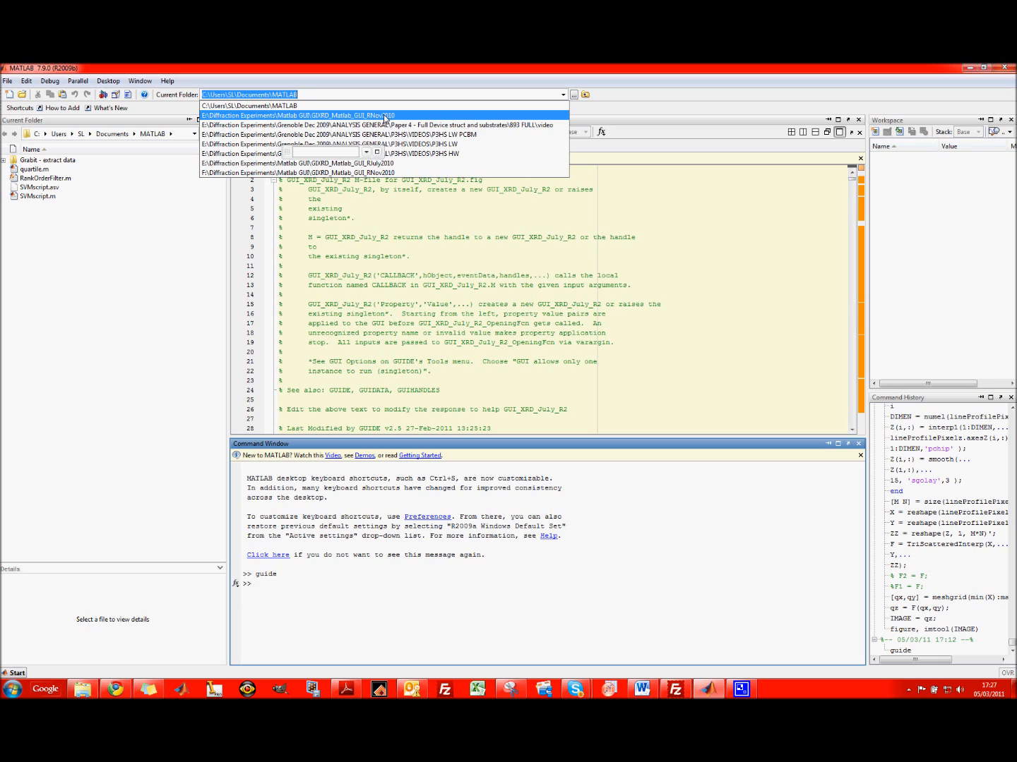
# Step: Set the current folder to E:\Diffraction Experiments\Matlab GUI\GIXRD_Matlab_GUI_RNov2010 and open the existing GUI_XRD_July_R2.fig from that folder in GUIDE
pyautogui.click(385, 116)
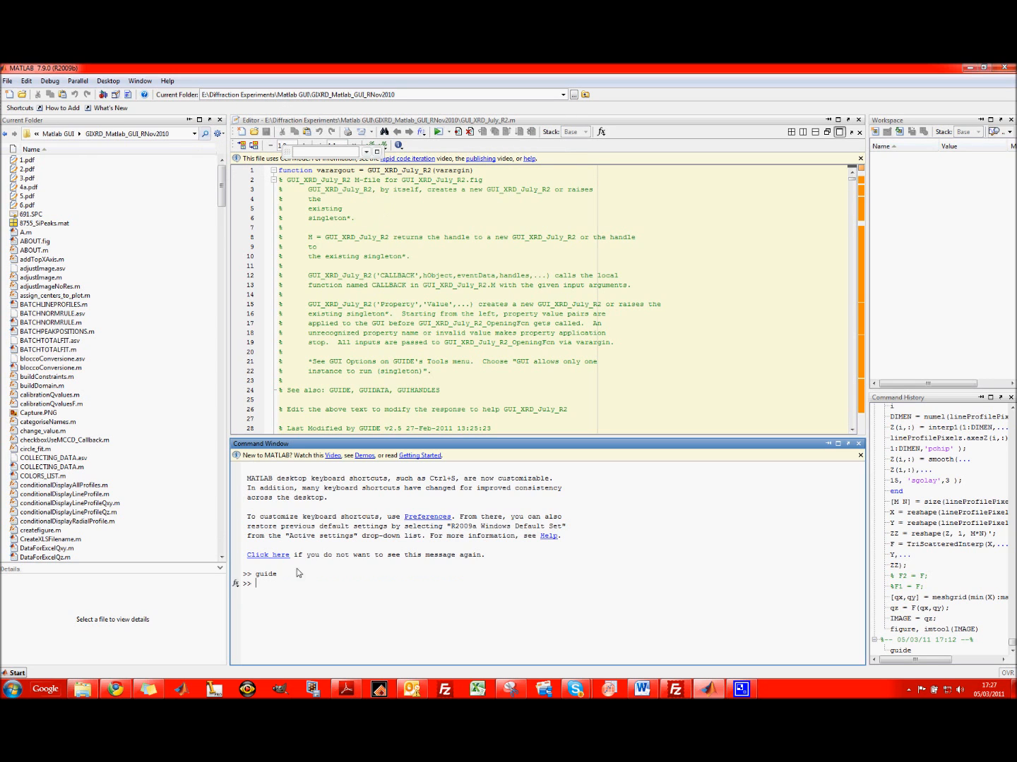
pyautogui.write('uide')
pyautogui.press('Return')
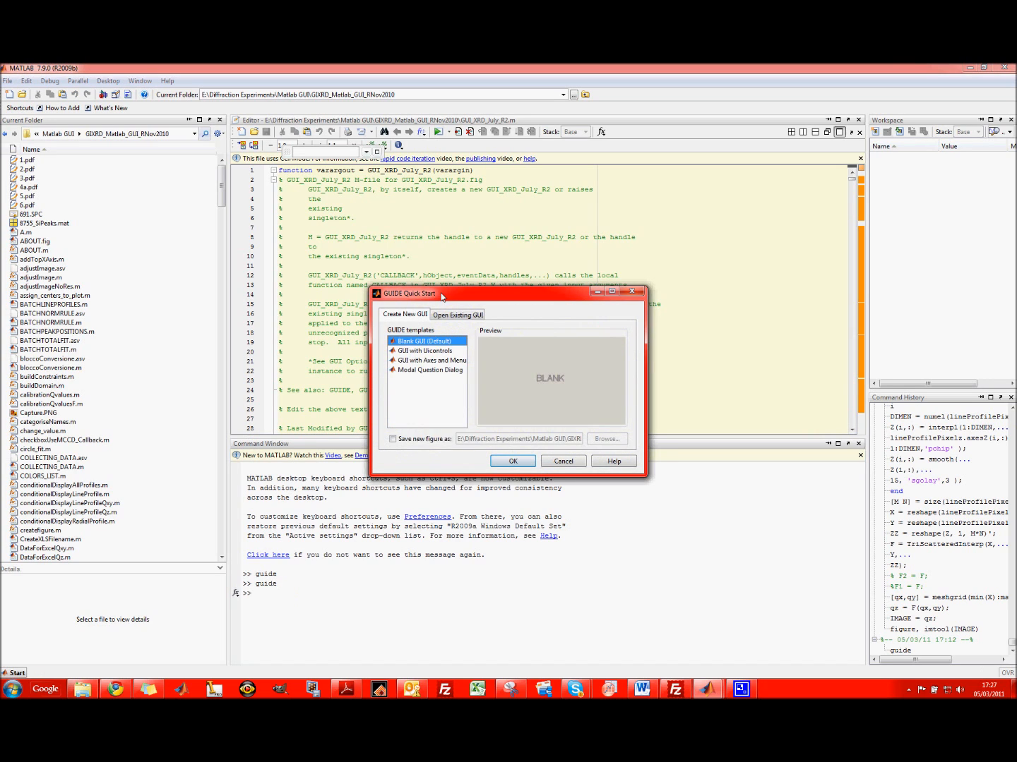
pyautogui.click(447, 316)
pyautogui.moveTo(522, 424); pyautogui.dragTo(617, 423)
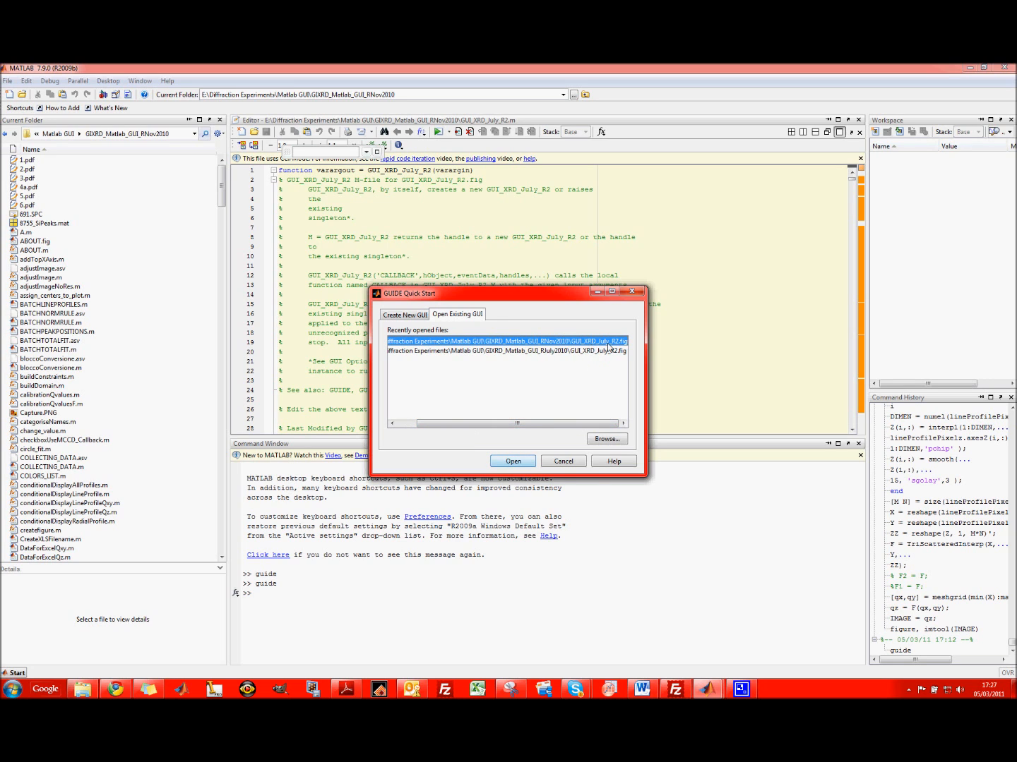
pyautogui.click(513, 463)
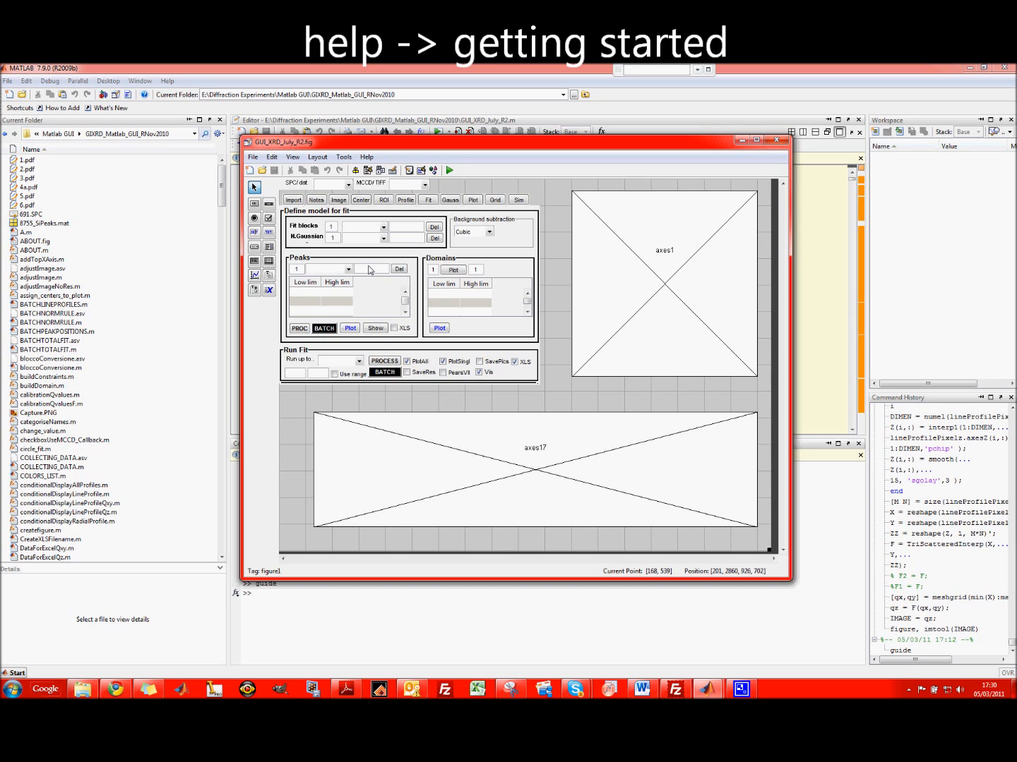
# Step: Open the Getting Started help for GUIDE
pyautogui.click(367, 156)
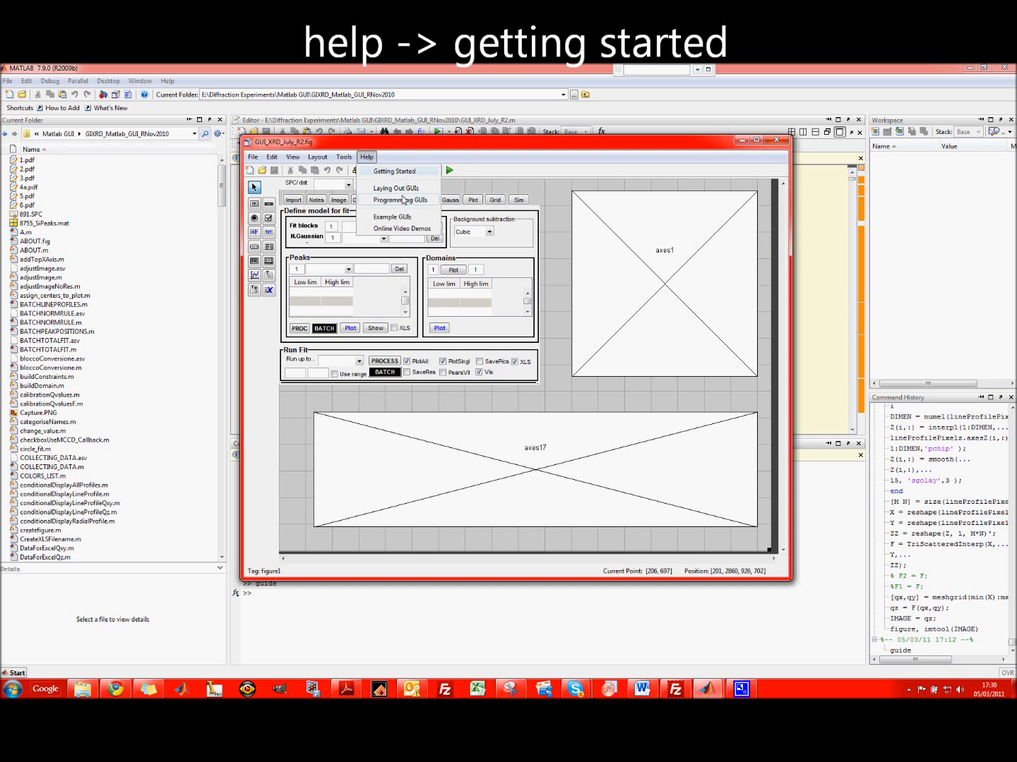
pyautogui.click(427, 171)
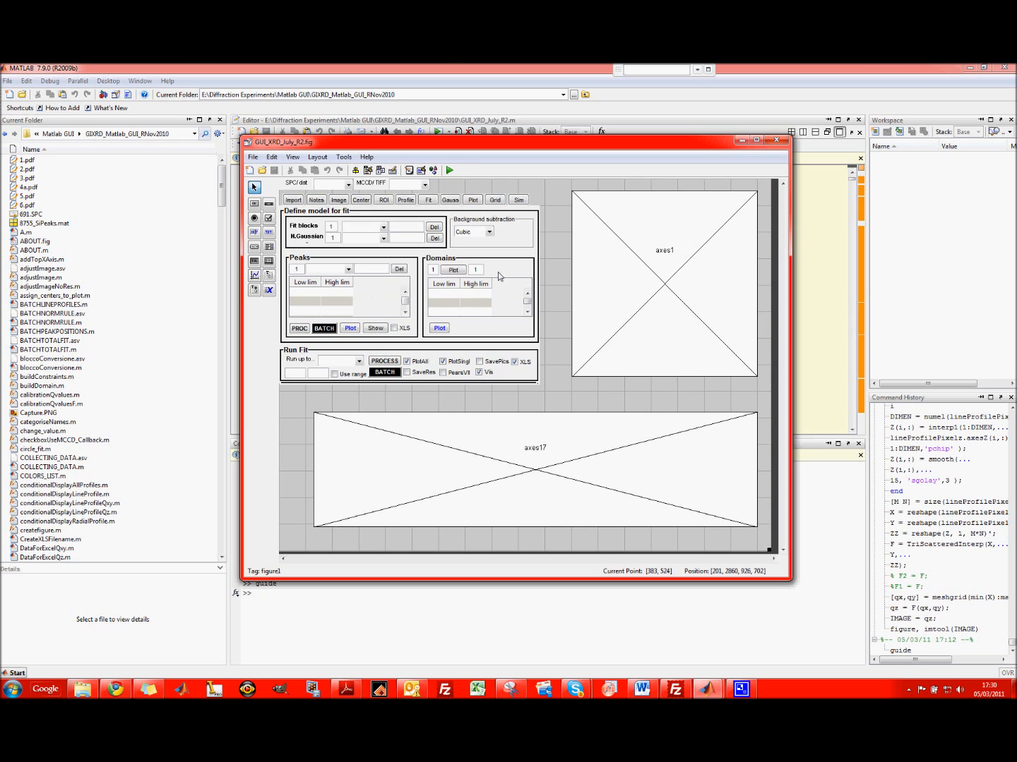
# Step: Send the stacked front panels of the layout to the back until the Define Region of Interest panel is on top
pyautogui.click(540, 281)
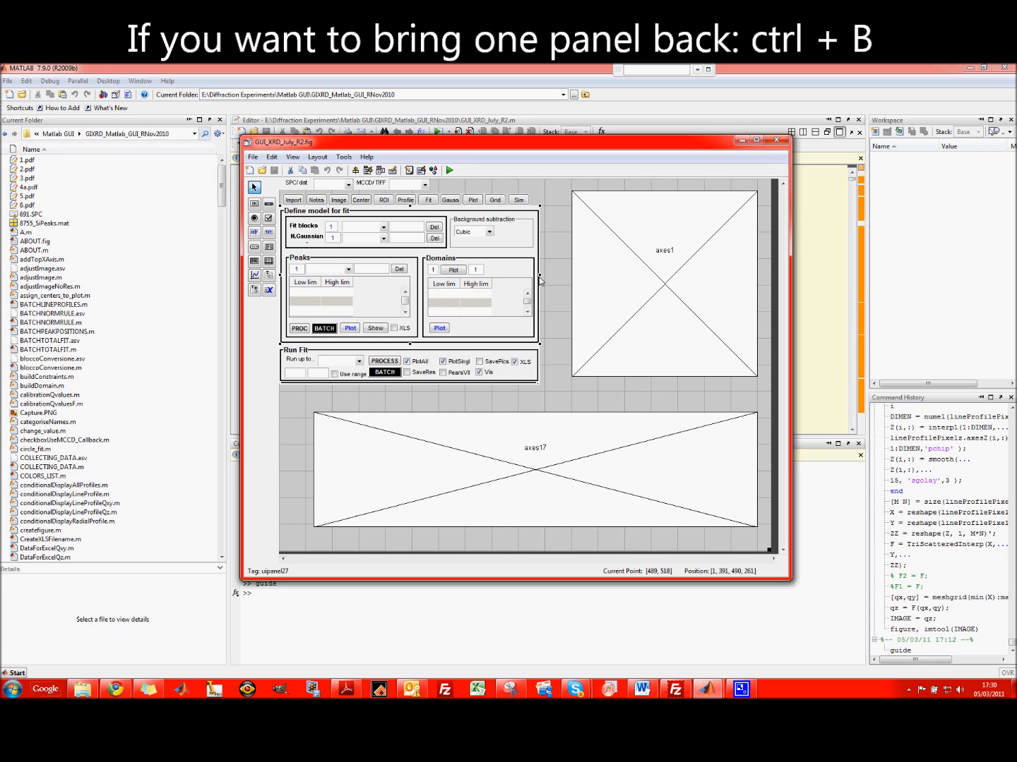
pyautogui.hotkey('ctrl', 'b')
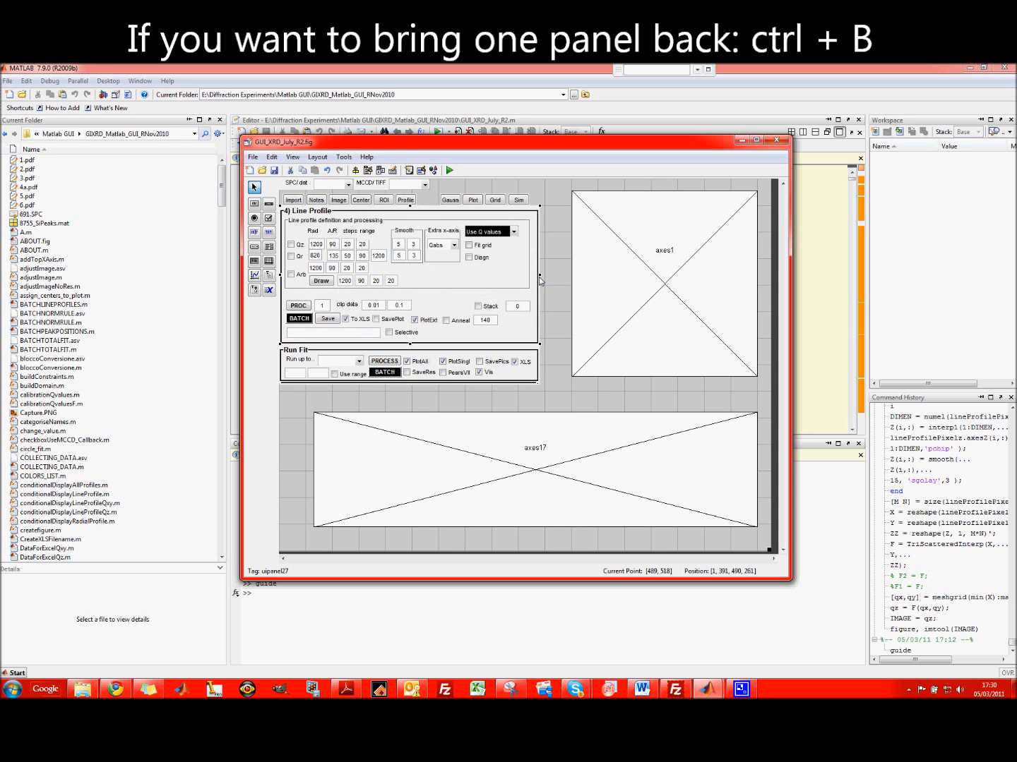
pyautogui.hotkey('ctrl', 'b')
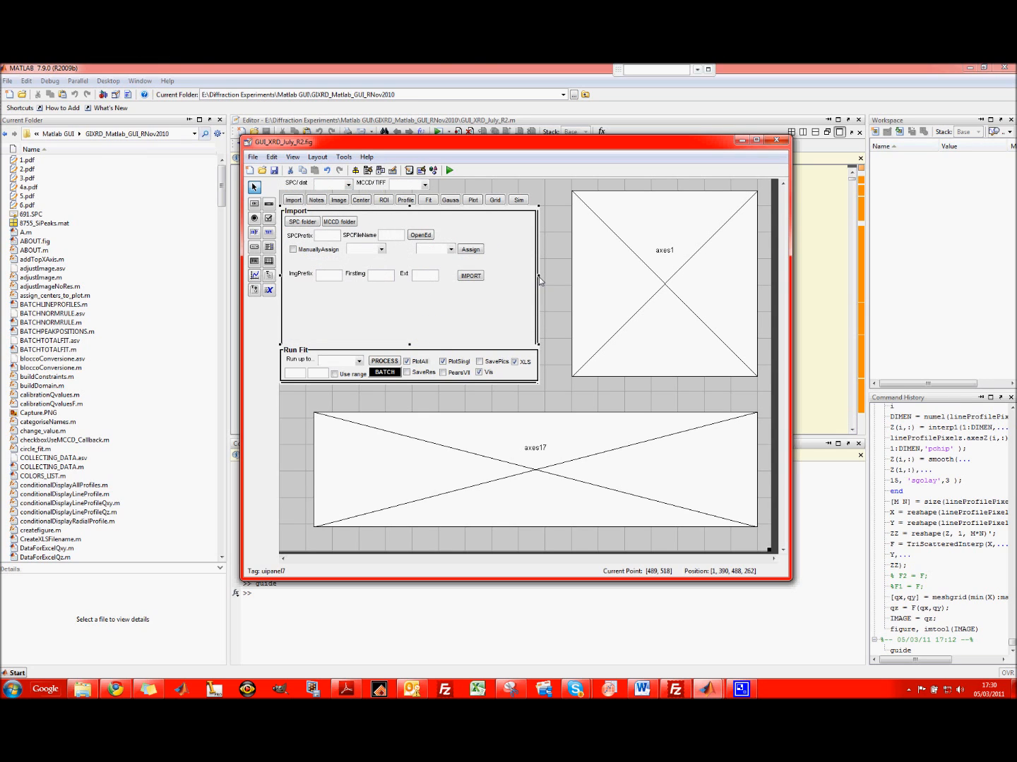
pyautogui.click(538, 281)
pyautogui.hotkey('ctrl', 'b')
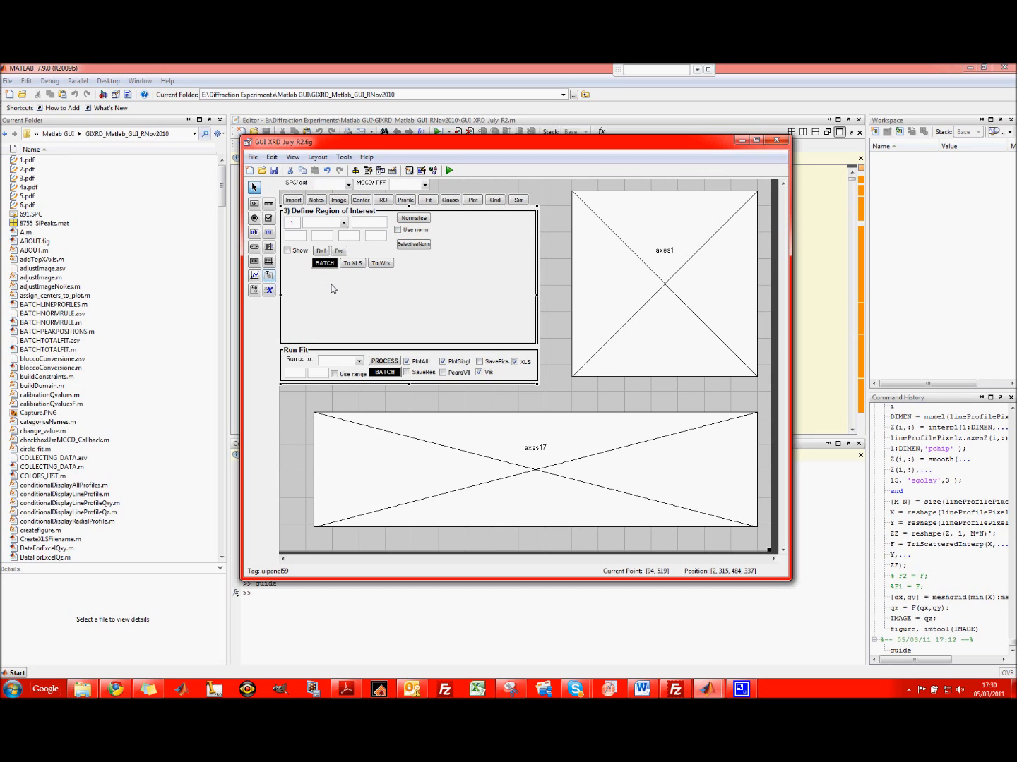
# Step: Open the Callback code of the BATCH button in the Define Region of Interest panel and read through the function
pyautogui.click(305, 276)
pyautogui.click(323, 267)
pyautogui.rightClick(324, 268)
pyautogui.moveTo(367, 394)
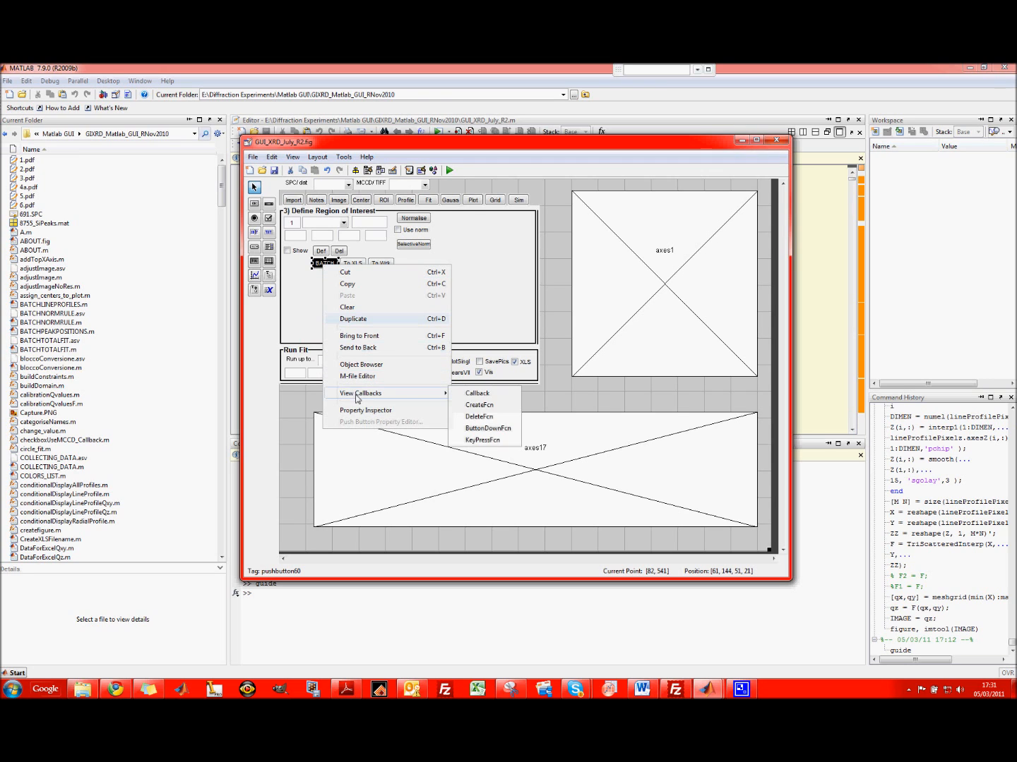
pyautogui.click(473, 399)
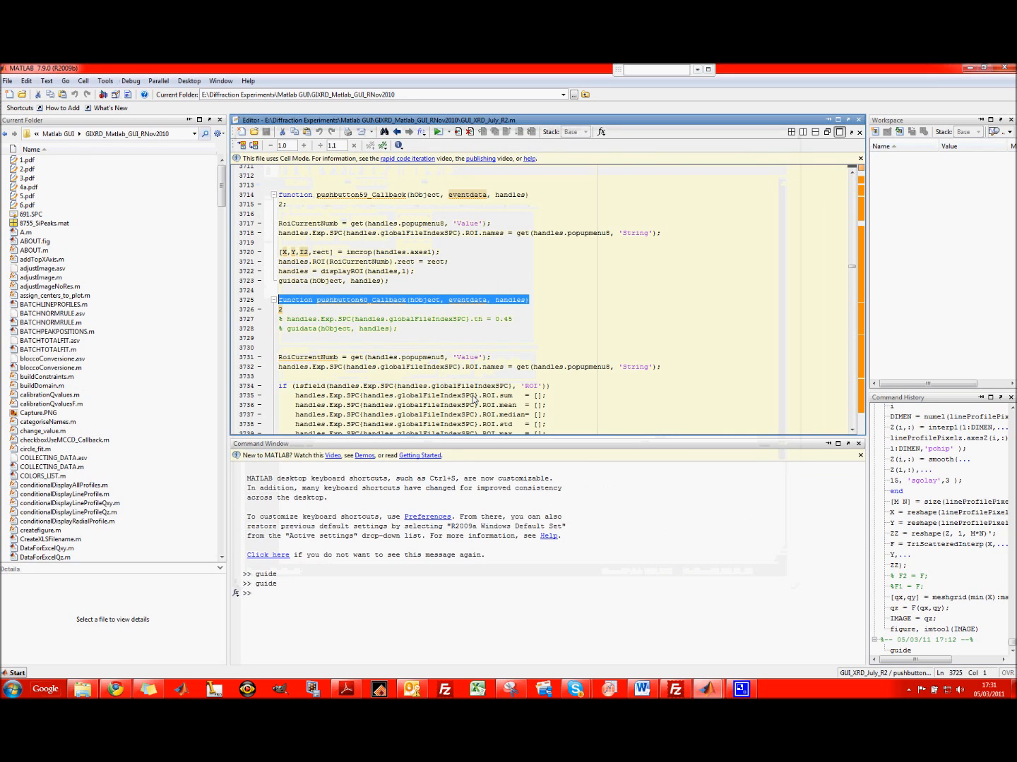
pyautogui.click(326, 328)
pyautogui.scroll(-3, 303, 317)
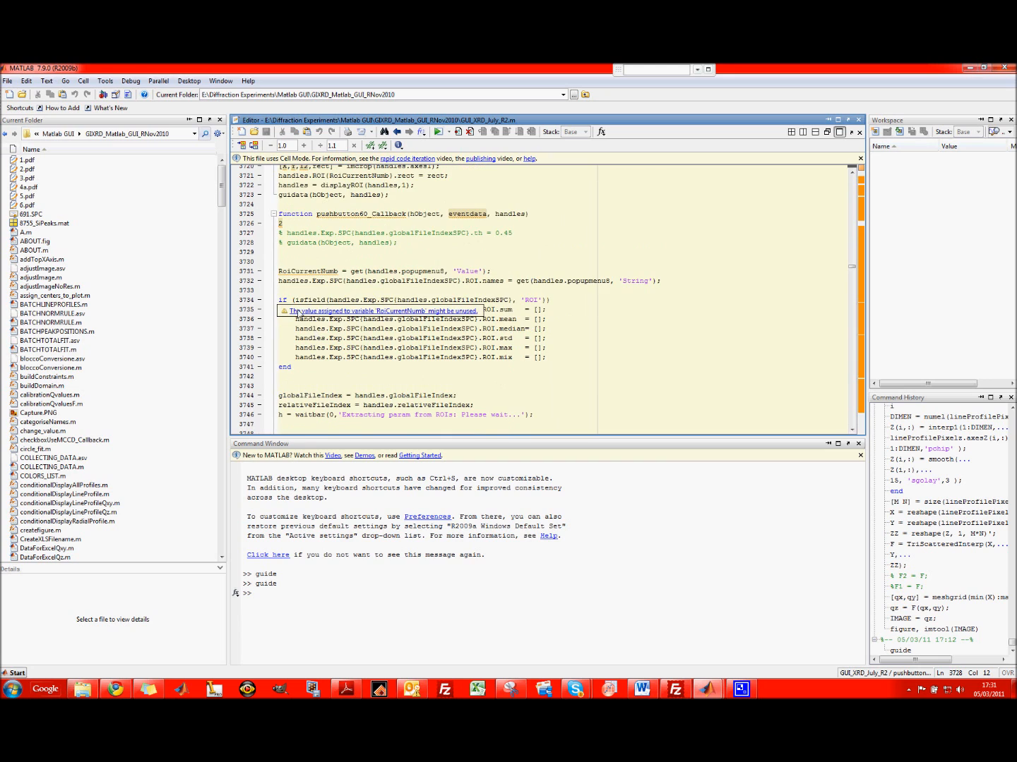
pyautogui.scroll(-1, 298, 382)
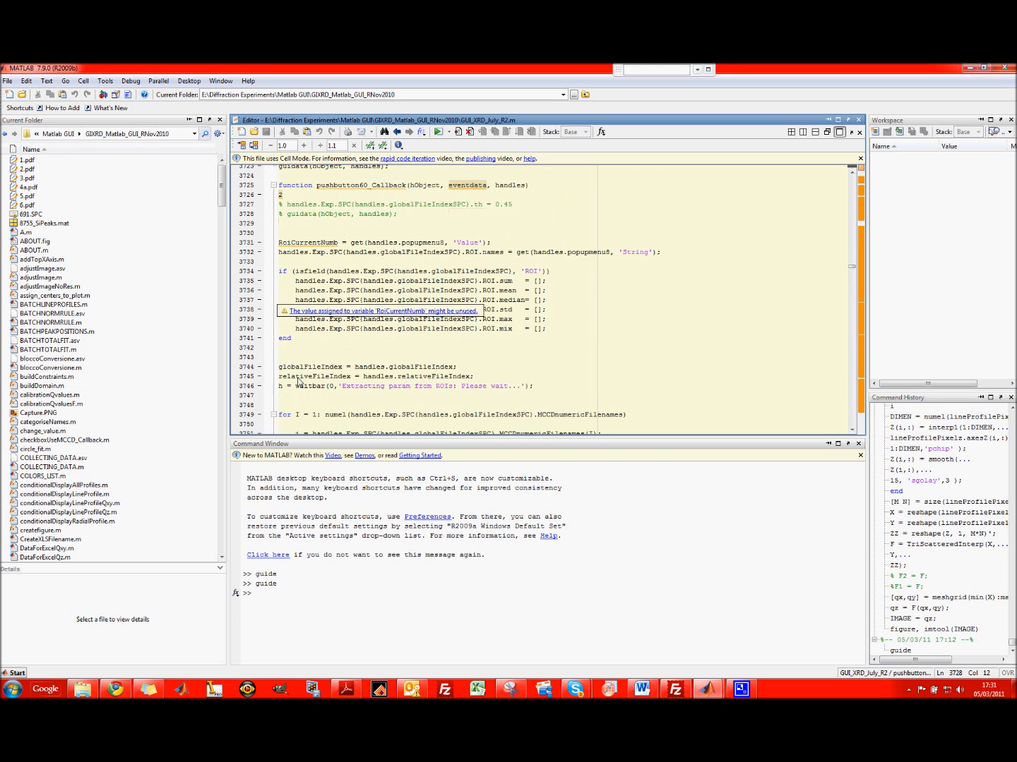
pyautogui.scroll(-4, 298, 382)
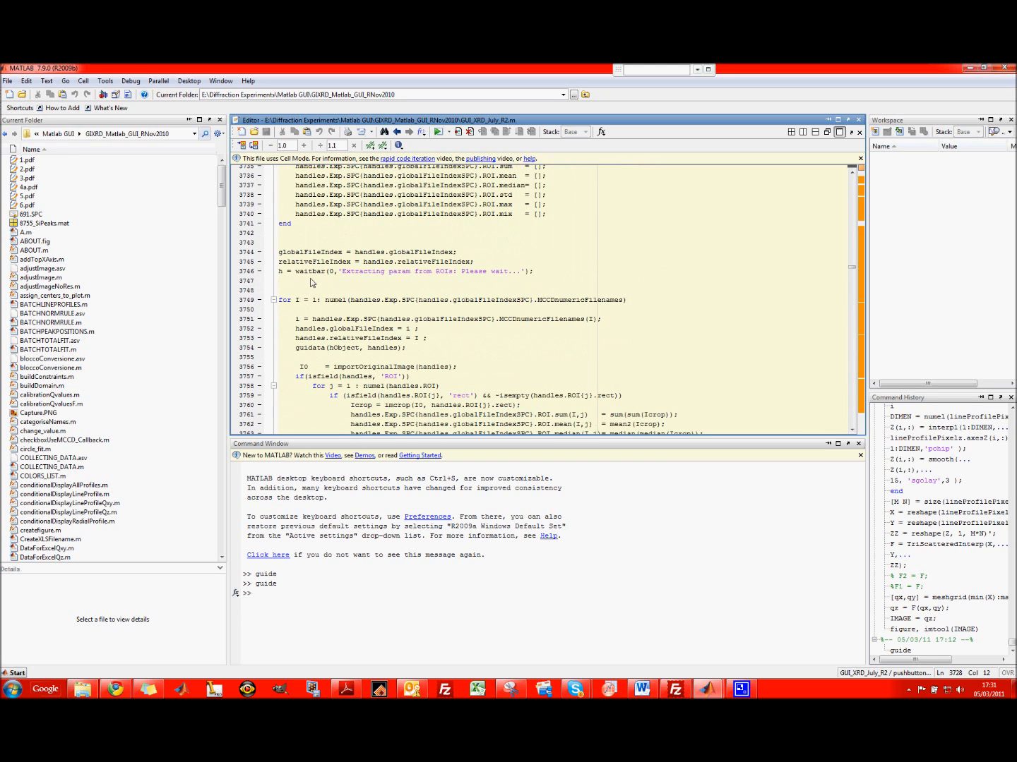
pyautogui.scroll(3, 346, 351)
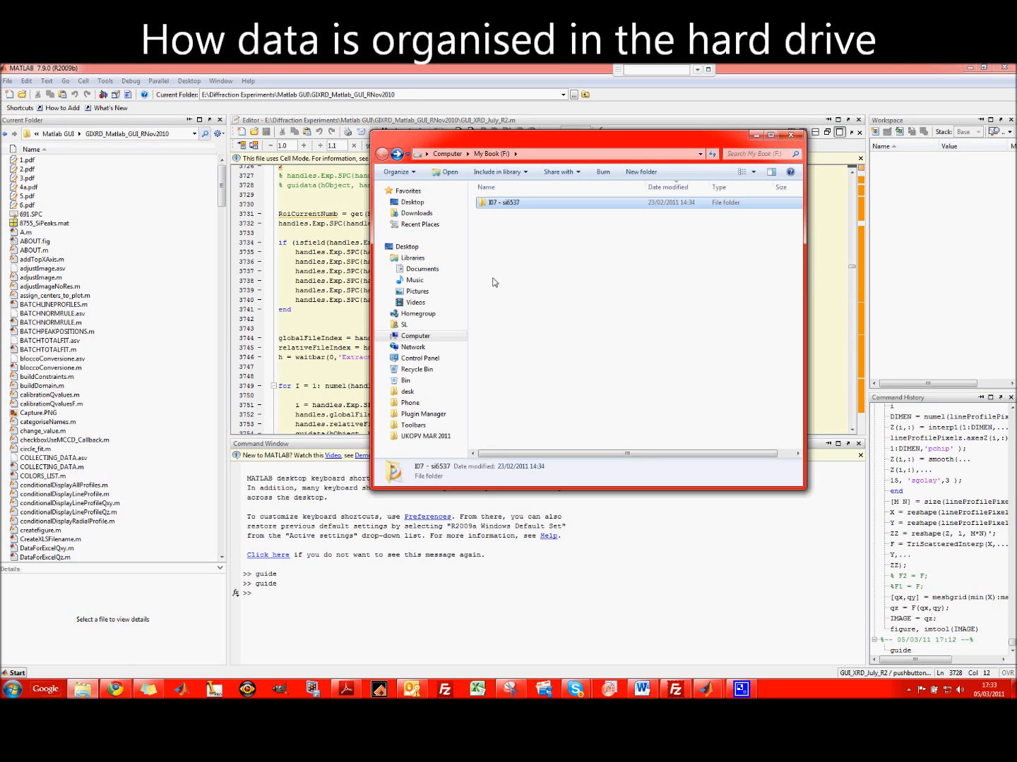
# Step: In Windows Explorer, open the I07 - si6537 folder, view the images in its Pilatus2 subfolder and return to the parent folder
pyautogui.doubleClick(500, 207)
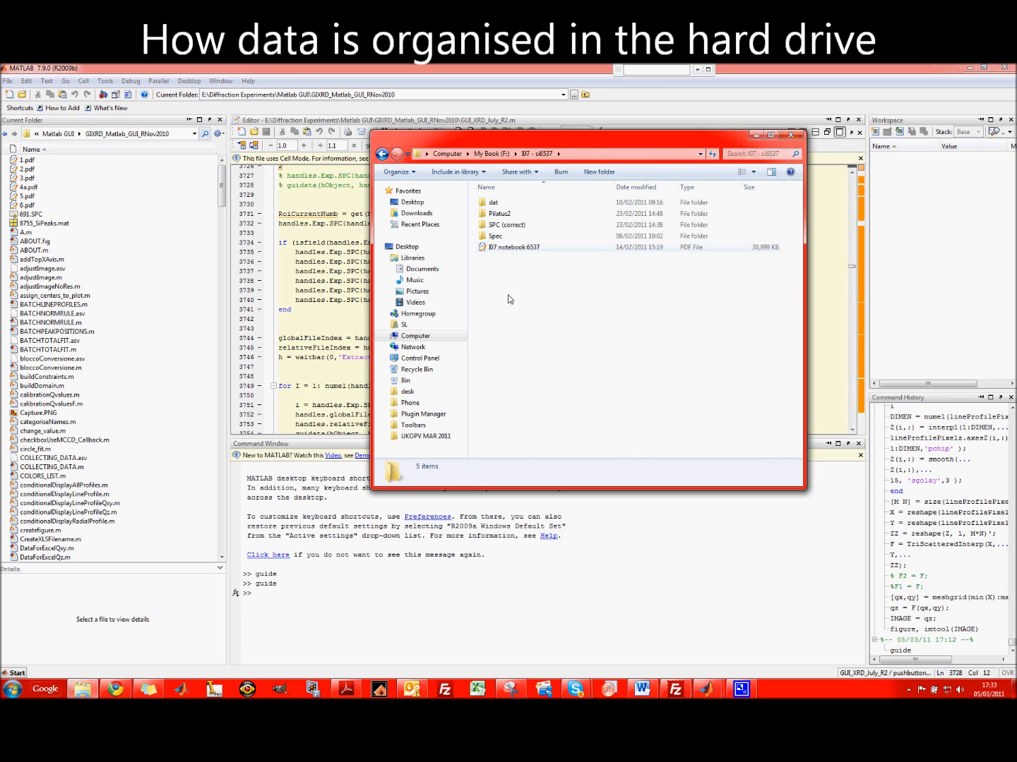
pyautogui.doubleClick(506, 214)
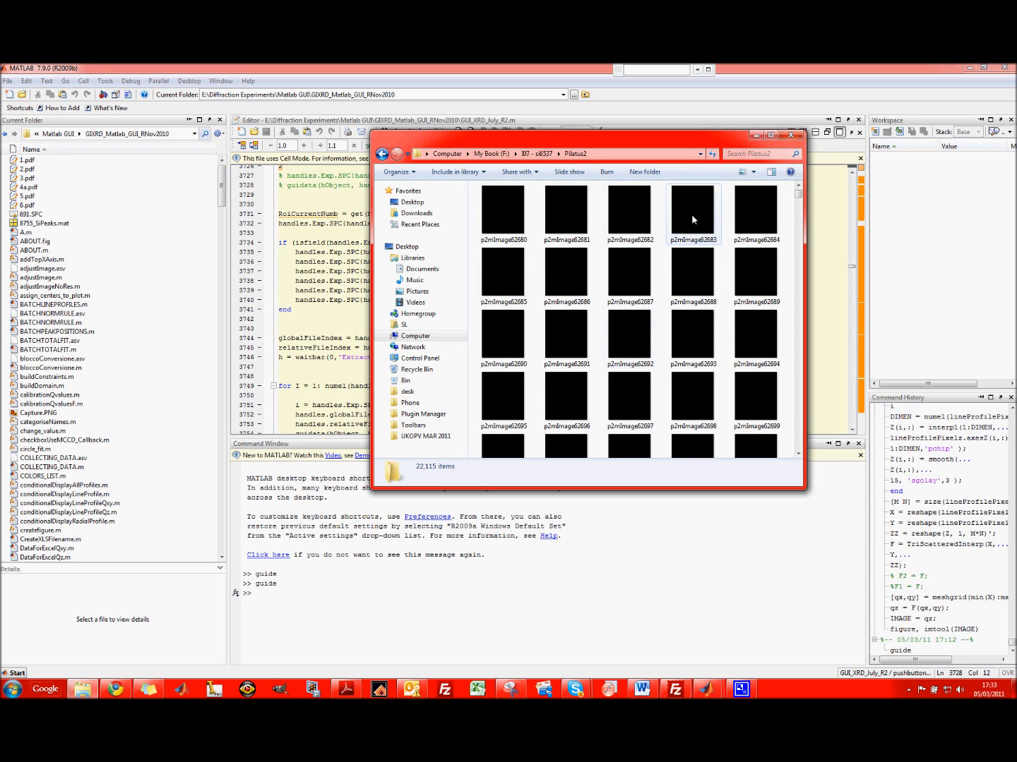
pyautogui.click(381, 156)
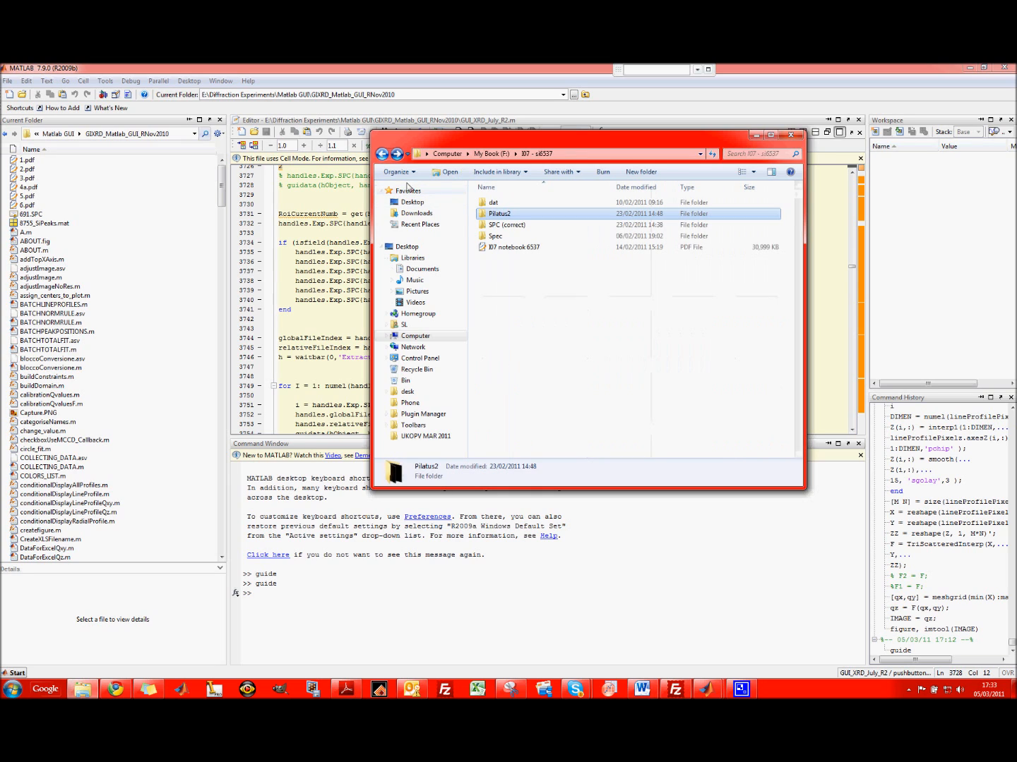
# Step: Open 31599.dat from the SPC (correct) folder in the MATLAB editor and look through its metadata
pyautogui.doubleClick(509, 229)
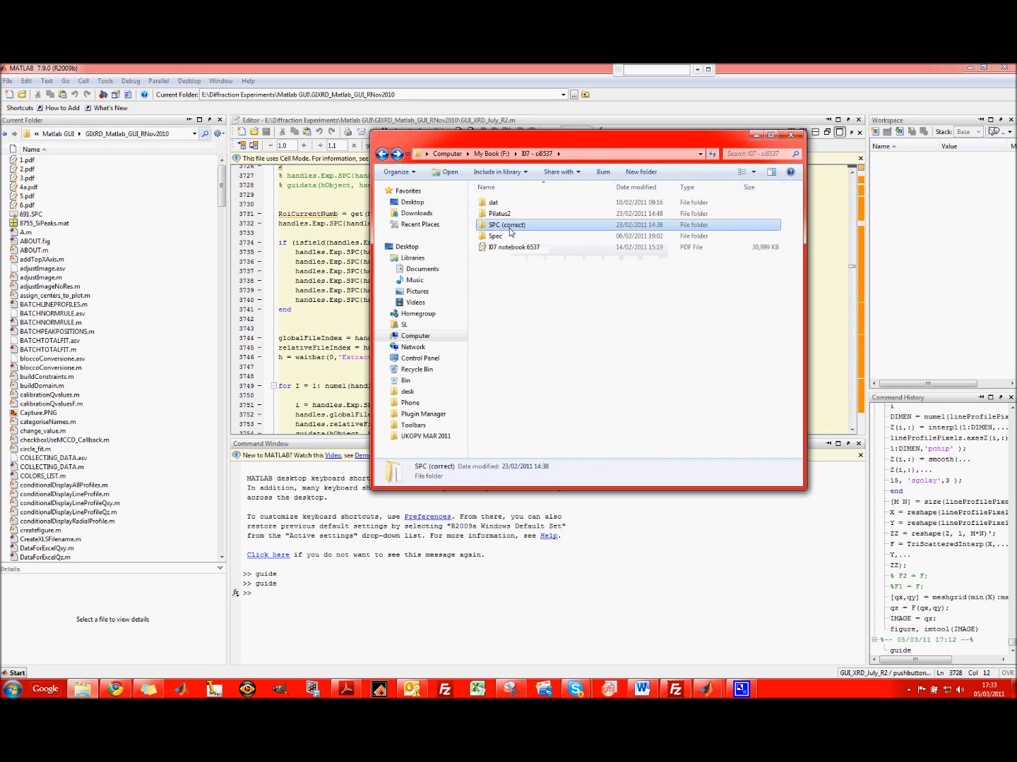
pyautogui.moveTo(523, 136); pyautogui.dragTo(693, 177)
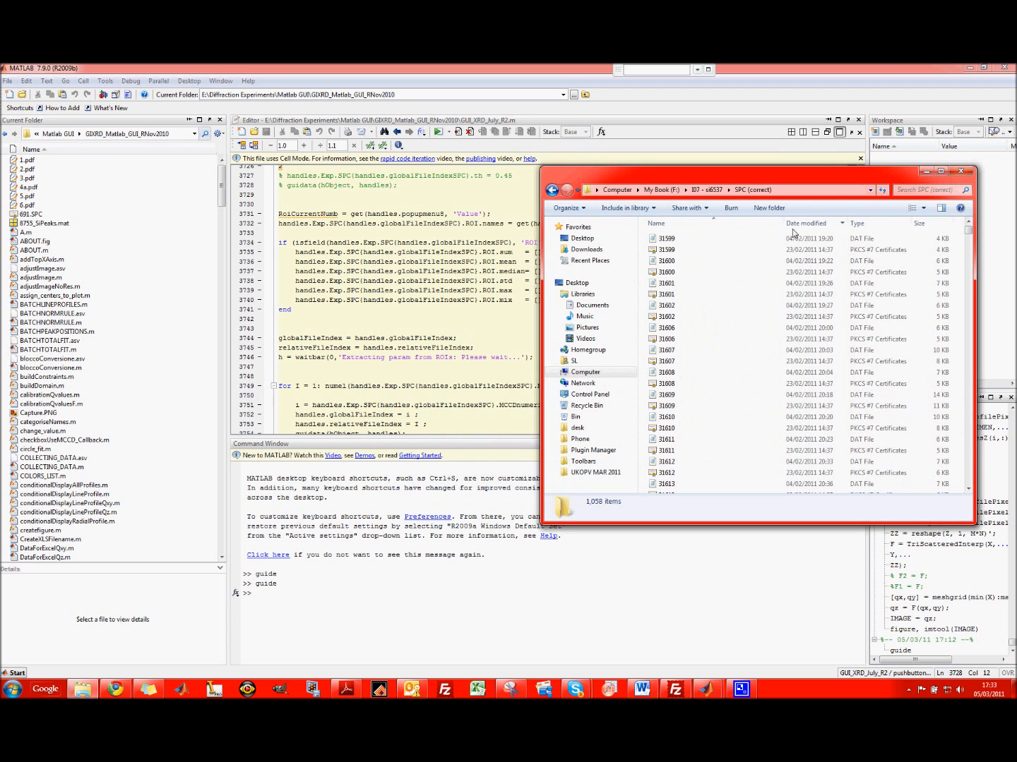
pyautogui.click(666, 240)
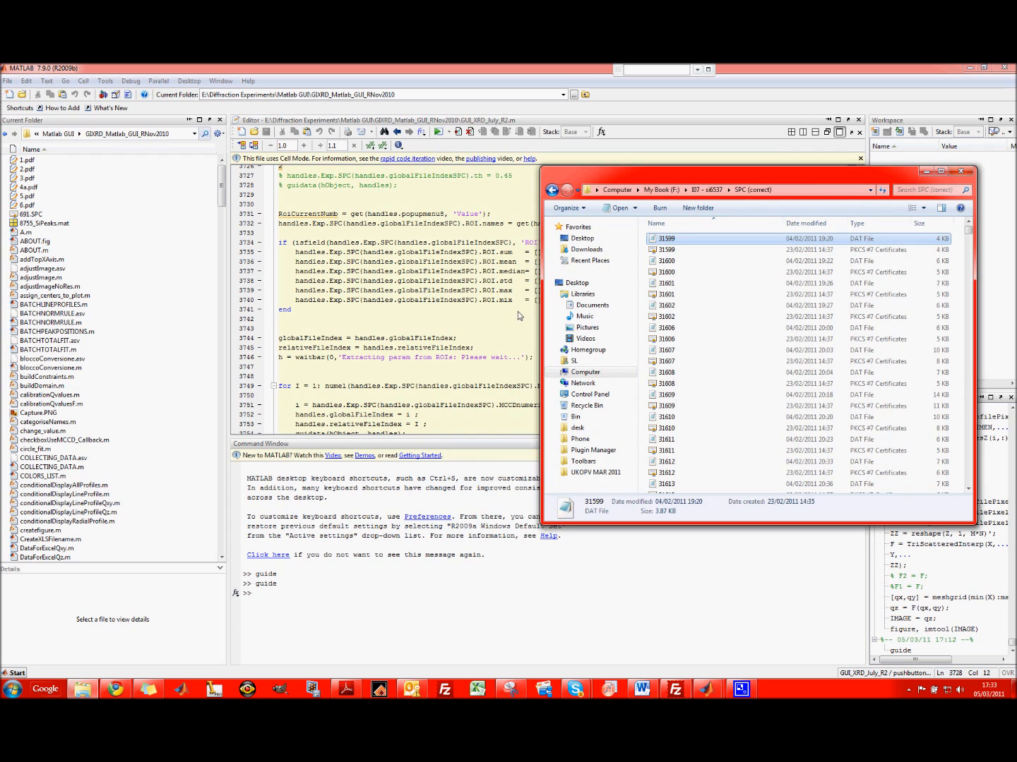
pyautogui.moveTo(666, 239); pyautogui.dragTo(518, 315)
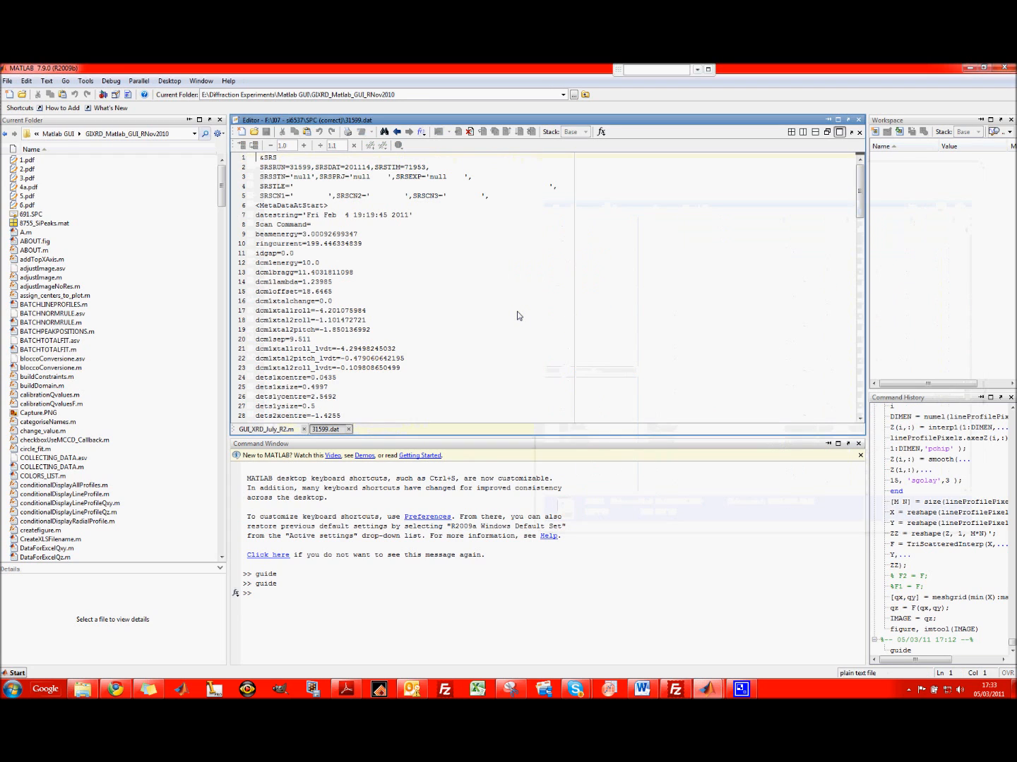
pyautogui.scroll(-20, 372, 275)
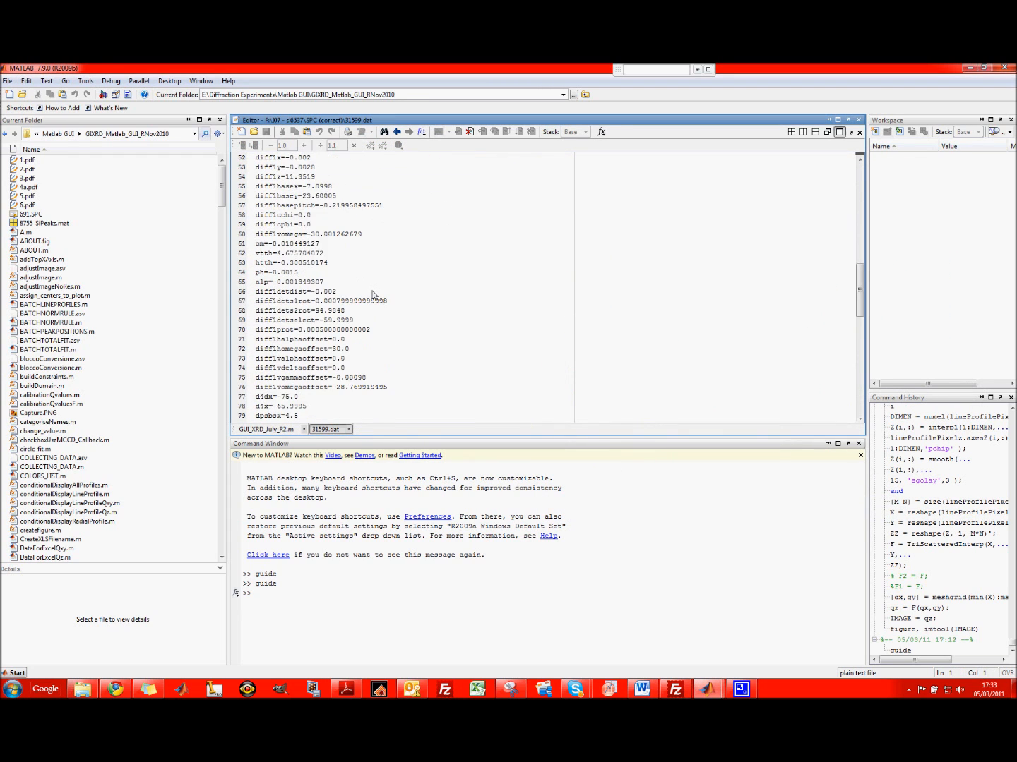
pyautogui.scroll(-15, 372, 296)
pyautogui.scroll(20, 373, 296)
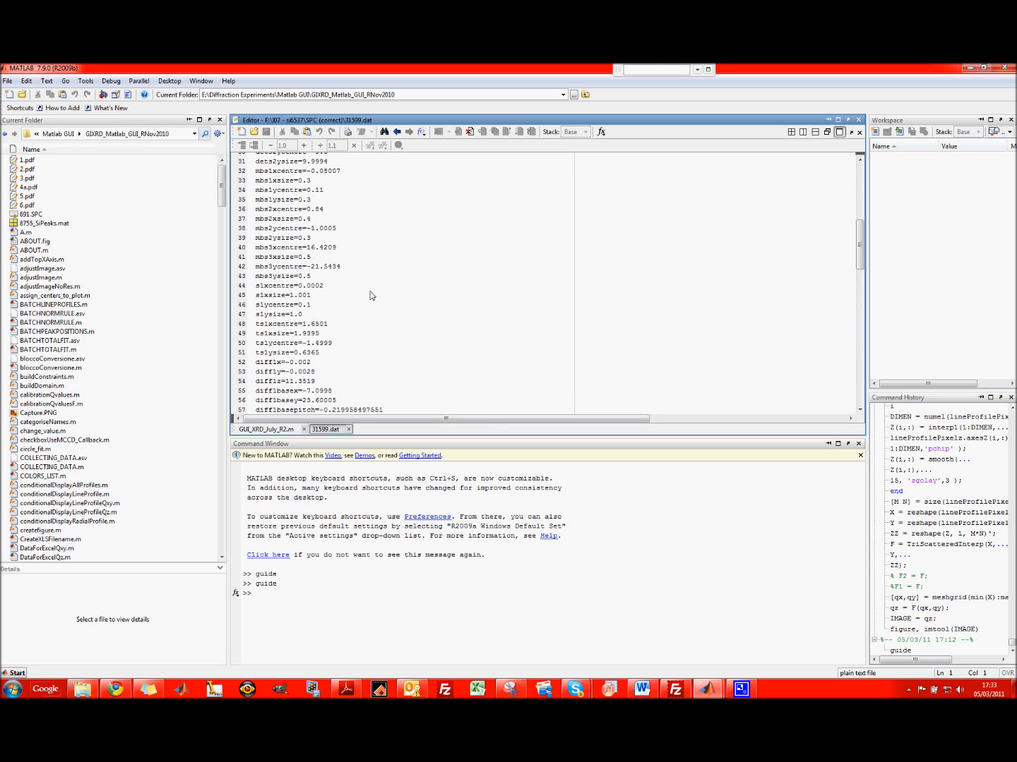
pyautogui.scroll(9, 370, 296)
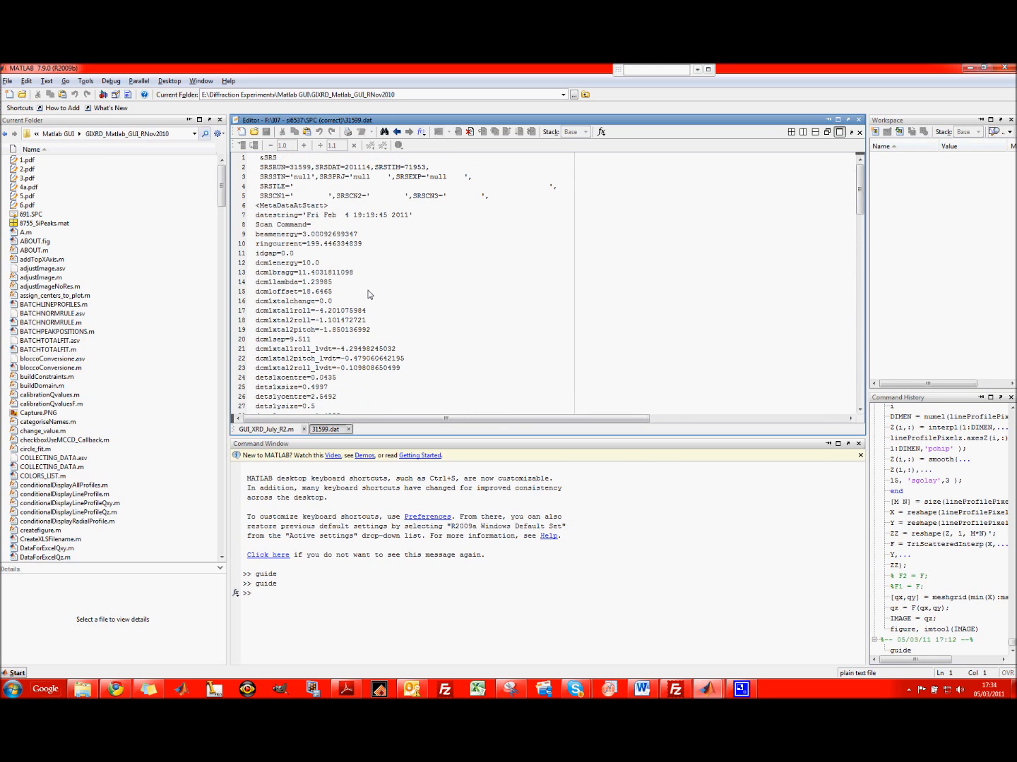
# Step: Open 31599.SPC from the SPC (correct) folder in the MATLAB editor and compare it with 31599.dat
pyautogui.hotkey('alt', 'Tab')
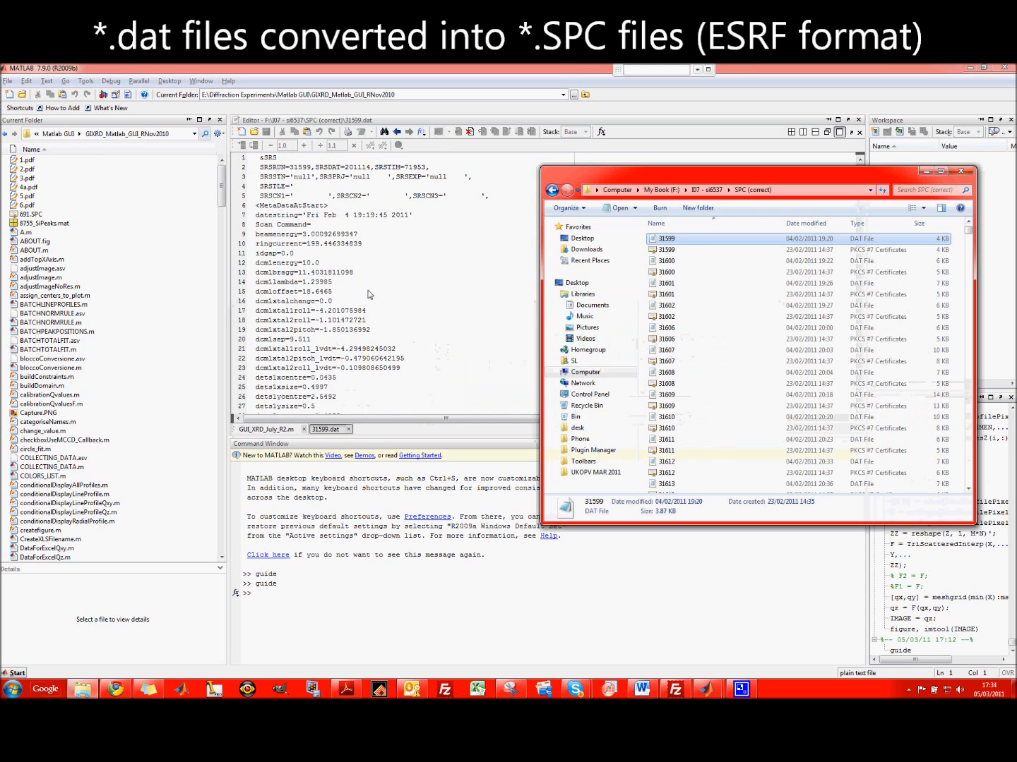
pyautogui.click(669, 251)
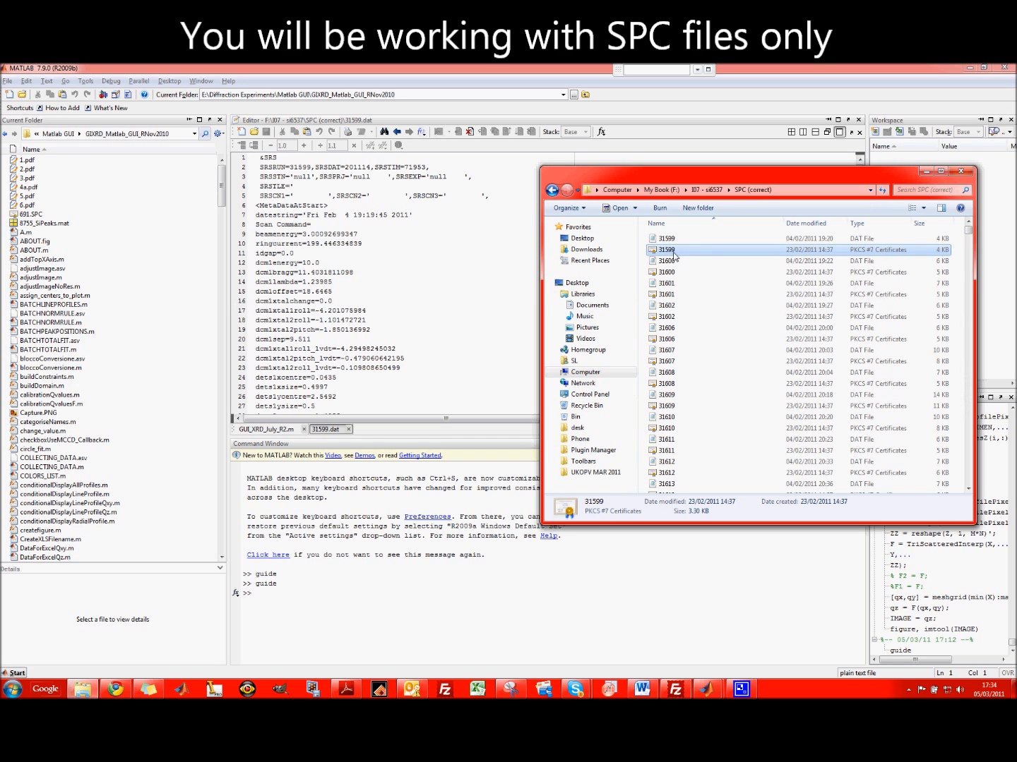
pyautogui.moveTo(665, 252); pyautogui.dragTo(423, 310)
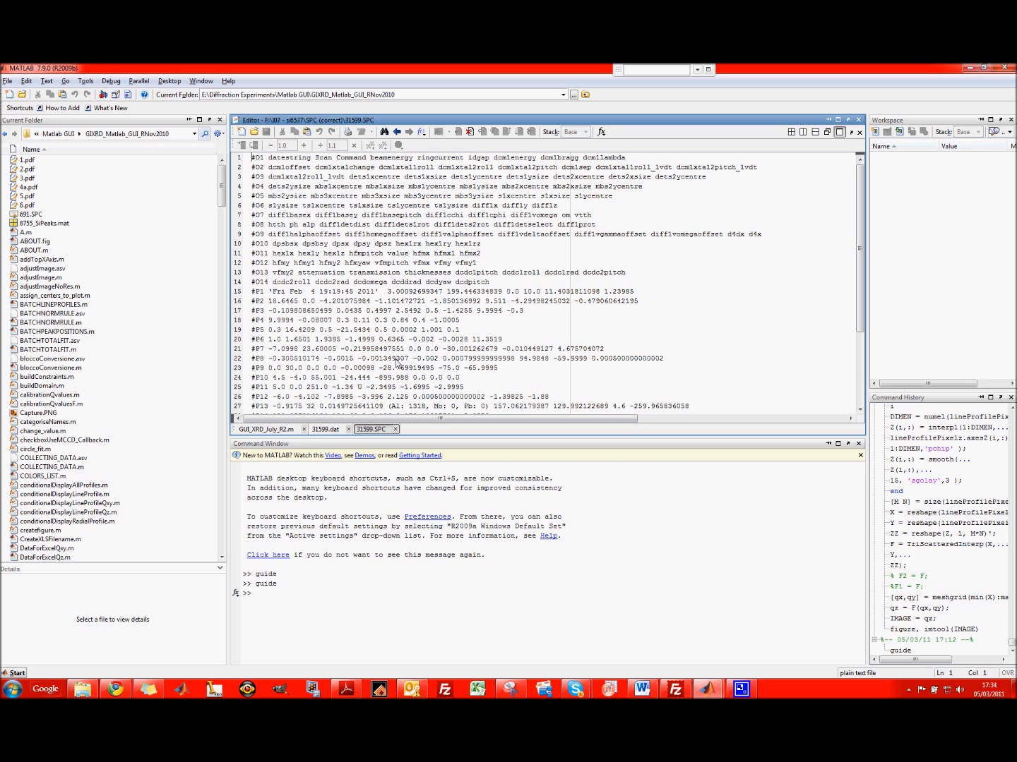
pyautogui.click(317, 433)
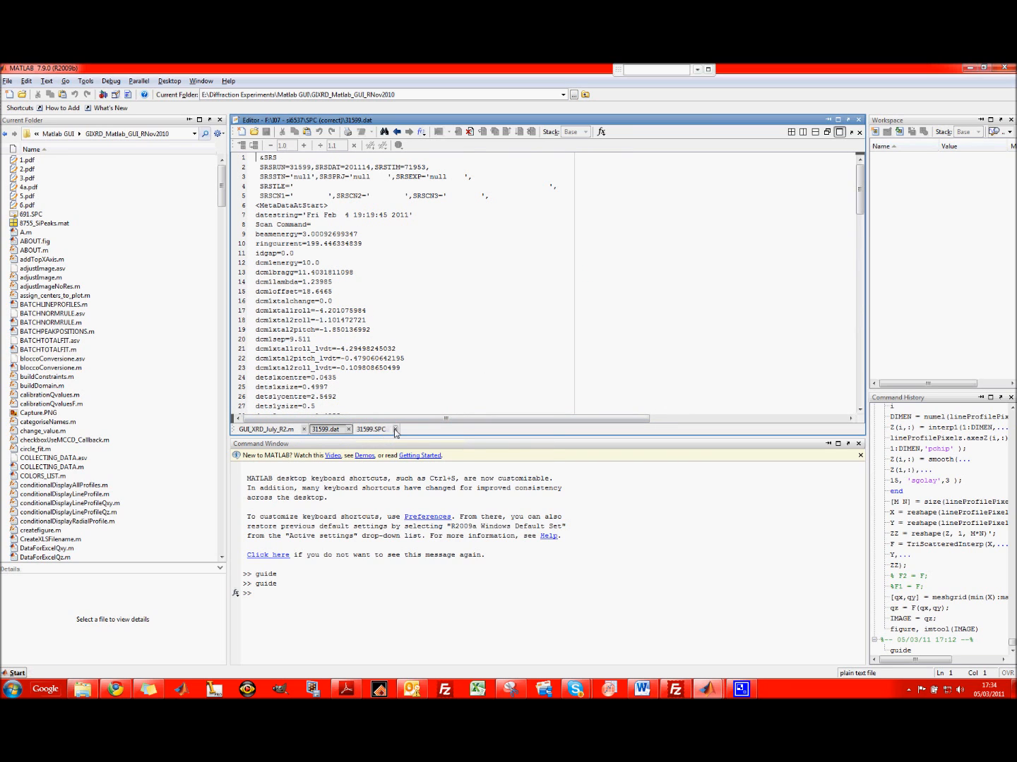
pyautogui.click(82, 689)
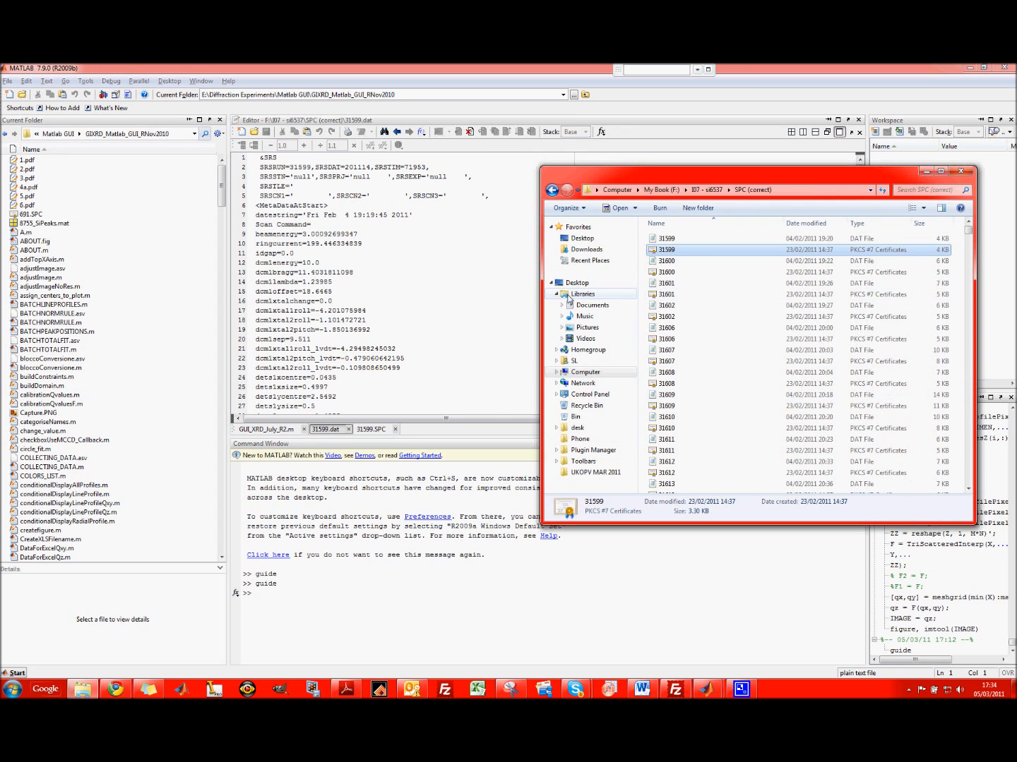
pyautogui.click(371, 429)
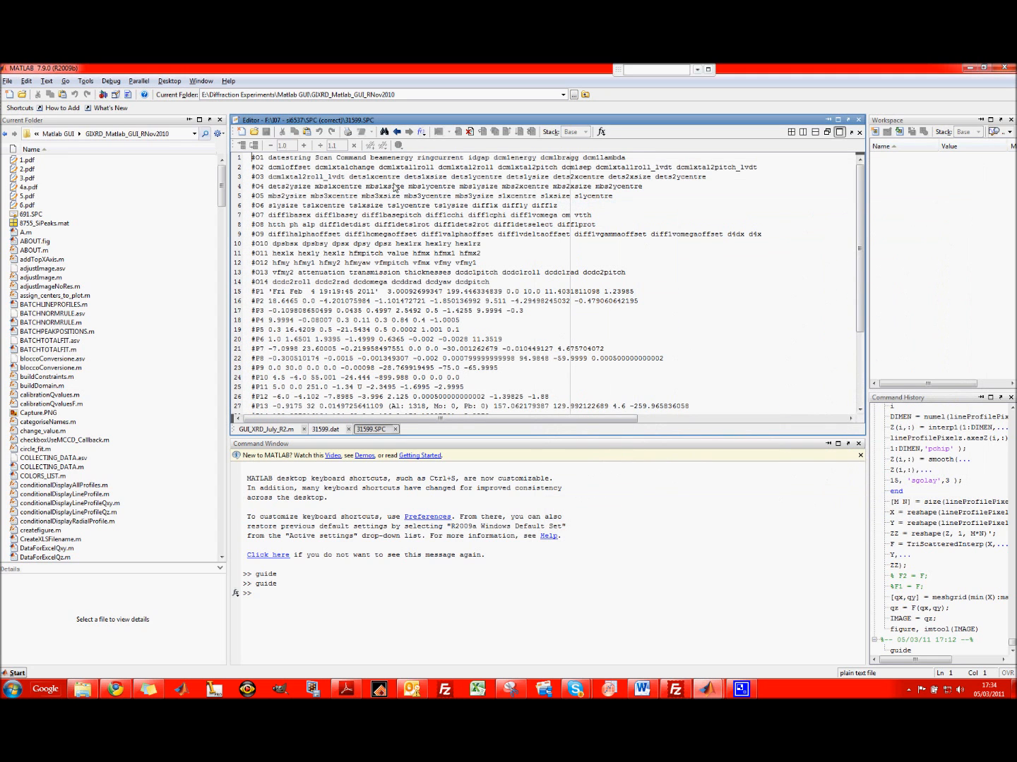
# Step: Match the parameter names on the #O1 line of 31599.SPC to the #P1 values, and examine the columns of the #L data table
pyautogui.click(268, 160)
pyautogui.moveTo(268, 291); pyautogui.dragTo(384, 292)
pyautogui.moveTo(315, 158); pyautogui.dragTo(332, 161)
pyautogui.click(387, 291)
pyautogui.moveTo(386, 292); pyautogui.dragTo(444, 293)
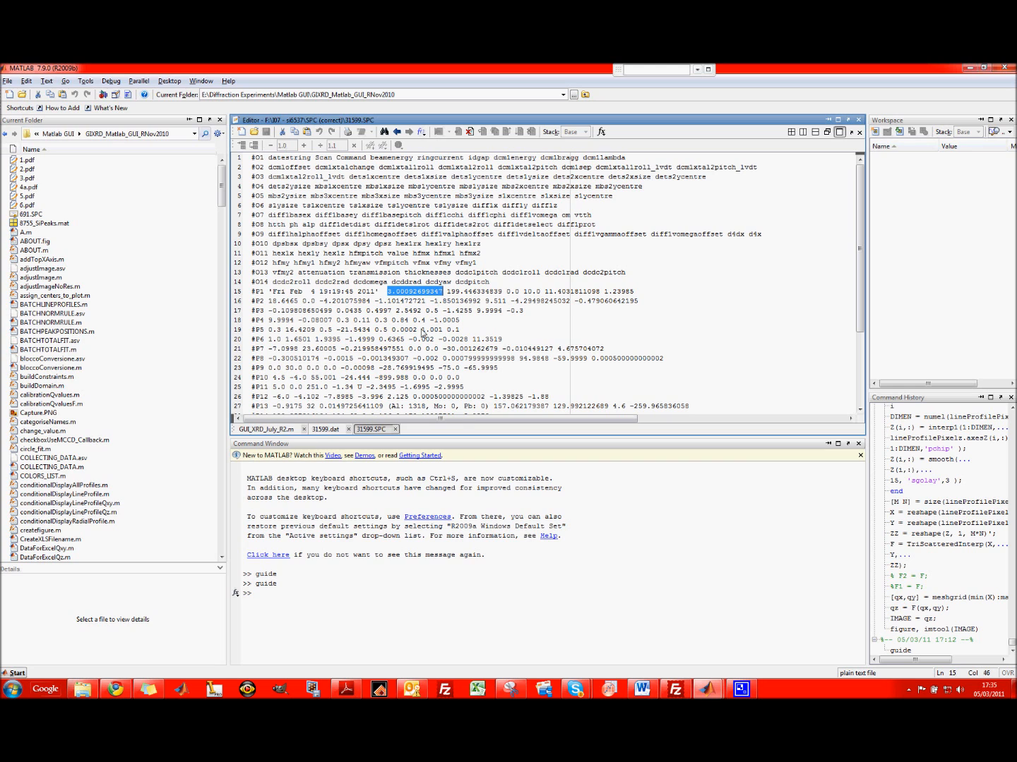
pyautogui.scroll(-4, 422, 334)
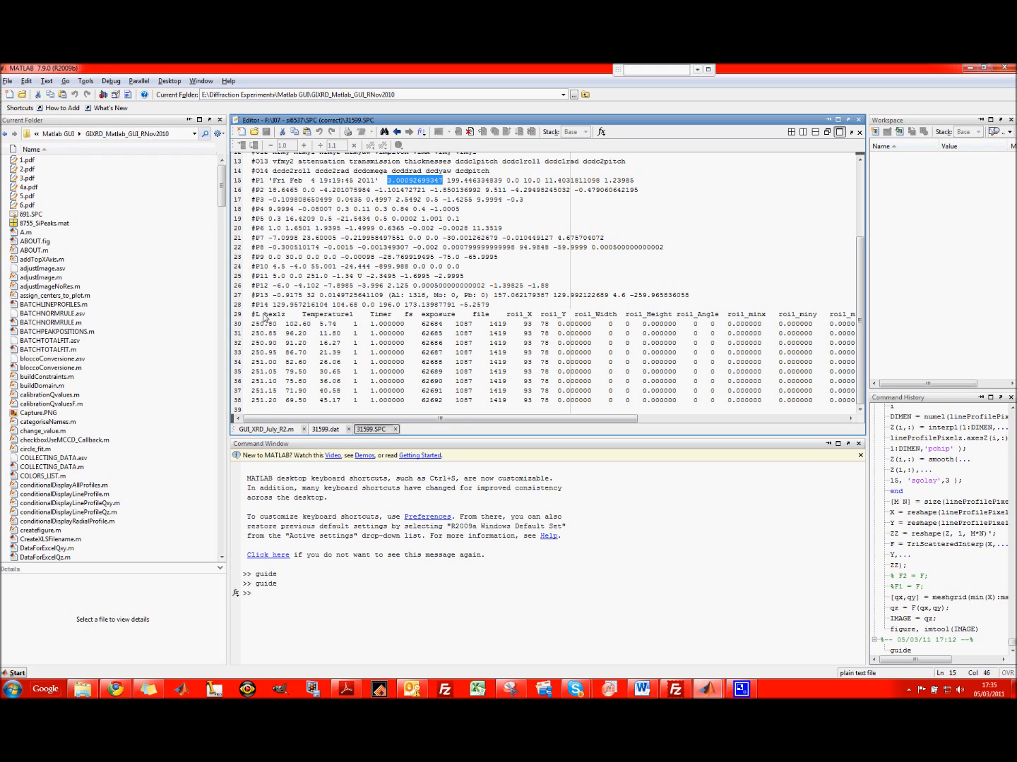
pyautogui.moveTo(265, 315); pyautogui.dragTo(283, 315)
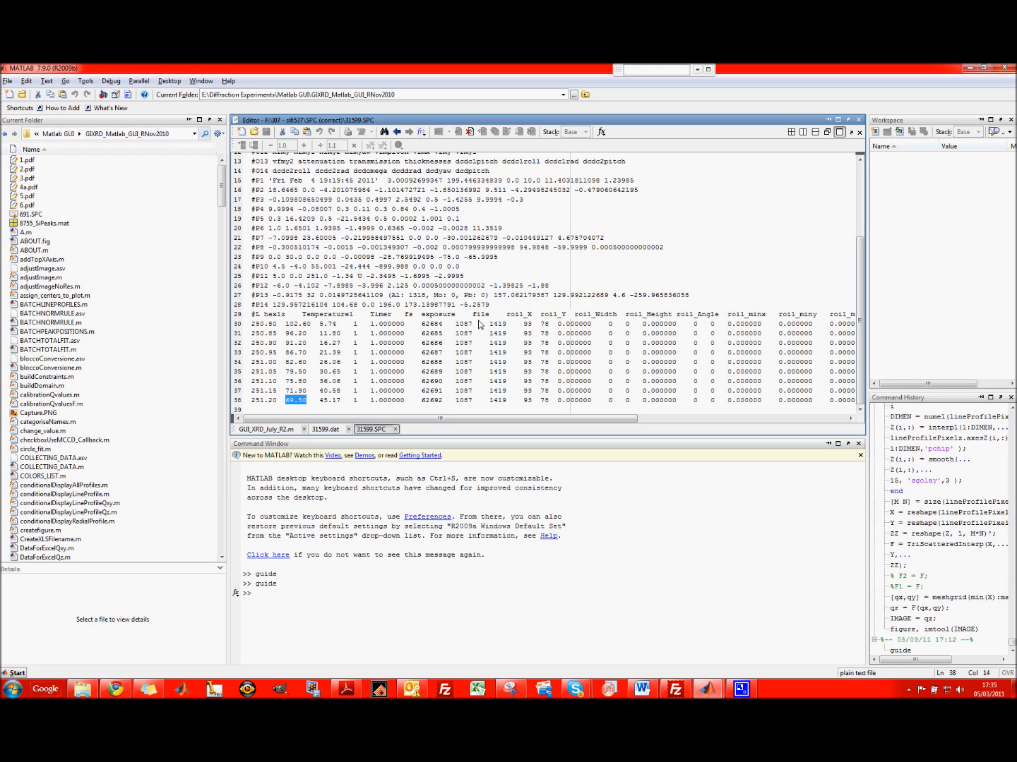
# Step: In 31599.SPC, examine the file column's header and image number, and the roi1 columns of the #L data table
pyautogui.moveTo(472, 314); pyautogui.dragTo(492, 319)
pyautogui.moveTo(422, 324); pyautogui.dragTo(447, 329)
pyautogui.moveTo(563, 418); pyautogui.dragTo(789, 417)
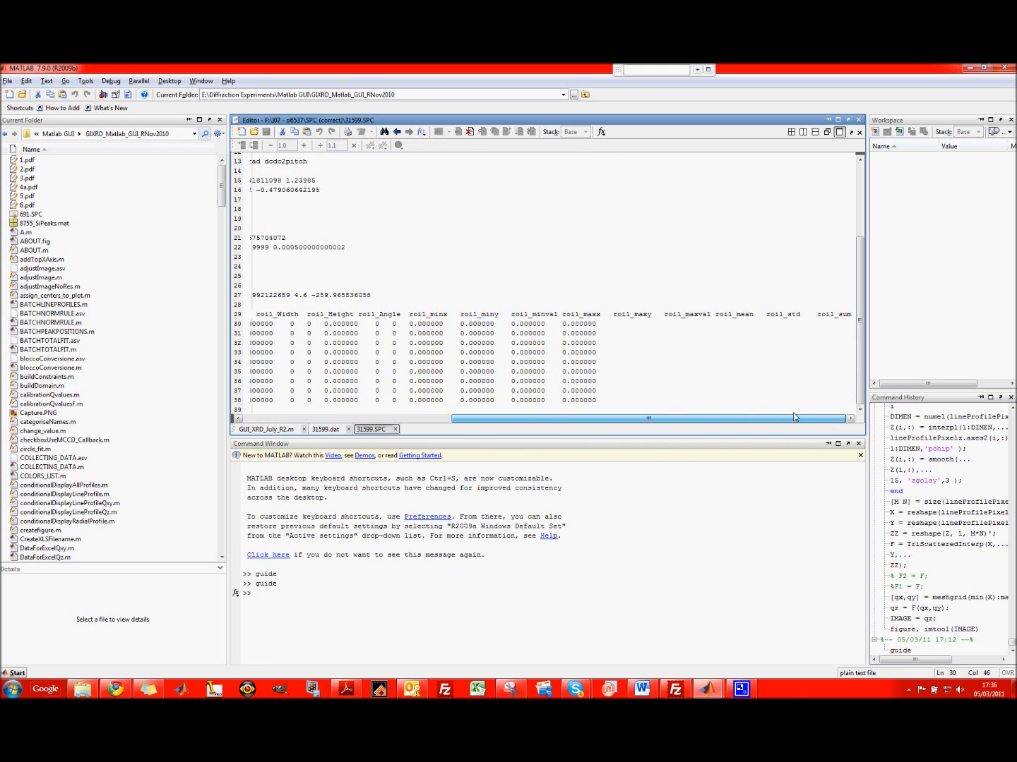
pyautogui.moveTo(411, 318); pyautogui.dragTo(897, 318)
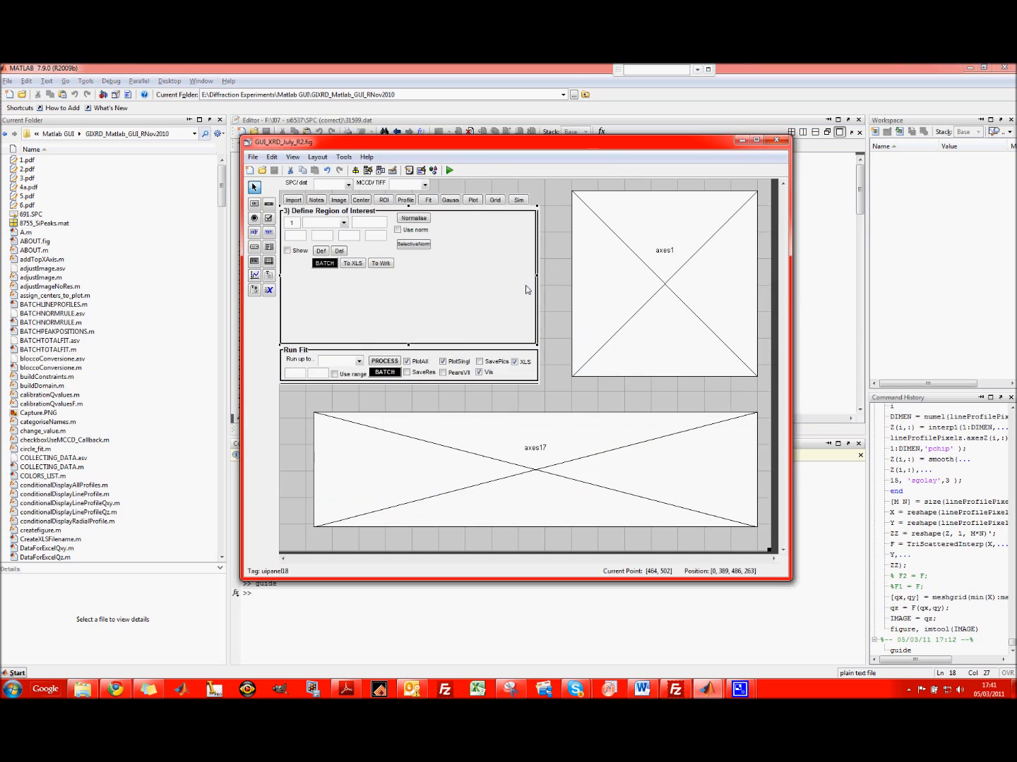
# Step: Run the GUI_XRD_July_R2 figure from GUIDE and view its panels in order from Import through Sim
pyautogui.click(544, 278)
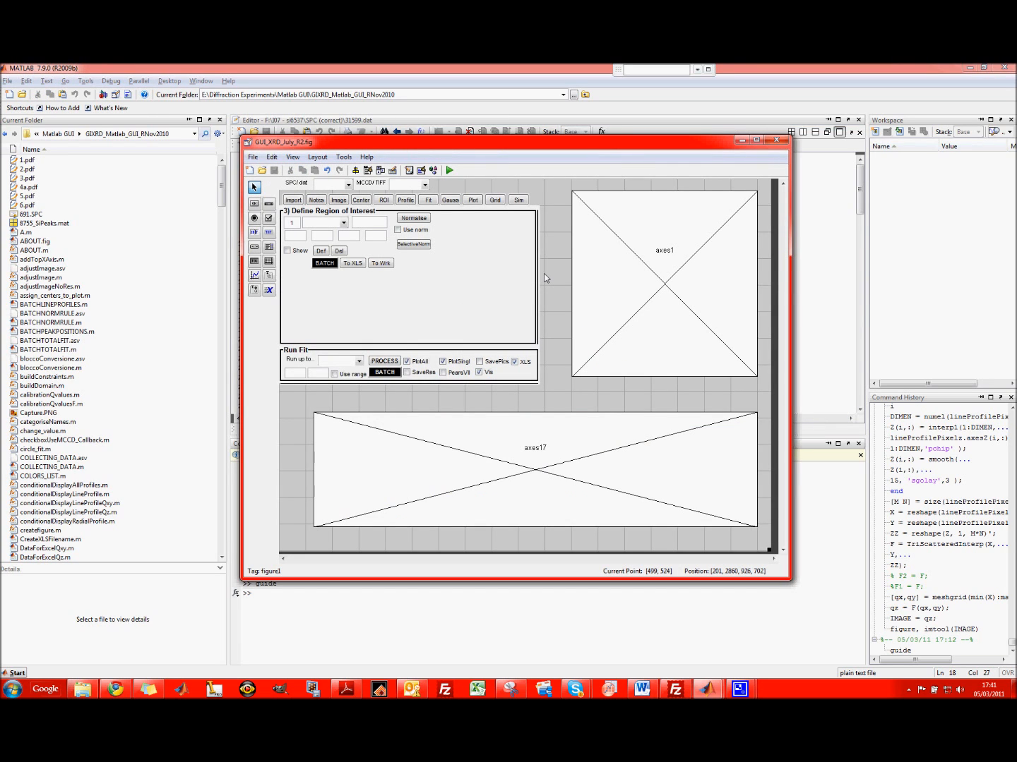
pyautogui.click(449, 173)
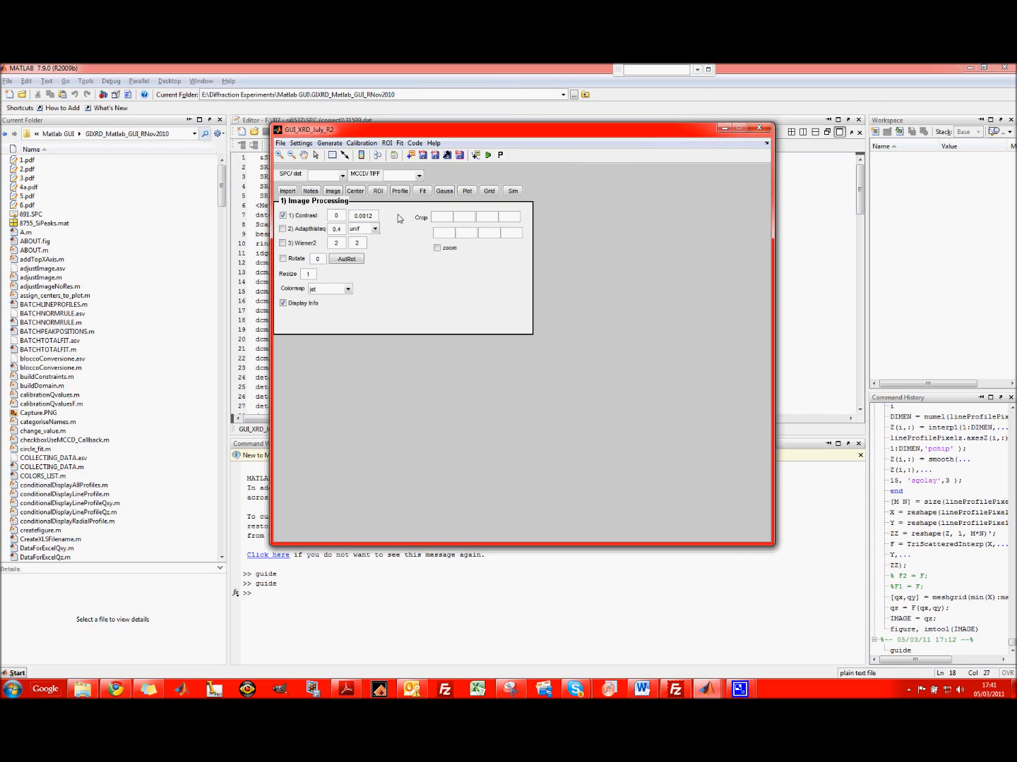
pyautogui.click(289, 191)
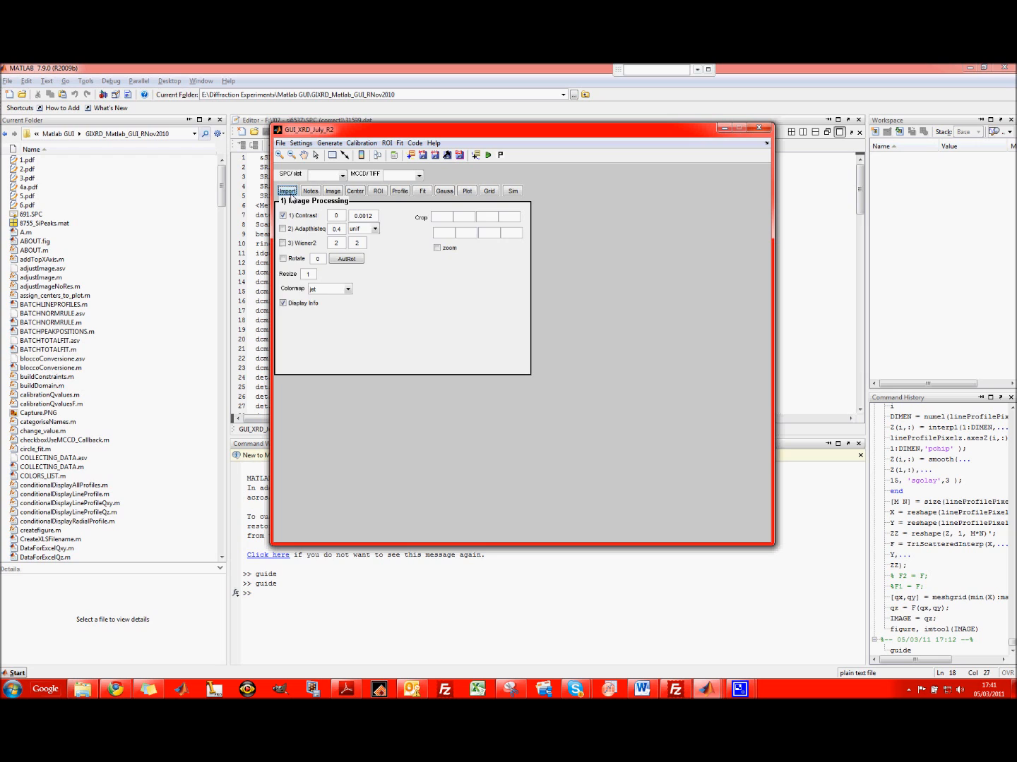
pyautogui.click(311, 191)
pyautogui.click(332, 191)
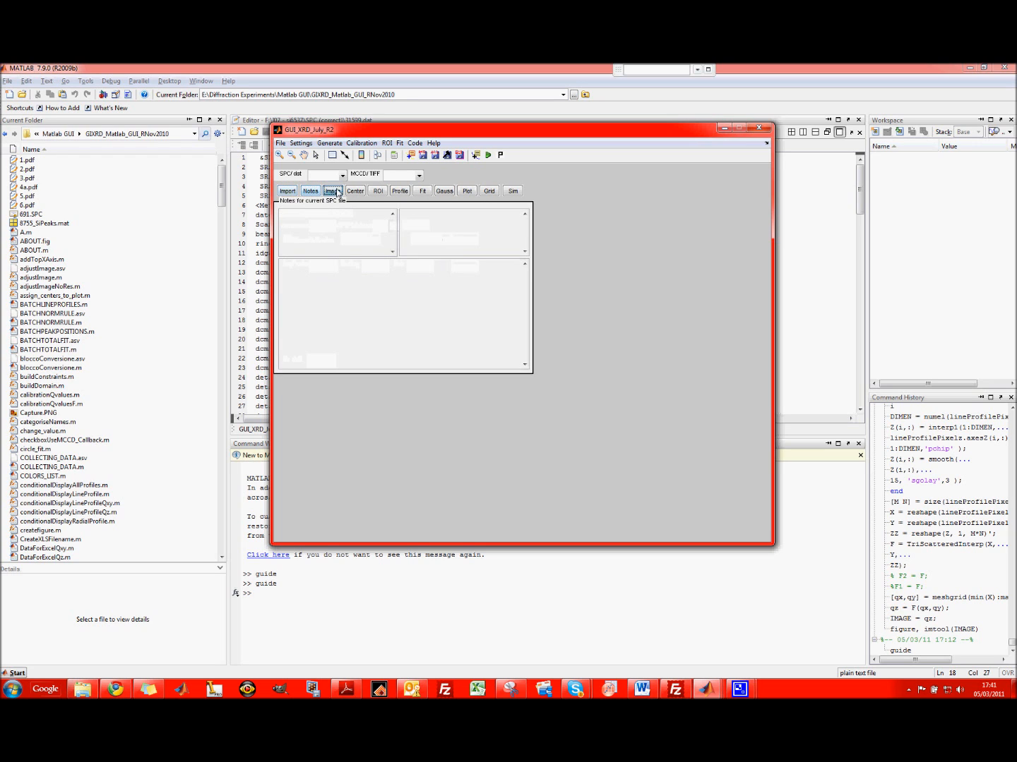
pyautogui.click(355, 192)
pyautogui.click(379, 191)
pyautogui.click(399, 191)
pyautogui.click(423, 191)
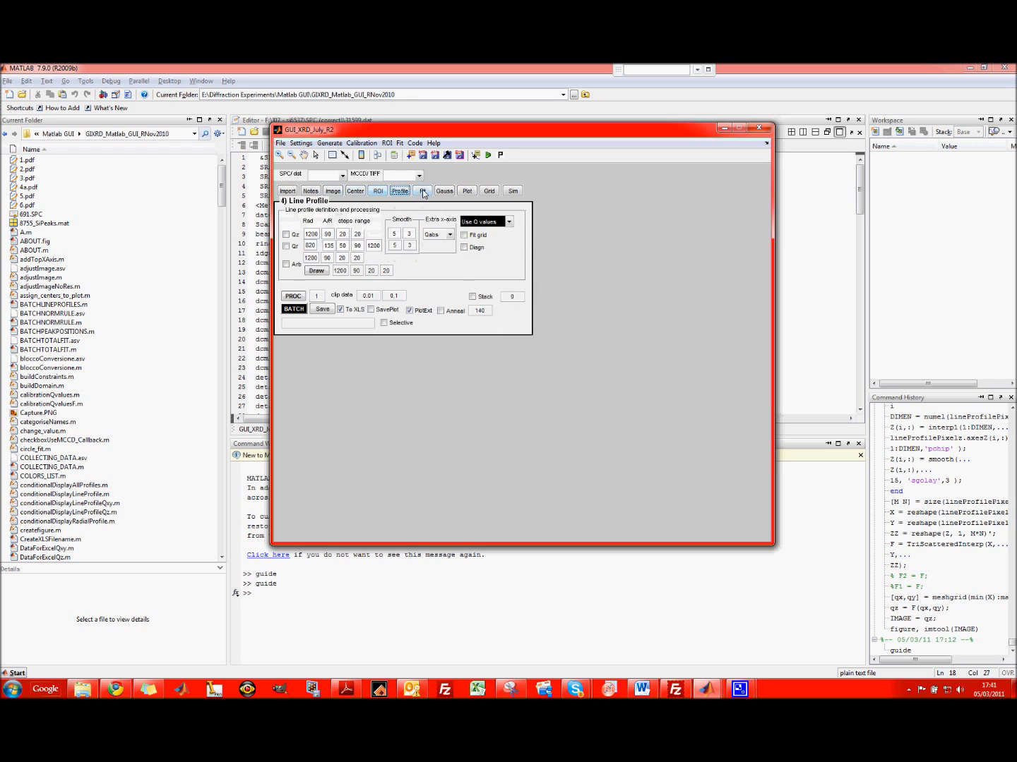
pyautogui.click(444, 191)
pyautogui.click(467, 191)
pyautogui.click(490, 191)
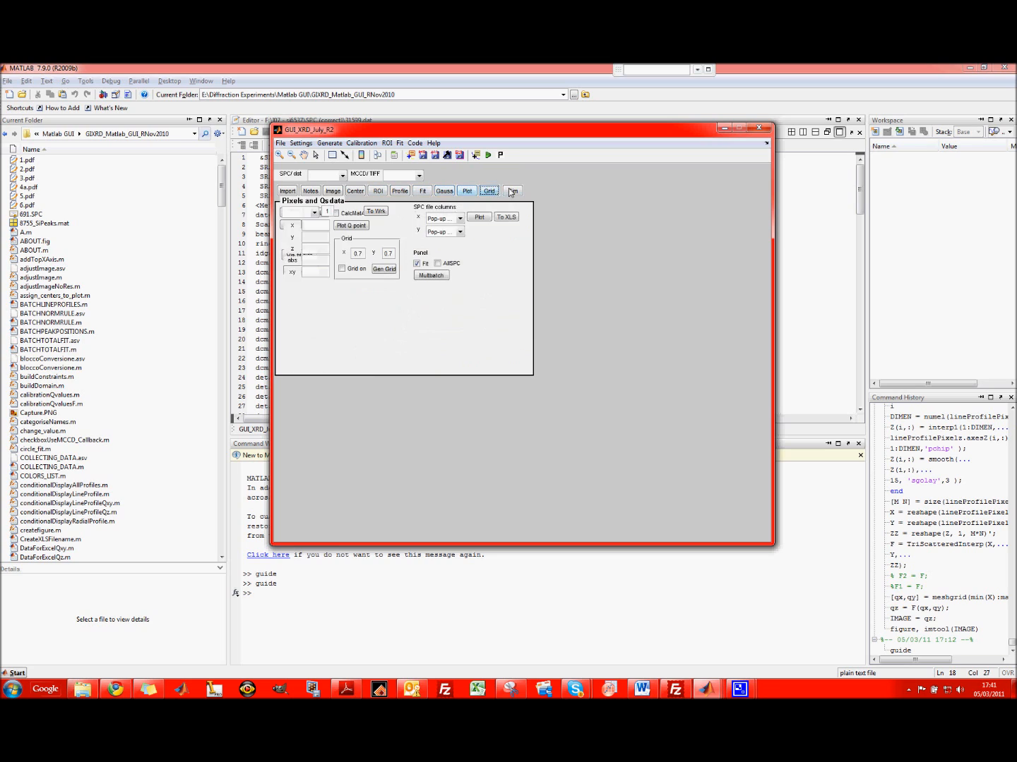
pyautogui.click(513, 191)
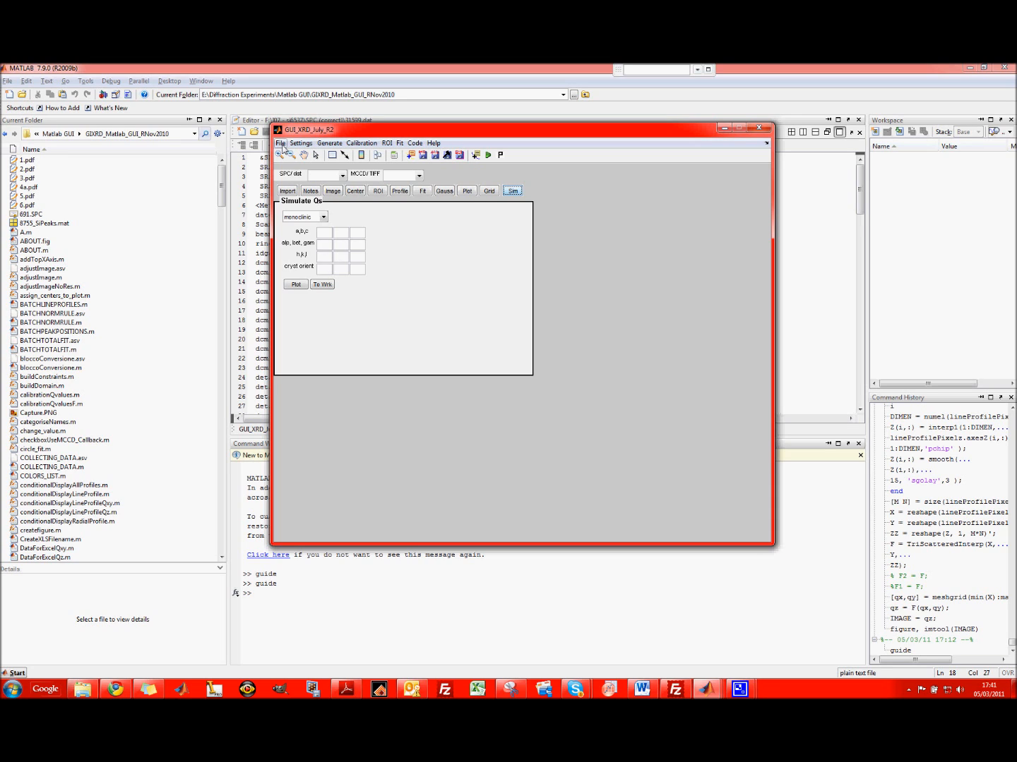
pyautogui.click(280, 143)
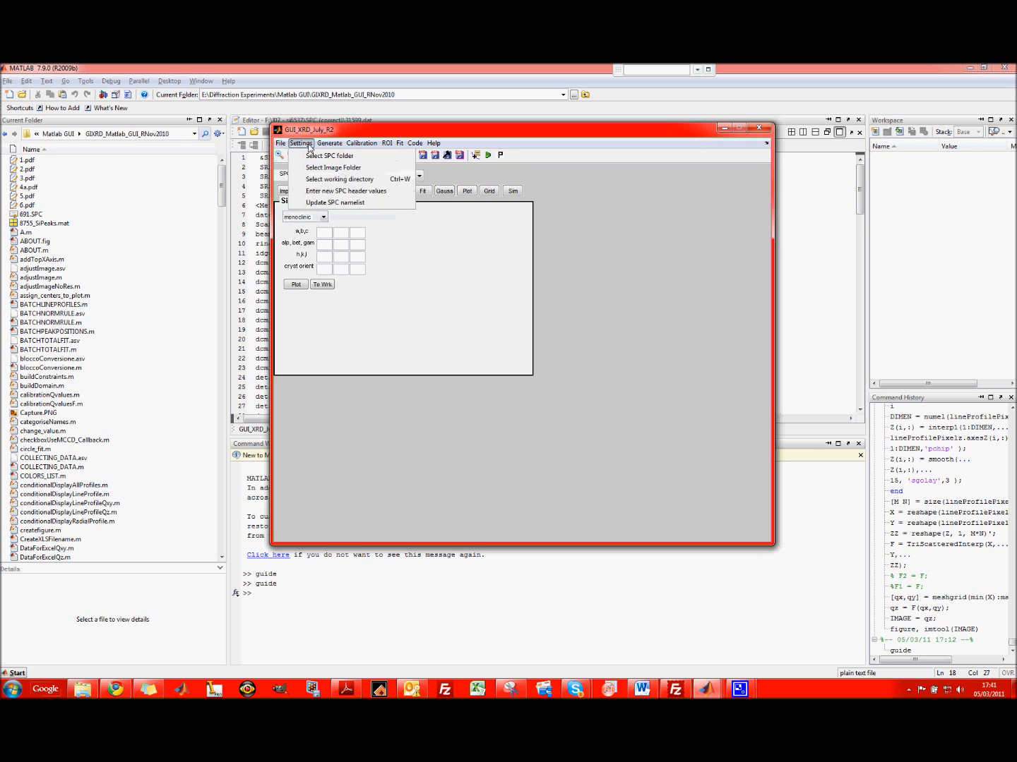
pyautogui.moveTo(433, 143)
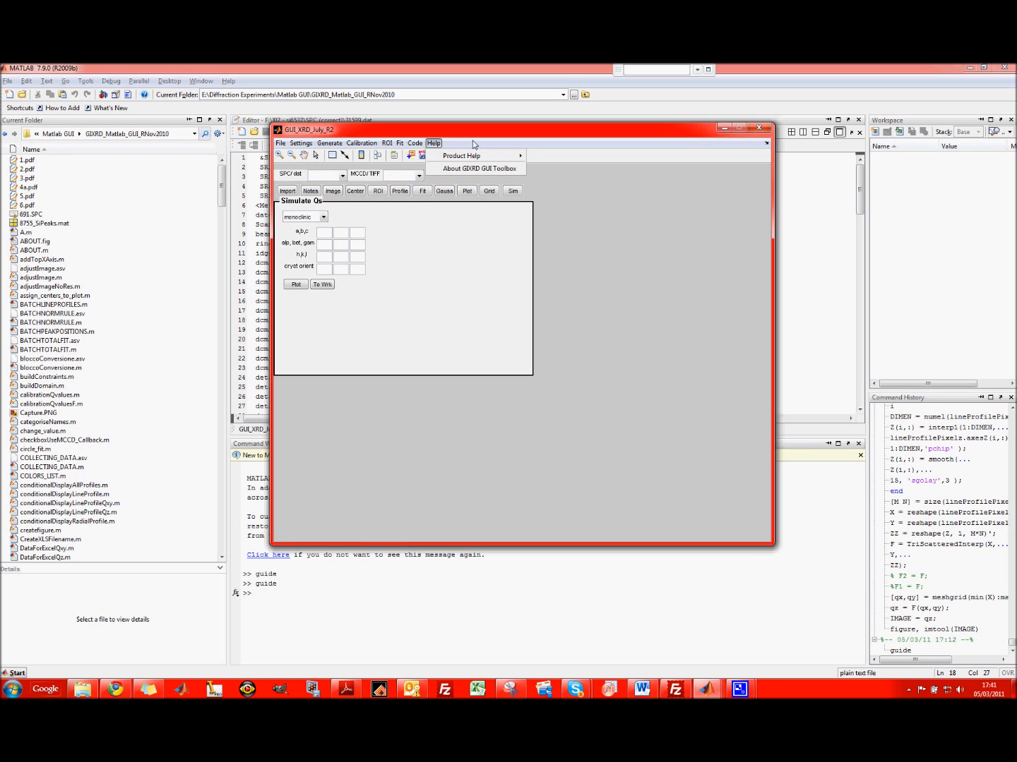
pyautogui.click(572, 191)
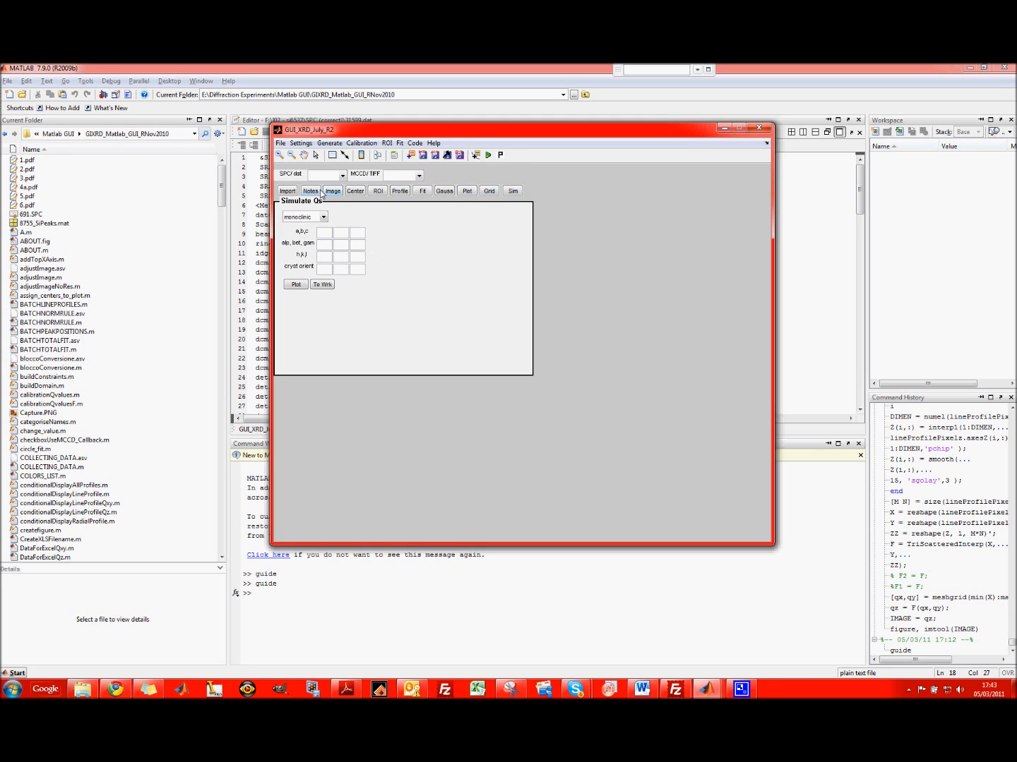
# Step: Set the SPC folder to SPC (correct) inside I07 - si6537 on My Book (F:)
pyautogui.click(301, 144)
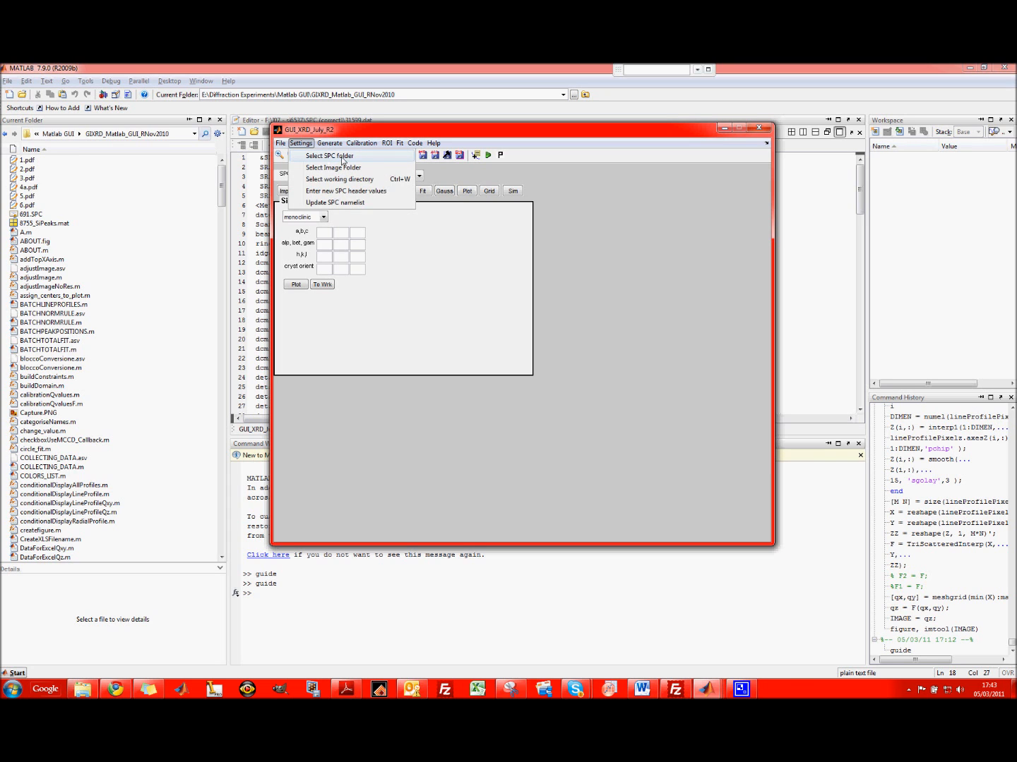
pyautogui.click(343, 157)
pyautogui.moveTo(494, 291); pyautogui.dragTo(478, 118)
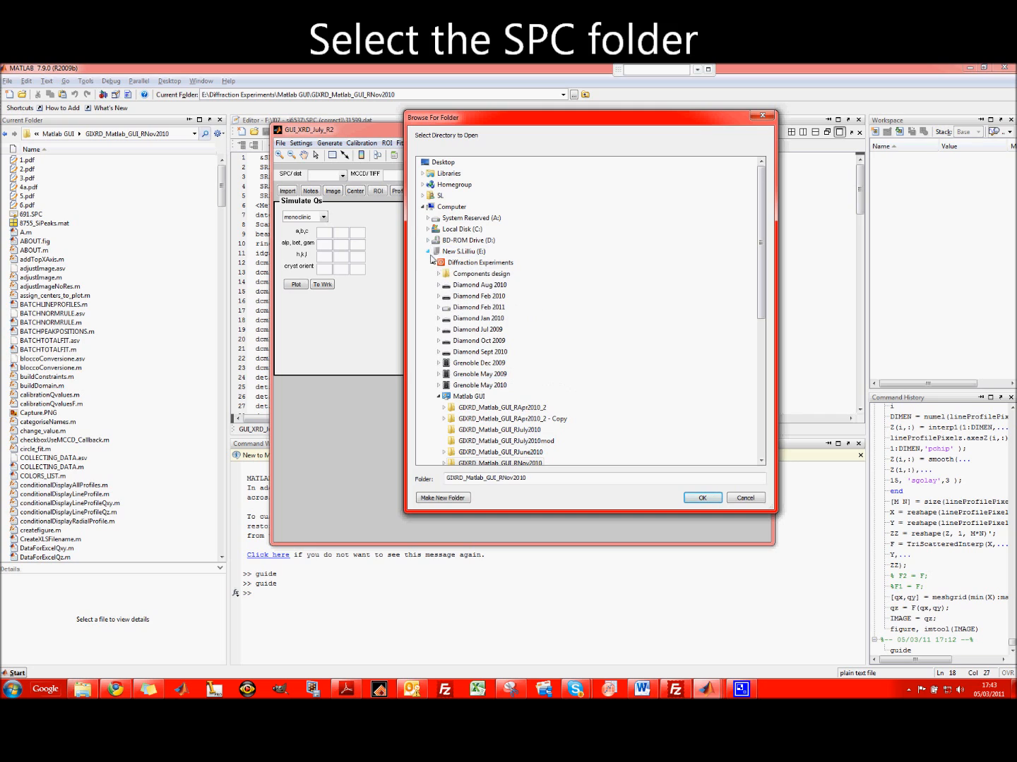
pyautogui.scroll(-8, 442, 312)
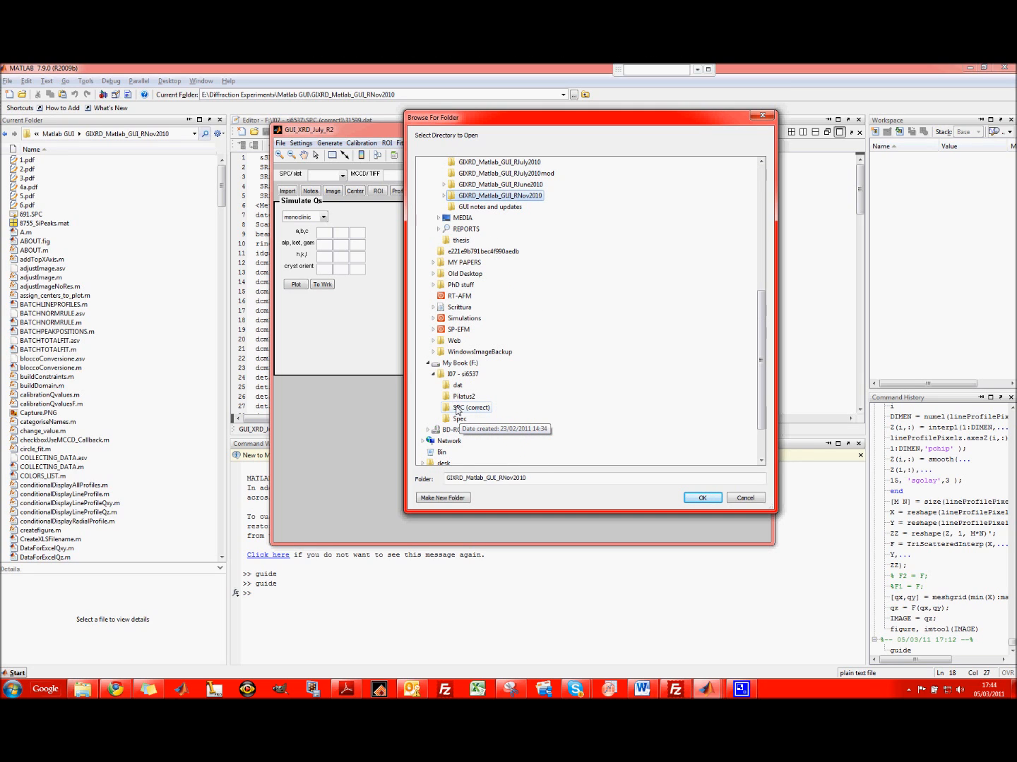
pyautogui.click(466, 408)
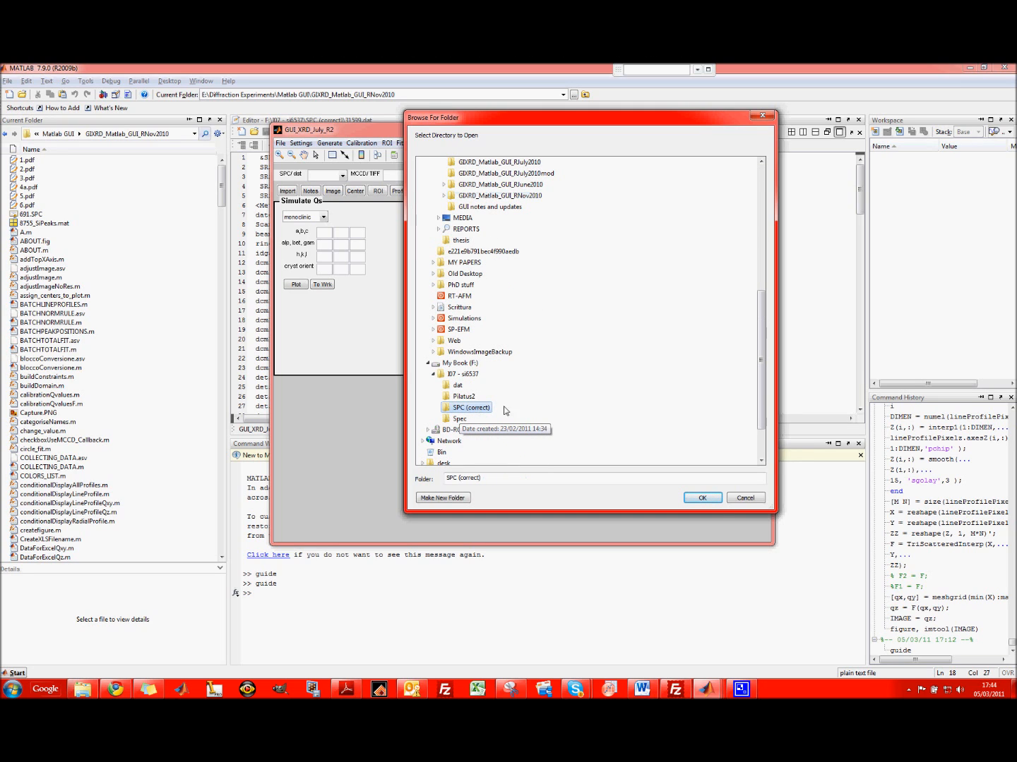
pyautogui.click(703, 497)
# Step: Set the image folder to Pilatus2 inside I07 - si6537 on My Book (F:)
pyautogui.click(301, 143)
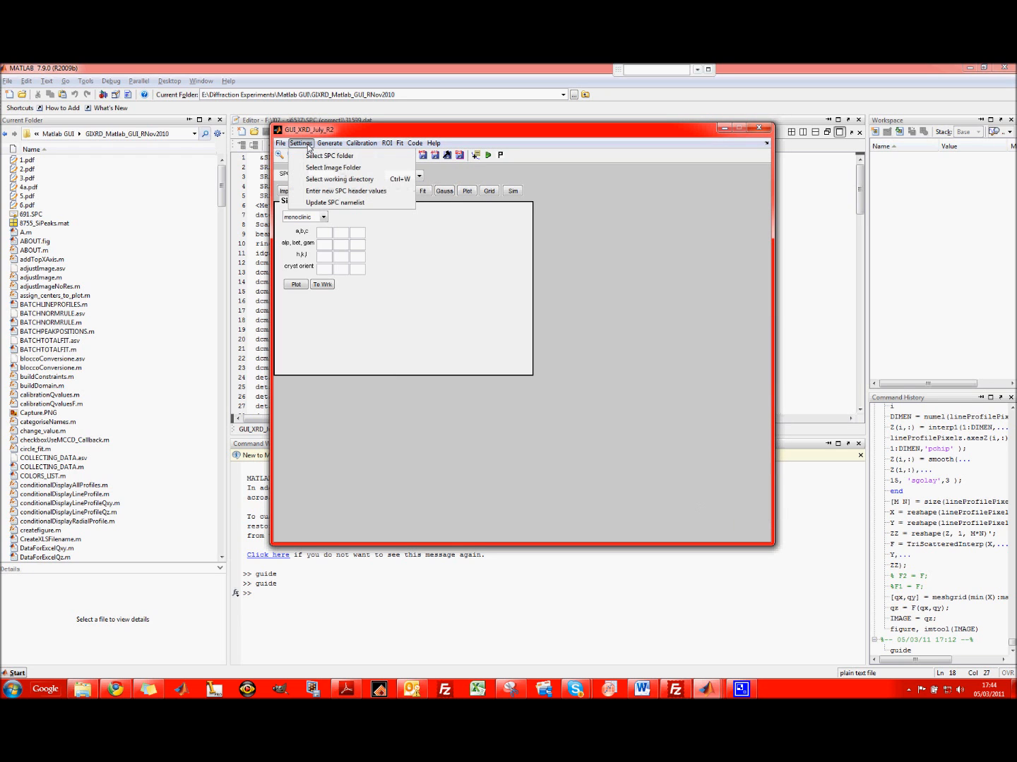
pyautogui.click(325, 176)
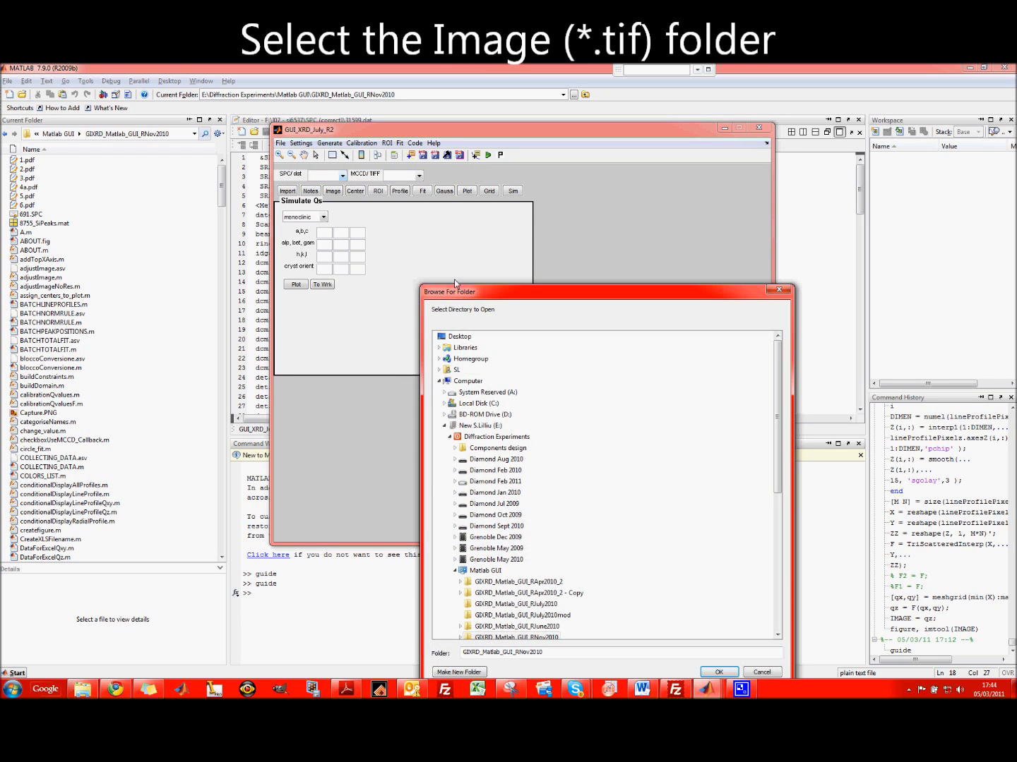
pyautogui.scroll(-8, 488, 283)
pyautogui.click(458, 391)
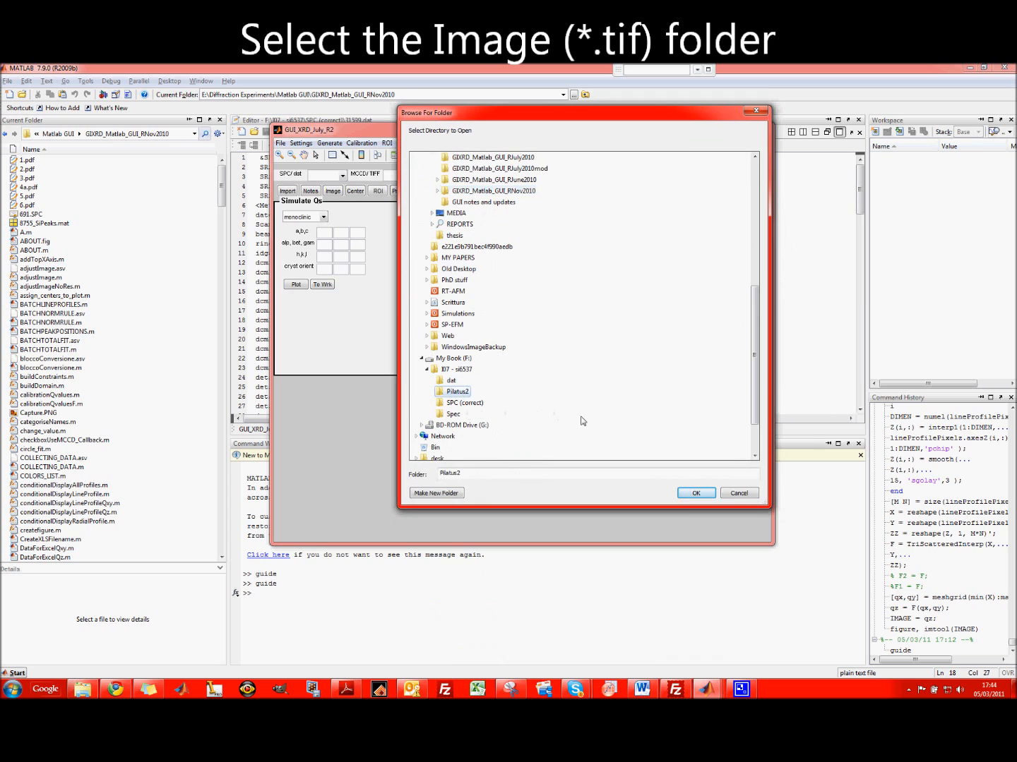
pyautogui.click(694, 493)
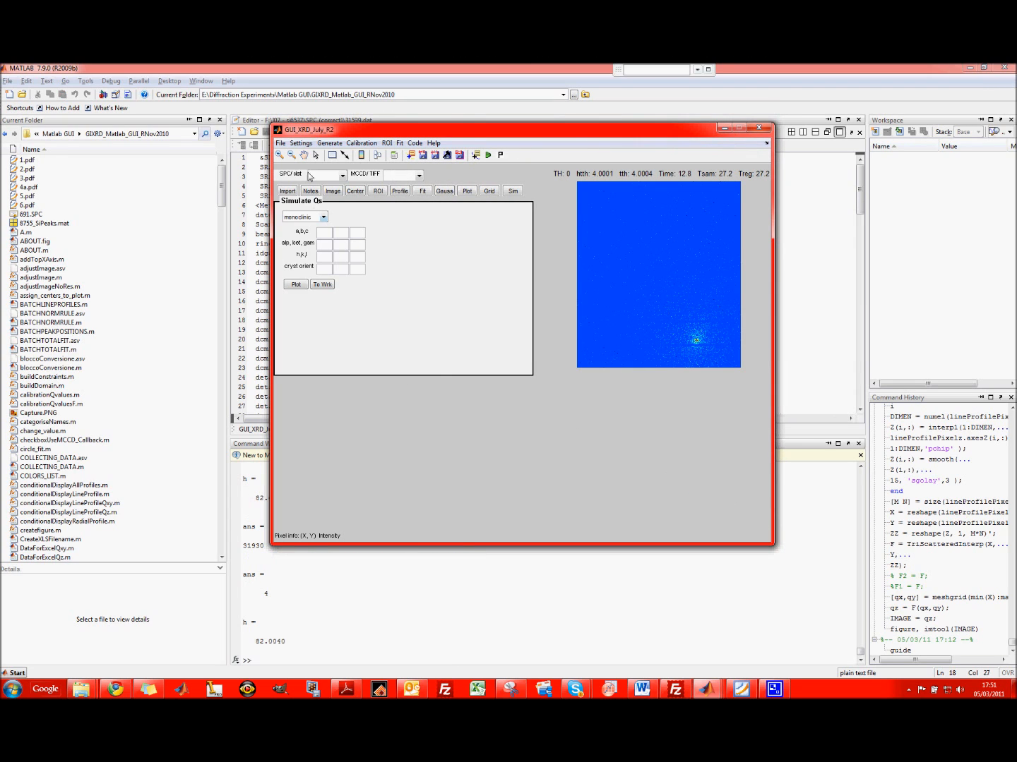
# Step: Set the working directory to the ANALYSIS folder on My Book (F:)
pyautogui.click(304, 145)
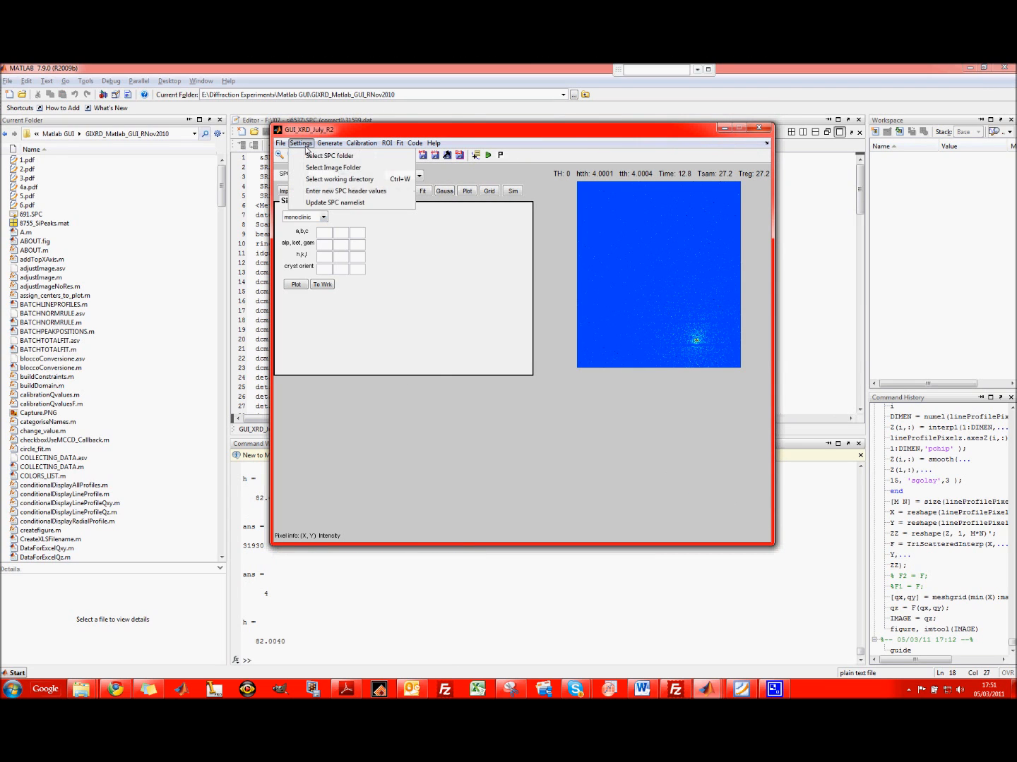
pyautogui.click(339, 180)
pyautogui.moveTo(479, 285); pyautogui.dragTo(401, 120)
pyautogui.click(398, 271)
pyautogui.click(401, 282)
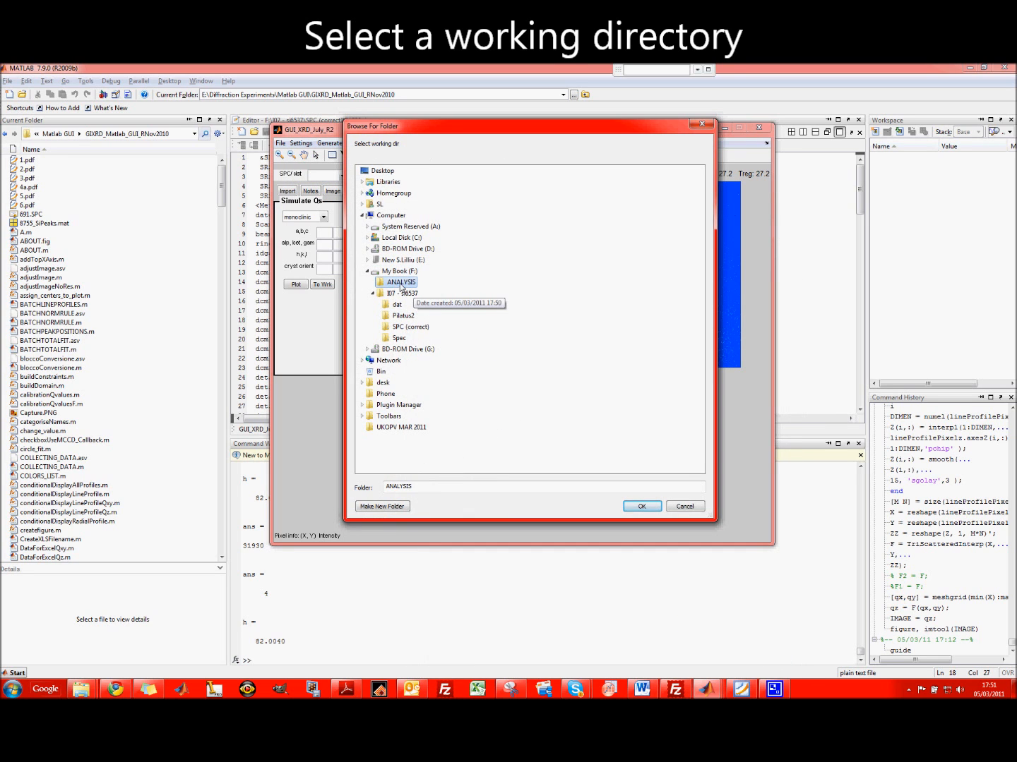
pyautogui.click(644, 508)
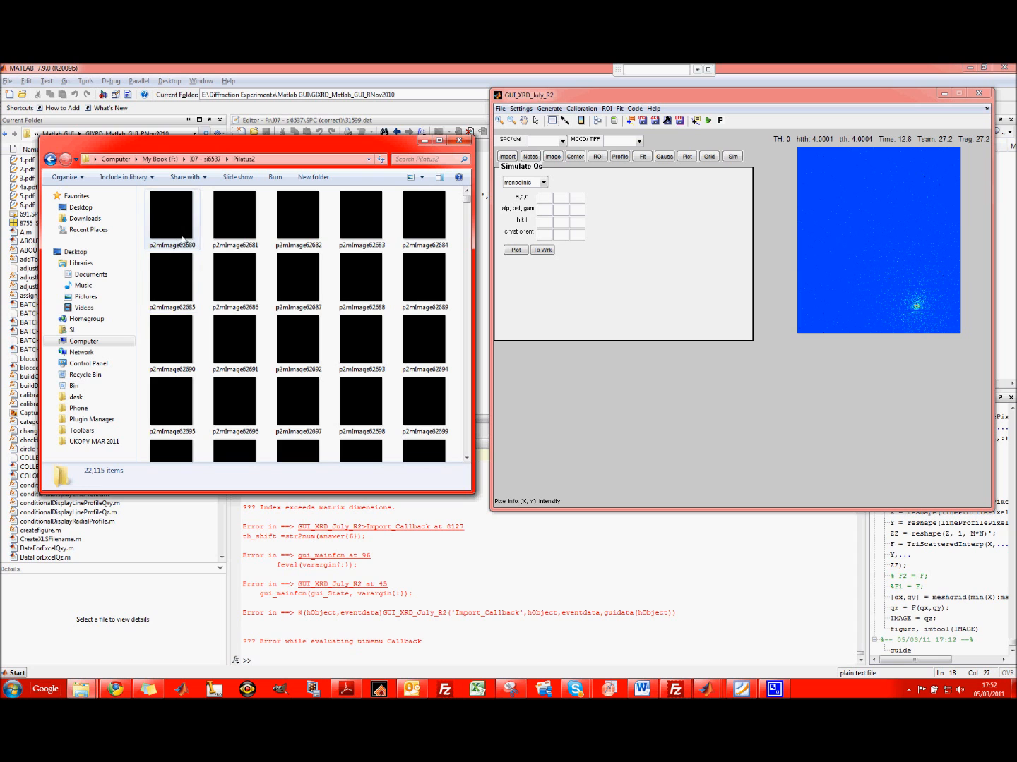
# Step: Compare image number 62684 in 31599.SPC with the image file names in the Pilatus2 folder in Windows Explorer
pyautogui.moveTo(247, 149); pyautogui.dragTo(245, 327)
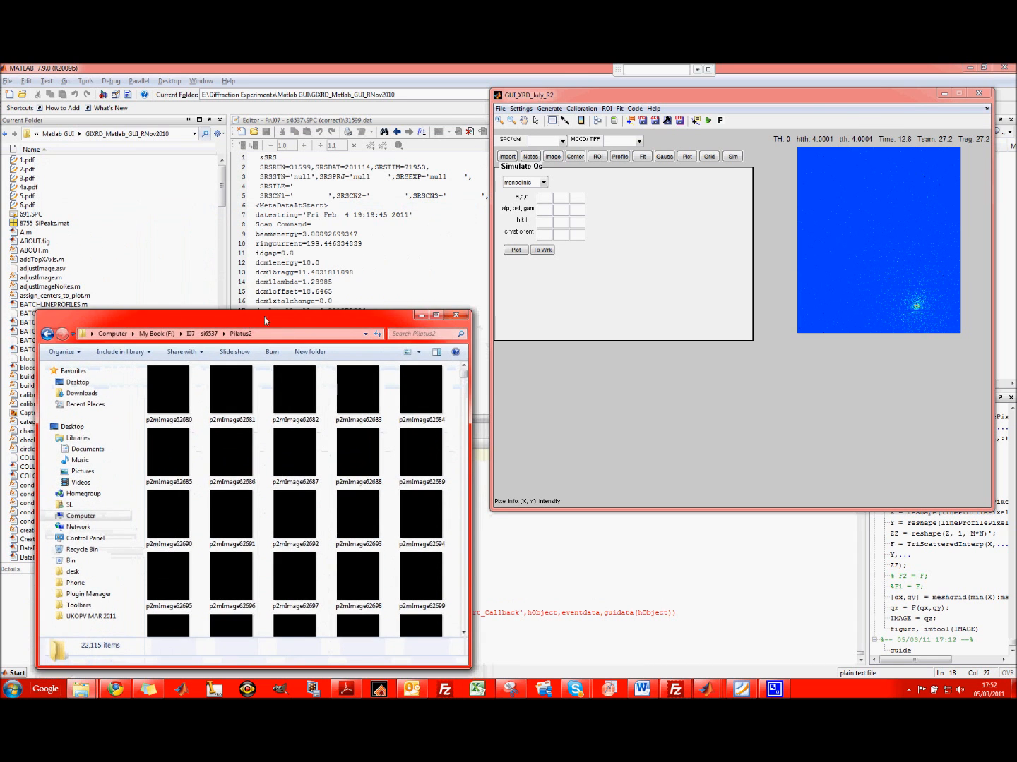
pyautogui.click(367, 288)
pyautogui.click(372, 430)
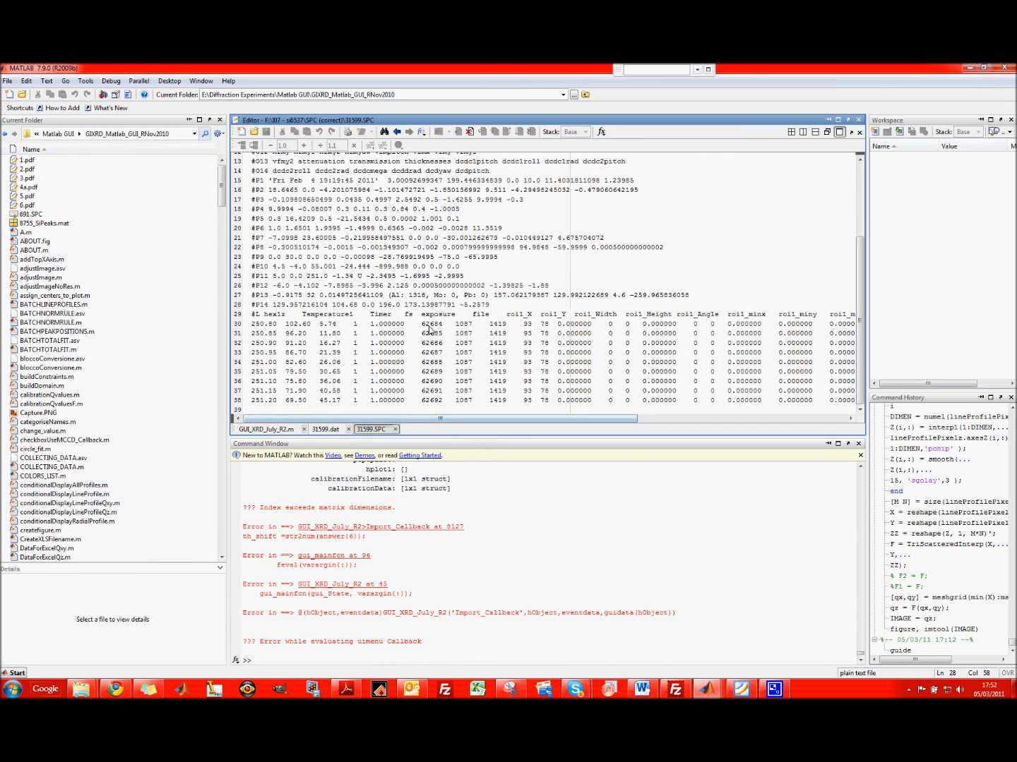
pyautogui.doubleClick(432, 324)
pyautogui.hotkey('alt', 'Tab')
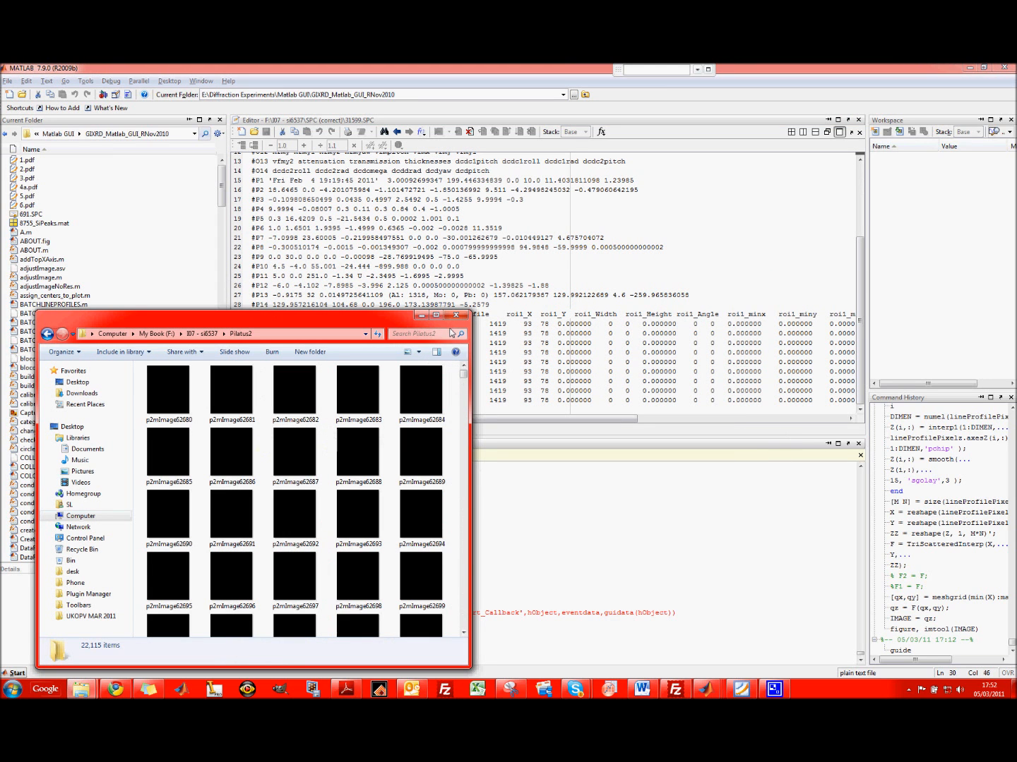
# Step: In GUI_XRD_July_R2, import SPC file 31930 with image prefix p2mImage and extension tif, accepting the default TH value
pyautogui.moveTo(706, 689)
pyautogui.click(822, 632)
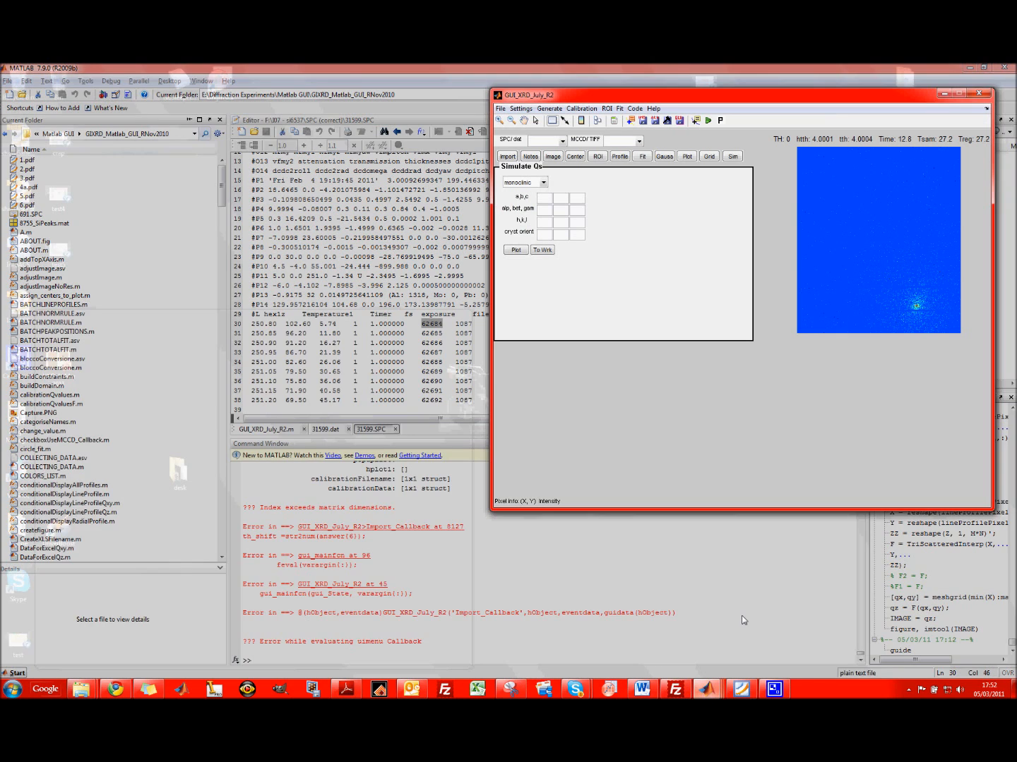
pyautogui.click(501, 109)
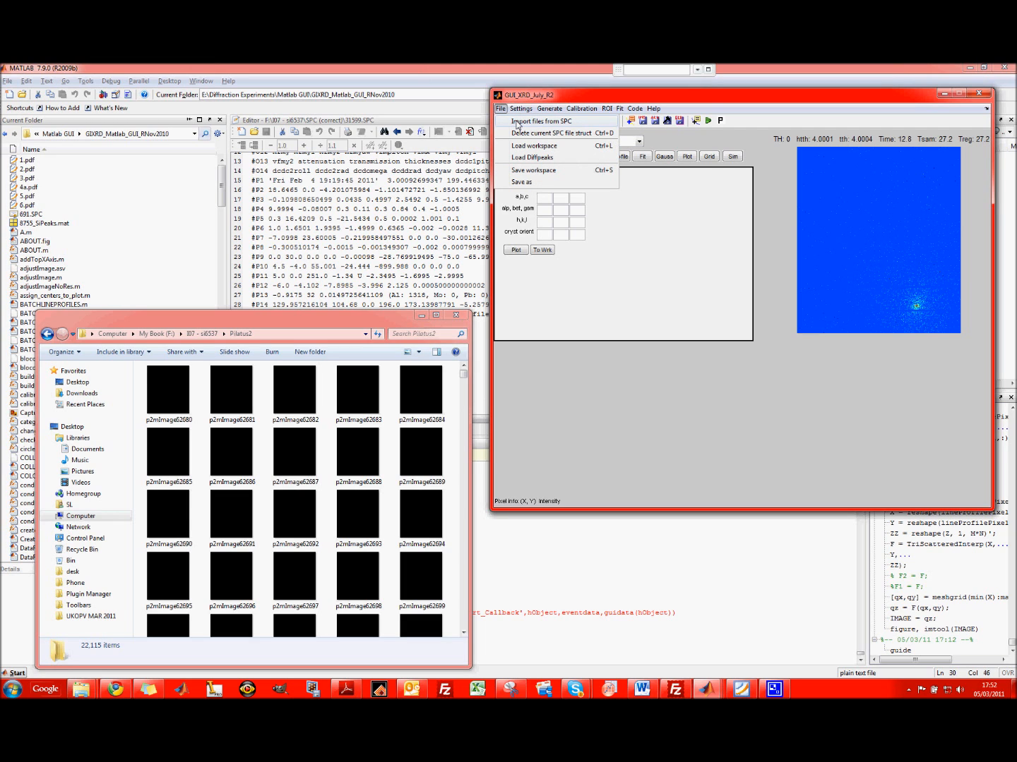
pyautogui.click(518, 125)
pyautogui.moveTo(307, 146); pyautogui.dragTo(282, 147)
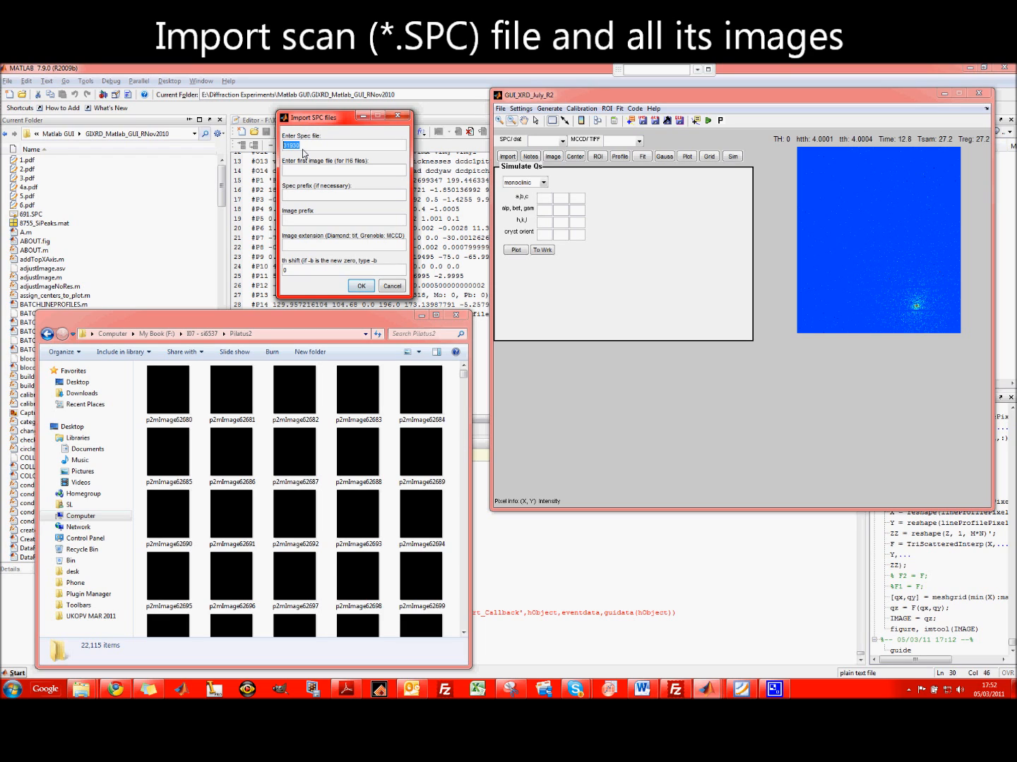
pyautogui.click(302, 198)
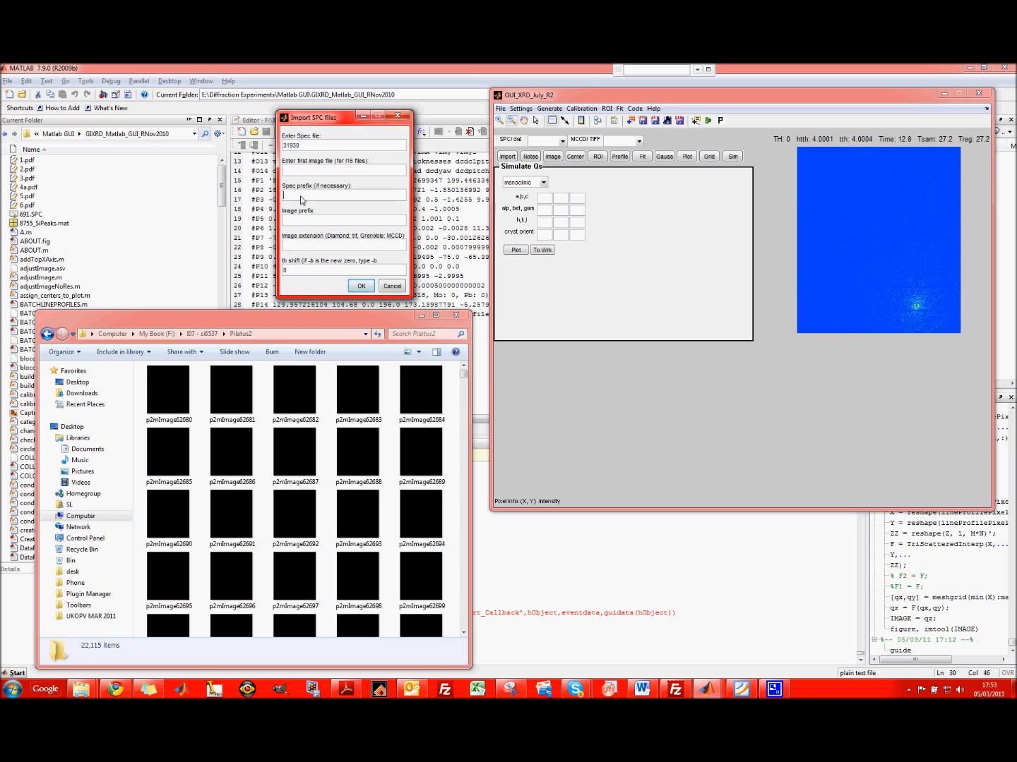
pyautogui.click(301, 222)
pyautogui.write('p2mImage')
pyautogui.click(296, 247)
pyautogui.write('tif')
pyautogui.click(356, 288)
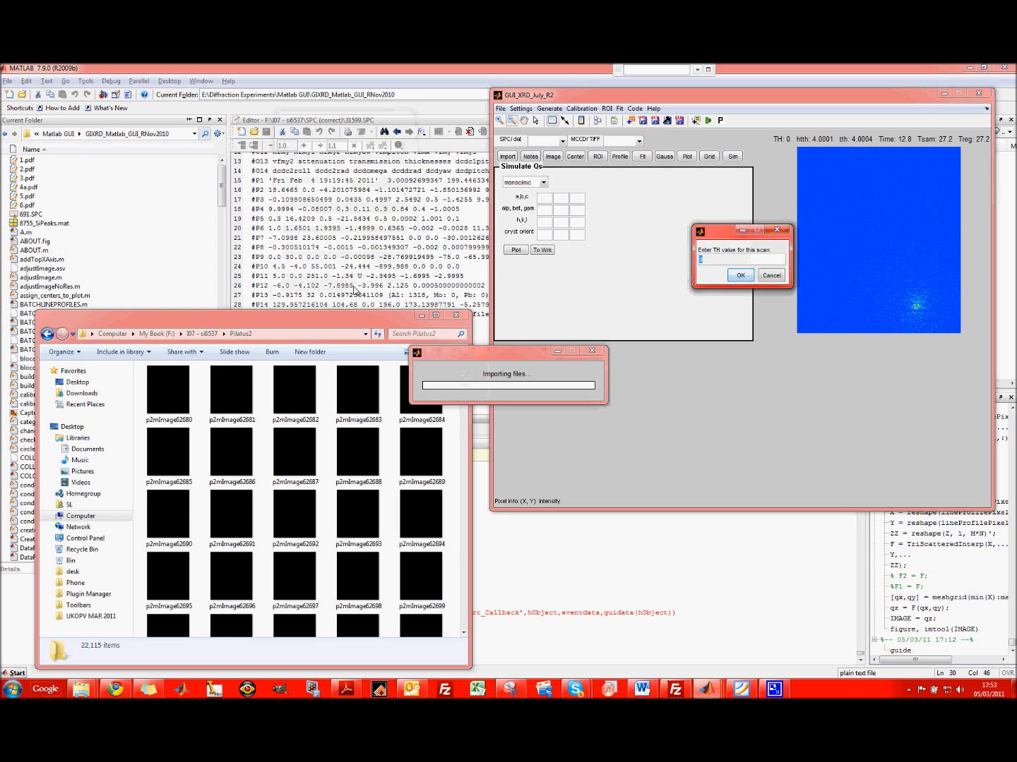
pyautogui.click(740, 275)
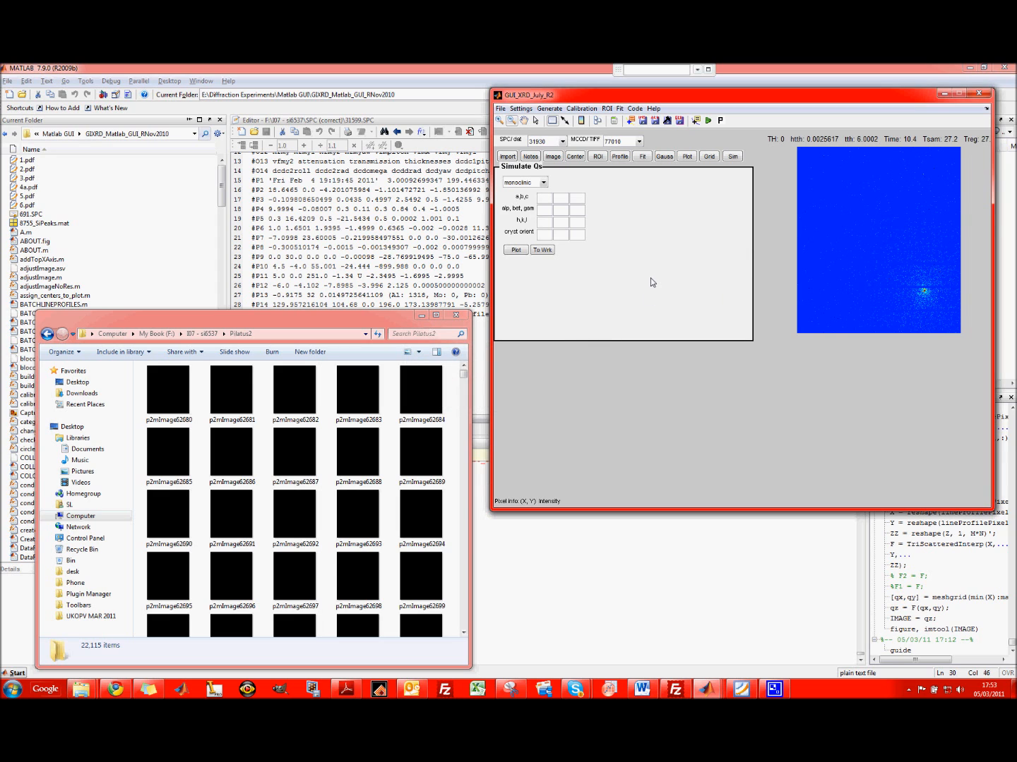
# Step: Check the delta and gamma calibration scans in the I07 notebook PDF in Foxit Reader, and list scan 31930's images in GUI_XRD_July_R2
pyautogui.click(741, 689)
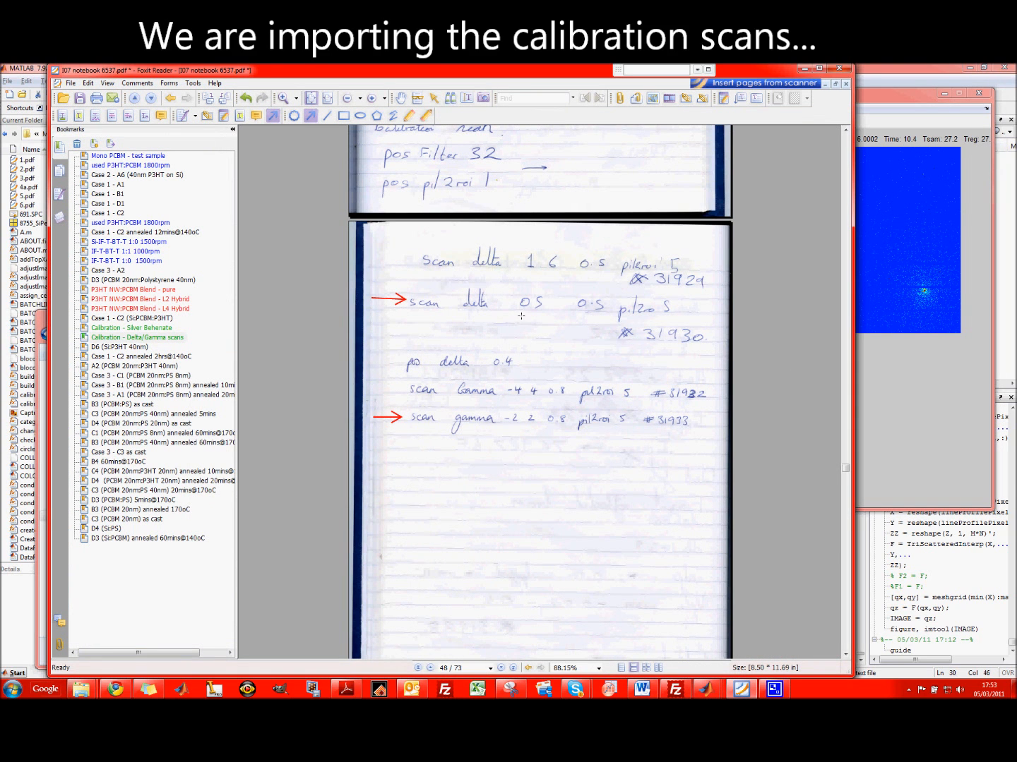
pyautogui.click(804, 69)
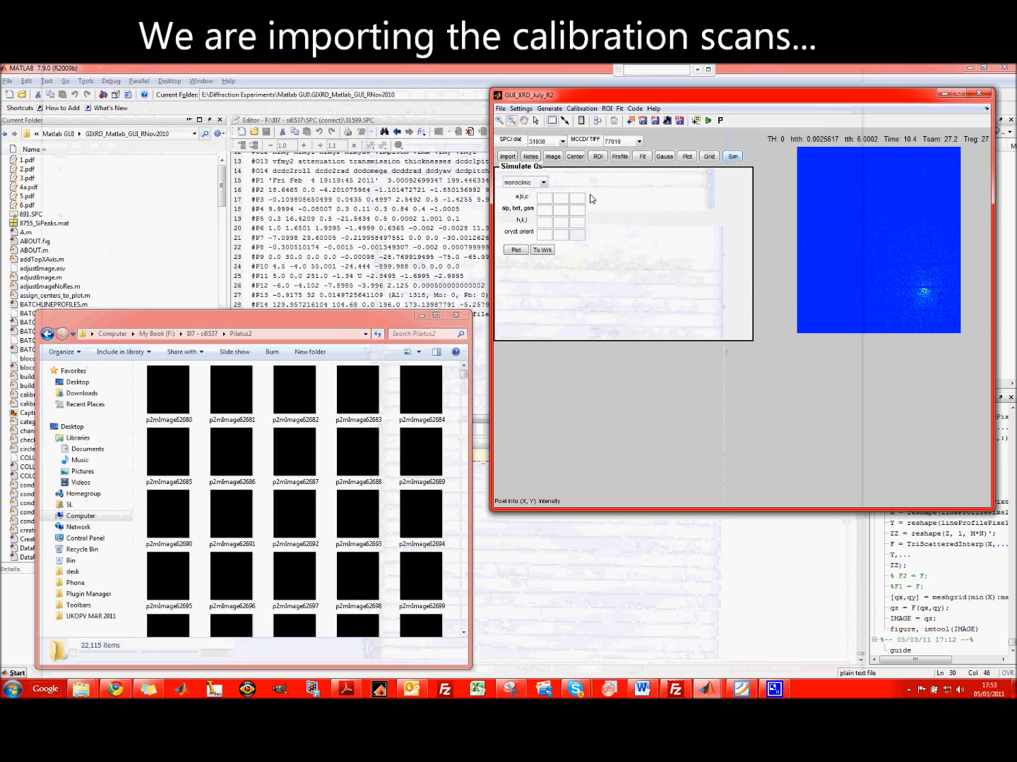
pyautogui.click(604, 143)
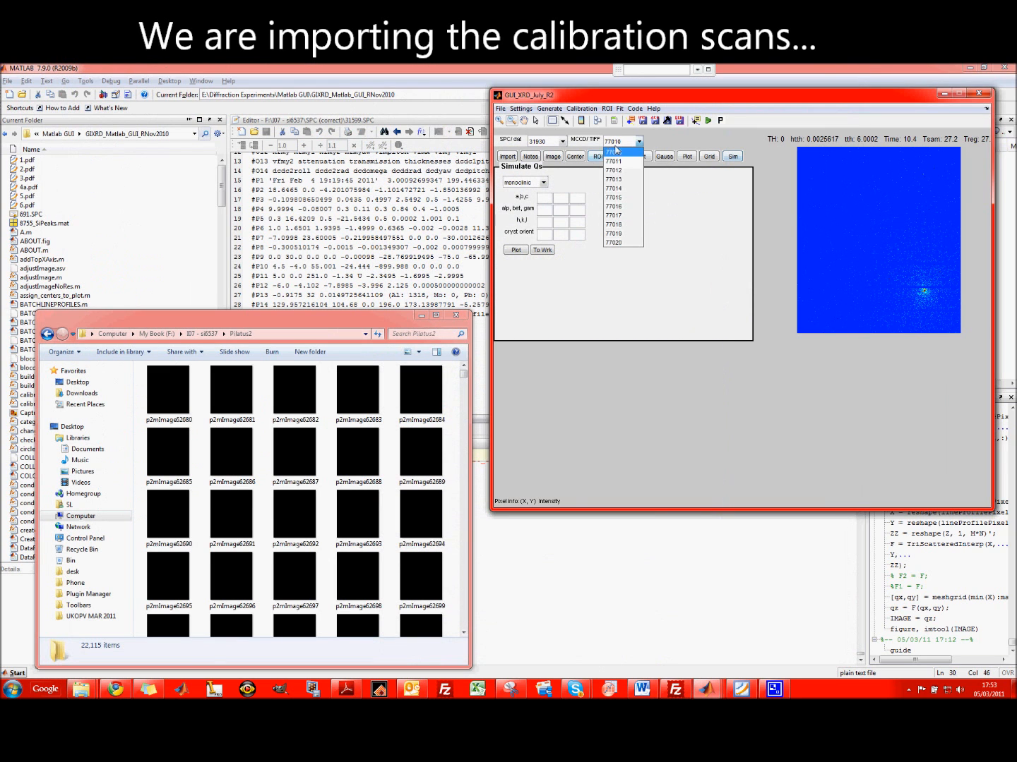
# Step: Display image 77017 of calibration scan 31930
pyautogui.click(621, 216)
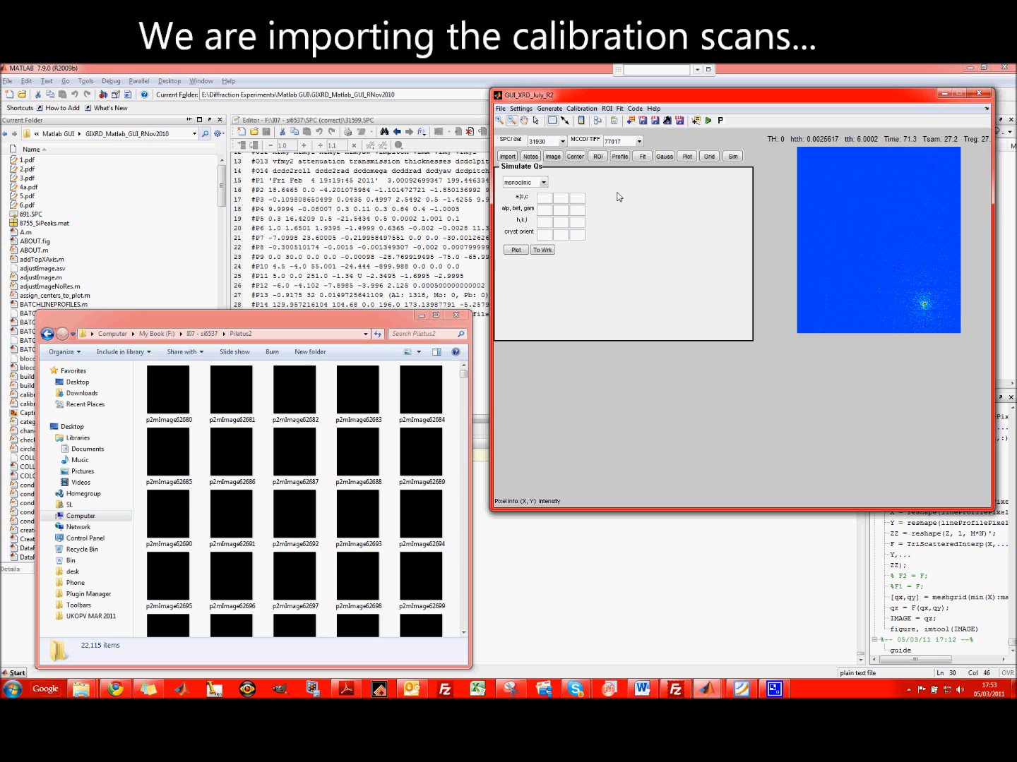
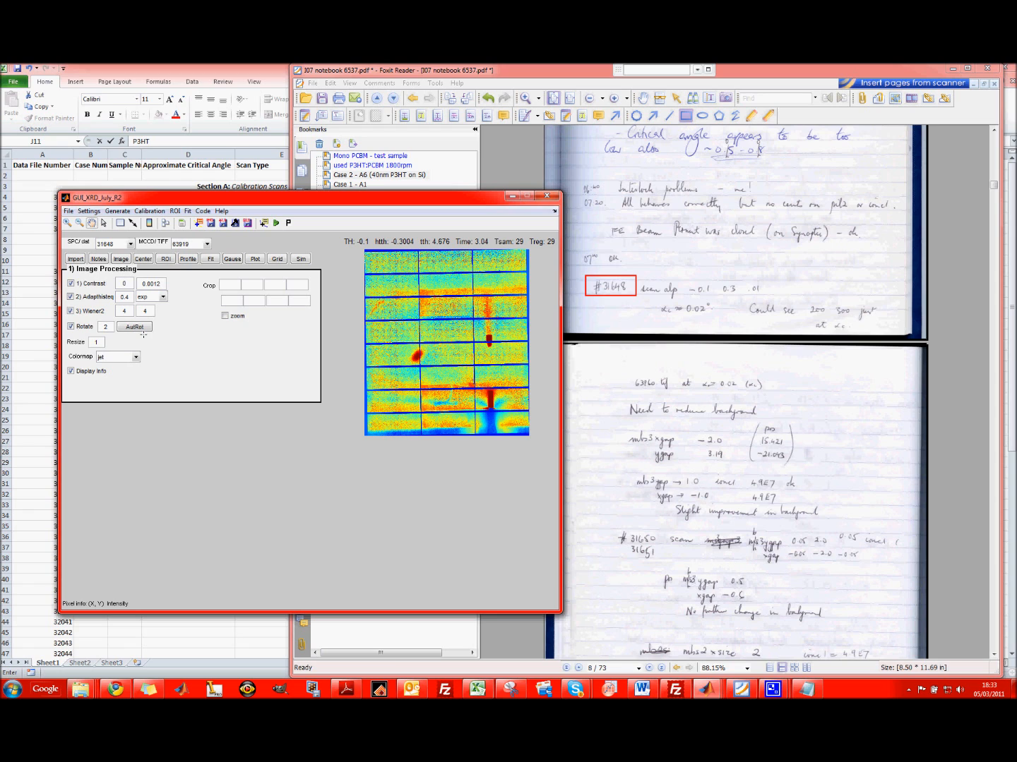
# Step: Apply the rotation of 2 to image 63919 of scan 31648, and switch the rotation off again
pyautogui.press('Return')
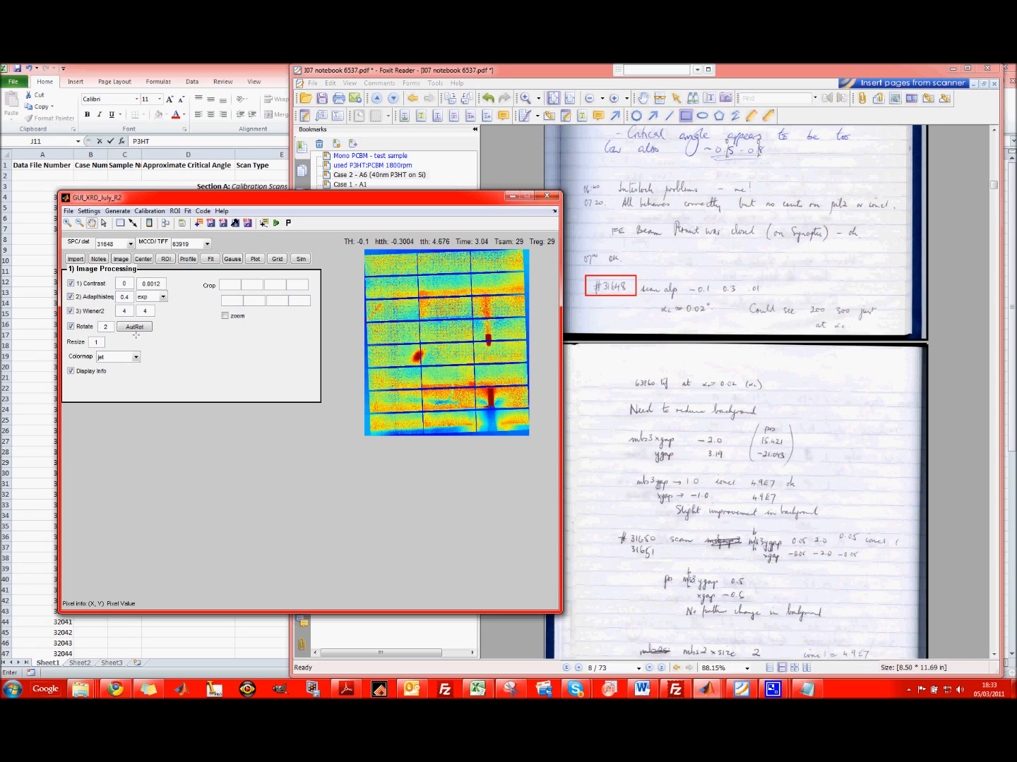
pyautogui.click(71, 327)
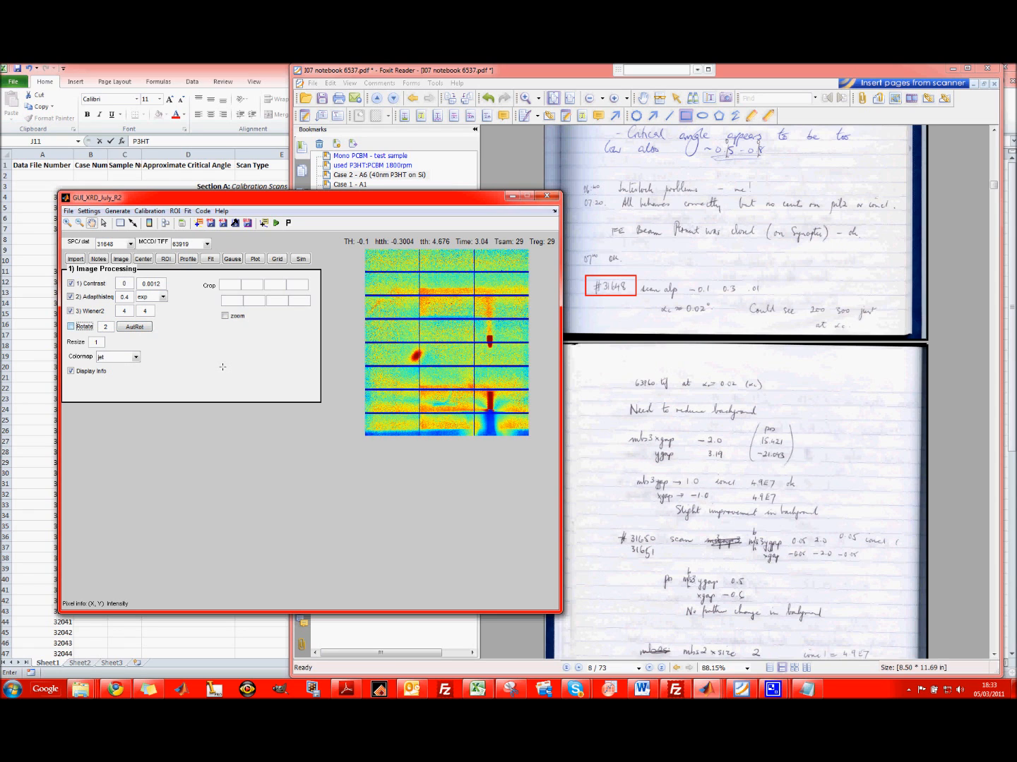
# Step: Try the spring and gray colormaps on the image, and restore the jet colormap
pyautogui.click(110, 359)
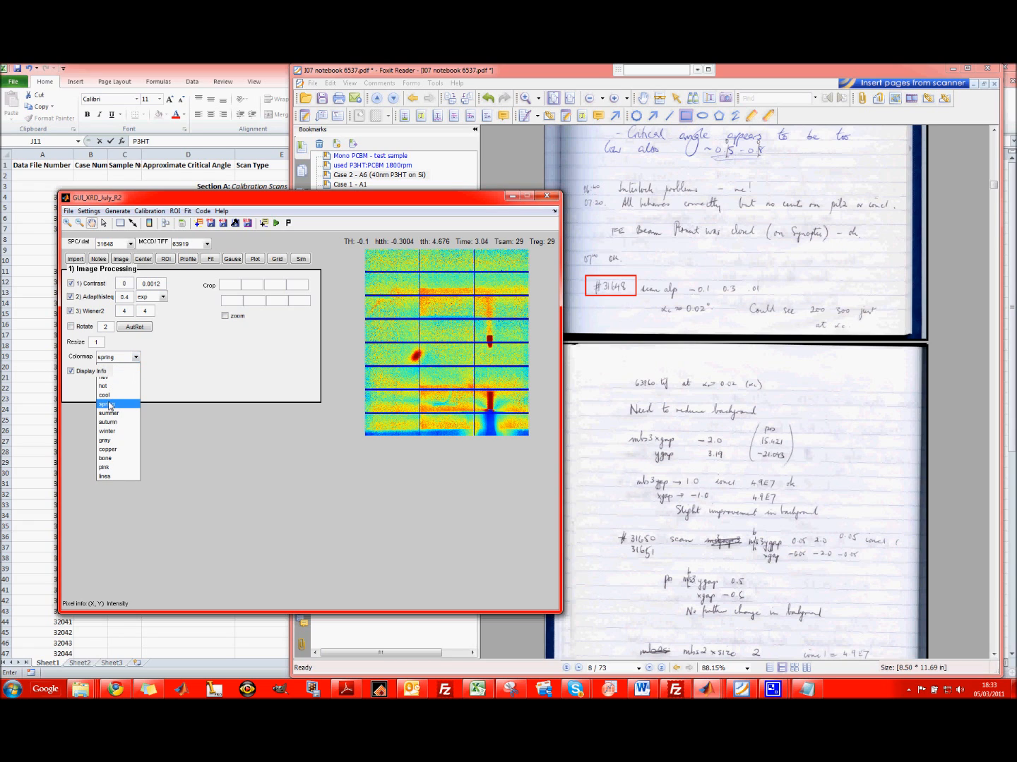
pyautogui.click(109, 404)
pyautogui.click(113, 360)
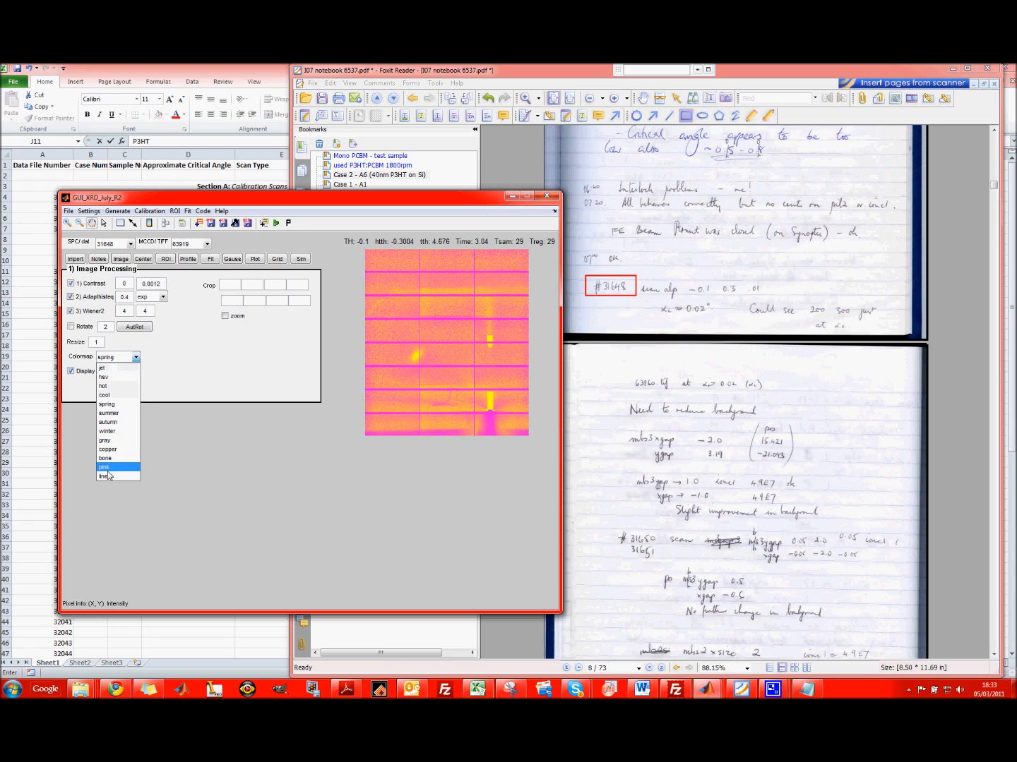
pyautogui.click(111, 441)
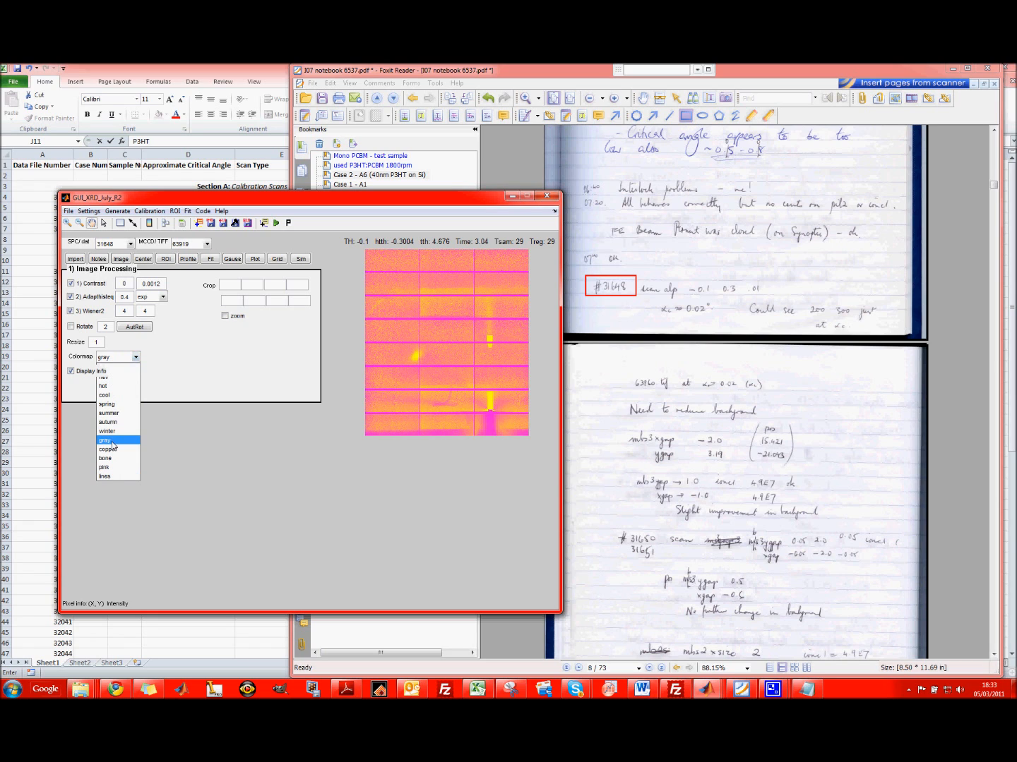
pyautogui.click(118, 358)
pyautogui.click(106, 368)
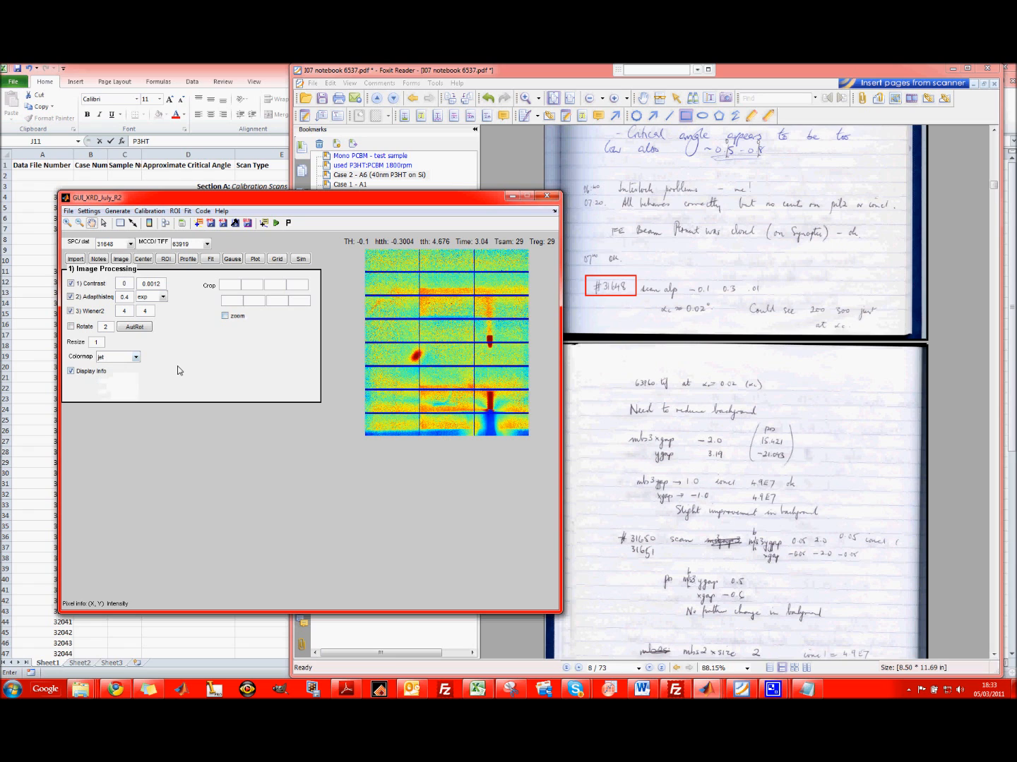
# Step: Step through the images of scan 31648, displaying 63929 and 63944
pyautogui.click(193, 247)
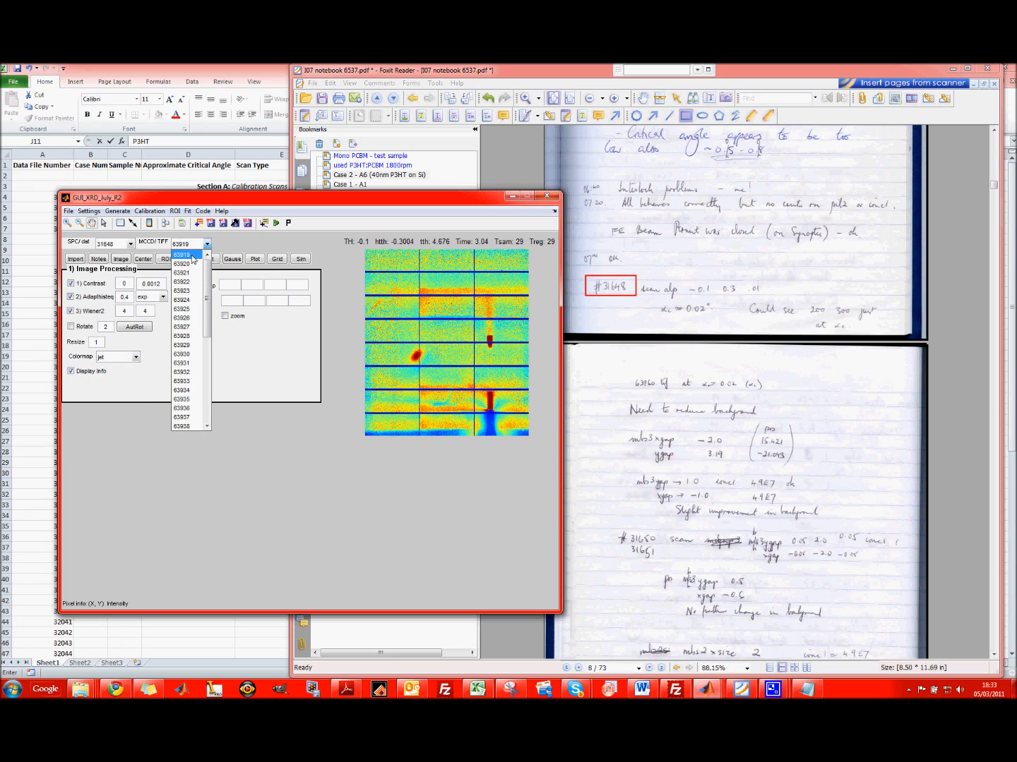
pyautogui.click(351, 249)
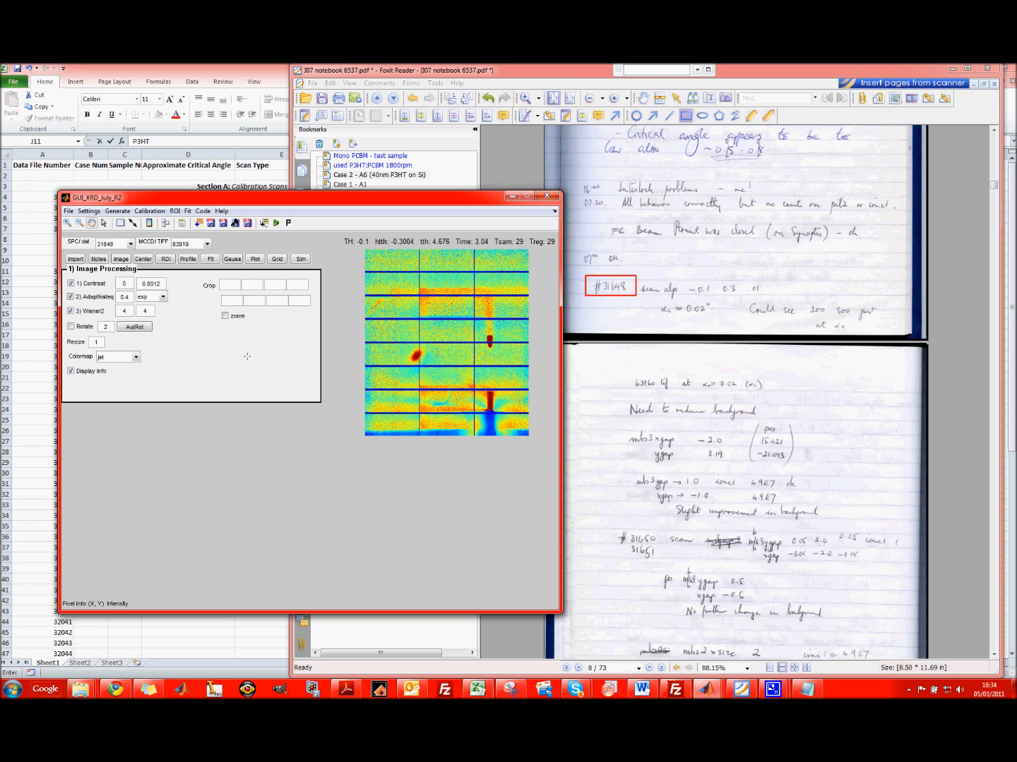
pyautogui.click(187, 245)
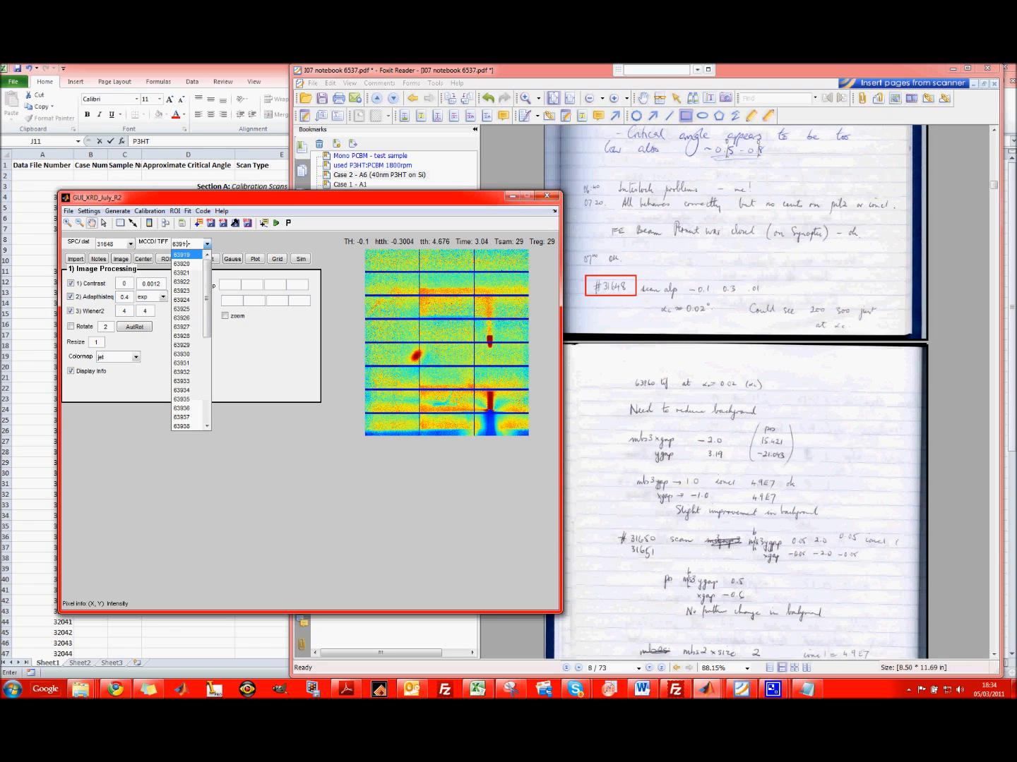
pyautogui.click(182, 344)
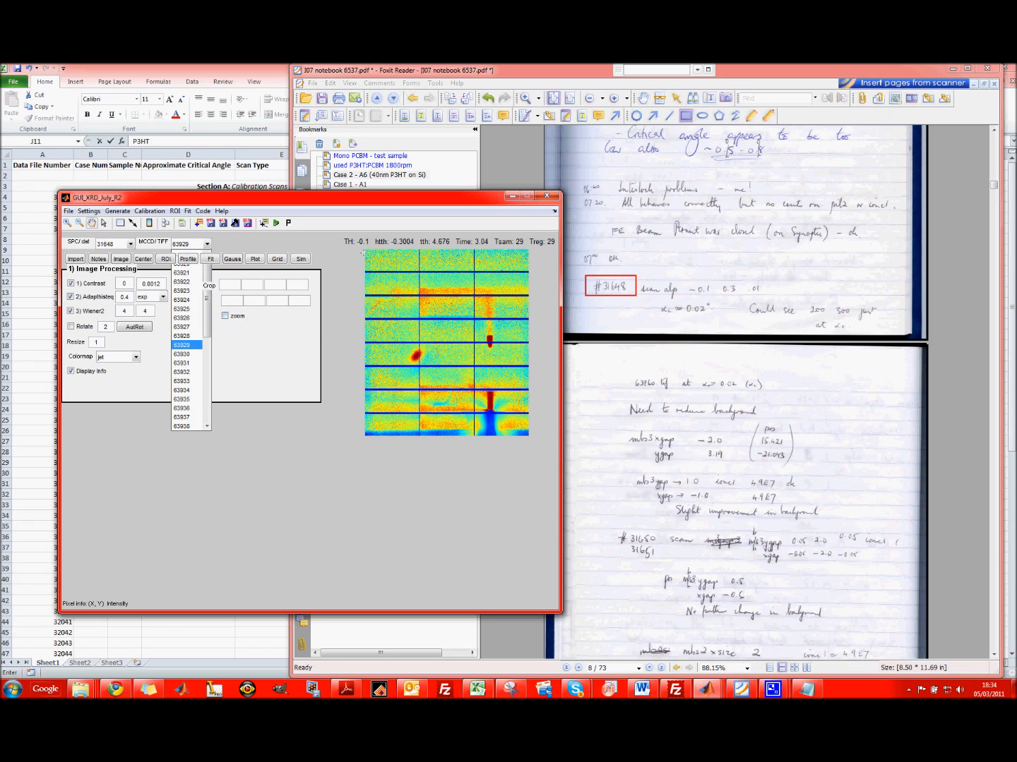
pyautogui.click(207, 245)
pyautogui.scroll(-1, 188, 340)
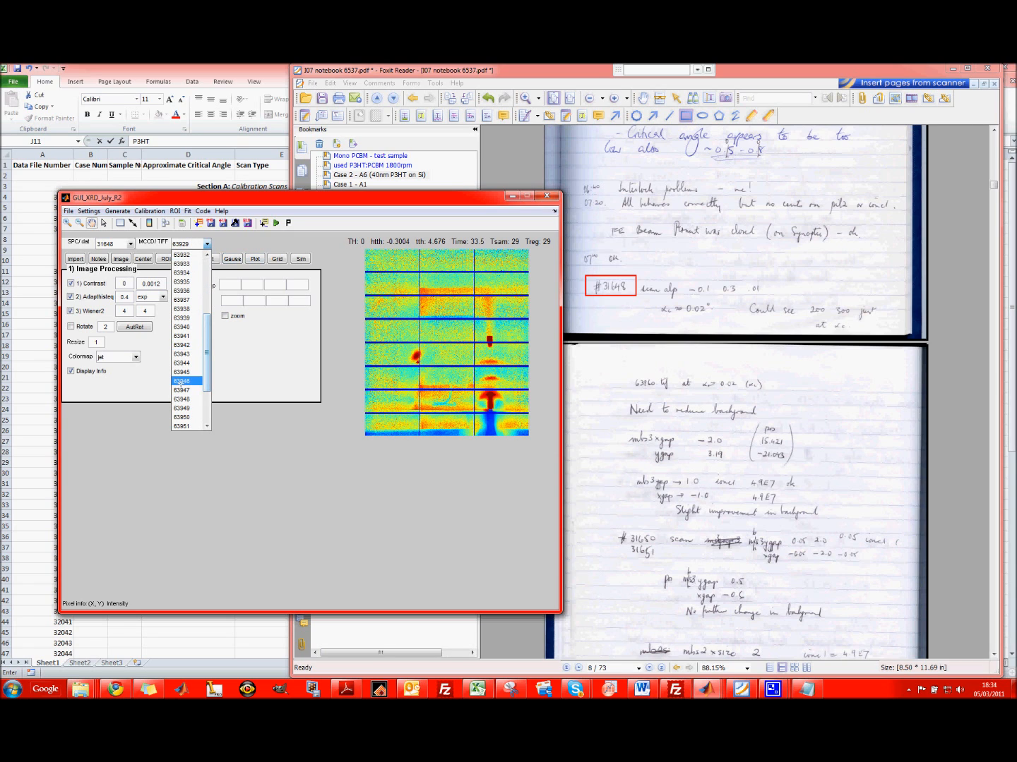
pyautogui.click(182, 381)
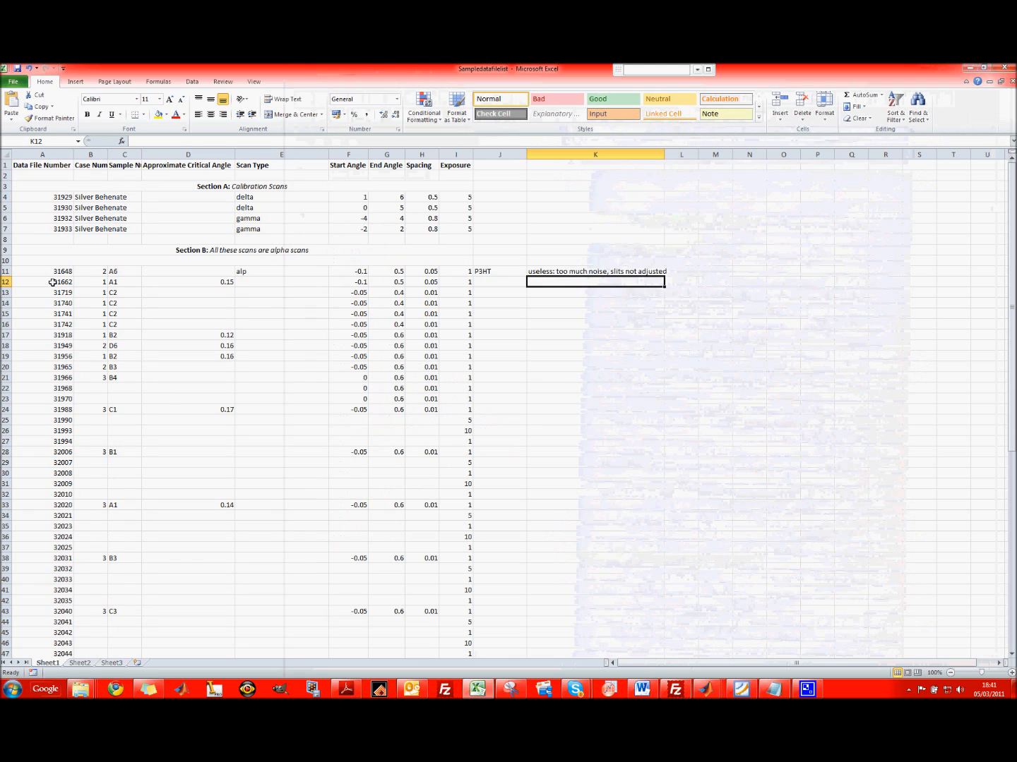
# Step: Select scan 31662 in the Excel data file list and check its entry in the I07 notebook PDF in Foxit Reader
pyautogui.click(52, 281)
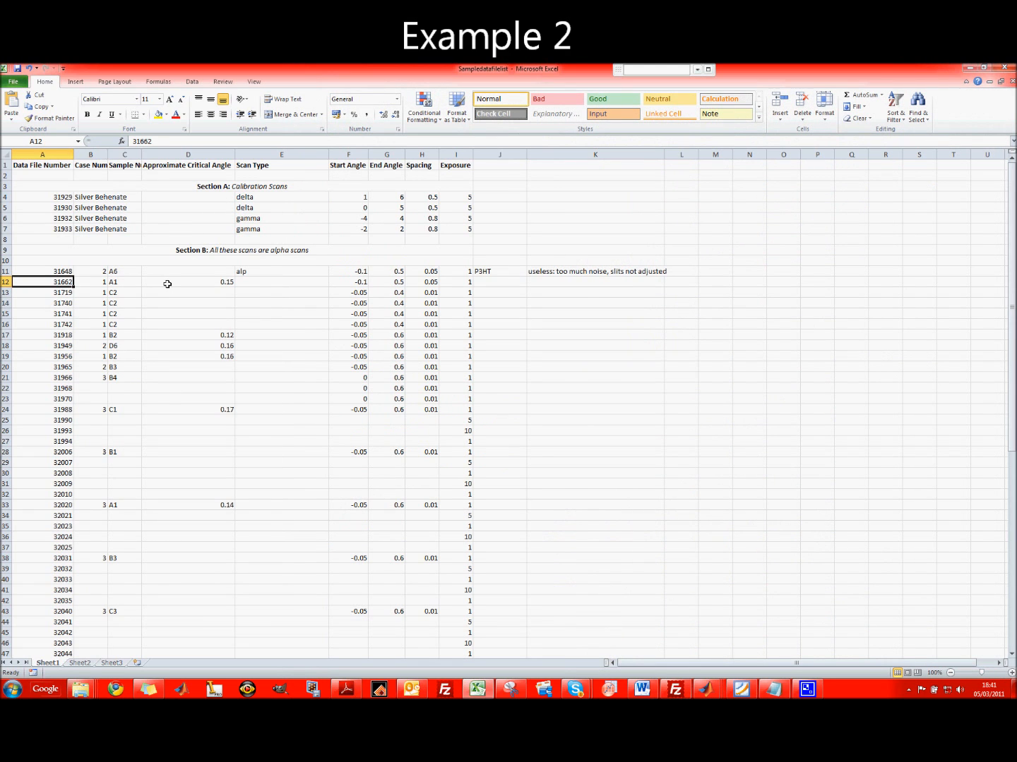
pyautogui.click(742, 689)
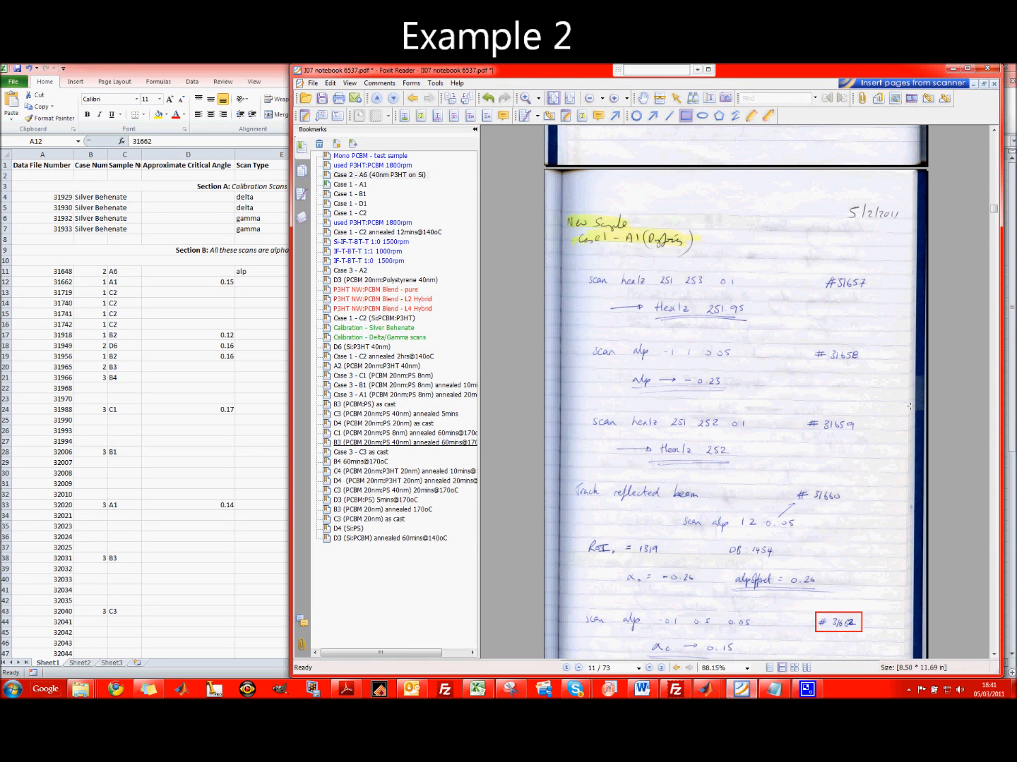
pyautogui.click(994, 655)
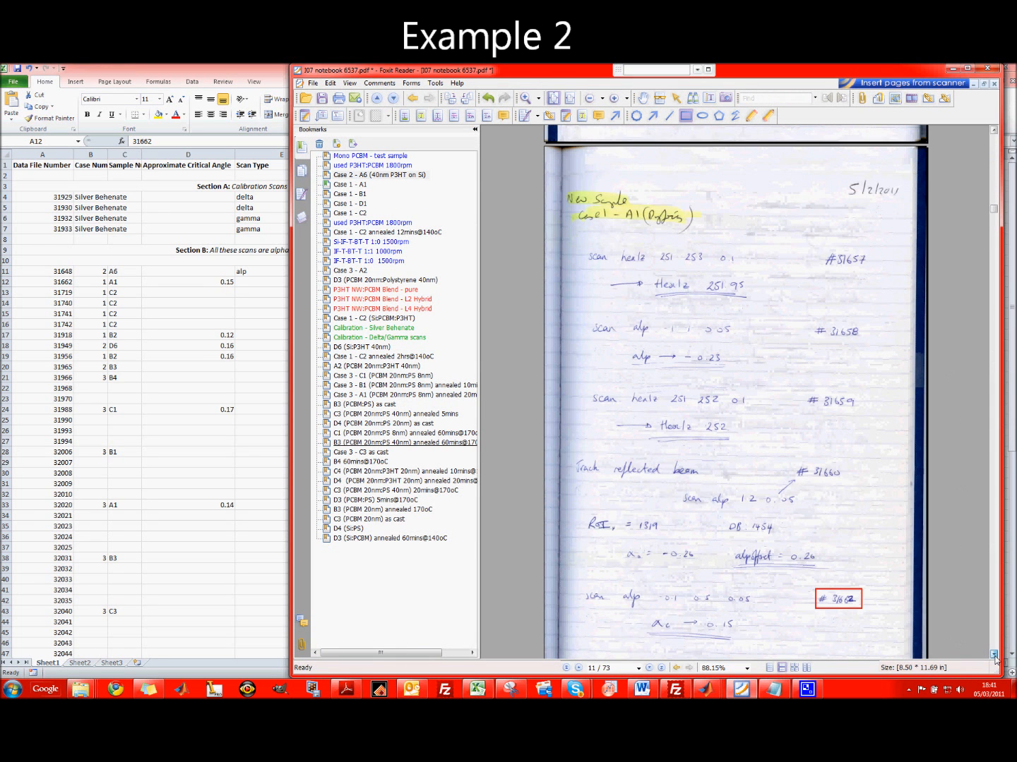
pyautogui.click(994, 654)
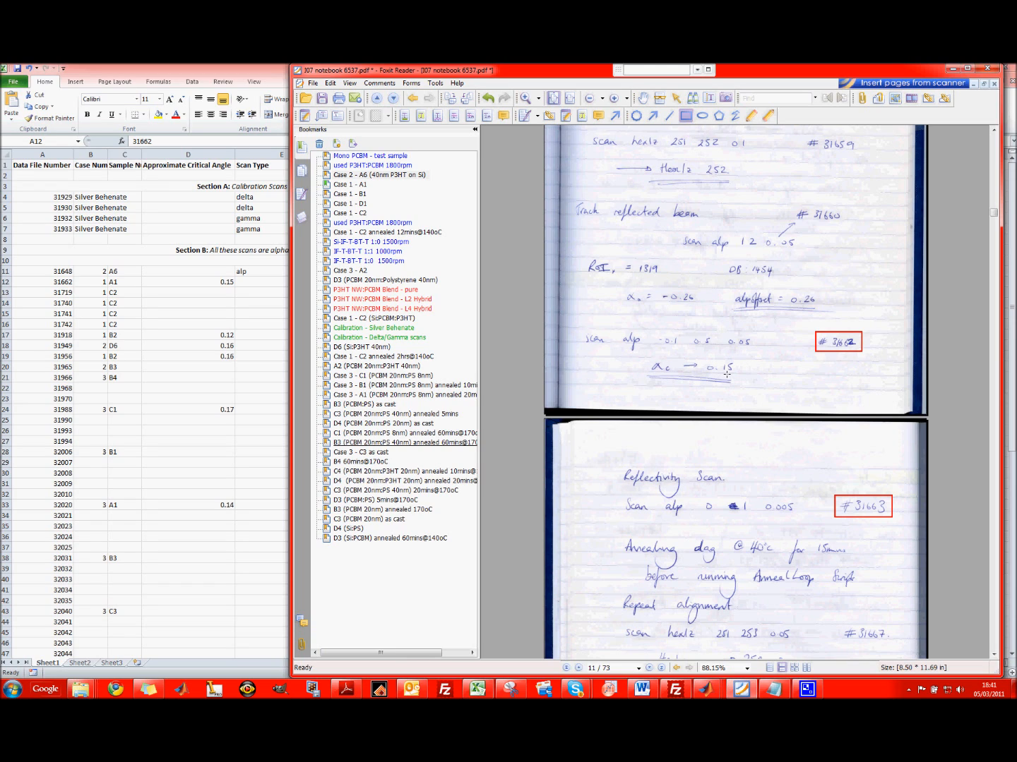
# Step: Switch to GUI_XRD_July_R2 and delete the current SPC file struct of scan 31648
pyautogui.click(698, 687)
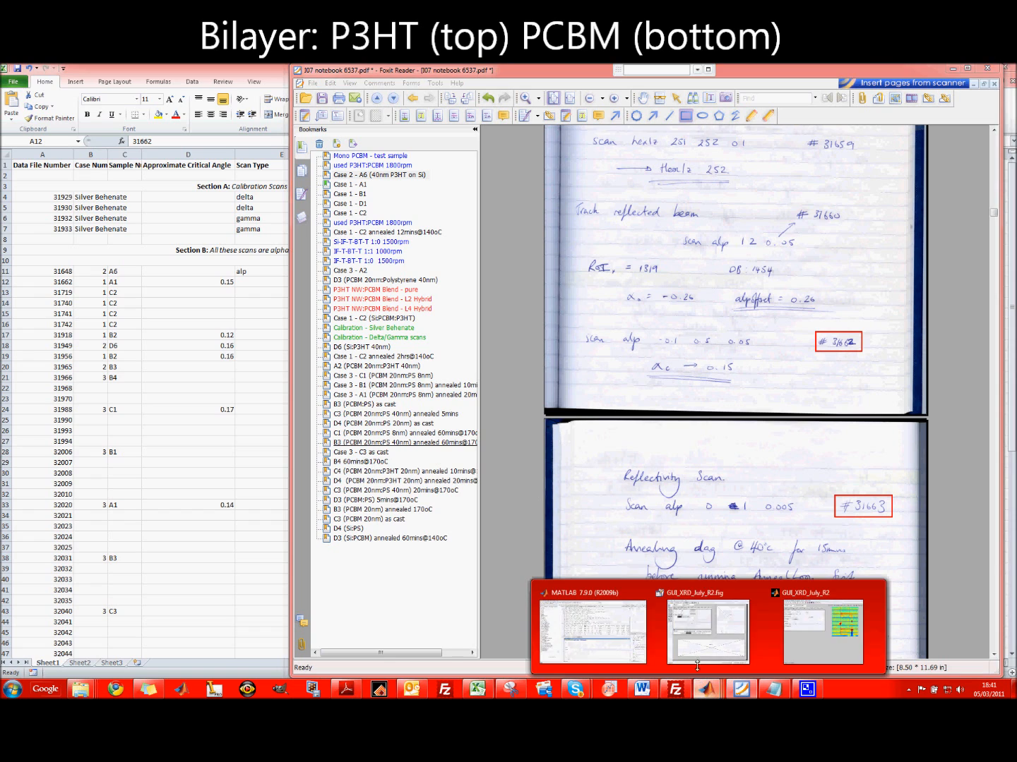
pyautogui.click(803, 641)
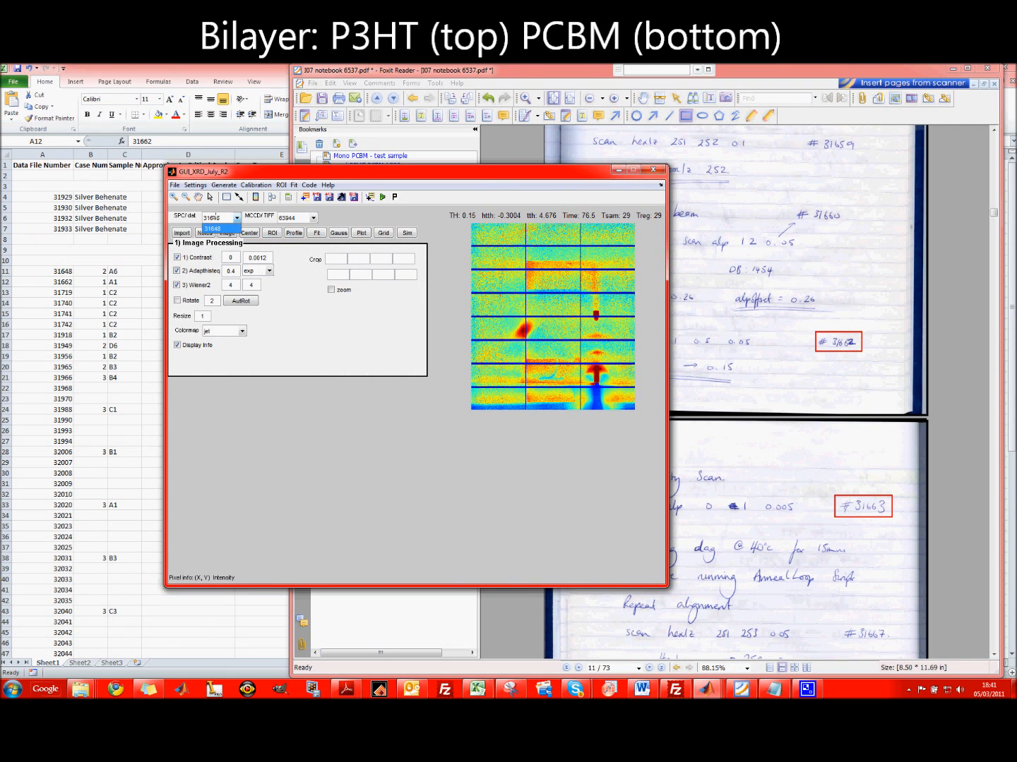
pyautogui.click(175, 185)
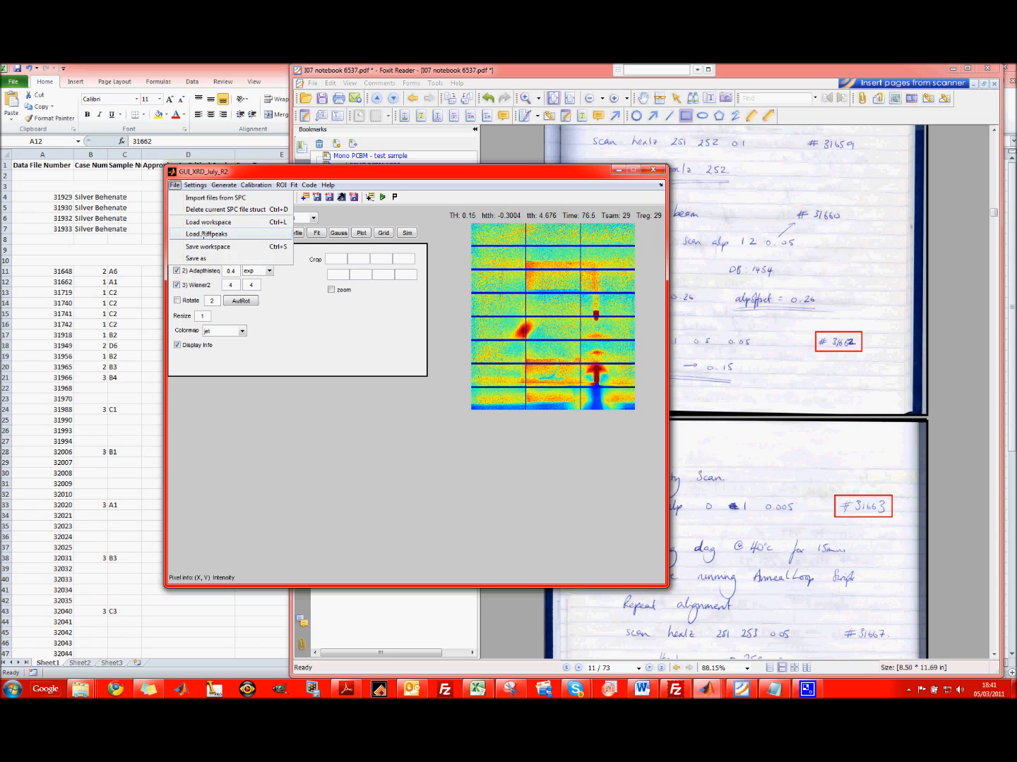
pyautogui.click(204, 209)
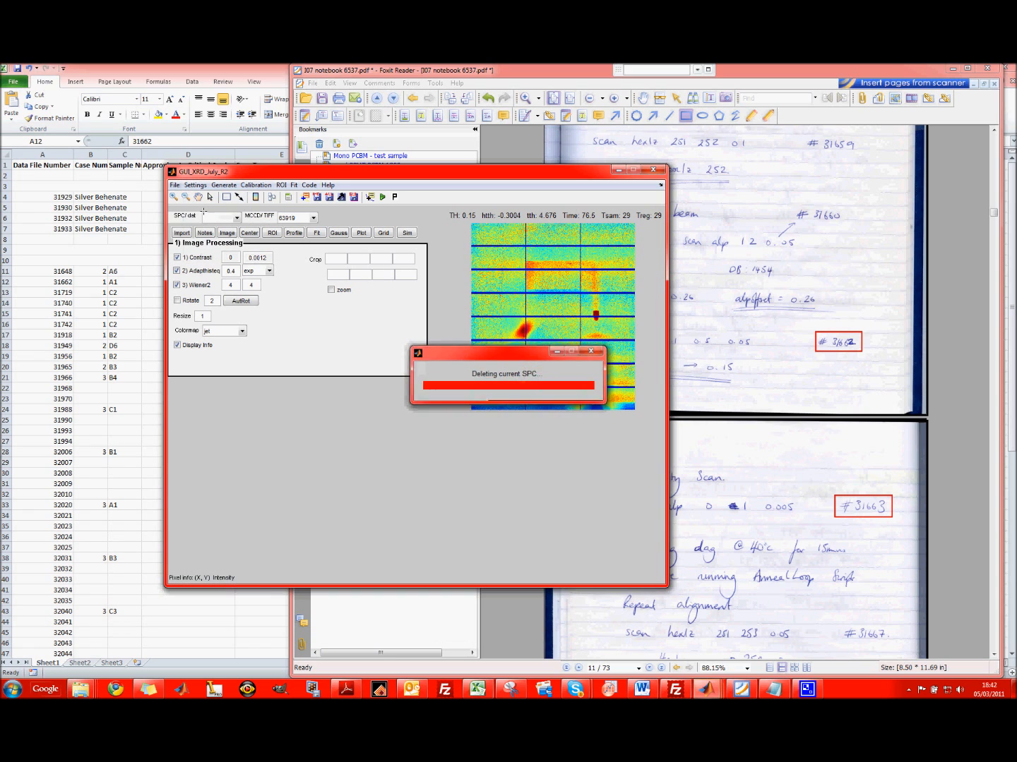
# Step: Import SPC file 31662 with image prefix p2mImage, extension tif and a th shift of 0
pyautogui.click(175, 185)
pyautogui.click(188, 199)
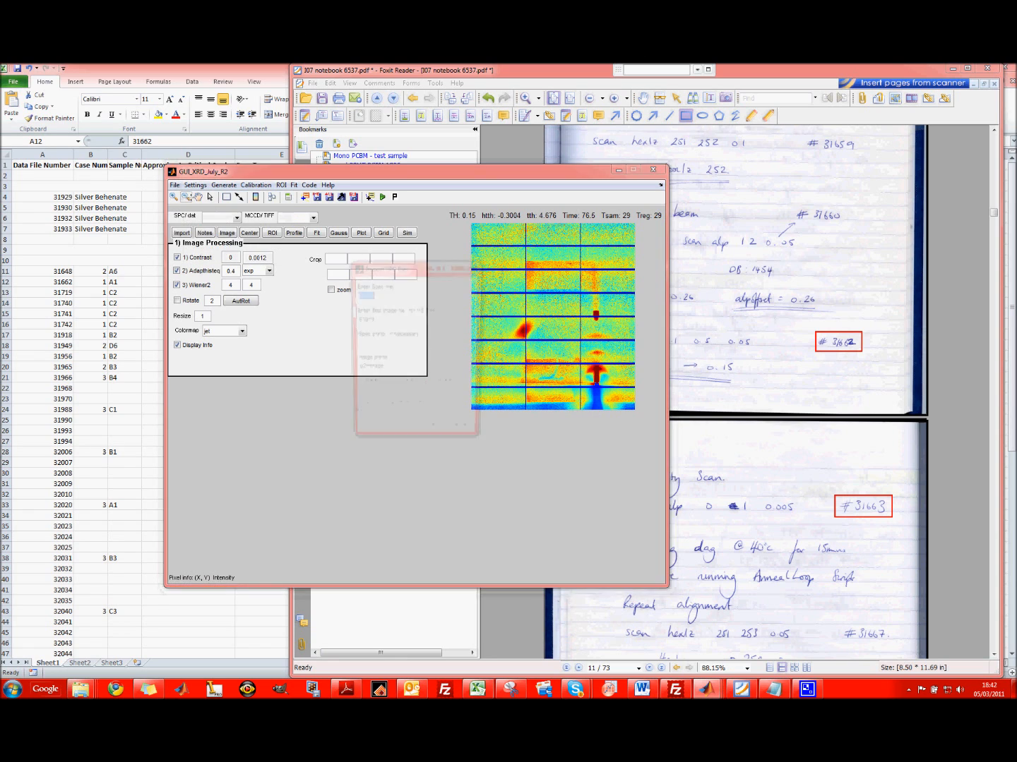
pyautogui.write('31')
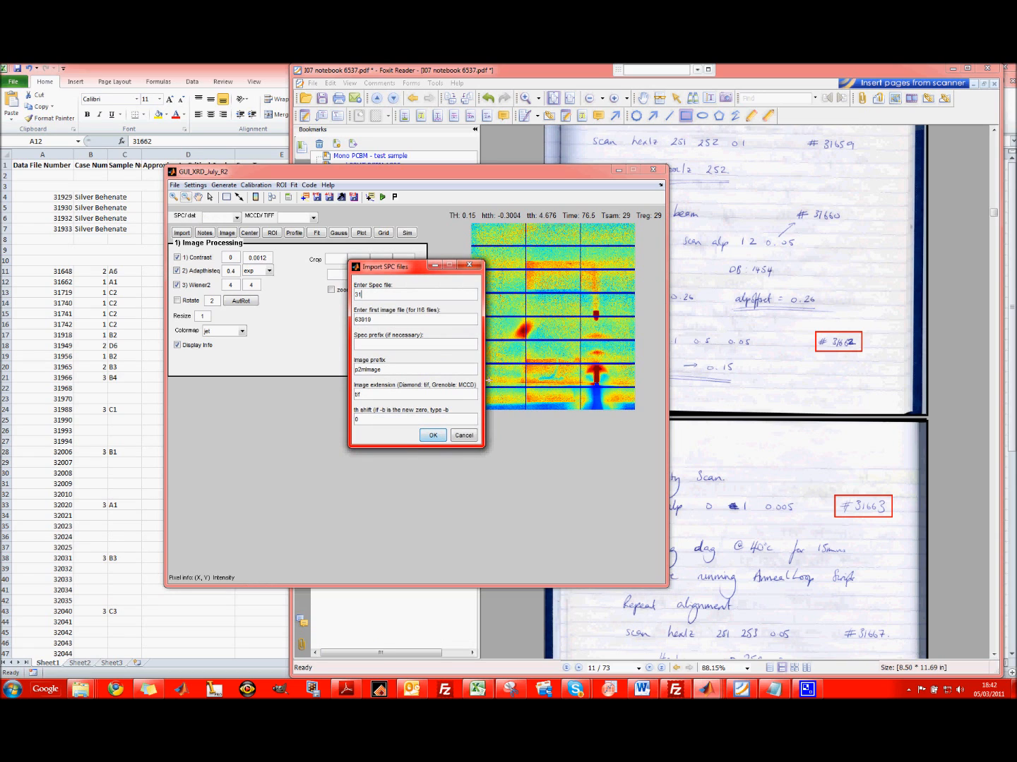
pyautogui.write('662')
pyautogui.click(429, 434)
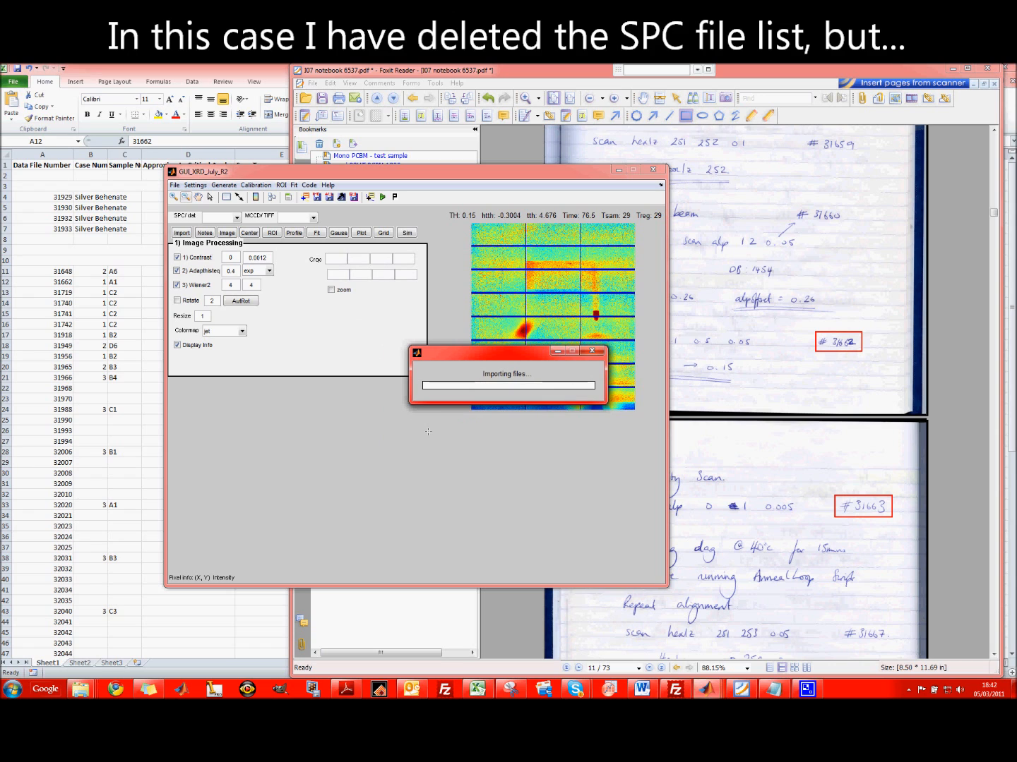
pyautogui.click(175, 185)
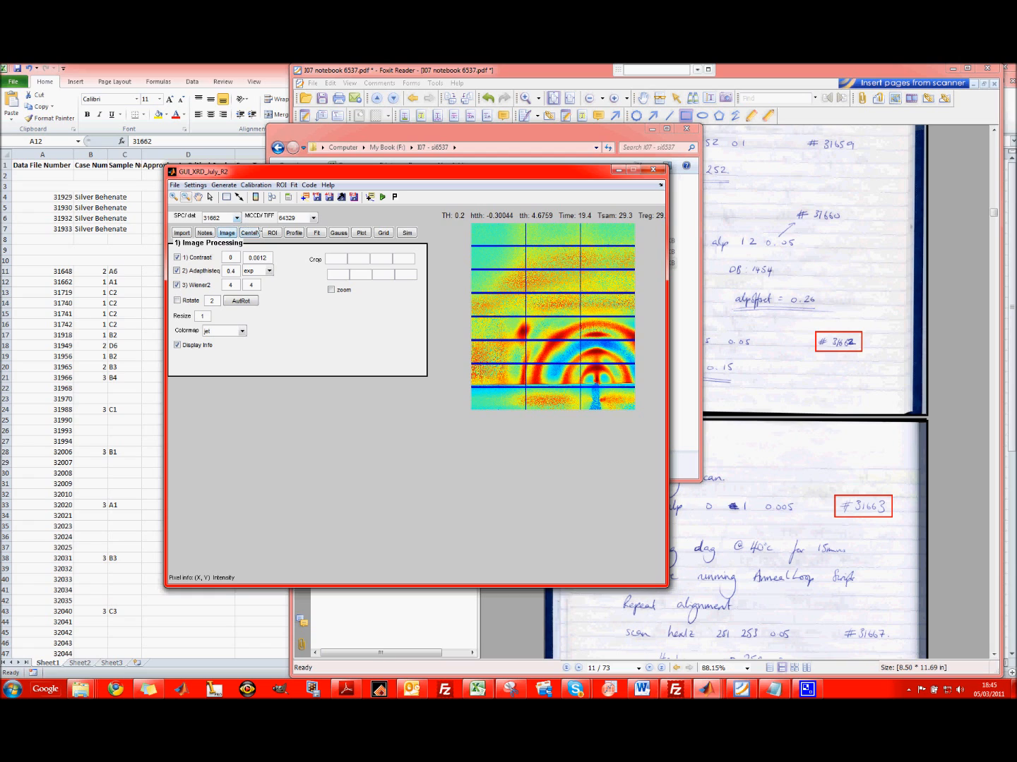
# Step: Find the center of image 64329 with the Direct Beam technique, cropping a small rectangle around the beam spot below the bright streak
pyautogui.click(249, 232)
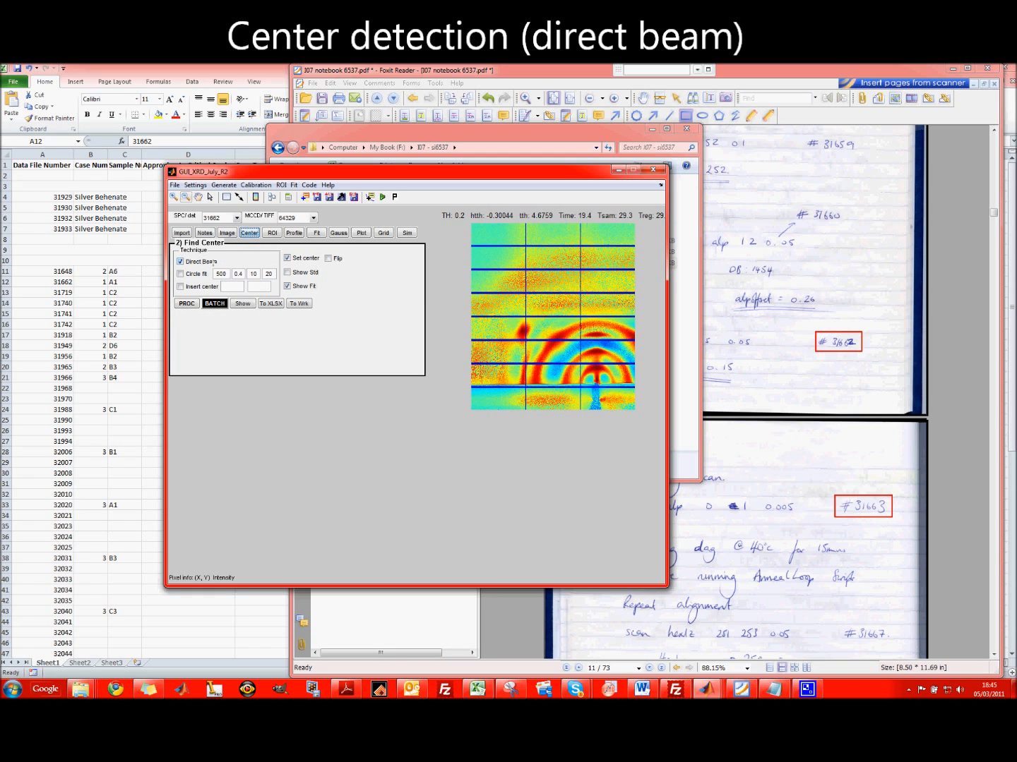
pyautogui.moveTo(187, 260)
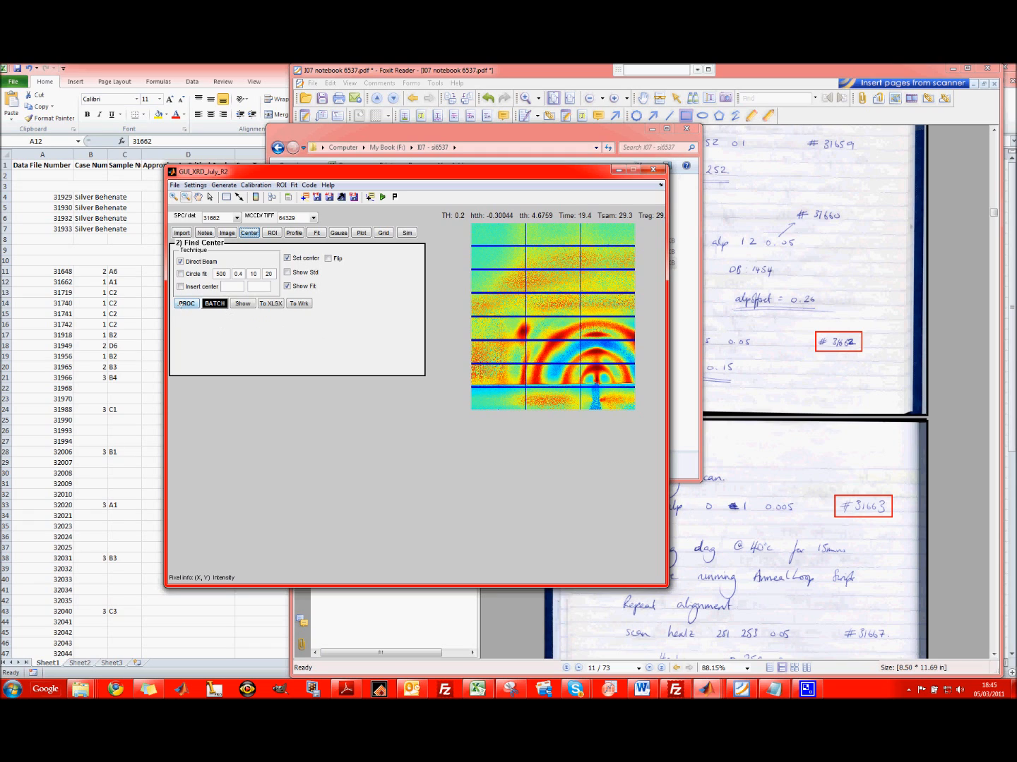
pyautogui.click(182, 304)
pyautogui.click(173, 197)
pyautogui.click(609, 394)
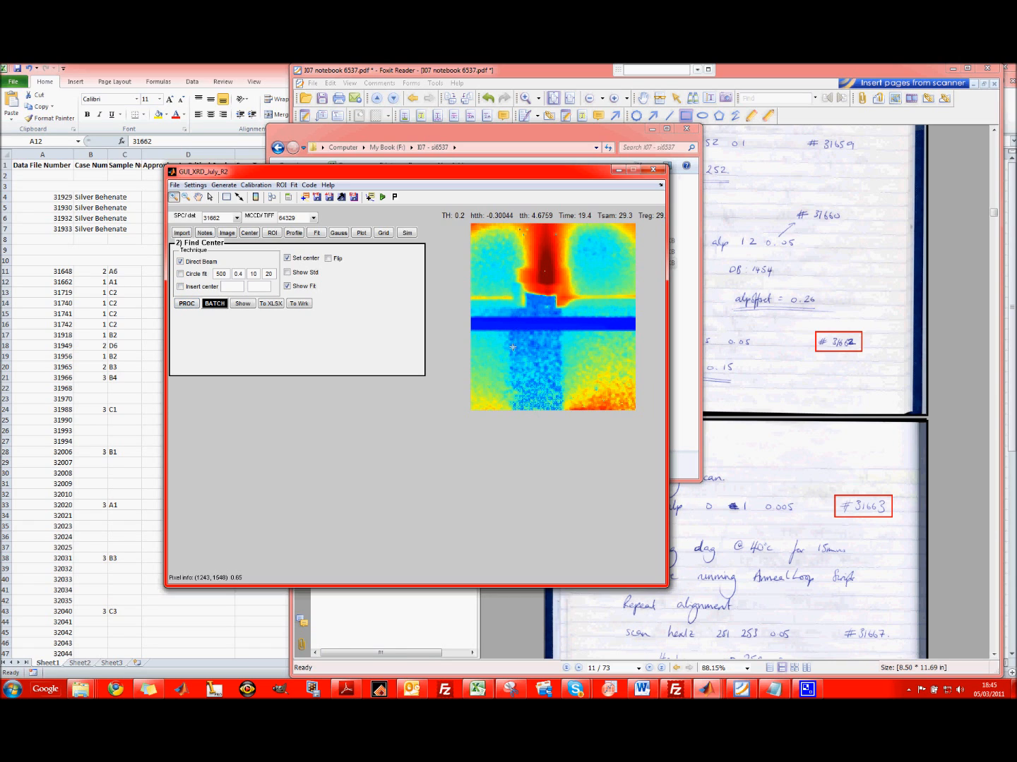
pyautogui.click(576, 332)
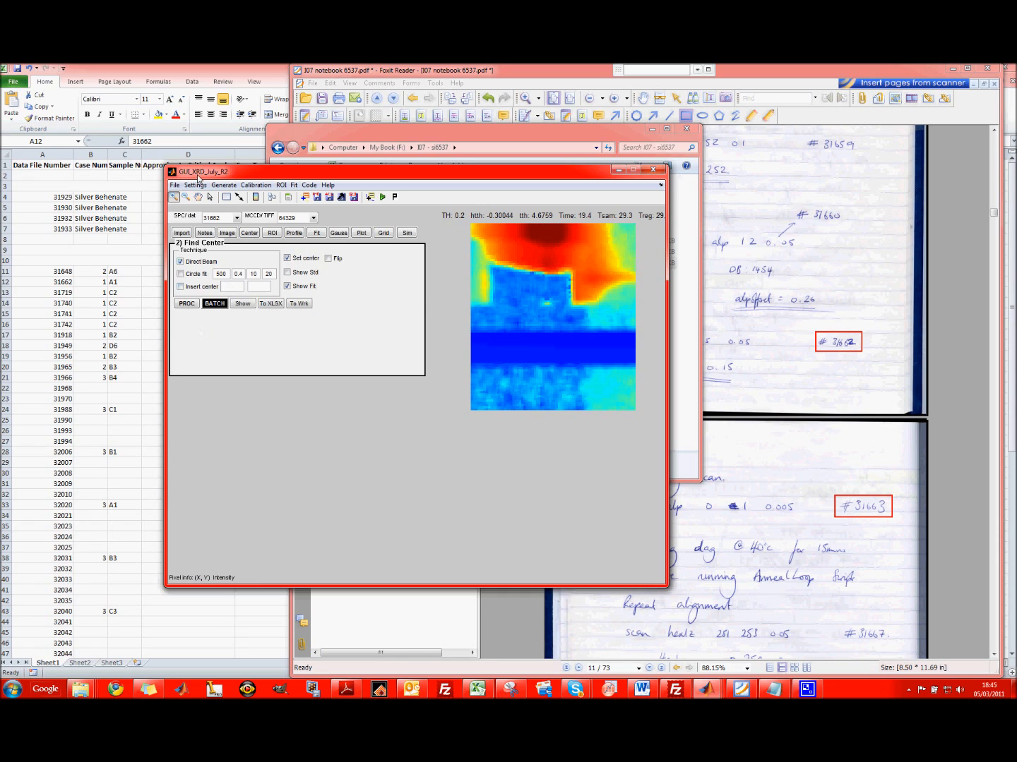
pyautogui.click(211, 198)
pyautogui.moveTo(520, 287); pyautogui.dragTo(567, 322)
pyautogui.rightClick(561, 320)
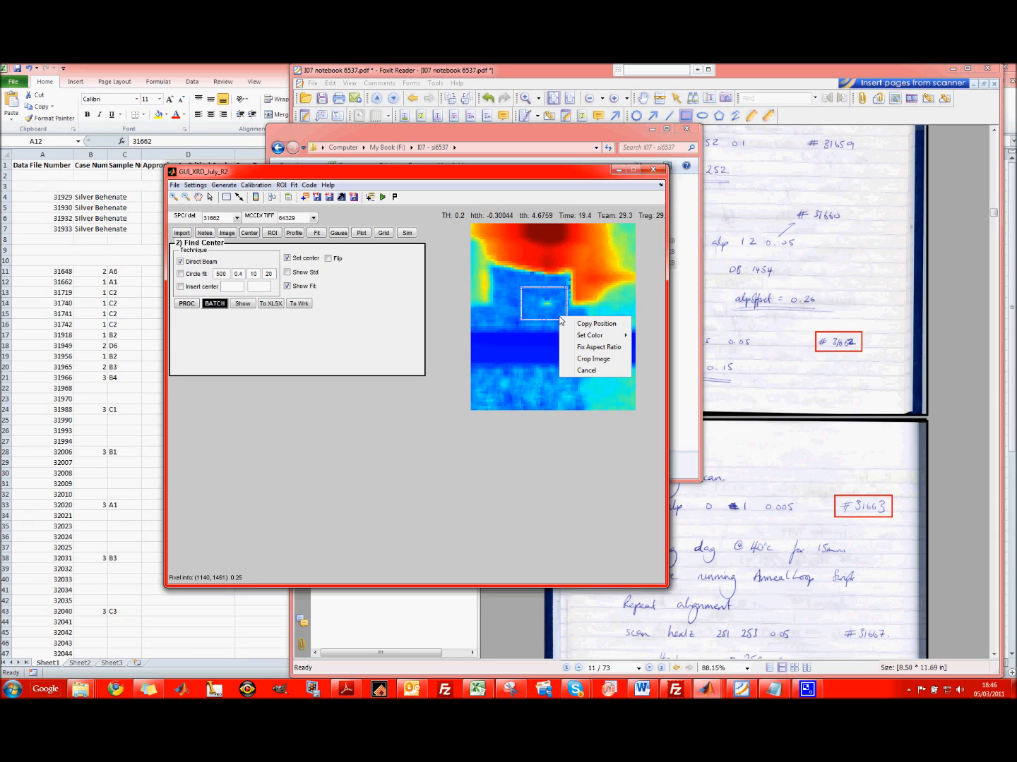
pyautogui.click(586, 363)
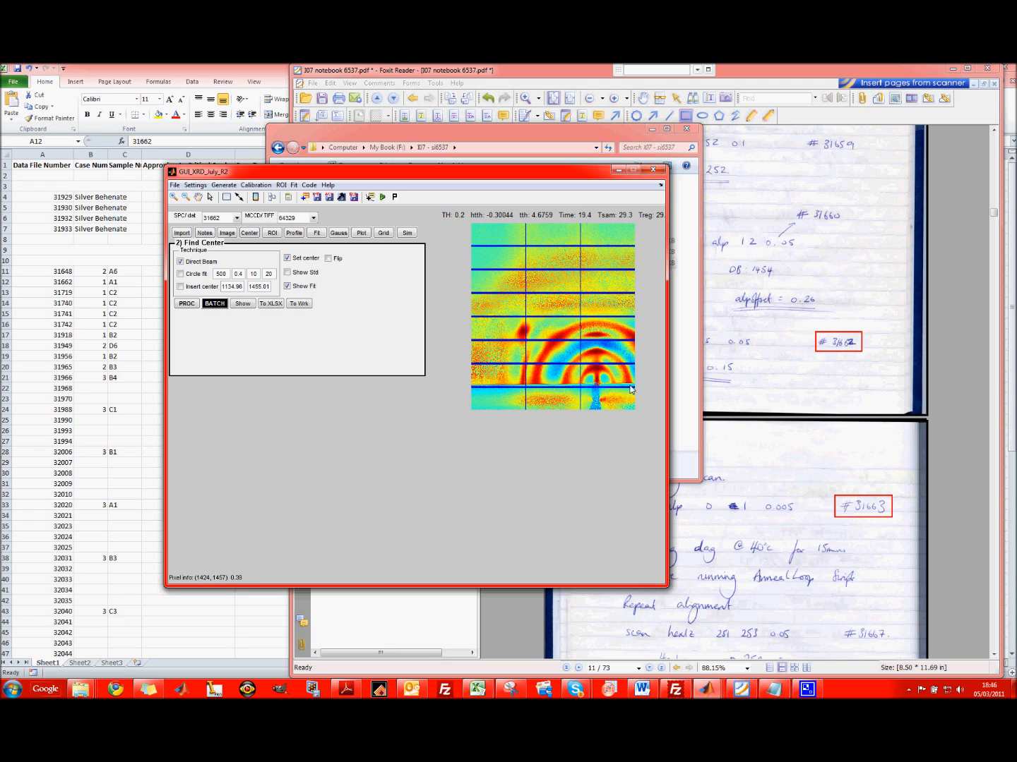
# Step: Reset the rotation to 0, auto-calculate it from a thin strip cropped along the horizon, apply the calculated angle and enable Rotate
pyautogui.click(226, 233)
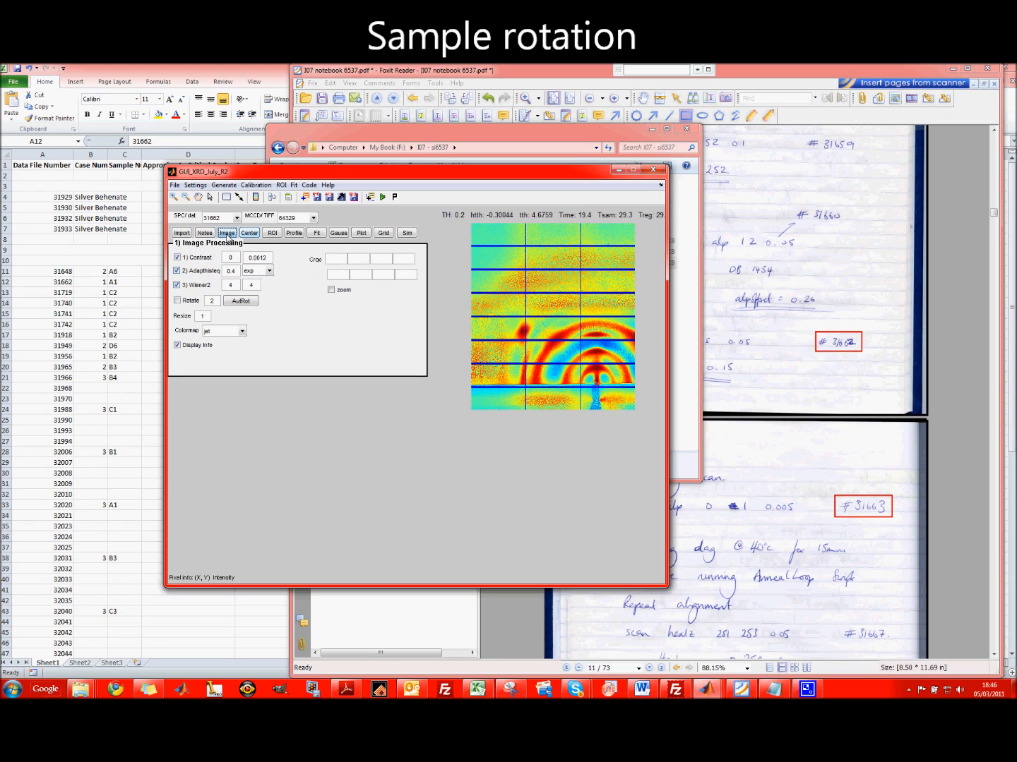
pyautogui.doubleClick(211, 301)
pyautogui.write('0')
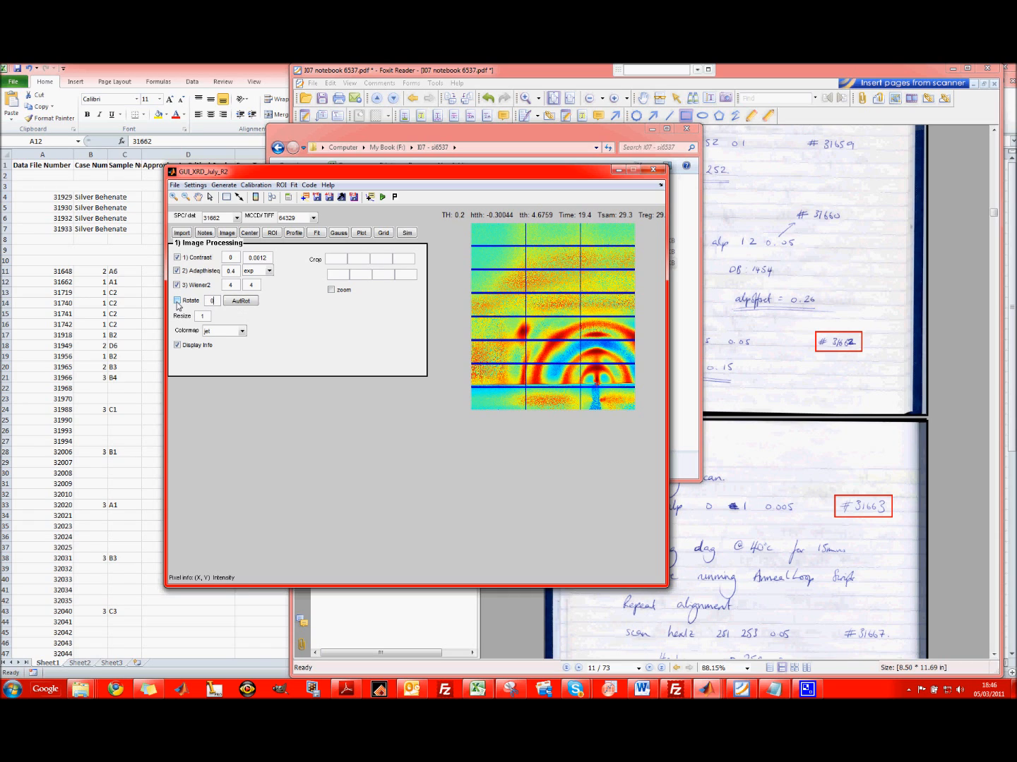
pyautogui.click(234, 303)
pyautogui.moveTo(474, 382)
pyautogui.mouseDown()
pyautogui.moveTo(565, 407)
pyautogui.moveTo(616, 388)
pyautogui.moveTo(633, 395)
pyautogui.mouseUp()
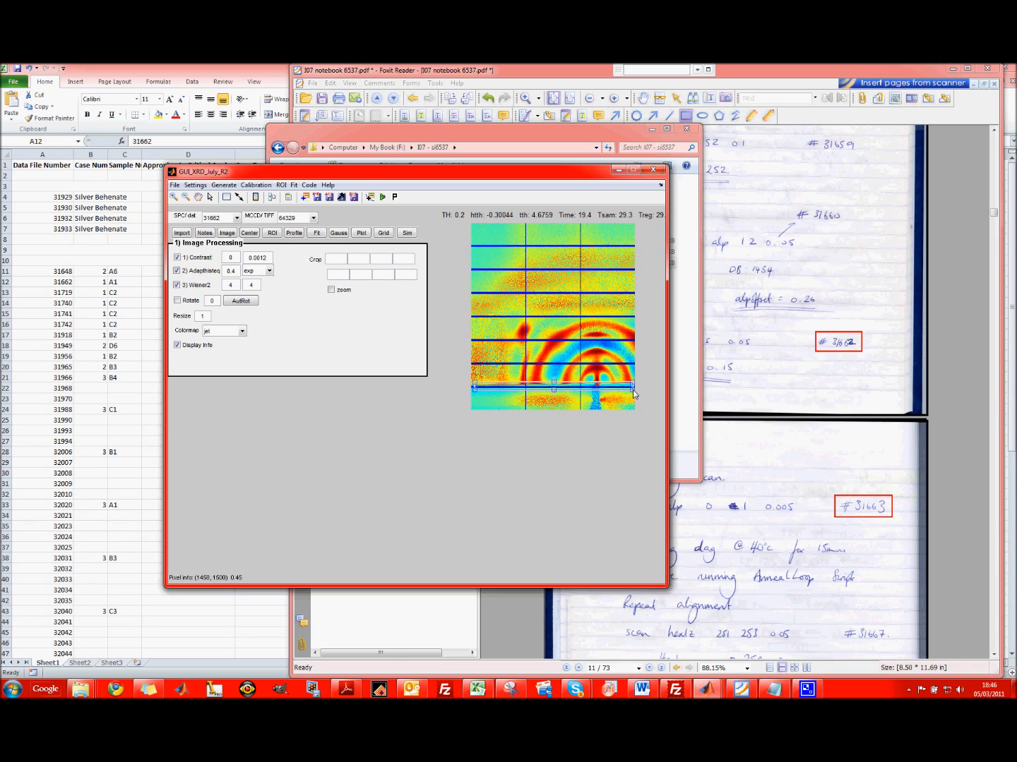
pyautogui.rightClick(626, 392)
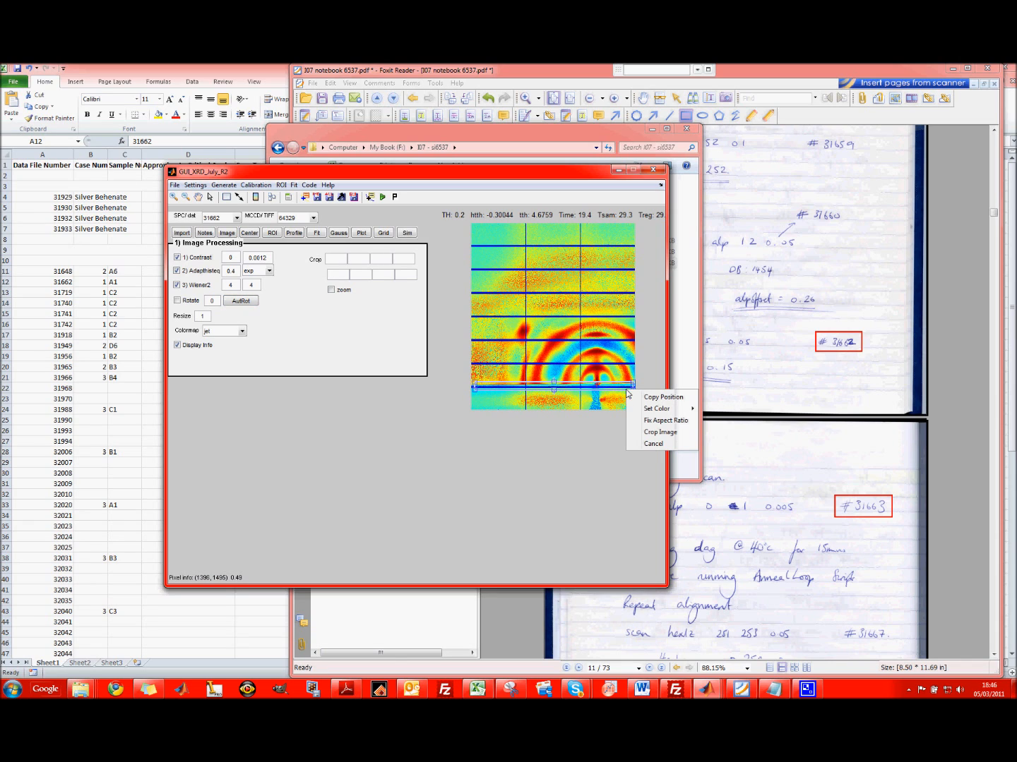
pyautogui.click(648, 439)
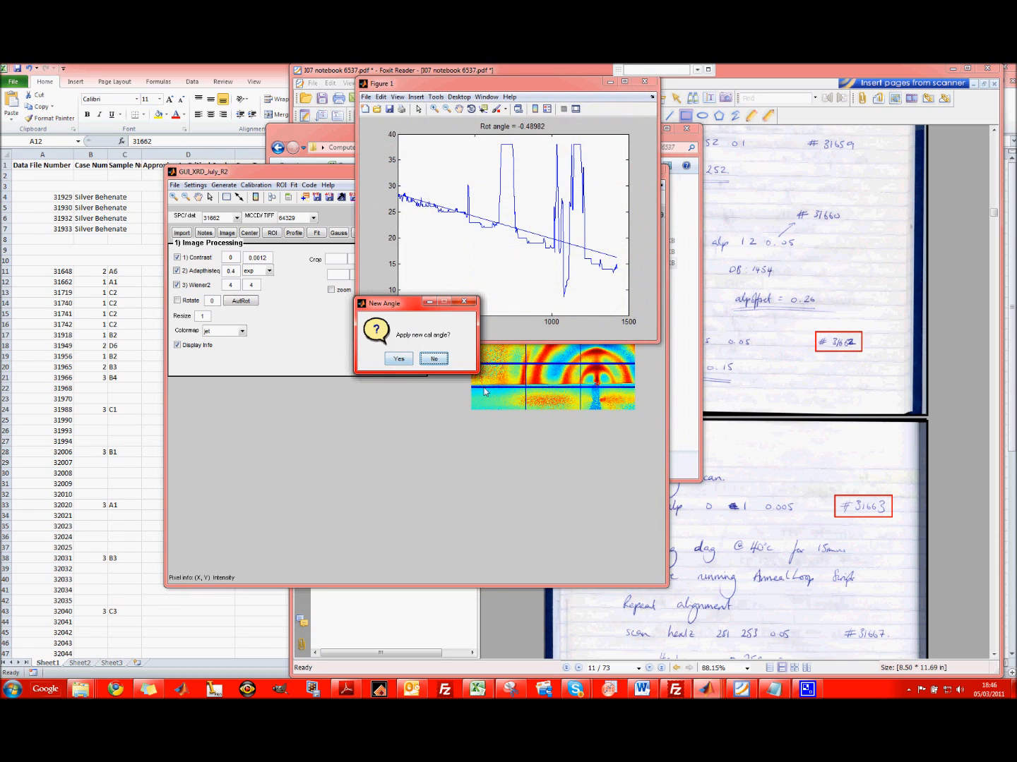
pyautogui.click(399, 360)
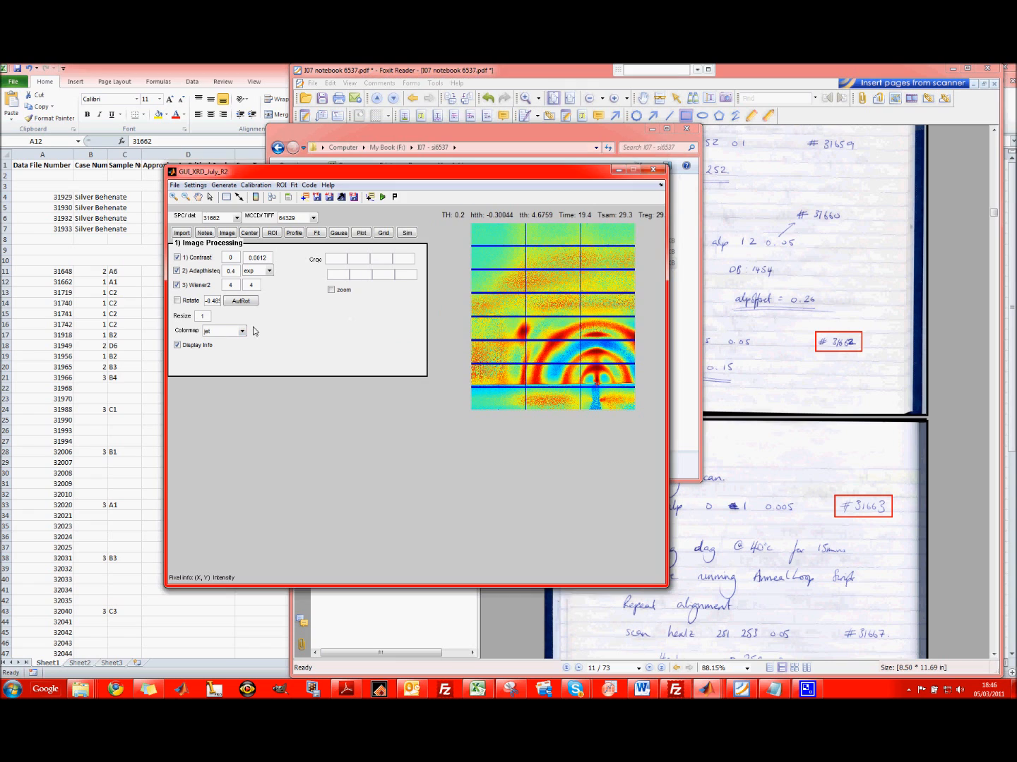
pyautogui.click(189, 302)
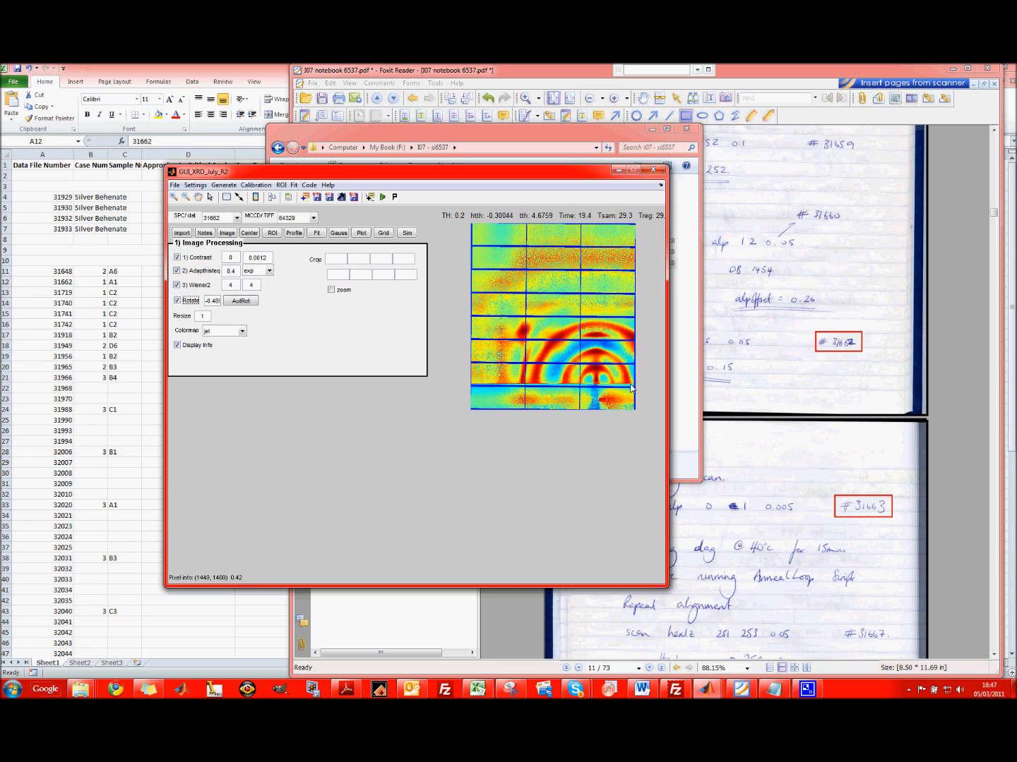
pyautogui.click(241, 301)
# Step: Find the center of the rotated image 64329 again with Direct Beam, cropping a small rectangle around the beam spot
pyautogui.click(248, 233)
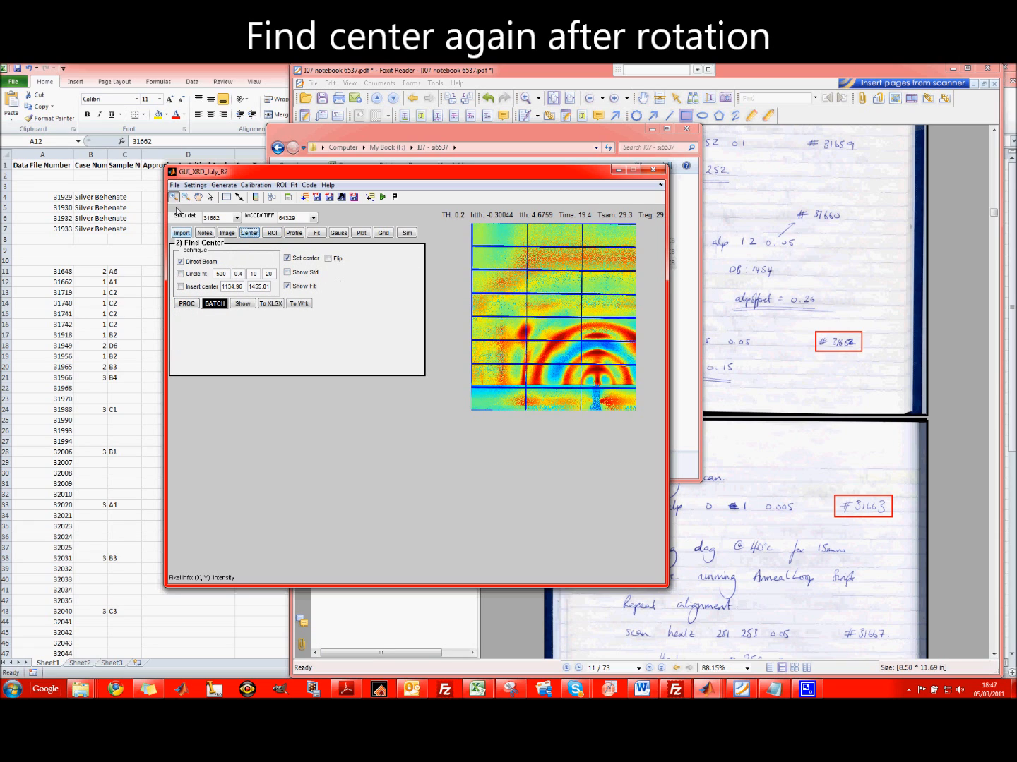
pyautogui.moveTo(587, 381); pyautogui.dragTo(605, 399)
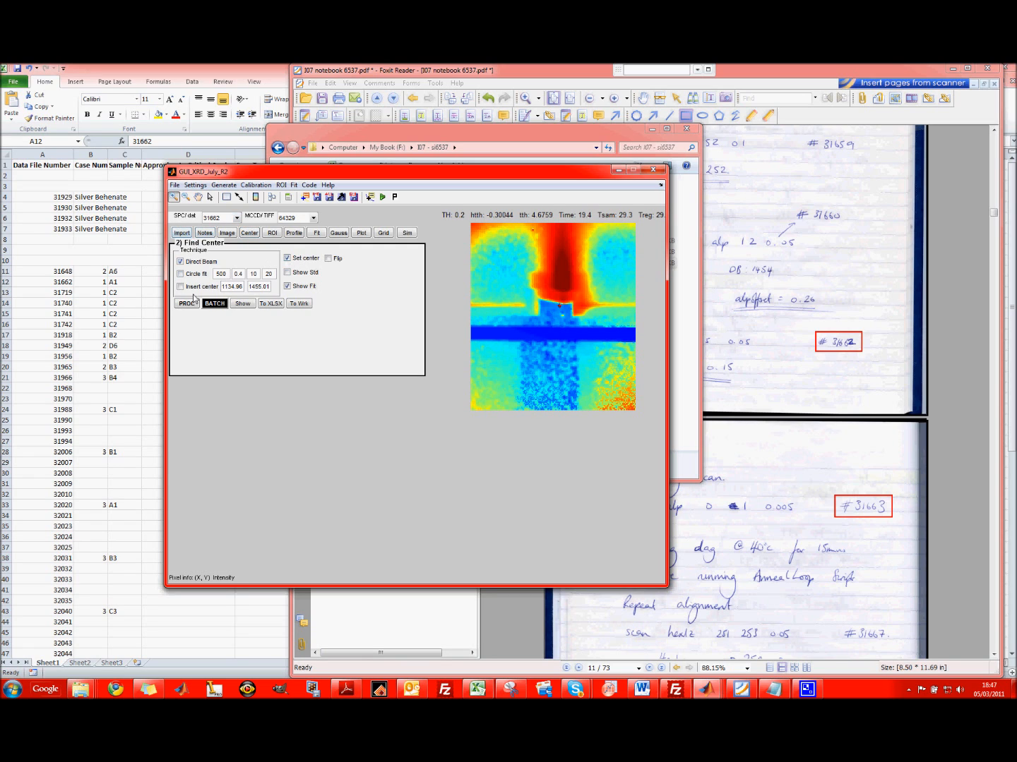
pyautogui.click(210, 198)
pyautogui.click(187, 304)
pyautogui.moveTo(558, 314); pyautogui.dragTo(570, 327)
pyautogui.rightClick(569, 325)
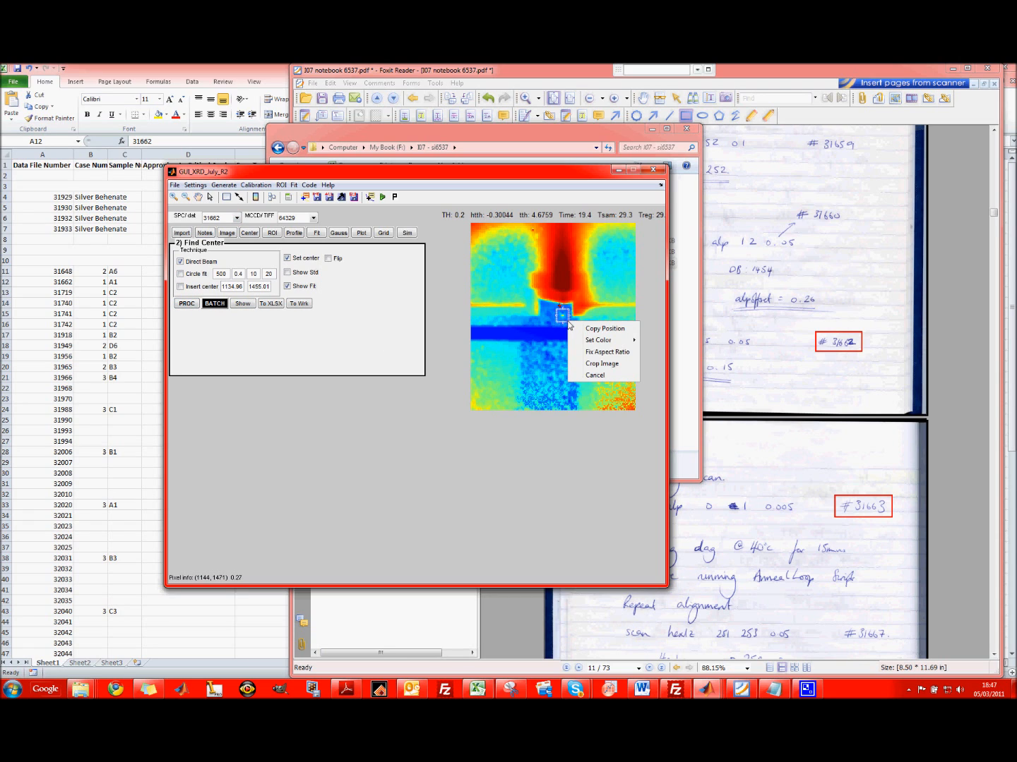
pyautogui.click(590, 365)
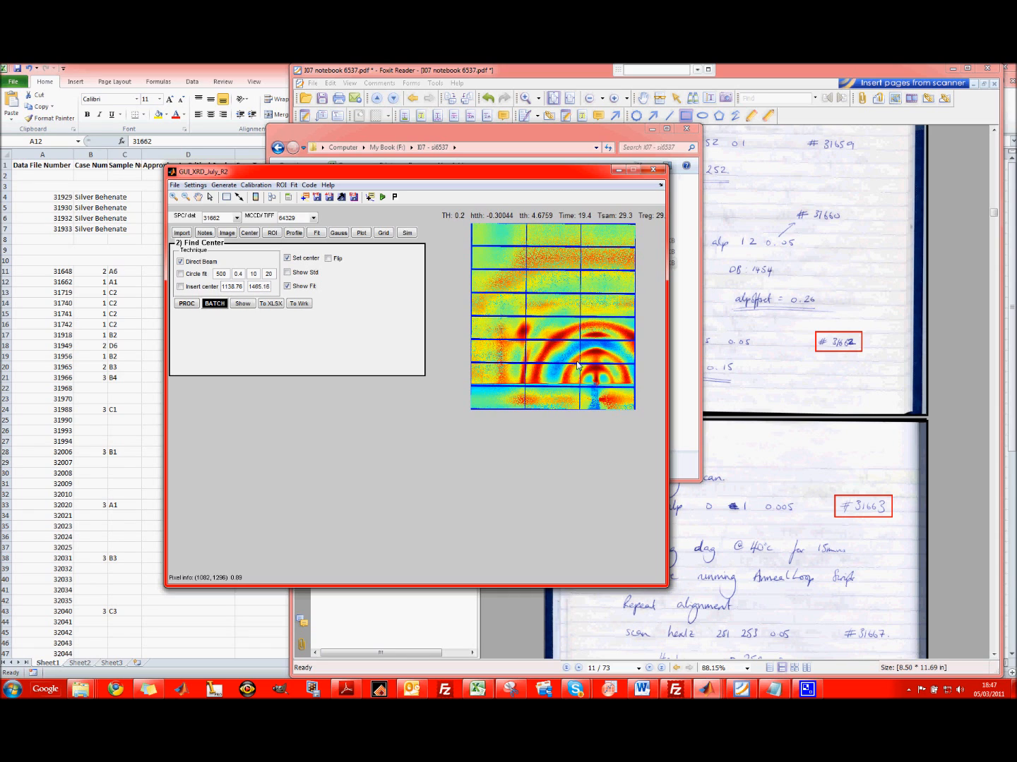
# Step: Check the new center marker up close and batch-apply its coordinates to scan 31662 with the Insert center technique
pyautogui.click(173, 198)
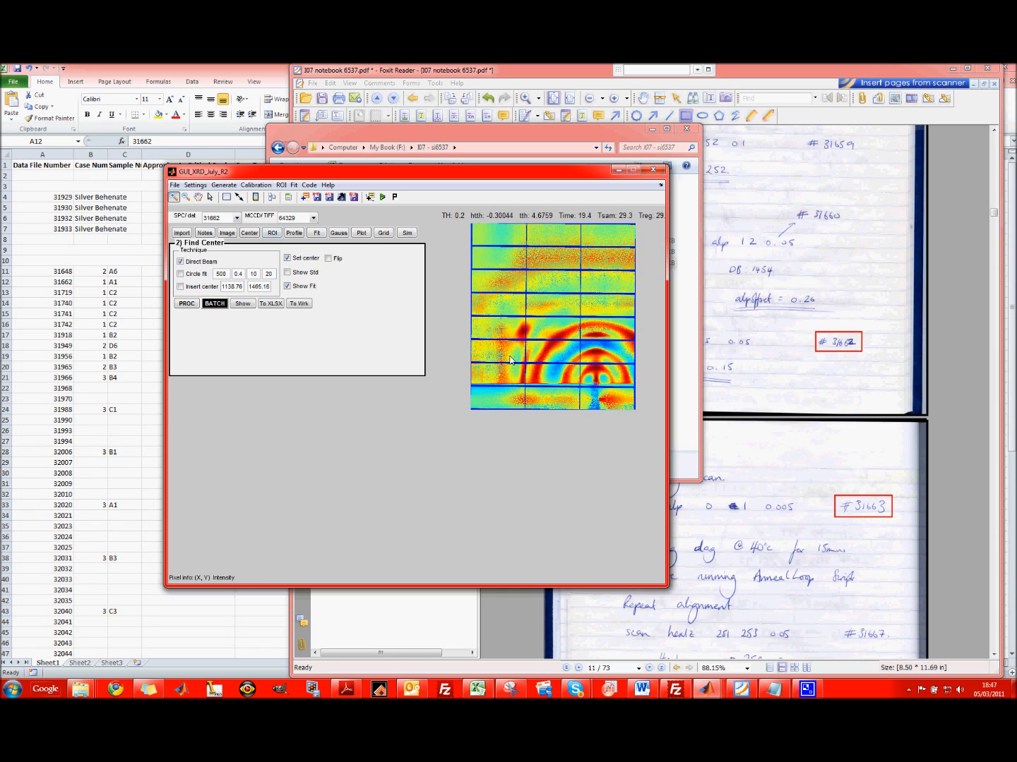
pyautogui.click(605, 396)
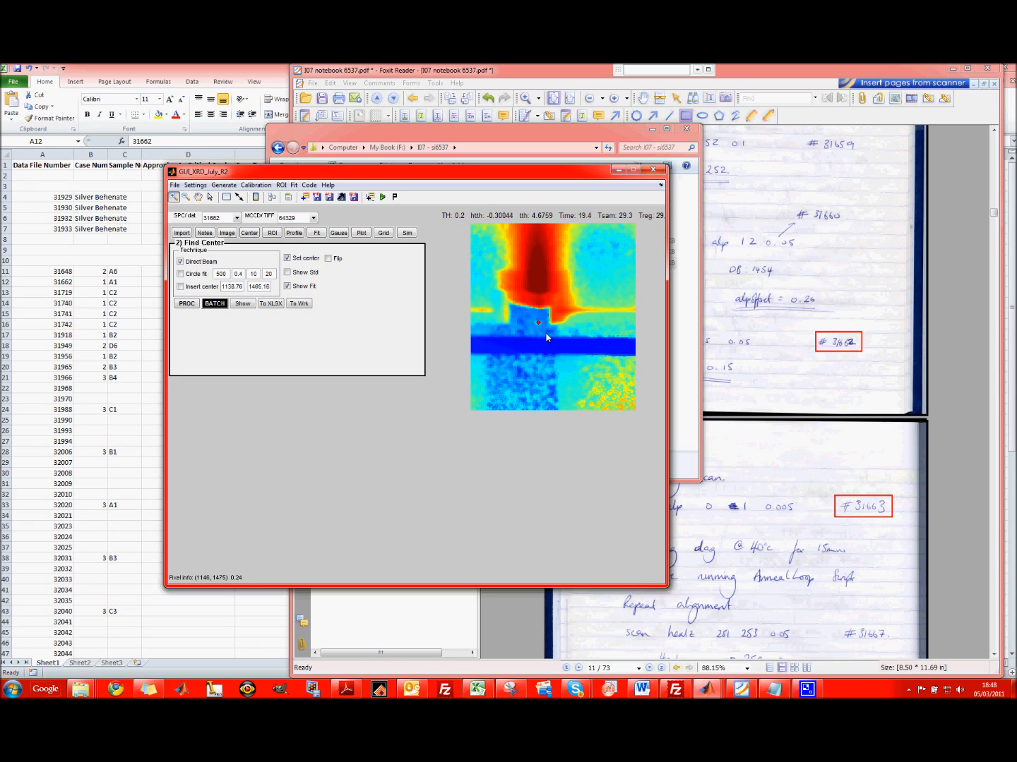
pyautogui.click(197, 302)
pyautogui.click(201, 289)
pyautogui.click(204, 305)
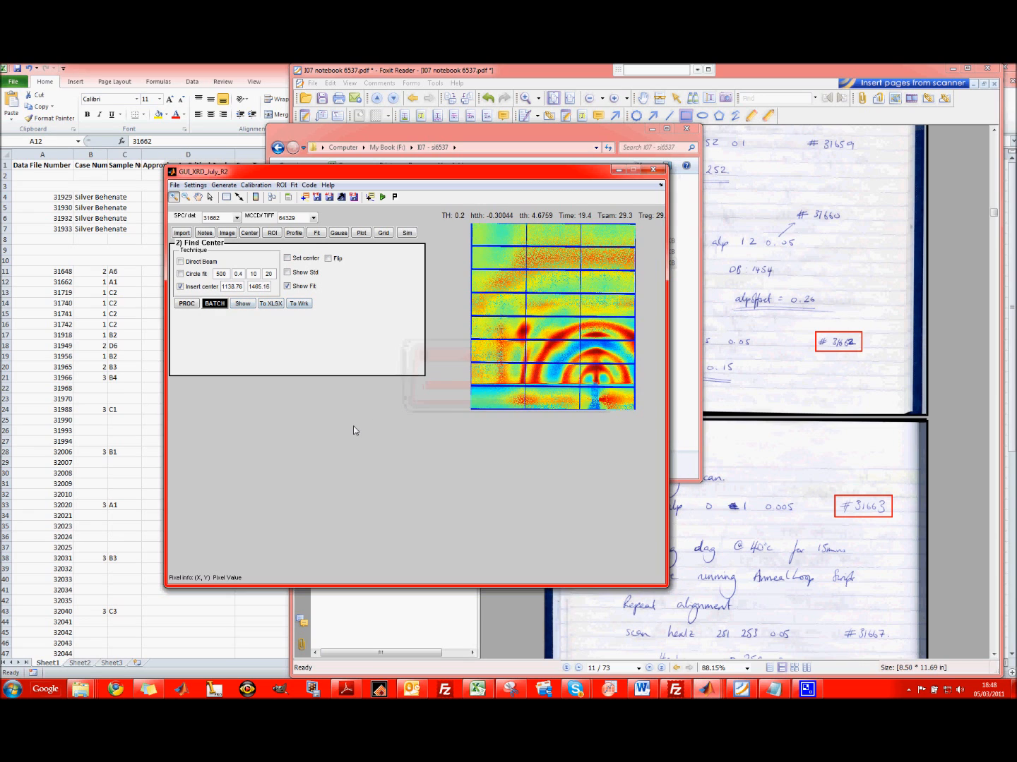
# Step: Display image 64335, check its center marker up close, and update P0X and P0Y
pyautogui.click(286, 219)
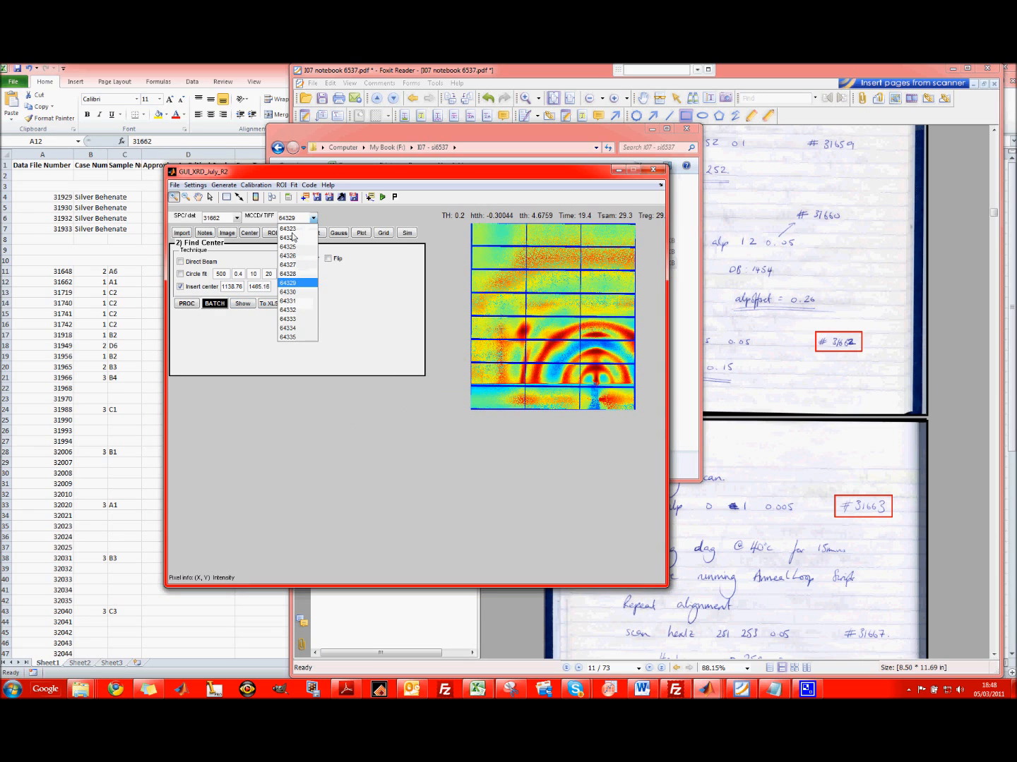
pyautogui.click(293, 337)
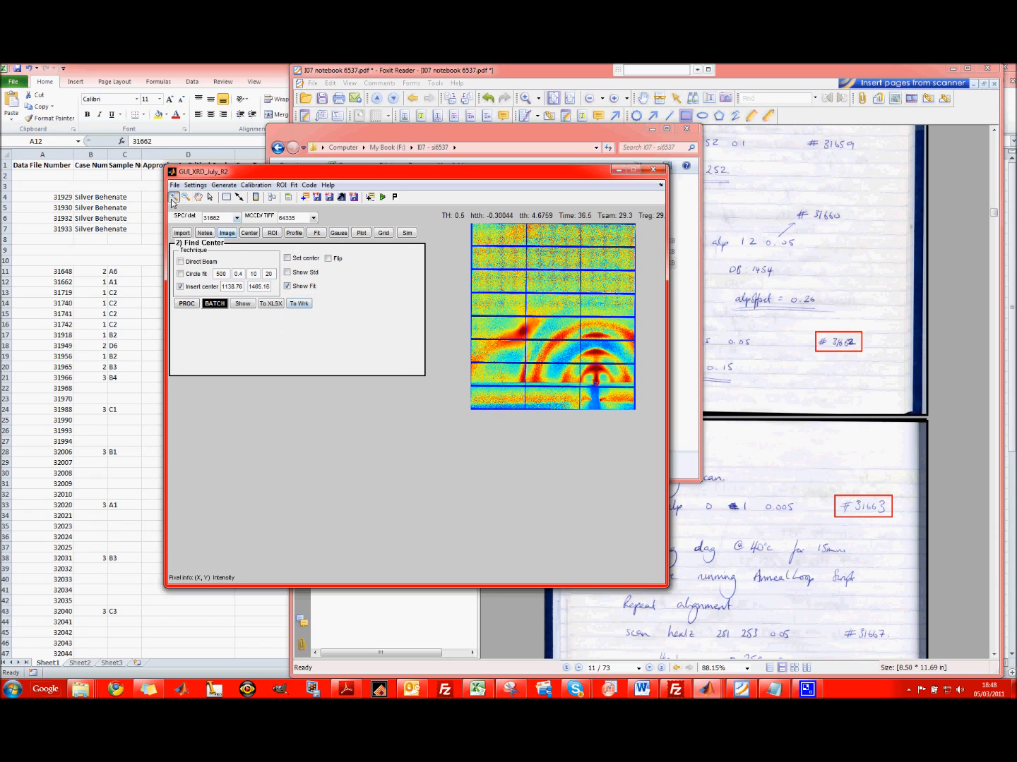
pyautogui.click(610, 396)
pyautogui.click(575, 330)
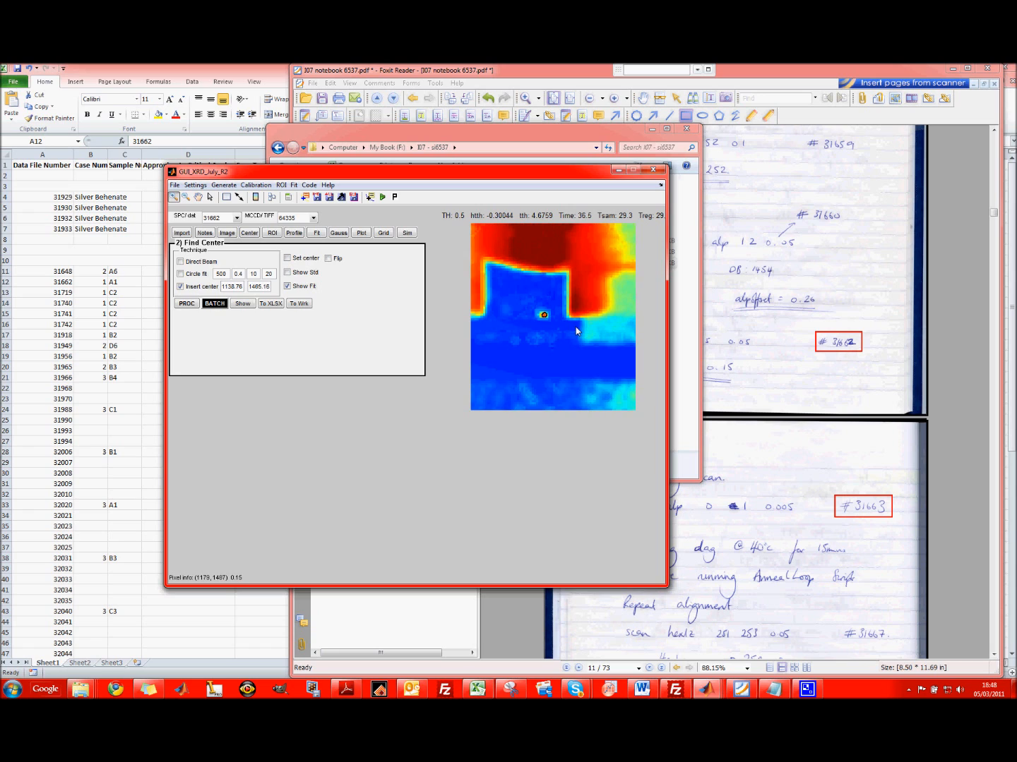
pyautogui.click(187, 199)
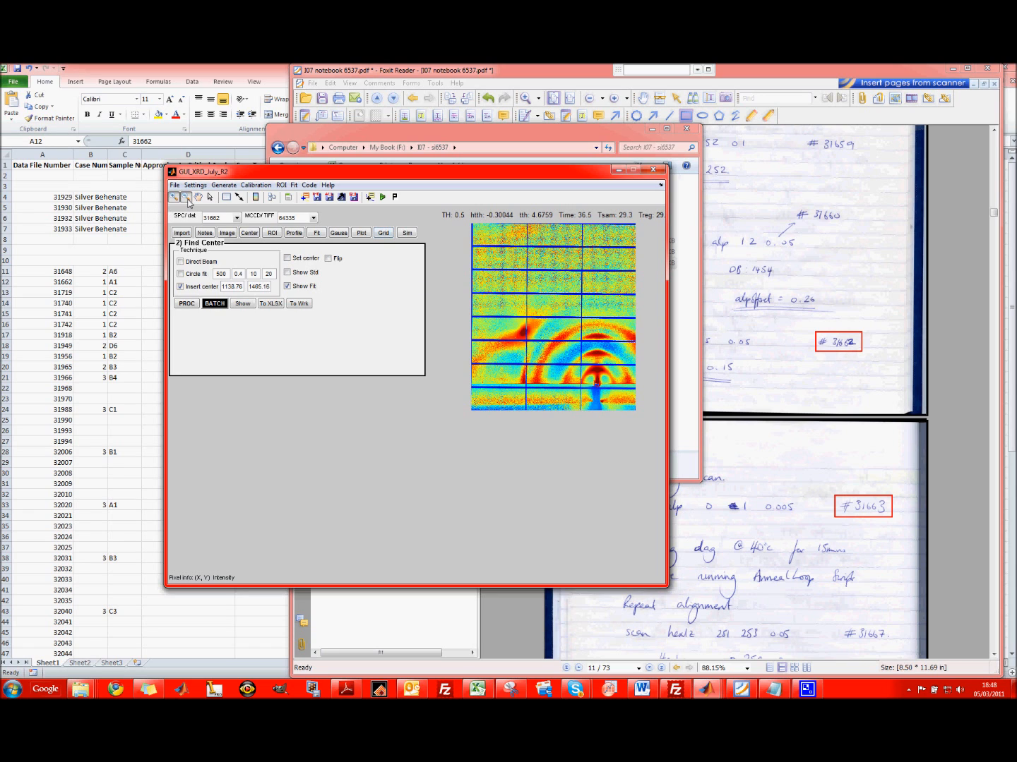
pyautogui.click(251, 185)
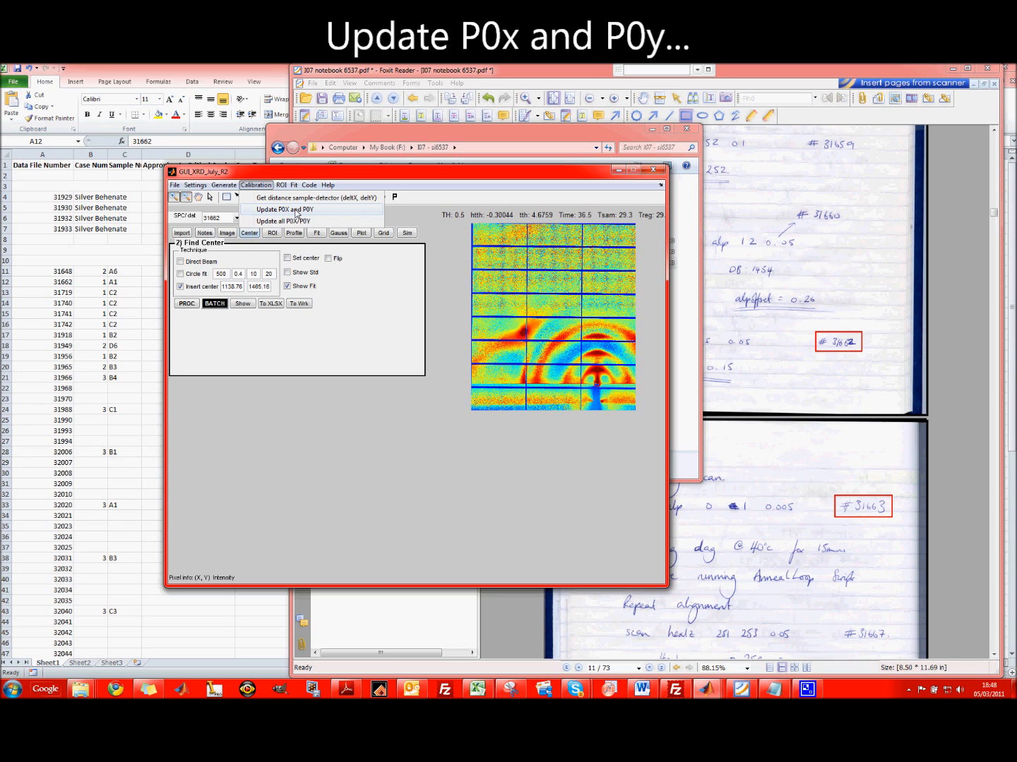
pyautogui.click(295, 210)
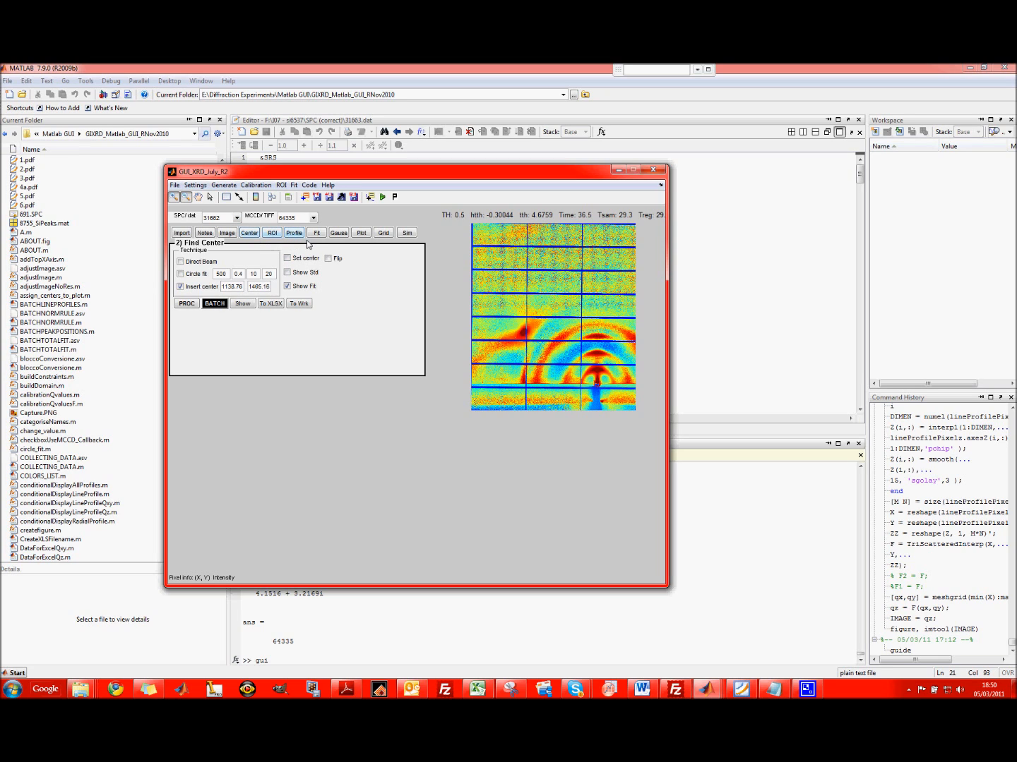
# Step: Examine the line profile settings for pixel or Q units, the extra x-axis and the smoothing values
pyautogui.click(295, 239)
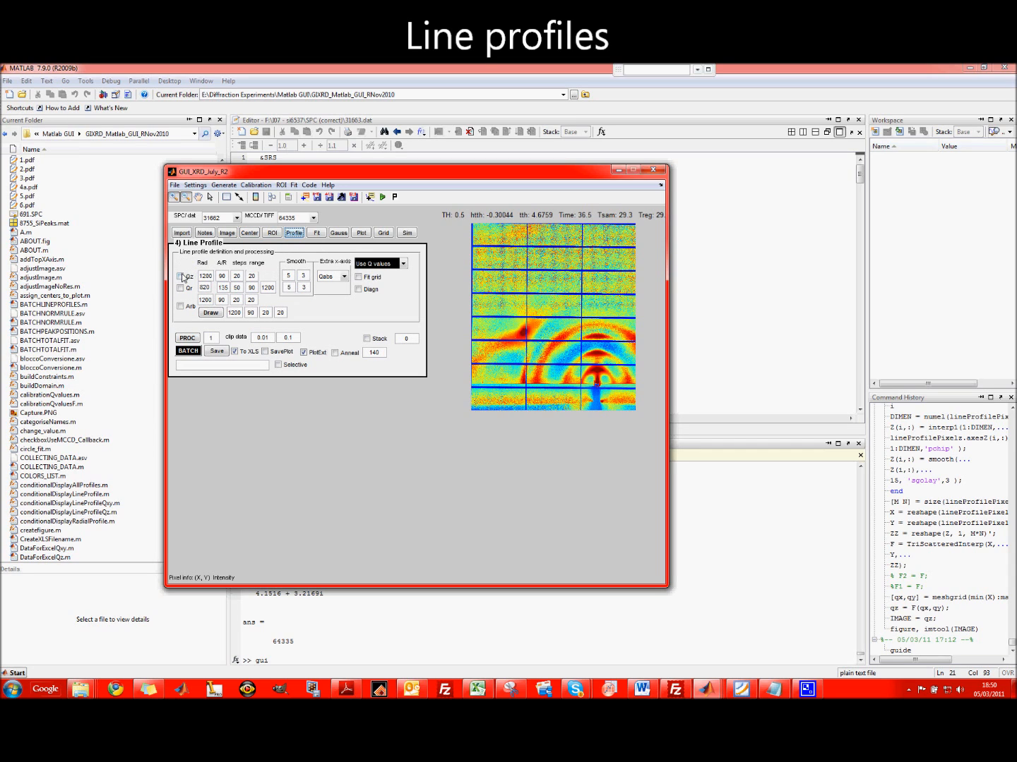
pyautogui.click(378, 267)
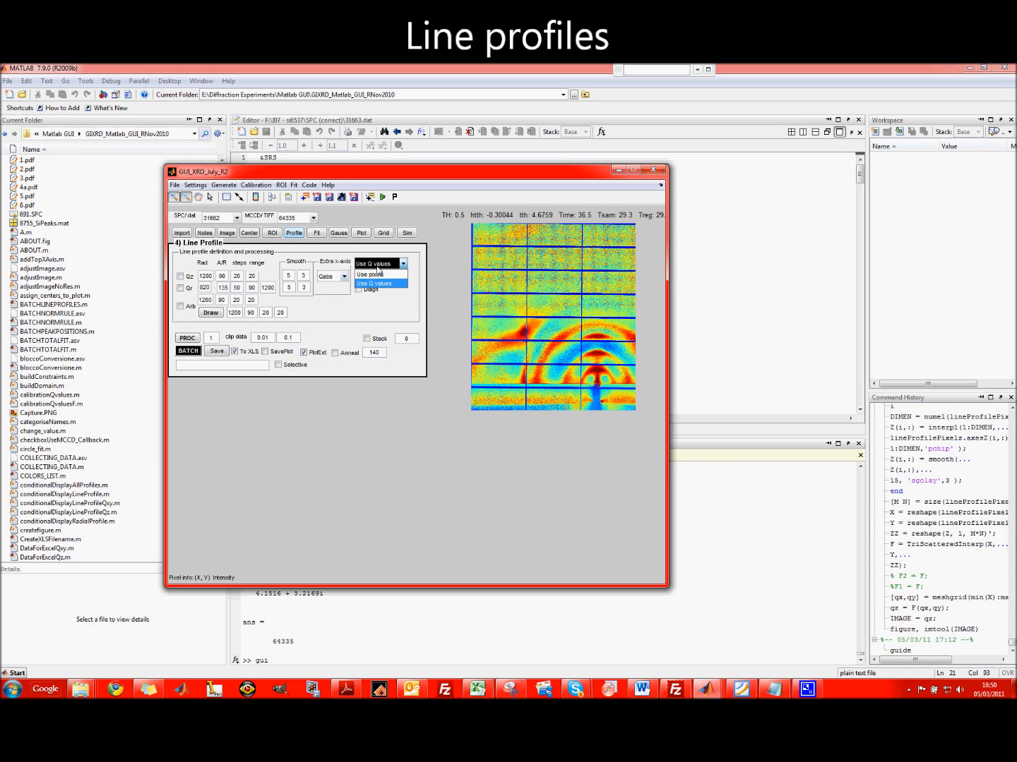
pyautogui.click(379, 266)
pyautogui.click(338, 276)
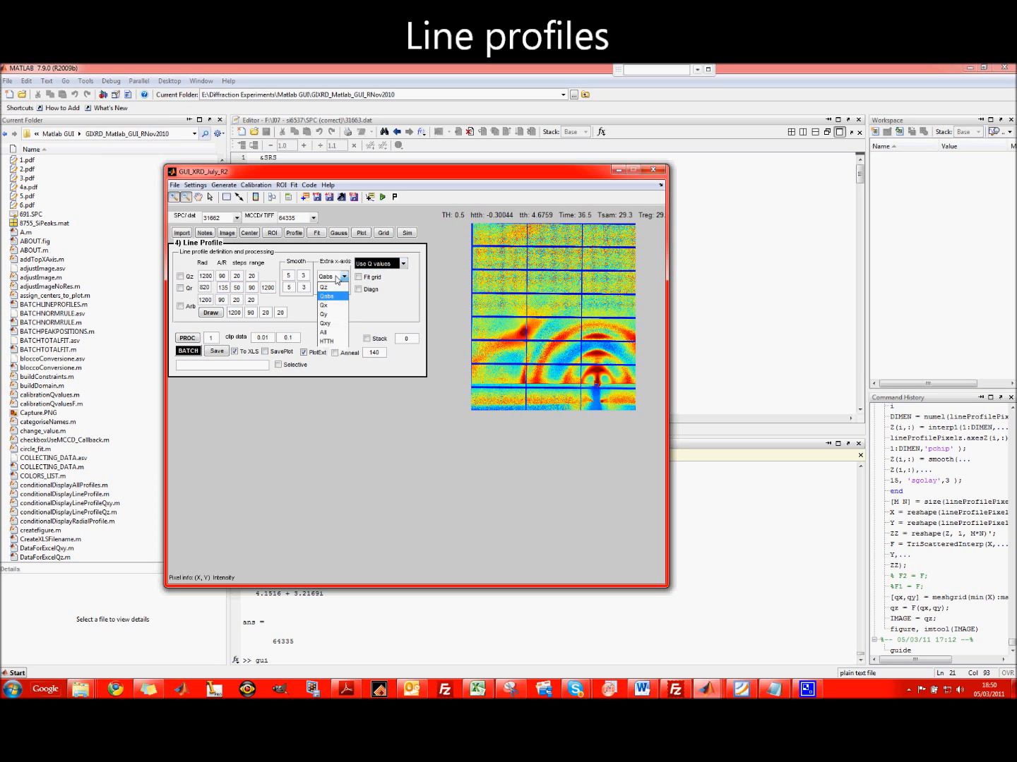
pyautogui.click(337, 279)
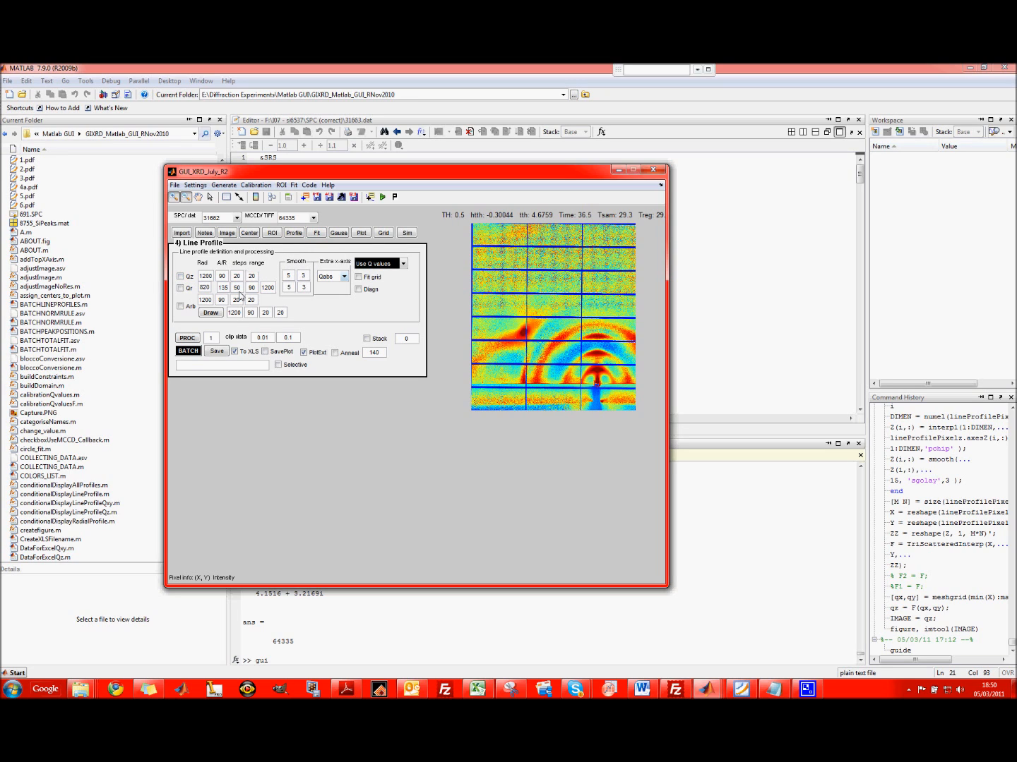
pyautogui.doubleClick(289, 278)
pyautogui.doubleClick(305, 276)
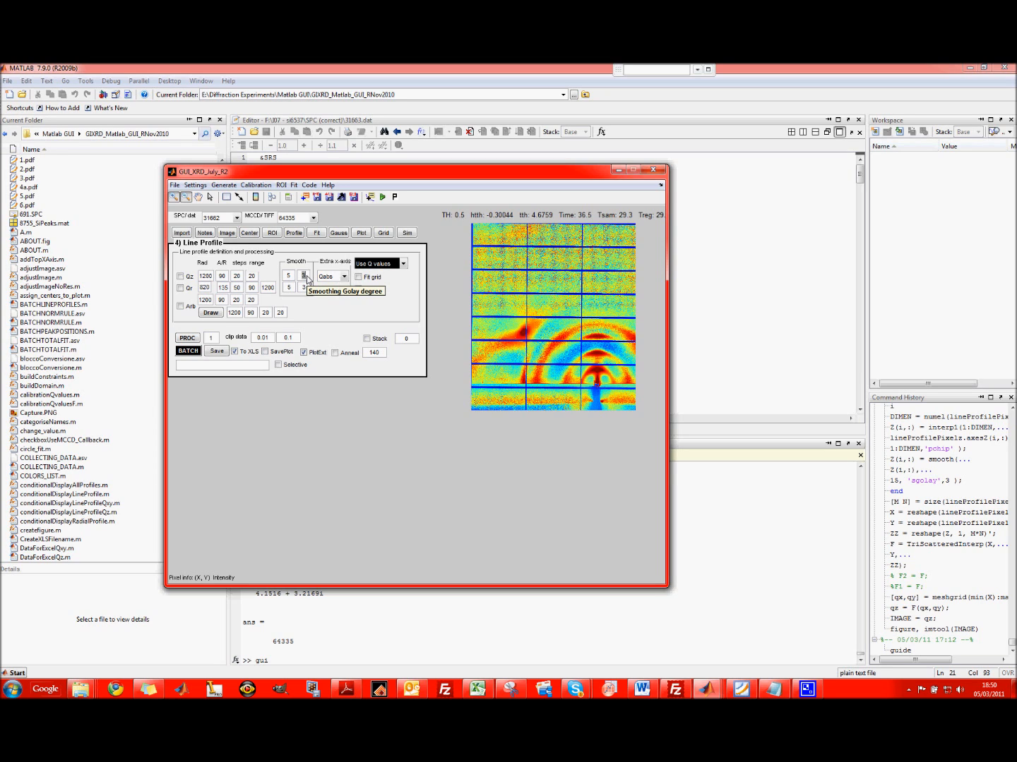
# Step: Enable the Qz line profile and set its azimuthal angle to 135
pyautogui.click(180, 276)
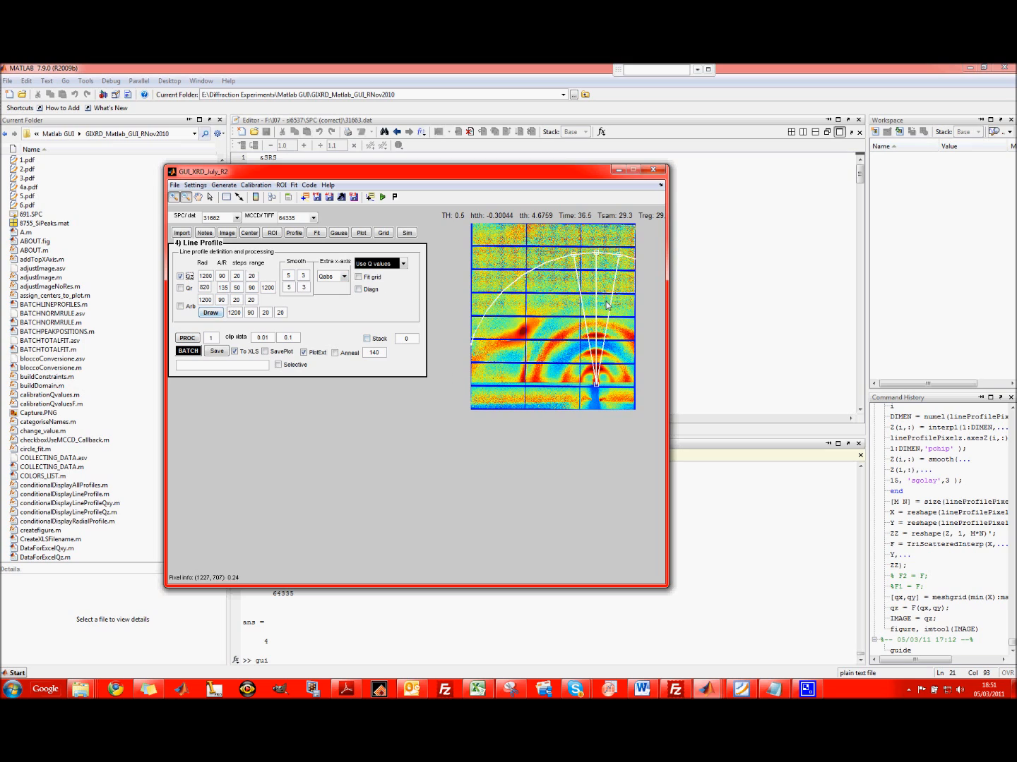
pyautogui.doubleClick(210, 277)
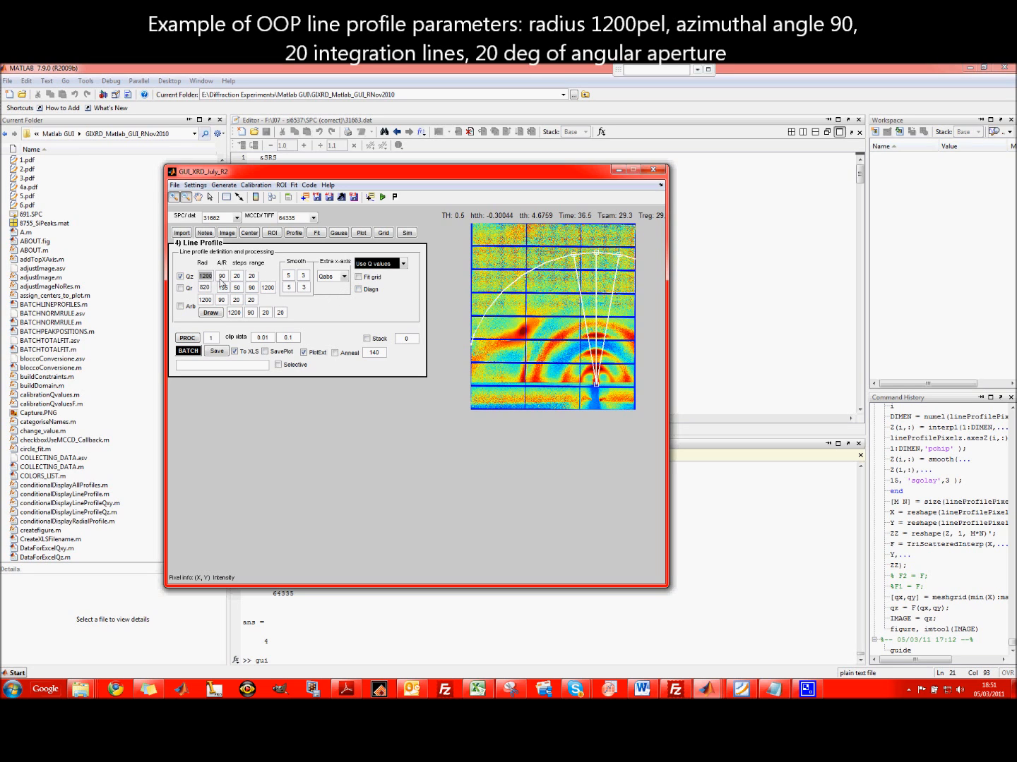
pyautogui.moveTo(218, 276); pyautogui.dragTo(226, 277)
pyautogui.write('135')
pyautogui.press('Return')
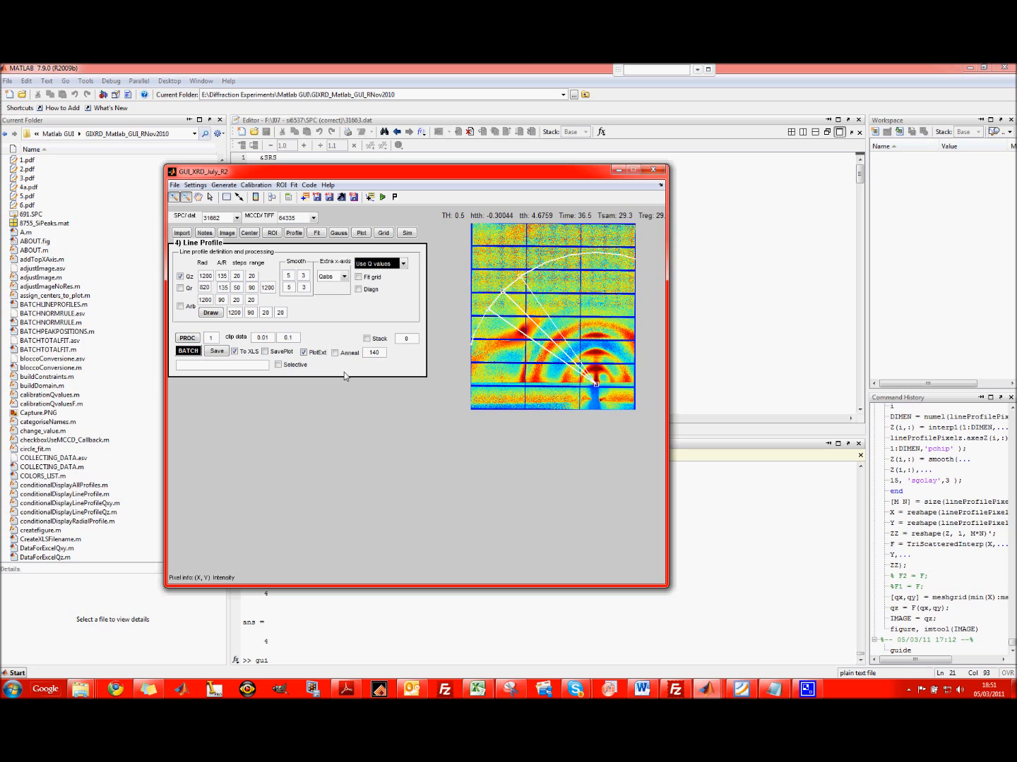
# Step: Set the Qz line profile to 30 steps, a range of 10 and an azimuthal angle of 90
pyautogui.doubleClick(236, 277)
pyautogui.doubleClick(238, 277)
pyautogui.click(252, 276)
pyautogui.click(496, 295)
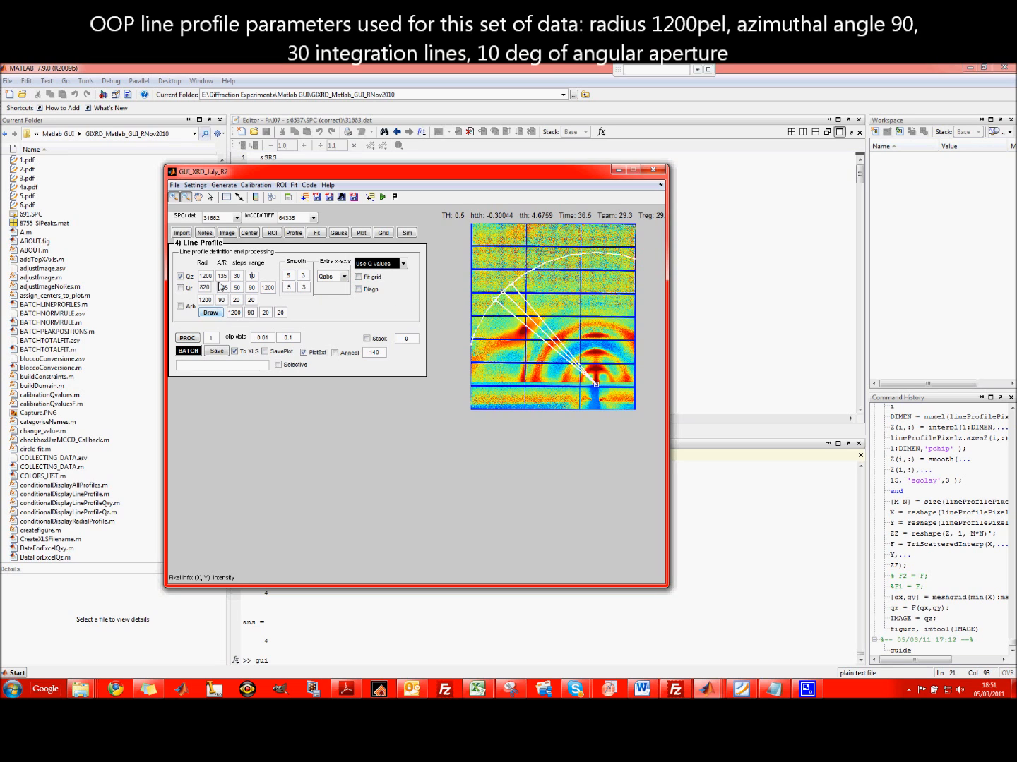
pyautogui.moveTo(216, 276); pyautogui.dragTo(229, 277)
pyautogui.write('90')
pyautogui.press('Return')
pyautogui.press('Return')
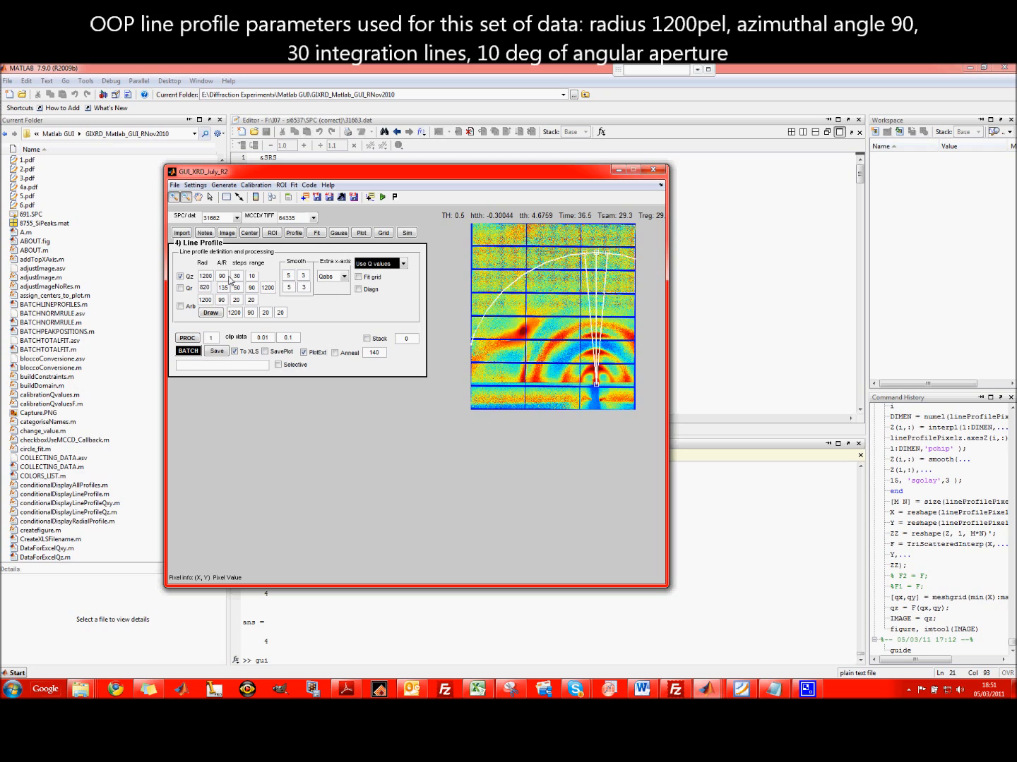
# Step: Set the Qz profile's azimuthal angle to 170, refine it to 175, and inspect the profile lines near the horizon
pyautogui.moveTo(219, 277); pyautogui.dragTo(227, 279)
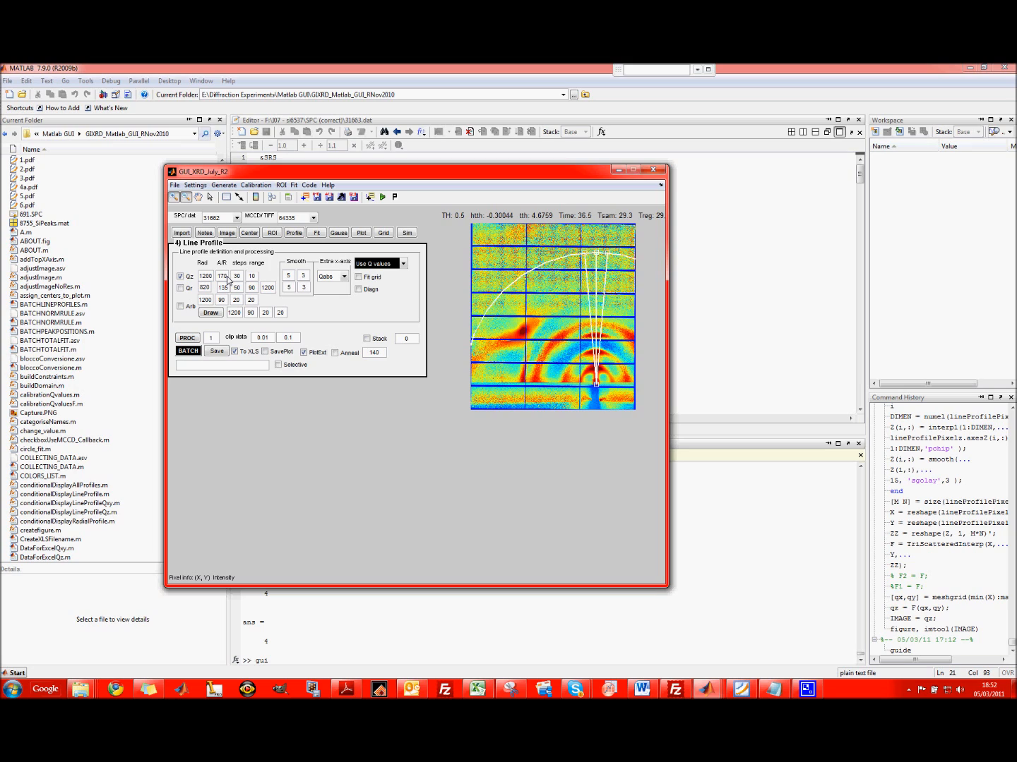
pyautogui.write('170')
pyautogui.press('Return')
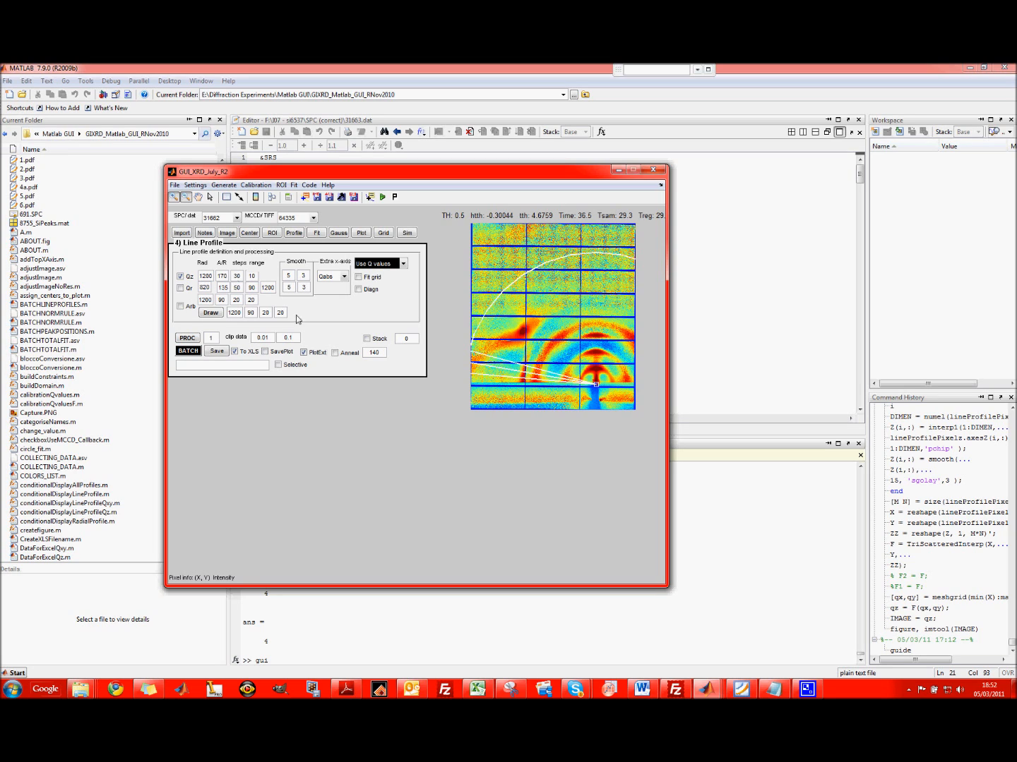
pyautogui.doubleClick(223, 277)
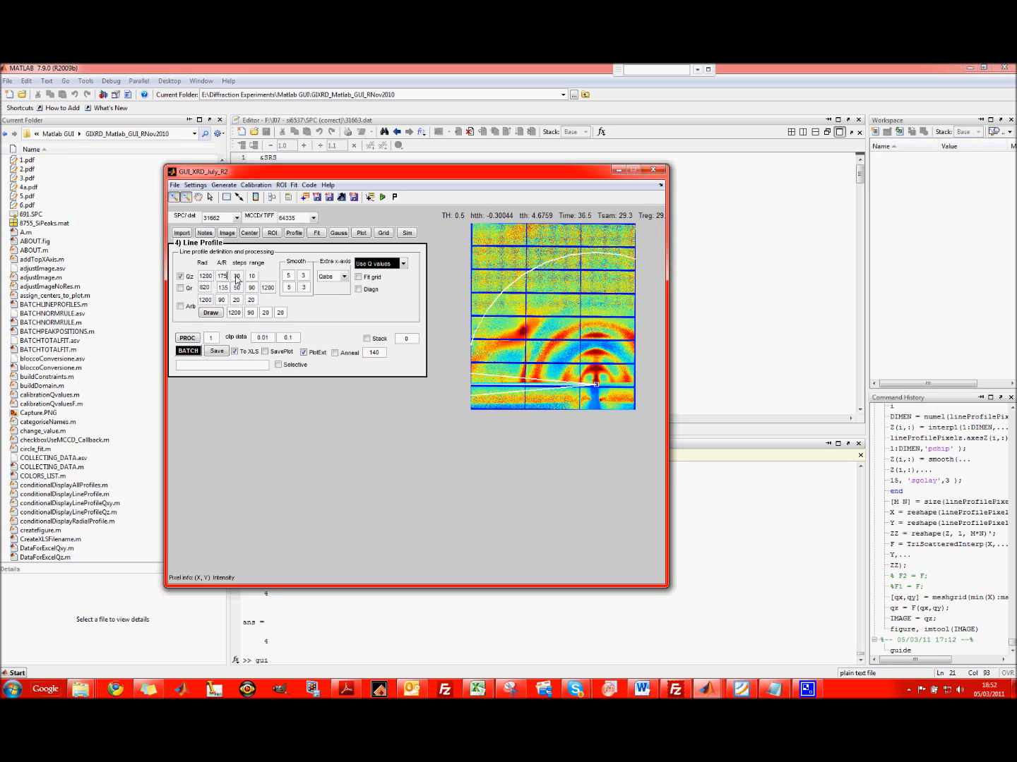
pyautogui.click(172, 198)
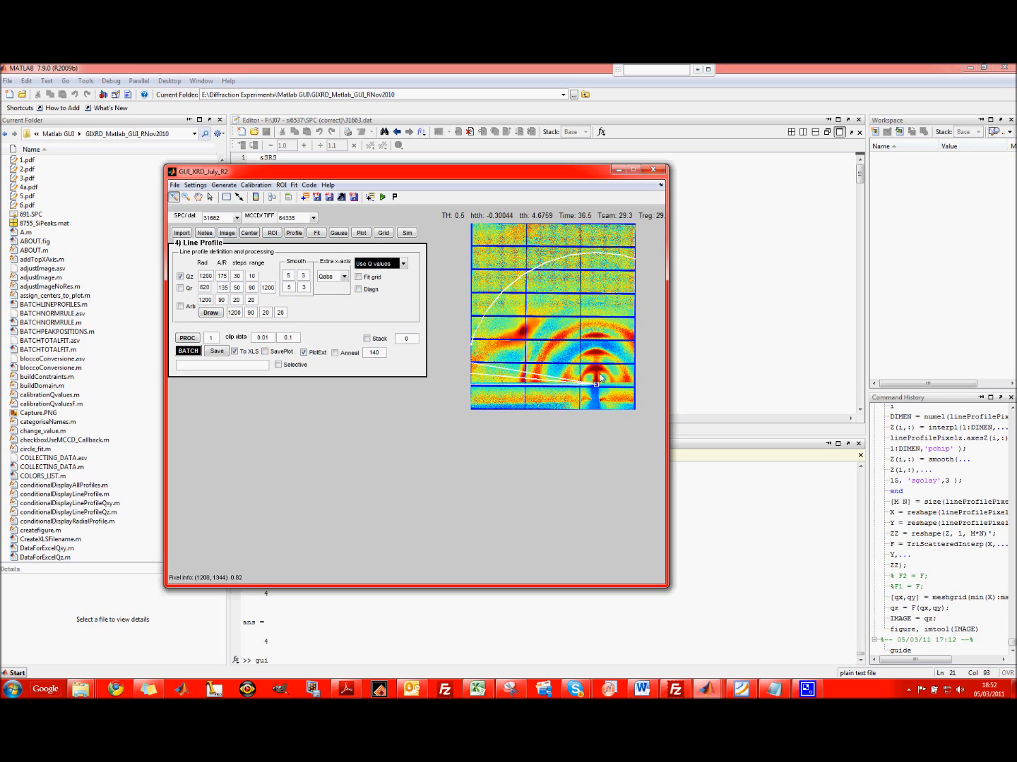
pyautogui.click(562, 395)
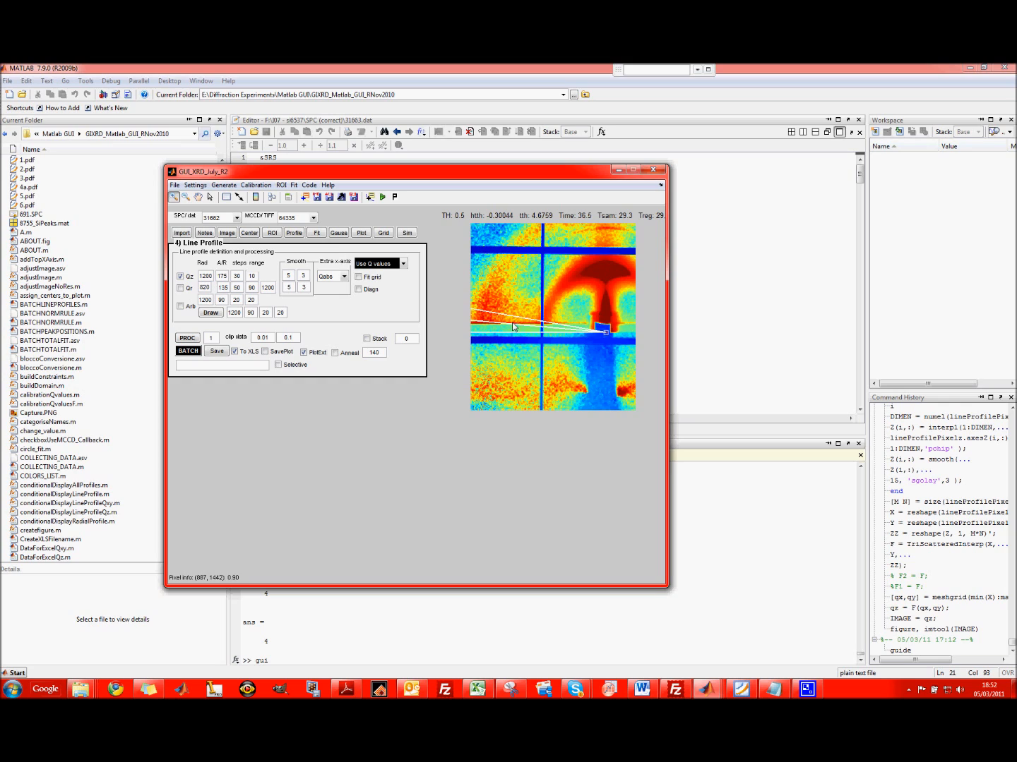
# Step: Set the Qz profile's azimuthal angle back to 170 and inspect the lines around the beam center
pyautogui.click(220, 277)
pyautogui.press('BackSpace')
pyautogui.write('0')
pyautogui.click(481, 309)
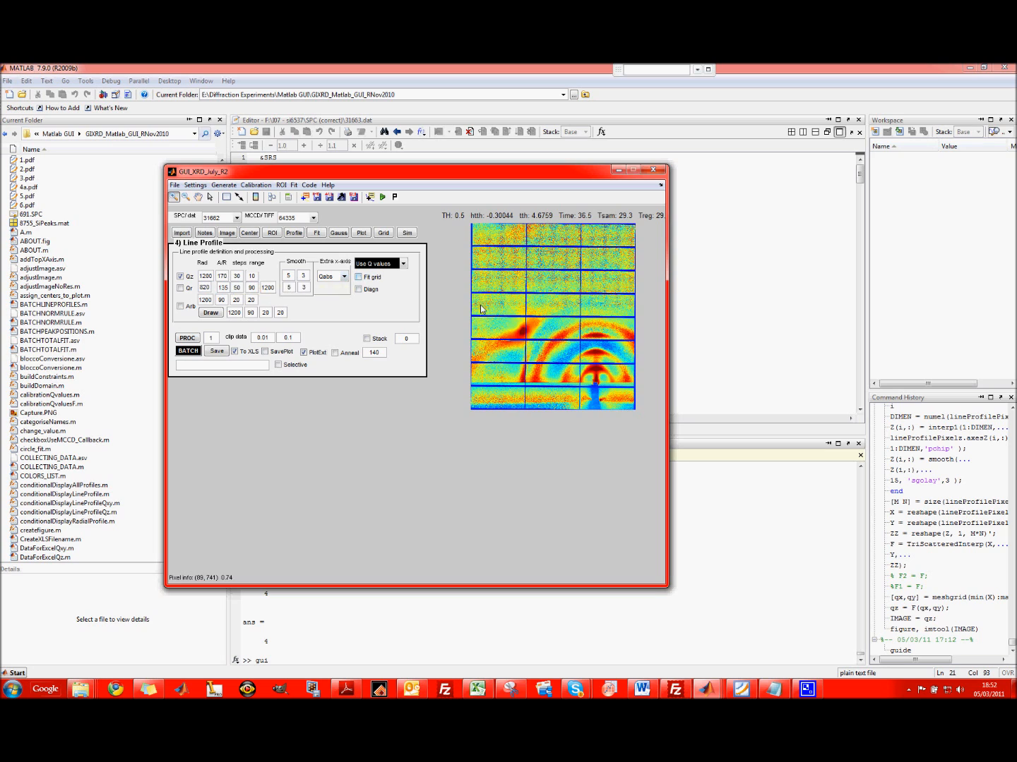
pyautogui.click(600, 397)
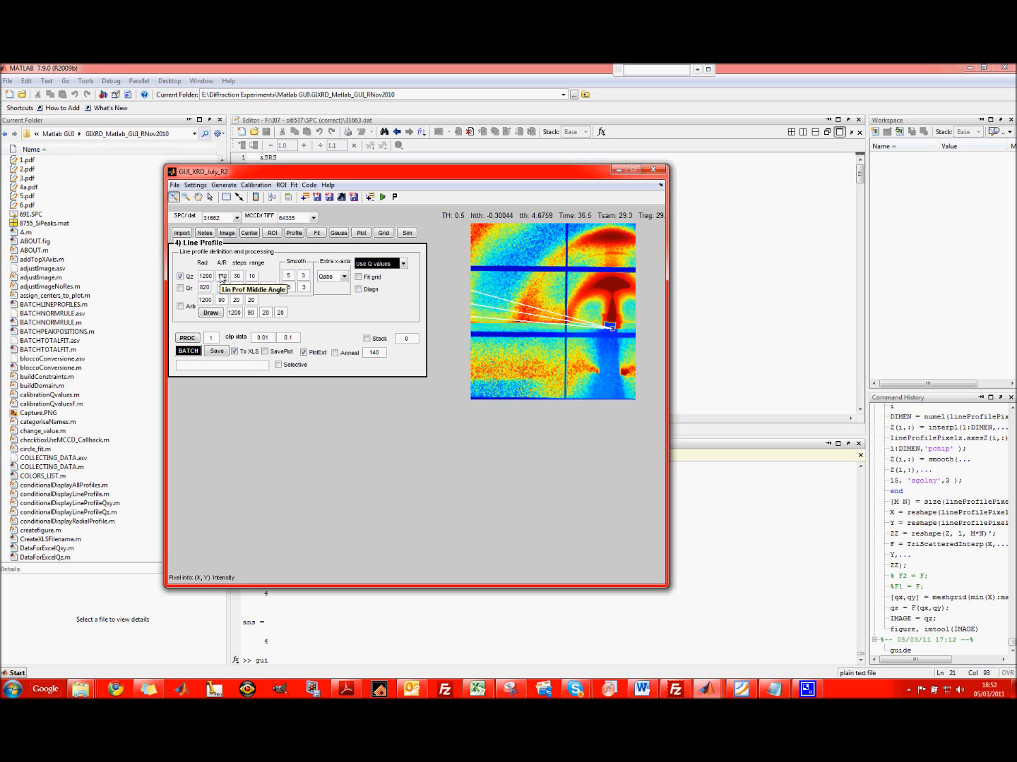
# Step: Switch the displayed detector image to 64323, settle on image 64328, and inspect the profile lines near the beam center
pyautogui.click(299, 219)
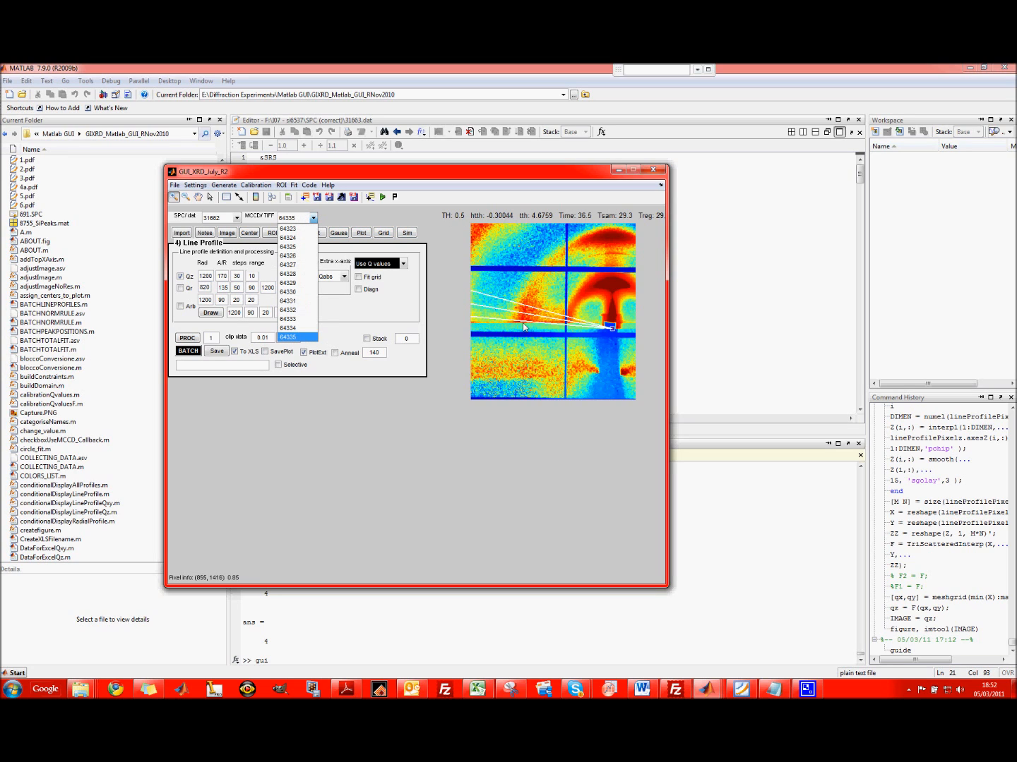
pyautogui.click(293, 230)
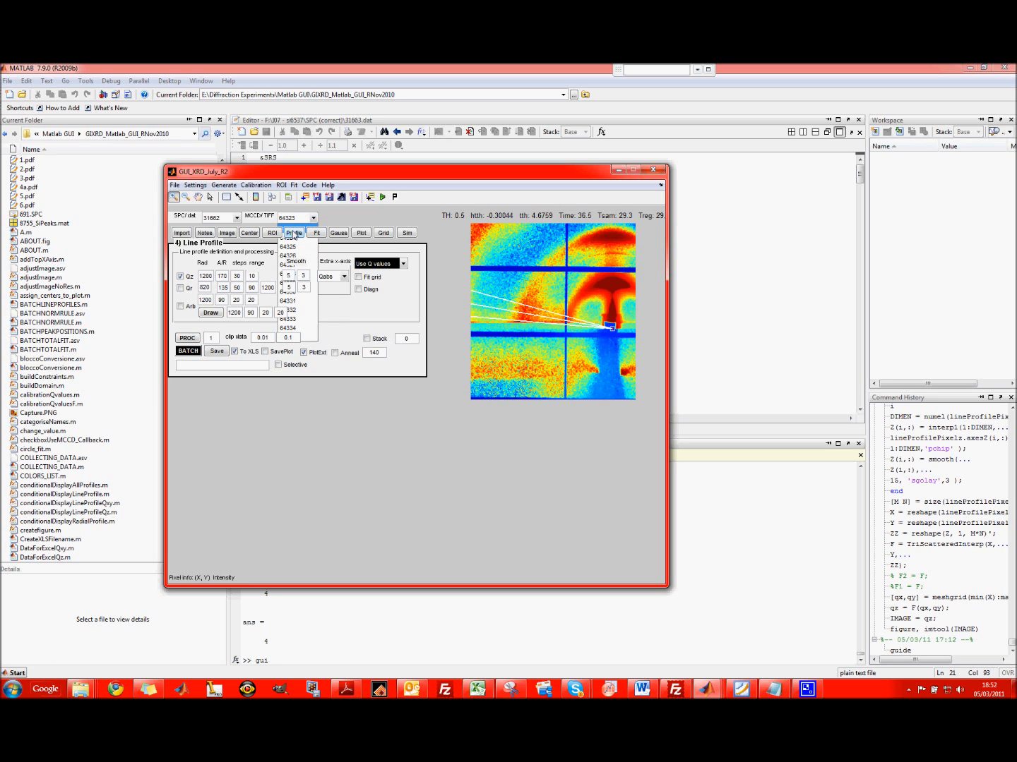
pyautogui.click(290, 219)
pyautogui.click(295, 276)
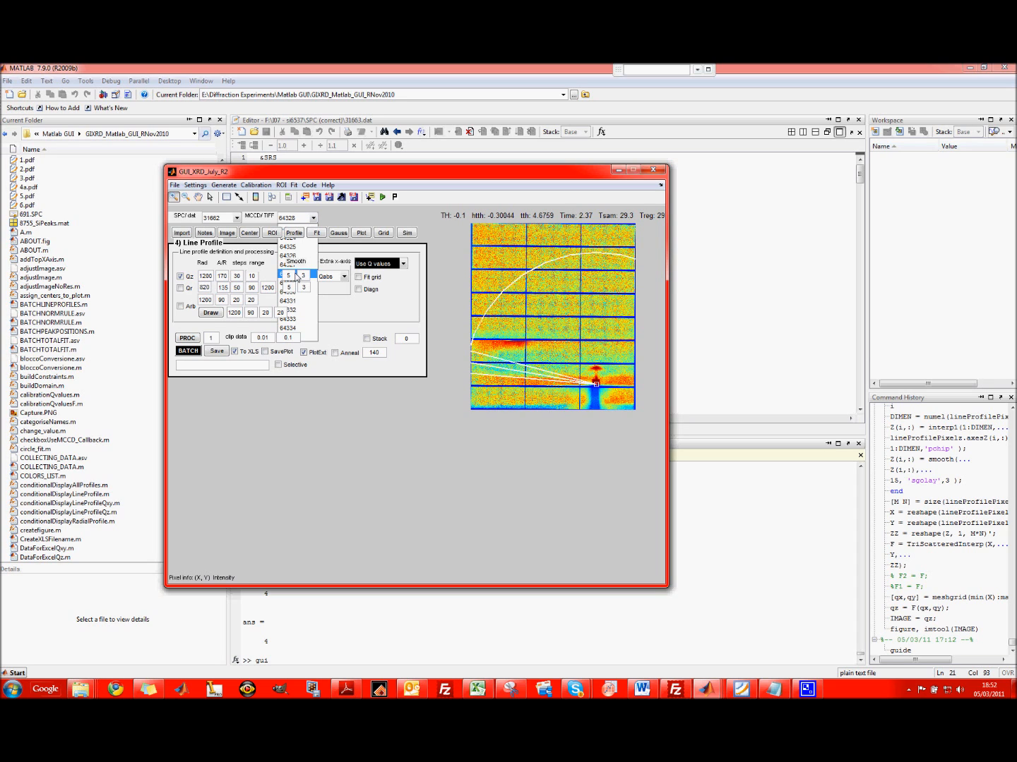
pyautogui.click(601, 394)
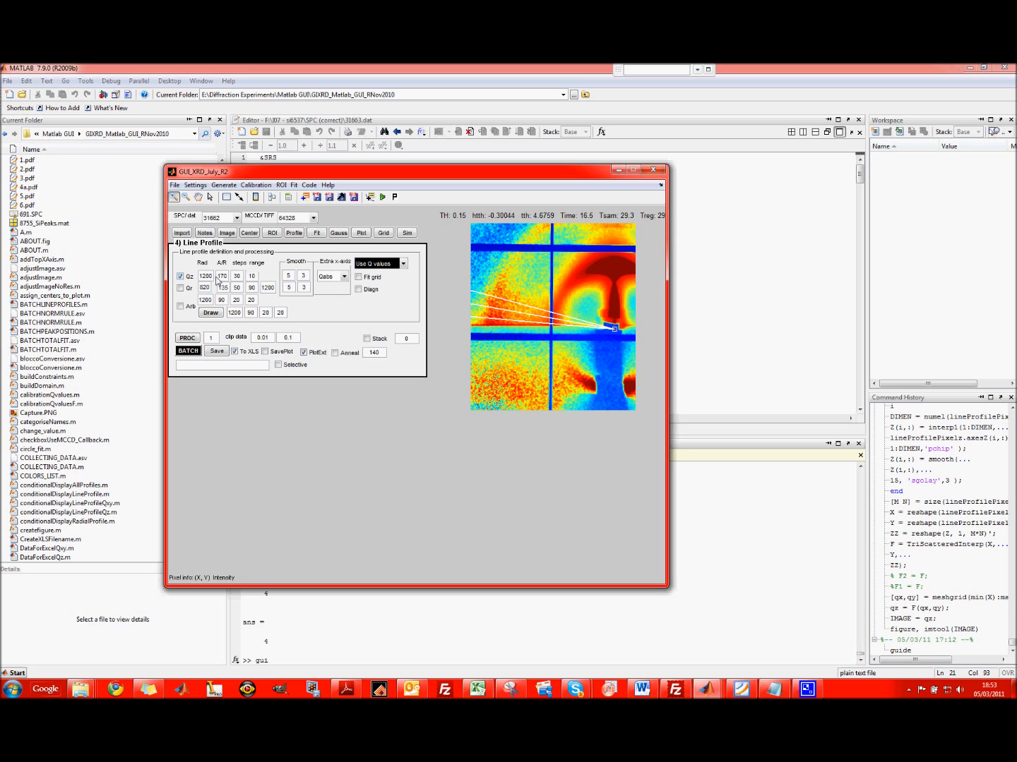
# Step: Set the Qz line profile's azimuthal angle to 90
pyautogui.moveTo(216, 277); pyautogui.dragTo(251, 285)
pyautogui.write('90')
pyautogui.press('Return')
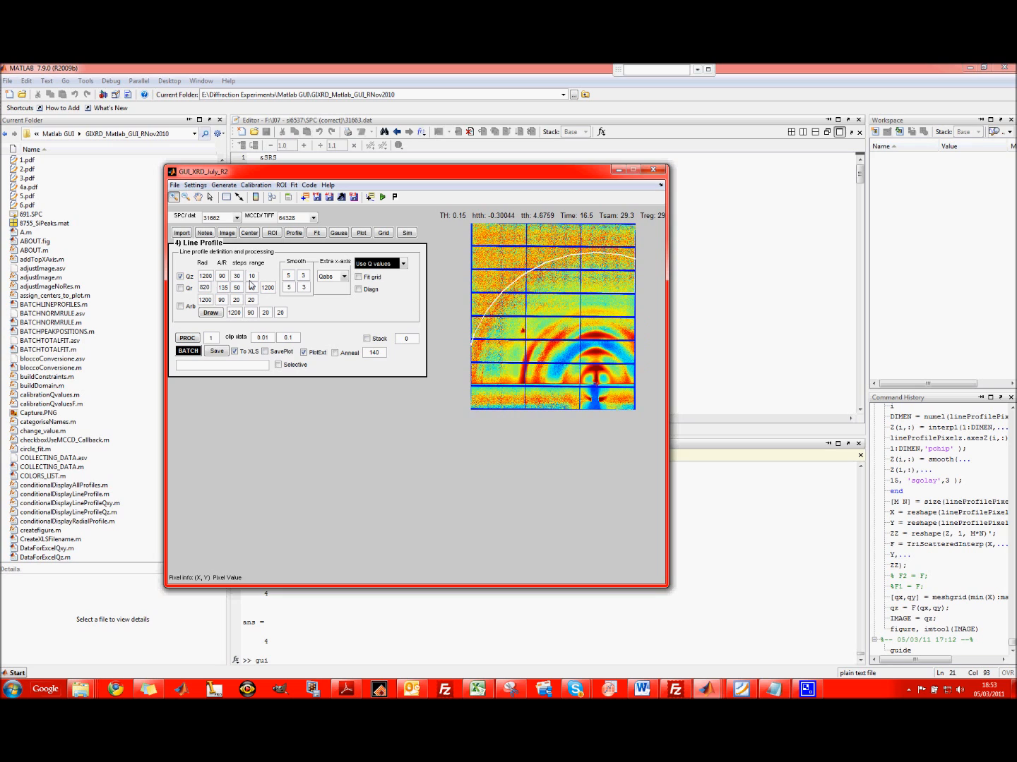
# Step: Set the number beside the process command to 2, plot the line profiles in an external figure, and close that figure
pyautogui.doubleClick(213, 339)
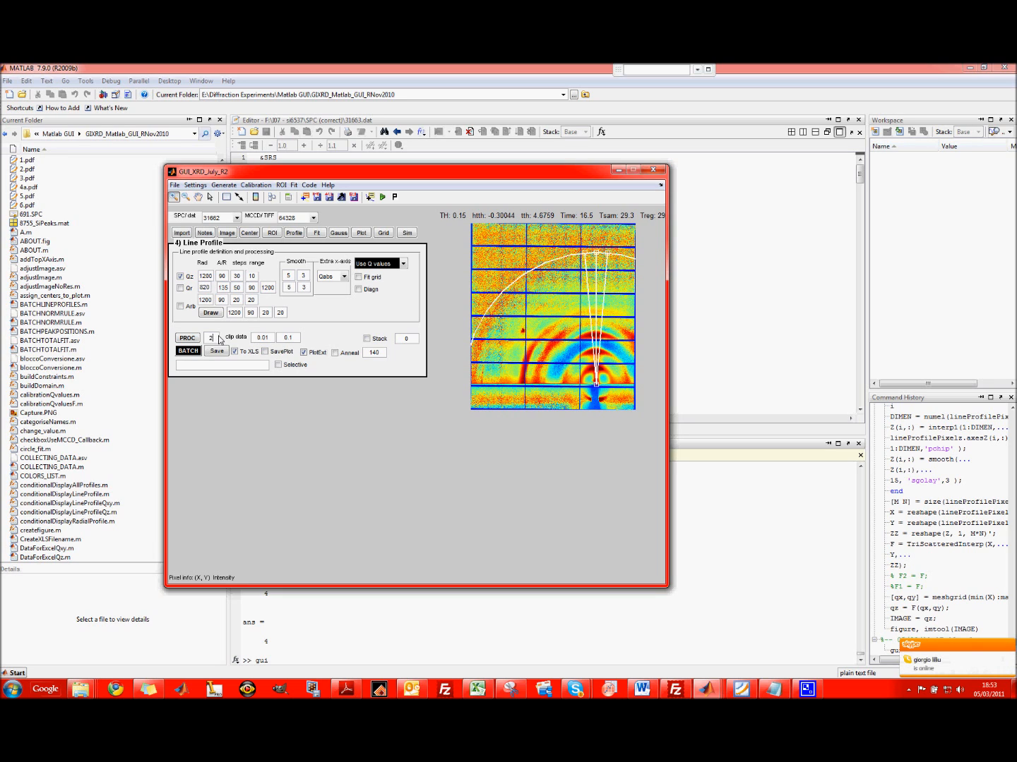
pyautogui.click(187, 339)
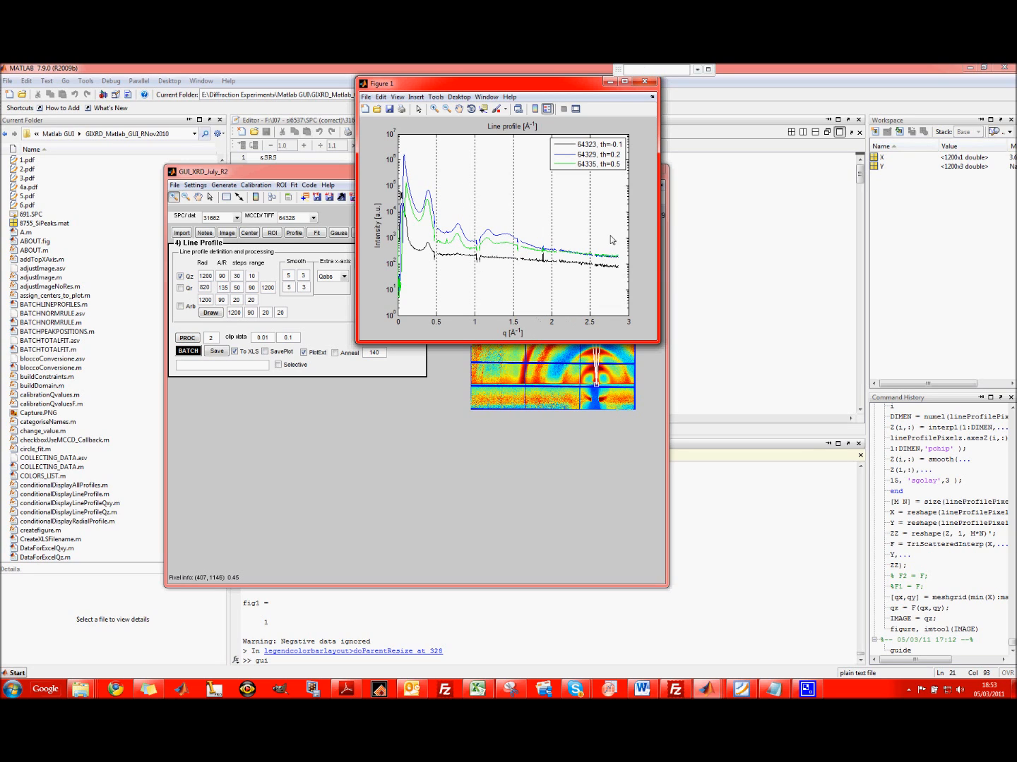
pyautogui.click(645, 82)
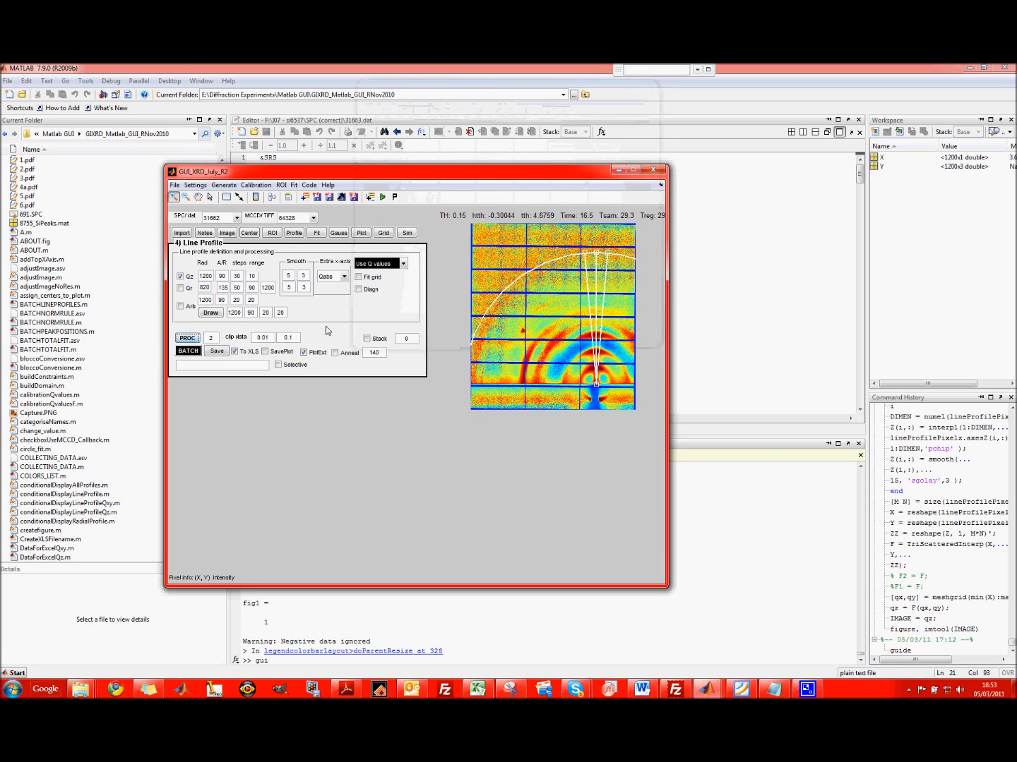
# Step: Turn off PlotExt to process the line profiles inside the GUI window, and turn PlotExt back on
pyautogui.click(304, 352)
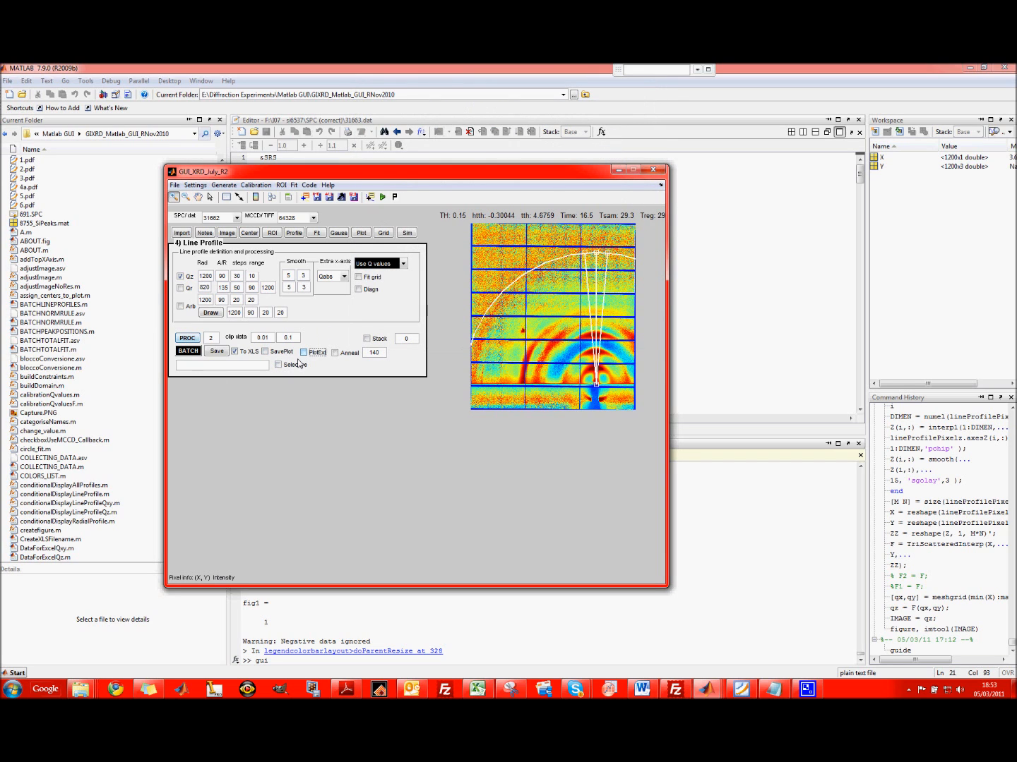
pyautogui.click(185, 338)
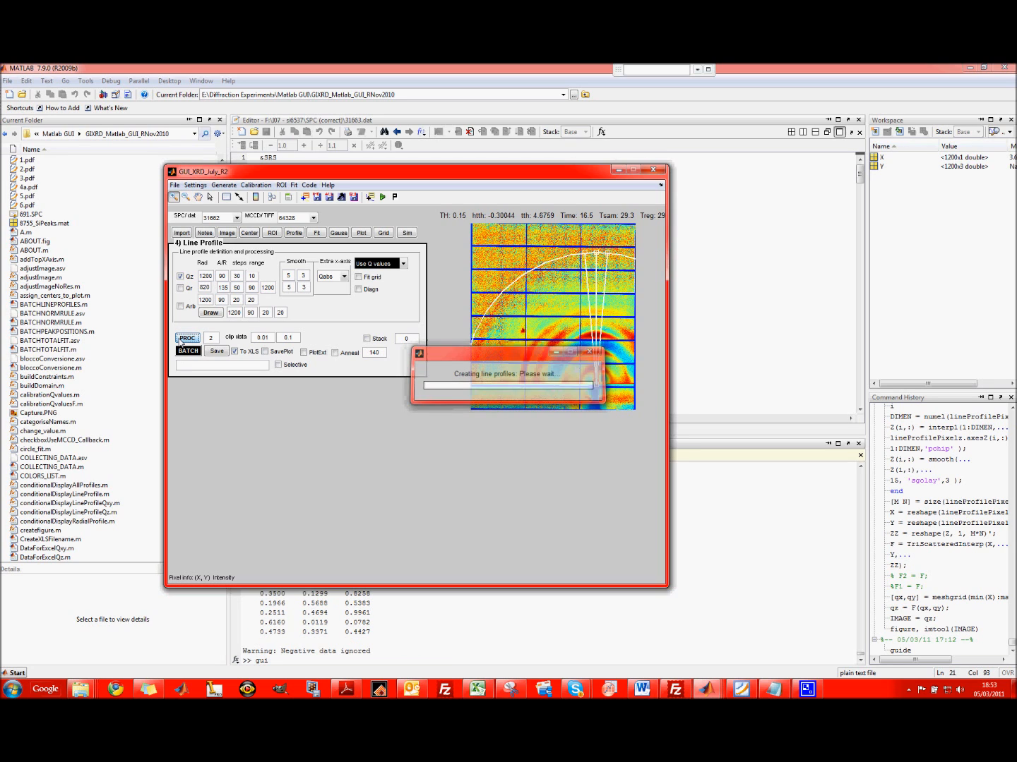
pyautogui.click(315, 354)
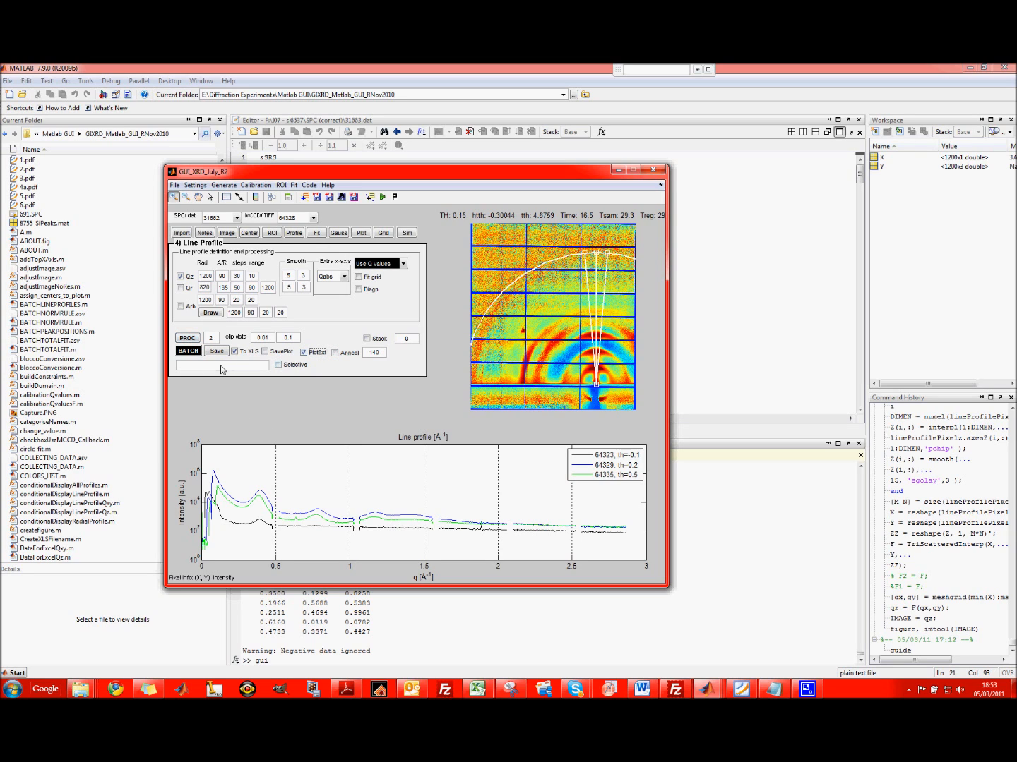
# Step: Process the line profiles of images 64328 and 64333 only, using the Selective option
pyautogui.click(259, 368)
pyautogui.write('64328 6432')
pyautogui.click(292, 220)
pyautogui.click(292, 222)
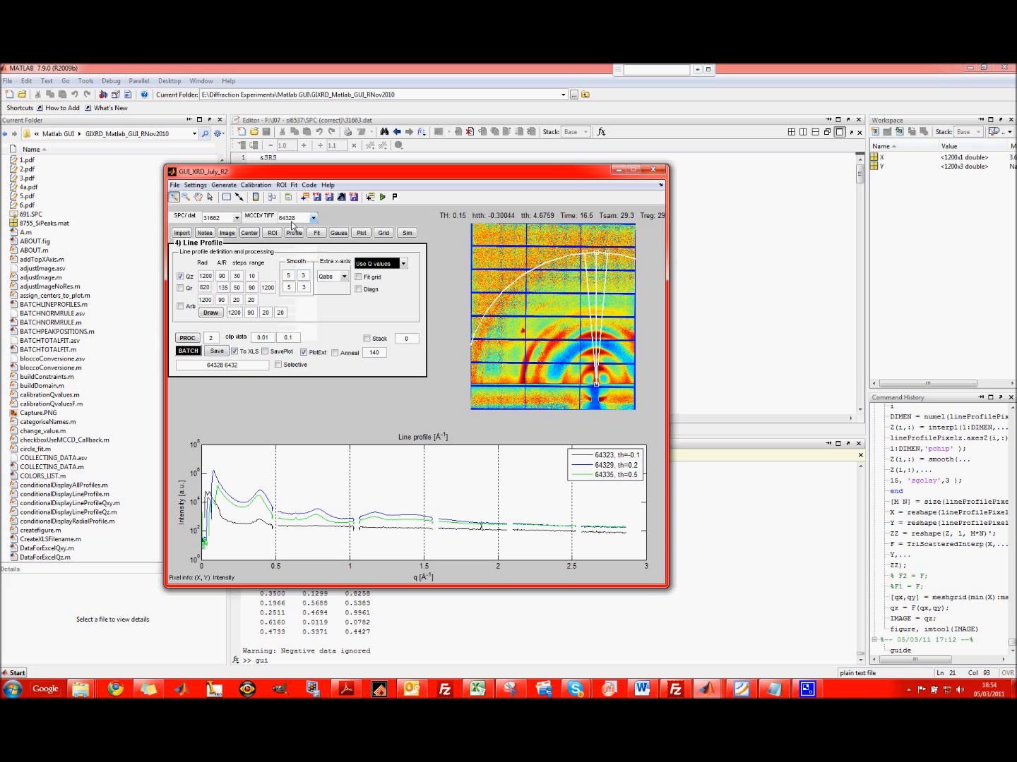
pyautogui.click(238, 365)
pyautogui.write('333')
pyautogui.click(192, 340)
pyautogui.click(278, 365)
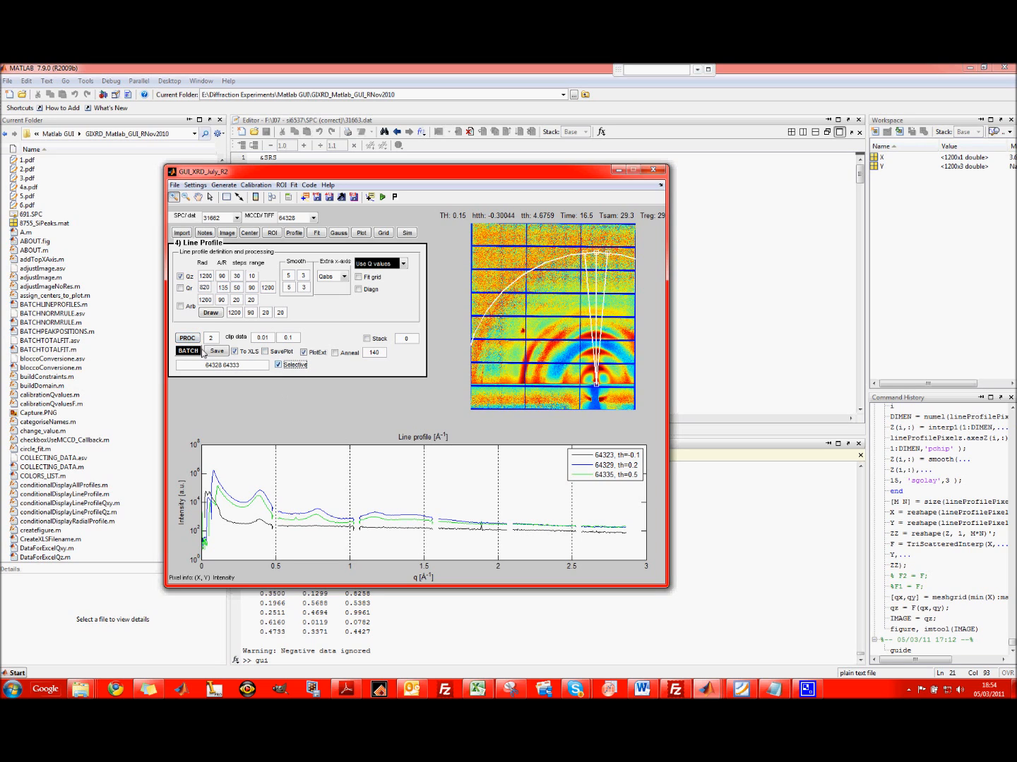
pyautogui.click(188, 339)
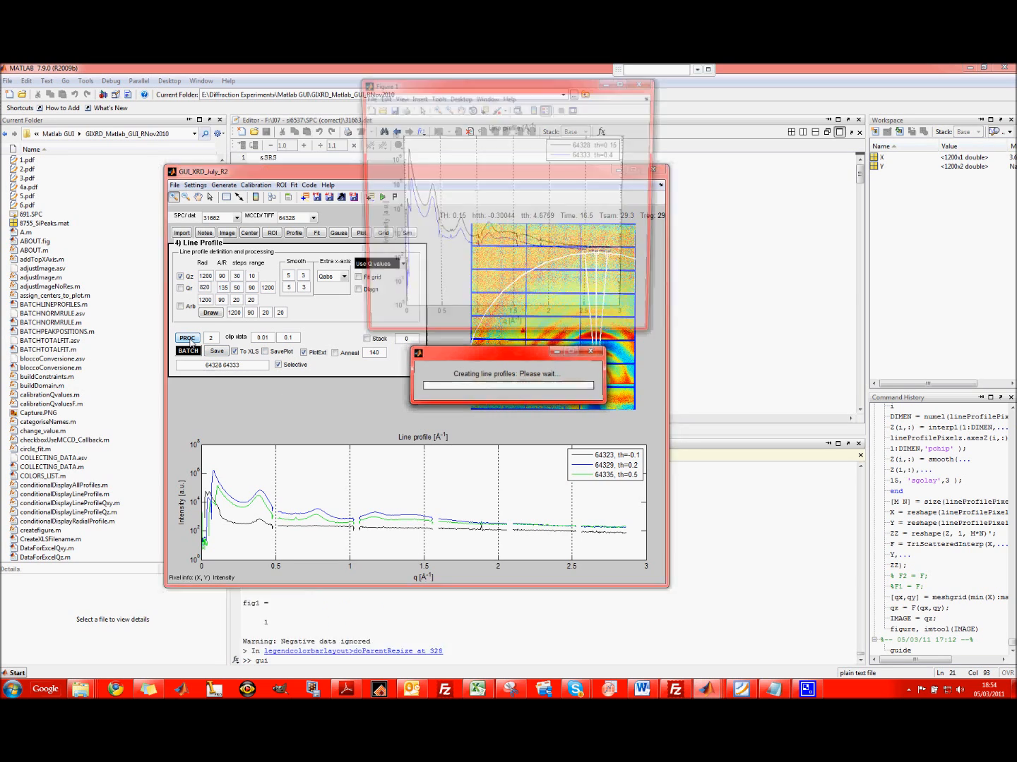
# Step: Plot the exported workspace variables in MATLAB's command window with figure, plot(X, Y)
pyautogui.click(879, 164)
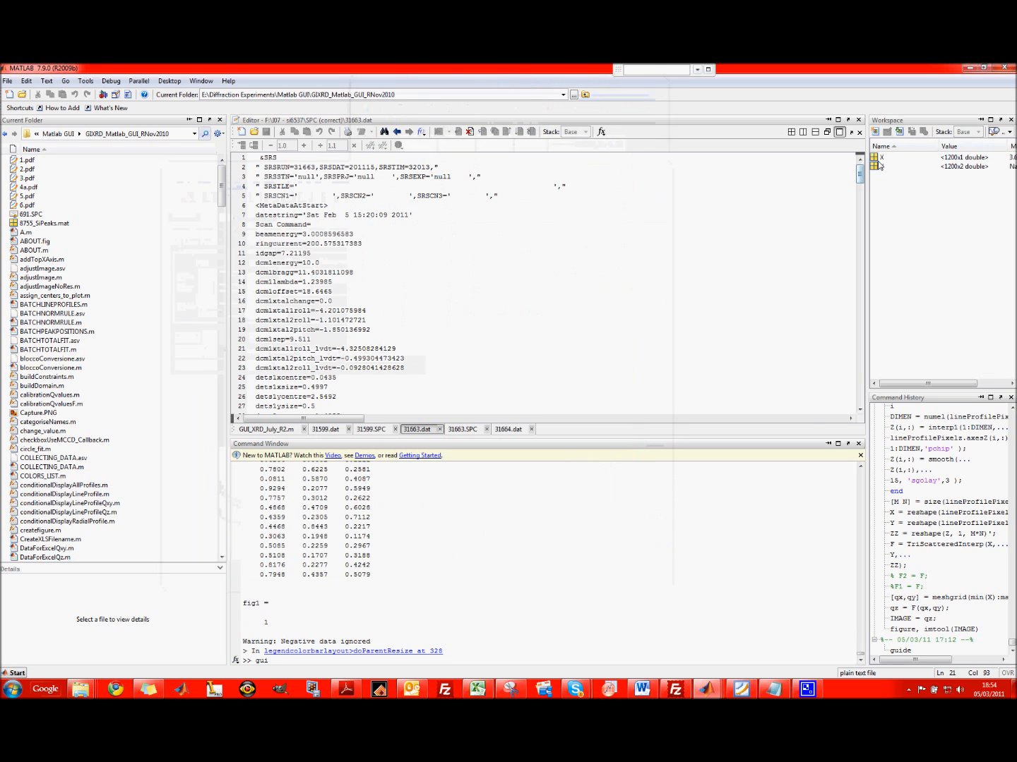
pyautogui.click(464, 659)
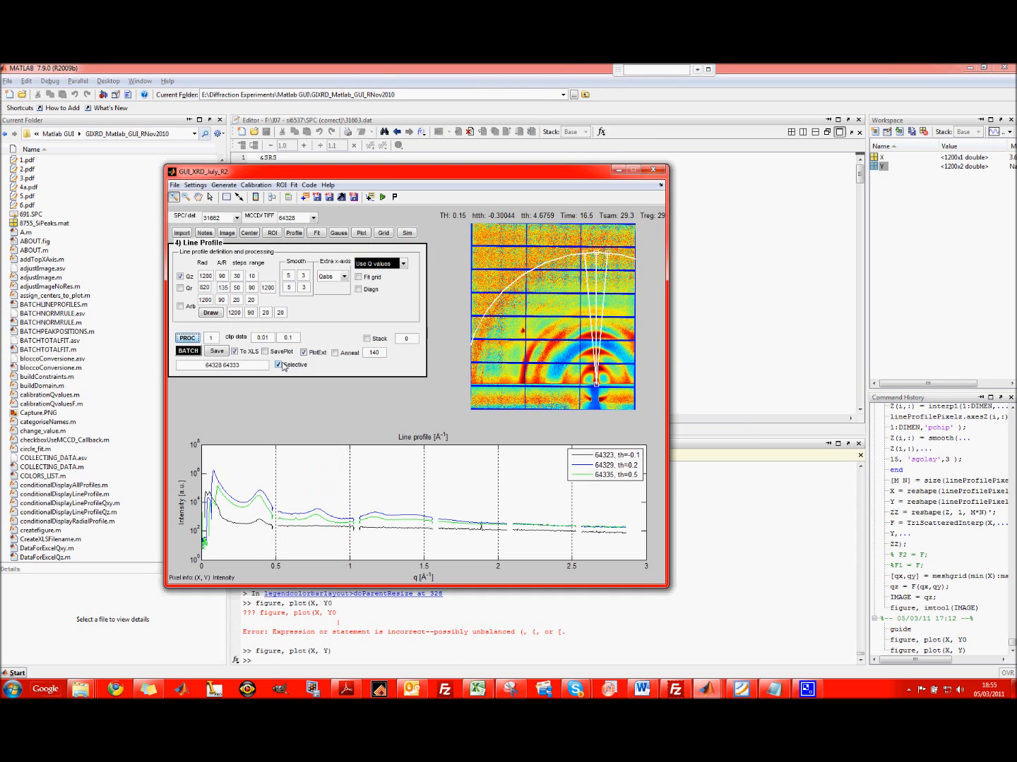
# Step: Turn off Selective, batch-process the line profiles of scan 31662, and save them to an Excel file
pyautogui.click(280, 365)
pyautogui.click(217, 219)
pyautogui.click(216, 217)
pyautogui.click(188, 352)
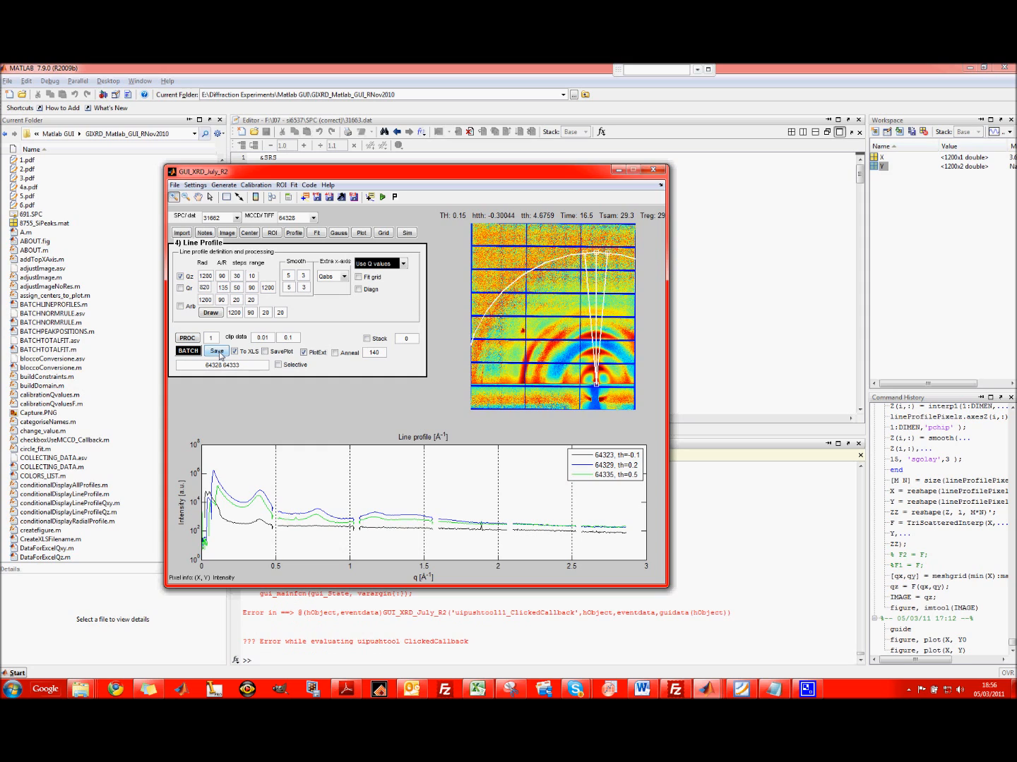
pyautogui.click(220, 353)
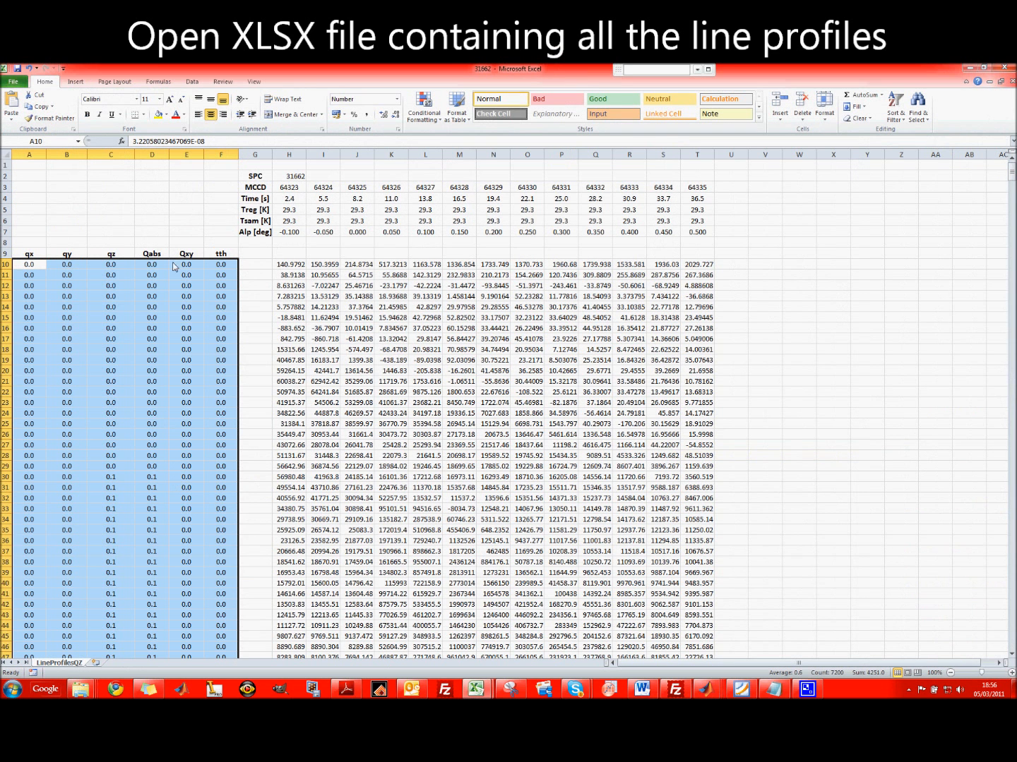
# Step: Examine the Qabs column and the MCCD, time, temperature and alpha angle rows of the exported 31662 workbook
pyautogui.click(152, 156)
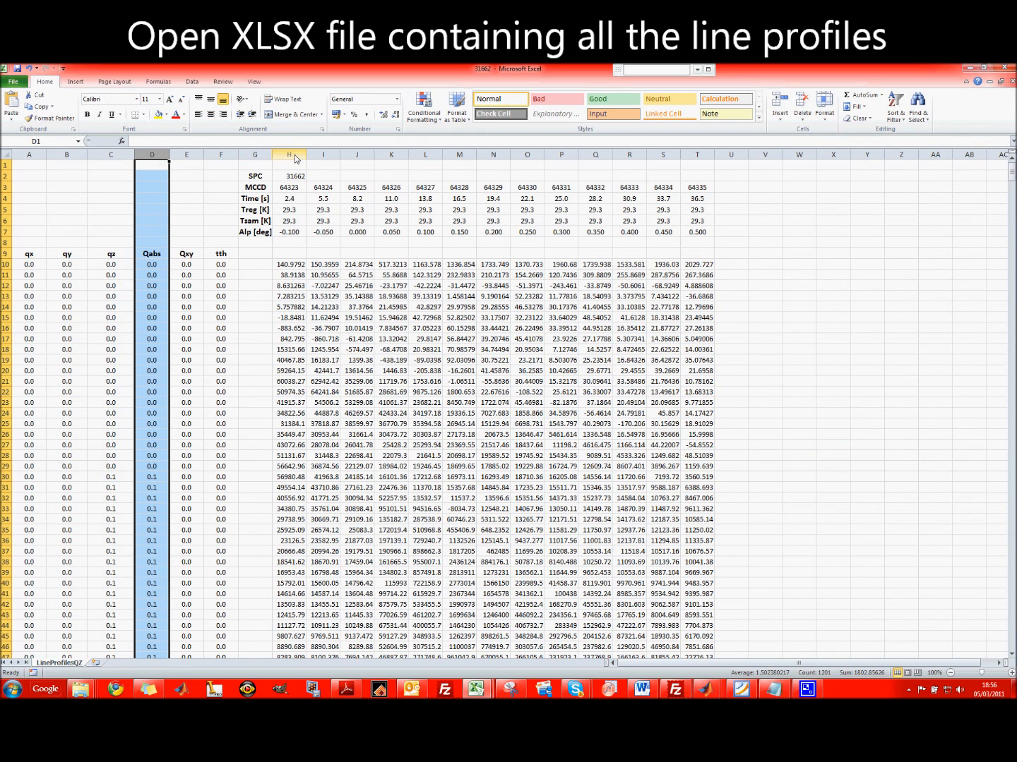
pyautogui.moveTo(256, 187); pyautogui.dragTo(695, 195)
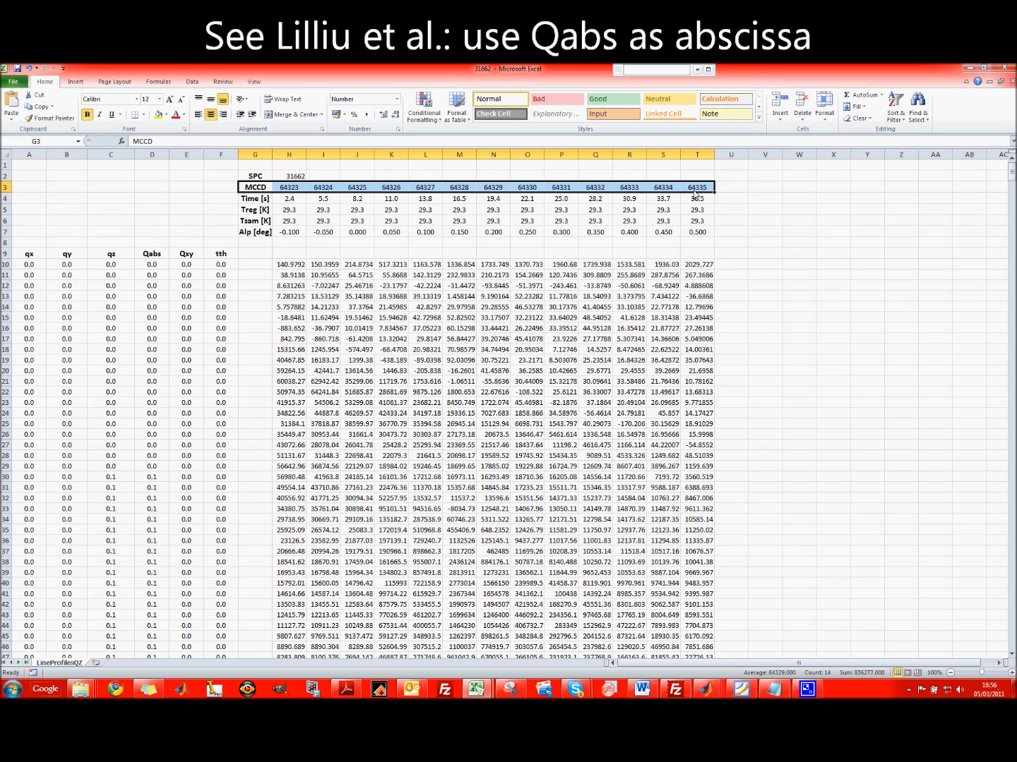
pyautogui.click(266, 190)
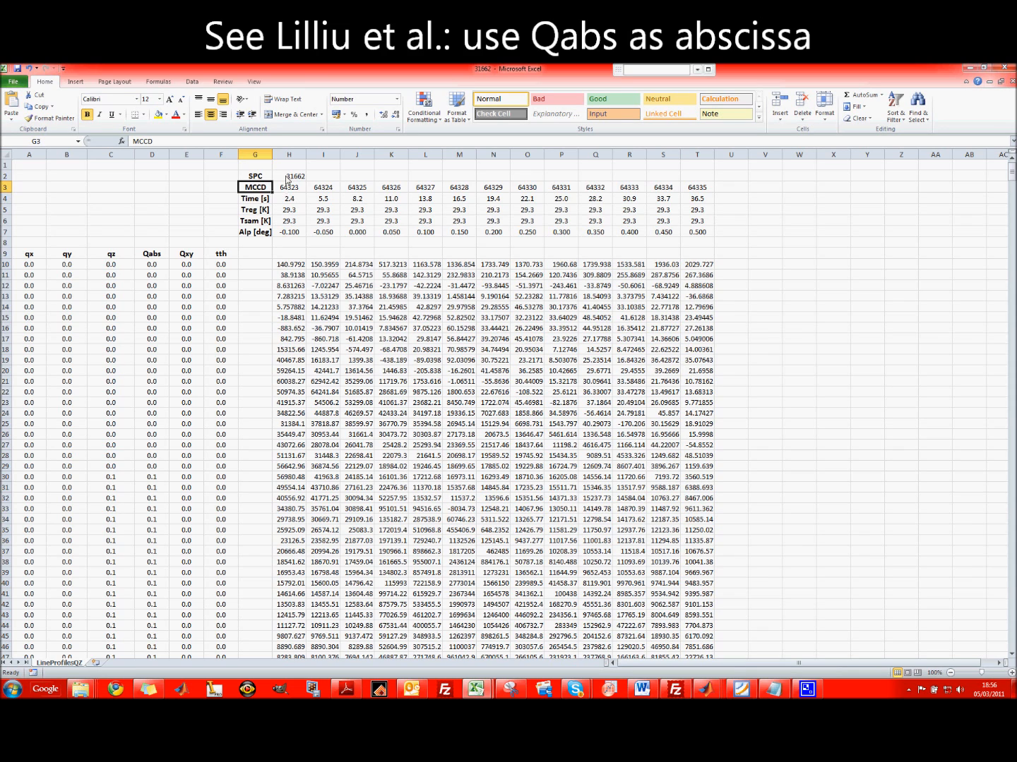
pyautogui.click(282, 175)
pyautogui.moveTo(286, 188); pyautogui.dragTo(680, 189)
pyautogui.click(285, 200)
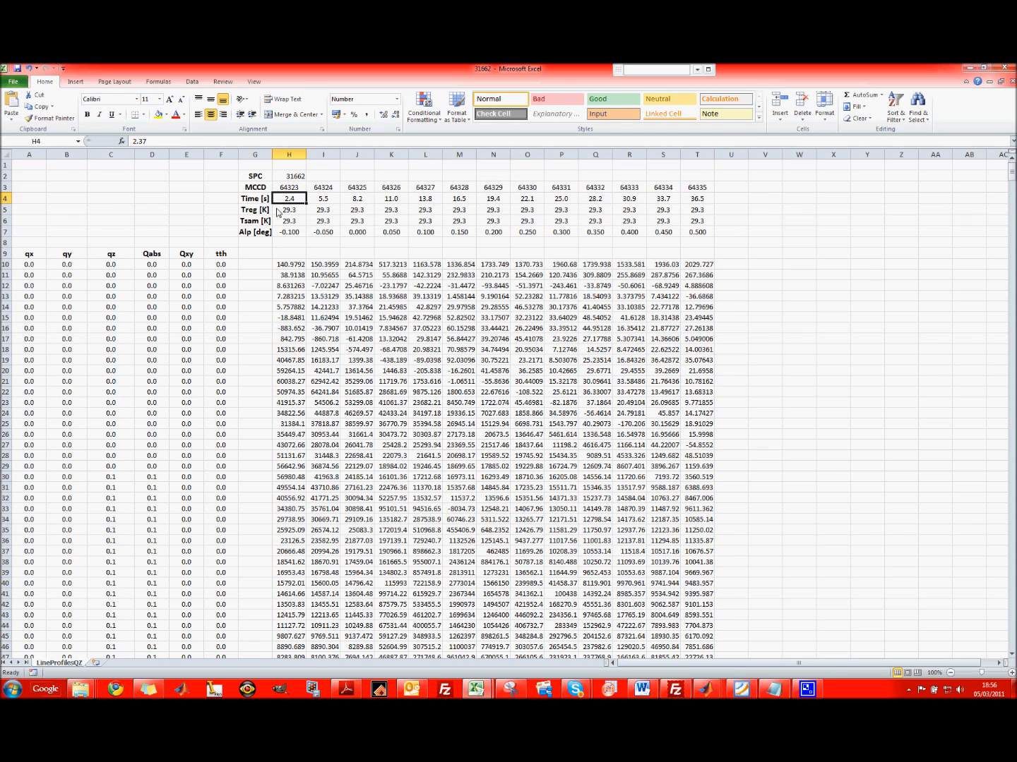
pyautogui.click(257, 210)
pyautogui.click(266, 224)
pyautogui.click(262, 210)
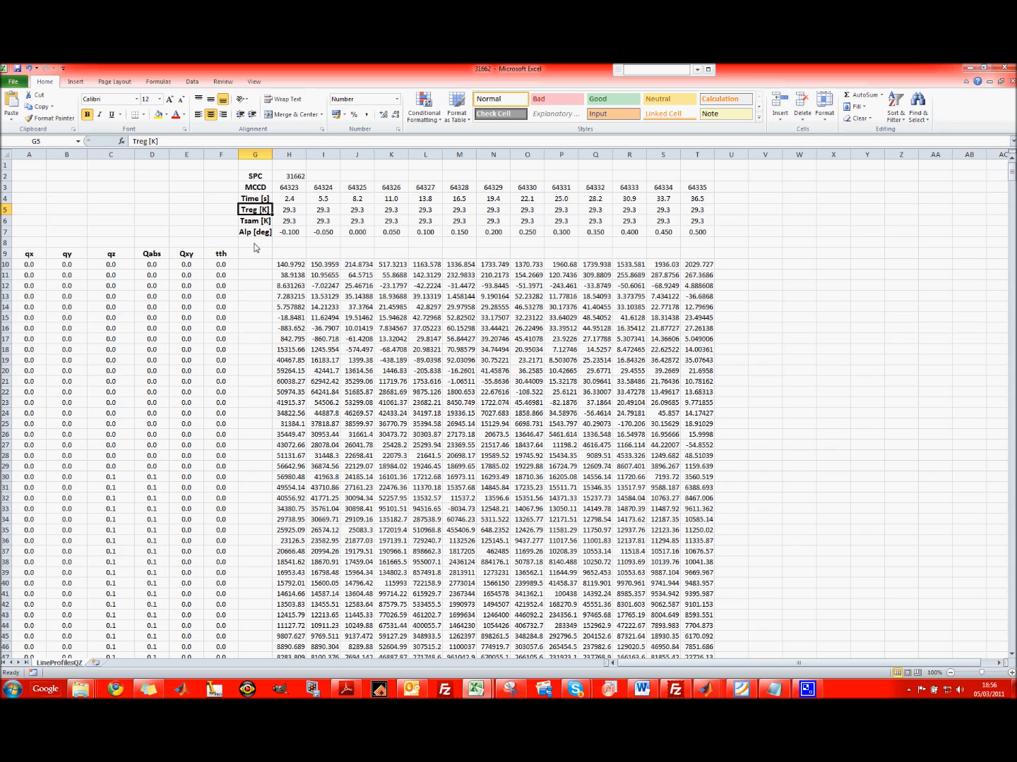
pyautogui.click(256, 233)
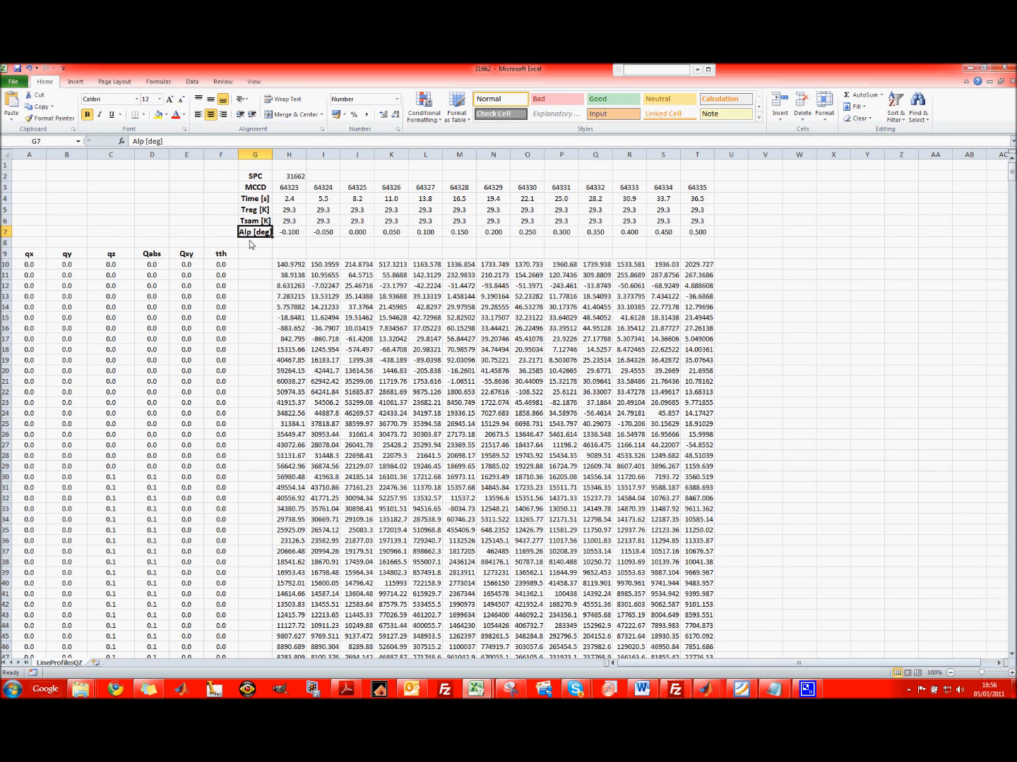
pyautogui.moveTo(288, 234); pyautogui.dragTo(714, 237)
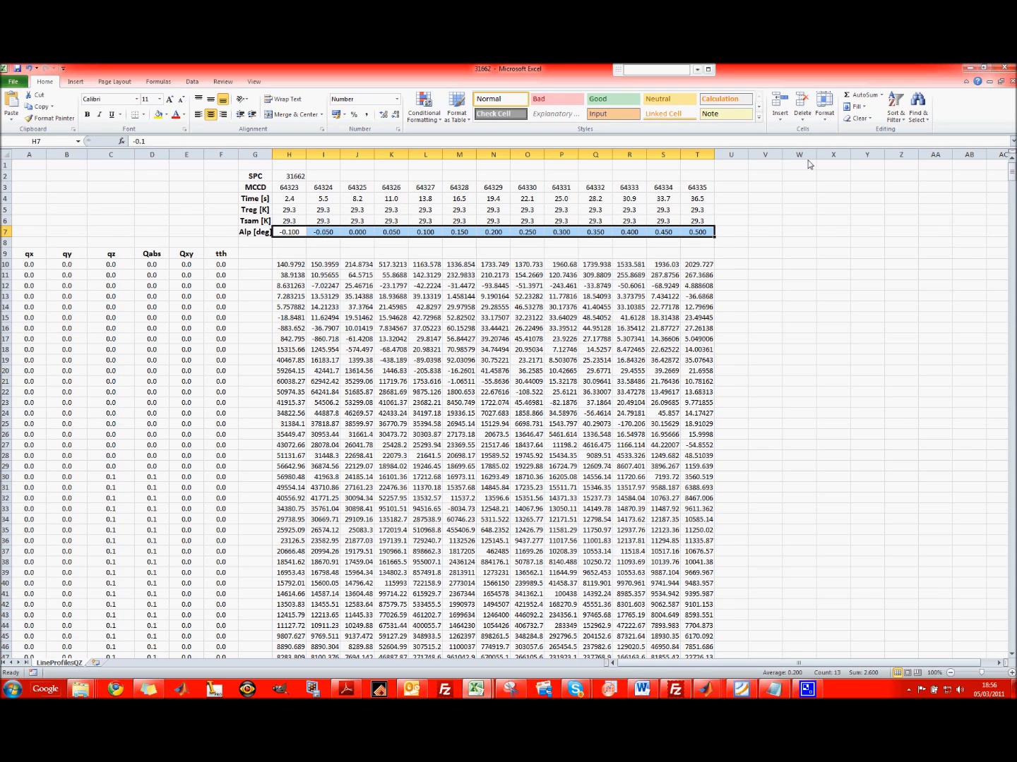
# Step: Close the 31662 workbook and minimize the Sampledatafilelist workbook
pyautogui.click(986, 67)
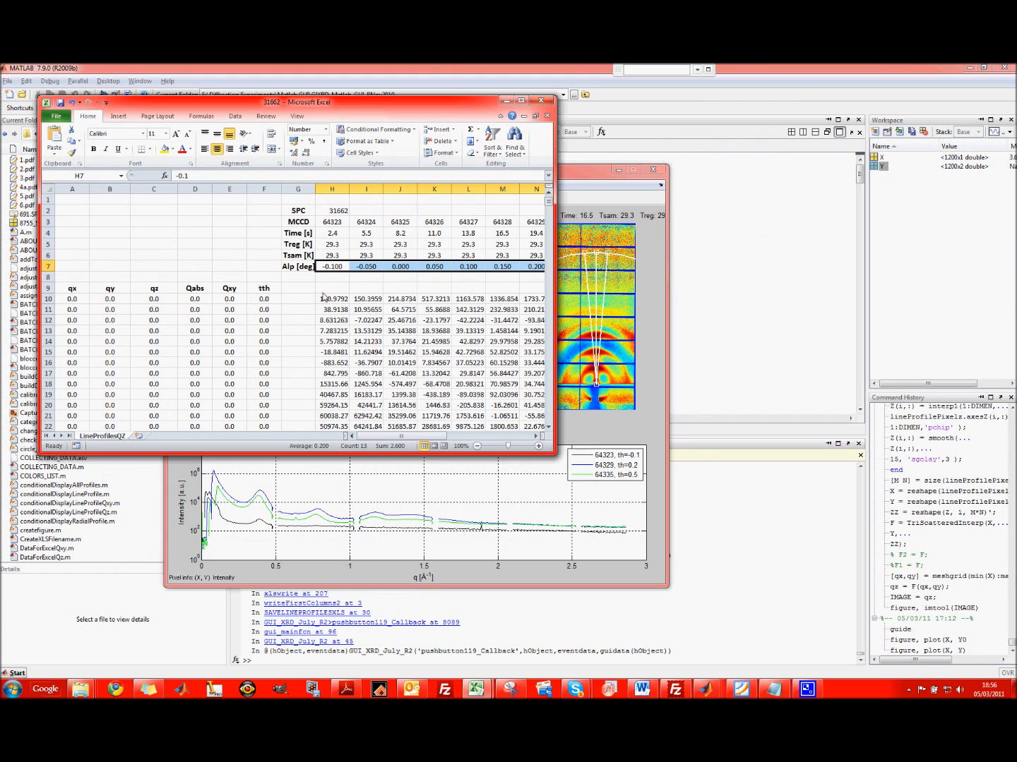
pyautogui.click(344, 280)
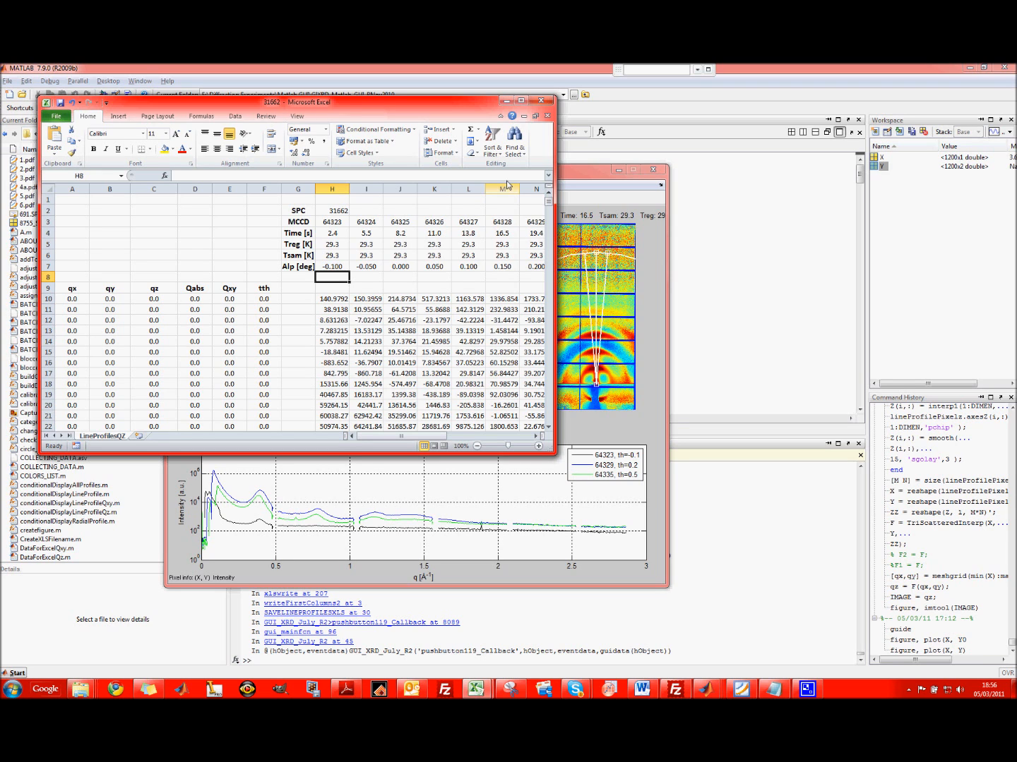
pyautogui.click(541, 102)
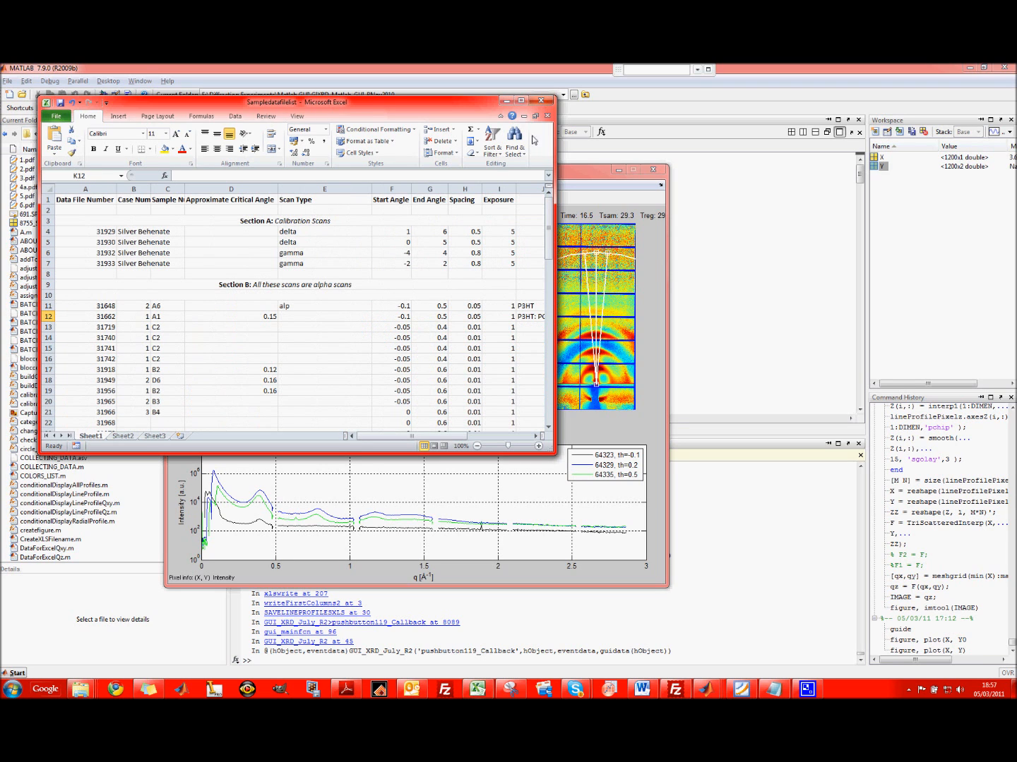
pyautogui.click(505, 104)
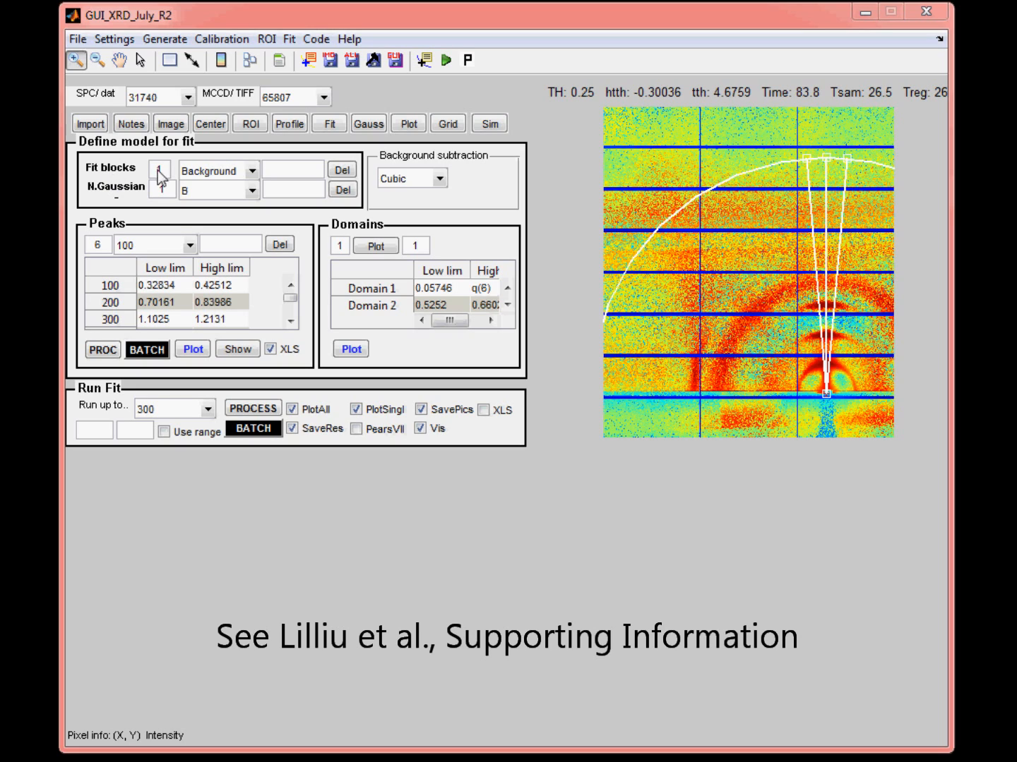
# Step: Set the number of fit blocks to 5 for scan 31740 and select the Background block
pyautogui.click(207, 174)
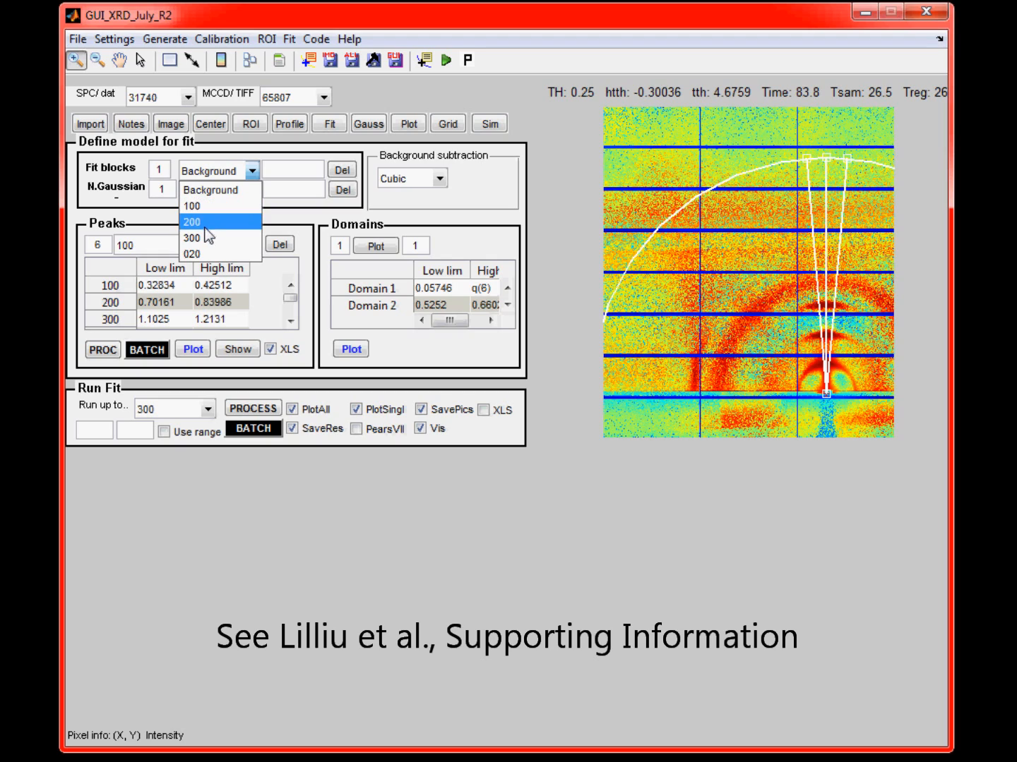
pyautogui.click(196, 191)
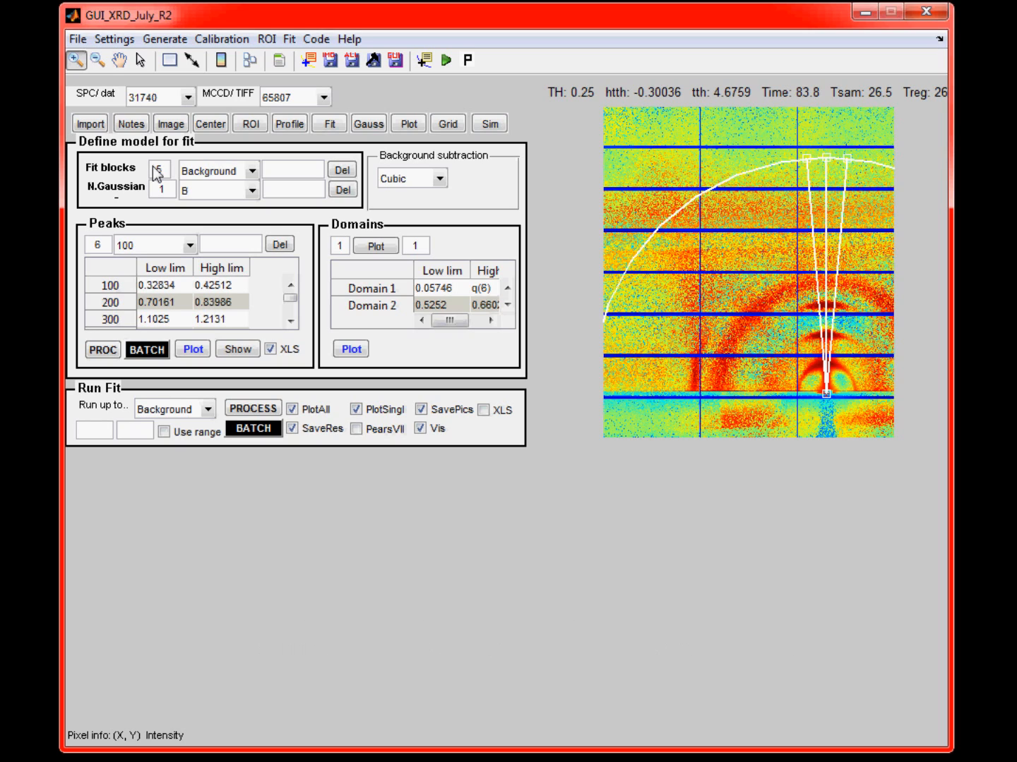
pyautogui.click(205, 171)
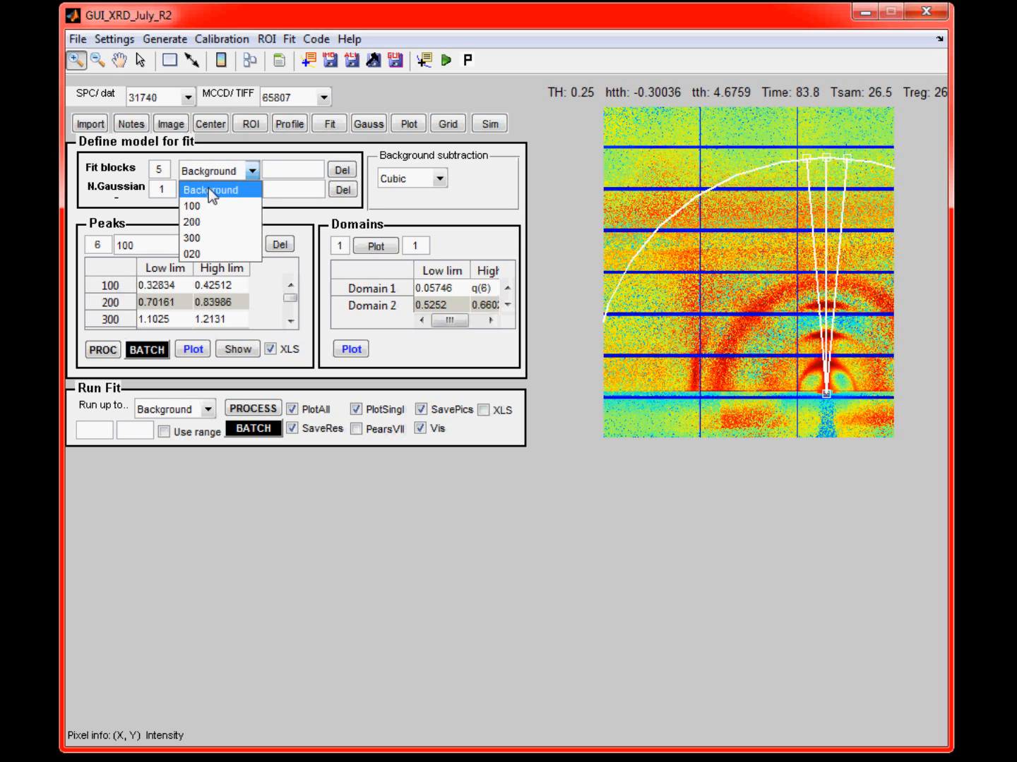
pyautogui.click(208, 187)
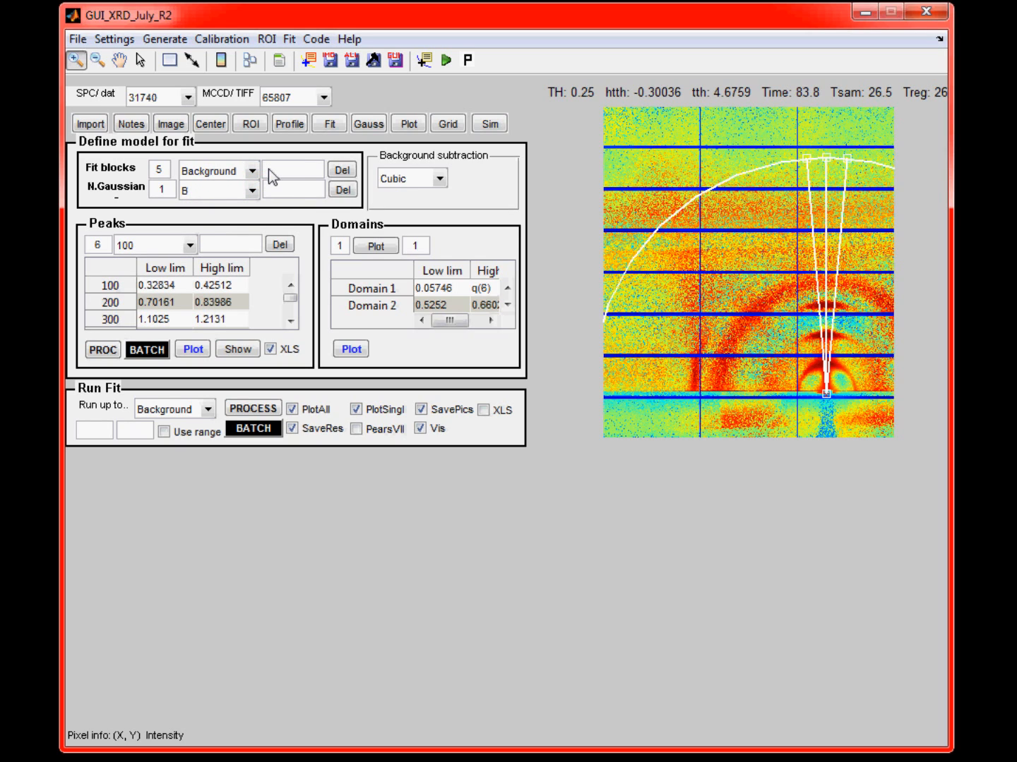
# Step: Name the single Gaussian of the Background fit block B
pyautogui.click(253, 191)
pyautogui.click(254, 193)
pyautogui.click(198, 191)
pyautogui.click(197, 190)
pyautogui.click(289, 185)
pyautogui.write('B')
# Step: View Gaussian B's table of low, center and high parameter values, and return to the fit model definition
pyautogui.click(369, 125)
pyautogui.click(206, 309)
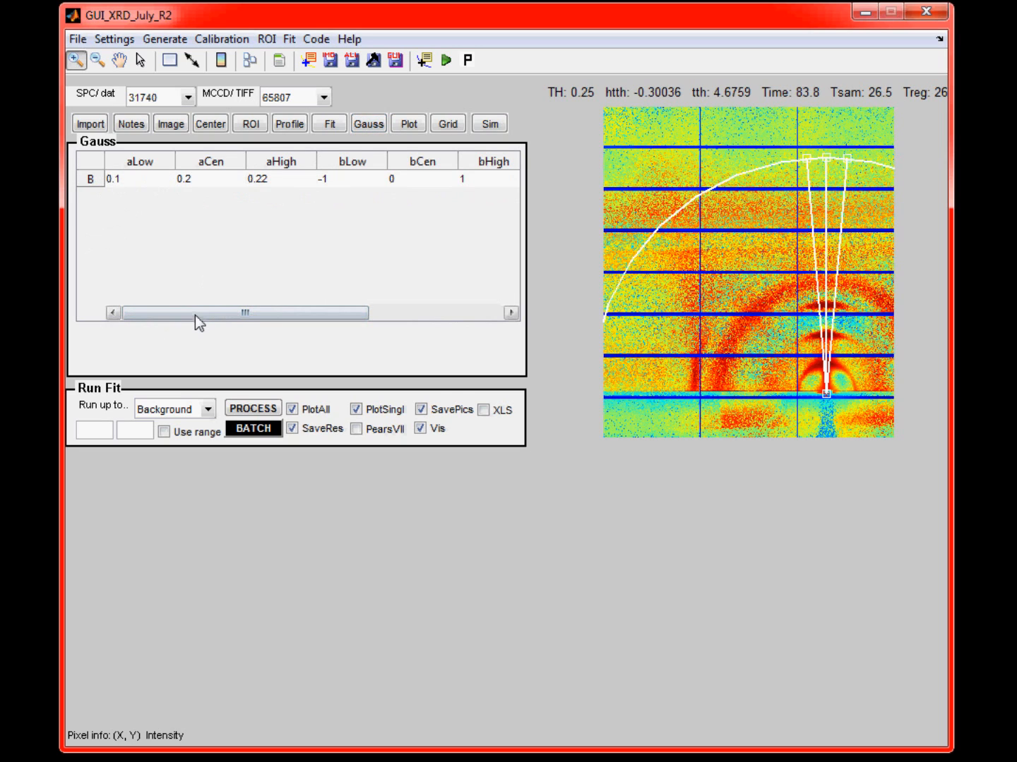
pyautogui.moveTo(195, 314); pyautogui.dragTo(289, 174)
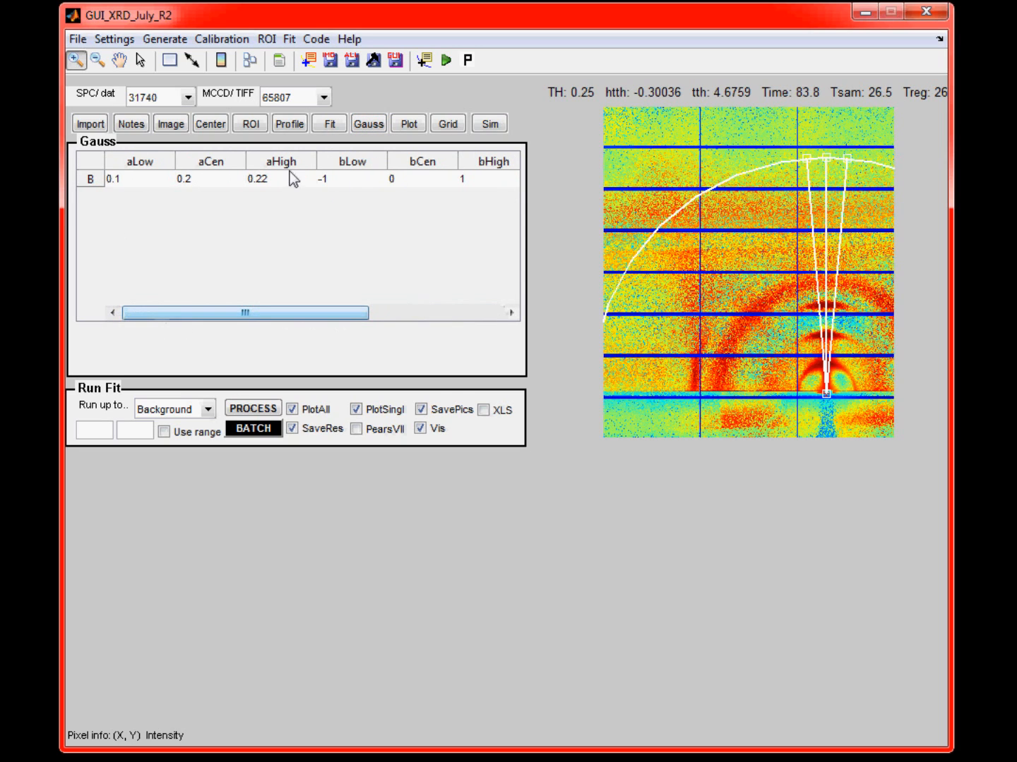
pyautogui.click(329, 125)
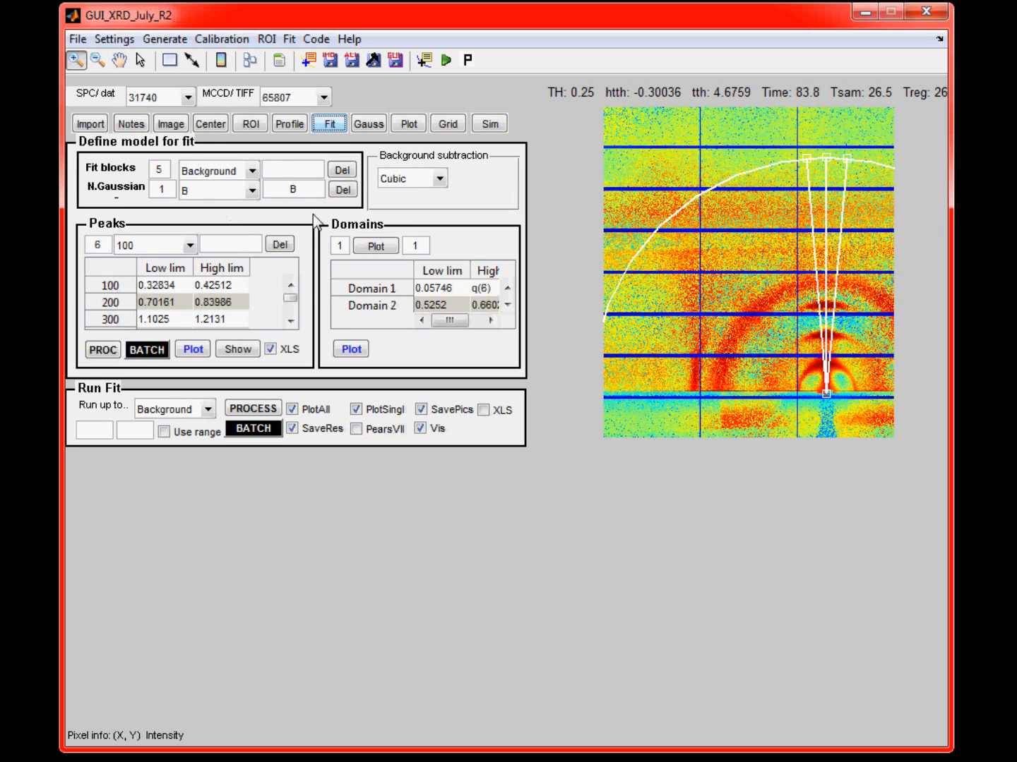
# Step: Plot the fit domains on the Qz line profile of image 65807, magnify its low-intensity part, and return to the fit settings
pyautogui.click(390, 248)
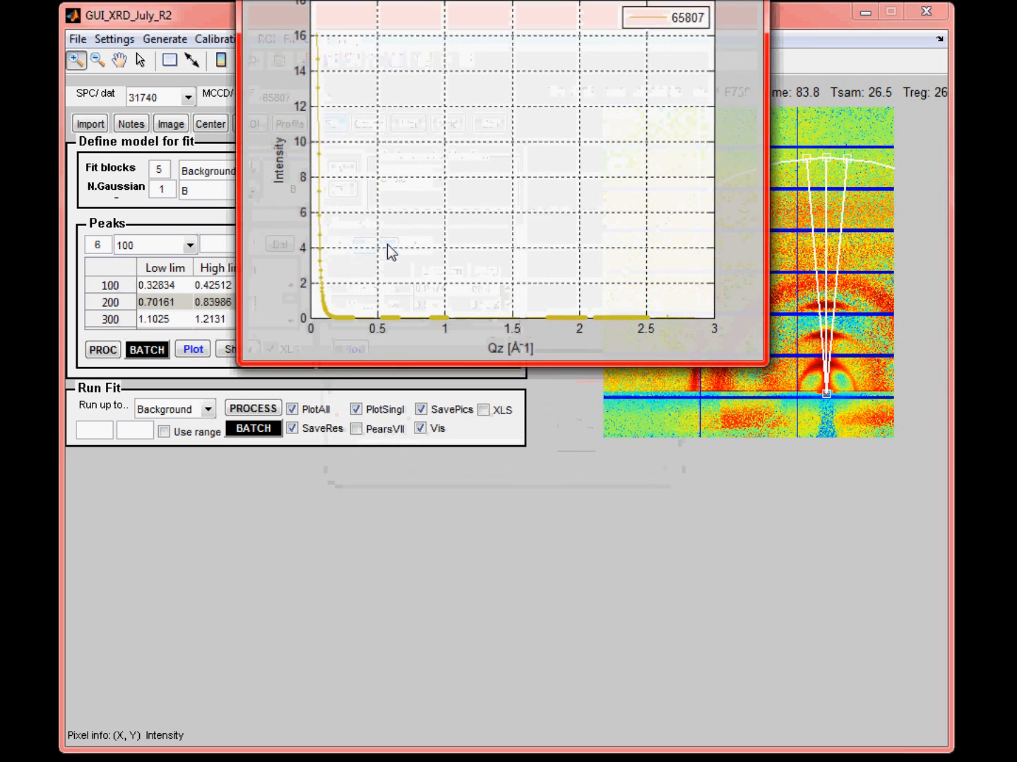
pyautogui.moveTo(499, 0); pyautogui.dragTo(499, 91)
pyautogui.click(376, 121)
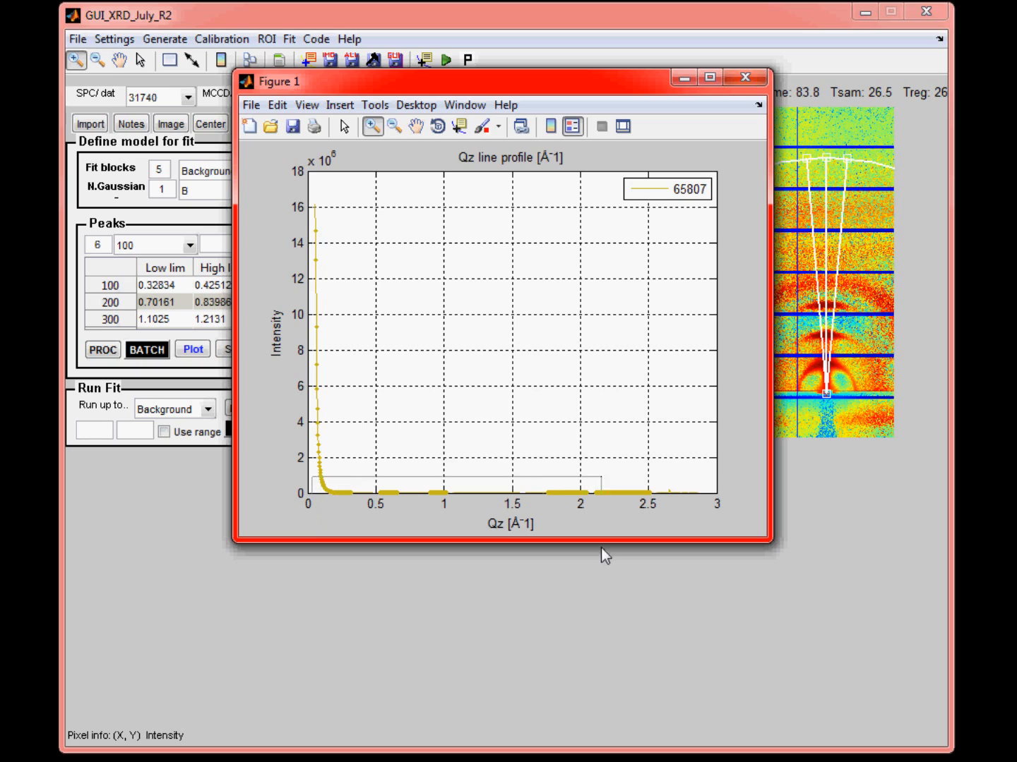
pyautogui.moveTo(313, 477); pyautogui.dragTo(663, 545)
pyautogui.doubleClick(512, 446)
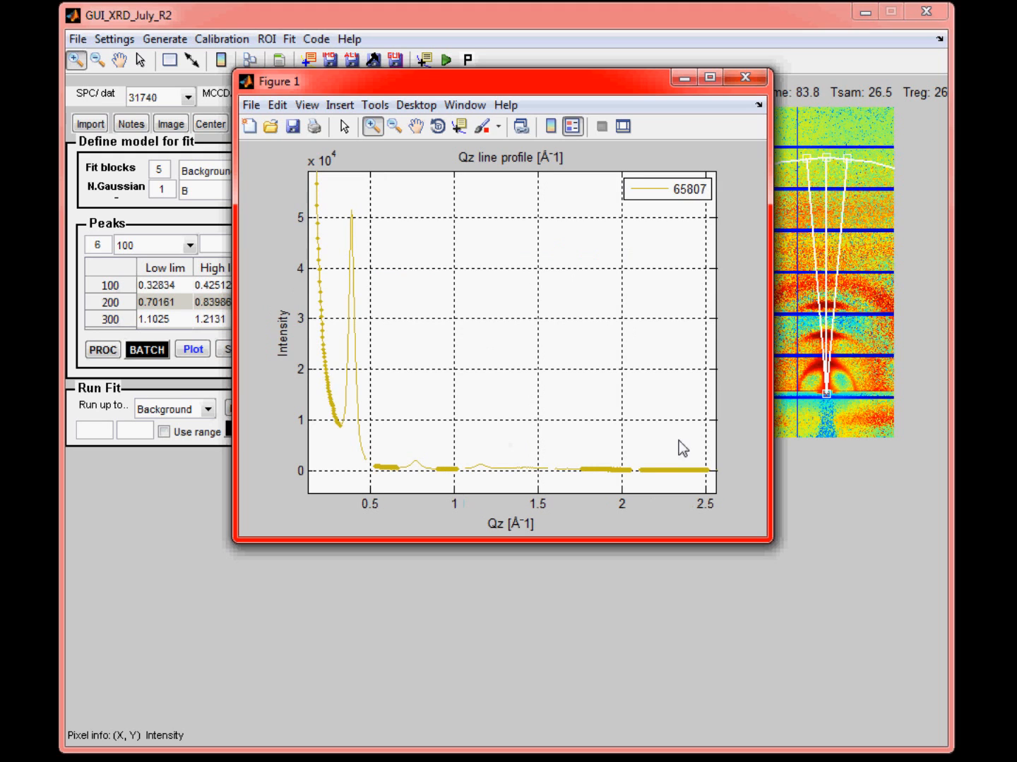
pyautogui.hotkey('alt', 'Tab')
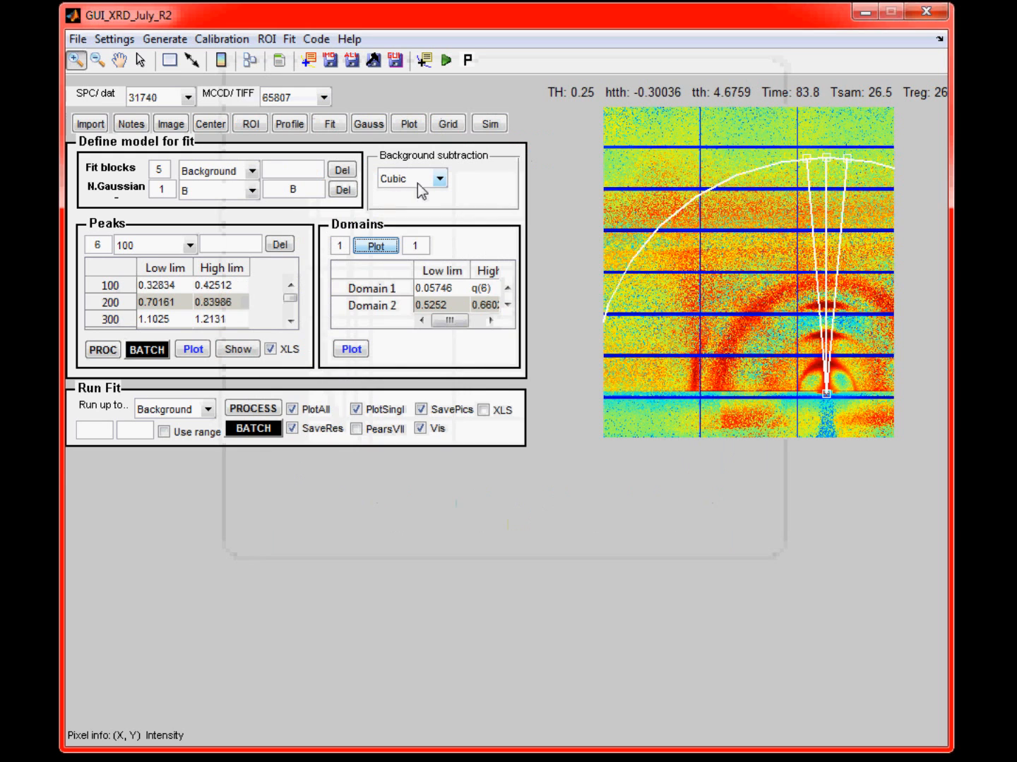
# Step: Review the background subtraction methods and keep Cubic
pyautogui.click(409, 180)
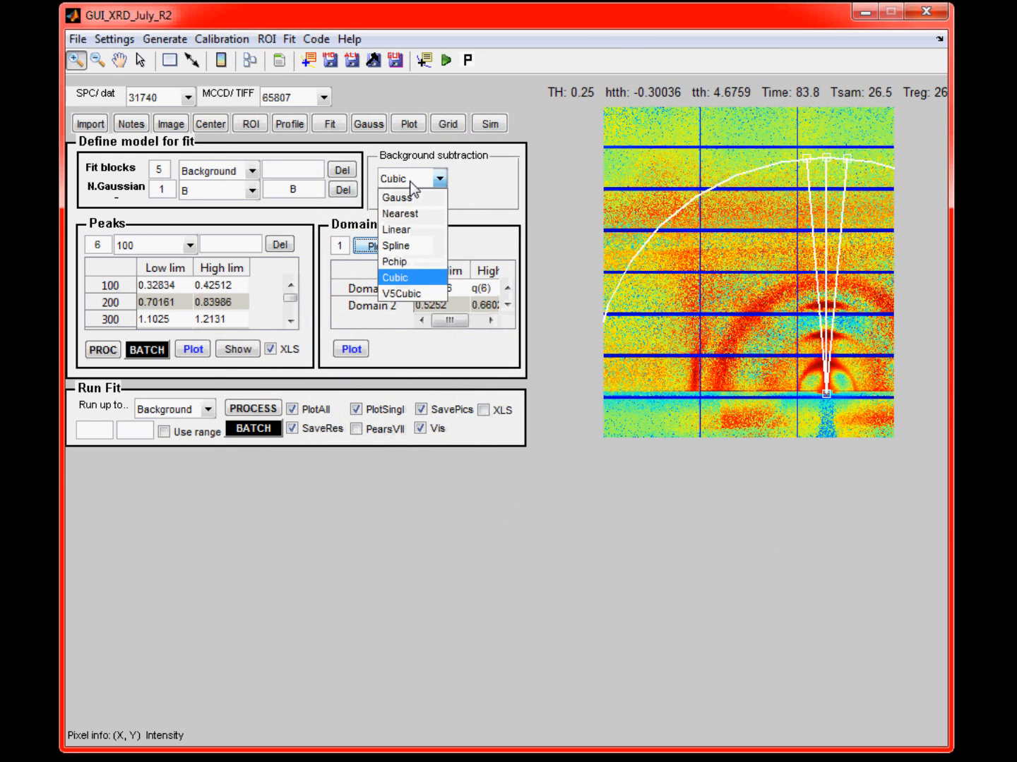
pyautogui.click(411, 182)
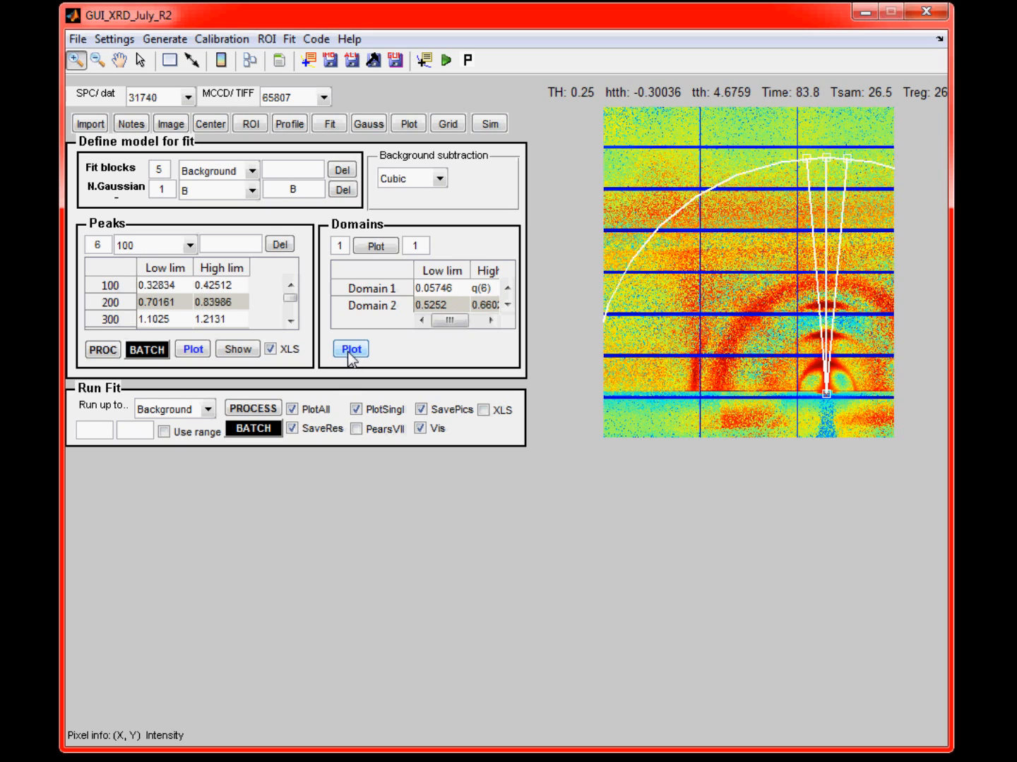
pyautogui.click(291, 125)
pyautogui.click(149, 312)
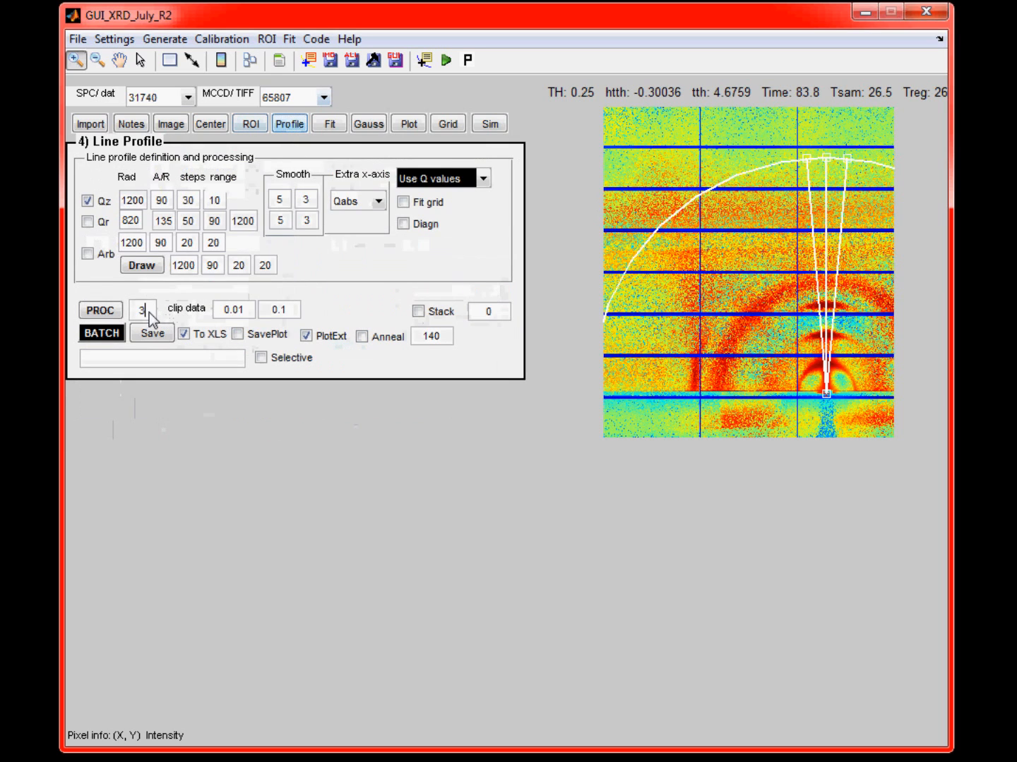
pyautogui.click(369, 124)
pyautogui.click(408, 124)
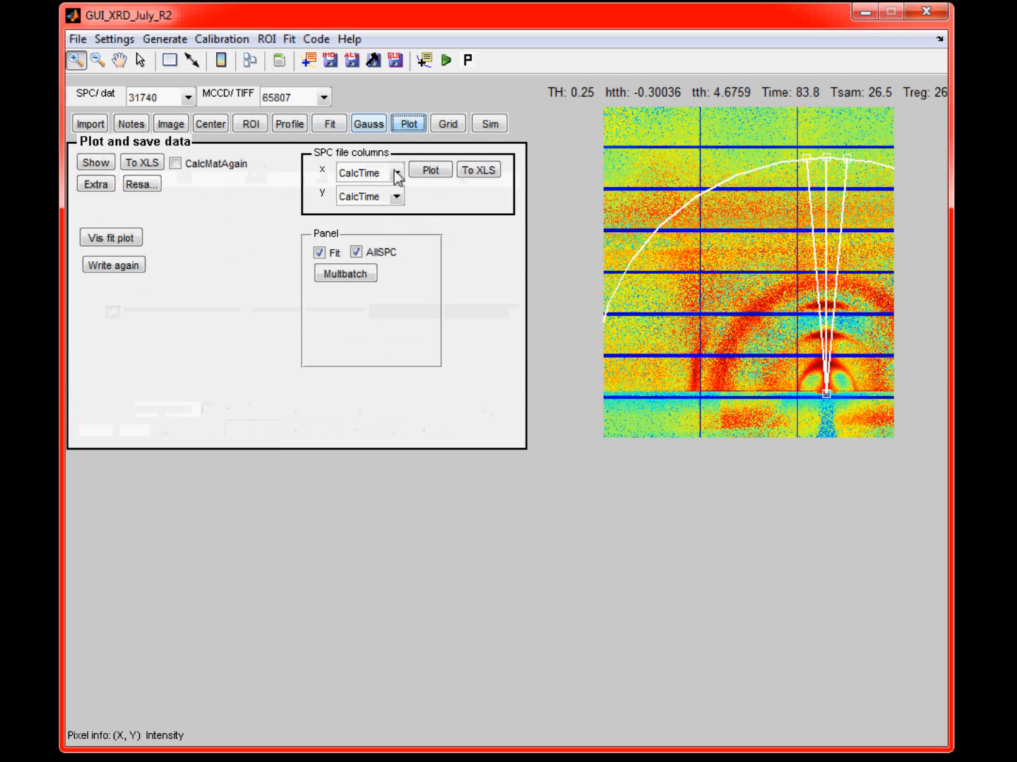
pyautogui.click(368, 123)
pyautogui.click(333, 124)
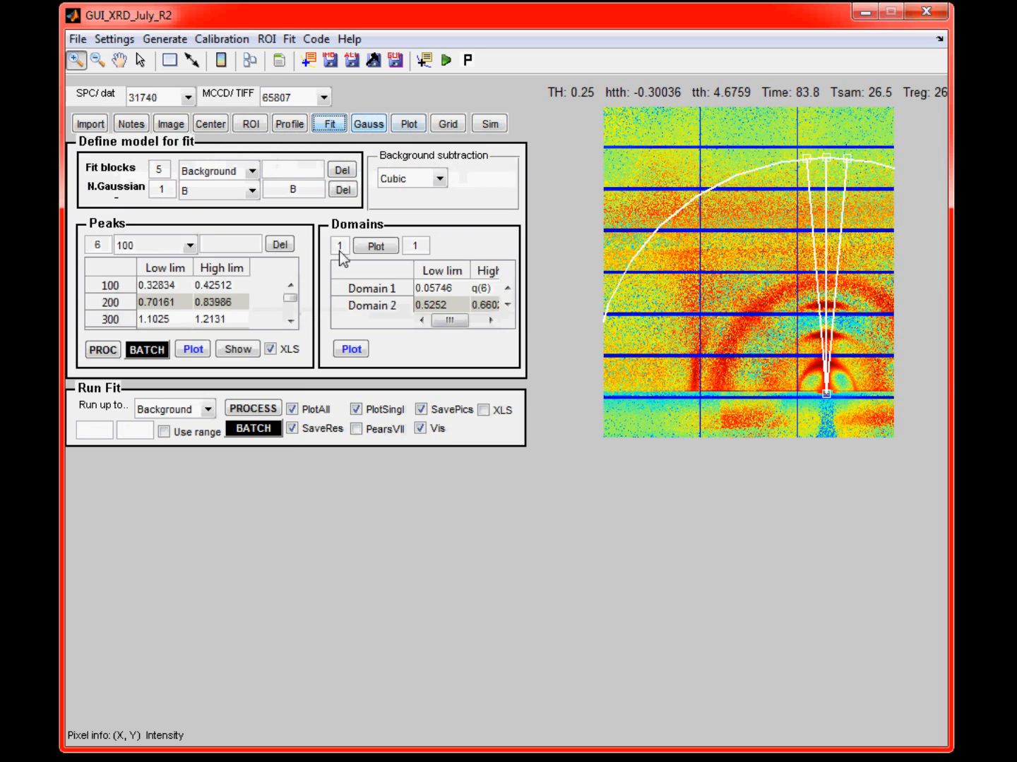
# Step: Plot the line profiles for the domains, pick Domain 1's left limit at q about 0.073, and close the figure
pyautogui.click(352, 350)
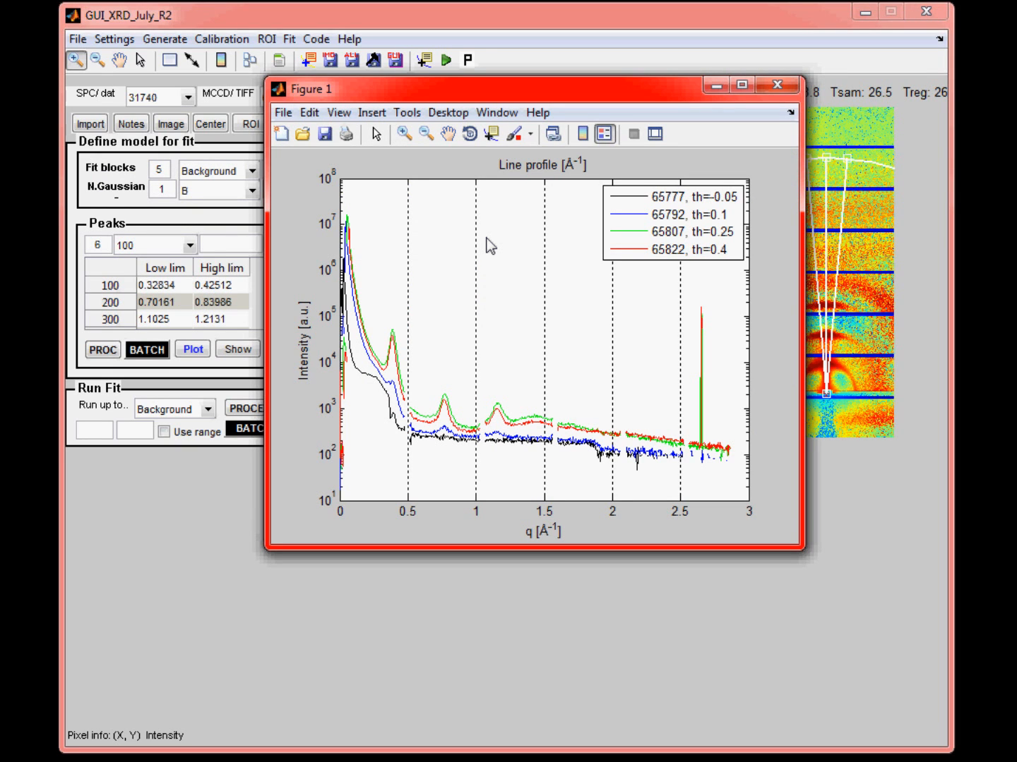
pyautogui.rightClick(410, 297)
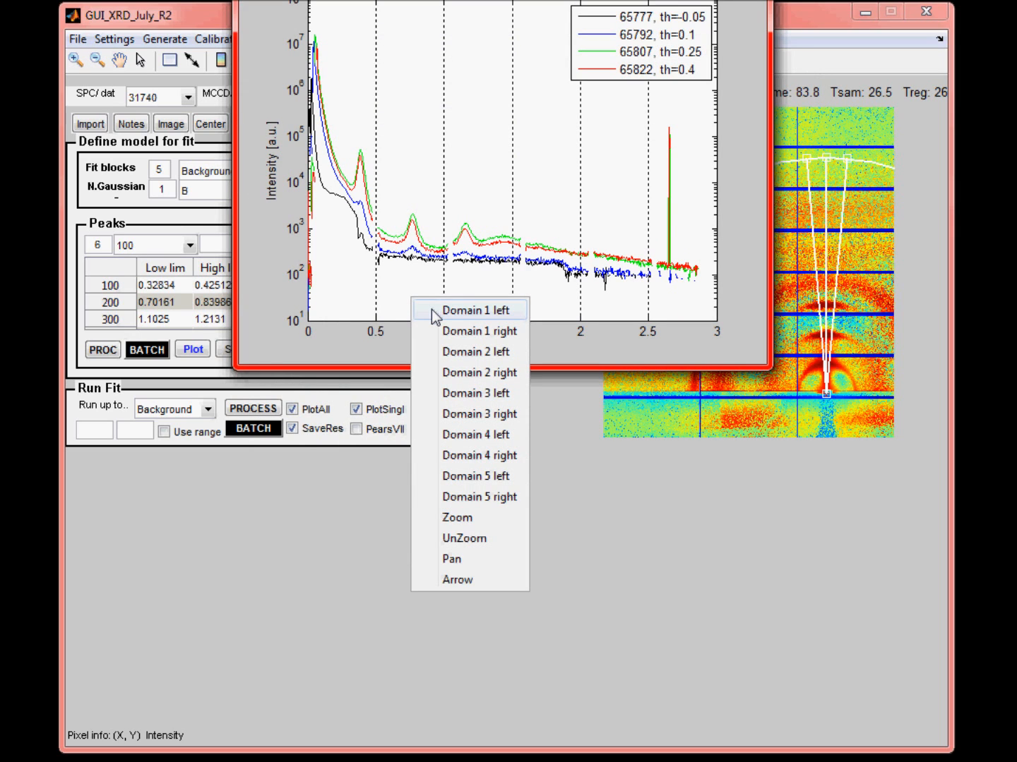
pyautogui.click(454, 314)
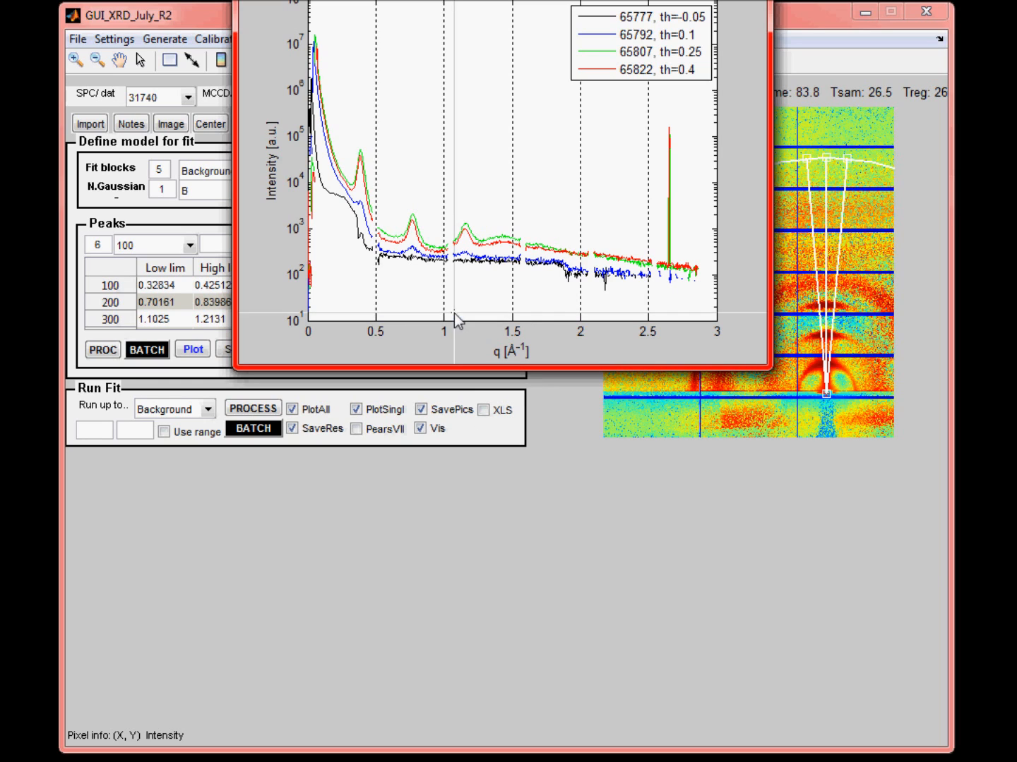
pyautogui.click(319, 172)
pyautogui.rightClick(411, 137)
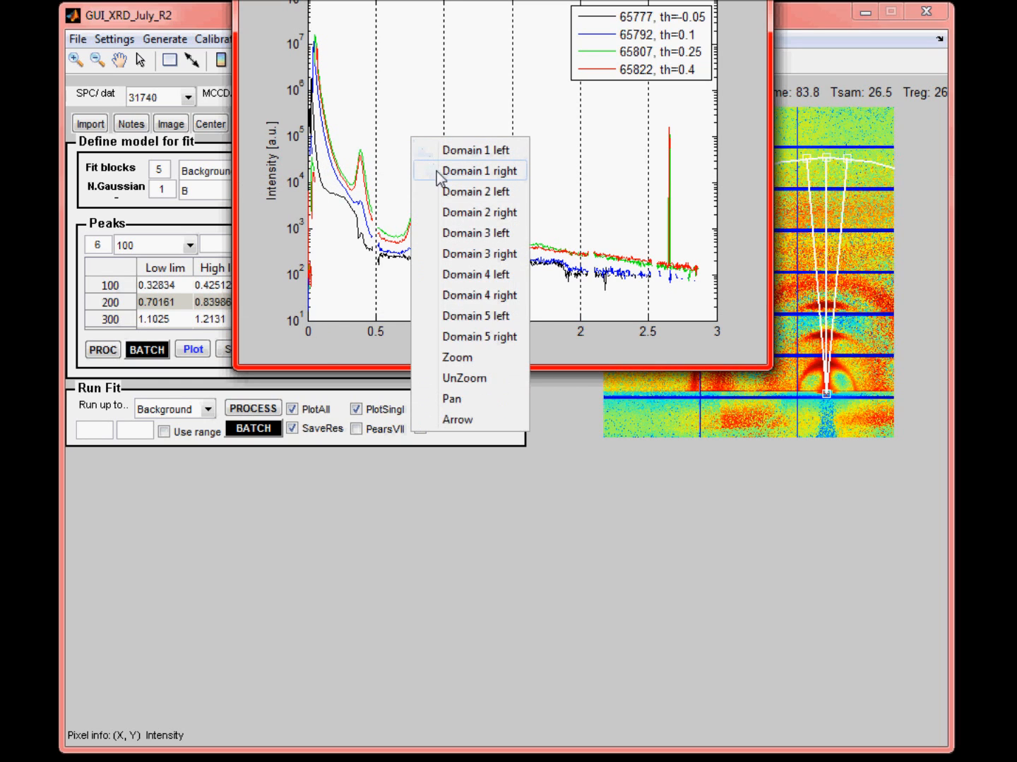
pyautogui.click(436, 171)
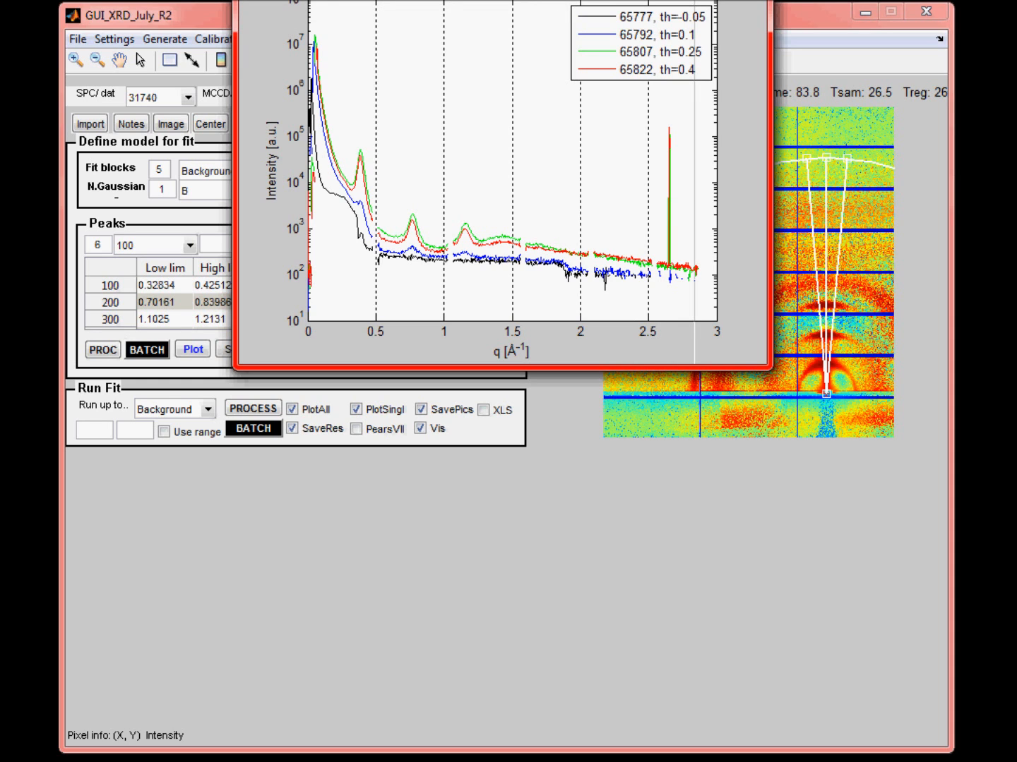
pyautogui.click(746, 0)
# Step: Enter 0.52520 as Domain 2's low limit and open Domain 1's high limit for editing
pyautogui.click(443, 292)
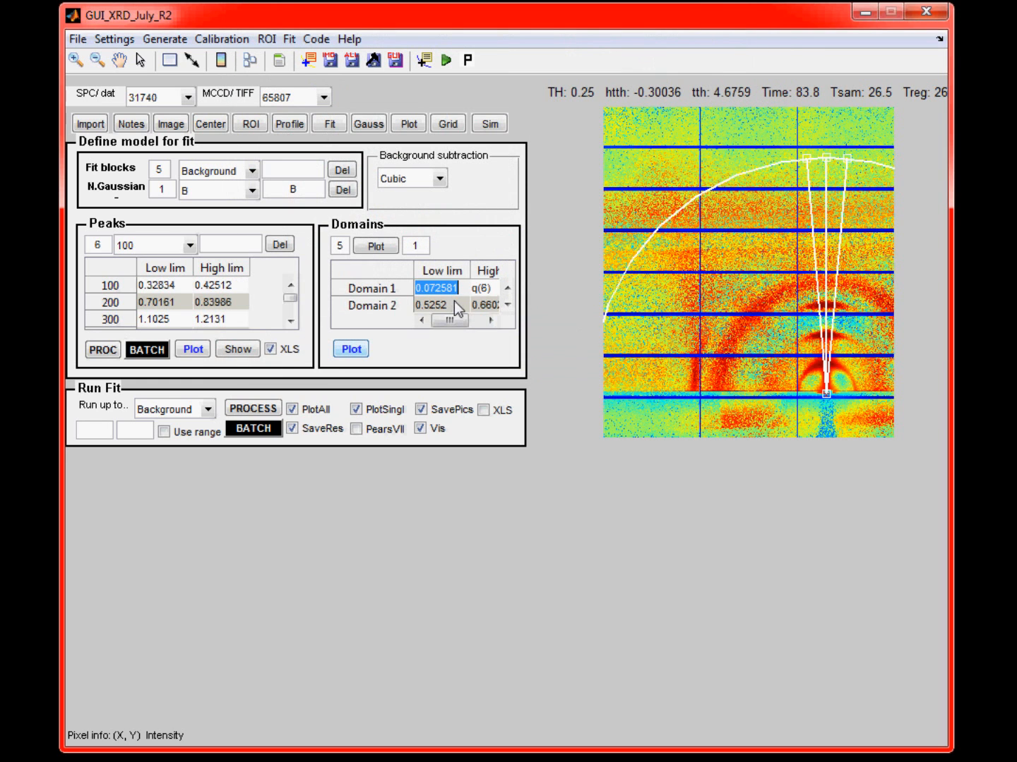
pyautogui.click(453, 310)
pyautogui.write('0')
pyautogui.press('Return')
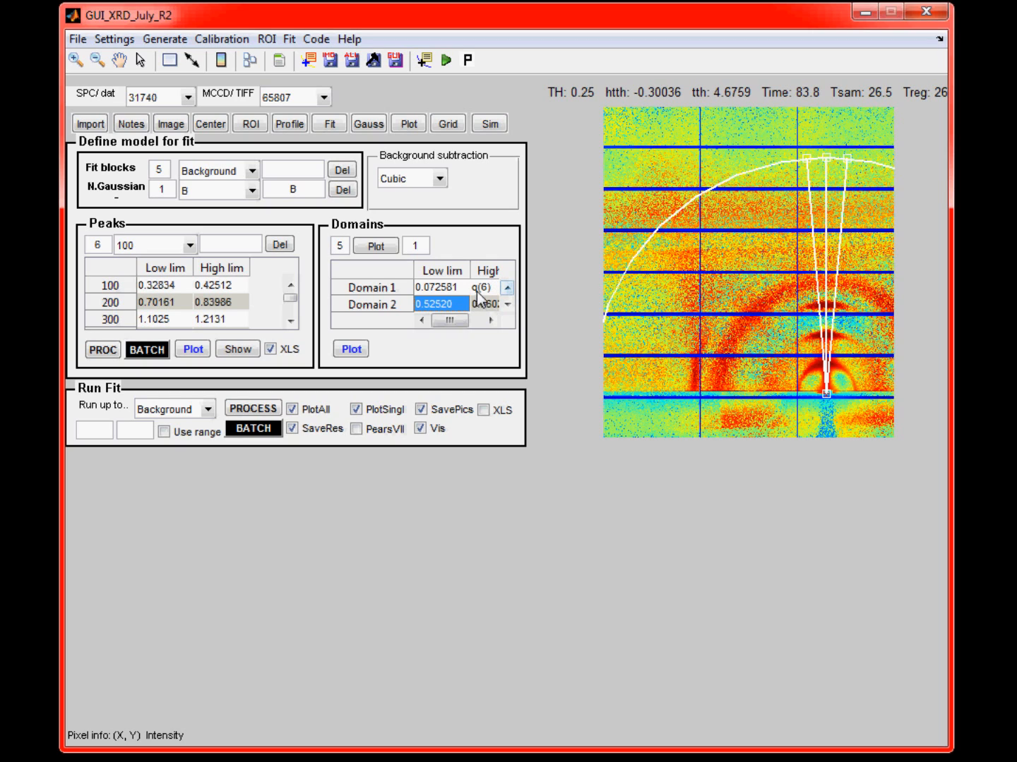
pyautogui.doubleClick(476, 287)
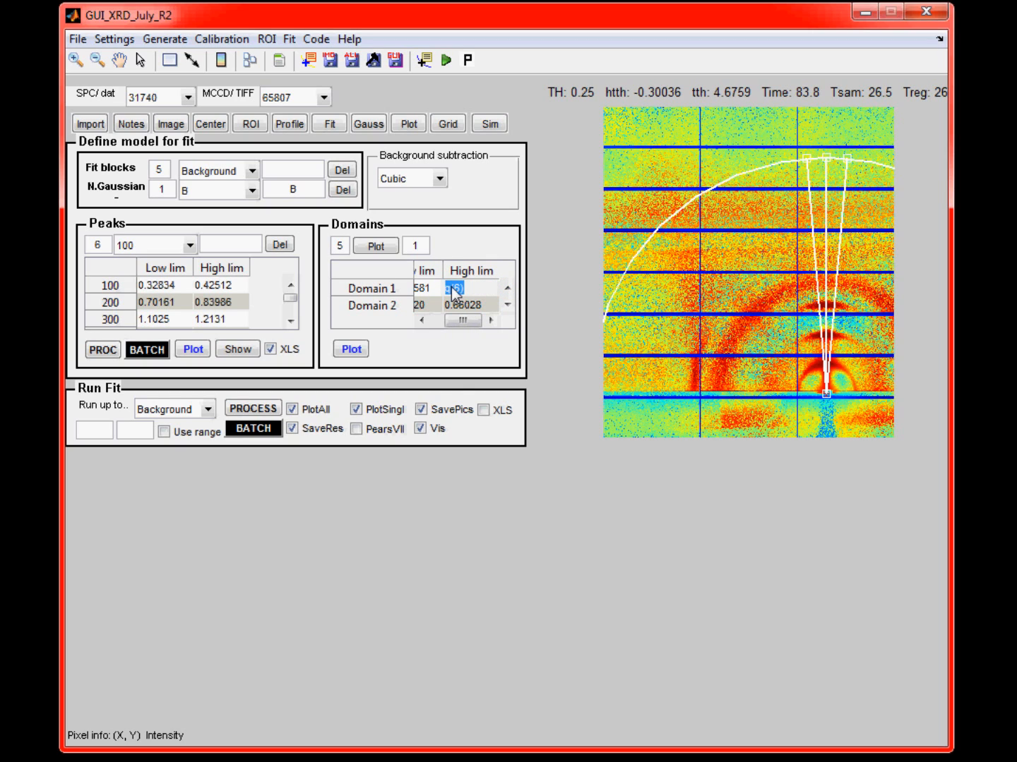
# Step: Examine the low and high limits of all peaks in the peaks table, from 100 through PCBM and 020 to min
pyautogui.click(290, 322)
pyautogui.click(289, 322)
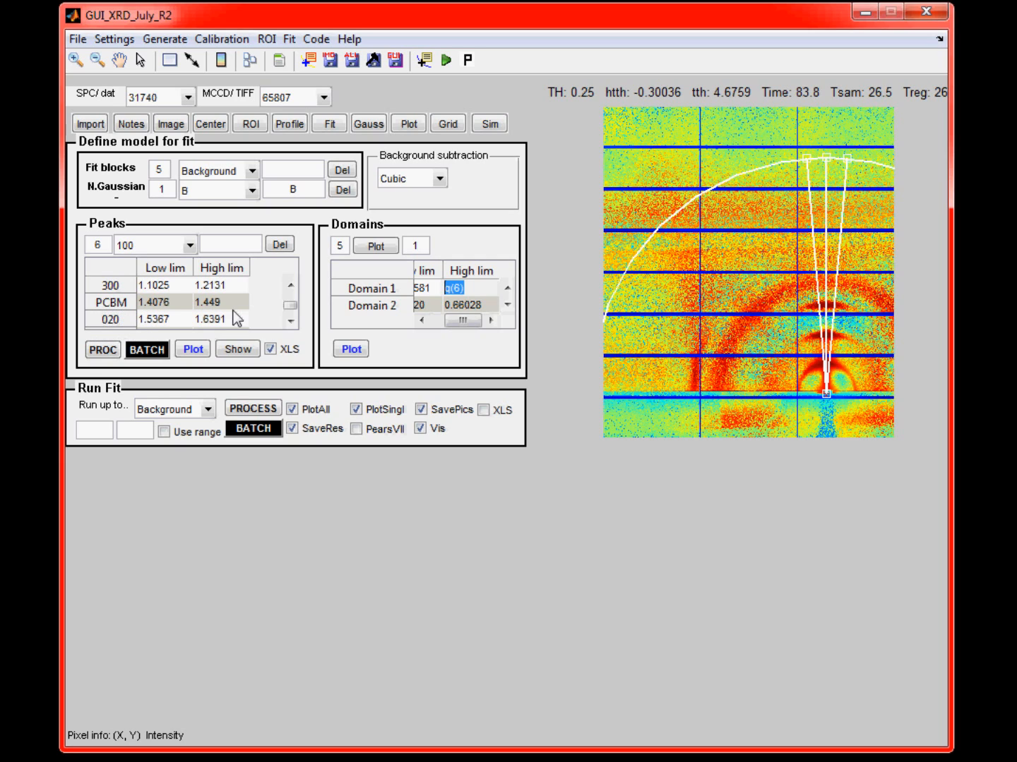
pyautogui.click(290, 285)
pyautogui.click(291, 285)
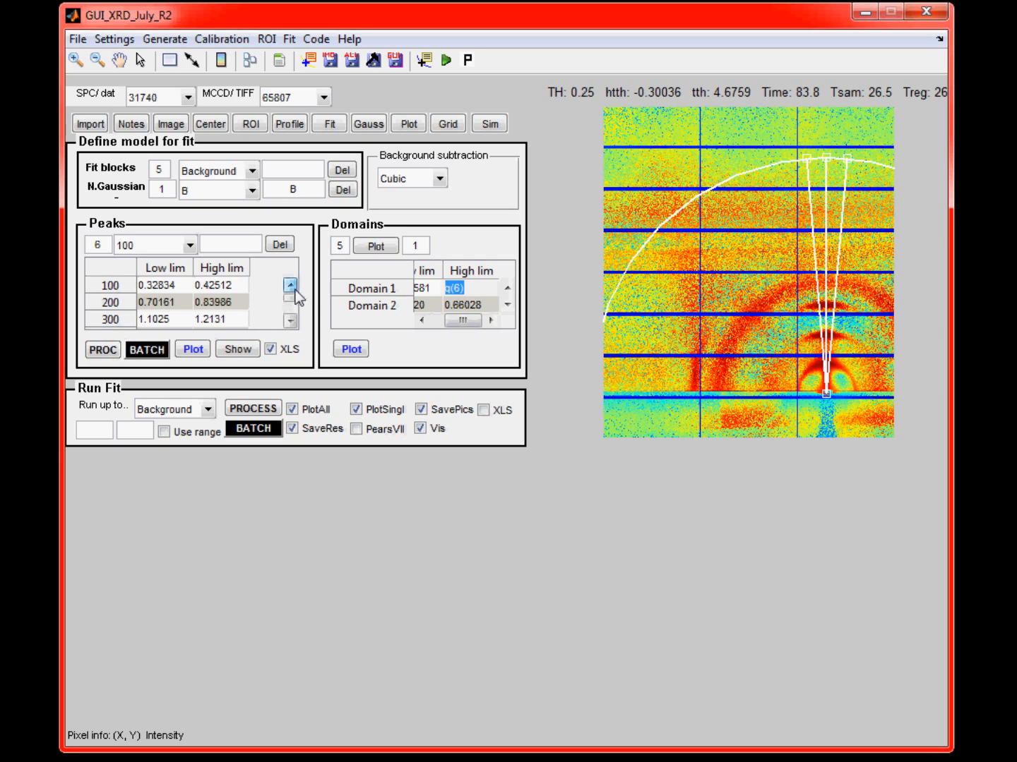
pyautogui.click(467, 291)
pyautogui.click(196, 348)
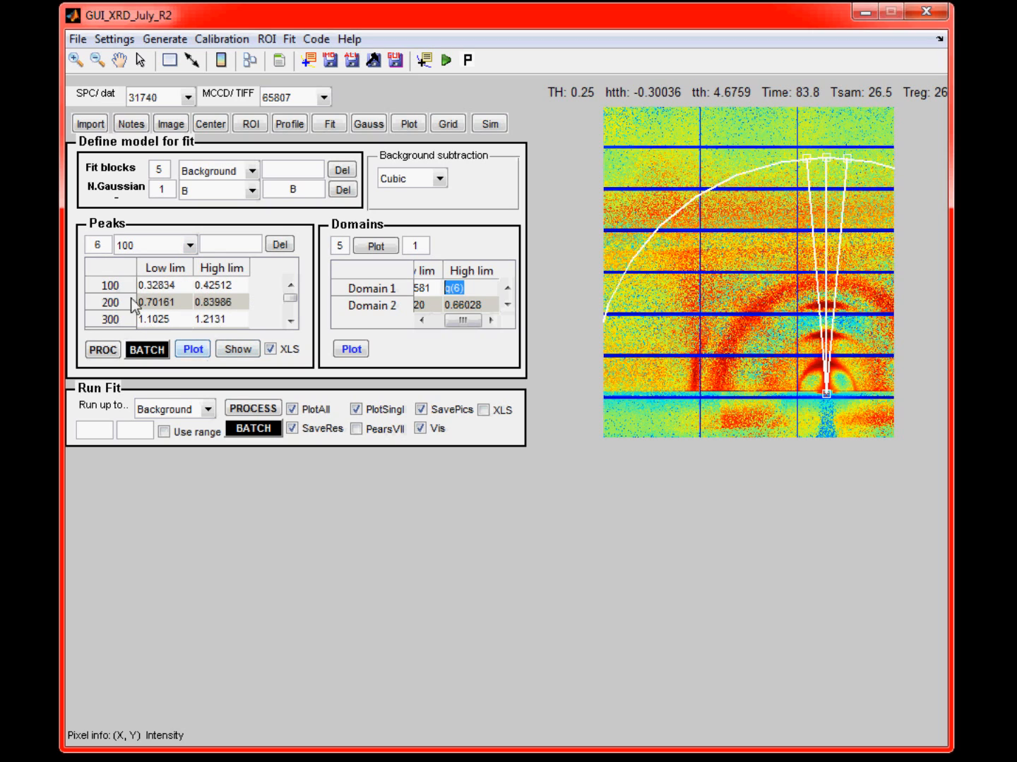
pyautogui.click(106, 350)
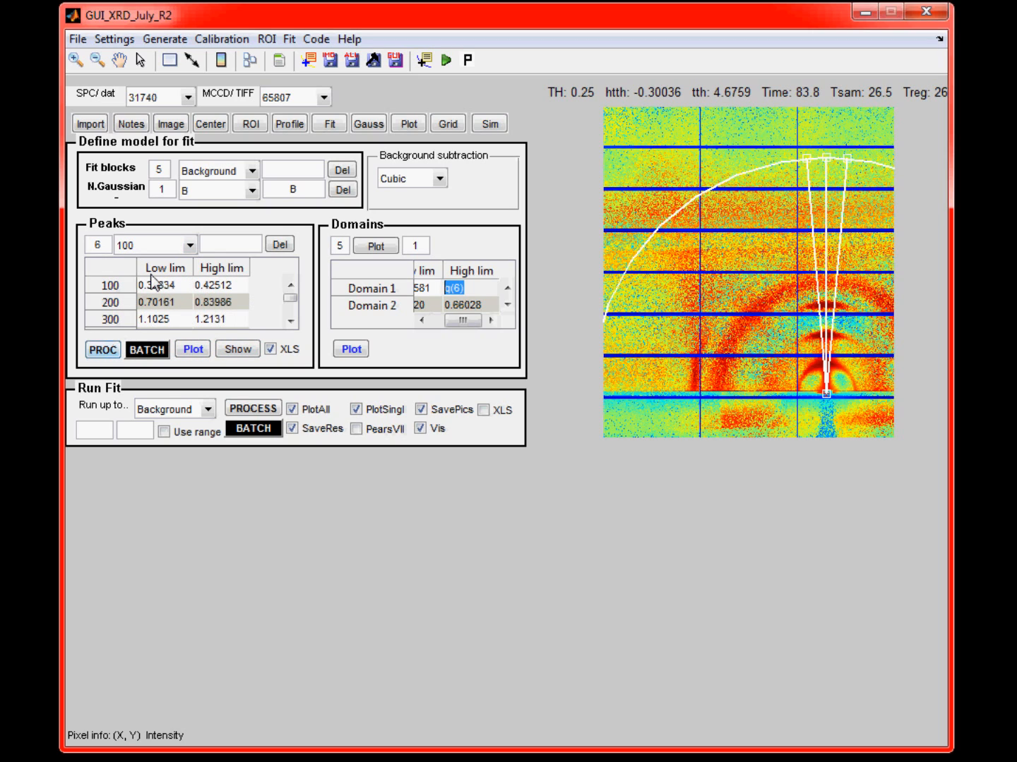
pyautogui.click(280, 315)
pyautogui.click(290, 321)
pyautogui.click(291, 322)
pyautogui.click(291, 322)
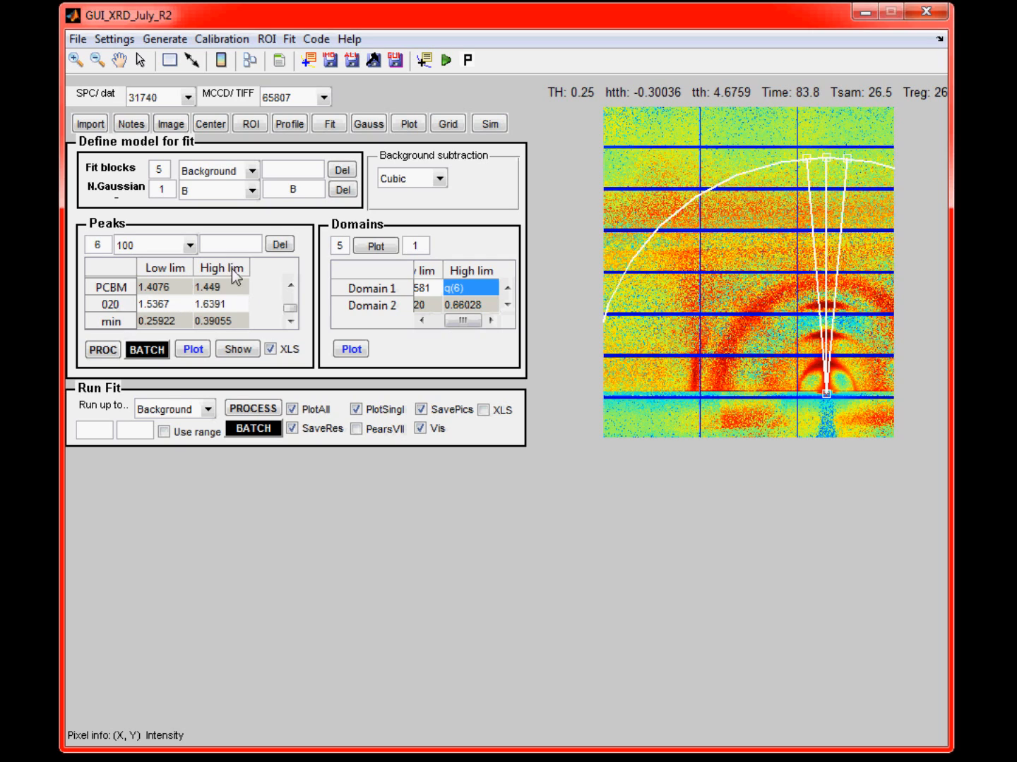
pyautogui.click(291, 284)
pyautogui.click(291, 283)
pyautogui.click(291, 284)
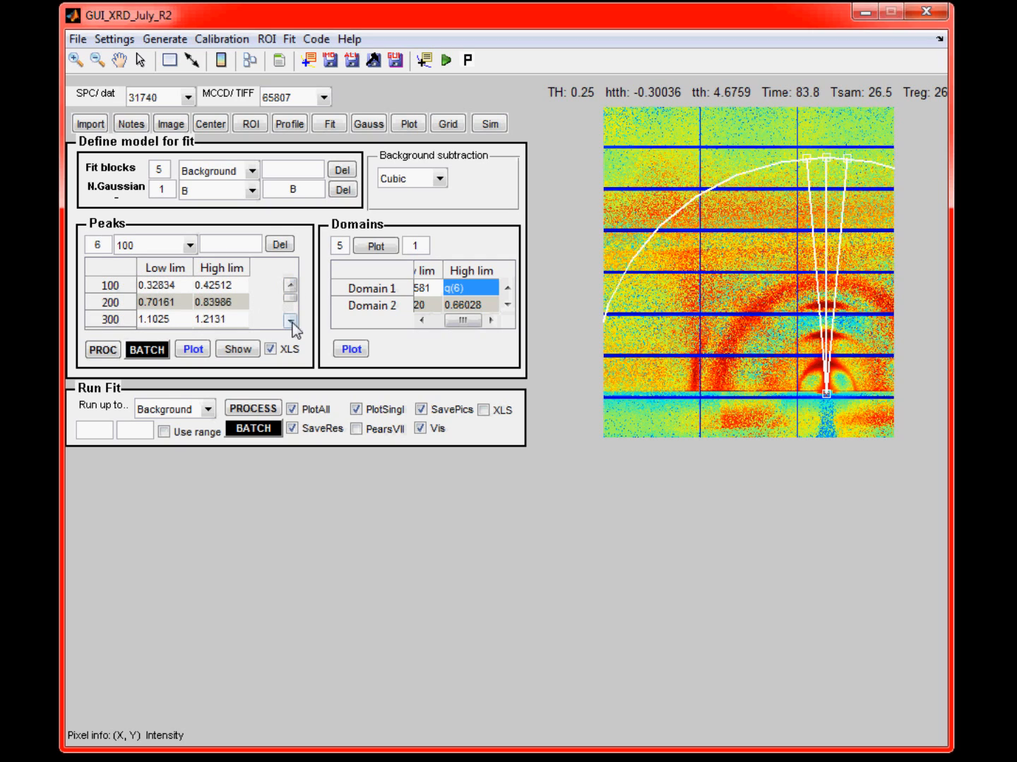
pyautogui.click(292, 323)
pyautogui.click(291, 324)
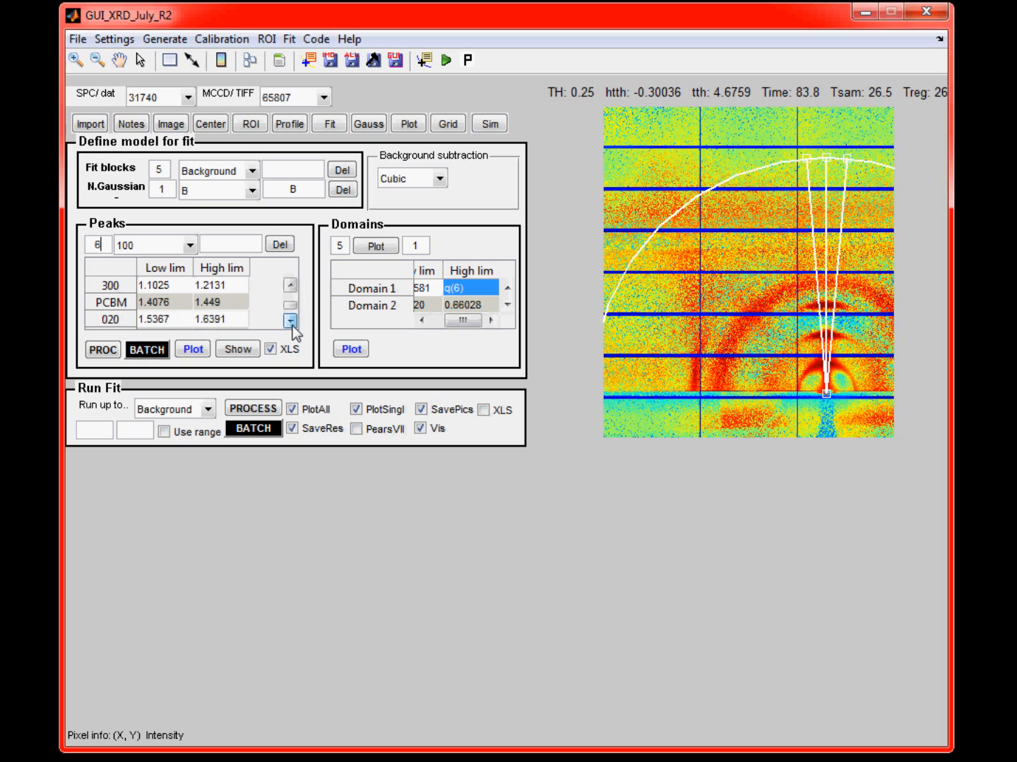
# Step: Plot the line profiles for the peaks, try picking the right limit of peak 100, and close the figure
pyautogui.click(195, 353)
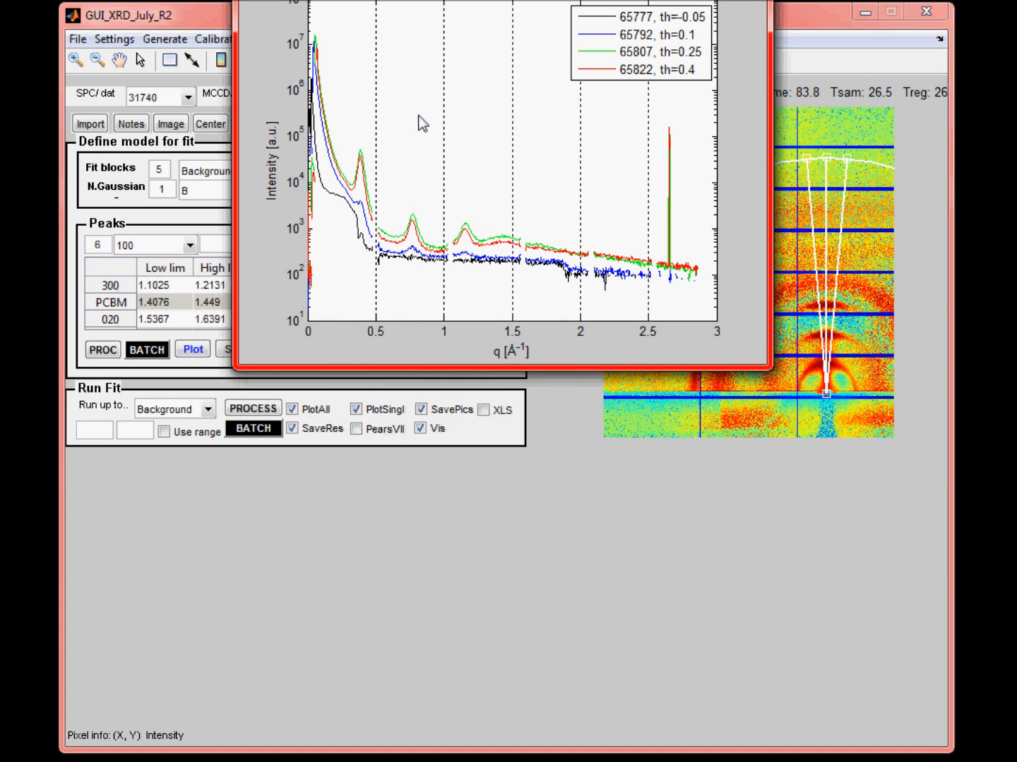
pyautogui.rightClick(389, 113)
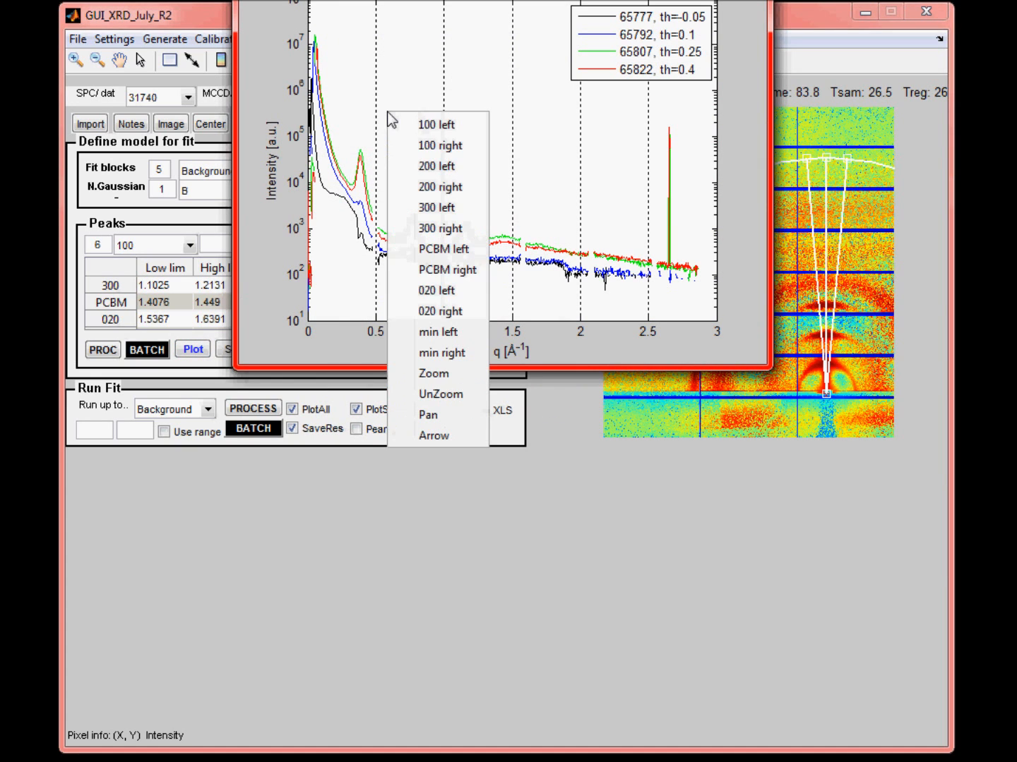
pyautogui.click(439, 145)
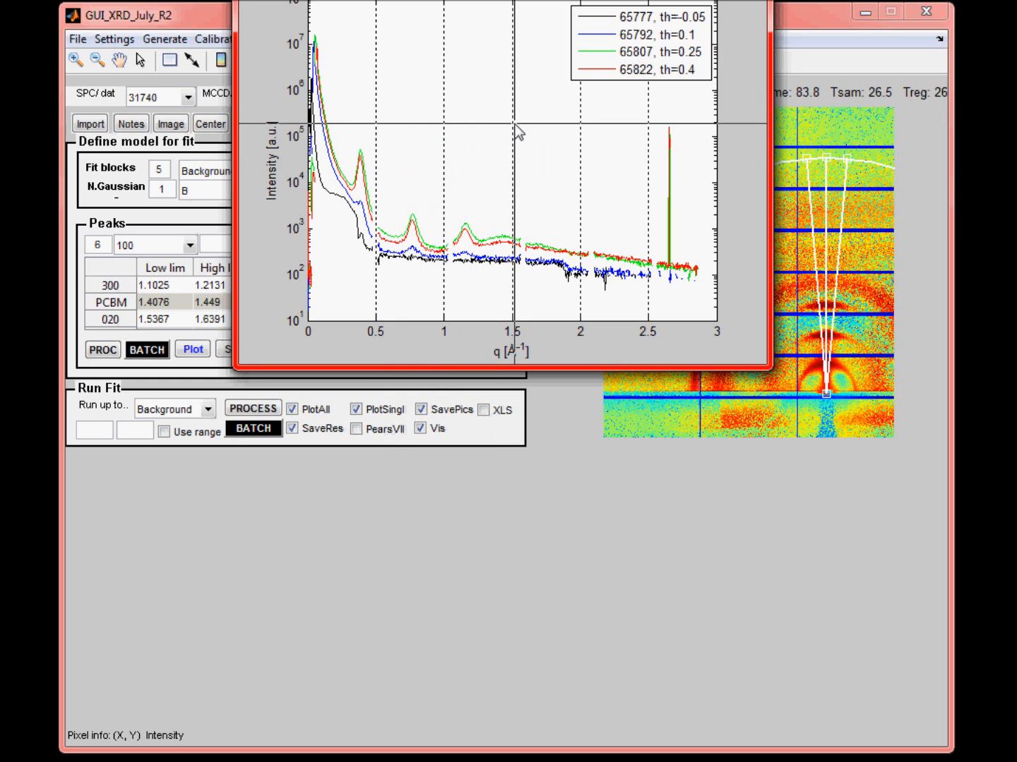
pyautogui.click(270, 370)
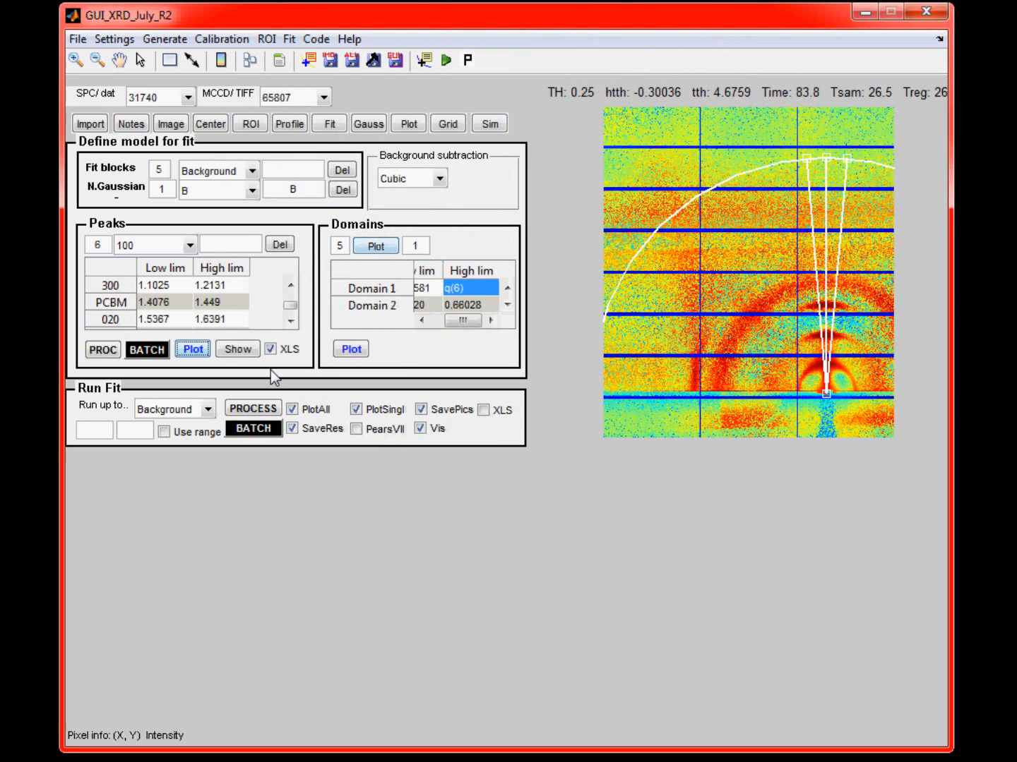
# Step: Check the min peak's limits and where the peaks rule is defined, and process the peaks of image 65807
pyautogui.click(290, 321)
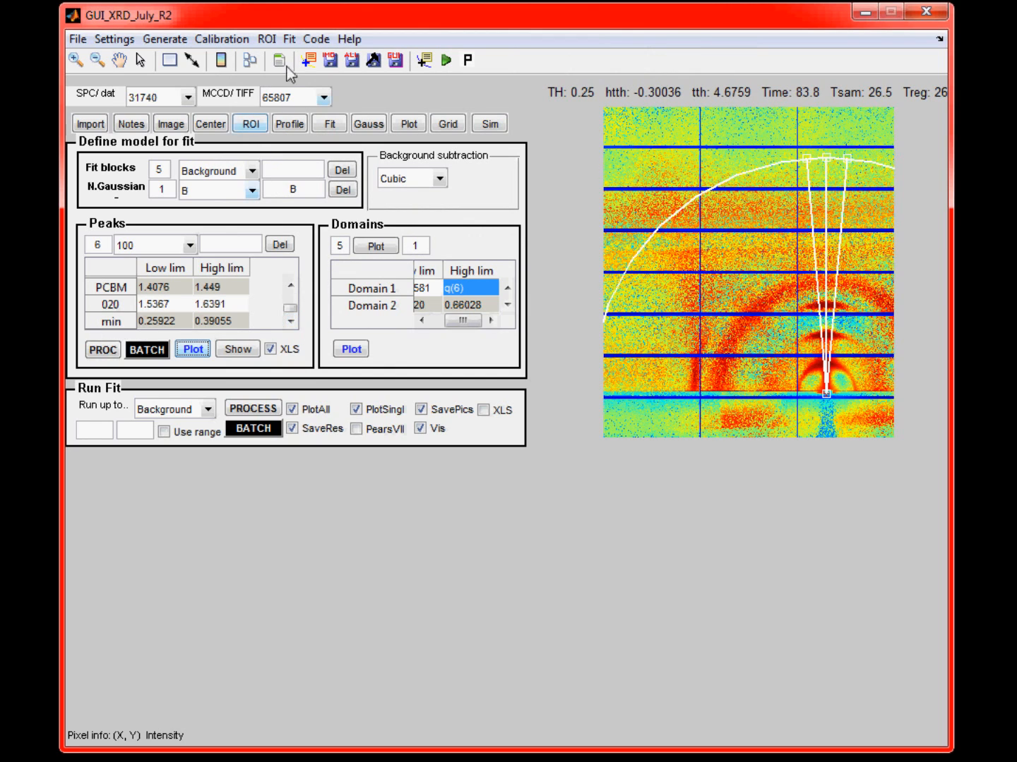
pyautogui.click(315, 39)
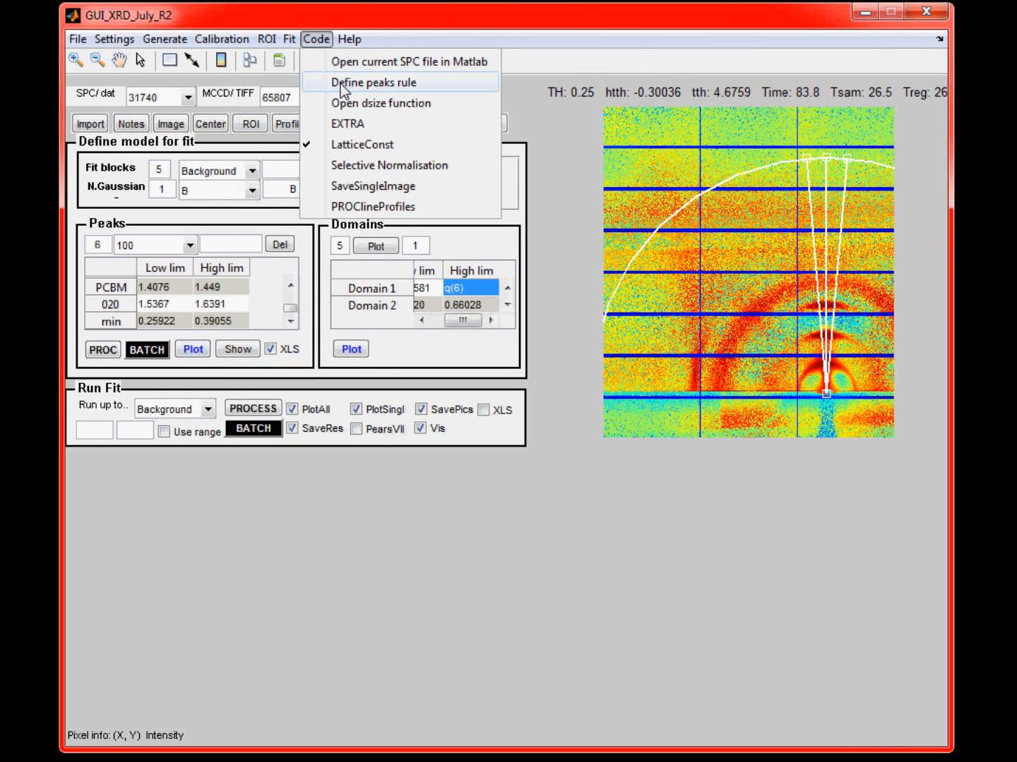
pyautogui.click(311, 261)
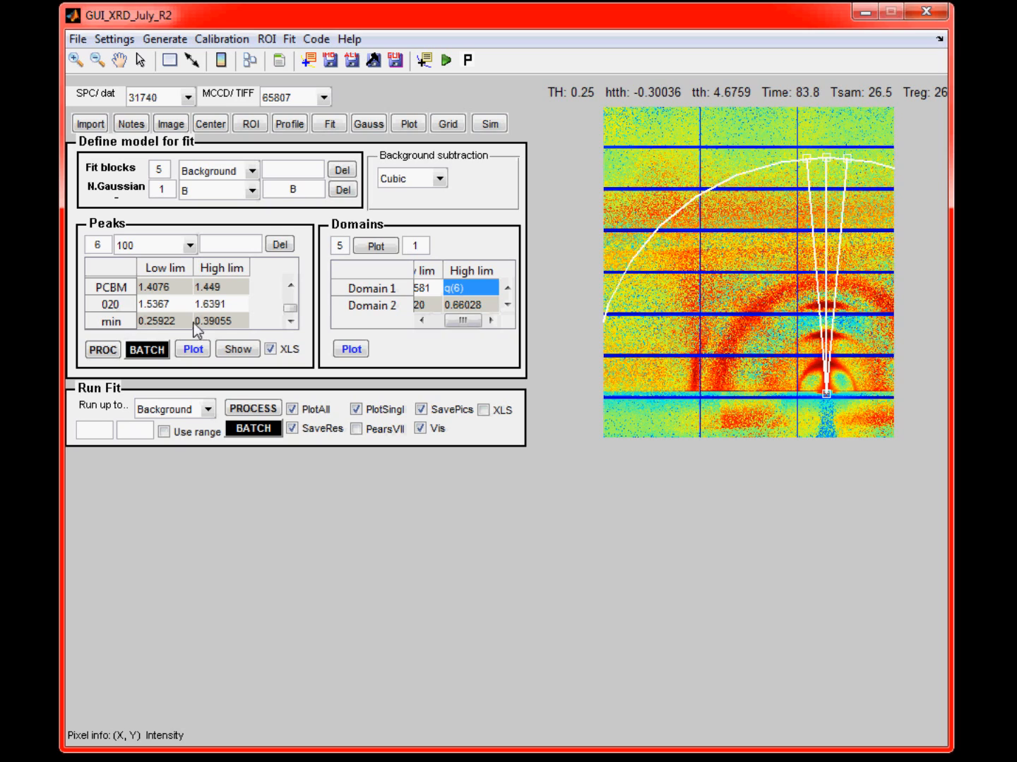
pyautogui.click(115, 349)
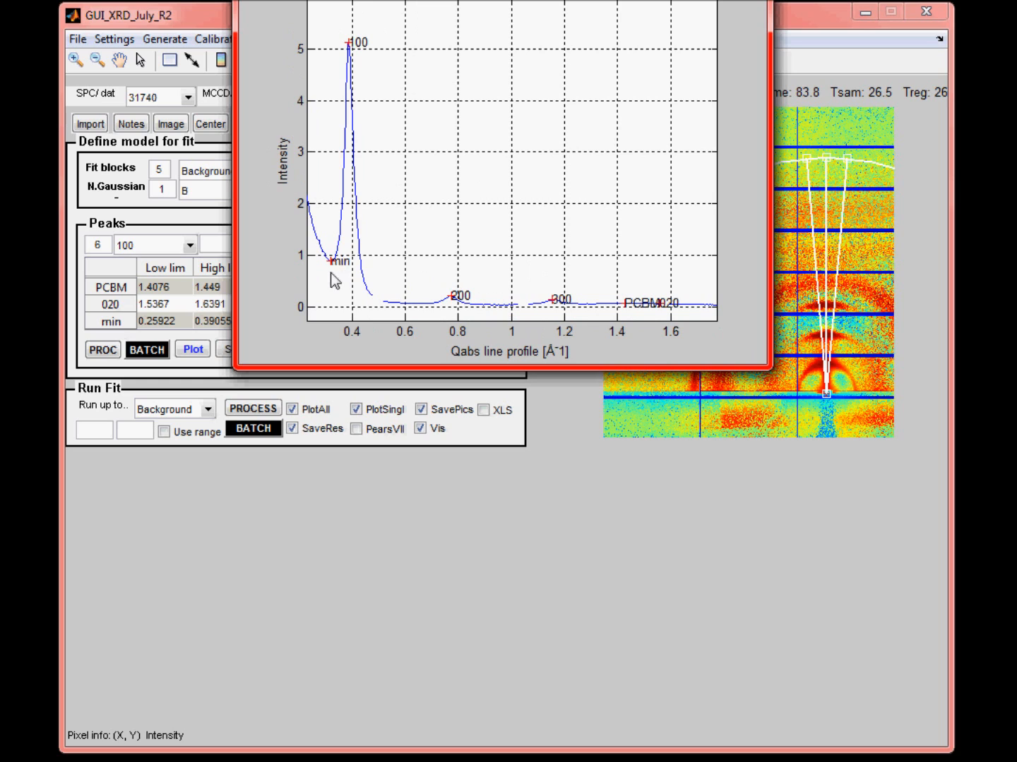
# Step: Inspect the marked PCBM and 020 peaks up close, and process the fit up to Background for image 65807
pyautogui.moveTo(593, 287); pyautogui.dragTo(724, 311)
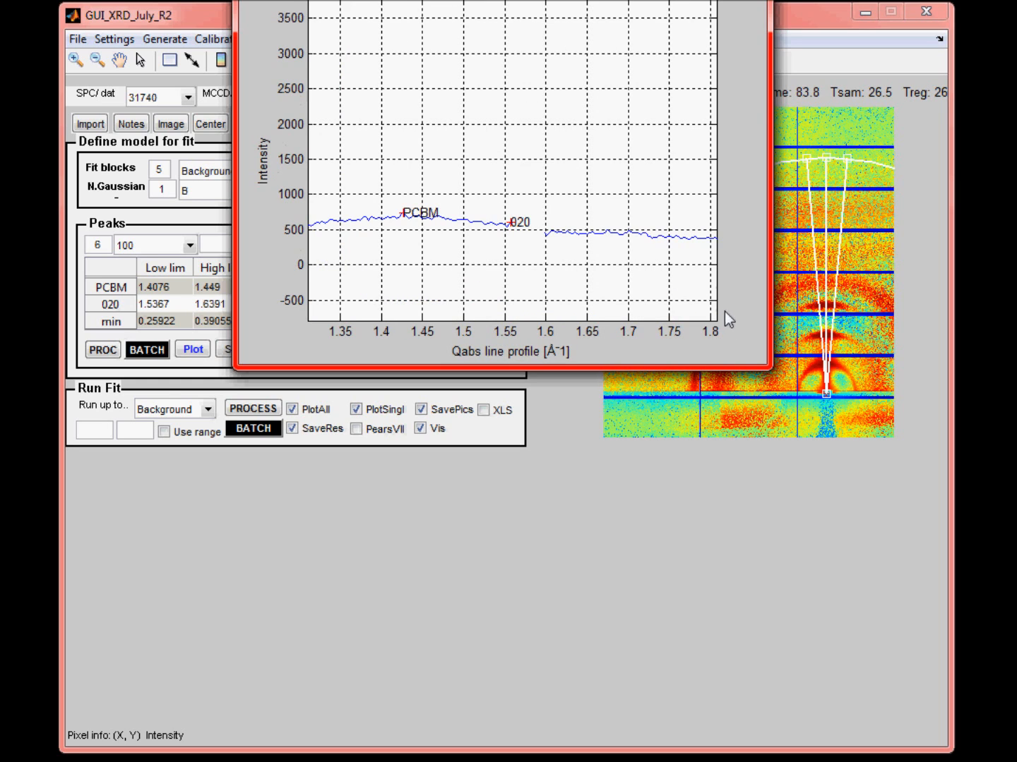
pyautogui.click(160, 369)
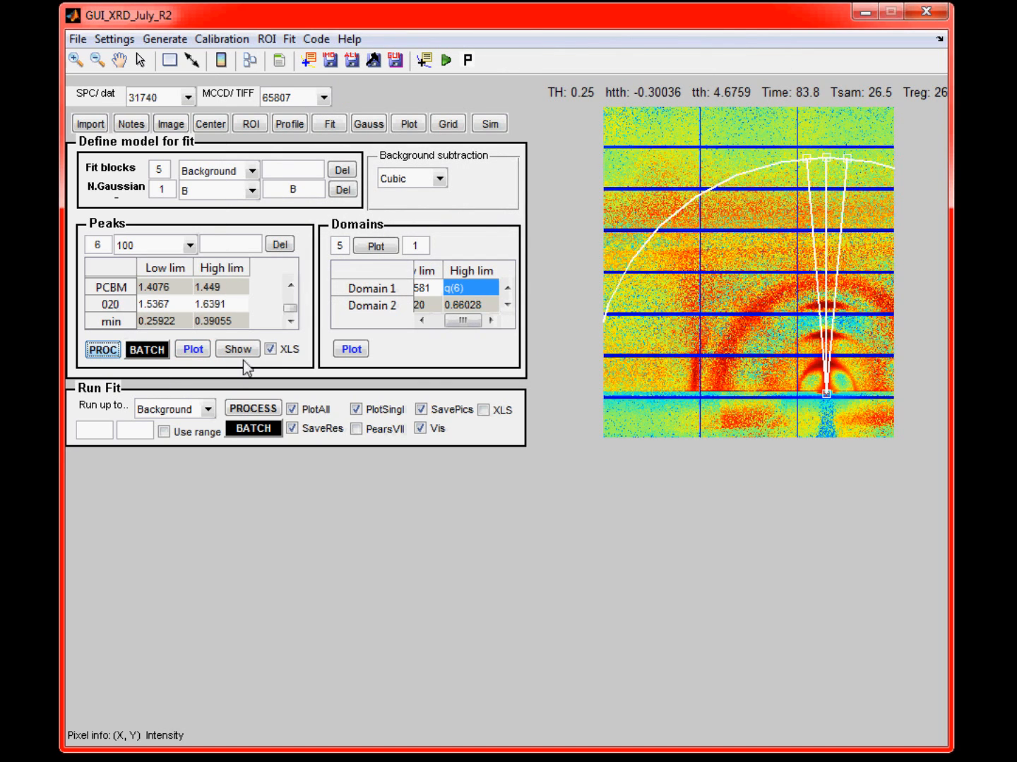
pyautogui.click(248, 410)
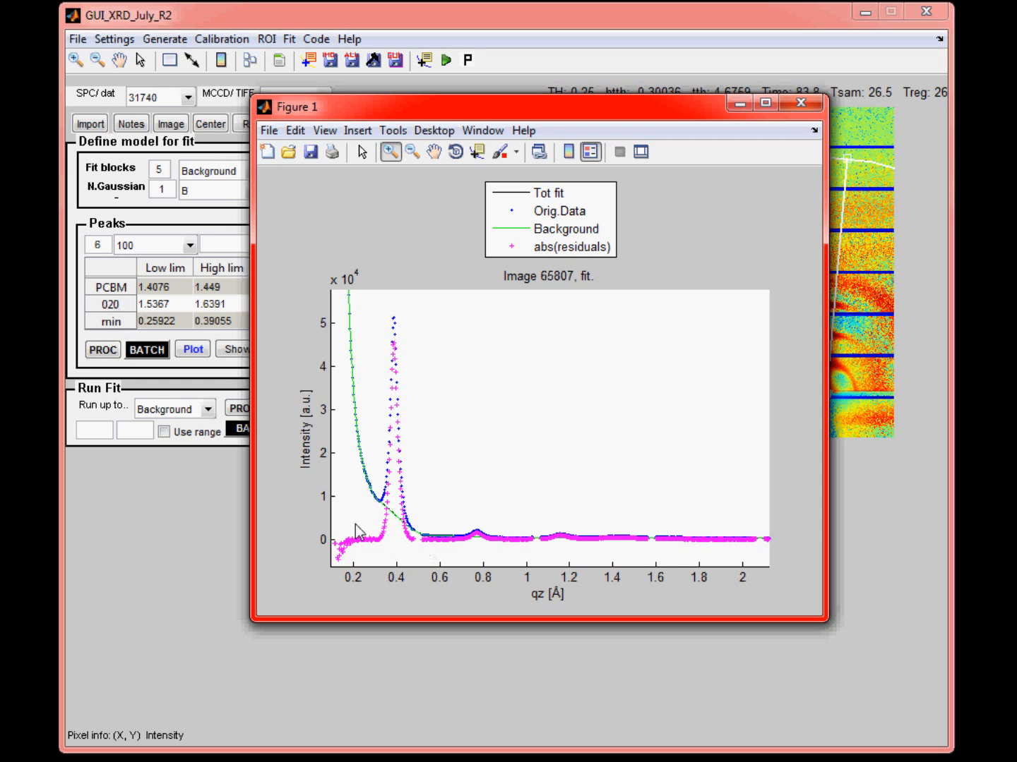
pyautogui.moveTo(390, 526); pyautogui.dragTo(805, 539)
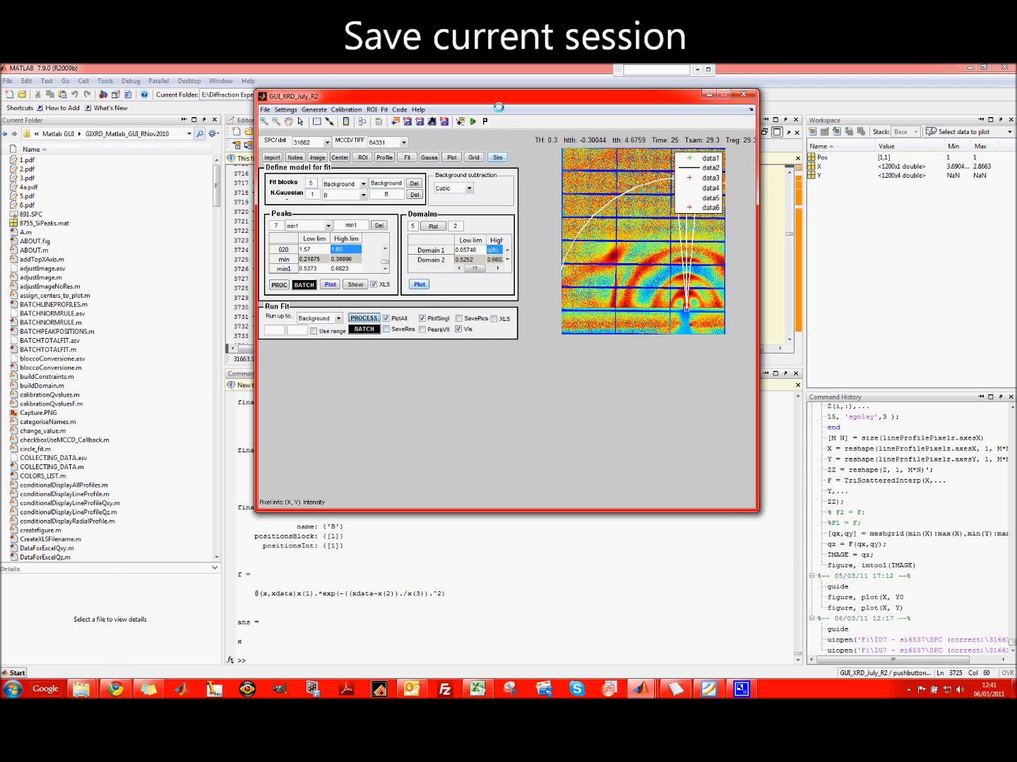
# Step: Create a folder named 1. A1 in the ANALYSIS folder on drive F and move the 31662 workbook into it
pyautogui.moveTo(496, 96); pyautogui.dragTo(673, 104)
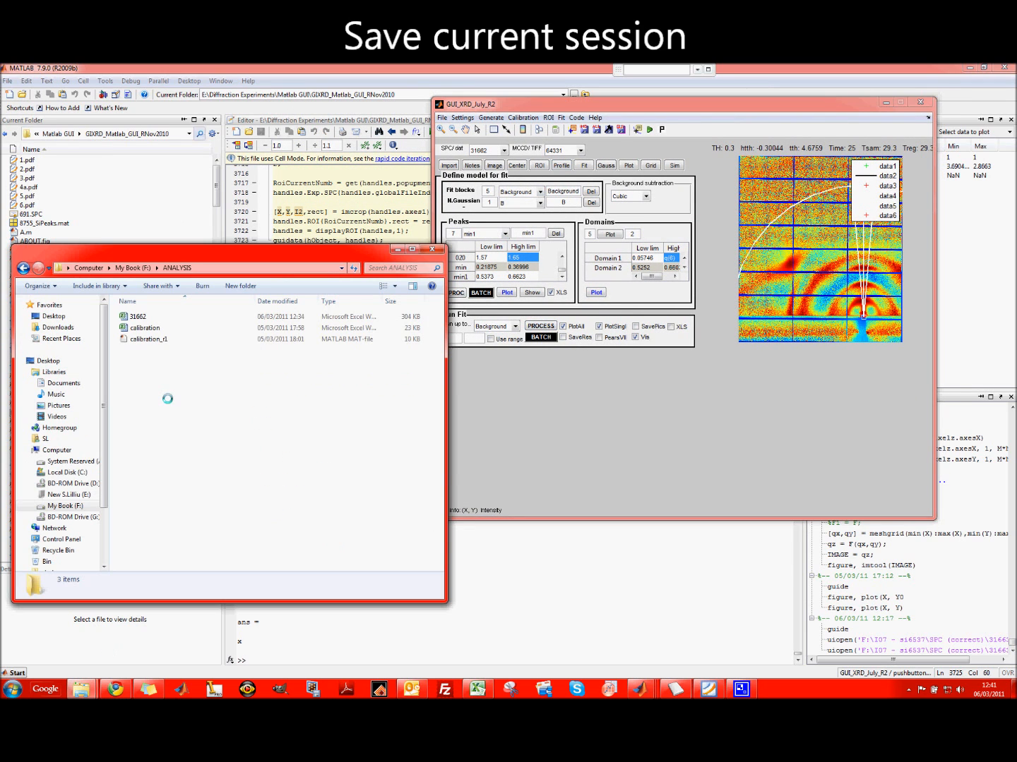
pyautogui.rightClick(167, 399)
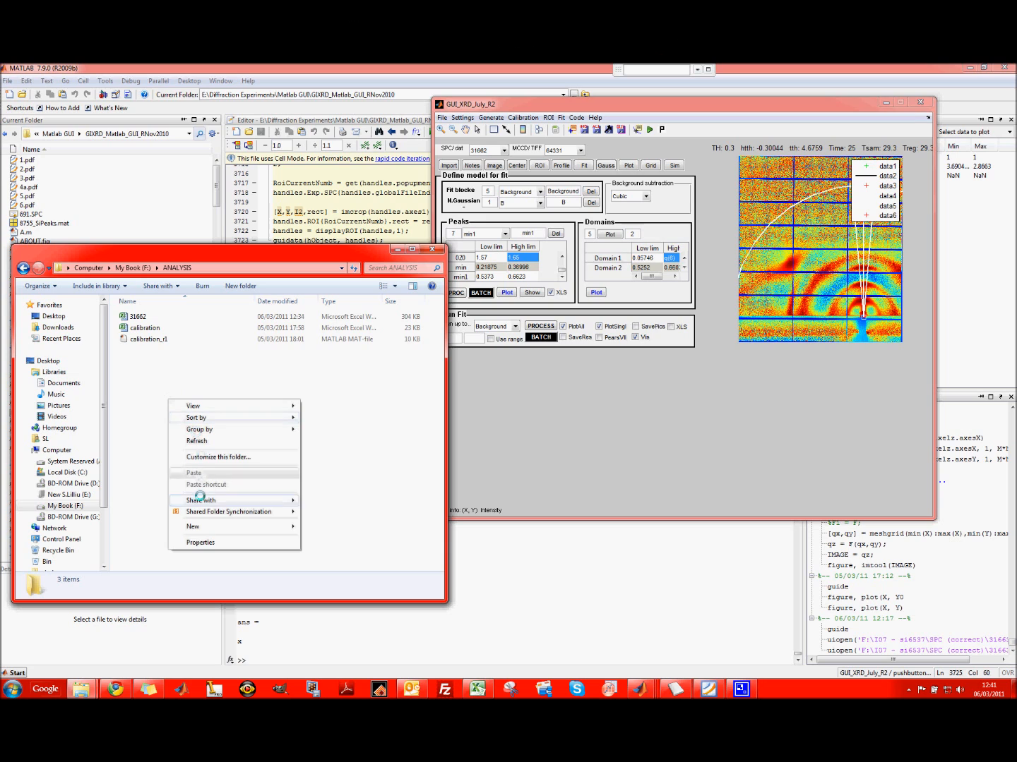
pyautogui.moveTo(194, 525)
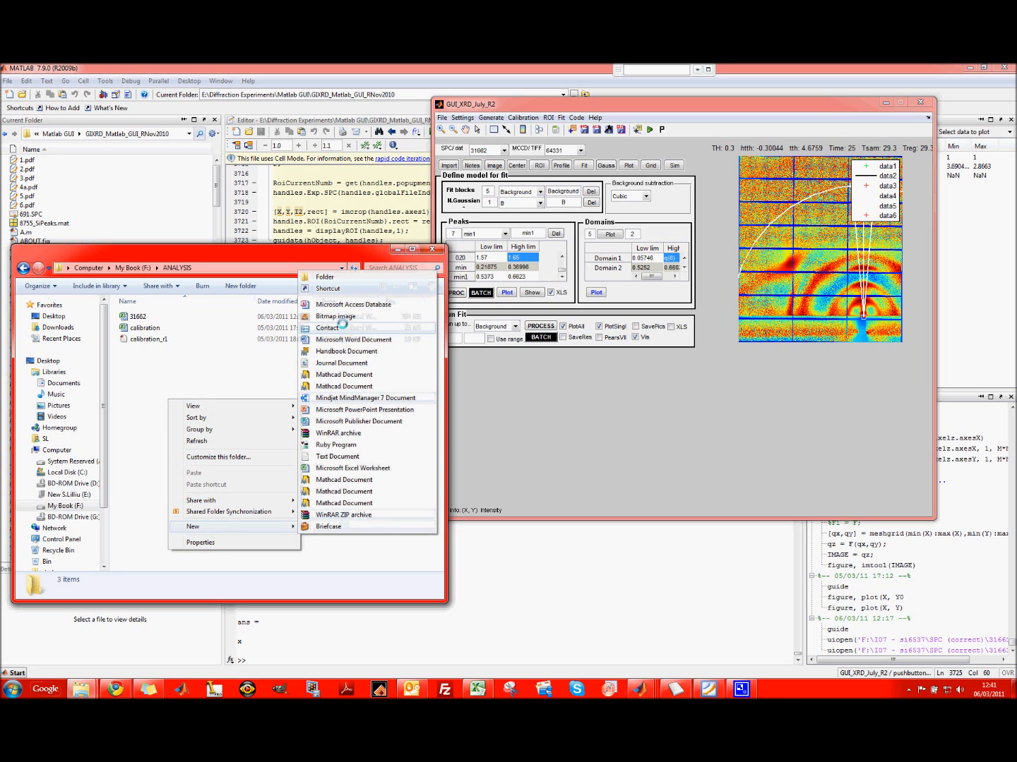
pyautogui.click(325, 276)
pyautogui.write('A1')
pyautogui.press('Return')
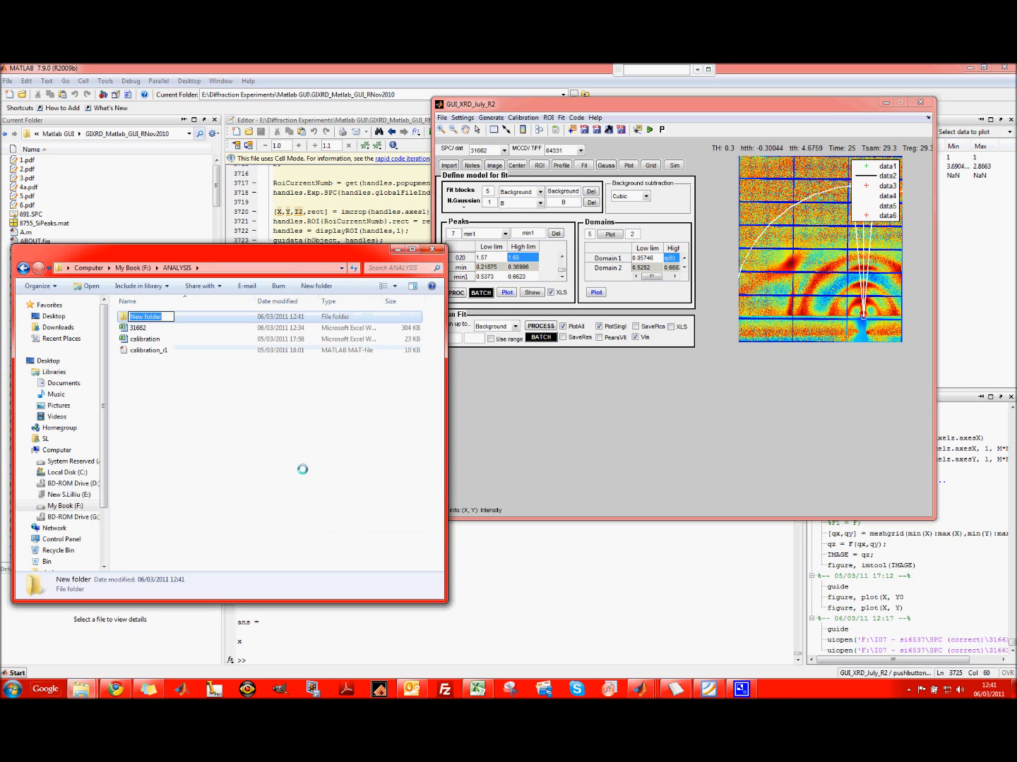
pyautogui.click(137, 319)
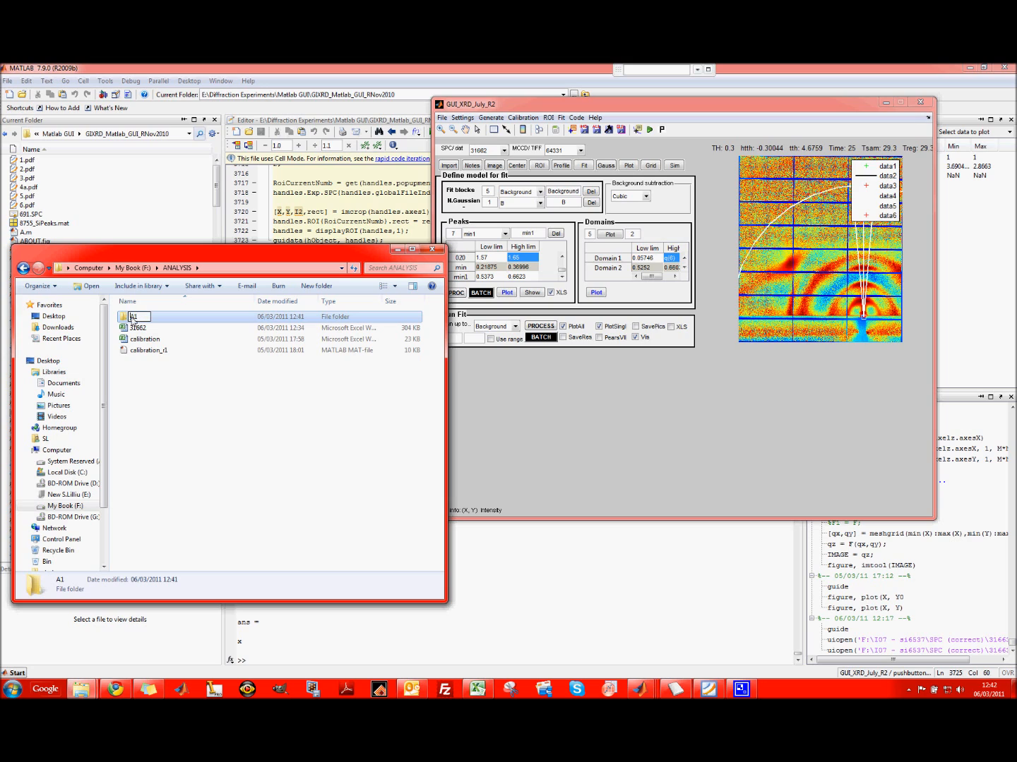
pyautogui.write('1.')
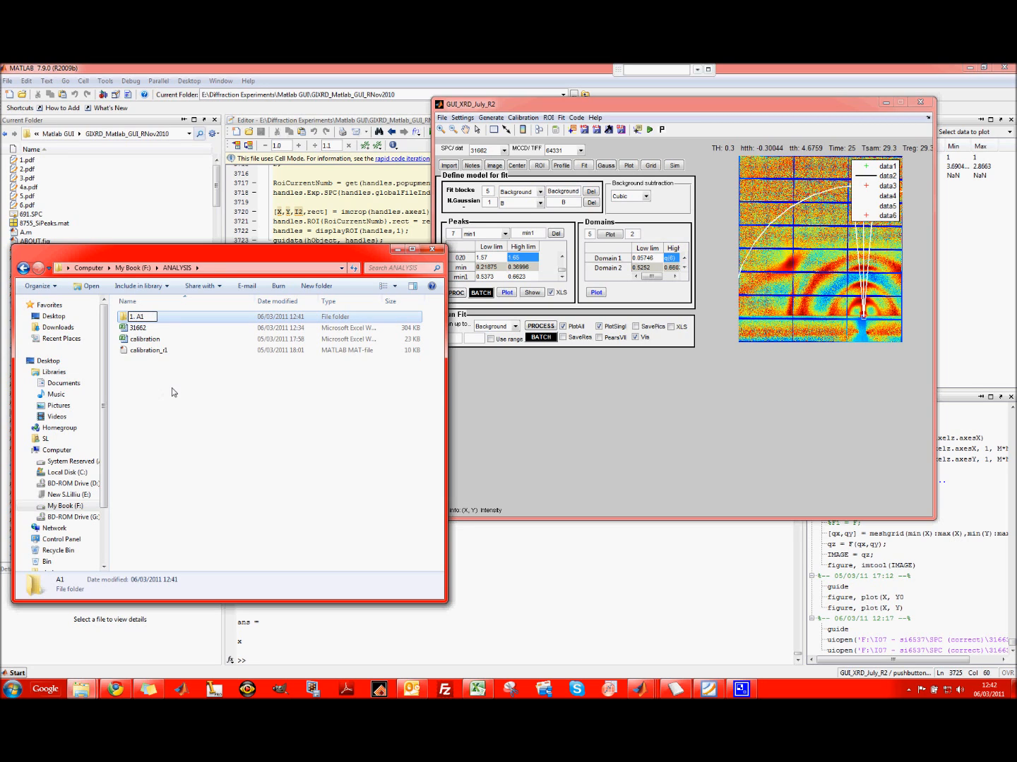
pyautogui.click(170, 390)
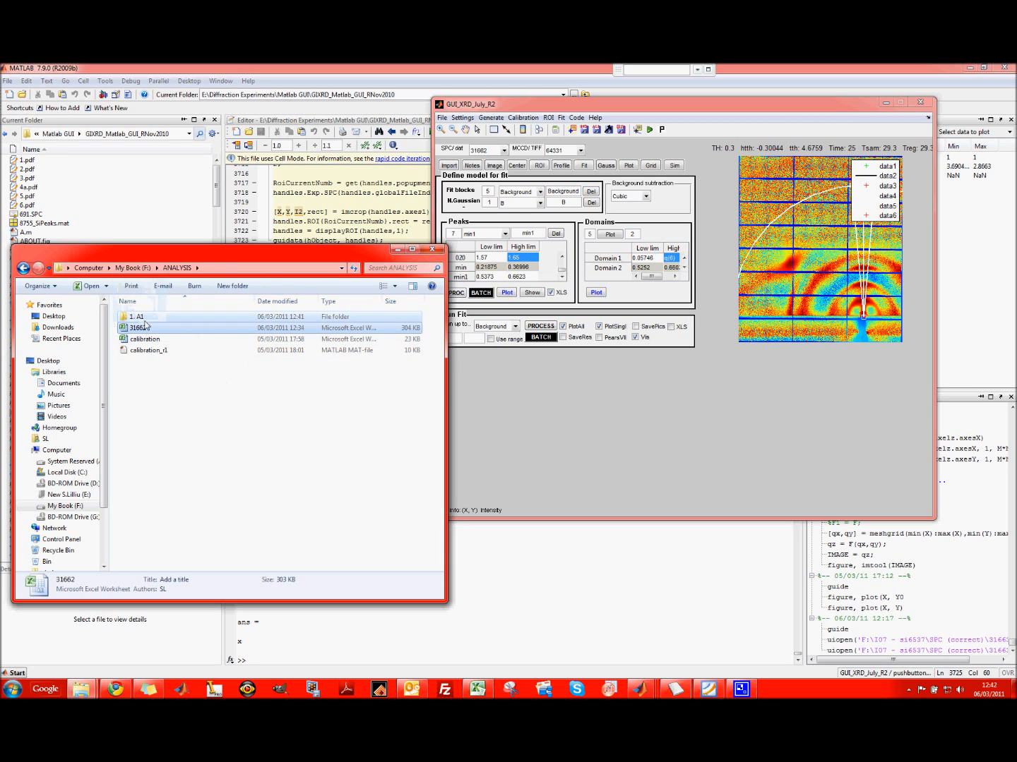
pyautogui.press('Delete')
# Step: Set the GUI's working directory to the 1. A1 folder inside ANALYSIS
pyautogui.click(462, 118)
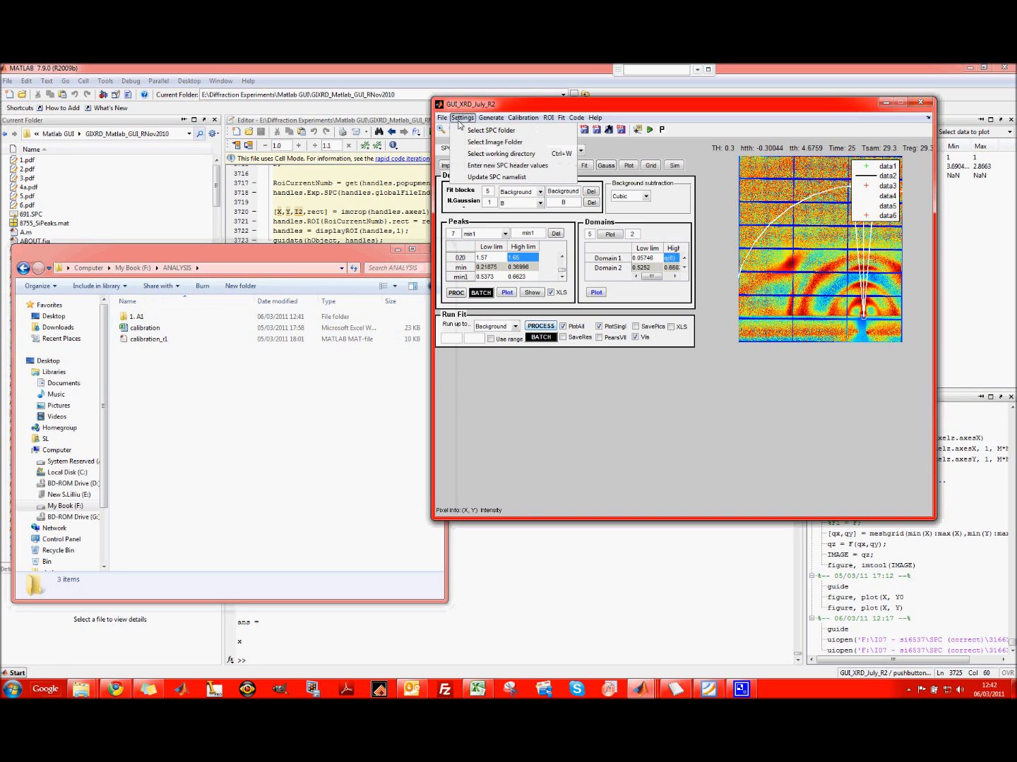
pyautogui.click(473, 154)
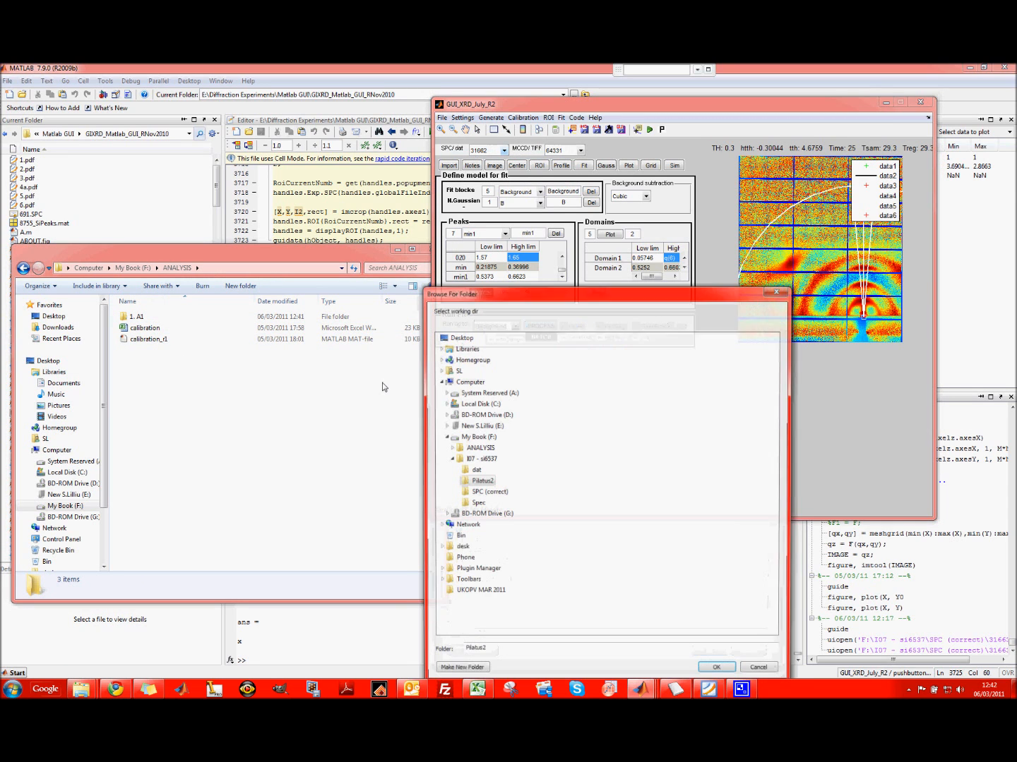
pyautogui.click(475, 448)
pyautogui.click(476, 461)
pyautogui.press('Return')
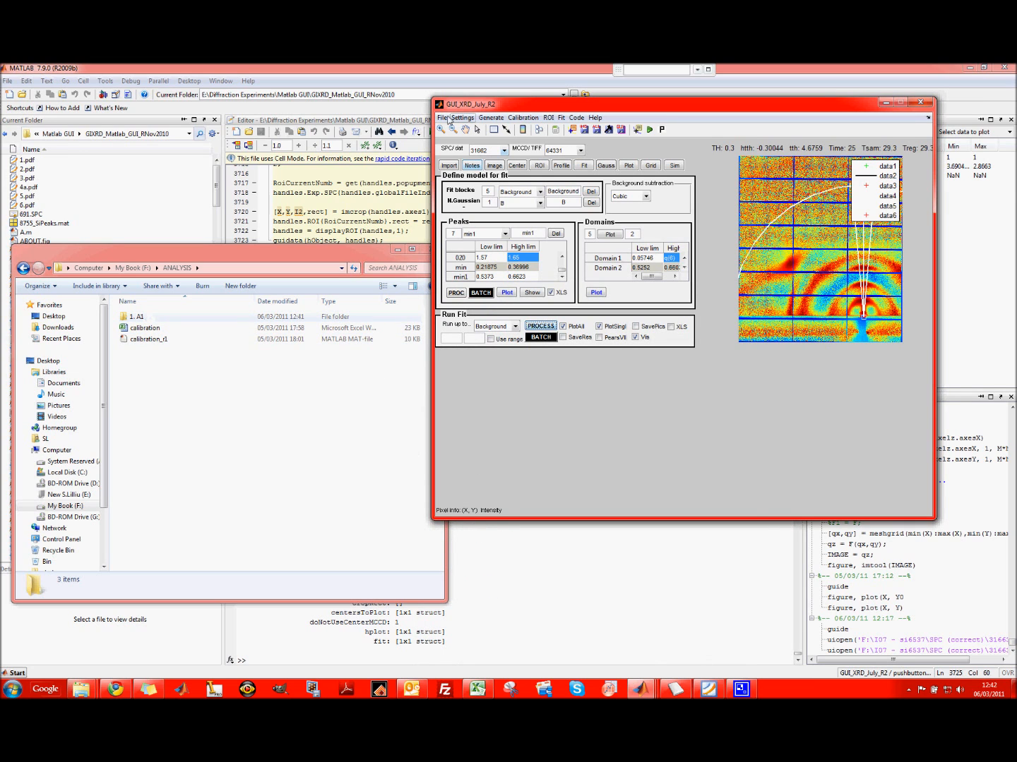
# Step: Open the 1. A1 folder to check its contents and save the current workspace from the GUI
pyautogui.doubleClick(138, 317)
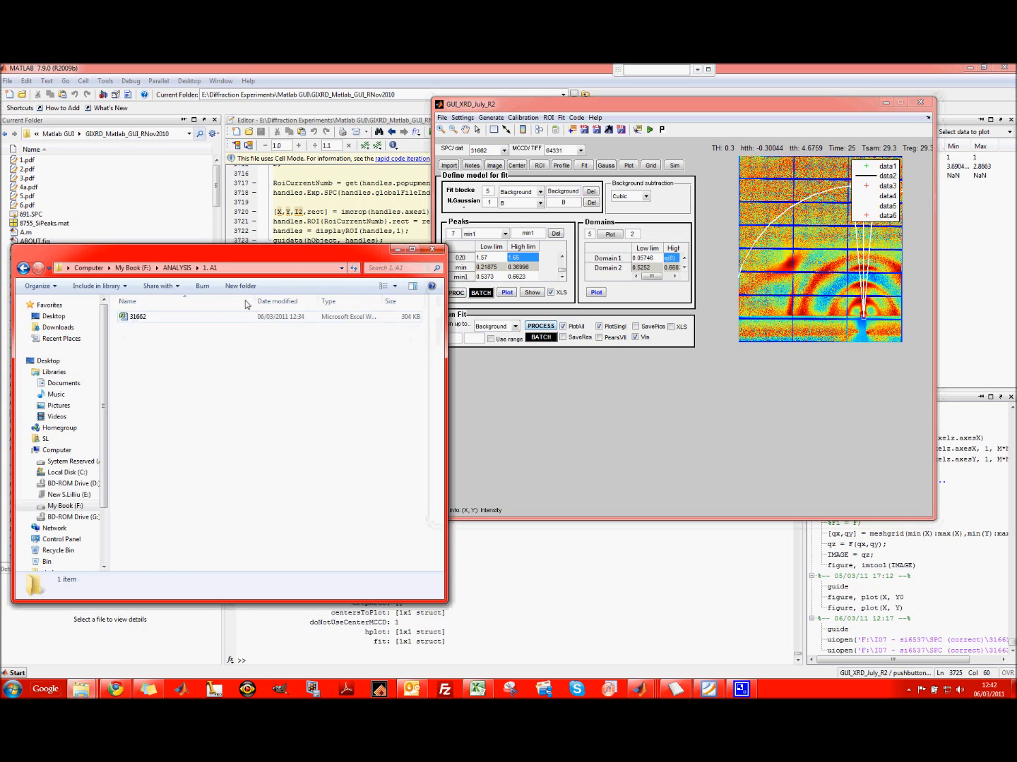
pyautogui.click(461, 393)
pyautogui.click(441, 117)
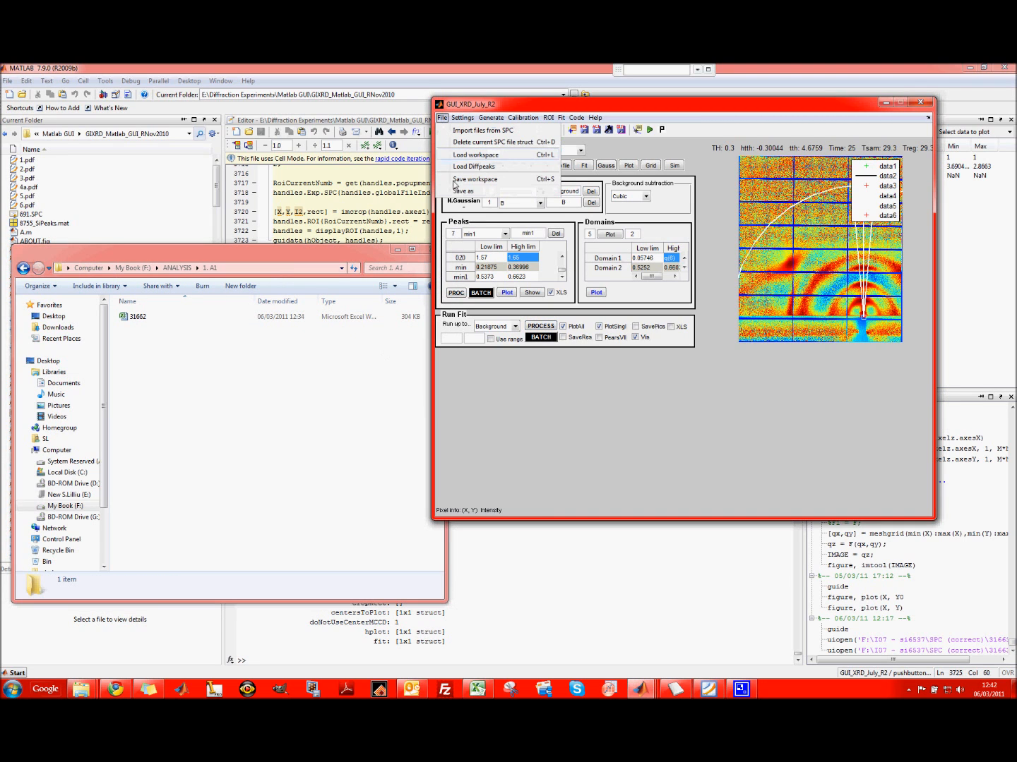
pyautogui.click(466, 181)
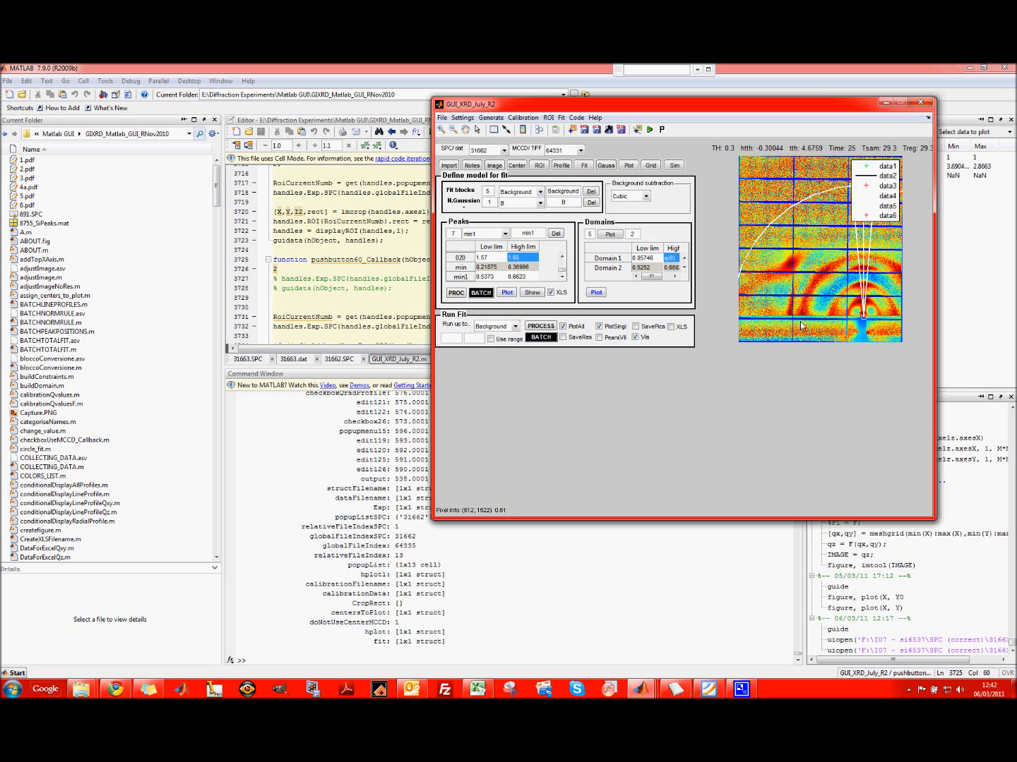
# Step: Rename fit block 2 as 100 and fit block 3 as 200
pyautogui.click(516, 193)
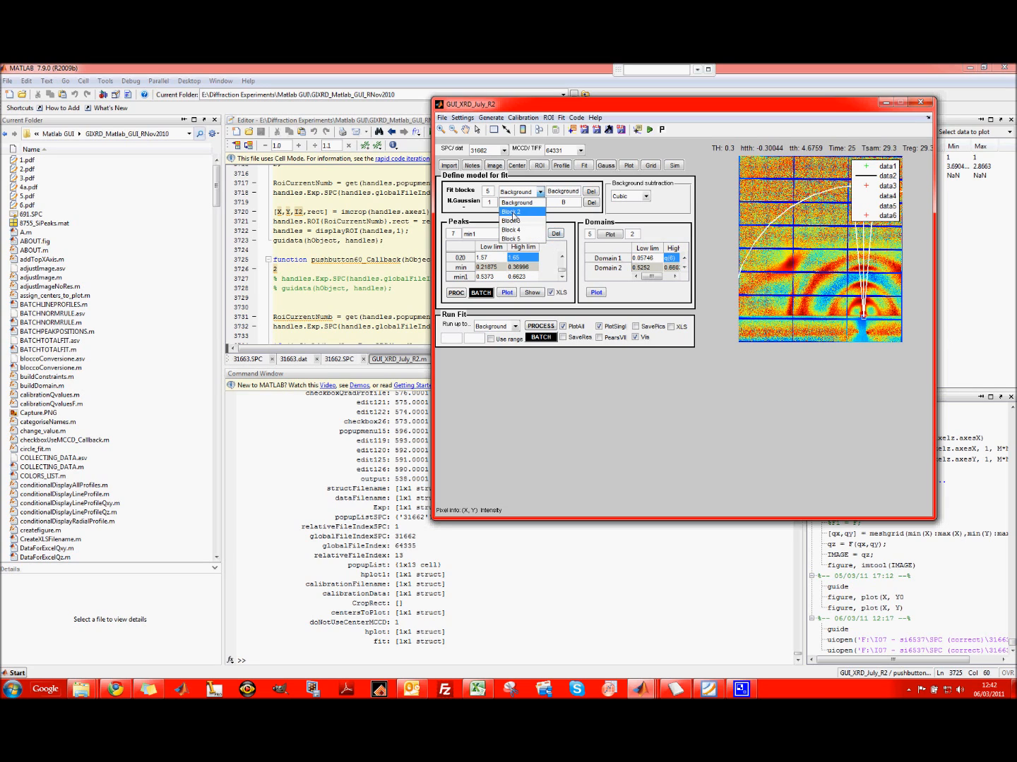
pyautogui.click(516, 211)
pyautogui.moveTo(548, 191); pyautogui.dragTo(601, 194)
pyautogui.write('100')
pyautogui.press('Return')
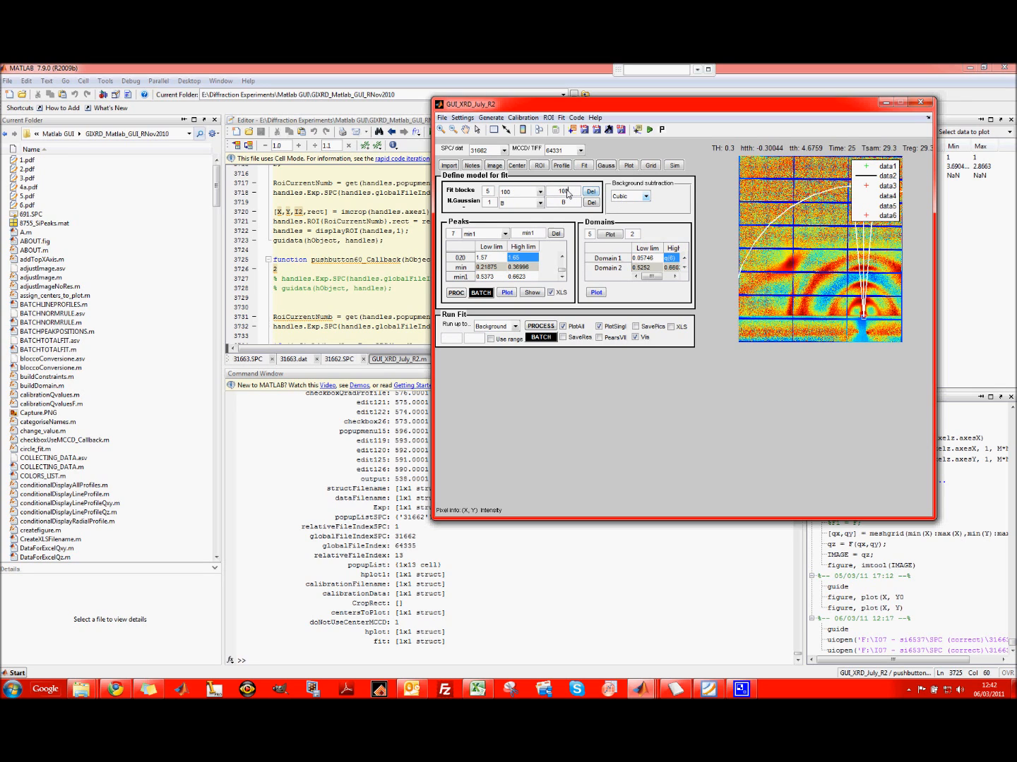
pyautogui.click(538, 194)
pyautogui.click(515, 236)
pyautogui.write('200')
pyautogui.press('Return')
# Step: Rename fit block 4 as 300 and fit block 5 as 020
pyautogui.click(539, 192)
pyautogui.click(515, 229)
pyautogui.doubleClick(576, 193)
pyautogui.write('300')
pyautogui.click(530, 195)
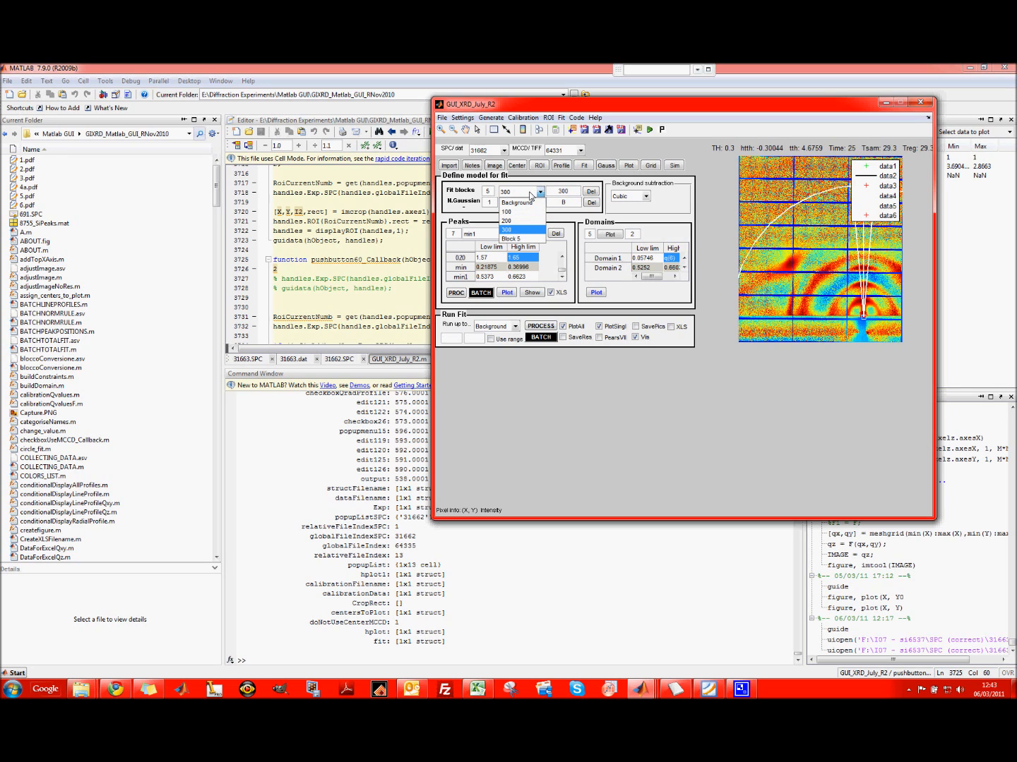
pyautogui.click(526, 238)
pyautogui.doubleClick(563, 192)
pyautogui.write('020')
pyautogui.press('Return')
# Step: Select fit block 100, set its number of Gaussians to 2, and enter 100 as the Gaussian name
pyautogui.click(512, 194)
pyautogui.click(513, 211)
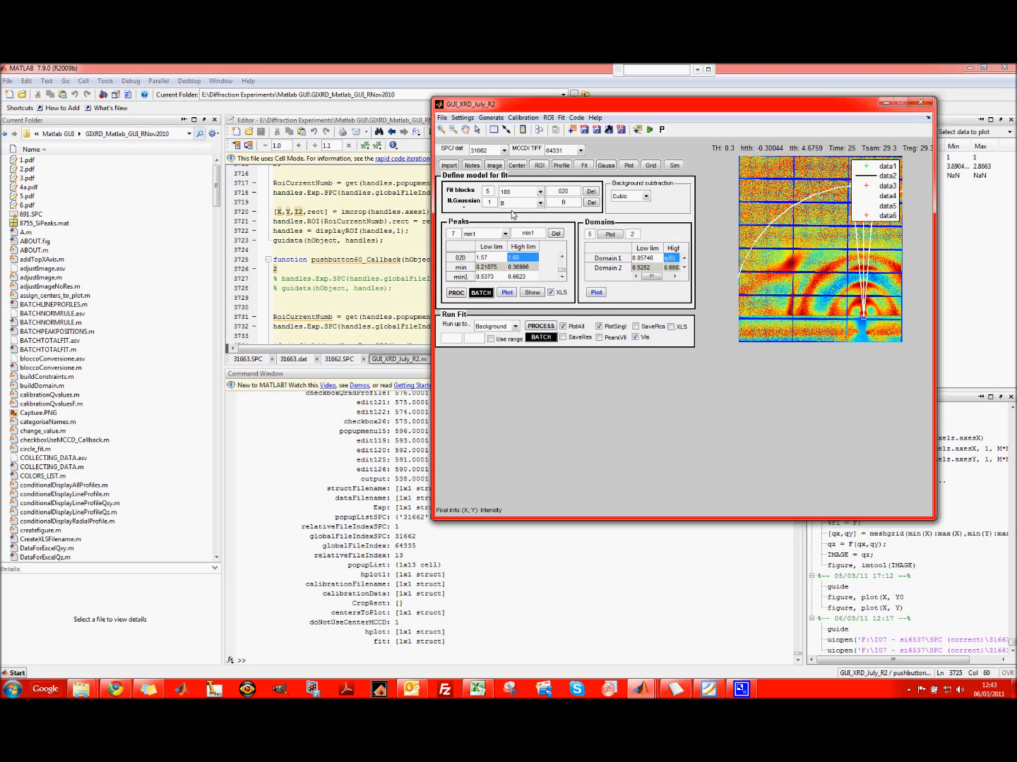
pyautogui.click(541, 205)
pyautogui.click(541, 204)
pyautogui.moveTo(496, 205); pyautogui.dragTo(478, 206)
pyautogui.write('2')
pyautogui.press('Return')
pyautogui.moveTo(558, 204); pyautogui.dragTo(579, 205)
pyautogui.write('100')
pyautogui.press('Return')
# Step: Select Gauss. 2 of fit block 100 and confirm 100 as its name
pyautogui.click(504, 204)
pyautogui.click(511, 223)
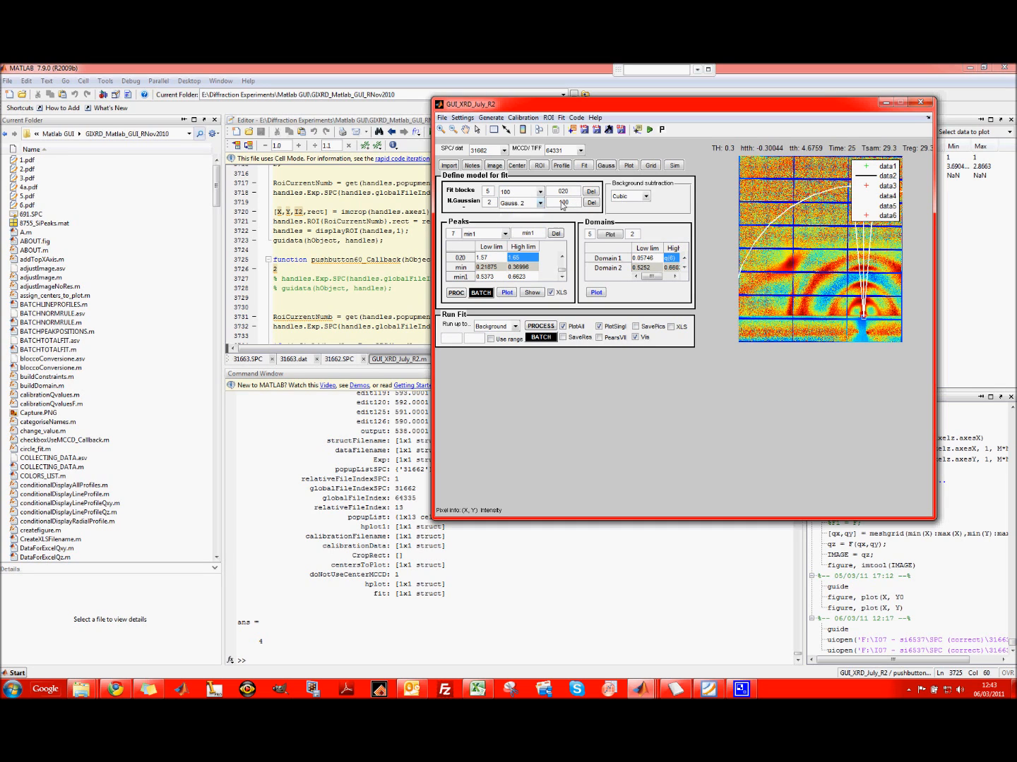
pyautogui.click(566, 202)
pyautogui.press('Return')
pyautogui.click(540, 203)
pyautogui.click(540, 204)
# Step: Set the number of domains to 1 and plot the line profiles in a maximized figure
pyautogui.doubleClick(589, 233)
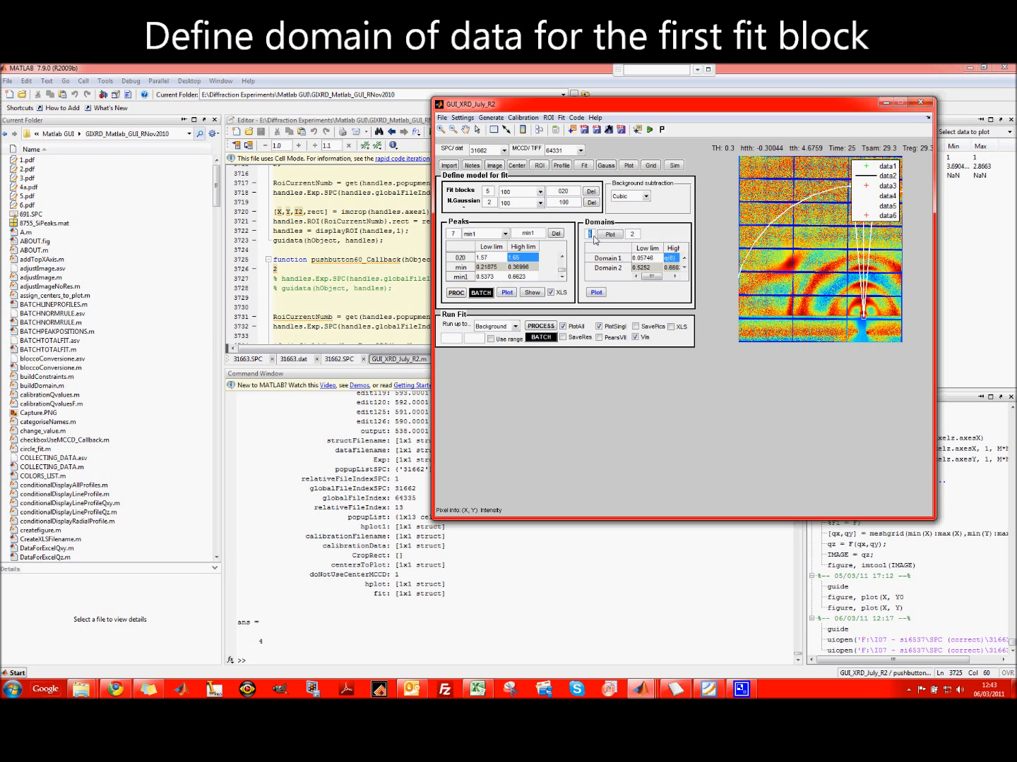
pyautogui.write('1')
pyautogui.press('Return')
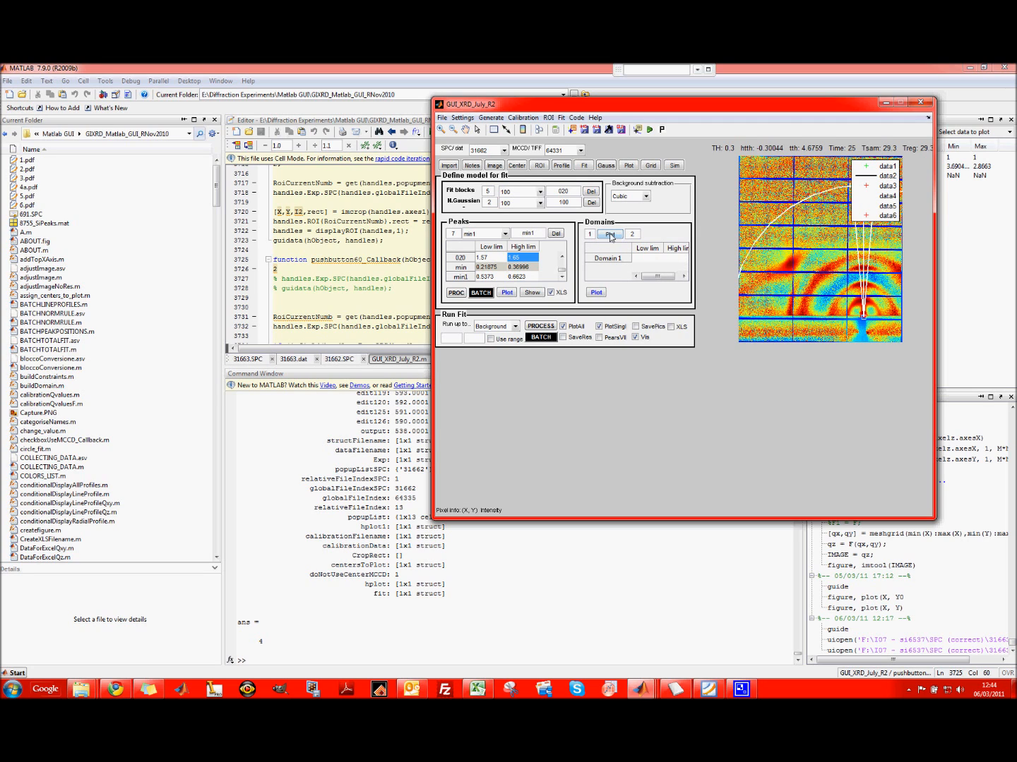
pyautogui.click(597, 294)
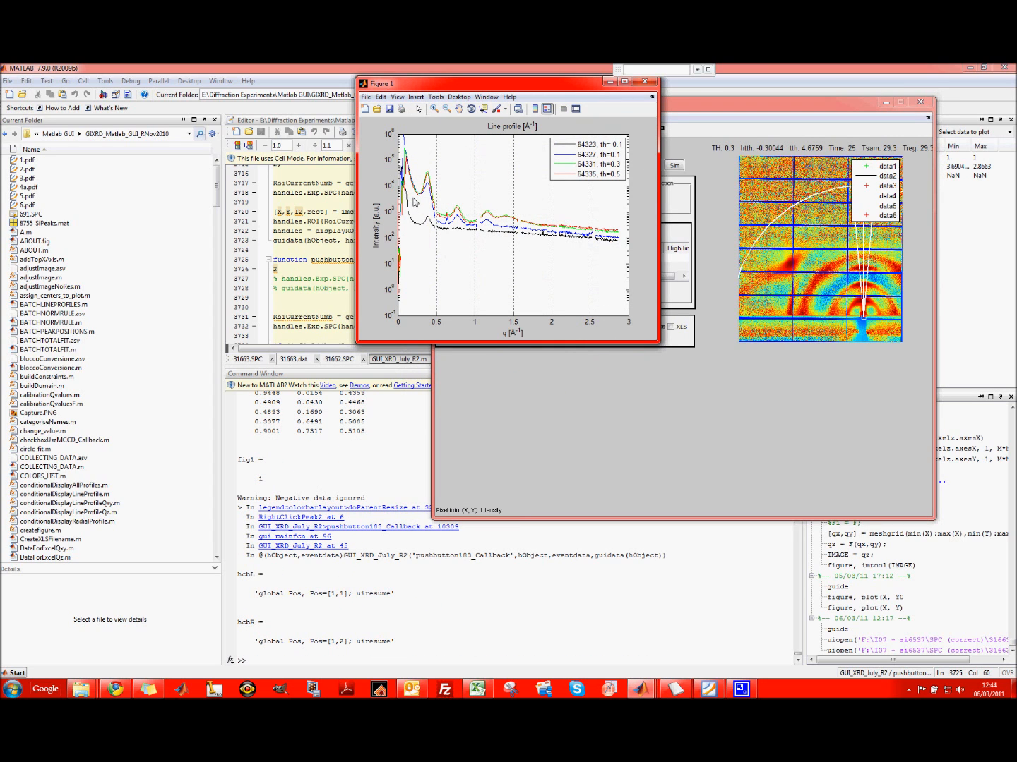
pyautogui.click(625, 82)
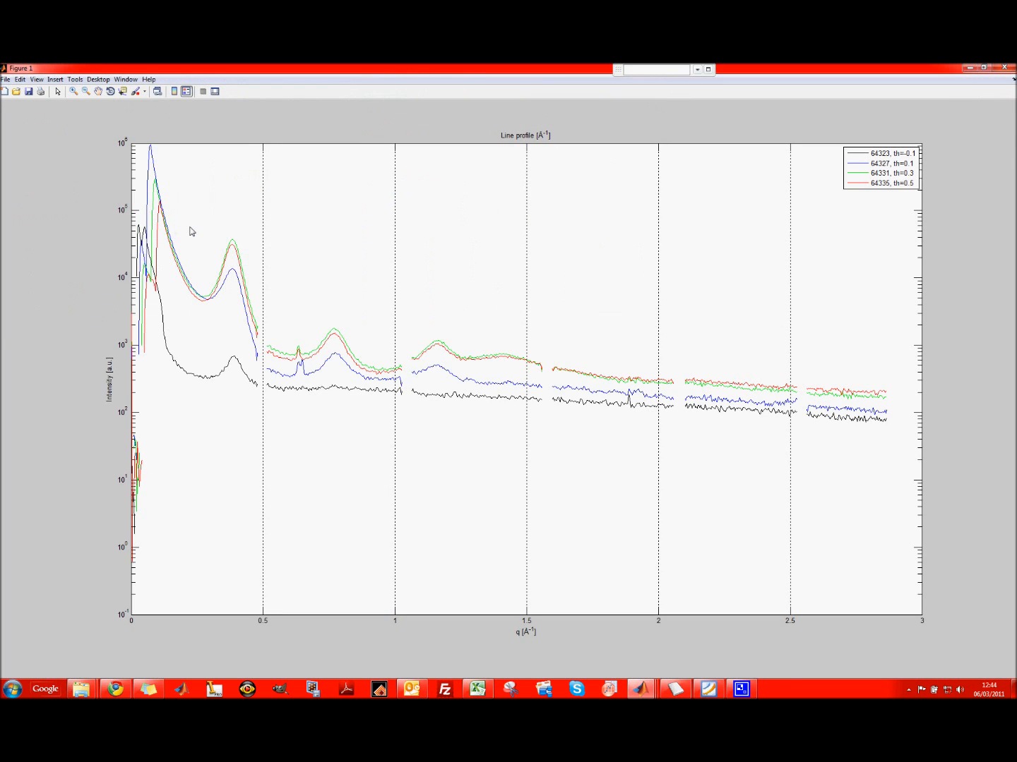
# Step: Pick Domain 1's left limit at about 0.154 and right limit at about 0.469 on the line profiles, and close the figure
pyautogui.rightClick(190, 230)
pyautogui.click(202, 233)
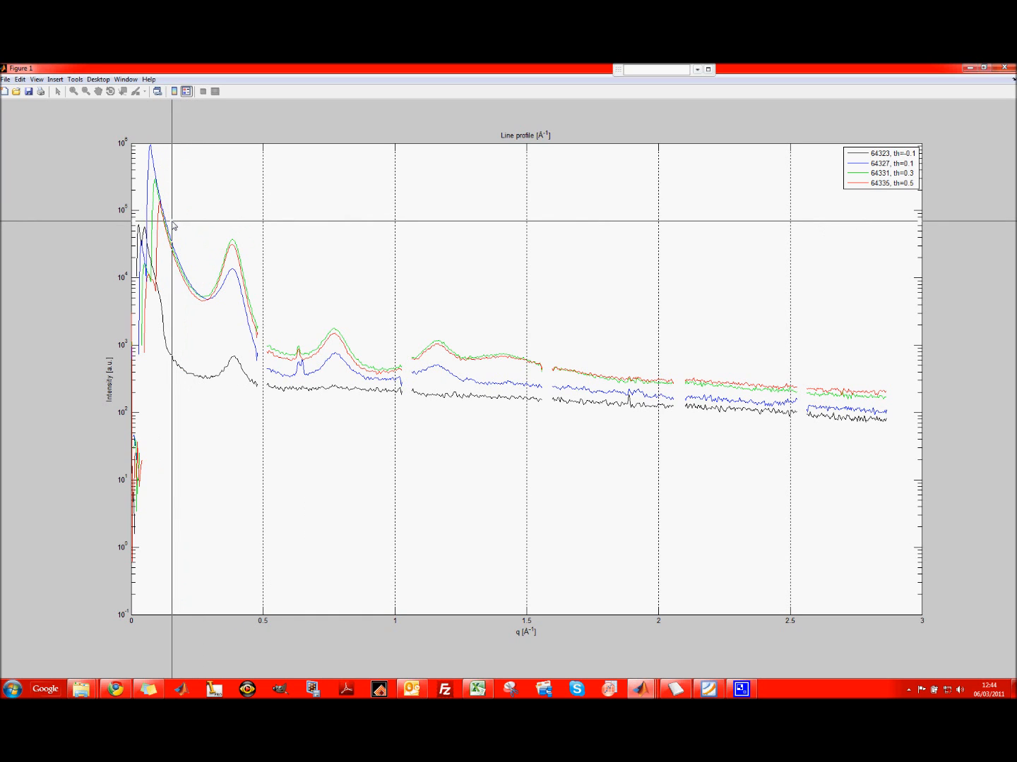
pyautogui.click(173, 221)
pyautogui.rightClick(262, 237)
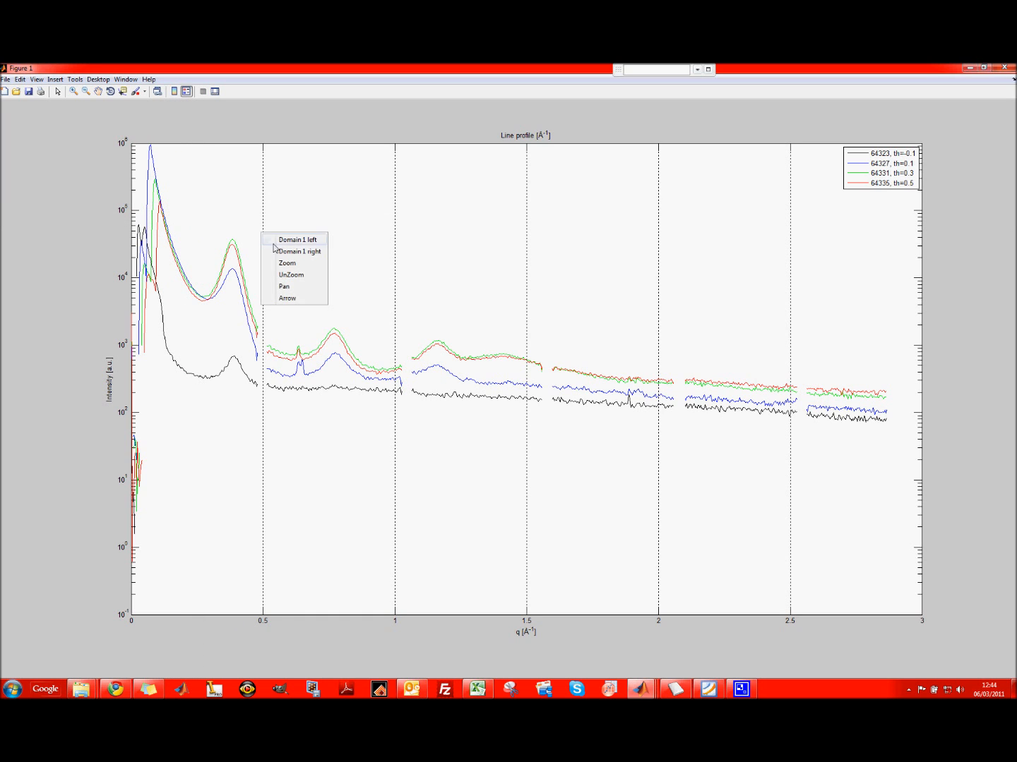
pyautogui.click(279, 252)
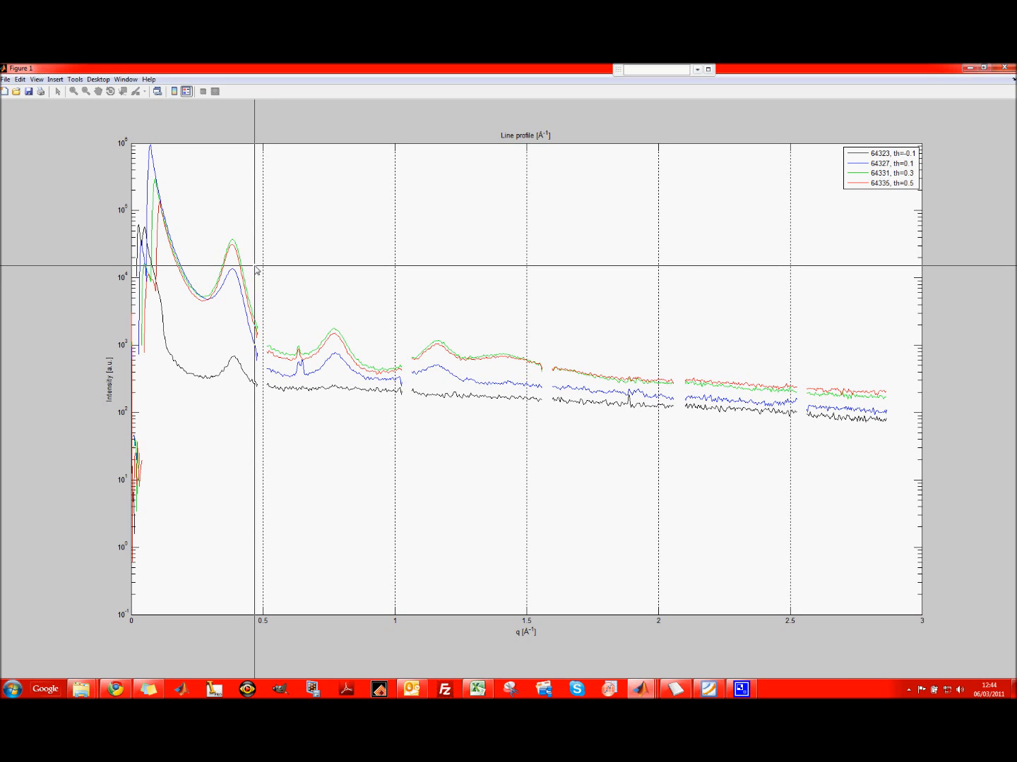
pyautogui.click(255, 267)
pyautogui.rightClick(352, 252)
pyautogui.click(369, 261)
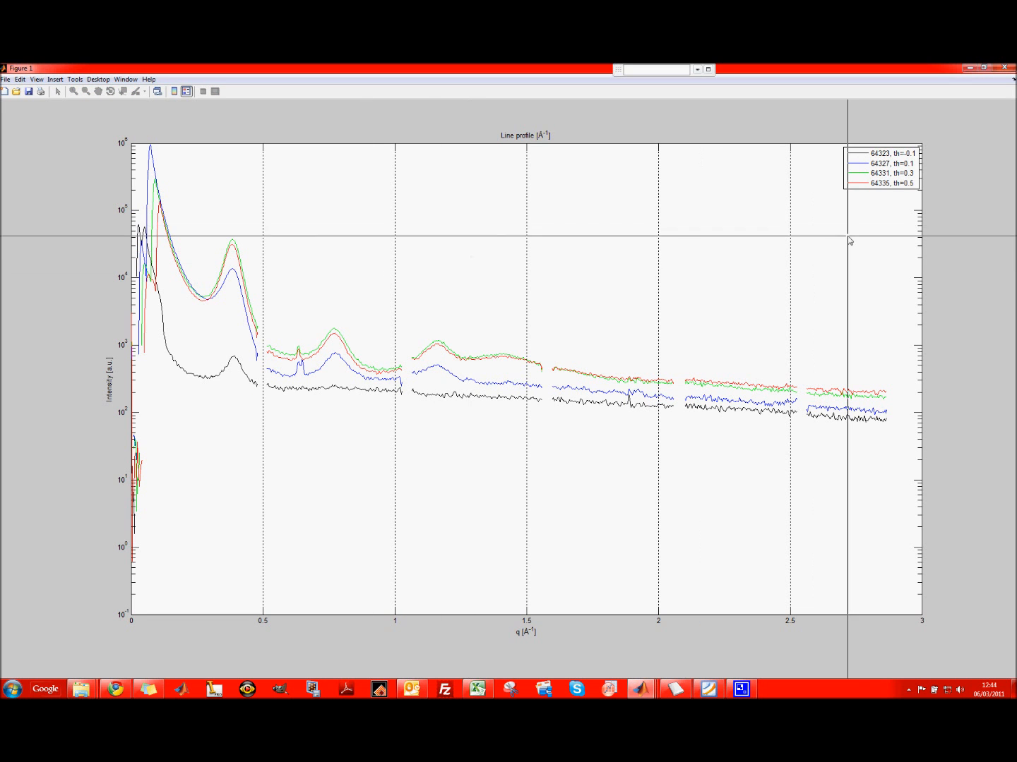
pyautogui.click(1004, 68)
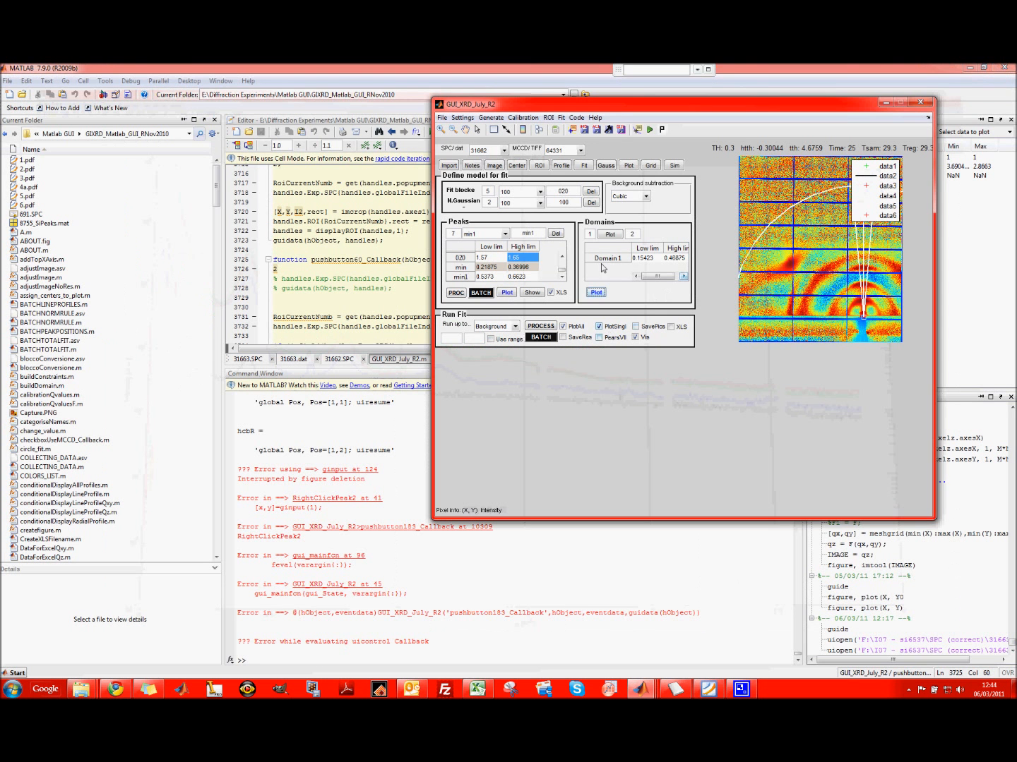
# Step: Enter 0.154230 as Domain 1's low limit in the domains table
pyautogui.click(653, 259)
pyautogui.doubleClick(655, 260)
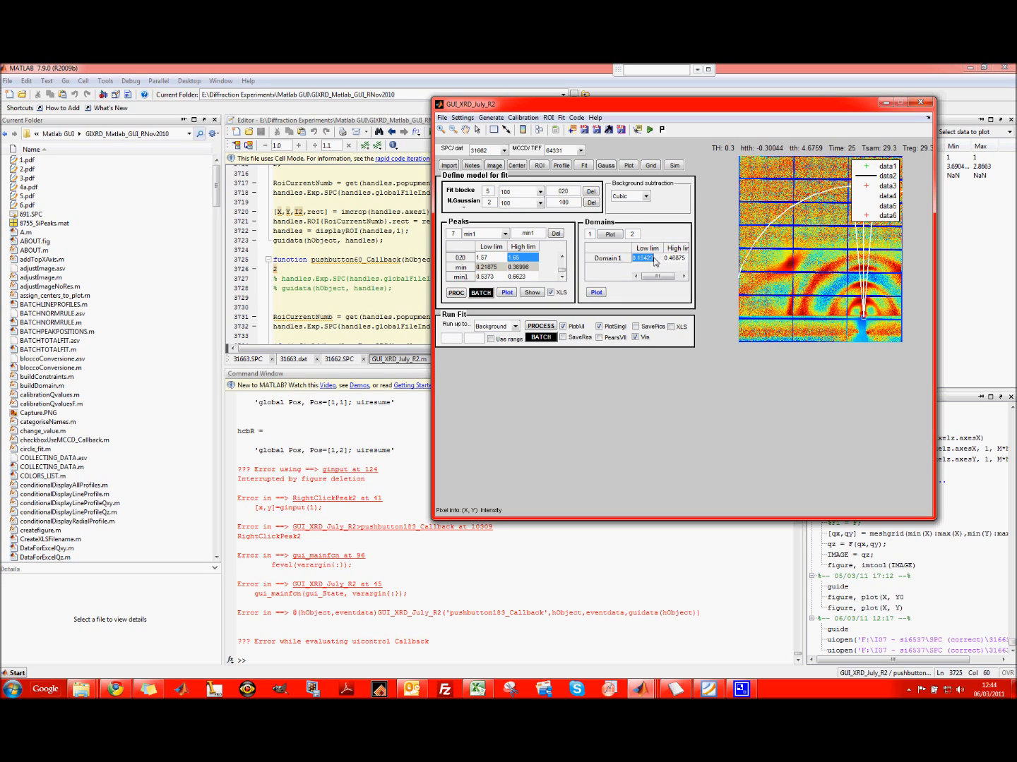
pyautogui.write('0.154230')
pyautogui.press('Return')
# Step: Increase the number of domains to 2 and plot the line profiles for picking limits
pyautogui.moveTo(593, 238); pyautogui.dragTo(579, 238)
pyautogui.write('2')
pyautogui.press('Return')
pyautogui.click(596, 293)
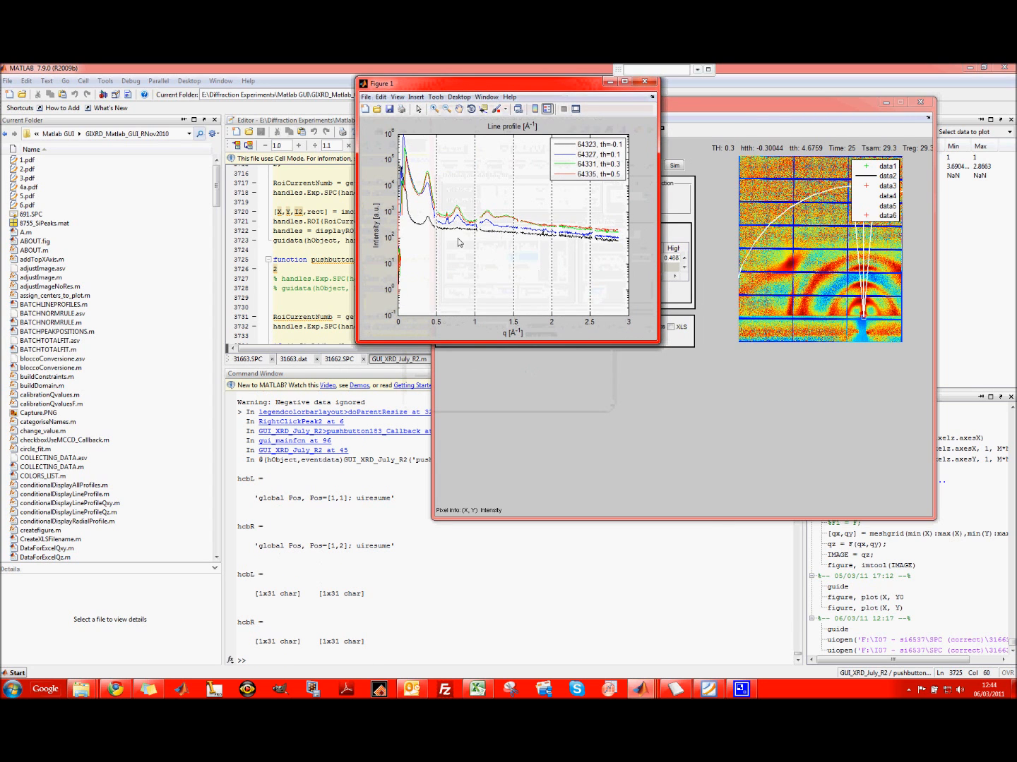
# Step: Pick Domain 2's left limit at about 0.523 and right limit at about 0.603 on the maximized line profiles, and close the figure
pyautogui.click(626, 84)
pyautogui.rightClick(280, 290)
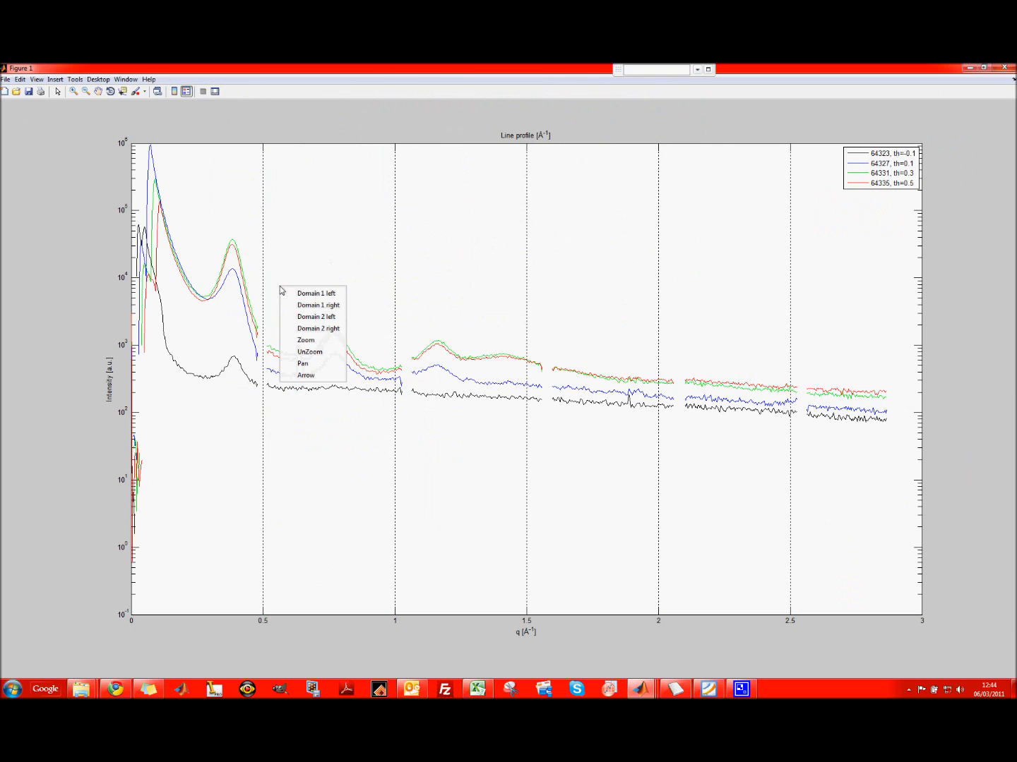
pyautogui.click(304, 315)
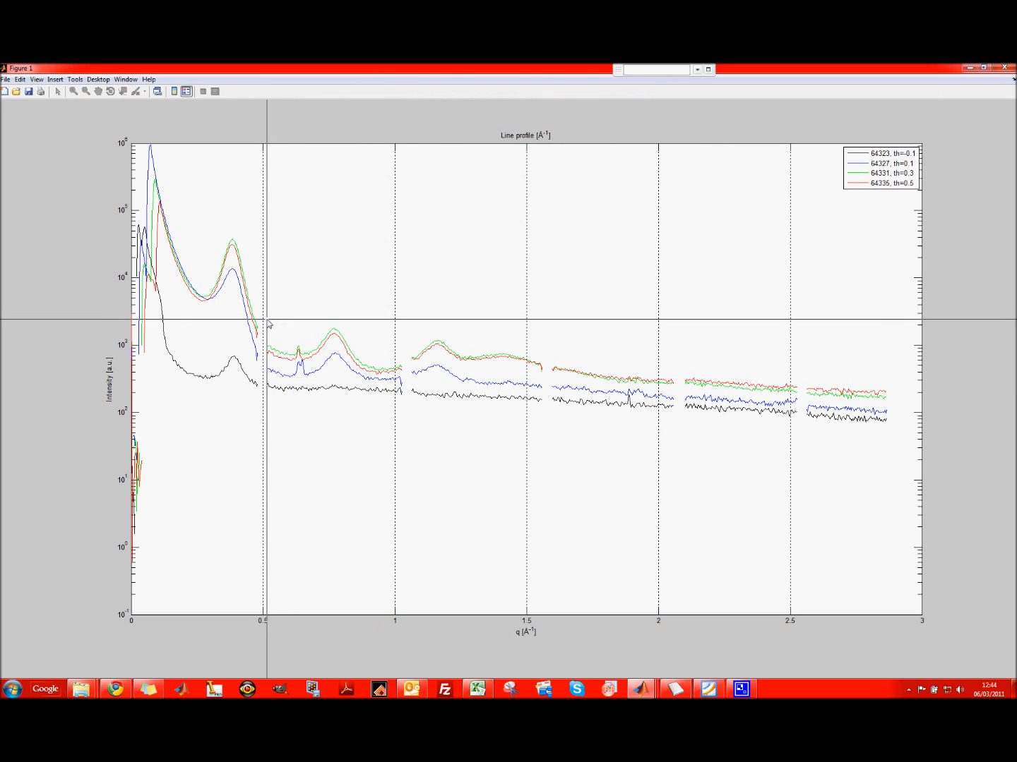
pyautogui.click(269, 320)
pyautogui.rightClick(287, 315)
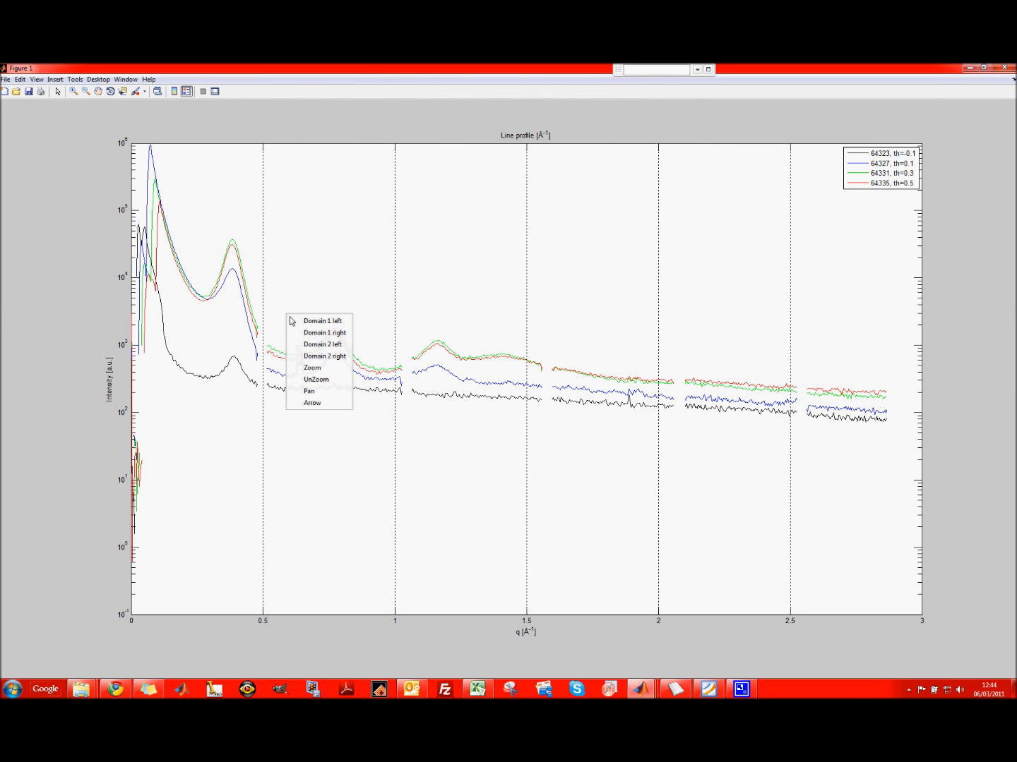
pyautogui.click(303, 355)
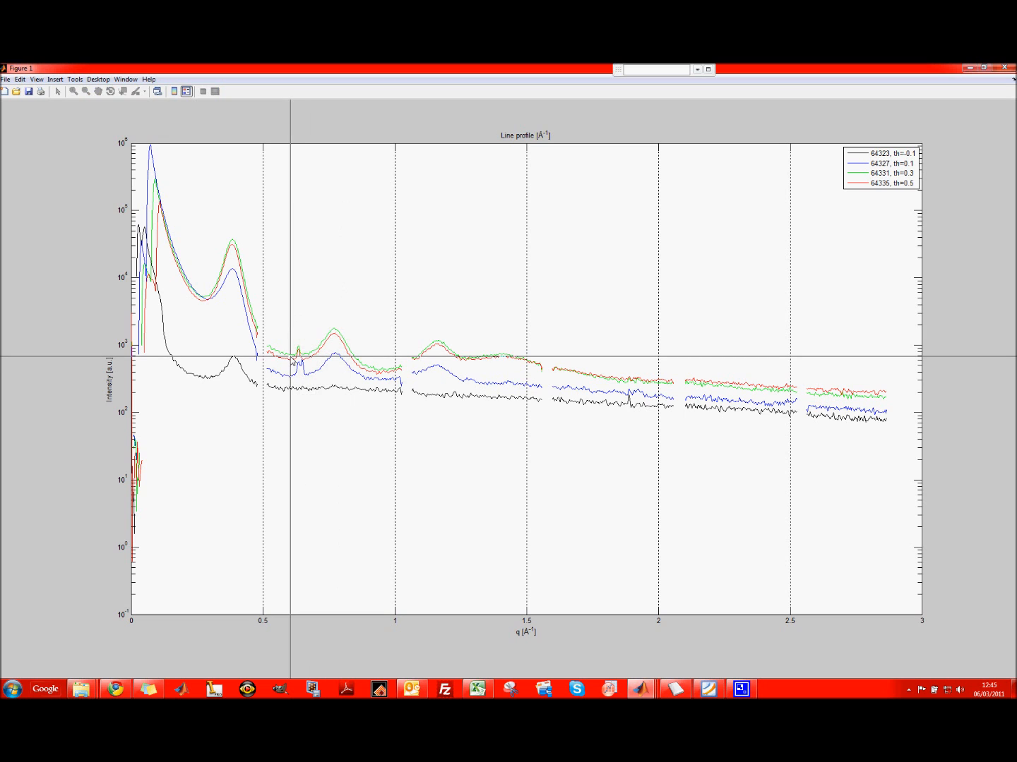
pyautogui.click(290, 357)
pyautogui.rightClick(425, 246)
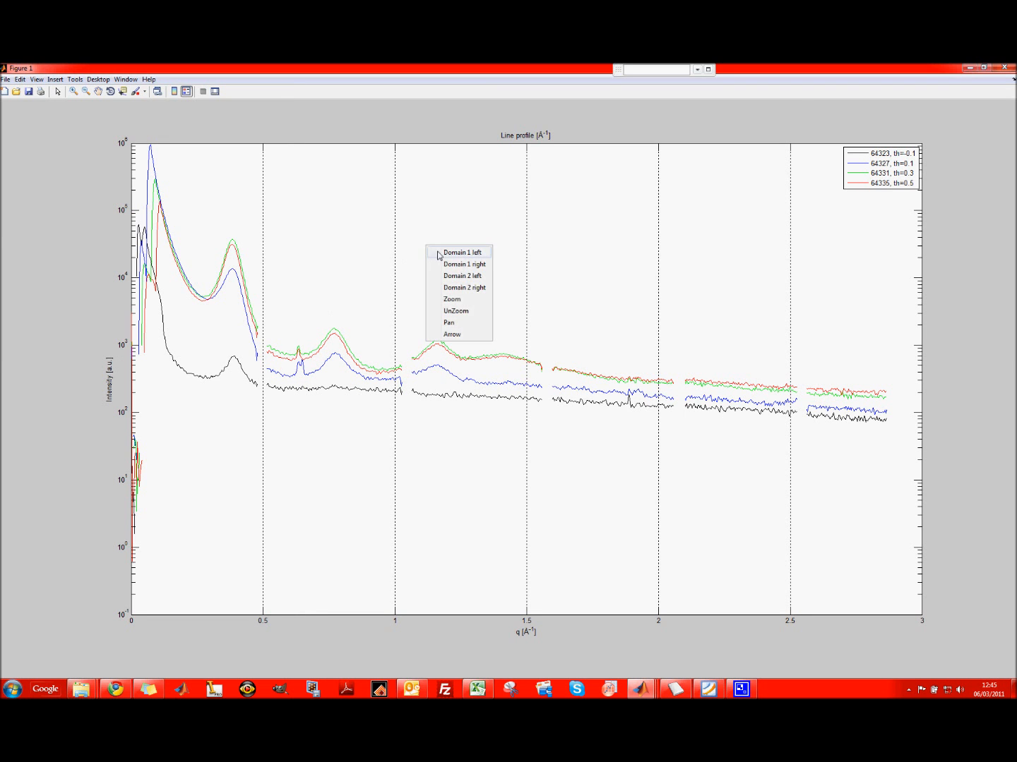
pyautogui.click(438, 256)
pyautogui.click(802, 204)
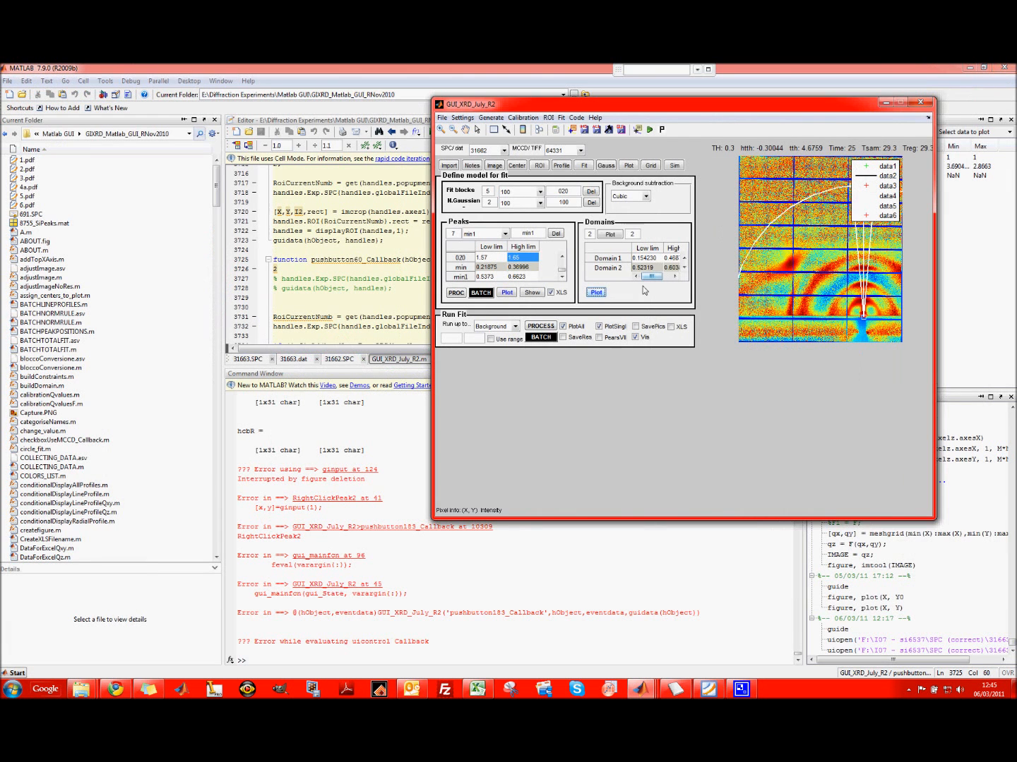
# Step: Plot the two domains, examine them enlarged around the first peak, and close the figure
pyautogui.click(609, 234)
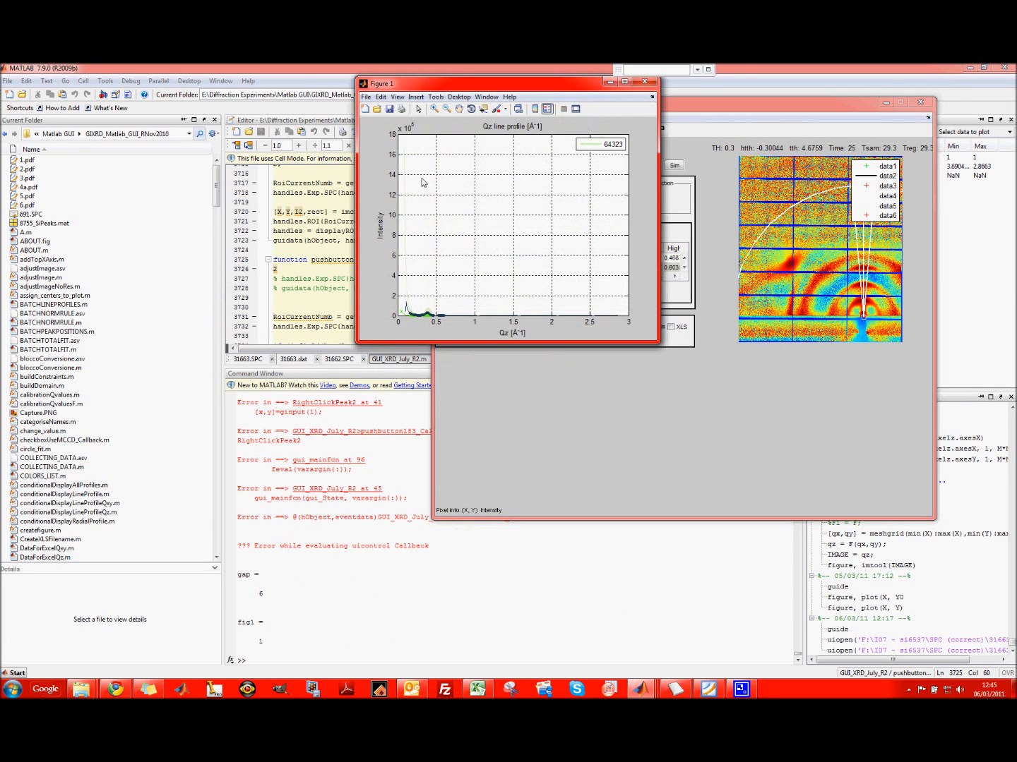
pyautogui.click(434, 109)
pyautogui.moveTo(402, 306); pyautogui.dragTo(457, 326)
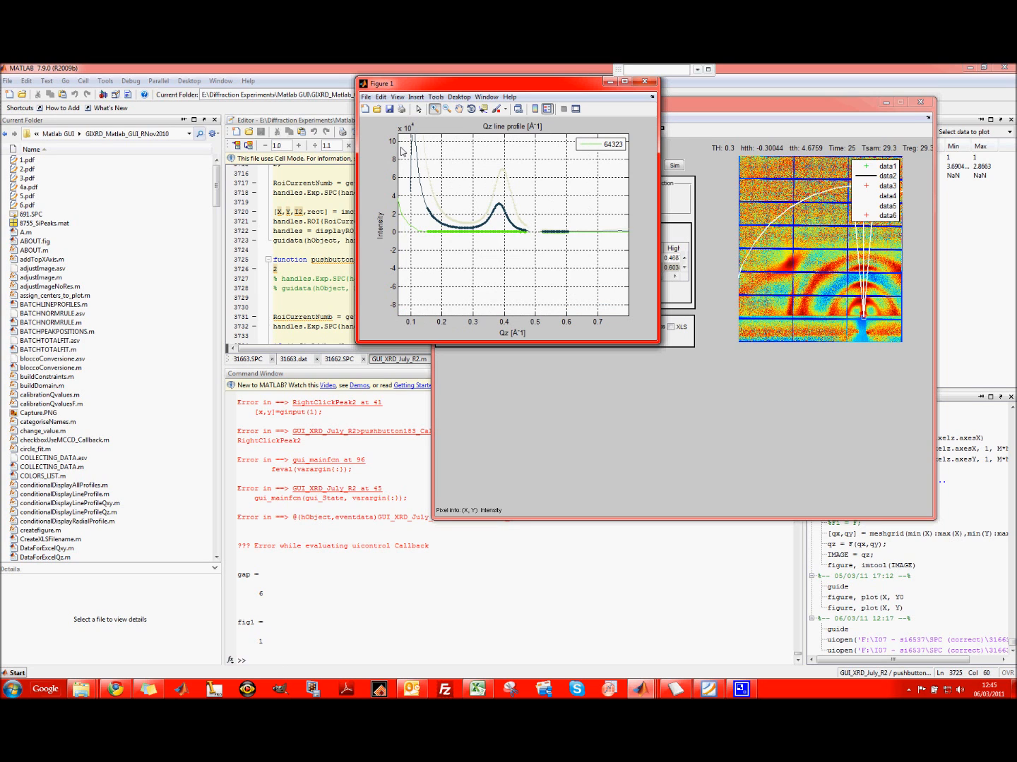
pyautogui.moveTo(417, 149); pyautogui.dragTo(594, 240)
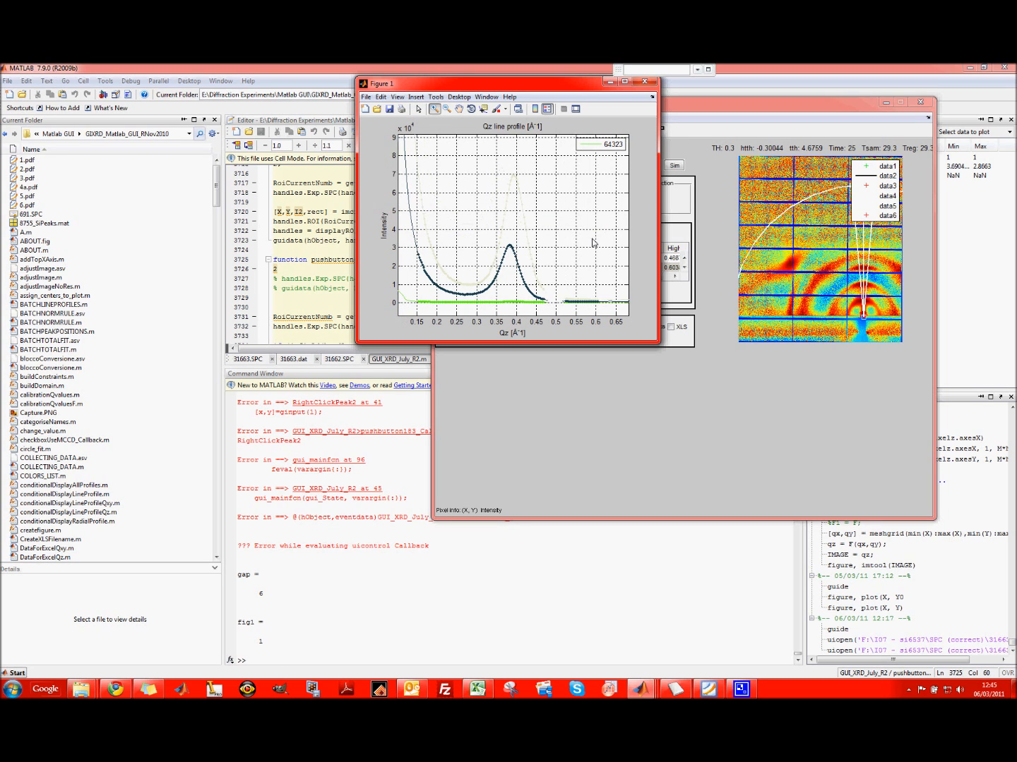
pyautogui.click(645, 82)
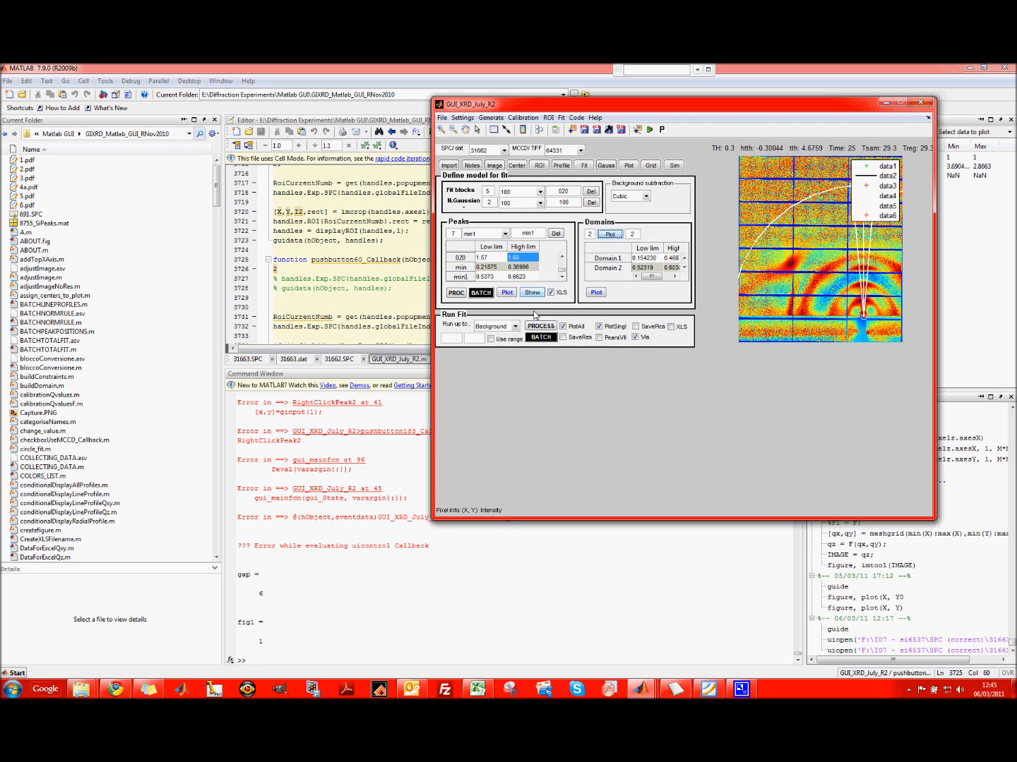
# Step: Try to run the fit up to block 100 for the current image
pyautogui.click(515, 326)
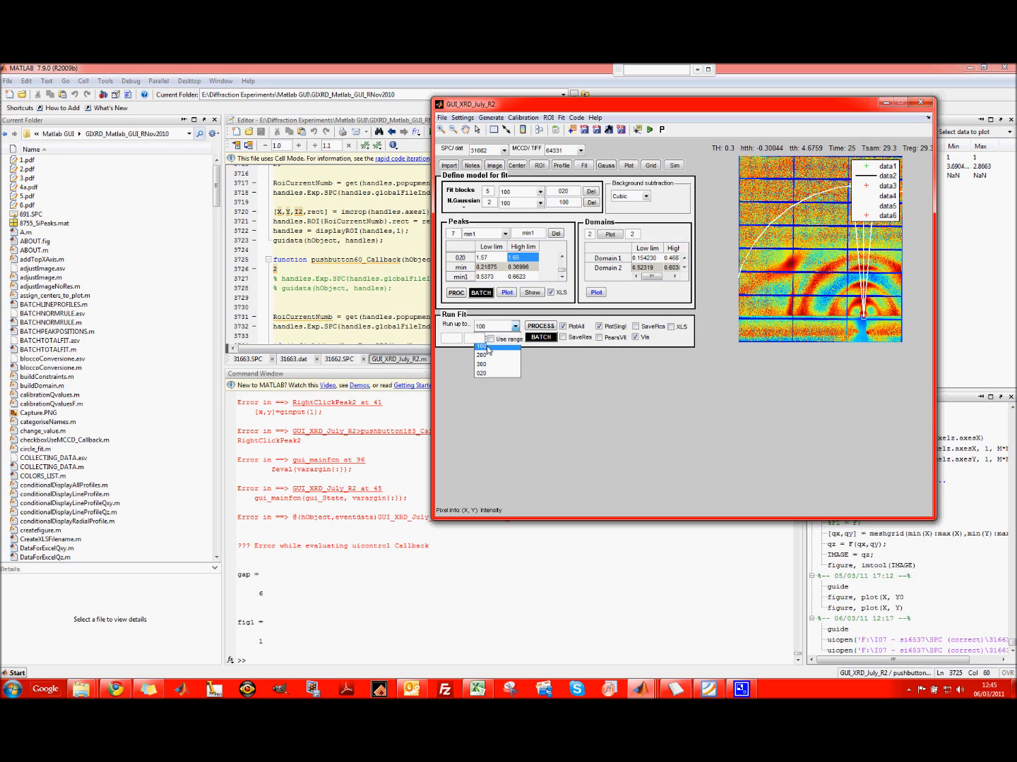
pyautogui.click(487, 347)
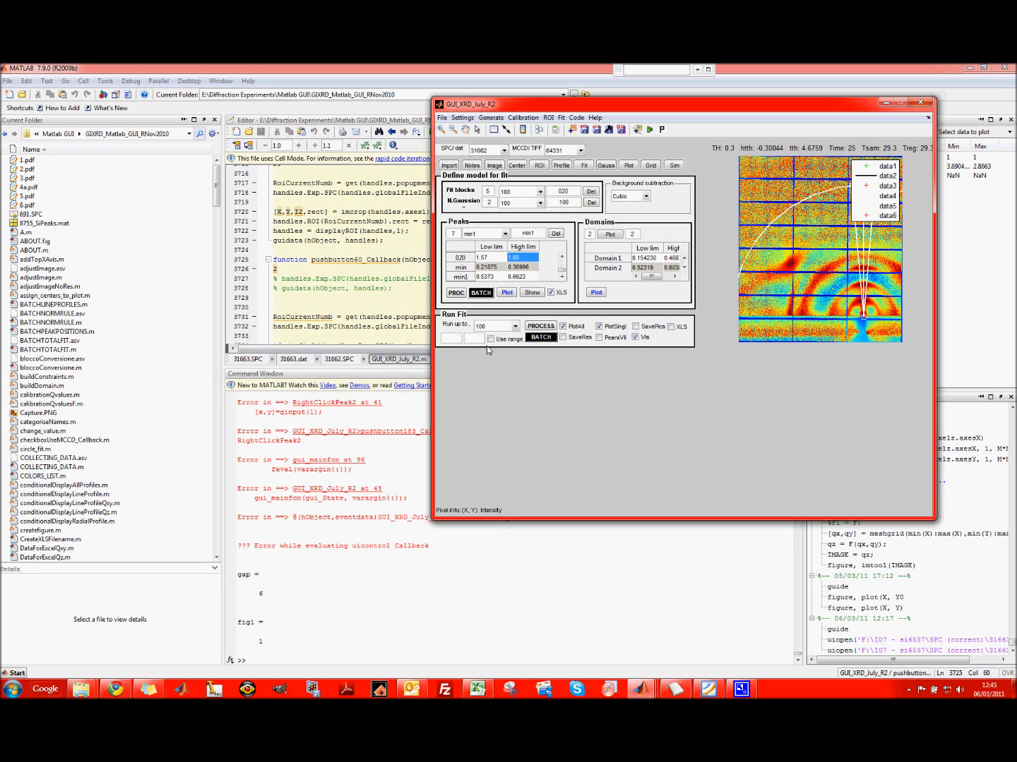
pyautogui.click(540, 326)
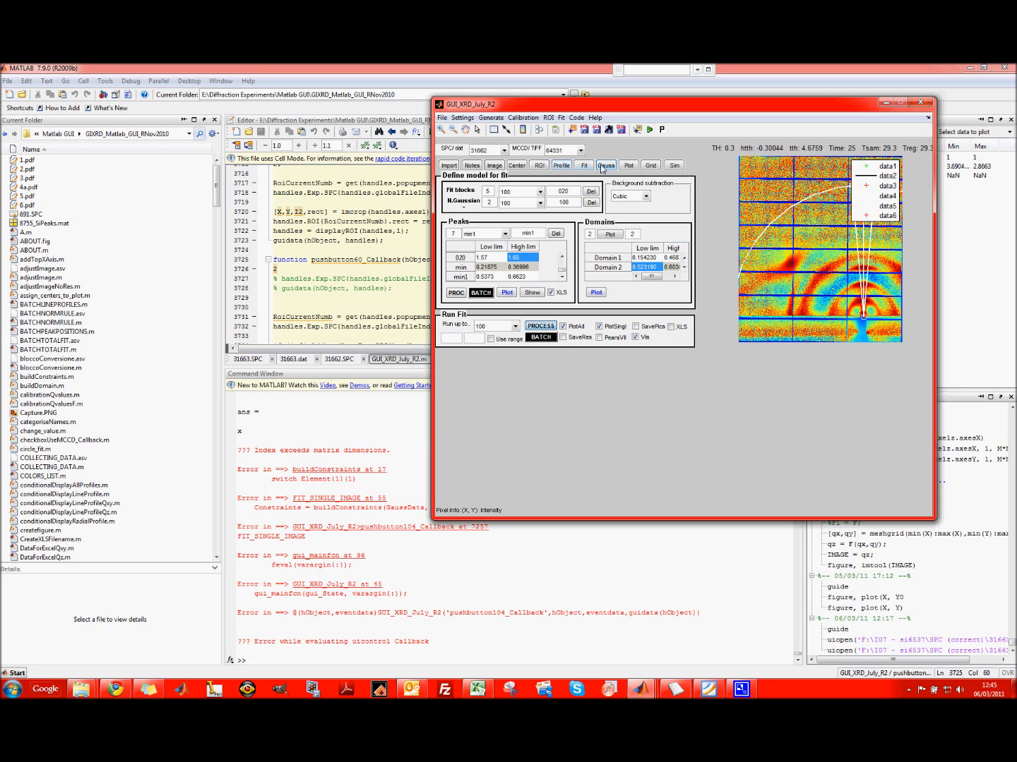
# Step: In the Gaussian bounds table, set the first 100 Gaussian's aLow to 0 and aCen to p(1)
pyautogui.click(604, 165)
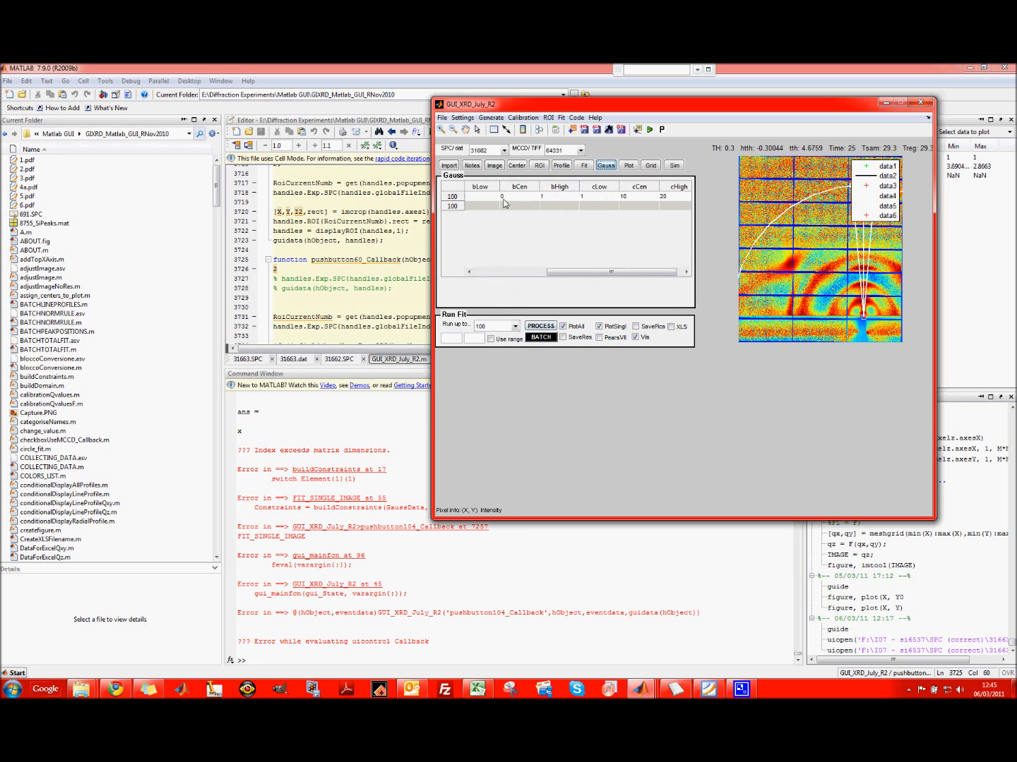
pyautogui.moveTo(582, 272); pyautogui.dragTo(511, 273)
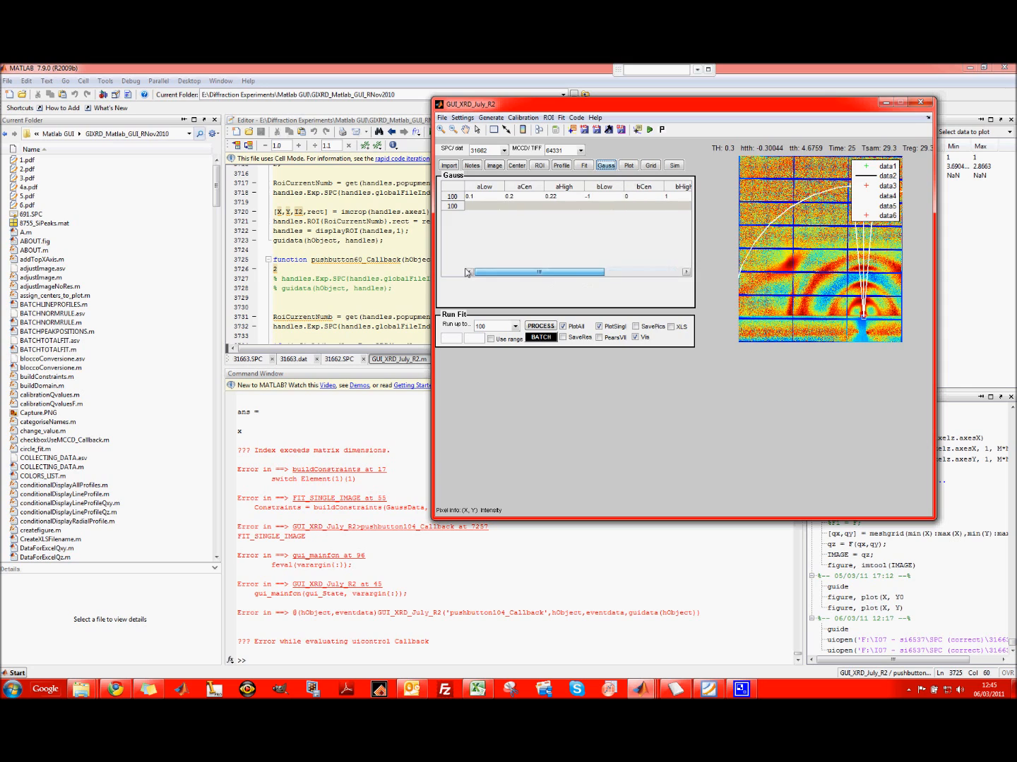
pyautogui.click(484, 199)
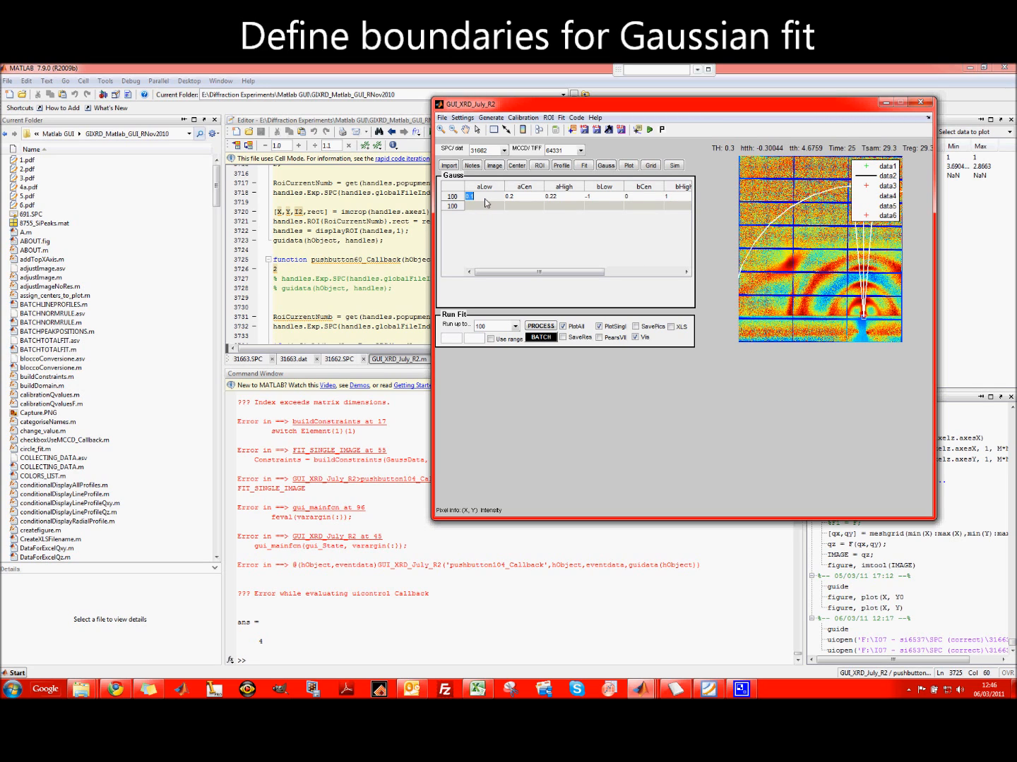
pyautogui.write('0')
pyautogui.press('Tab')
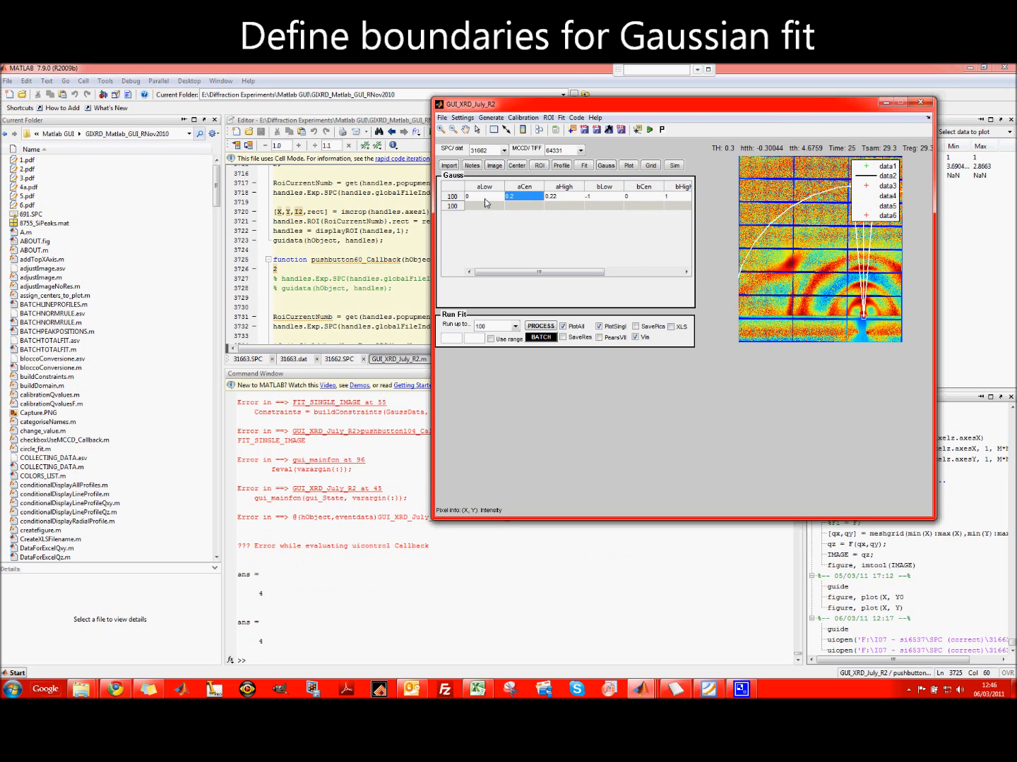
pyautogui.write('0')
pyautogui.press('Tab')
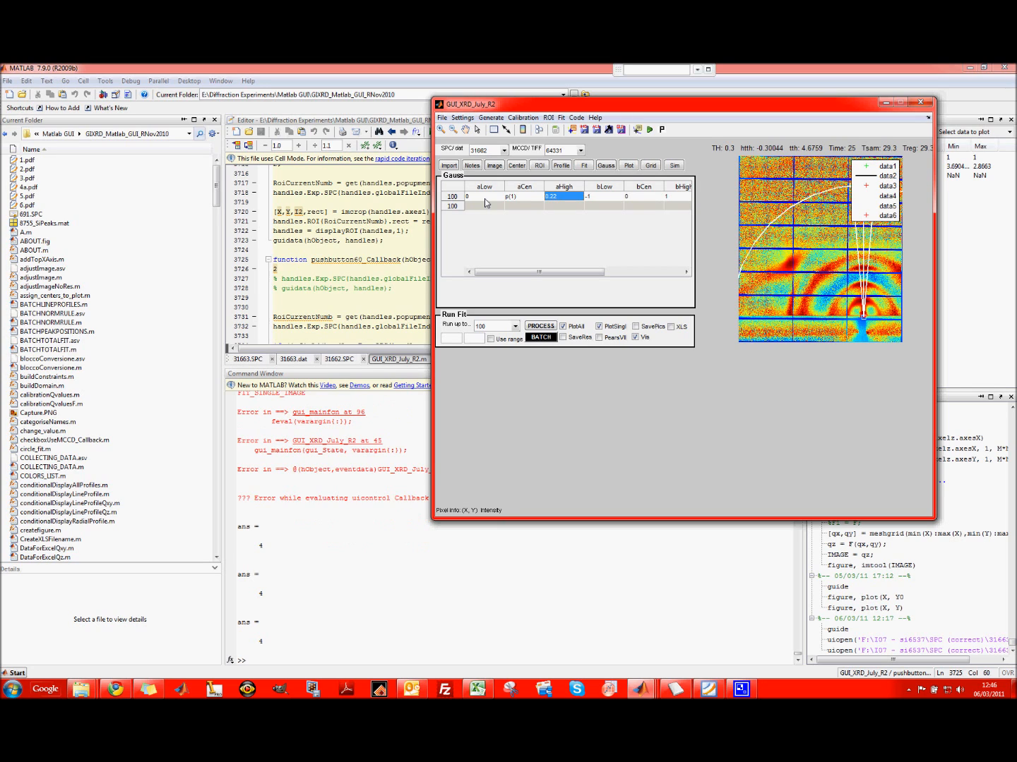
# Step: Process the defined peaks to check their labelled positions on the line profile, and close the figure
pyautogui.click(577, 168)
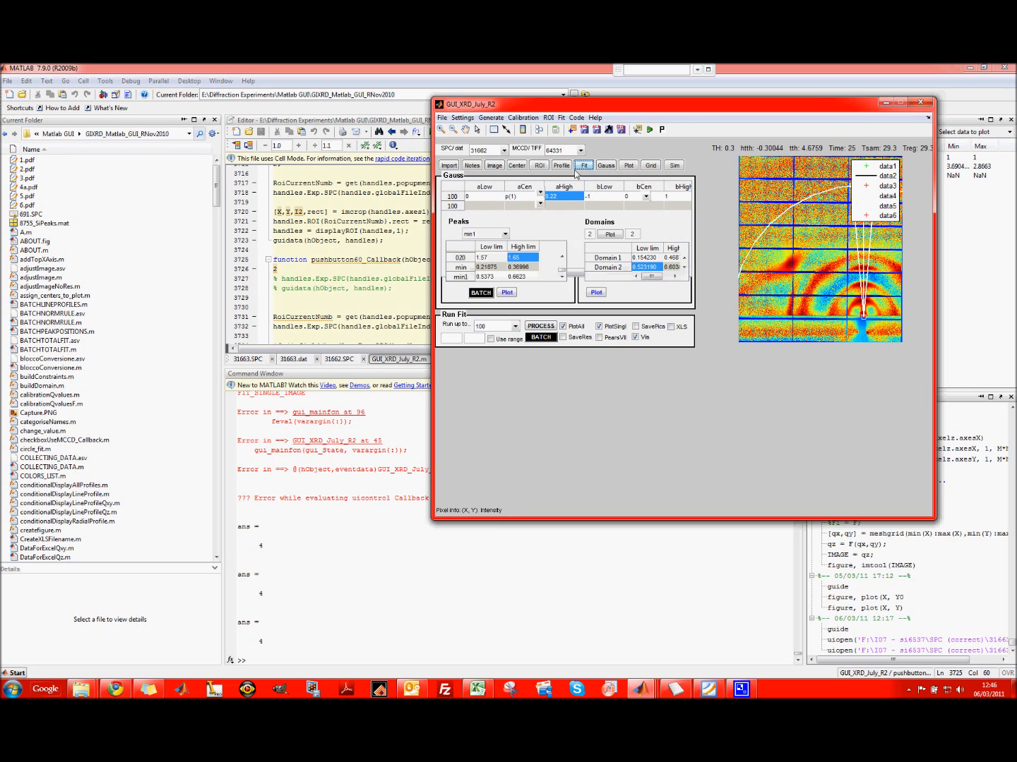
pyautogui.moveTo(563, 270); pyautogui.dragTo(562, 257)
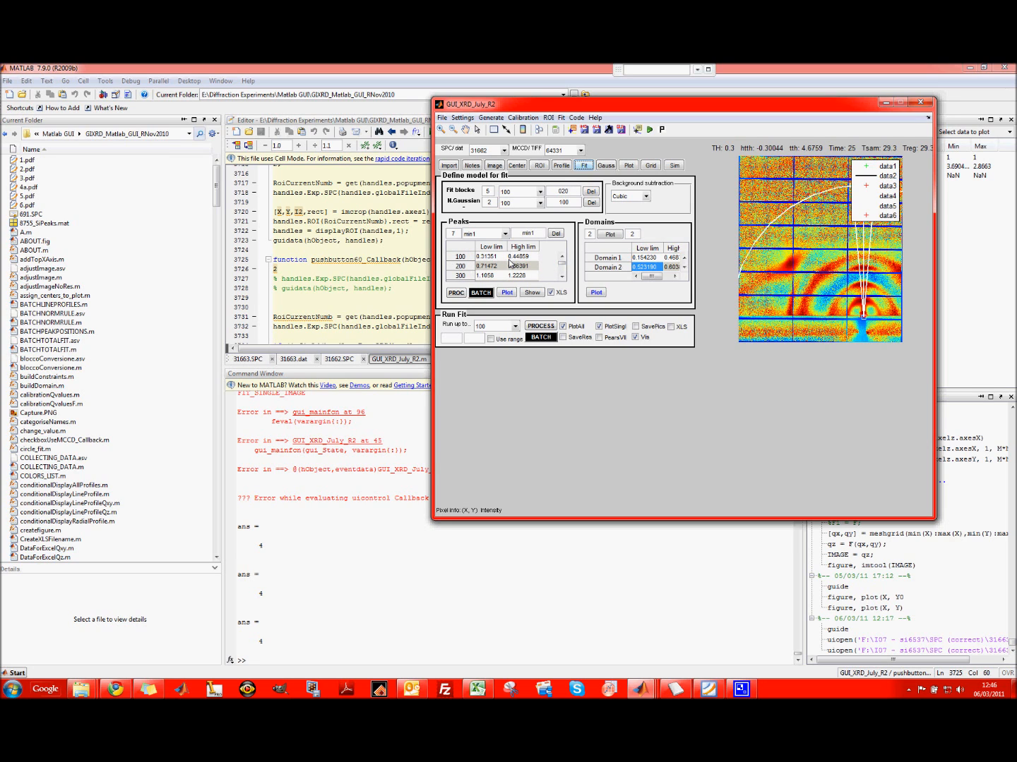
pyautogui.click(455, 293)
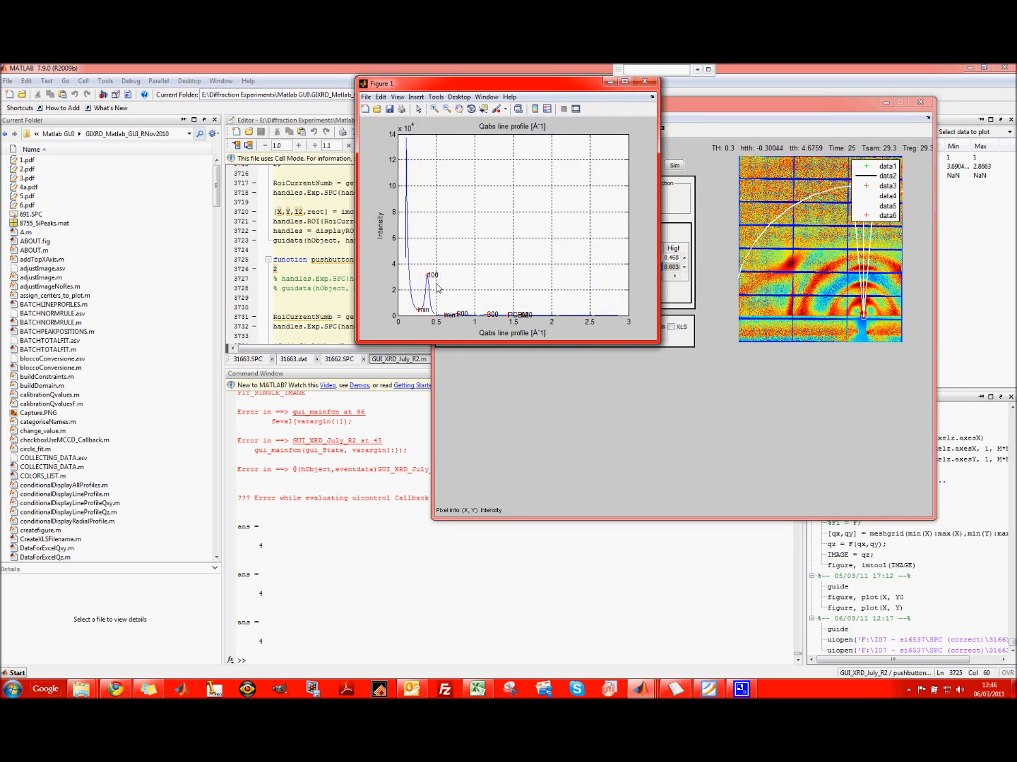
pyautogui.click(645, 82)
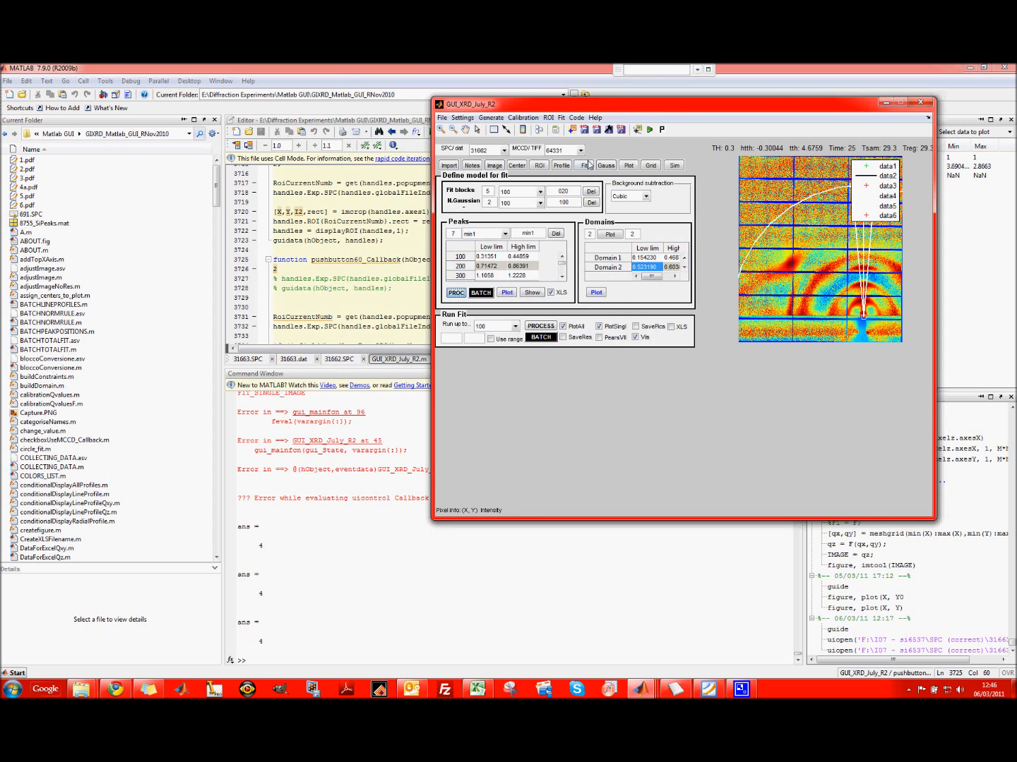
# Step: Change the first 100 Gaussian's aCen to p(1)/3 and set its aHigh to p(1)
pyautogui.click(586, 166)
pyautogui.click(606, 165)
pyautogui.click(554, 200)
pyautogui.click(536, 199)
pyautogui.click(527, 198)
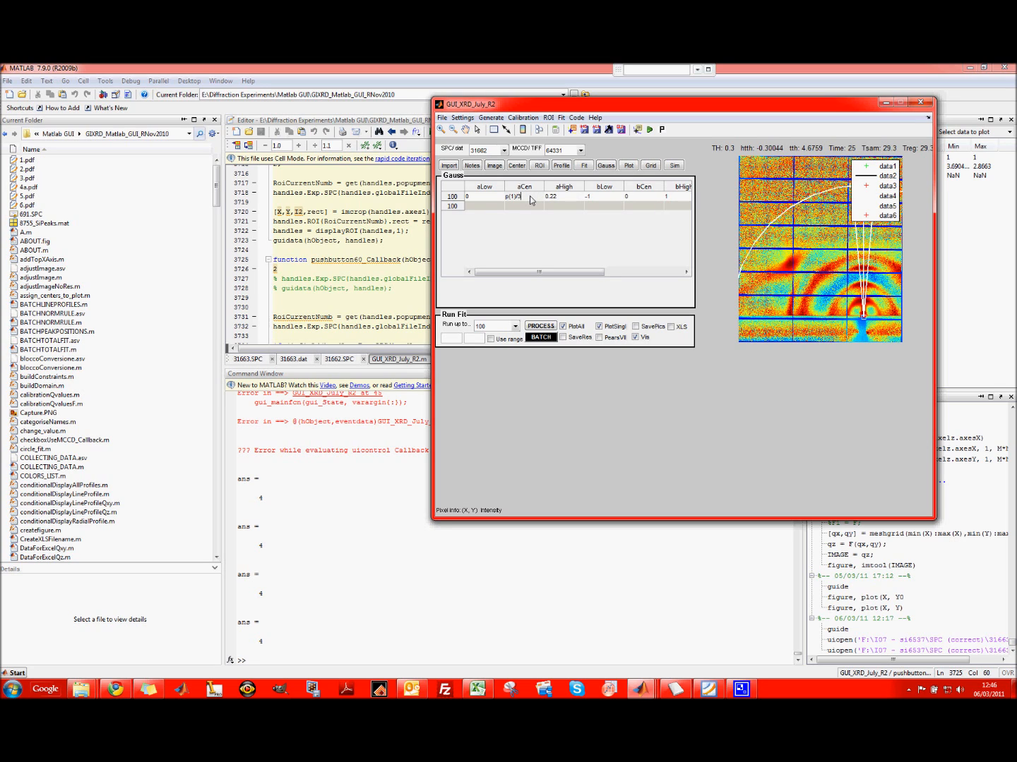
pyautogui.press('Tab')
pyautogui.write('p(1')
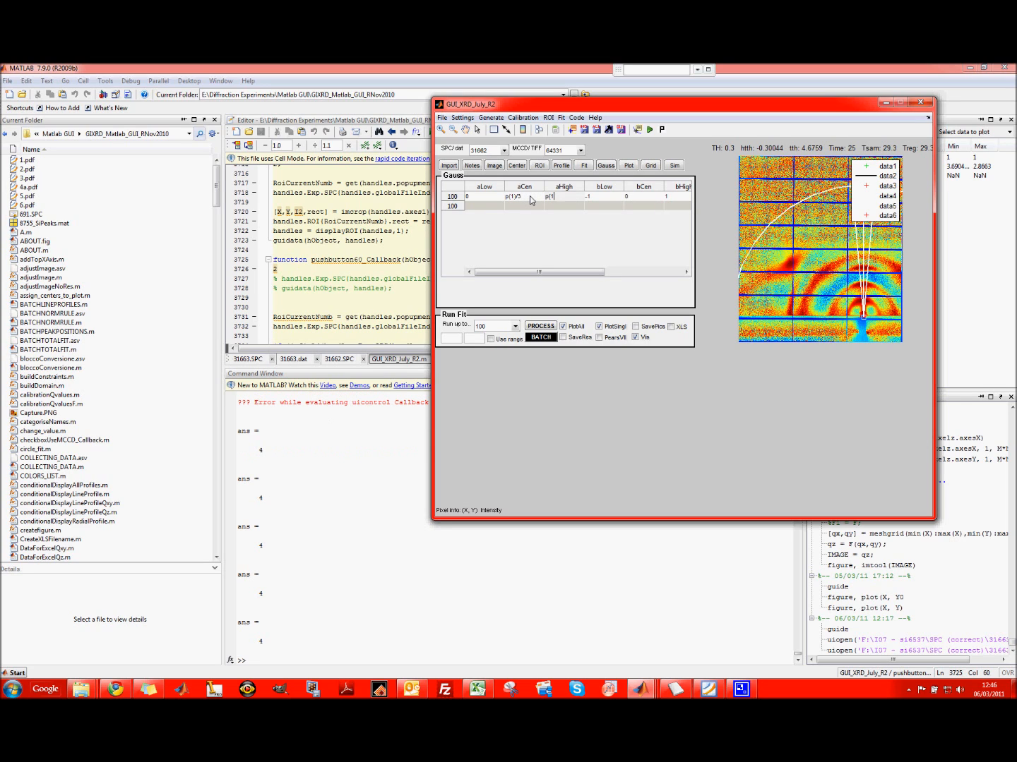
pyautogui.write(')')
pyautogui.press('Tab')
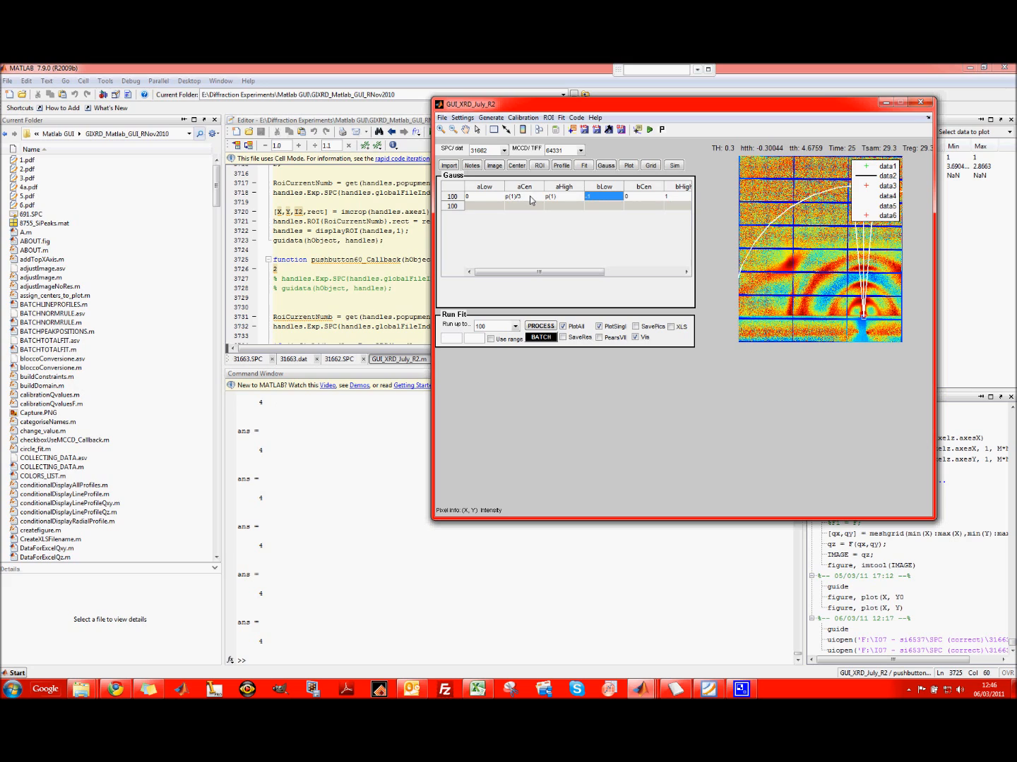
# Step: Set the first 100 Gaussian's bLow to q(1)*0.99, bCen to q(1) and bHigh to q(1)*1.01
pyautogui.write('q')
pyautogui.write('(1)*0.99')
pyautogui.press('Tab')
pyautogui.write('q(1)')
pyautogui.press('Tab')
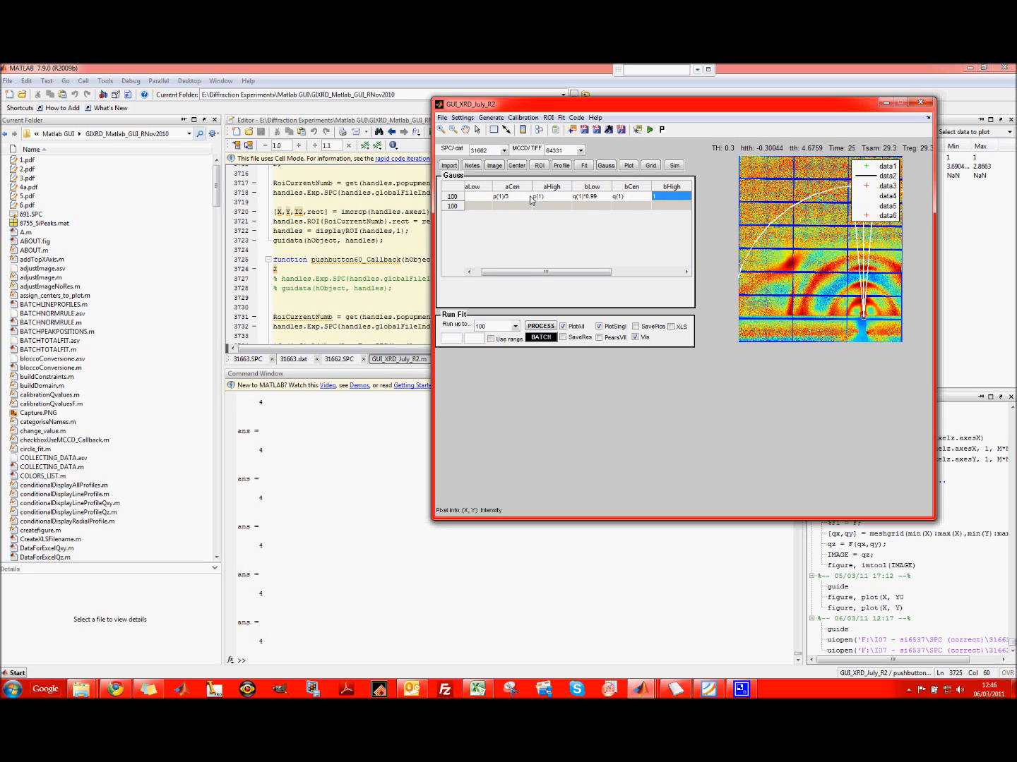
pyautogui.write('q(1)*1.01')
pyautogui.press('Tab')
# Step: Set the first 100 Gaussian's cLow to 0.001, cCen to 0.04 and cHigh to 0.1
pyautogui.write('0.')
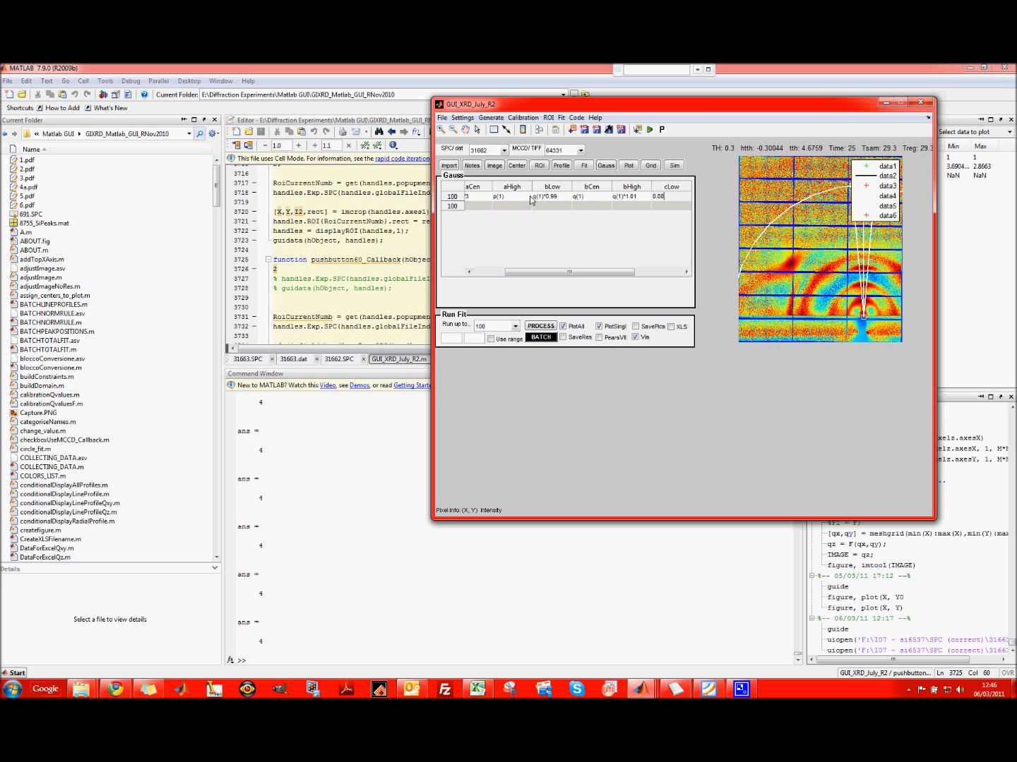
pyautogui.moveTo(533, 271); pyautogui.dragTo(579, 272)
pyautogui.write('001')
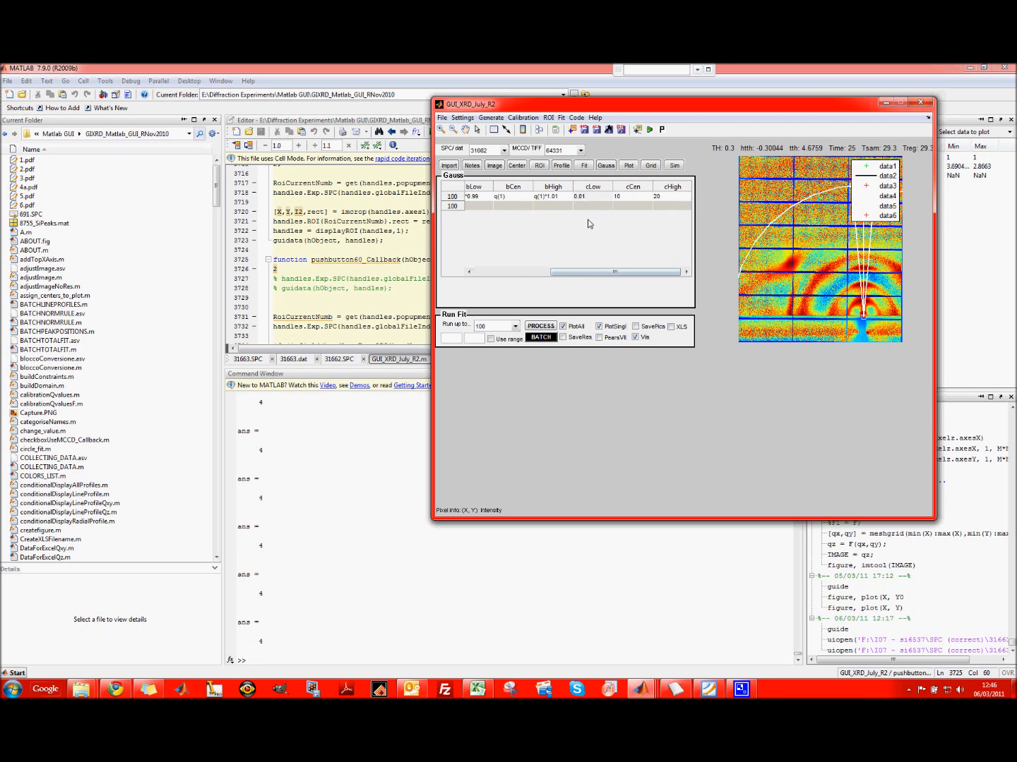
pyautogui.click(597, 257)
pyautogui.click(626, 198)
pyautogui.write('0.04')
pyautogui.click(662, 198)
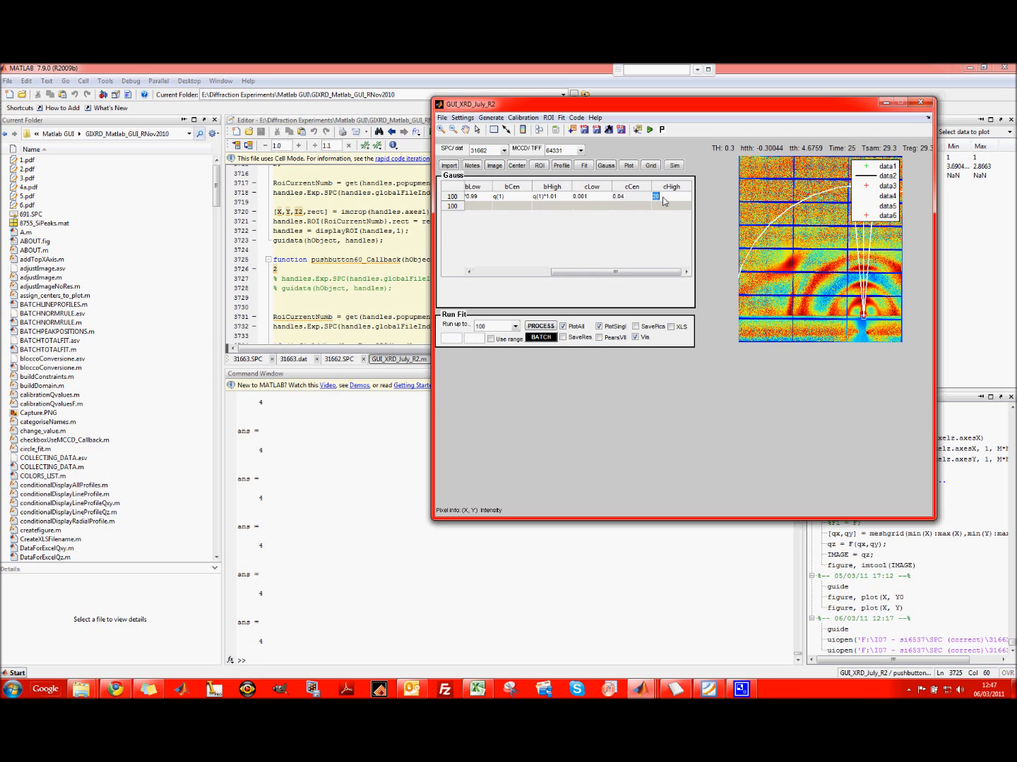
pyautogui.write('0.1')
pyautogui.press('Return')
# Step: Enter "=" in every bound of the second 100 Gaussian, from aLow through cHigh
pyautogui.moveTo(562, 272); pyautogui.dragTo(477, 272)
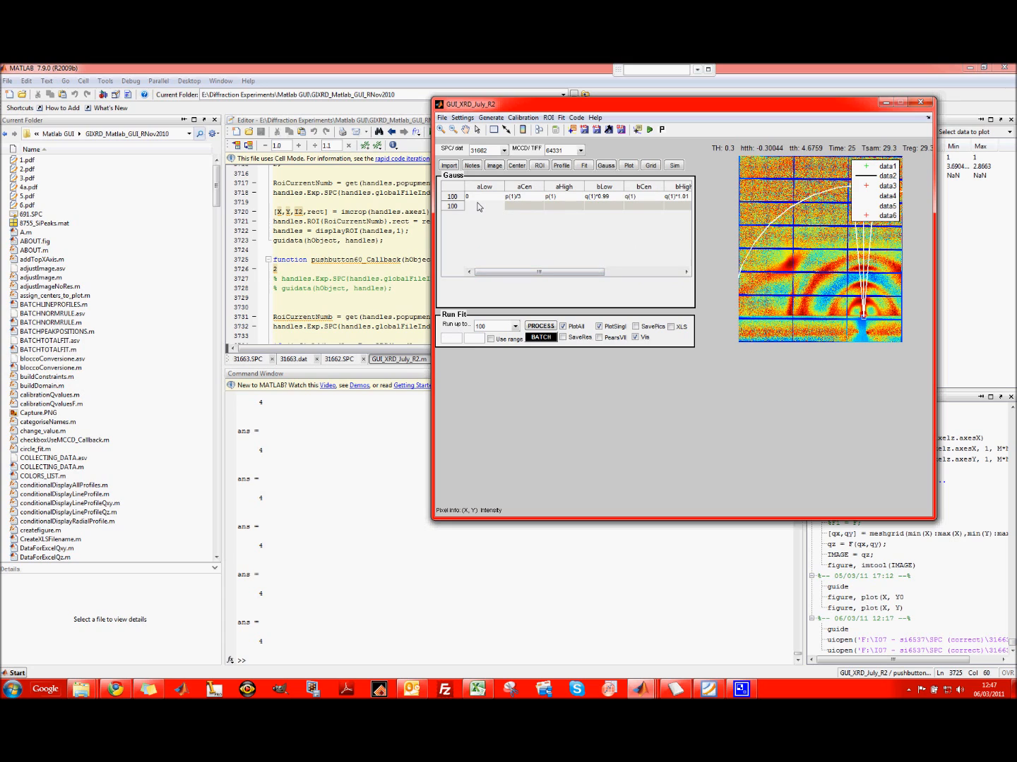
pyautogui.write('-')
pyautogui.press('Tab')
pyautogui.write('-')
pyautogui.press('Tab')
pyautogui.write('-')
pyautogui.press('Tab')
pyautogui.press('-')
pyautogui.press('Tab')
pyautogui.write('-')
pyautogui.press('Tab')
pyautogui.write('-')
pyautogui.press('Tab')
pyautogui.write('-')
pyautogui.press('Tab')
pyautogui.write('-')
pyautogui.press('Tab')
pyautogui.write('-')
pyautogui.press('Tab')
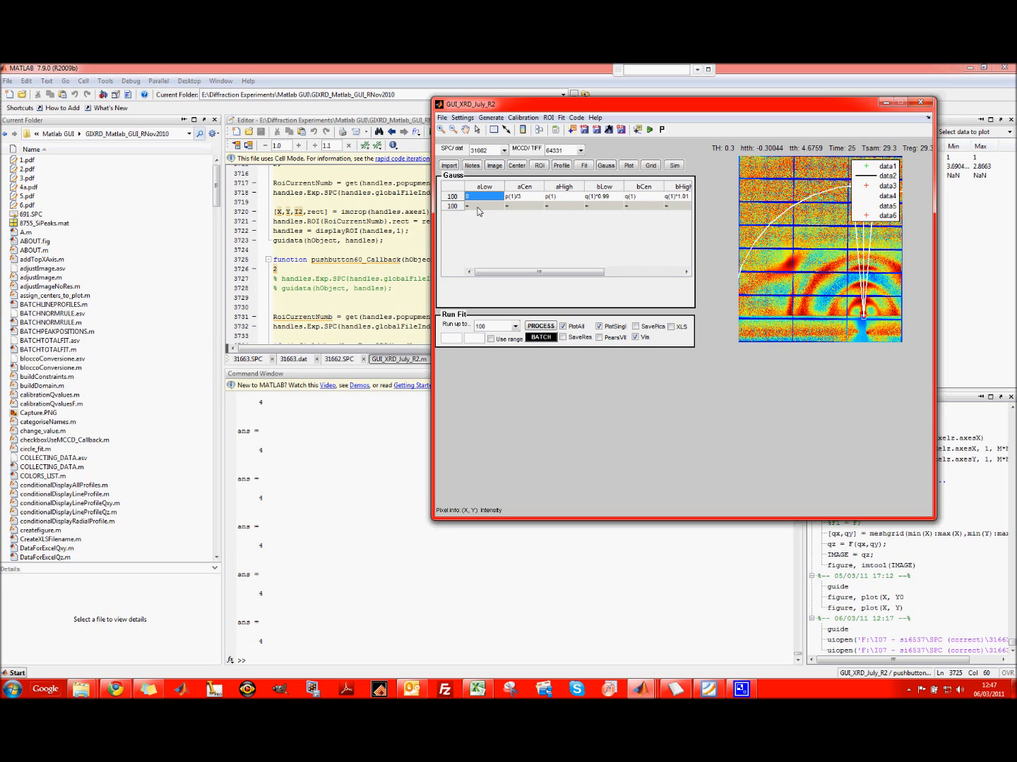
pyautogui.doubleClick(472, 205)
pyautogui.click(473, 197)
pyautogui.click(472, 207)
pyautogui.click(471, 195)
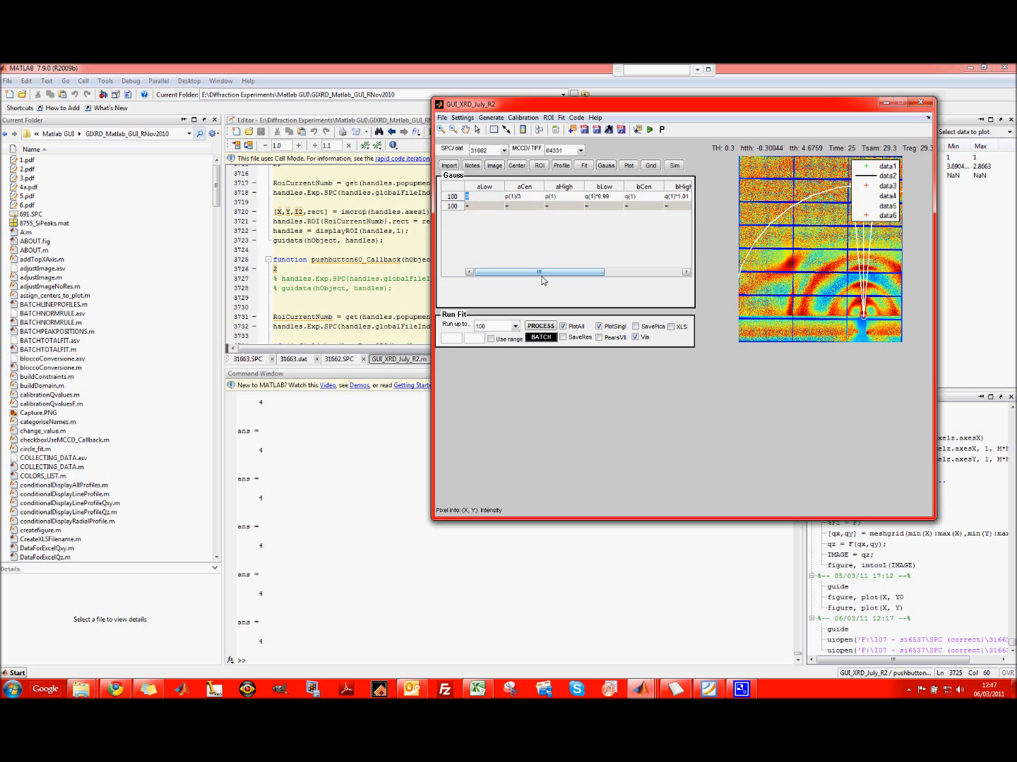
# Step: Return to the fit model settings and process the current image's fit up to block 100
pyautogui.click(583, 166)
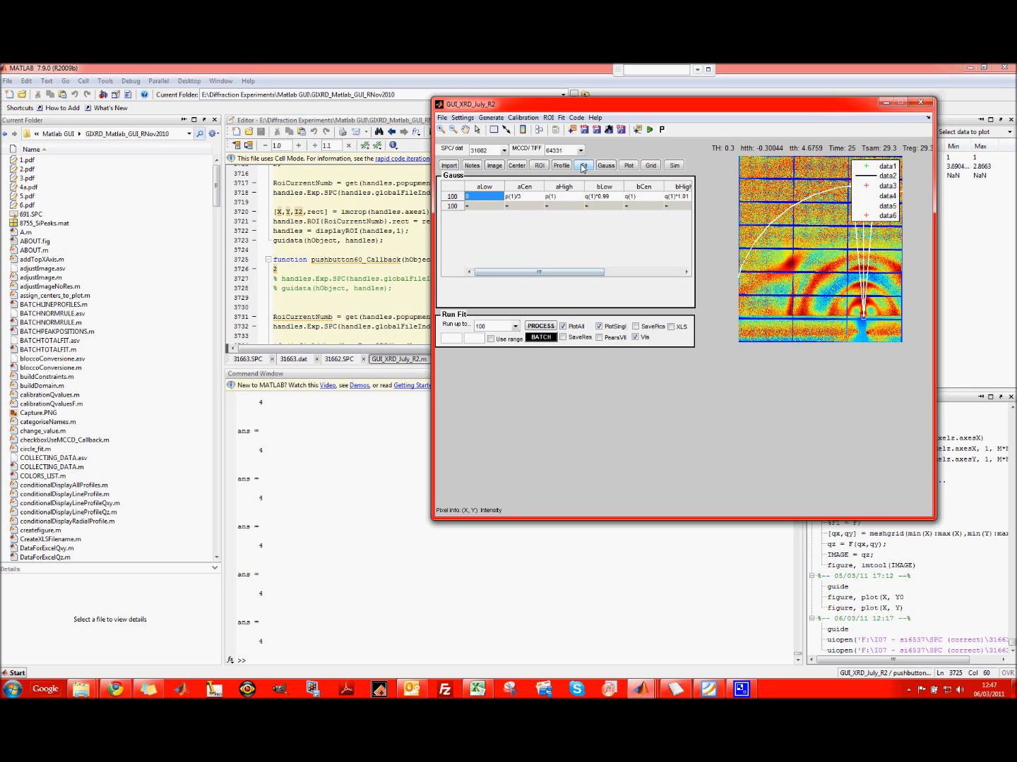
pyautogui.click(515, 328)
pyautogui.click(512, 347)
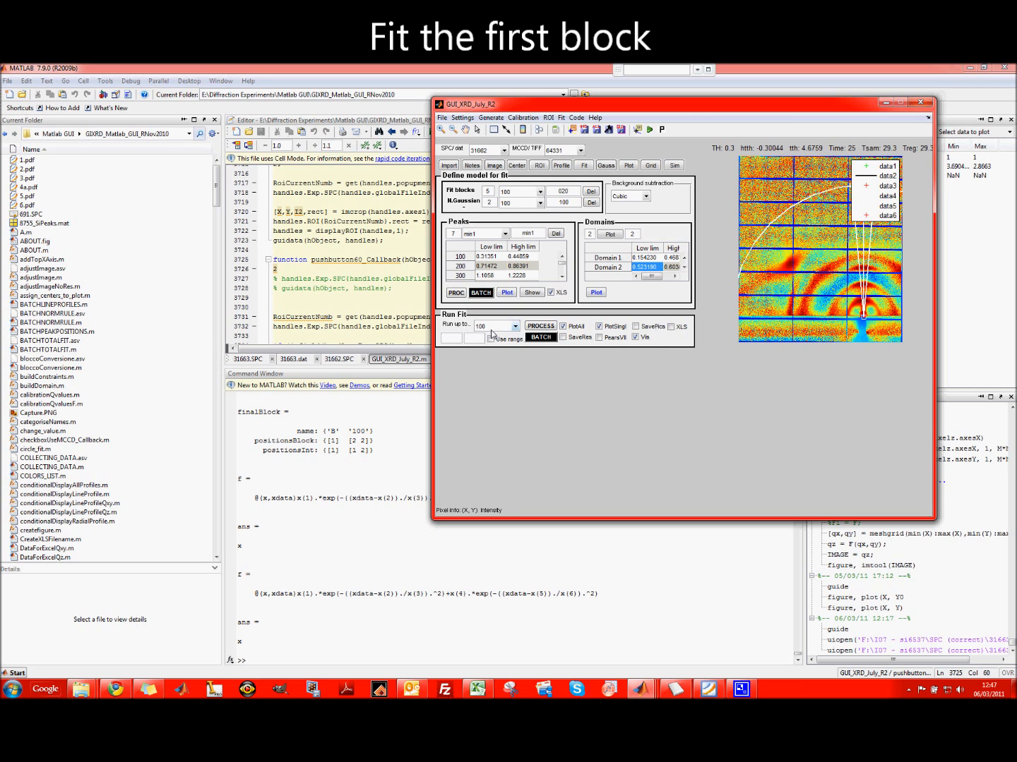
pyautogui.click(542, 328)
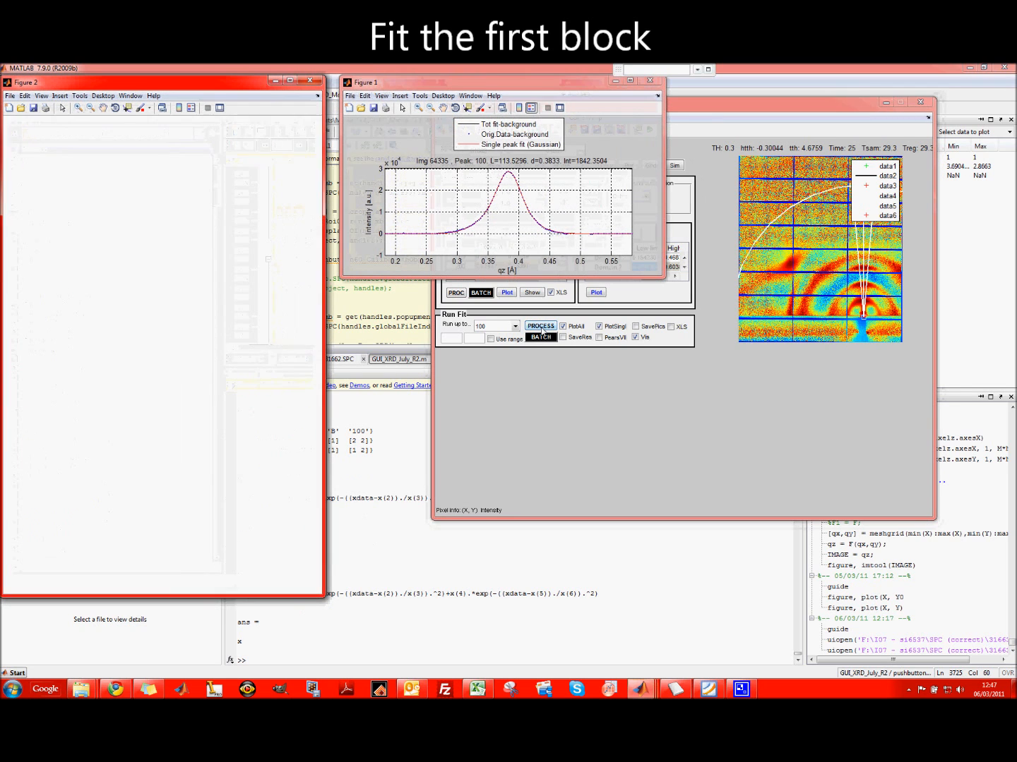
# Step: Examine the background and residuals in the fit plot between about qz 0 and 1.2, and close both fit figures
pyautogui.click(79, 108)
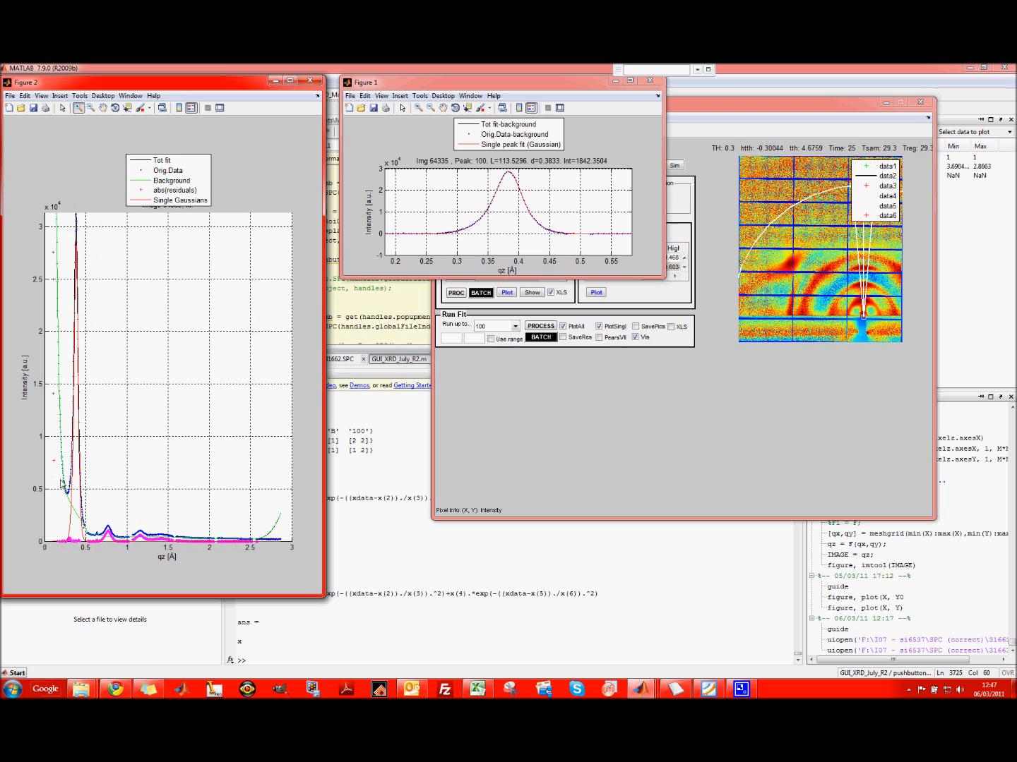
pyautogui.moveTo(46, 471); pyautogui.dragTo(146, 566)
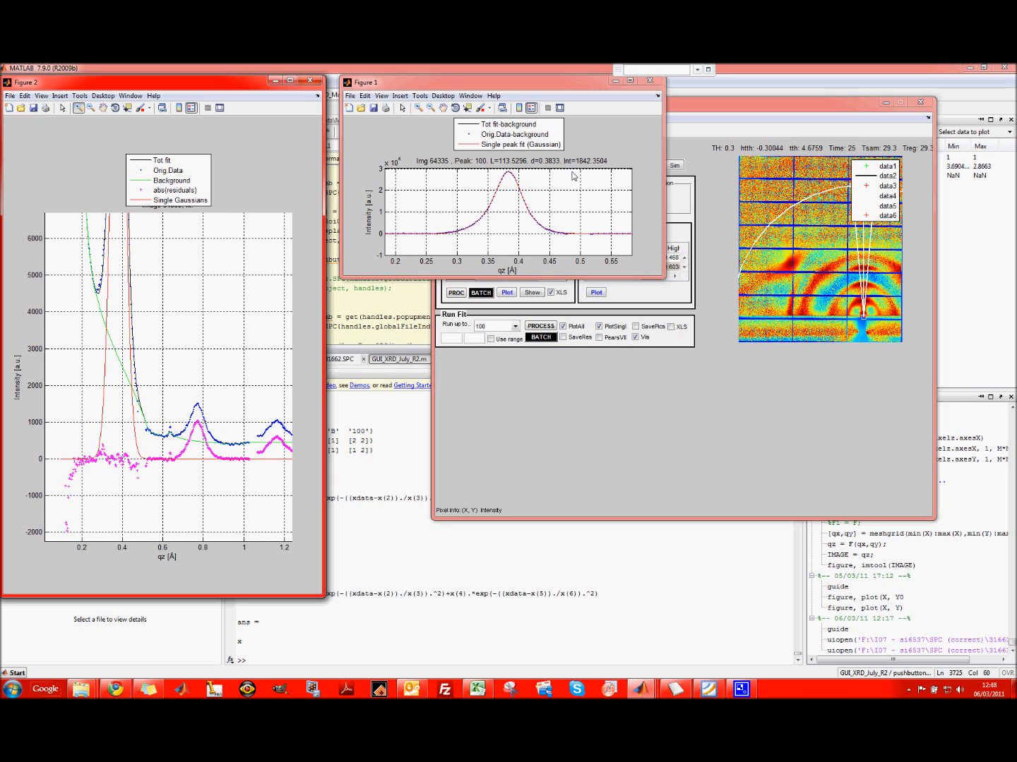
pyautogui.click(650, 81)
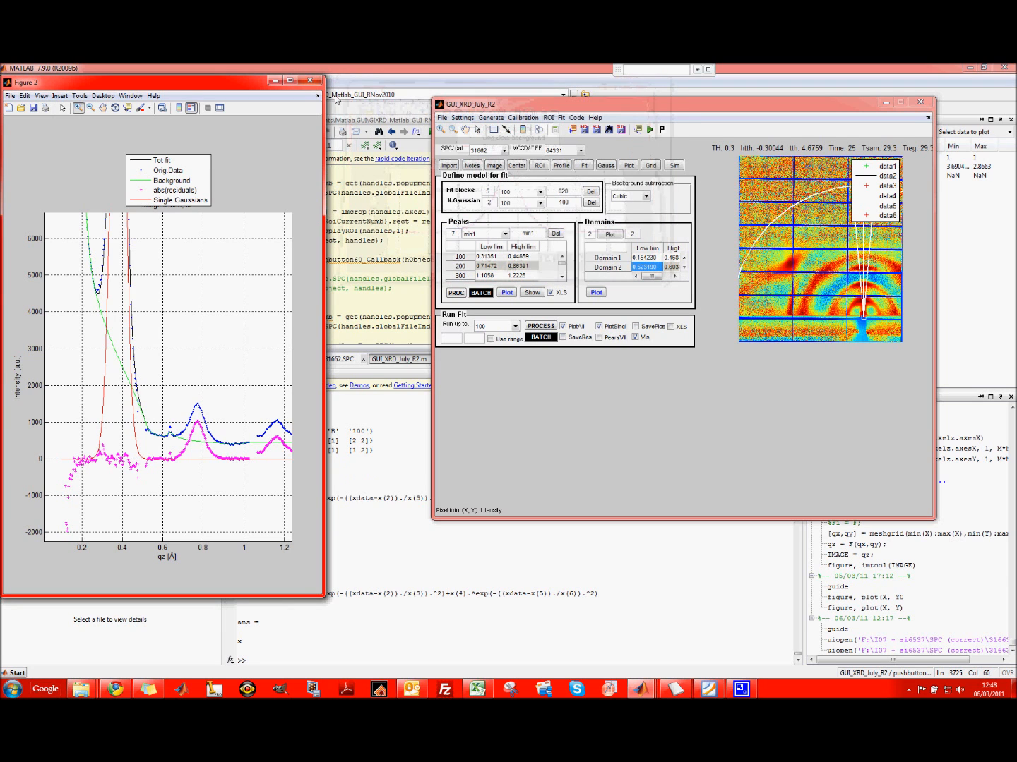
pyautogui.click(310, 79)
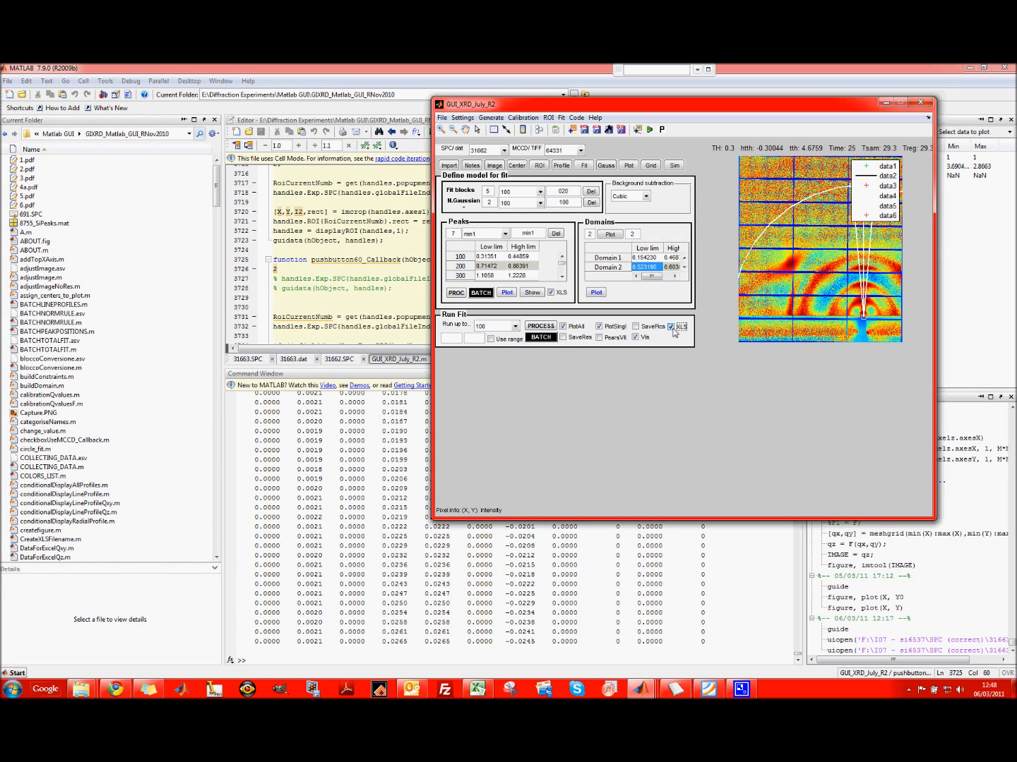
# Step: Process the current image's fit up to block 100 with XLS export enabled, and close the resulting fit figures
pyautogui.click(541, 327)
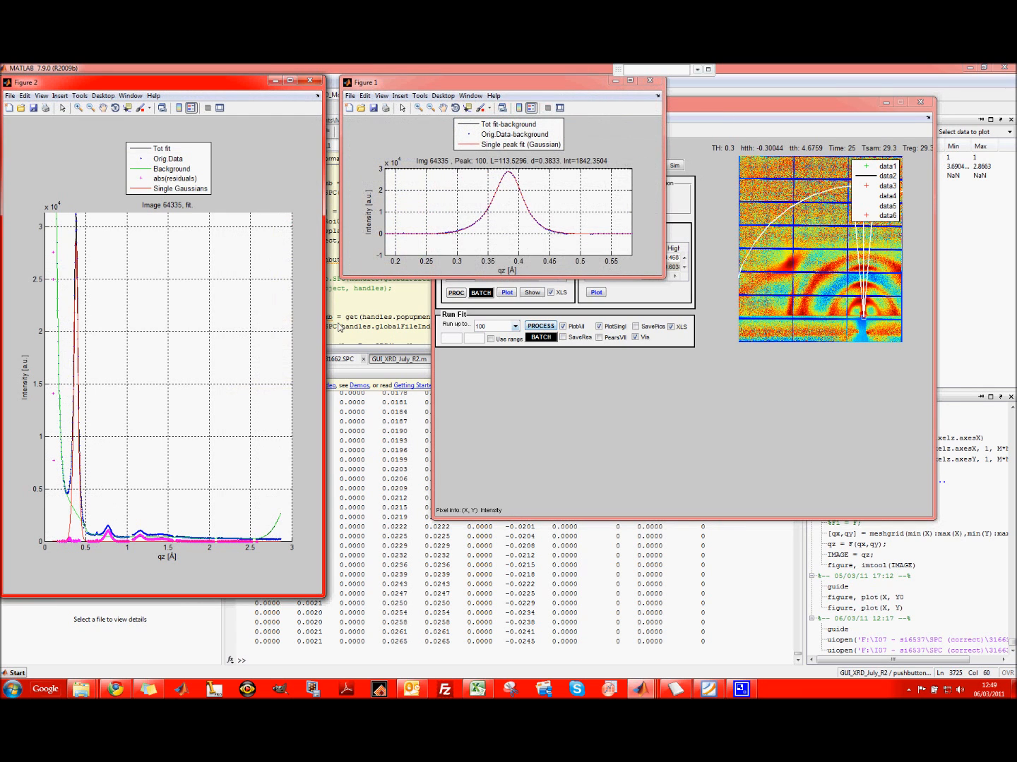
pyautogui.click(681, 336)
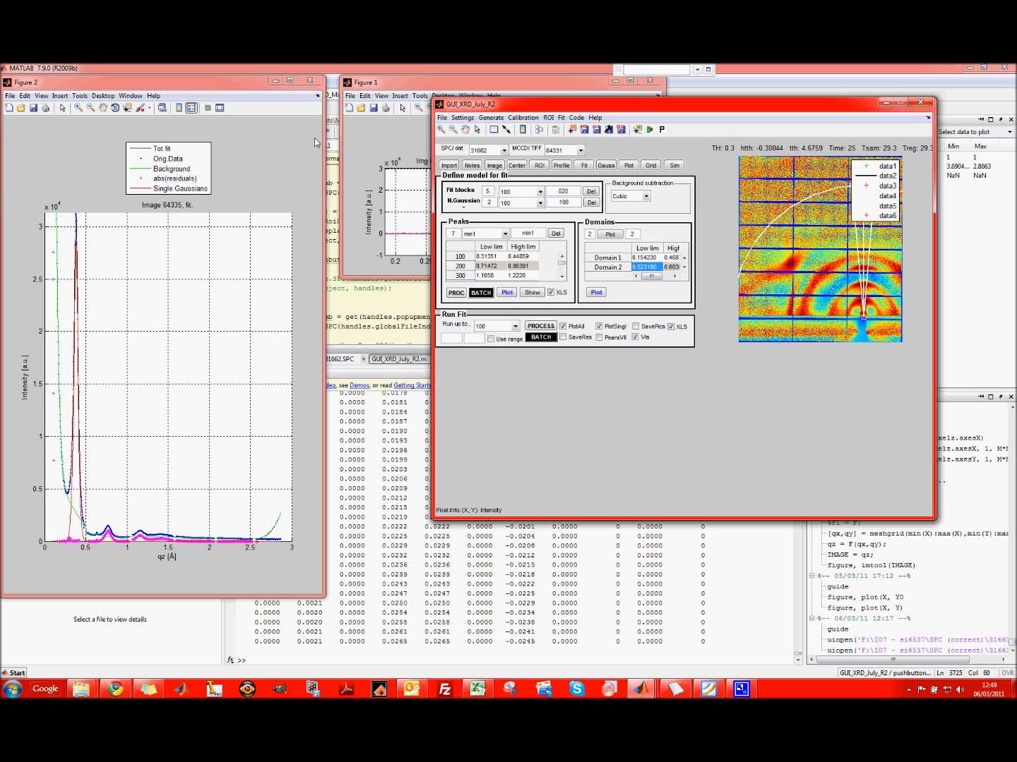
pyautogui.click(535, 328)
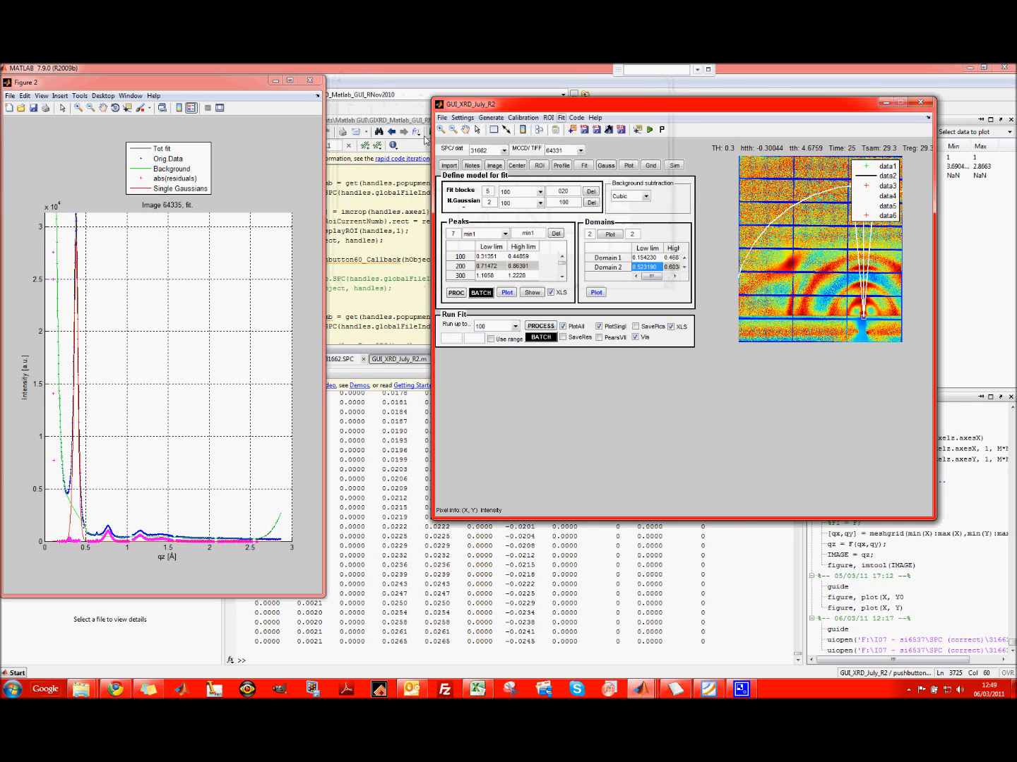
pyautogui.click(309, 80)
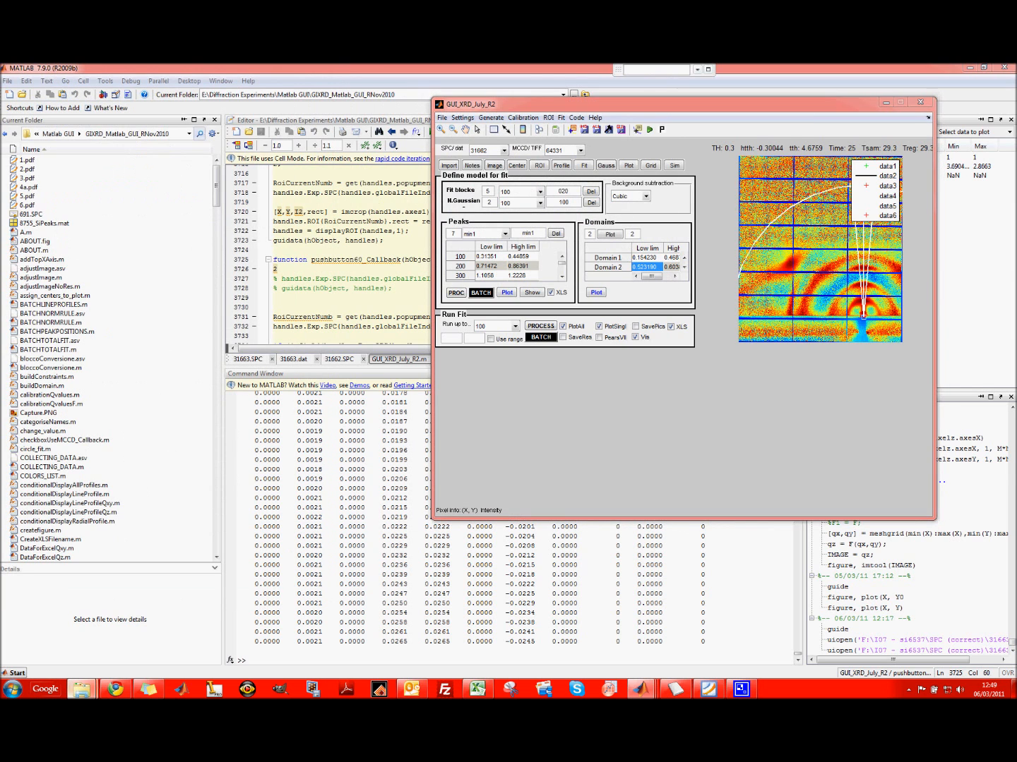
# Step: Switch to Windows Explorer and open the exported OPV64335Fit_All_ workbook from the ANALYSIS, 1. A1 folder
pyautogui.moveTo(81, 689)
pyautogui.click(69, 625)
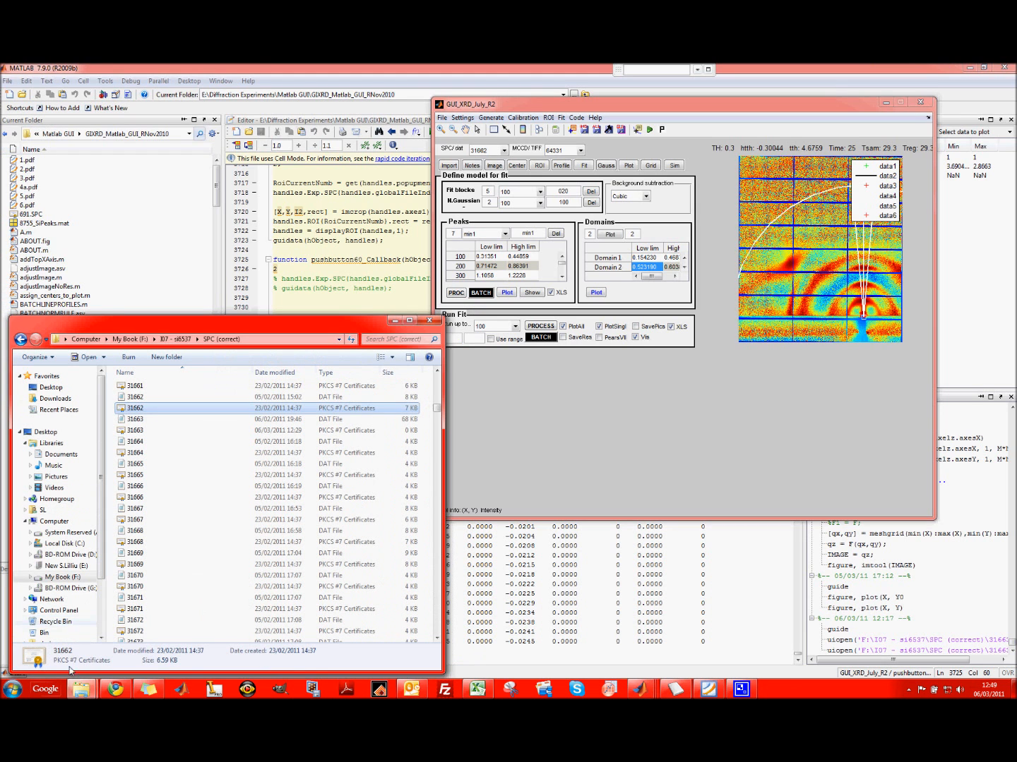
pyautogui.moveTo(79, 688)
pyautogui.click(184, 629)
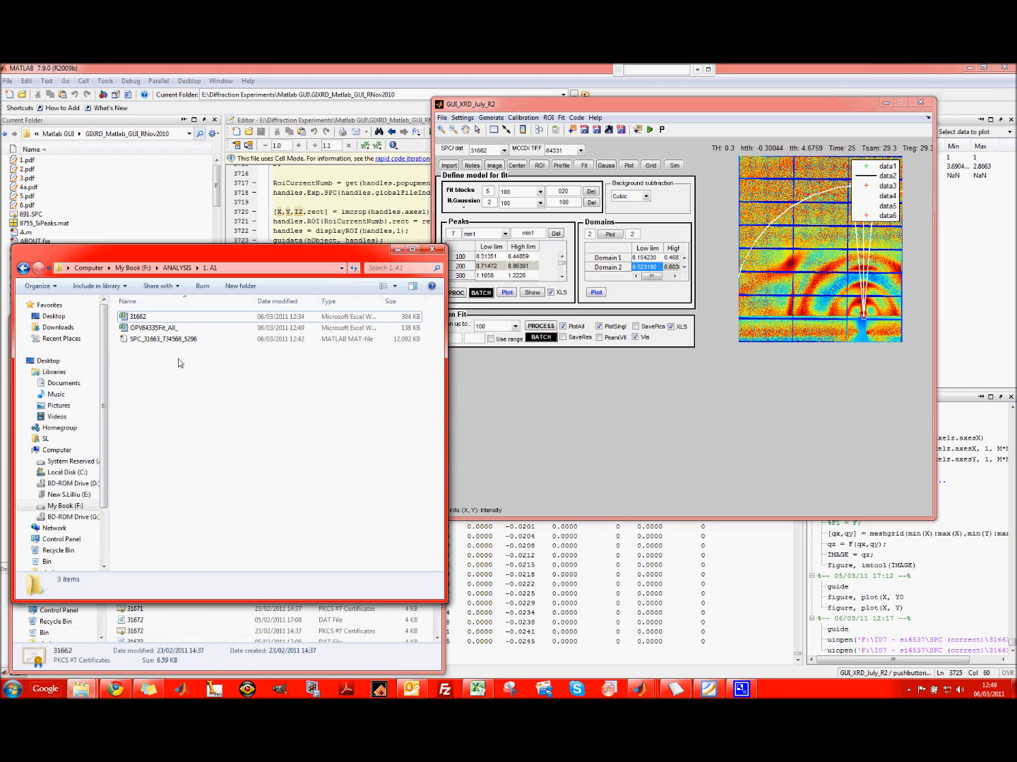
pyautogui.click(138, 330)
pyautogui.doubleClick(137, 332)
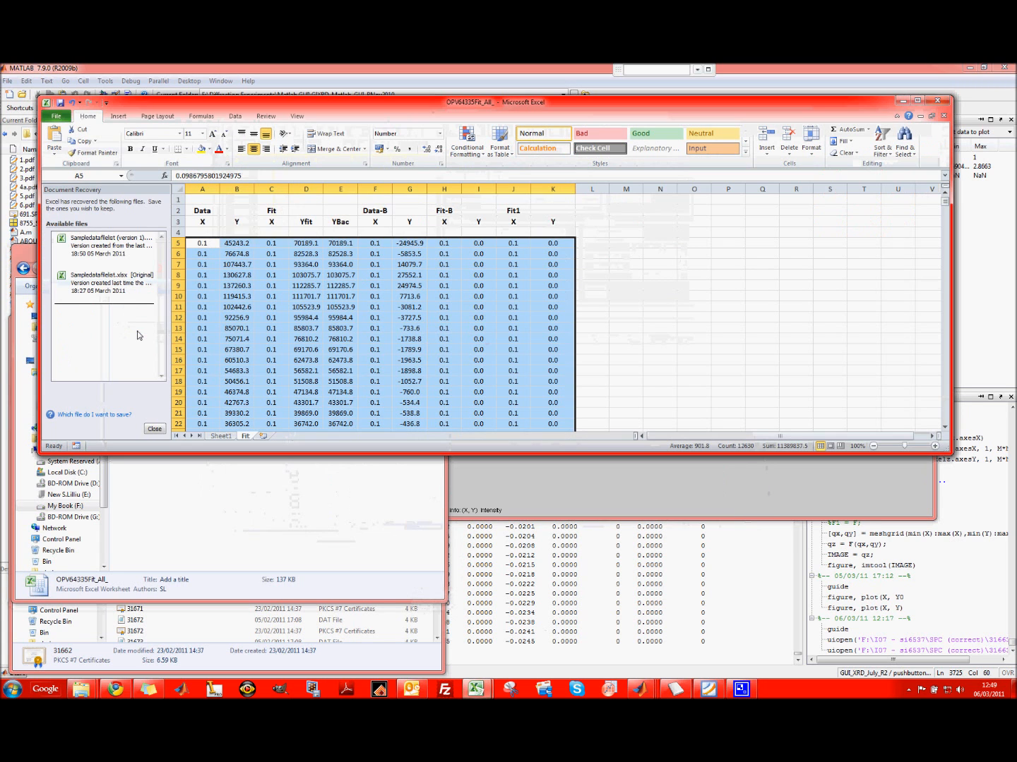
# Step: Examine the Fit sheet's Y columns in turn: Data, Yfit, YBac, Data-B, Fit-B and Fit1
pyautogui.click(625, 386)
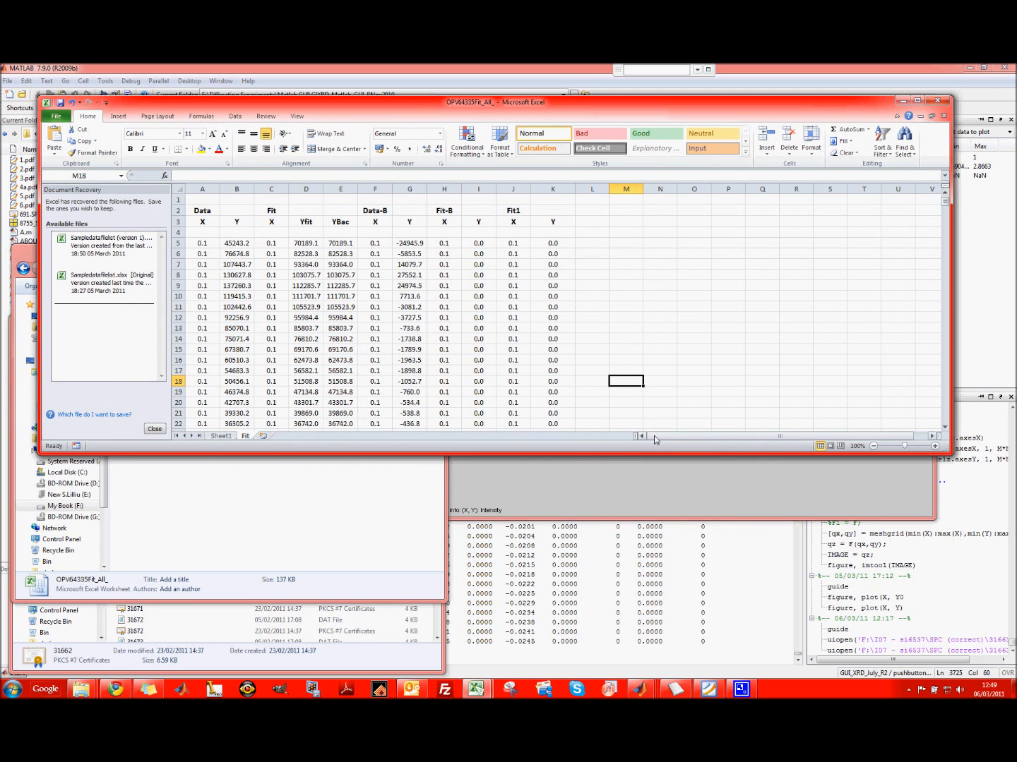
pyautogui.click(236, 189)
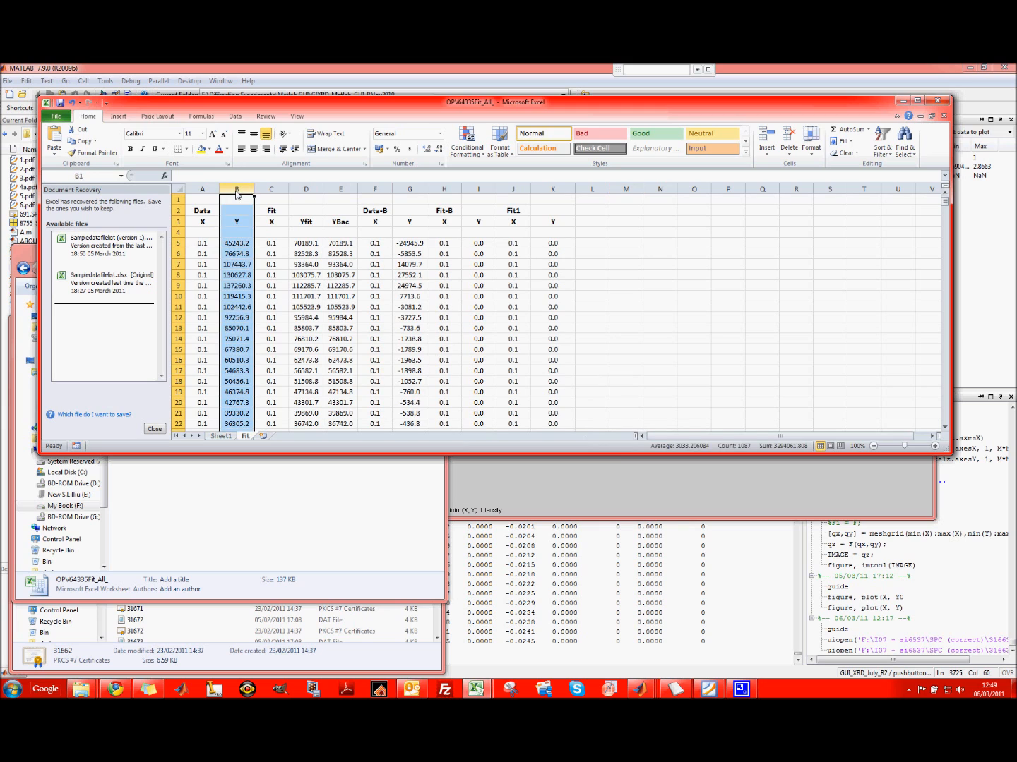
pyautogui.click(299, 189)
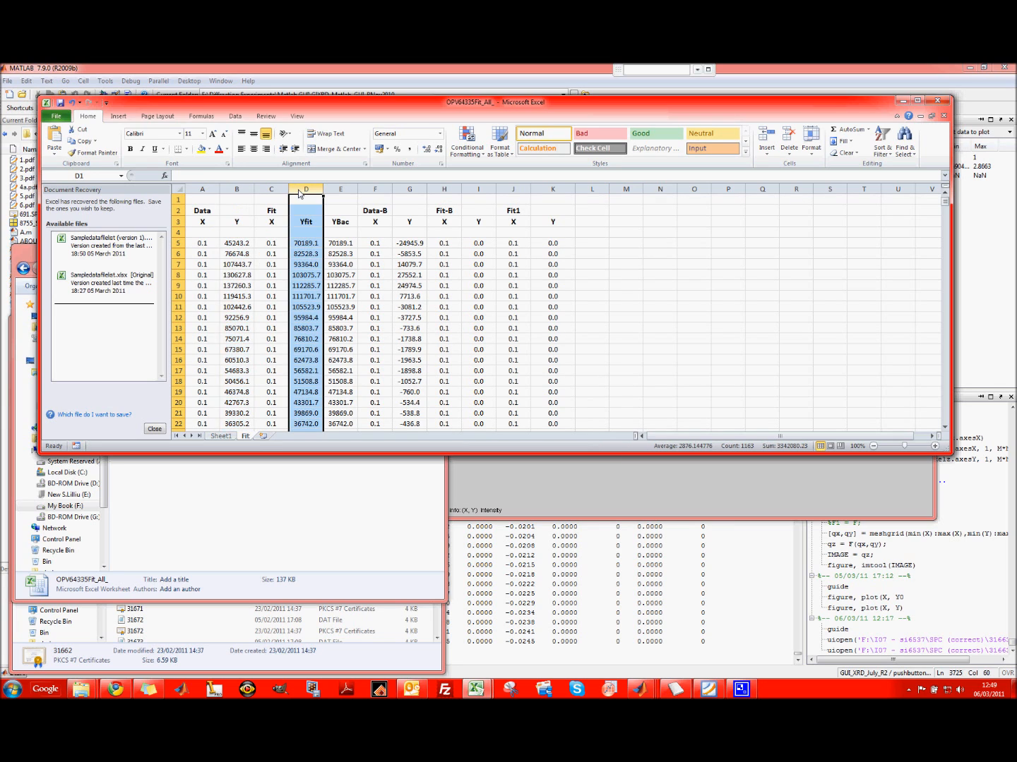
pyautogui.click(342, 190)
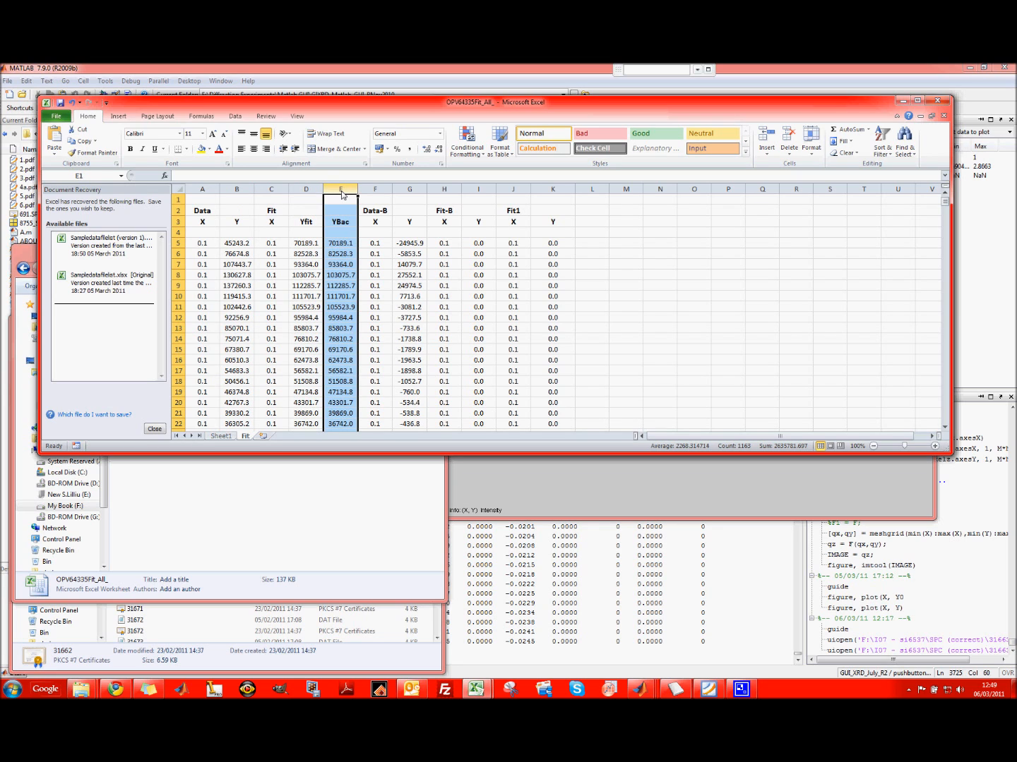
pyautogui.click(409, 192)
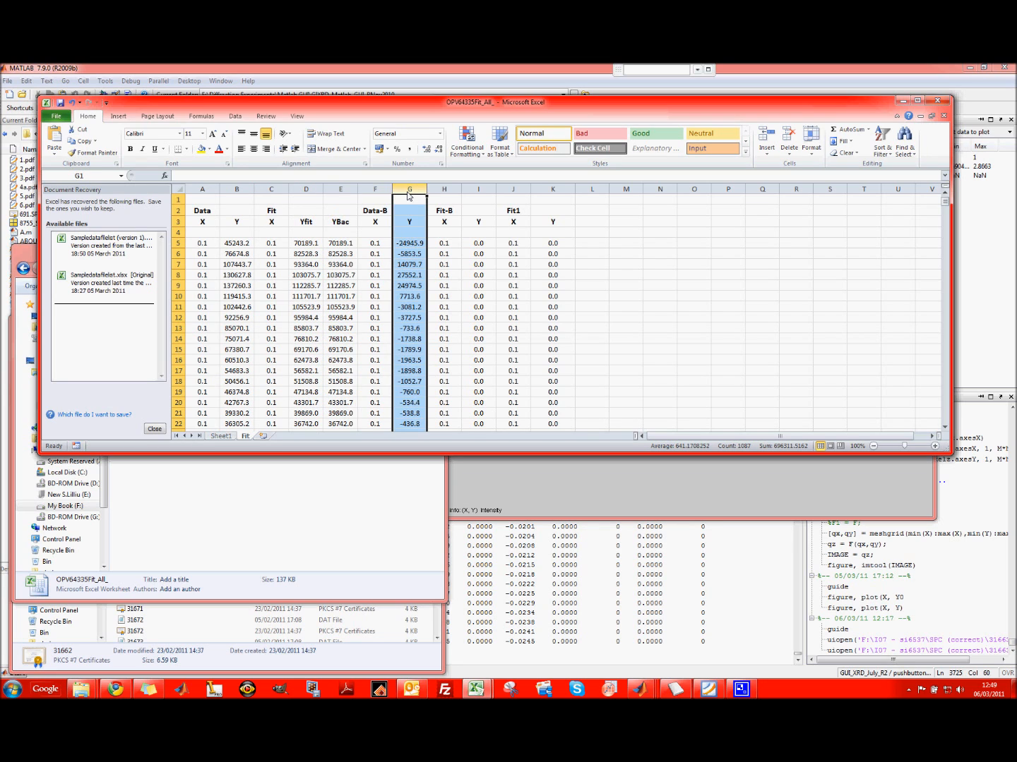
pyautogui.click(479, 190)
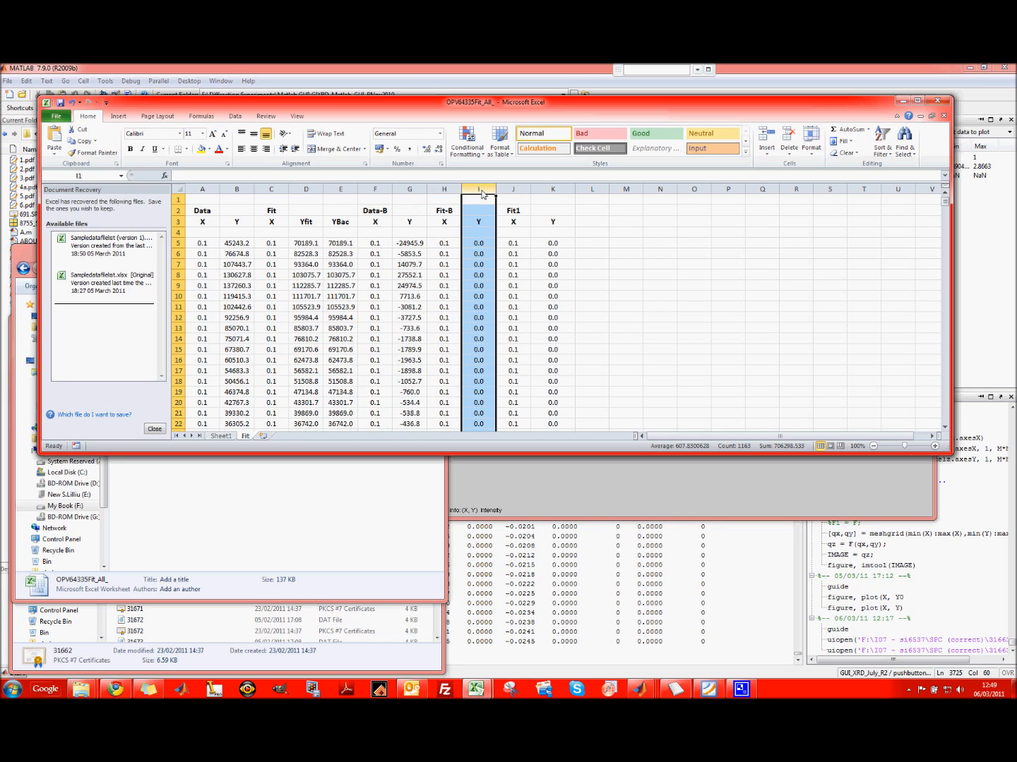
pyautogui.click(552, 194)
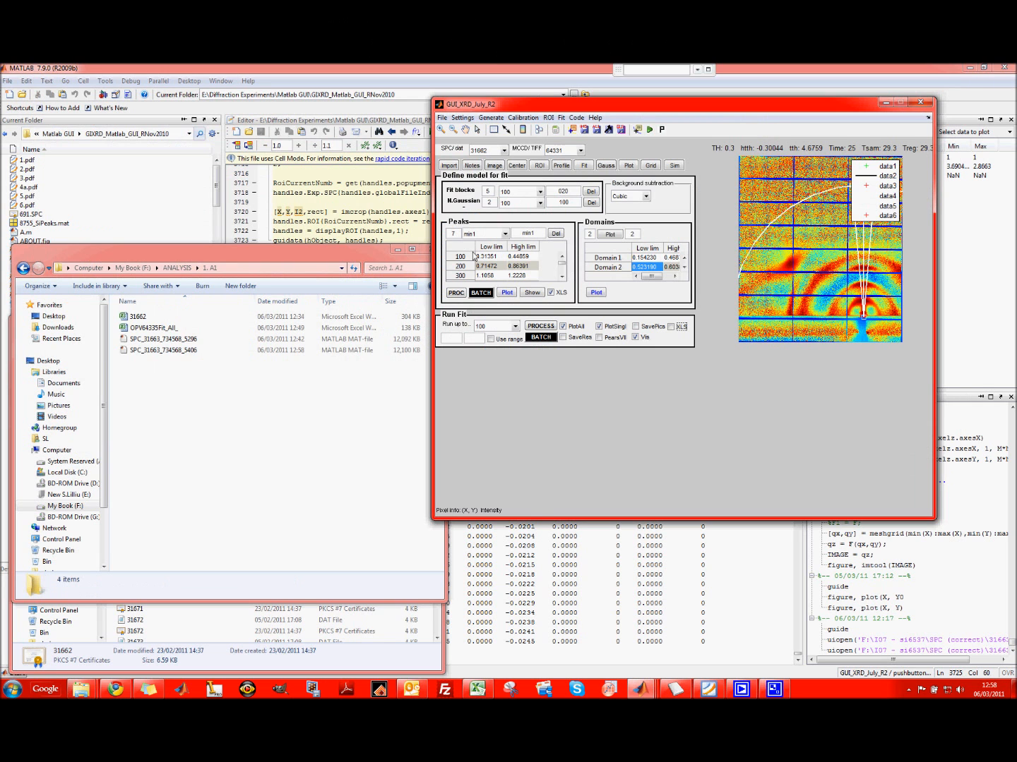
# Step: Select fit block 200 in the GIXRD GUI and rename its Gaussian as 200
pyautogui.click(514, 194)
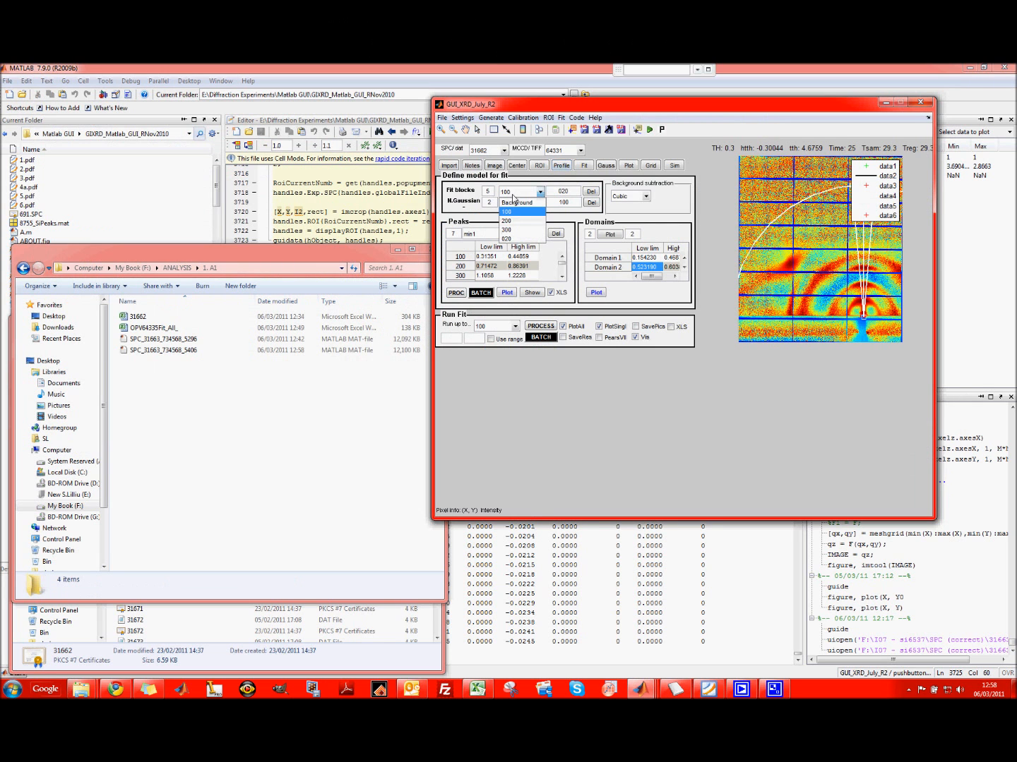
pyautogui.click(514, 221)
pyautogui.click(524, 197)
pyautogui.click(514, 221)
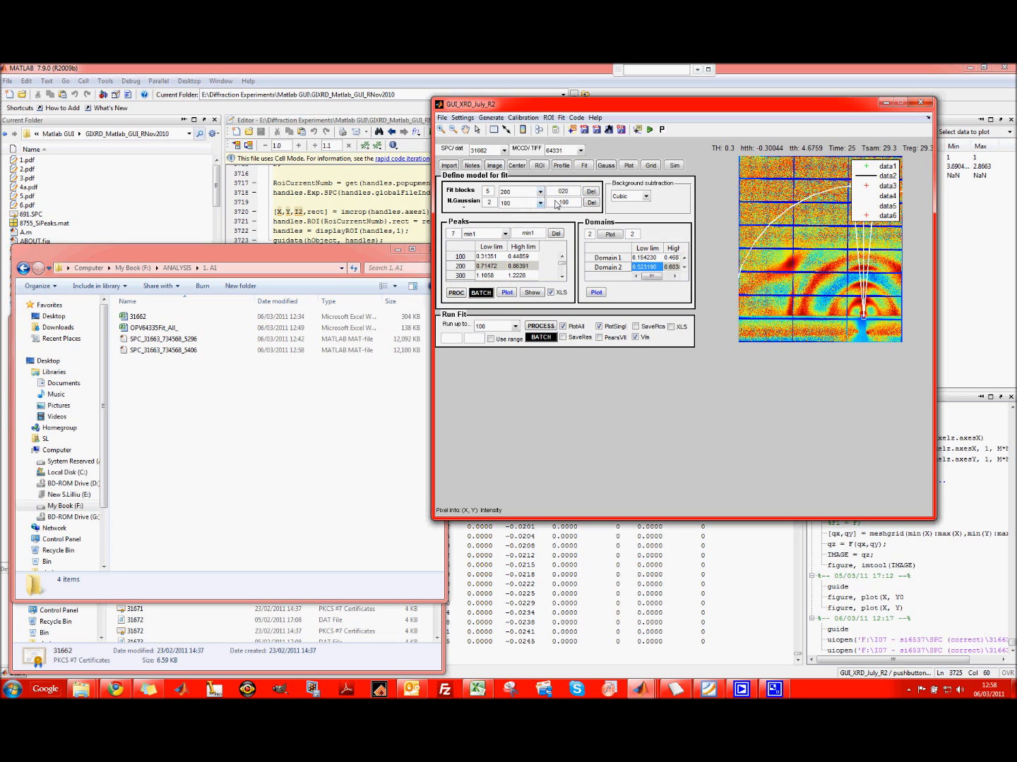
pyautogui.doubleClick(561, 203)
pyautogui.write('200')
pyautogui.press('Return')
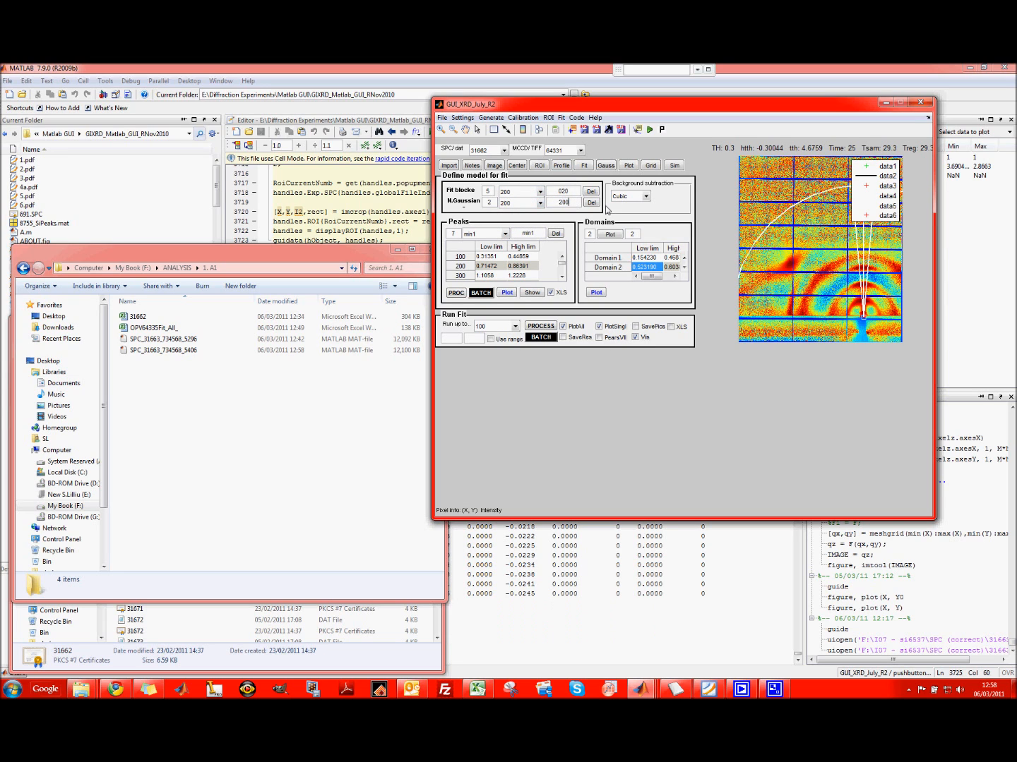
pyautogui.click(509, 207)
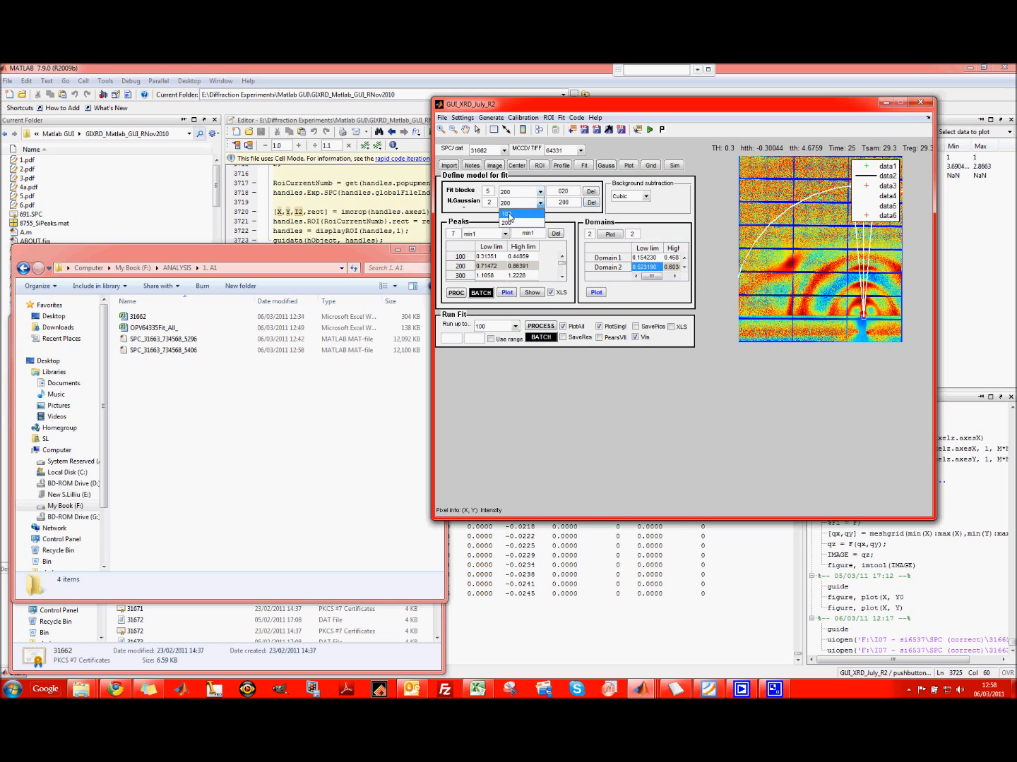
pyautogui.click(511, 214)
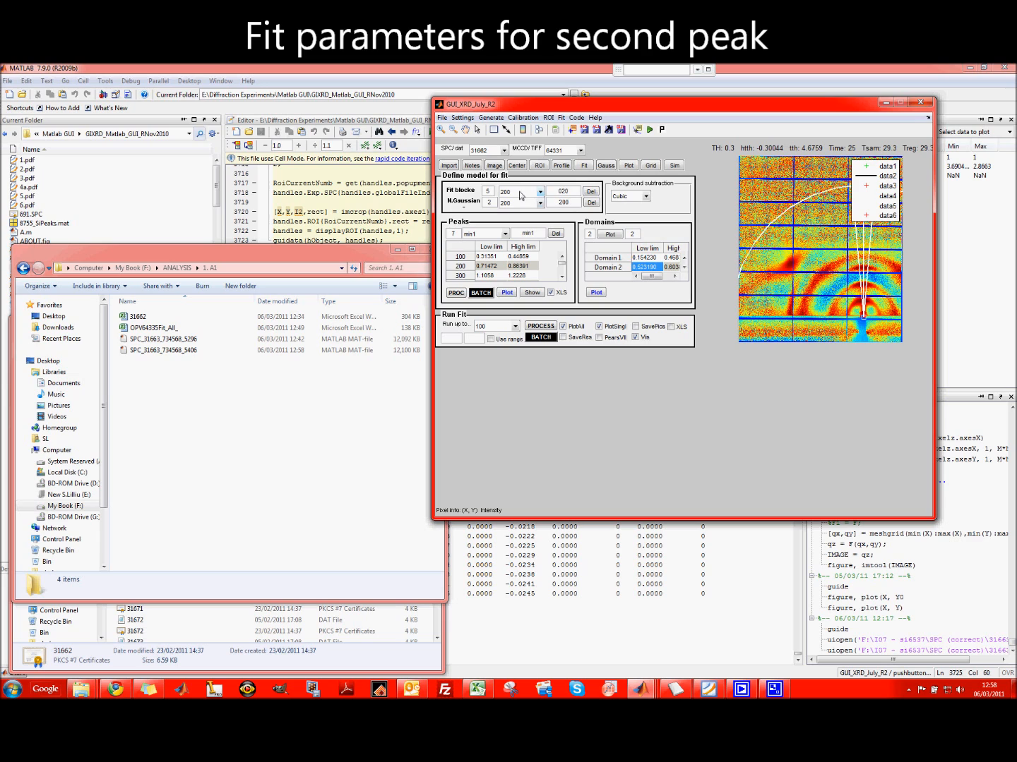
# Step: Look through fit blocks 100, Background and 200, checking the domains and Gaussian names listed for each
pyautogui.click(520, 196)
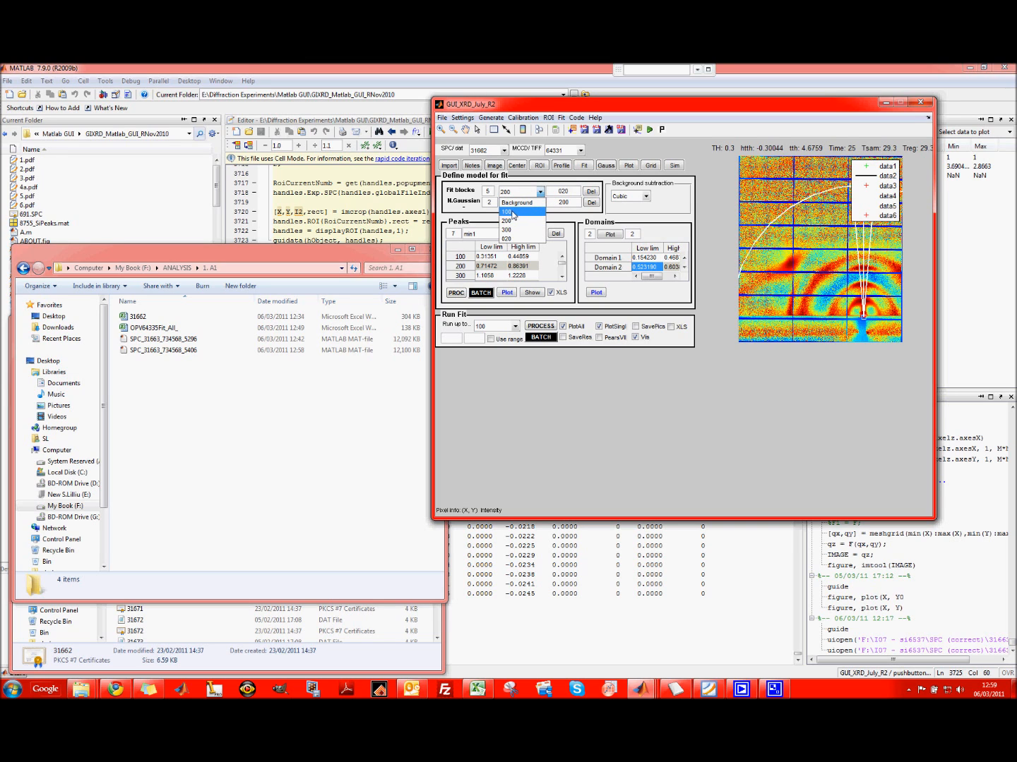
pyautogui.click(513, 213)
pyautogui.click(521, 195)
pyautogui.click(519, 202)
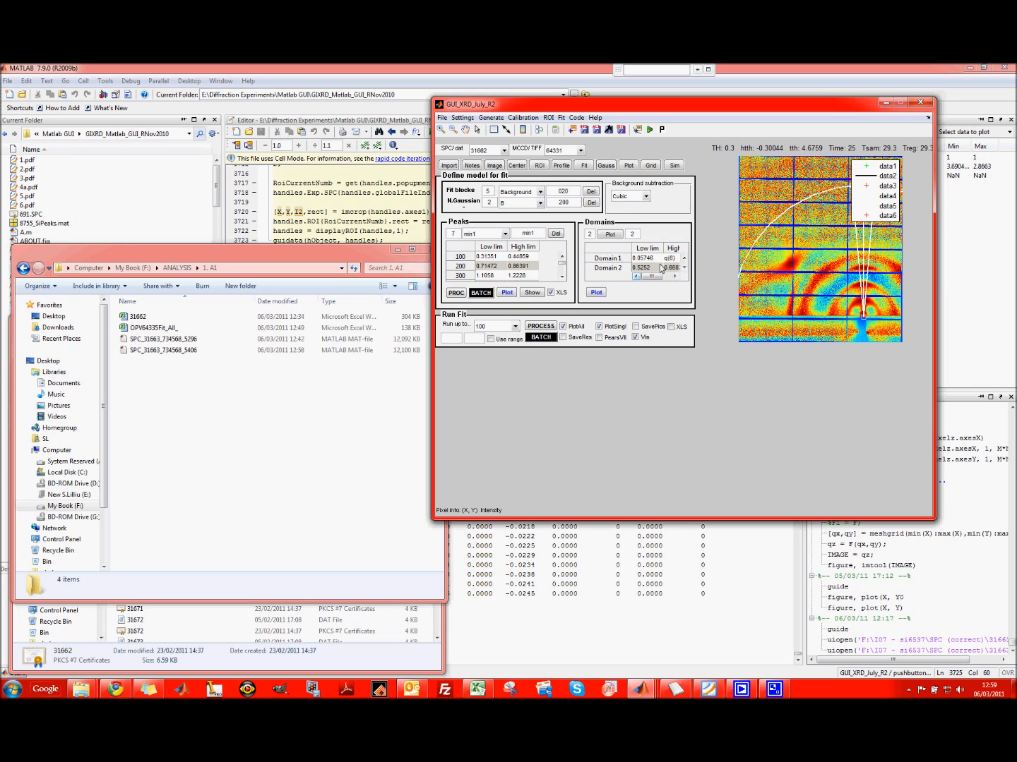
pyautogui.click(524, 194)
pyautogui.click(525, 211)
pyautogui.click(511, 192)
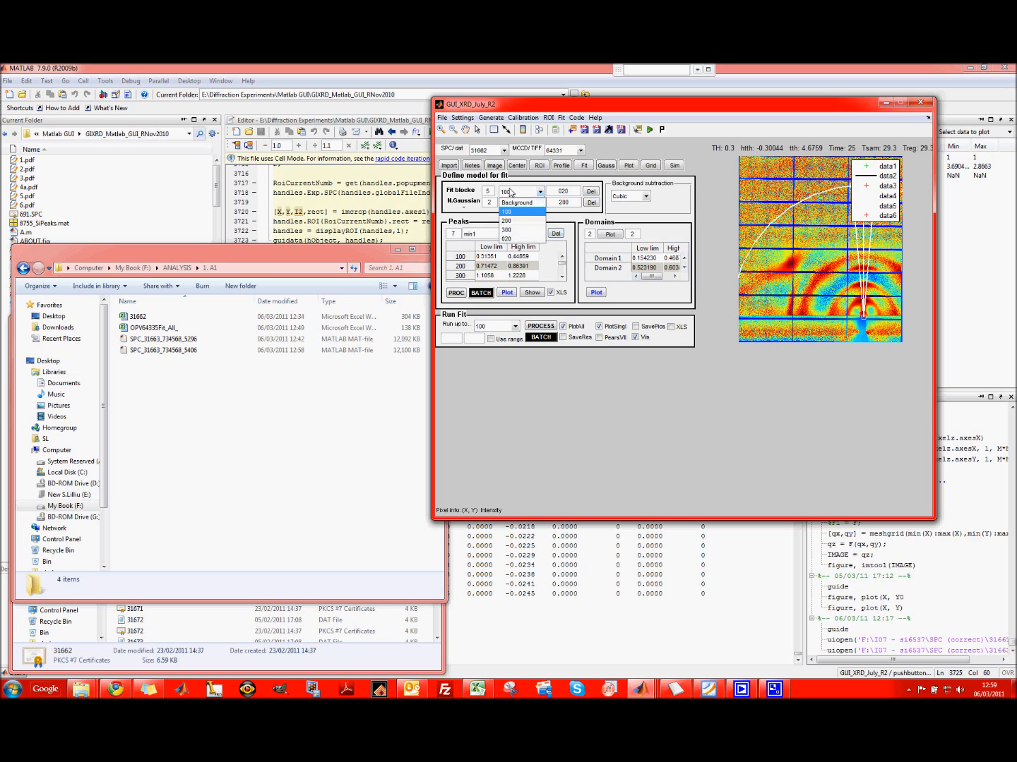
pyautogui.click(513, 222)
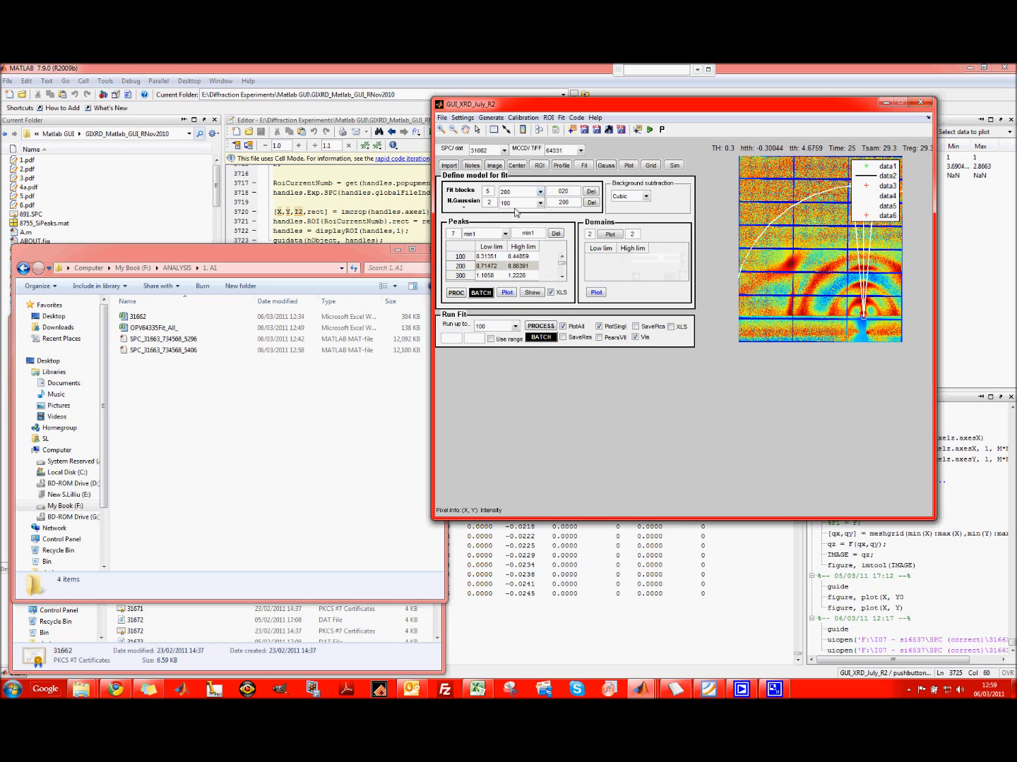
pyautogui.click(520, 204)
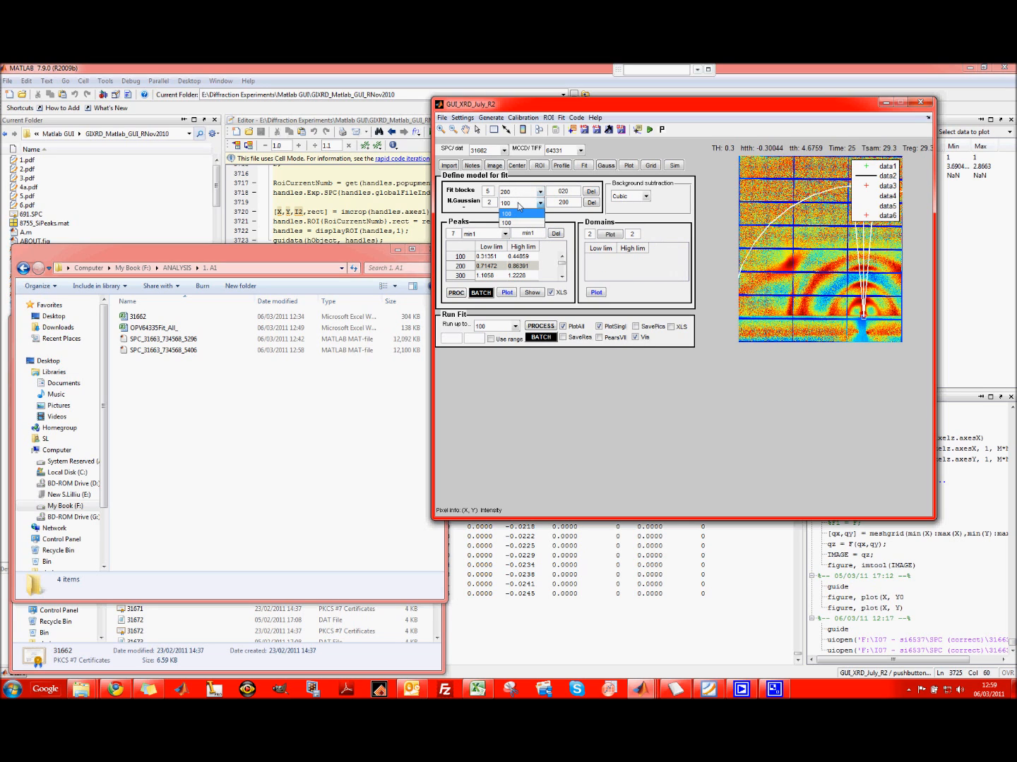
pyautogui.click(518, 213)
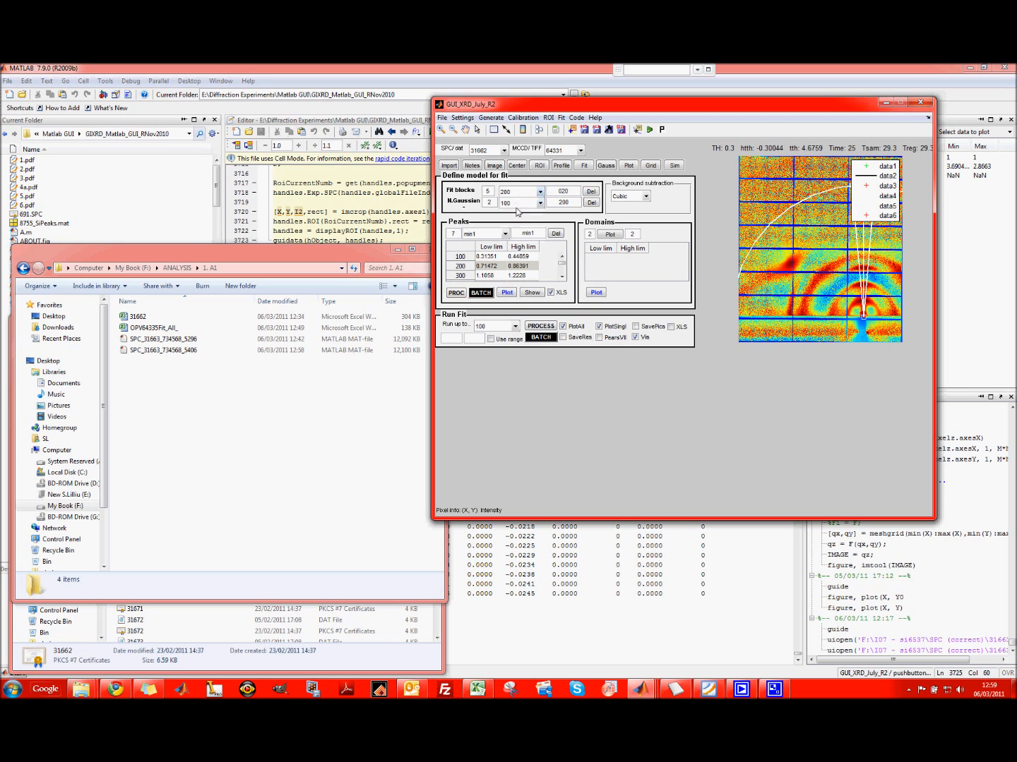
pyautogui.click(530, 192)
pyautogui.click(524, 210)
pyautogui.click(524, 204)
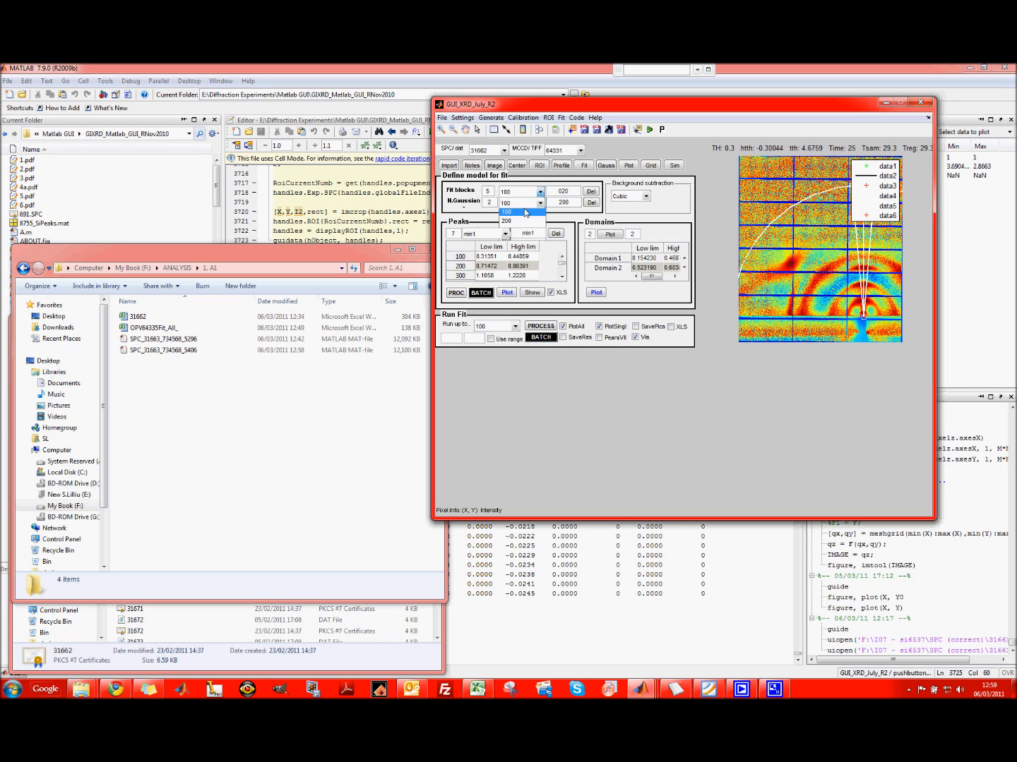
# Step: Select the 200 fit block and name its Gaussians 200
pyautogui.click(525, 211)
pyautogui.click(523, 204)
pyautogui.click(523, 210)
pyautogui.click(516, 192)
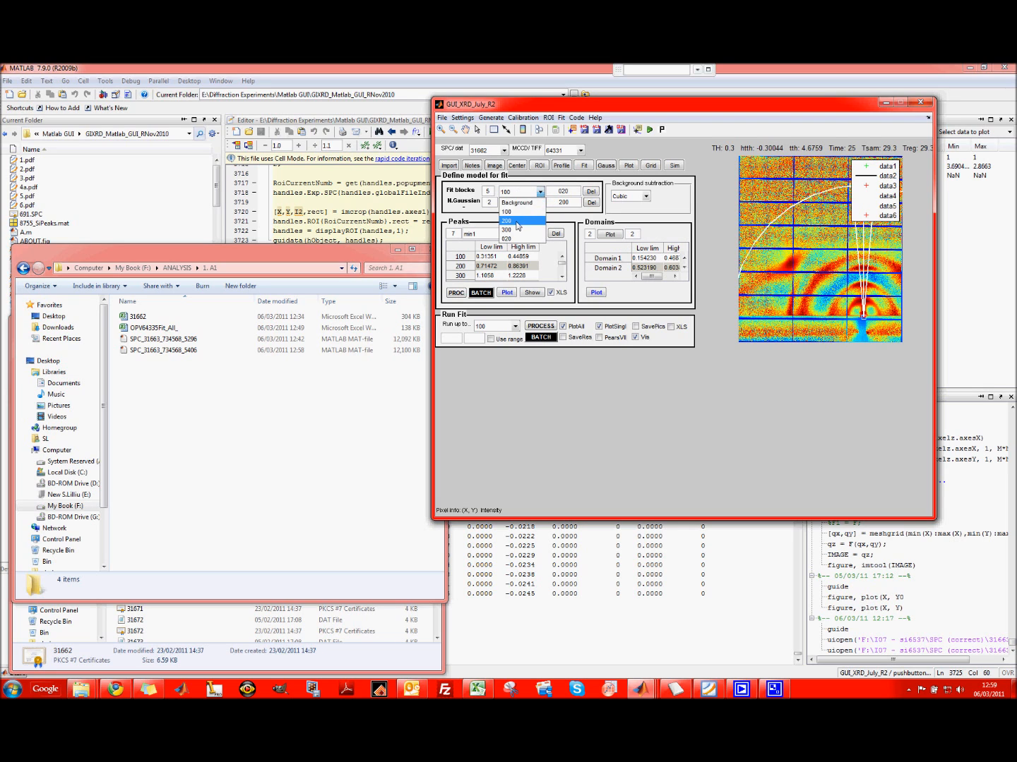
pyautogui.click(519, 221)
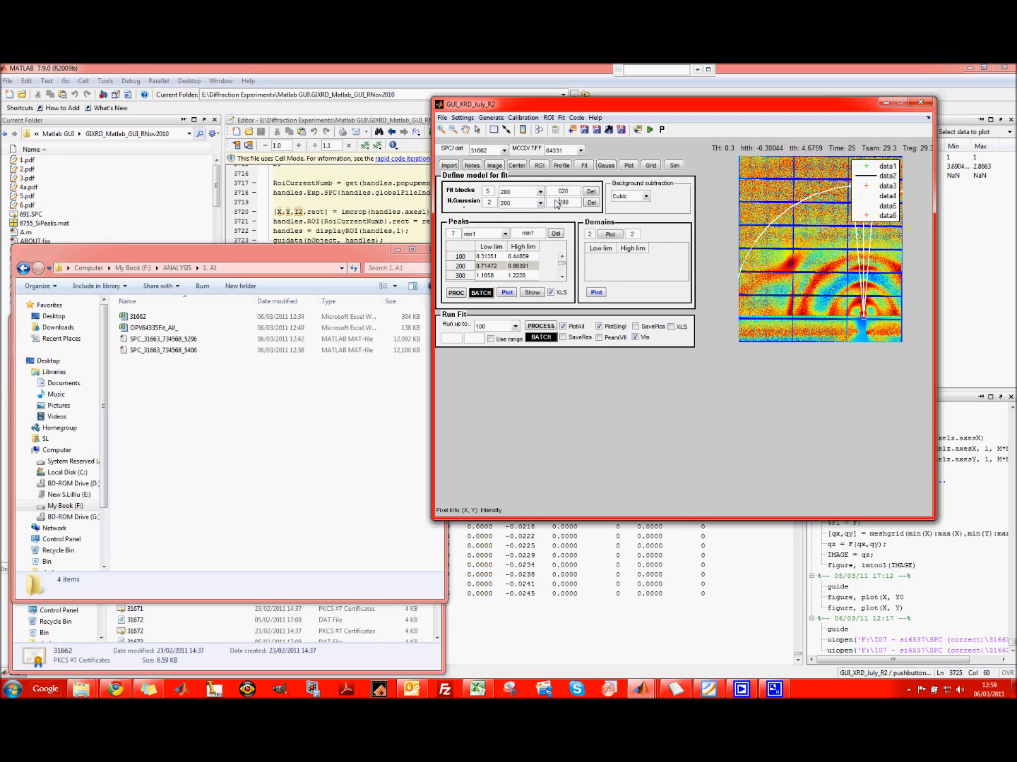
pyautogui.click(525, 203)
pyautogui.click(523, 222)
pyautogui.click(571, 204)
pyautogui.press('Return')
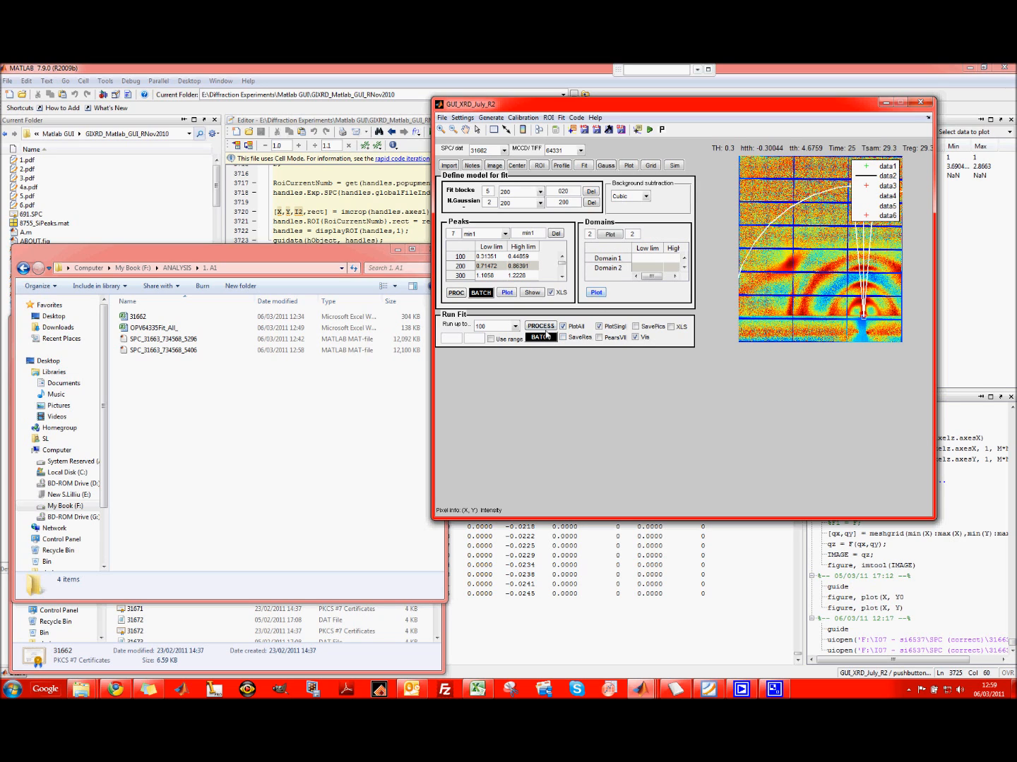
# Step: Plot the line profiles enlarged and mark Domain 1 around the second peak, from q about 0.525 to 1.007
pyautogui.click(596, 293)
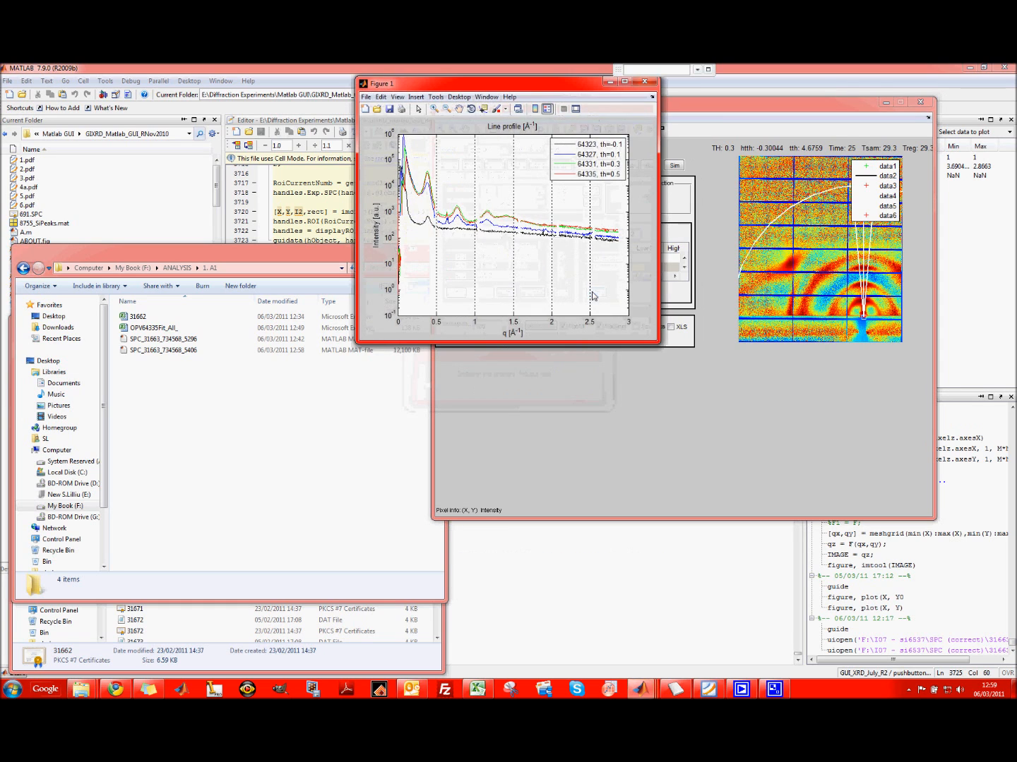
pyautogui.click(624, 84)
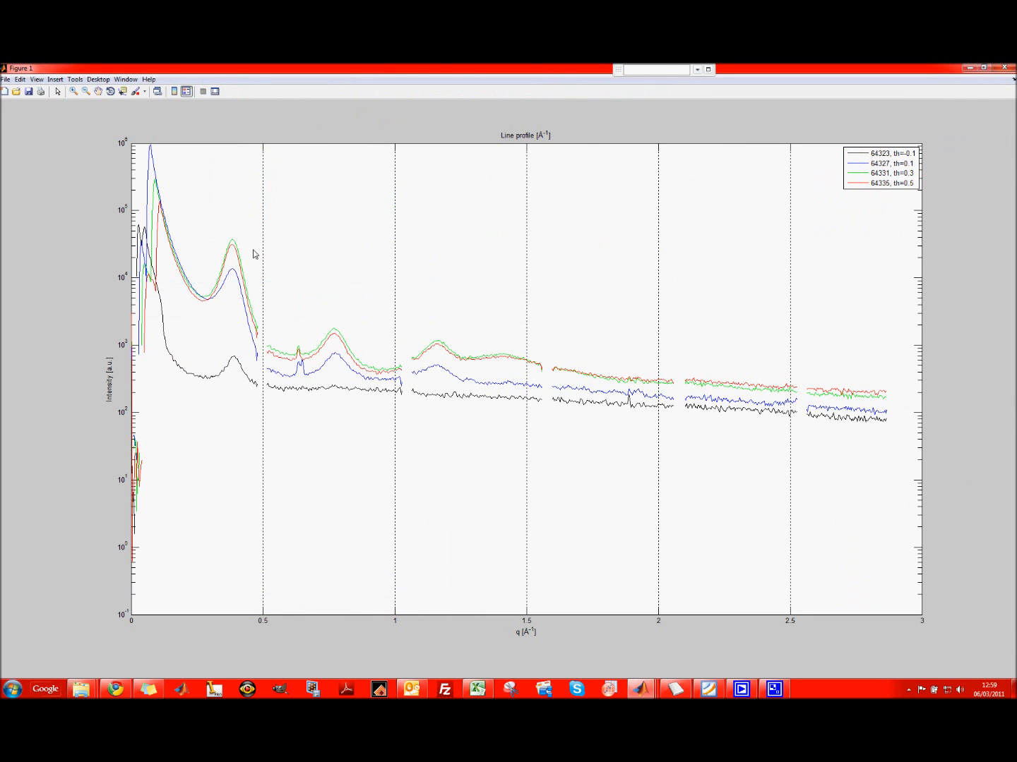
pyautogui.rightClick(274, 251)
pyautogui.click(305, 269)
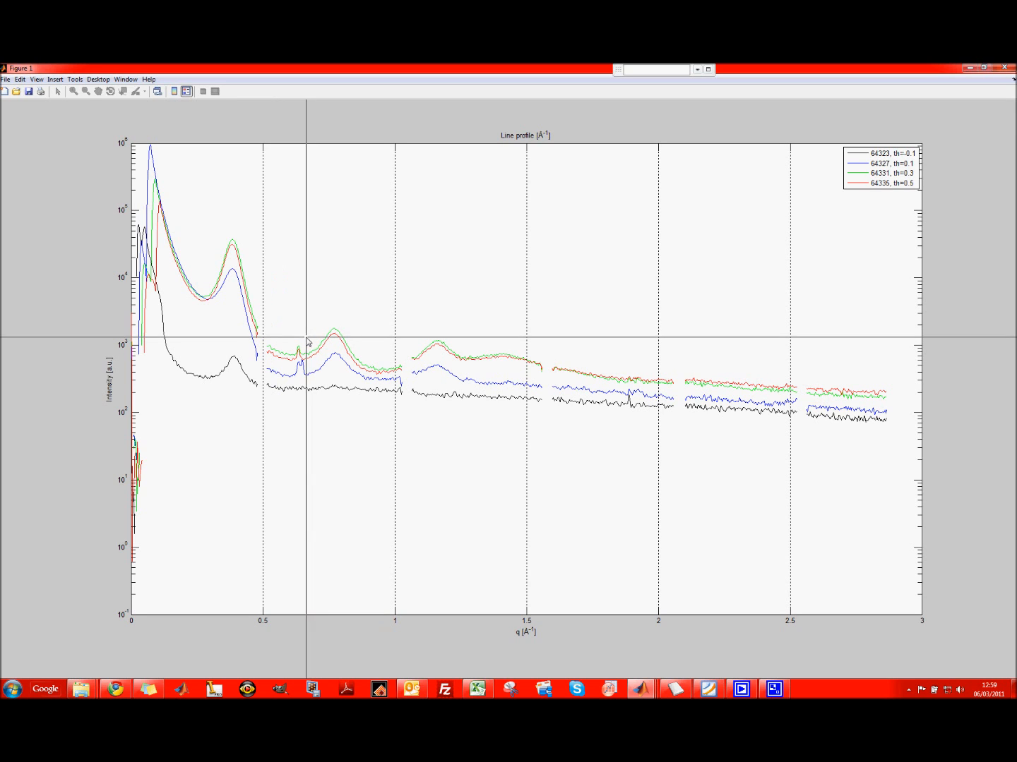
pyautogui.rightClick(385, 319)
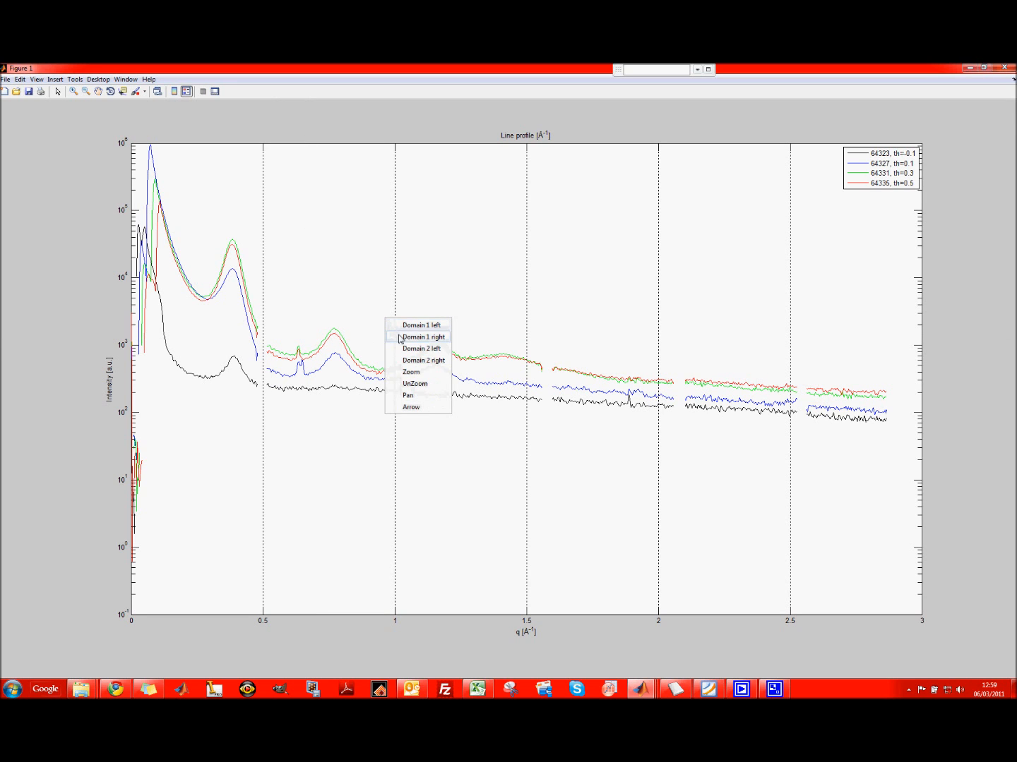
pyautogui.click(400, 338)
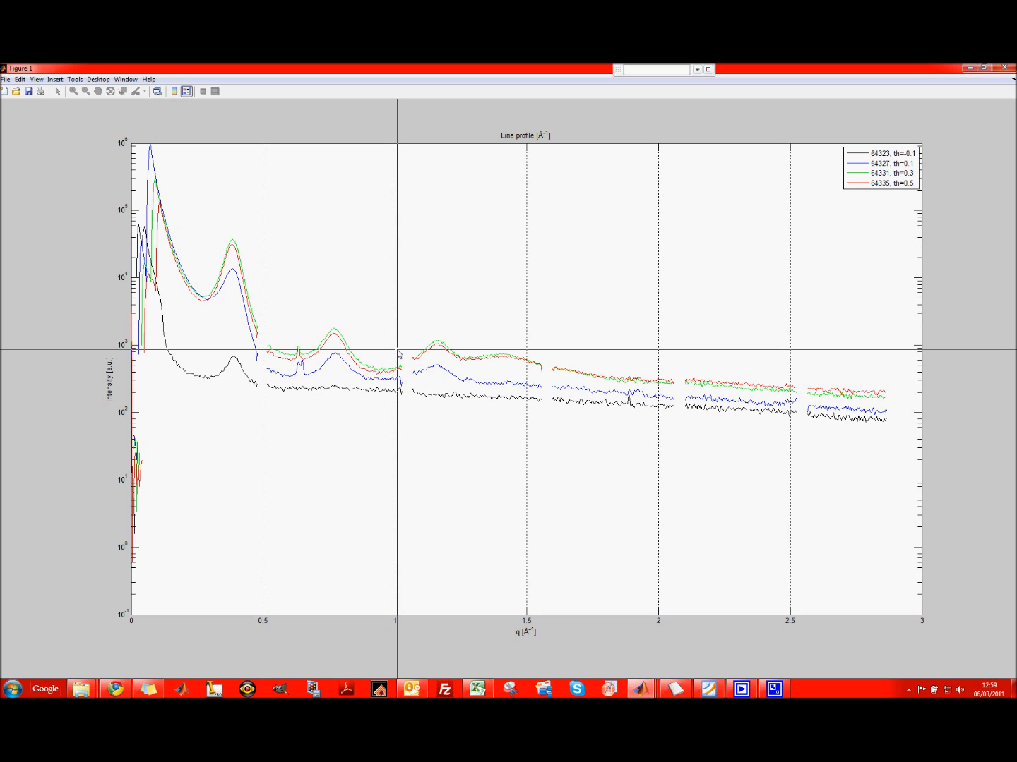
pyautogui.click(270, 332)
pyautogui.rightClick(286, 299)
pyautogui.click(308, 322)
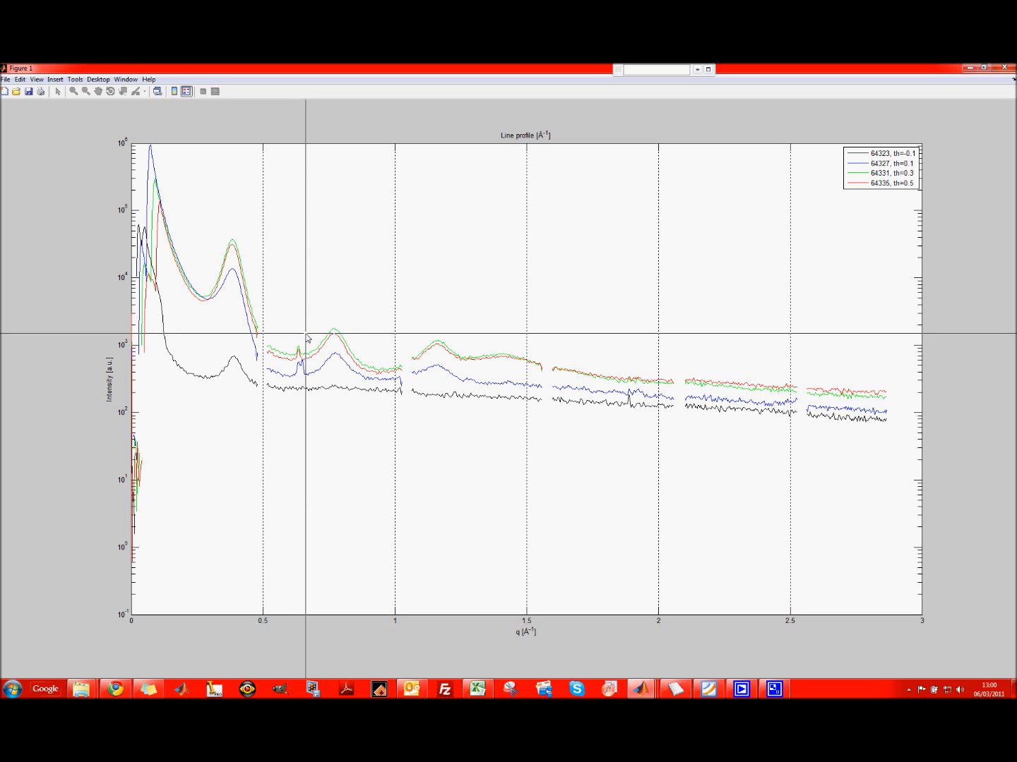
pyautogui.click(396, 346)
pyautogui.rightClick(575, 243)
pyautogui.click(589, 251)
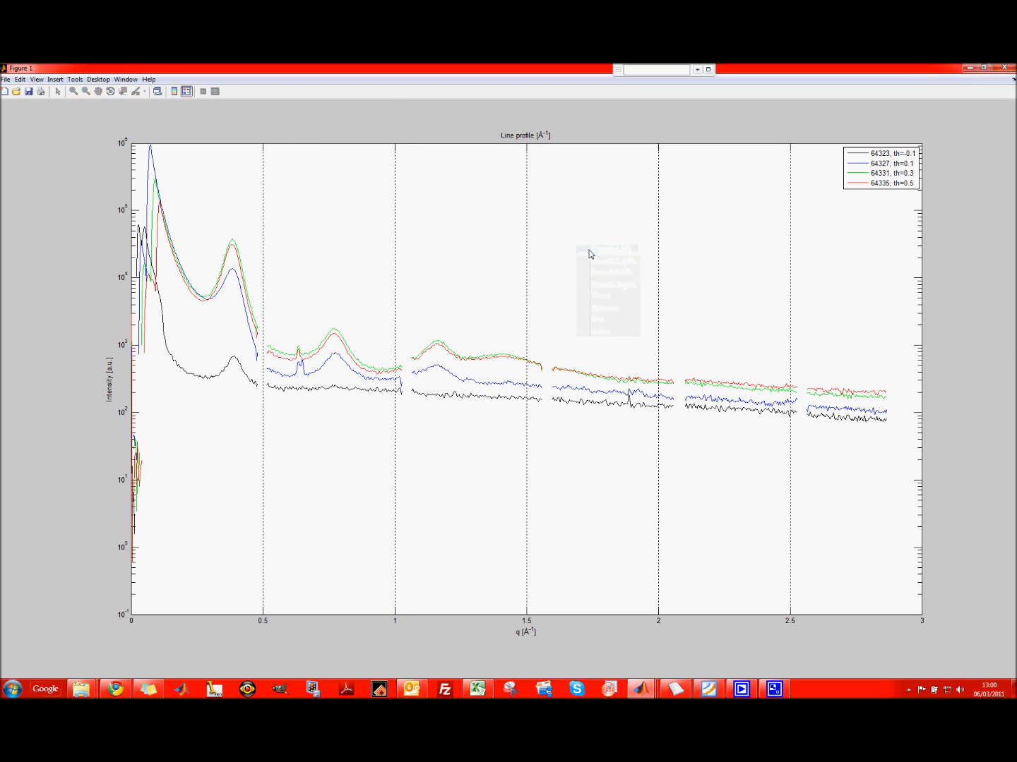
pyautogui.click(1005, 67)
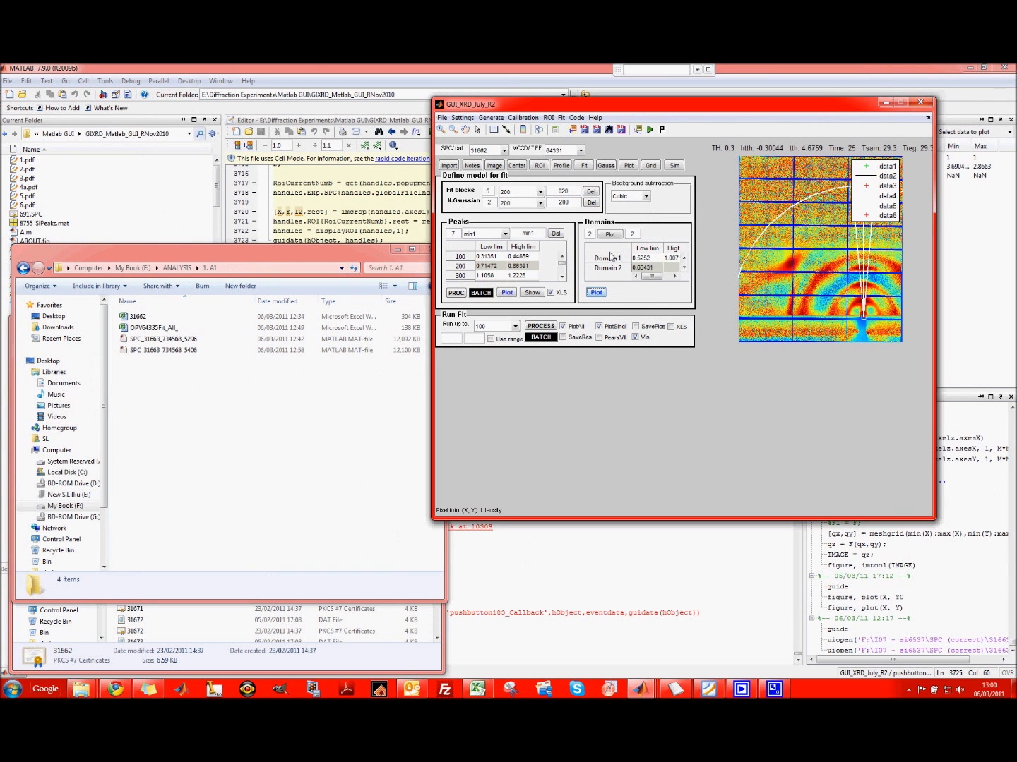
# Step: Reduce the number of domains in the 200 fit block to 1
pyautogui.doubleClick(590, 234)
pyautogui.click(652, 266)
pyautogui.click(651, 259)
pyautogui.doubleClick(658, 260)
pyautogui.press('Return')
pyautogui.moveTo(593, 235); pyautogui.dragTo(578, 234)
pyautogui.write('1')
pyautogui.press('Return')
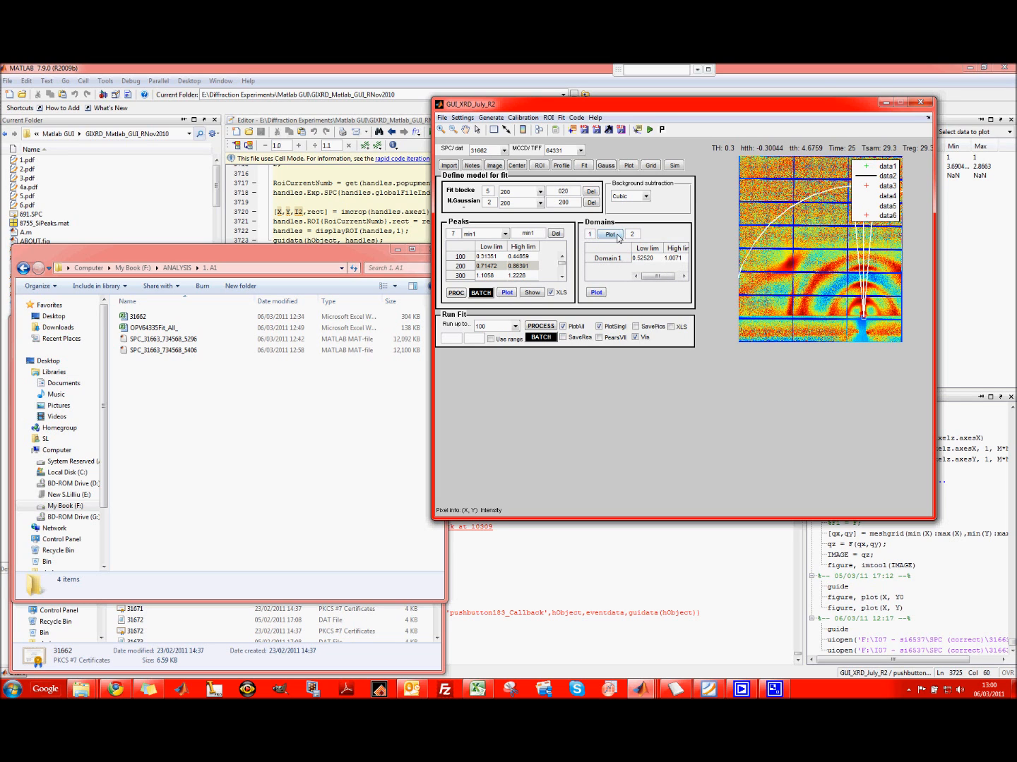
# Step: Plot the 200 block's domain on the Qz line profile and examine the highlighted data around the second peak
pyautogui.click(616, 236)
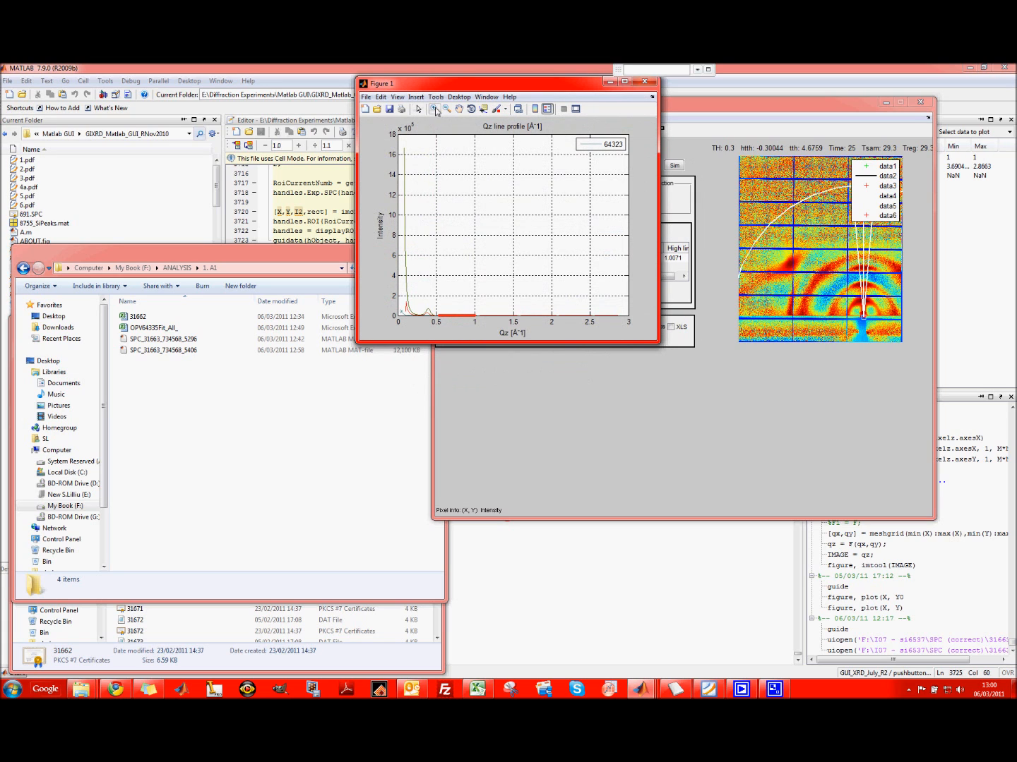
pyautogui.moveTo(426, 311); pyautogui.dragTo(516, 315)
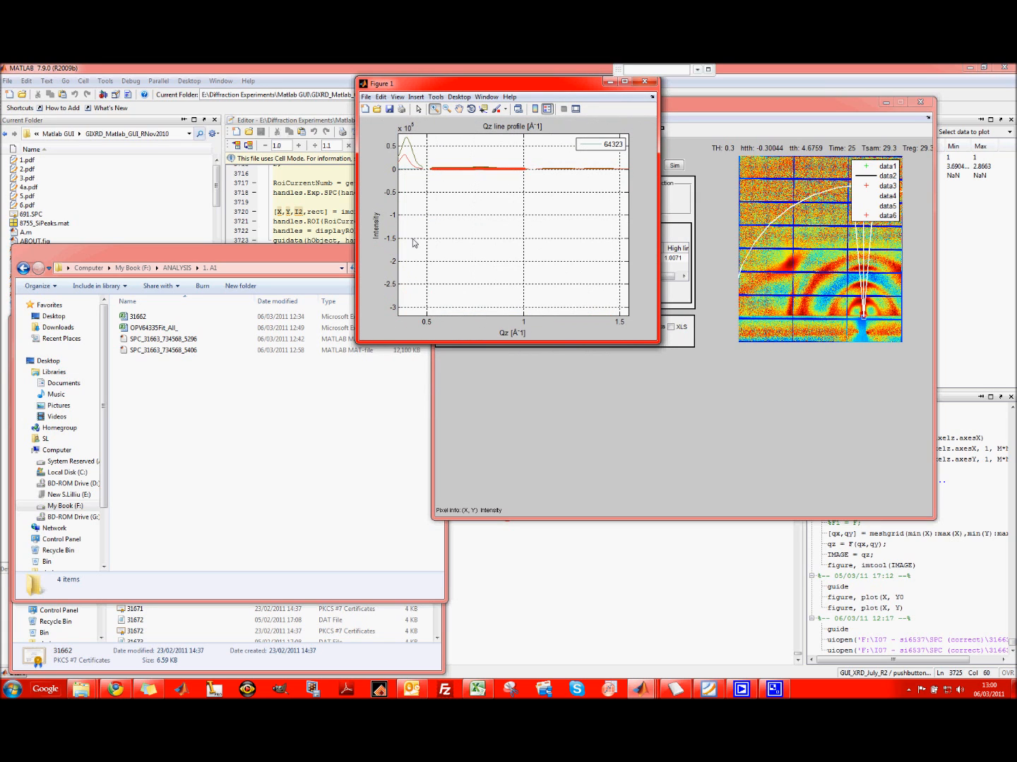
pyautogui.moveTo(422, 156); pyautogui.dragTo(547, 173)
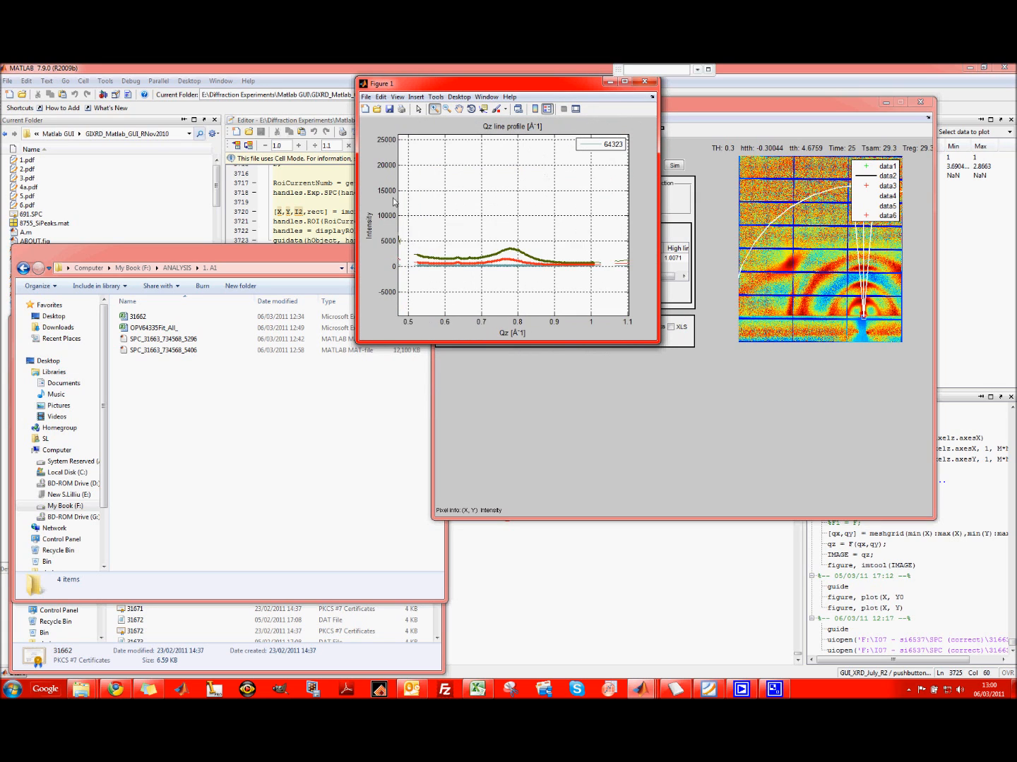
pyautogui.moveTo(417, 239); pyautogui.dragTo(612, 268)
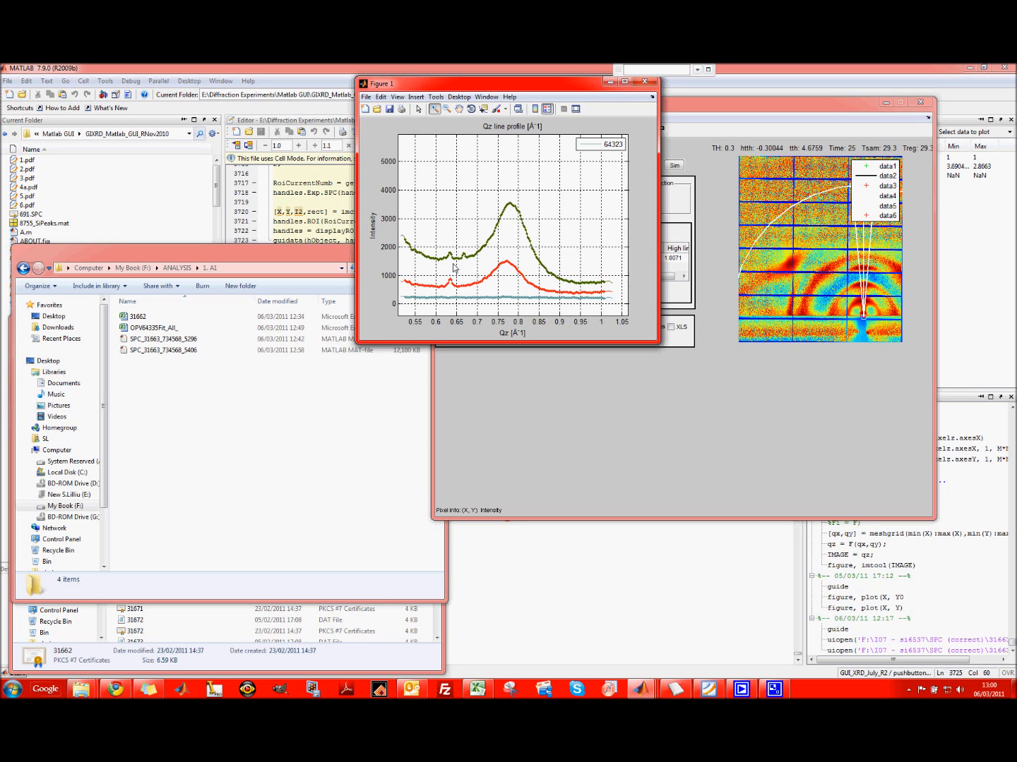
pyautogui.click(647, 84)
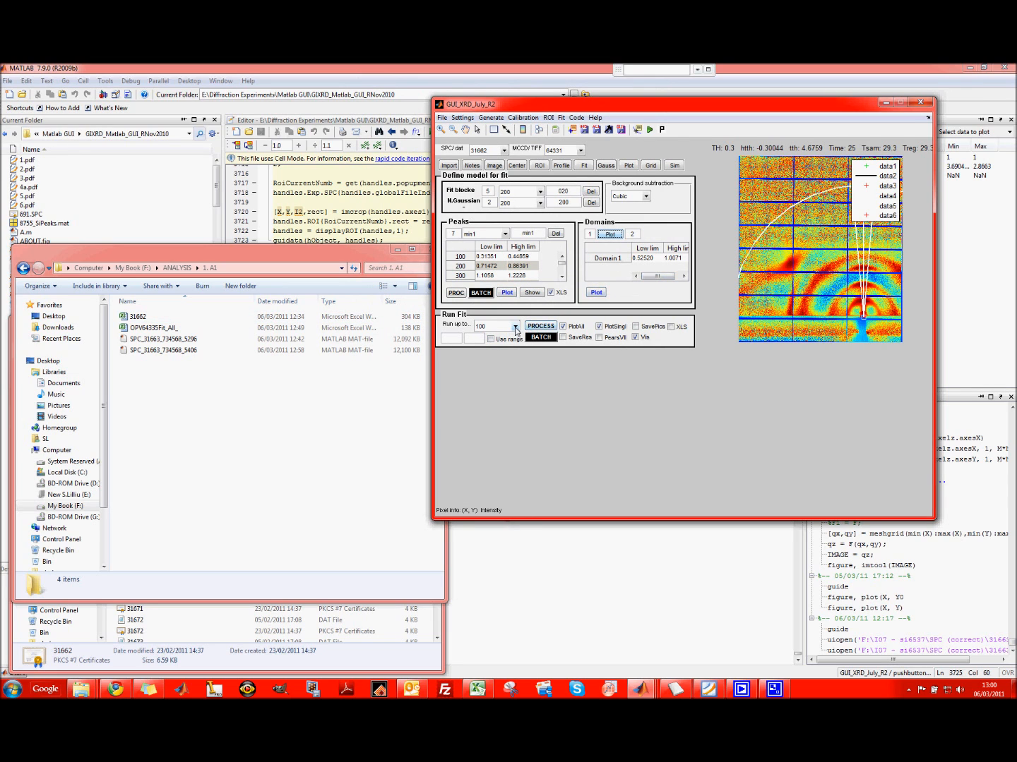
# Step: In the first row of the block's Gauss table, set aCen to p(2)/3 and aHigh to p(2)
pyautogui.click(606, 167)
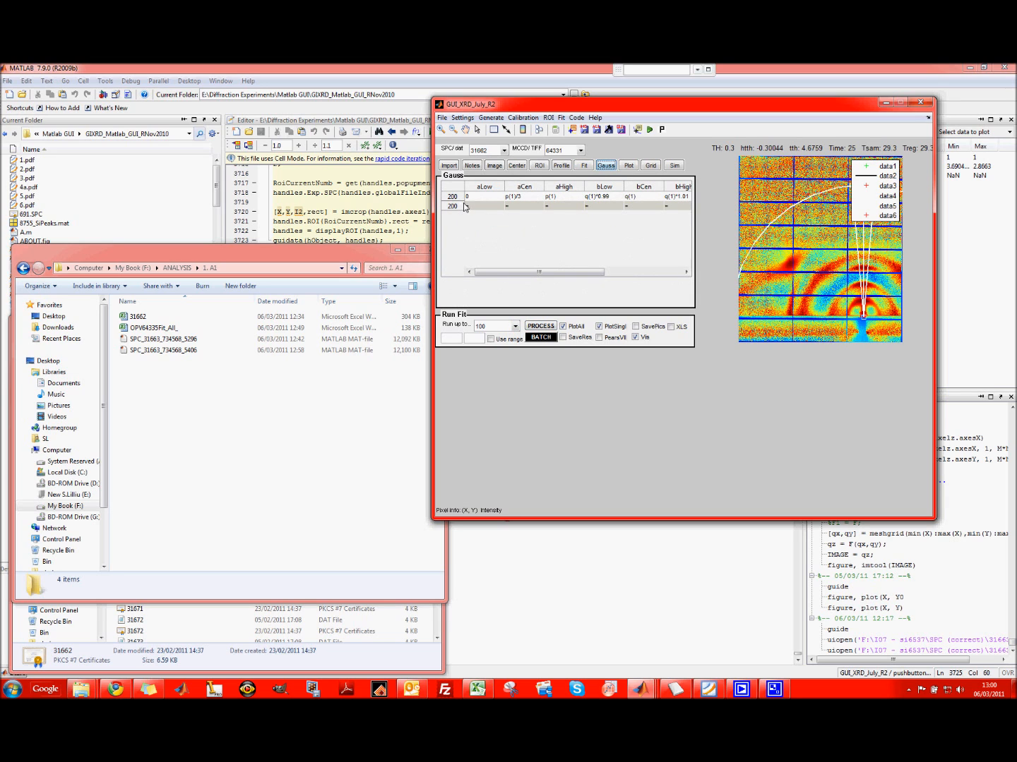
pyautogui.doubleClick(512, 197)
pyautogui.click(512, 198)
pyautogui.doubleClick(547, 197)
pyautogui.moveTo(554, 197); pyautogui.dragTo(550, 196)
pyautogui.write('2')
# Step: In the first Gauss row, set bLow to q(2)*0.99, bCen to q(2) and bHigh to q(2)*1.01
pyautogui.doubleClick(601, 197)
pyautogui.click(591, 196)
pyautogui.doubleClick(632, 199)
pyautogui.moveTo(634, 197); pyautogui.dragTo(631, 197)
pyautogui.write('2')
pyautogui.moveTo(572, 278); pyautogui.dragTo(617, 278)
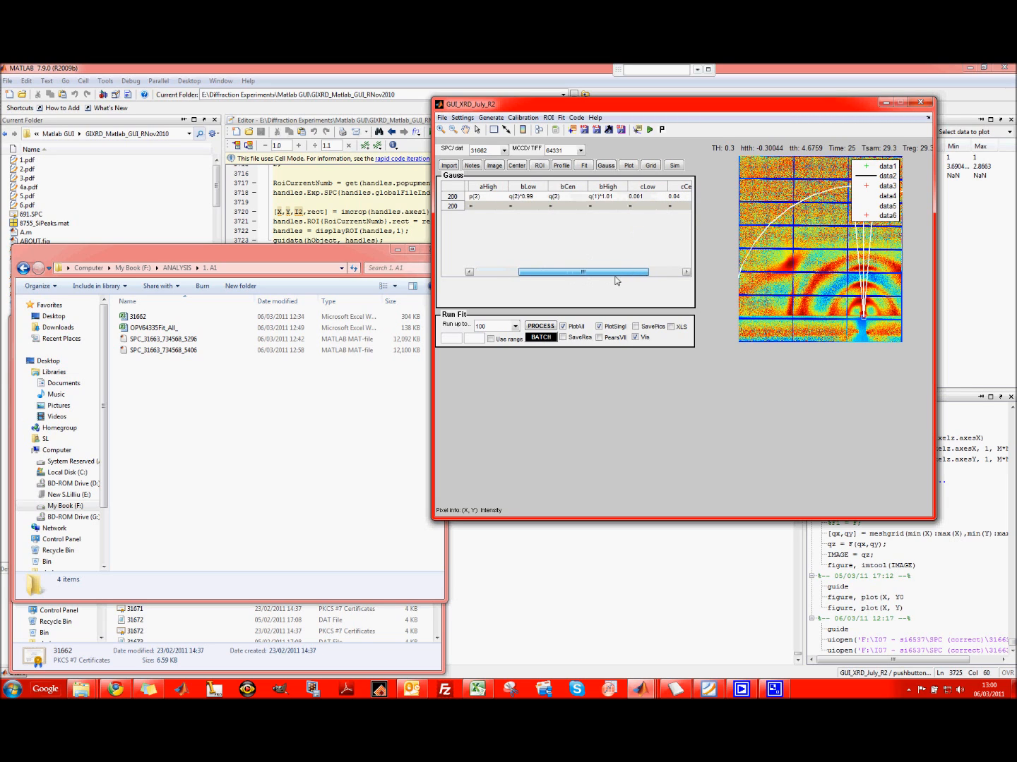
pyautogui.doubleClick(593, 198)
pyautogui.moveTo(598, 197); pyautogui.dragTo(593, 197)
pyautogui.write('2')
pyautogui.moveTo(579, 277); pyautogui.dragTo(534, 275)
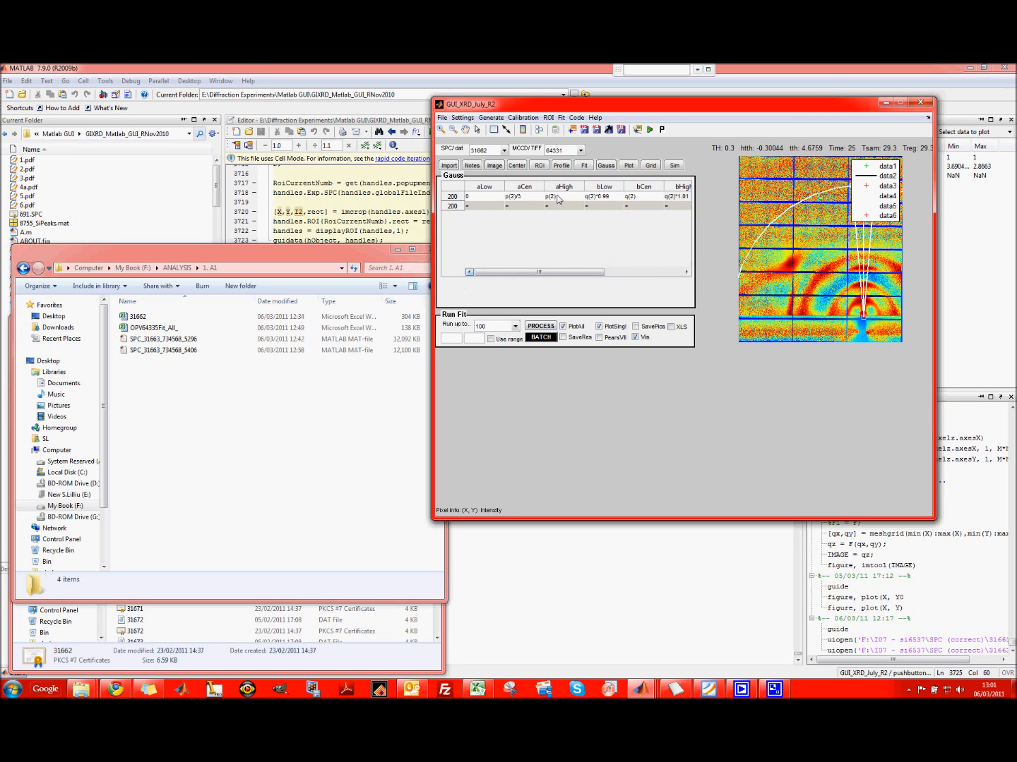
# Step: Run the fit for the current image up to the 200 block
pyautogui.click(581, 166)
pyautogui.click(561, 165)
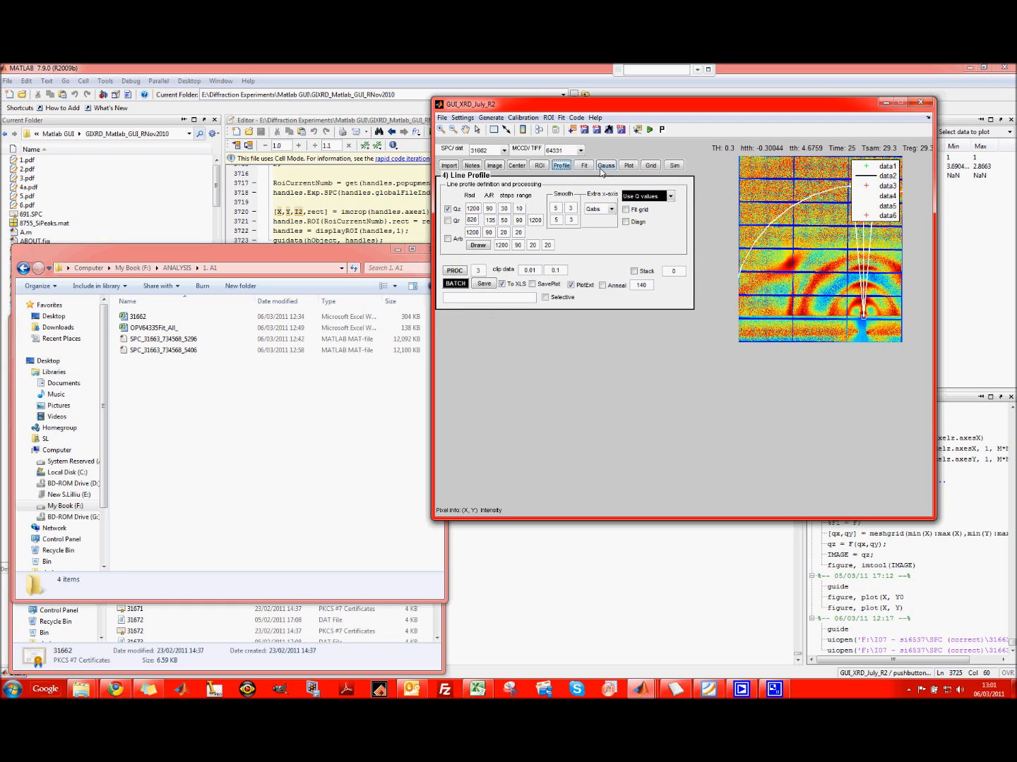
pyautogui.click(583, 167)
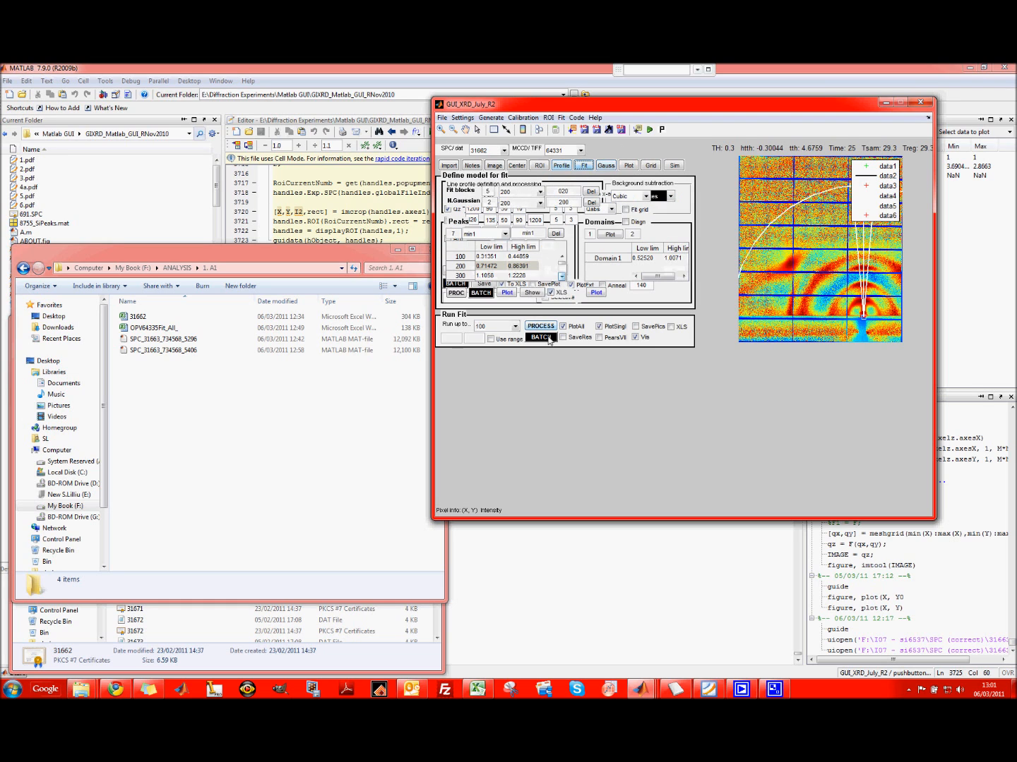
pyautogui.click(494, 328)
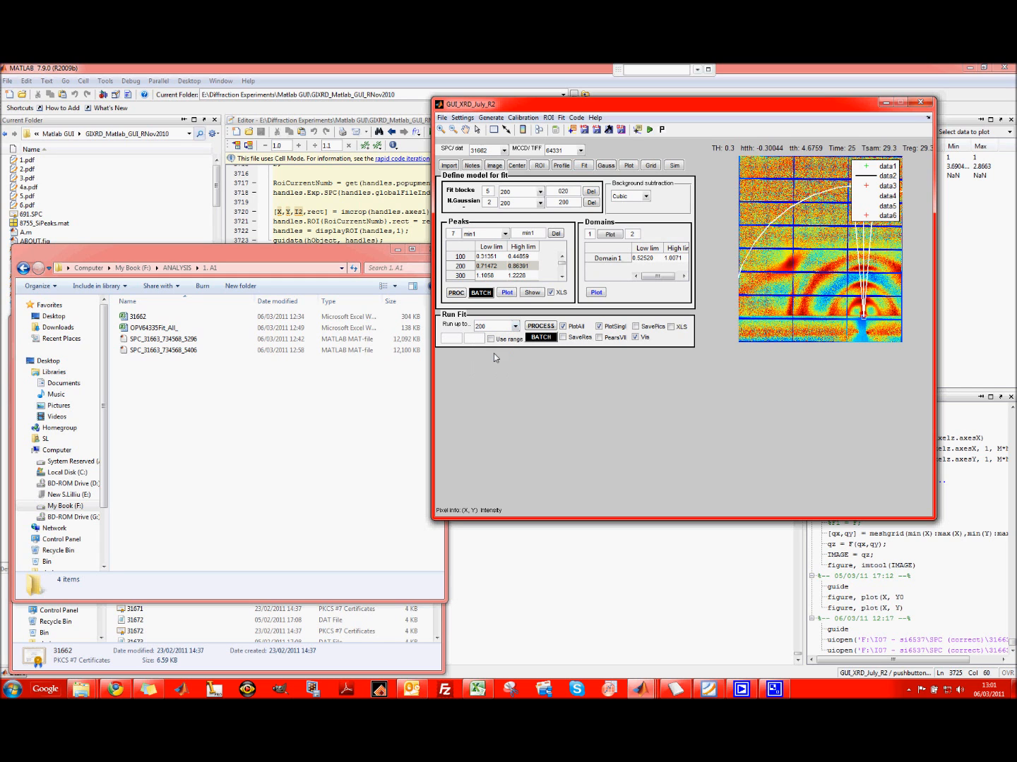
pyautogui.click(542, 327)
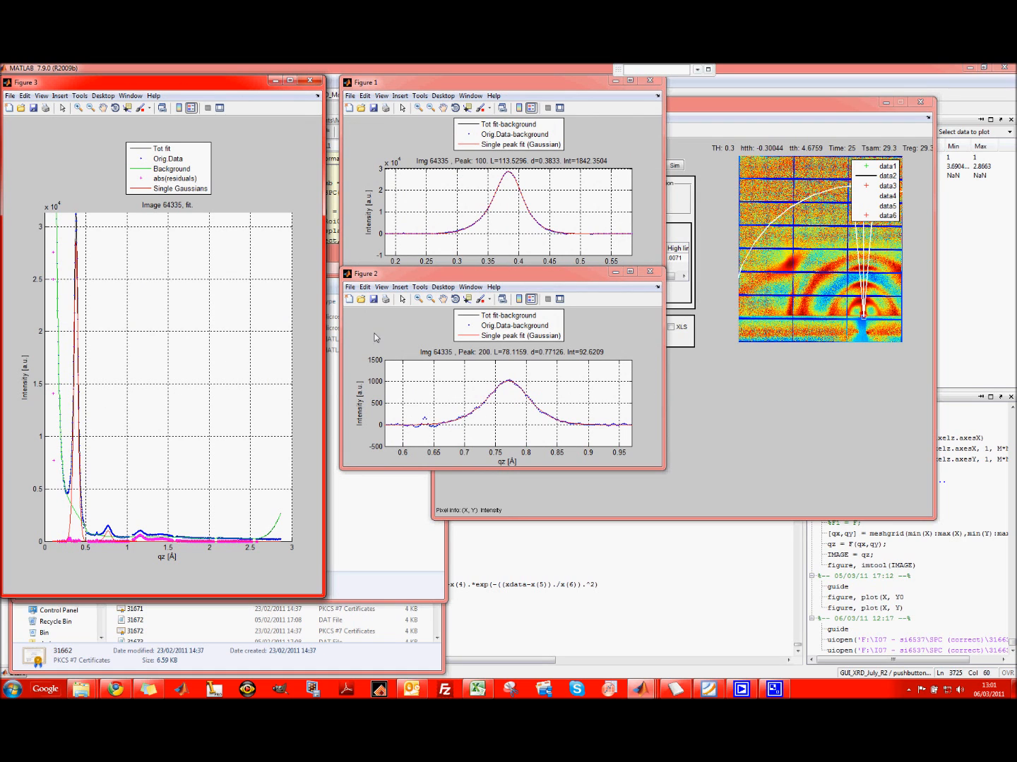
# Step: Inspect the total fit around the 200 peak for image 64335, and close the three fit figures
pyautogui.click(78, 110)
pyautogui.moveTo(64, 515); pyautogui.dragTo(166, 559)
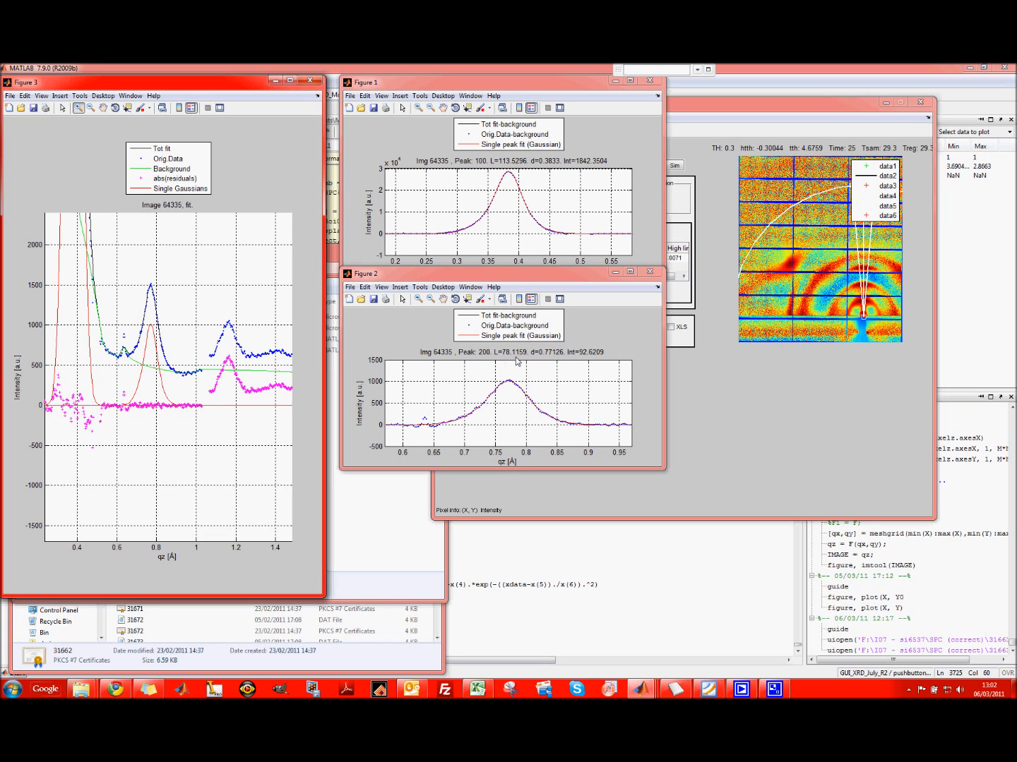
pyautogui.click(650, 275)
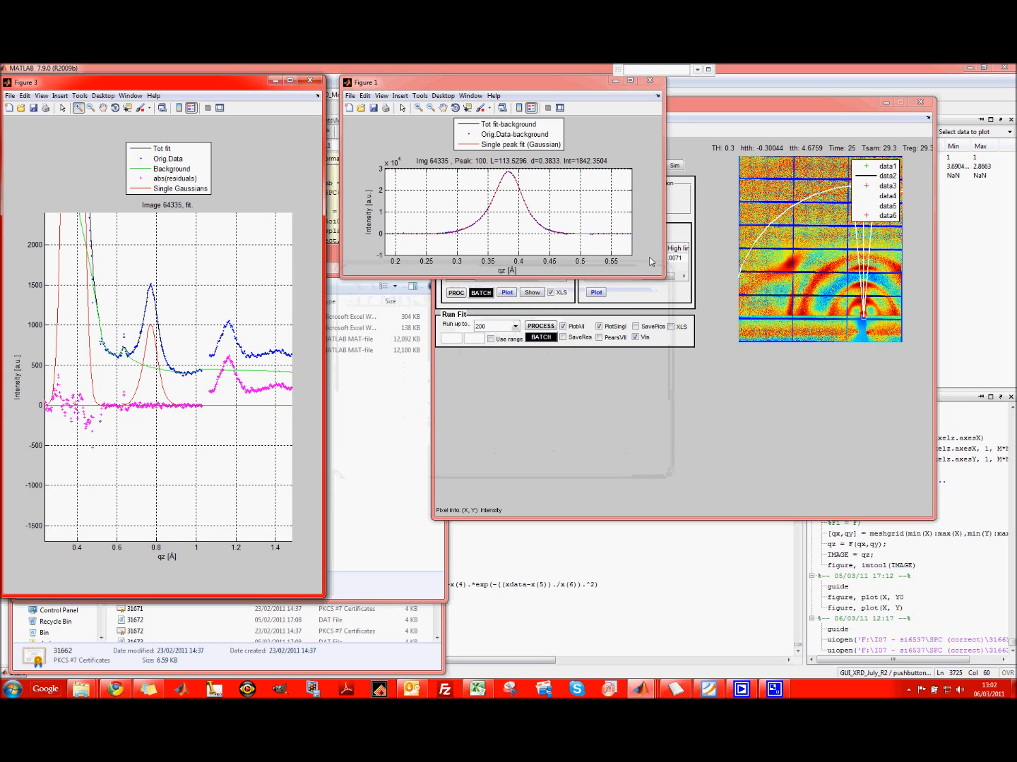
pyautogui.click(650, 81)
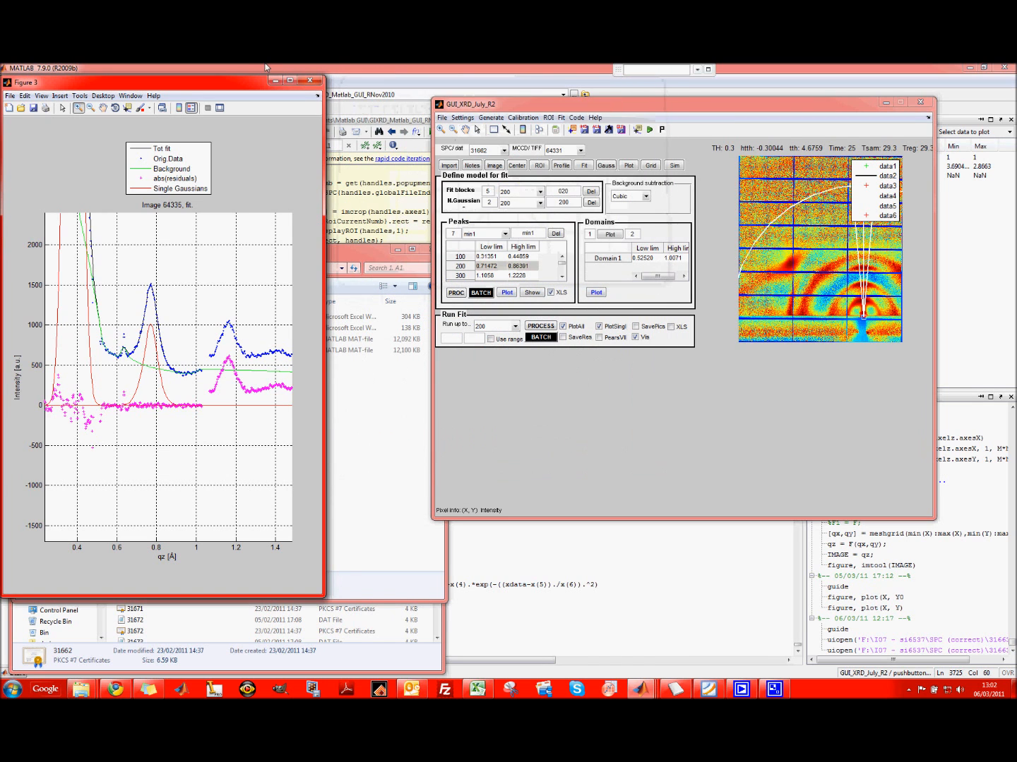
pyautogui.click(310, 79)
# Step: Select the 300 fit block and name both of its Gaussians 300
pyautogui.click(506, 193)
pyautogui.click(514, 233)
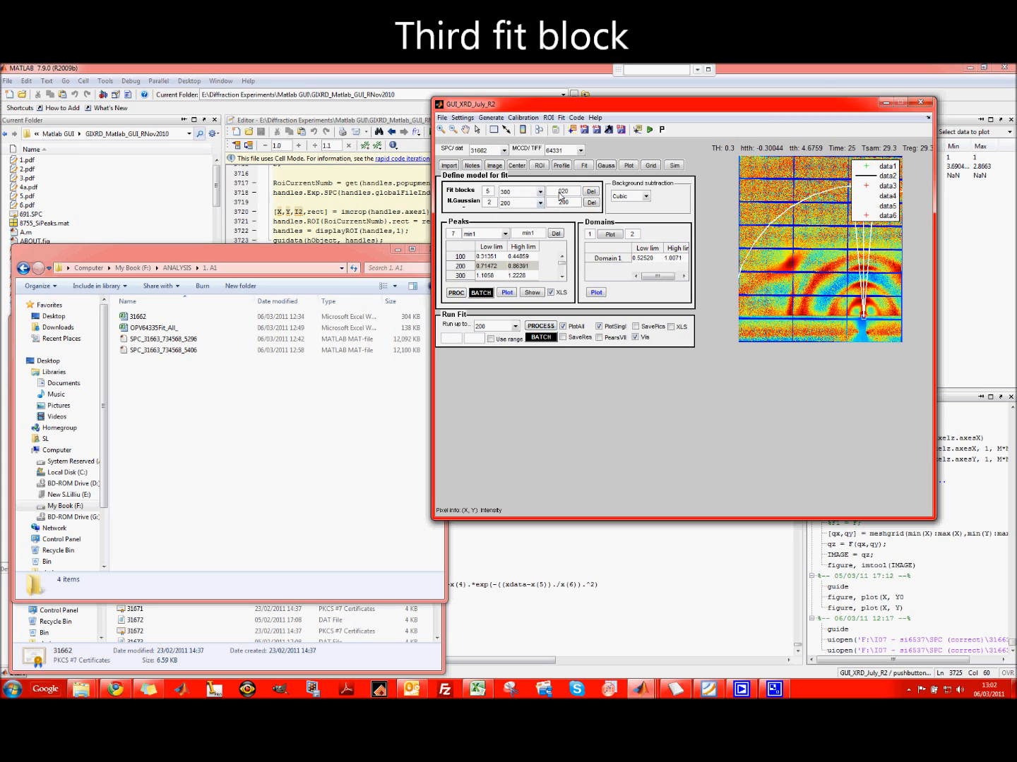
pyautogui.click(529, 203)
pyautogui.click(562, 203)
pyautogui.press('Return')
pyautogui.click(523, 203)
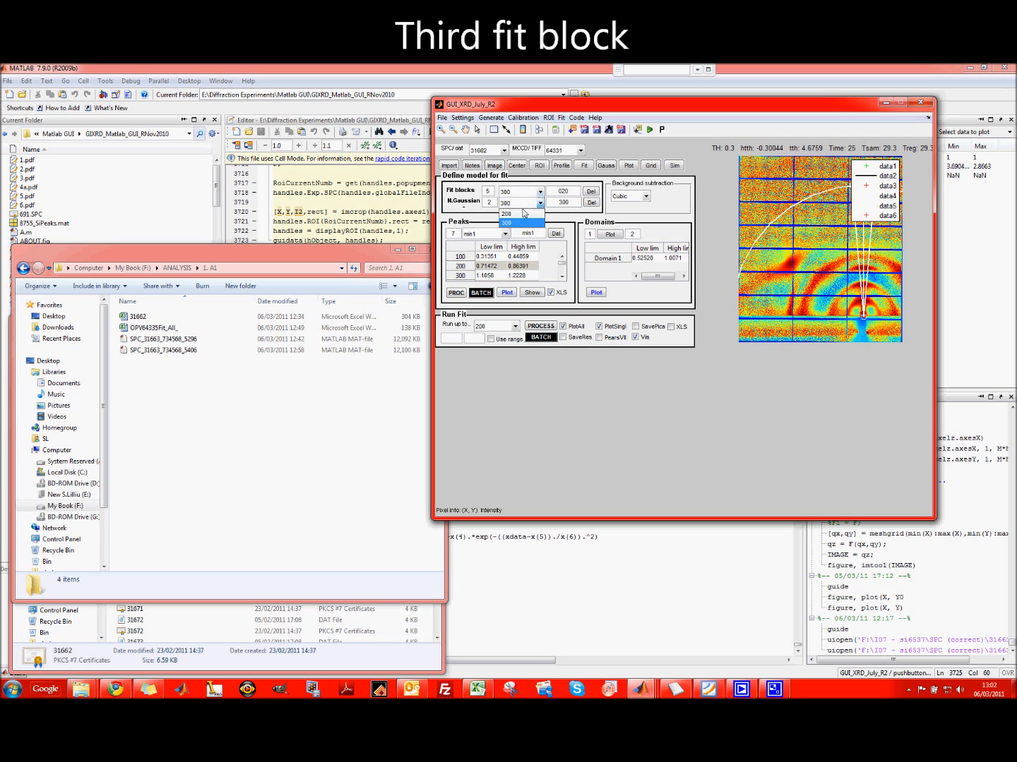
pyautogui.click(521, 215)
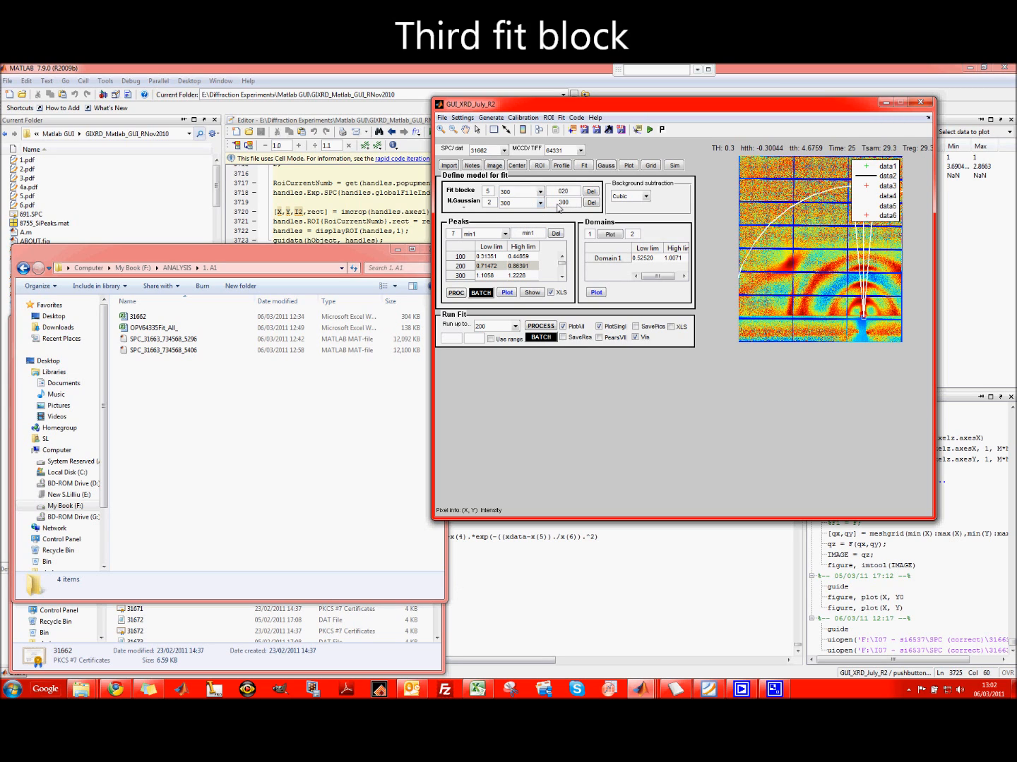
# Step: Switch back to the 200 fit block and review its domain on the Qz line profile plot
pyautogui.click(517, 192)
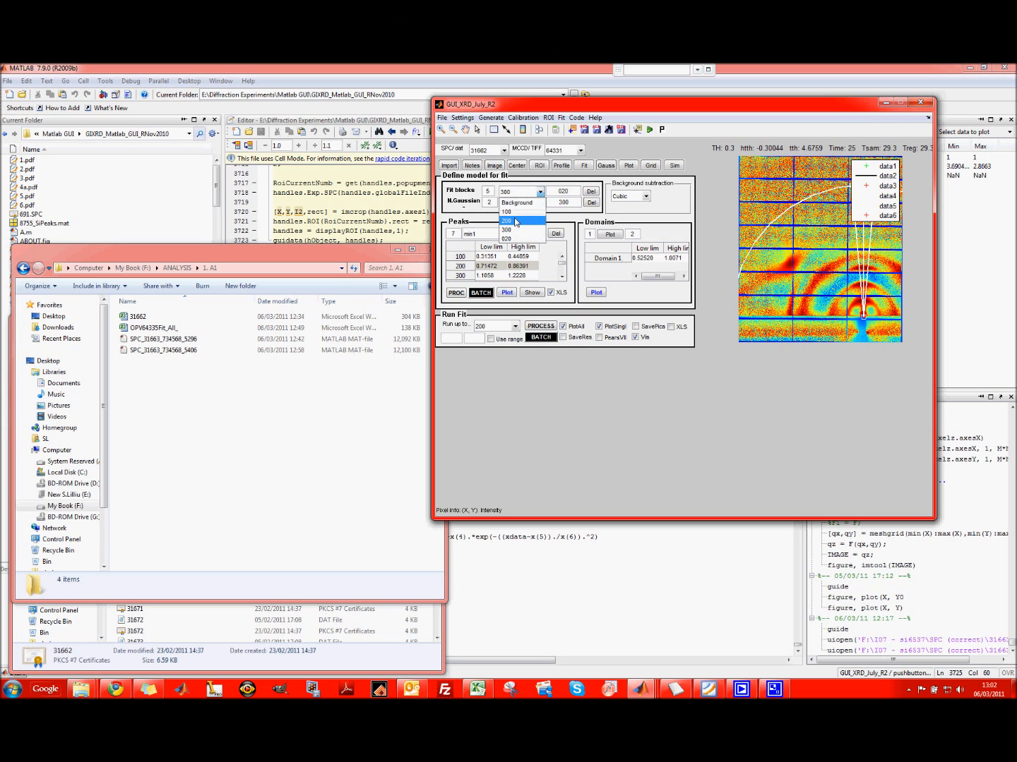
pyautogui.click(516, 226)
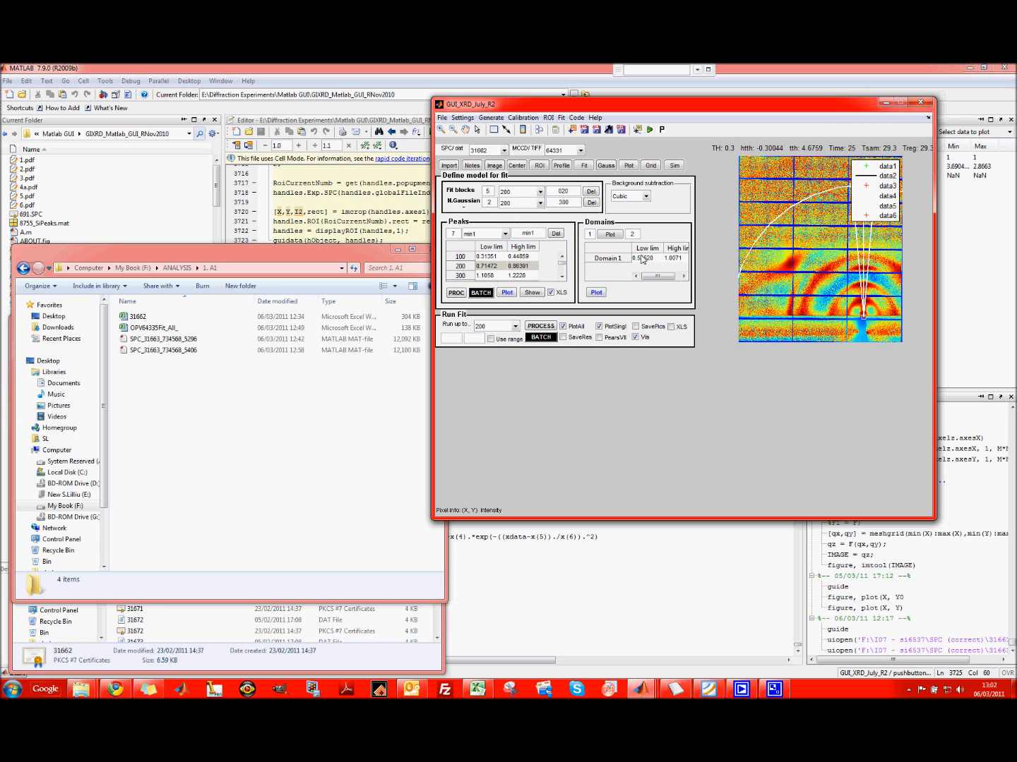
pyautogui.click(607, 236)
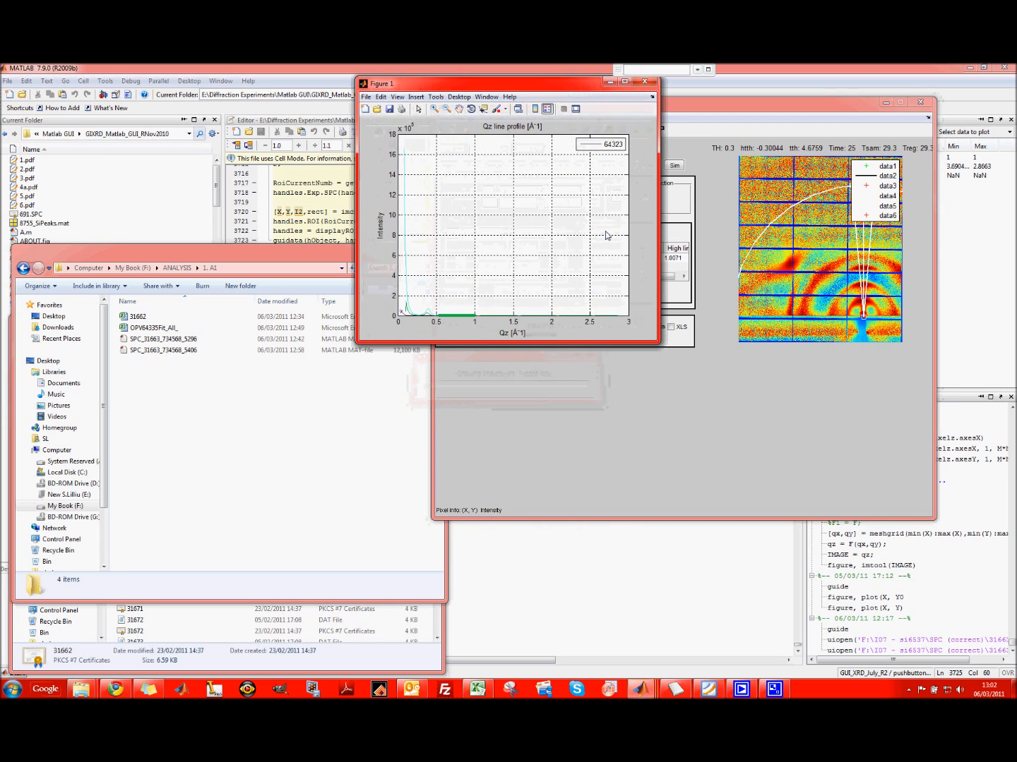
pyautogui.click(642, 87)
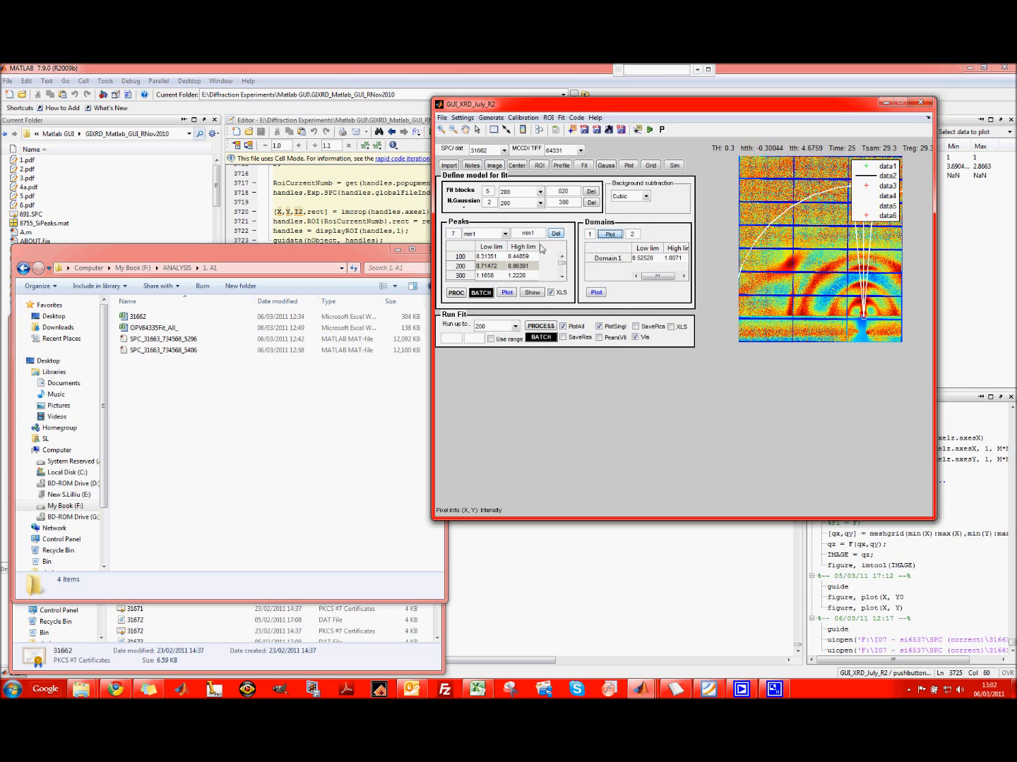
# Step: Select the 300 fit block and set its number of domains to 1
pyautogui.click(514, 192)
pyautogui.click(515, 230)
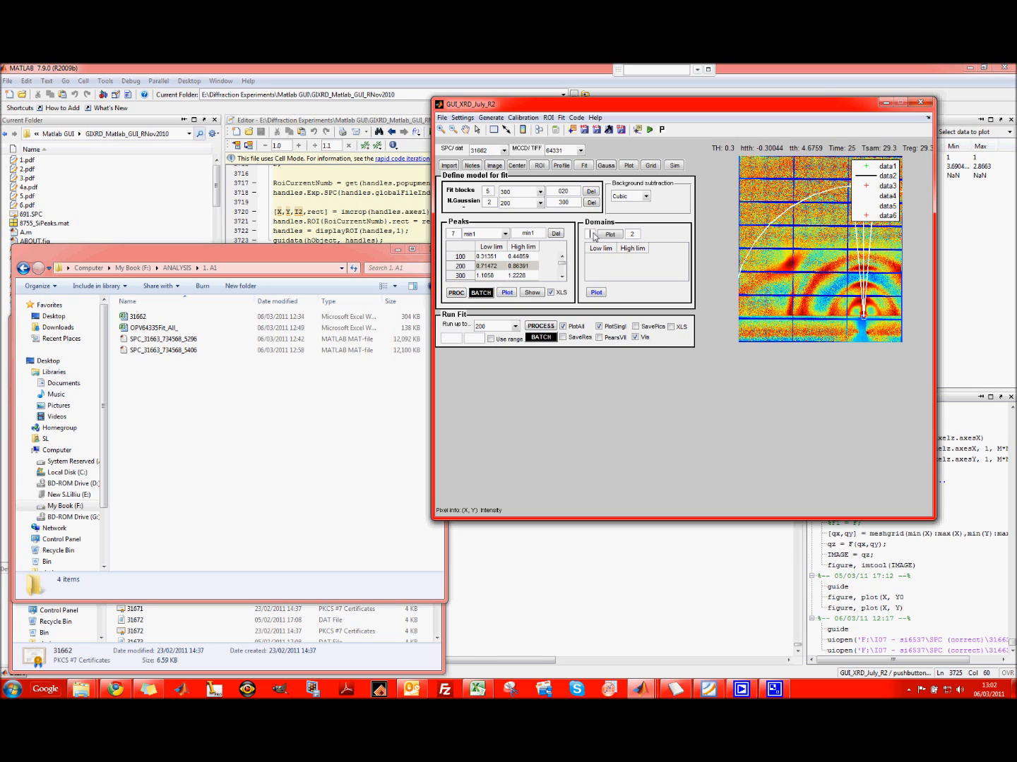
pyautogui.write('1')
pyautogui.press('Return')
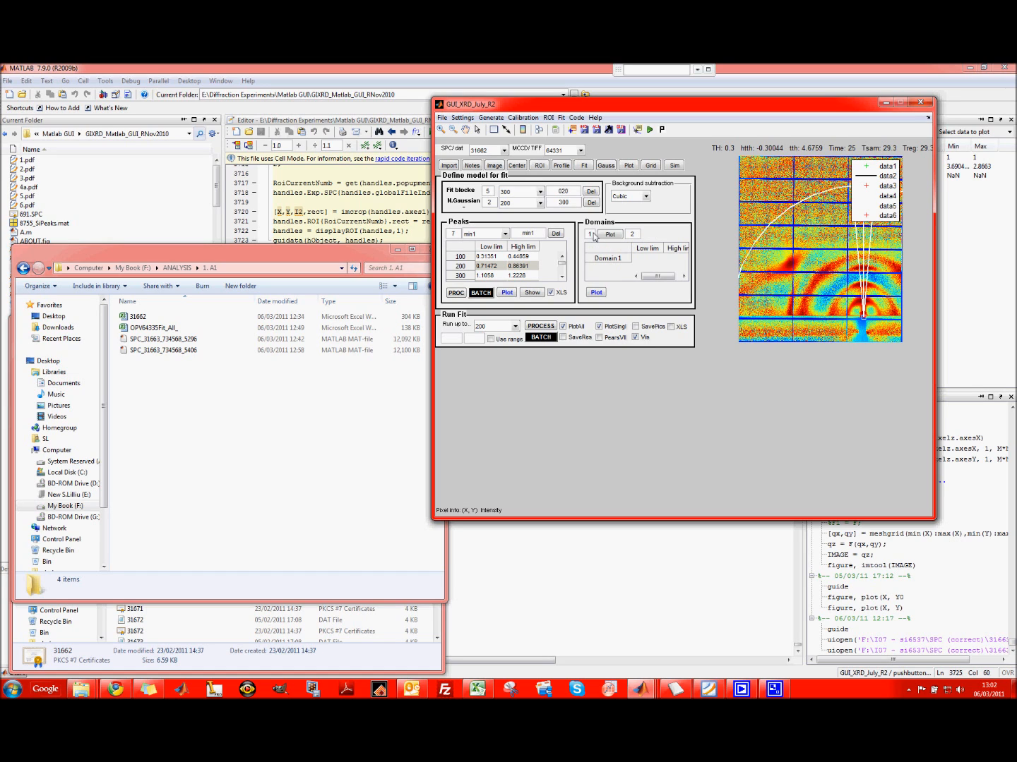
# Step: Select the second Gaussian of the 300 fit block and name it 300
pyautogui.click(516, 191)
pyautogui.click(516, 191)
pyautogui.click(526, 204)
pyautogui.click(523, 223)
pyautogui.click(578, 203)
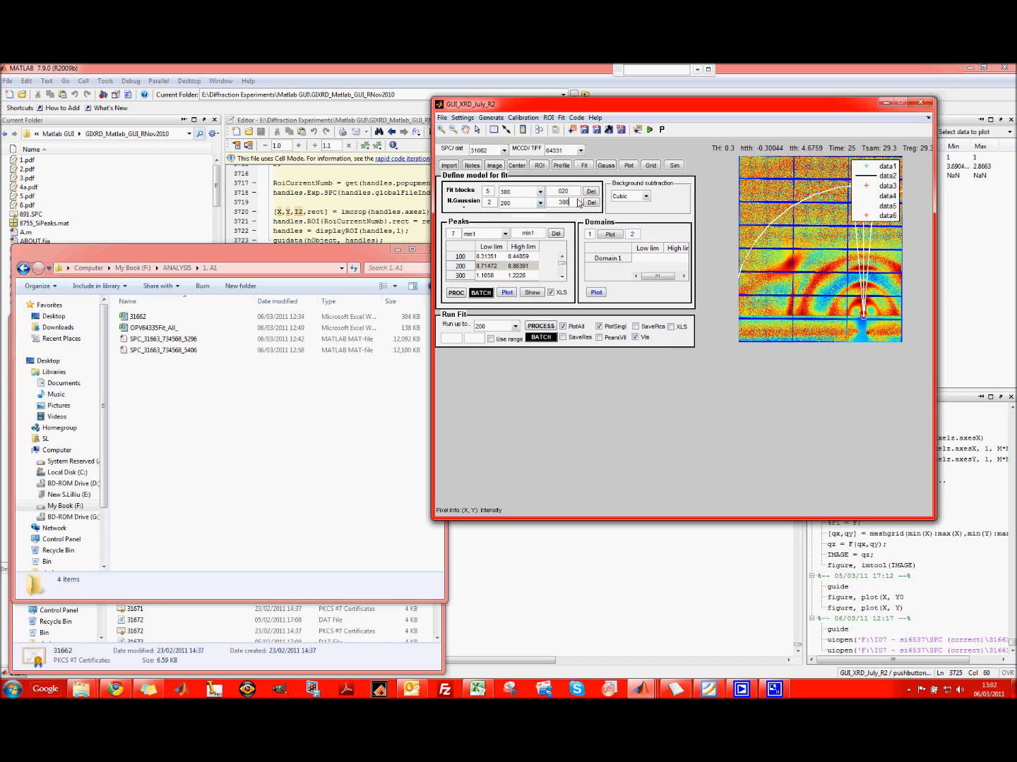
# Step: Pick the limits of Domain 1 on the enlarged line profile plot, from about 1.08 to about 1.55
pyautogui.click(596, 294)
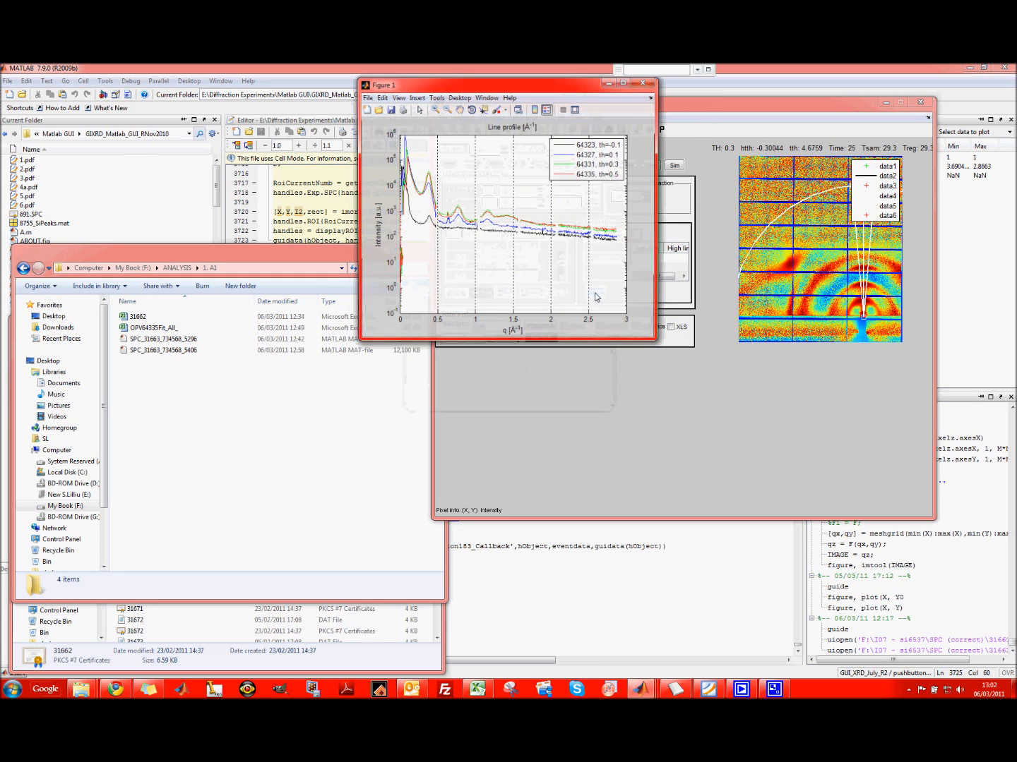
pyautogui.click(624, 82)
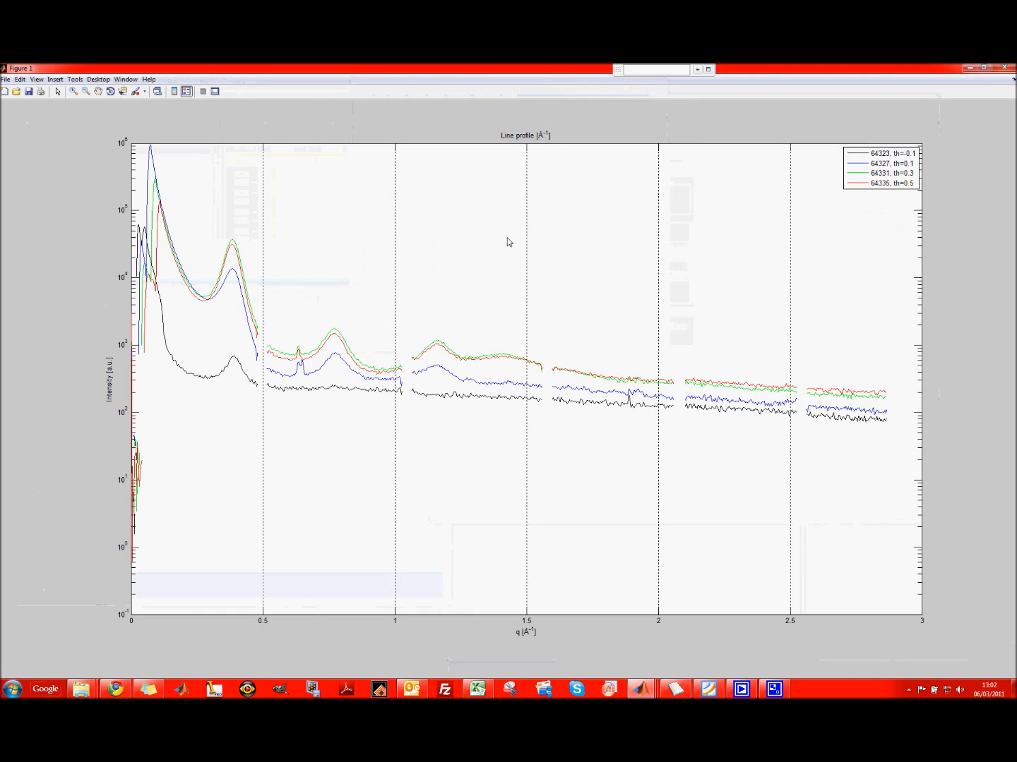
pyautogui.rightClick(426, 307)
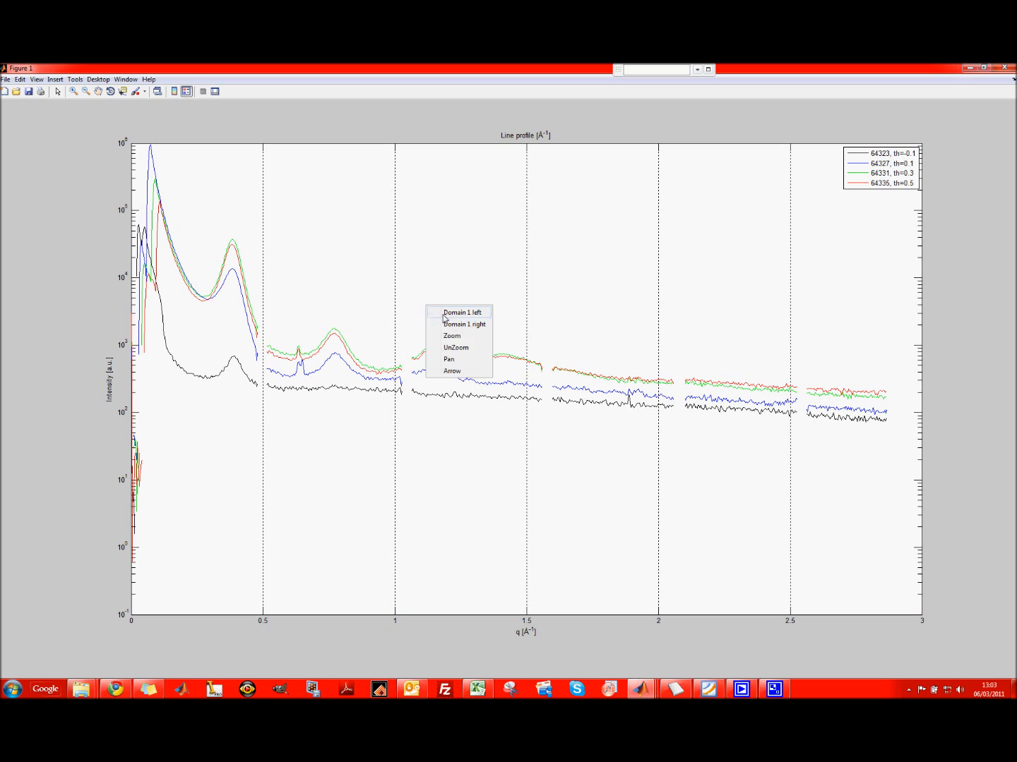
pyautogui.click(441, 314)
pyautogui.click(414, 346)
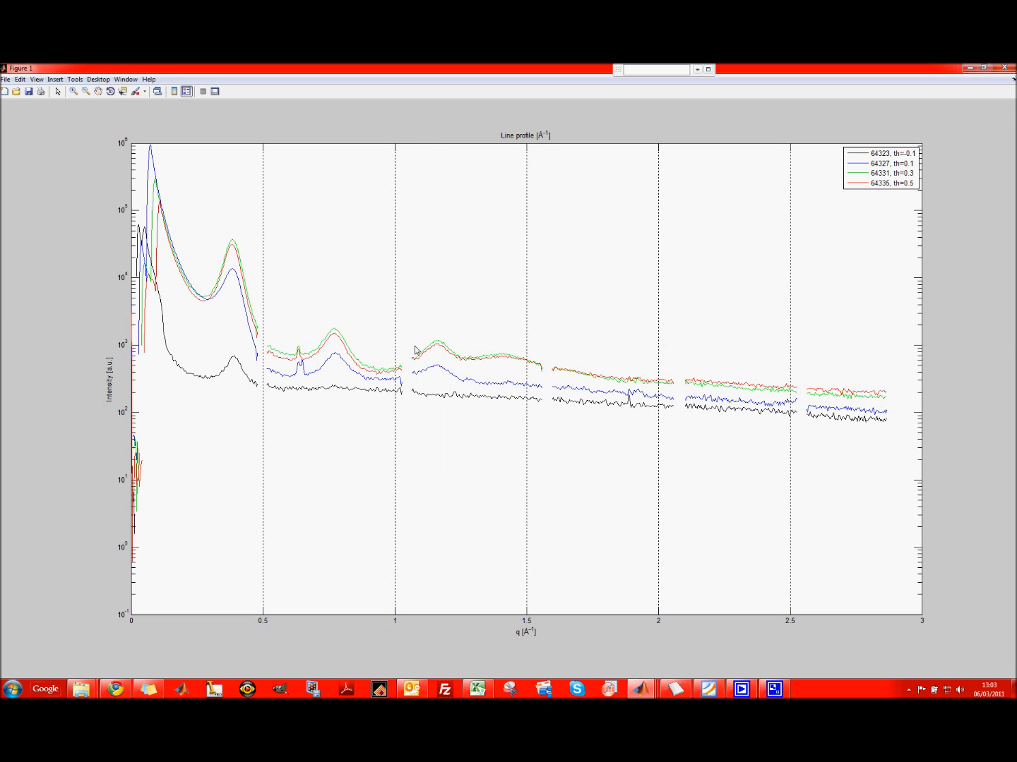
pyautogui.rightClick(527, 311)
pyautogui.click(542, 331)
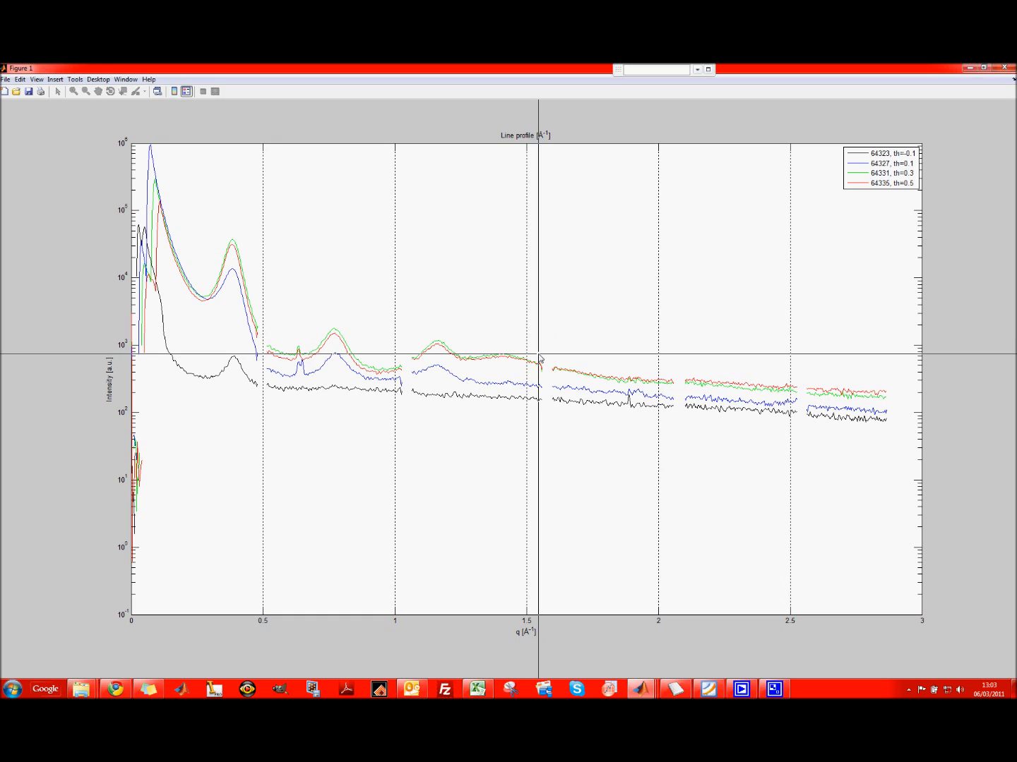
pyautogui.click(538, 353)
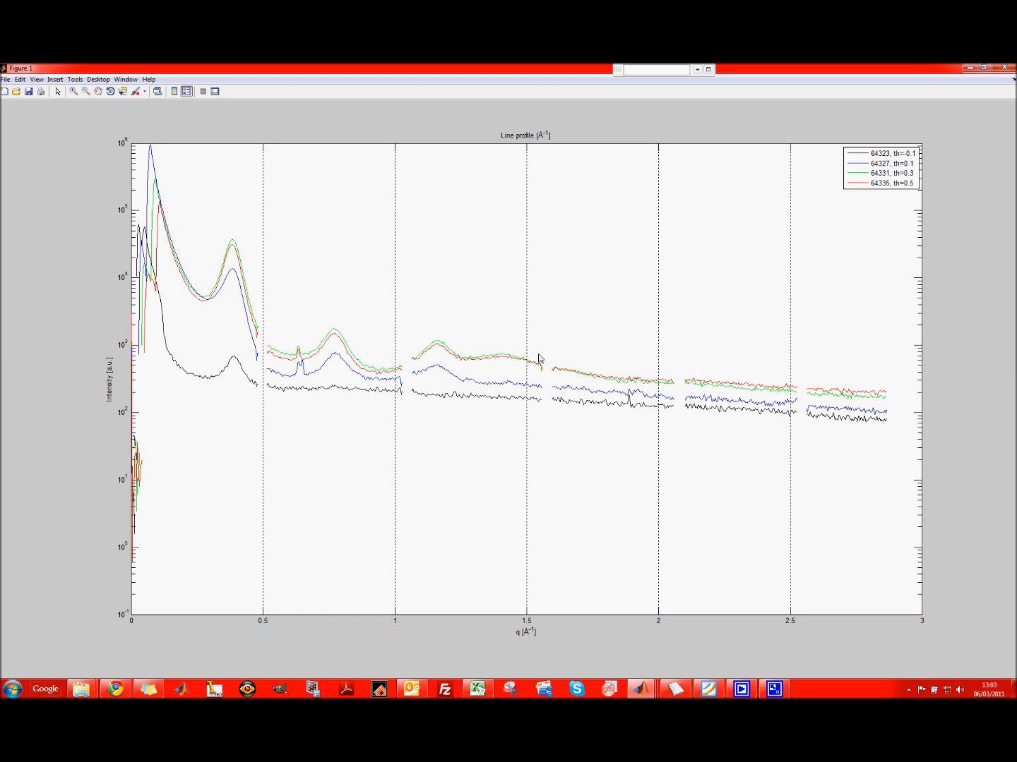
pyautogui.rightClick(640, 291)
pyautogui.click(650, 299)
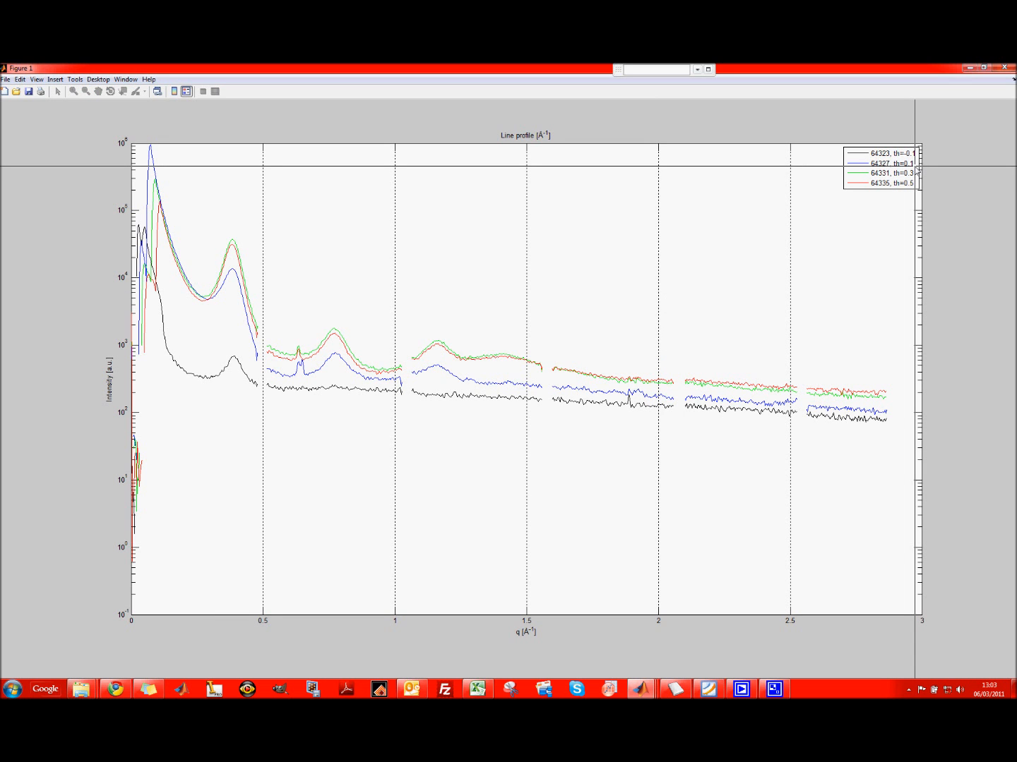
pyautogui.click(790, 236)
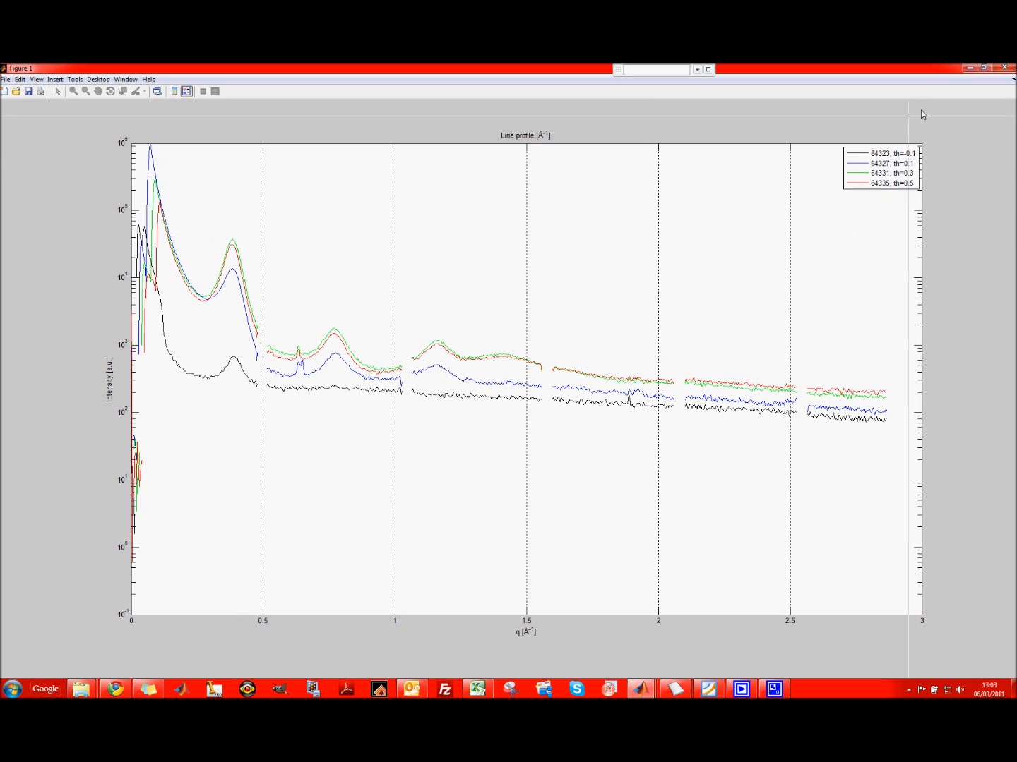
# Step: Close the line profile plot and review the 300 block's domain on the Qz line profile
pyautogui.click(1008, 68)
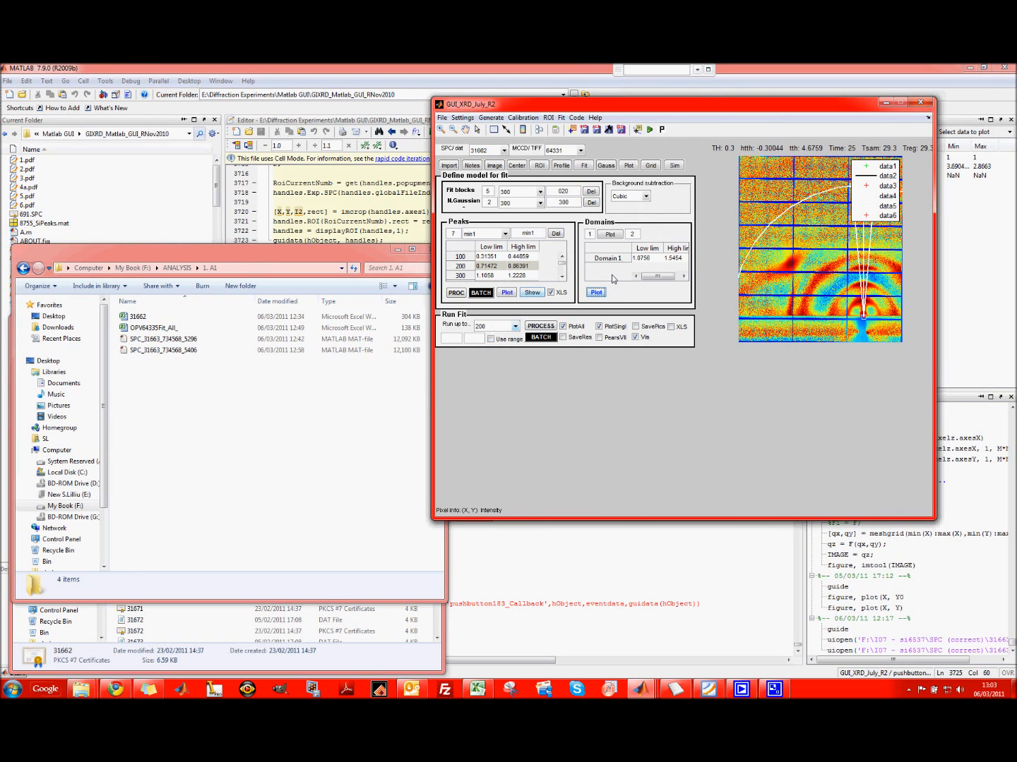
pyautogui.click(654, 259)
pyautogui.doubleClick(657, 262)
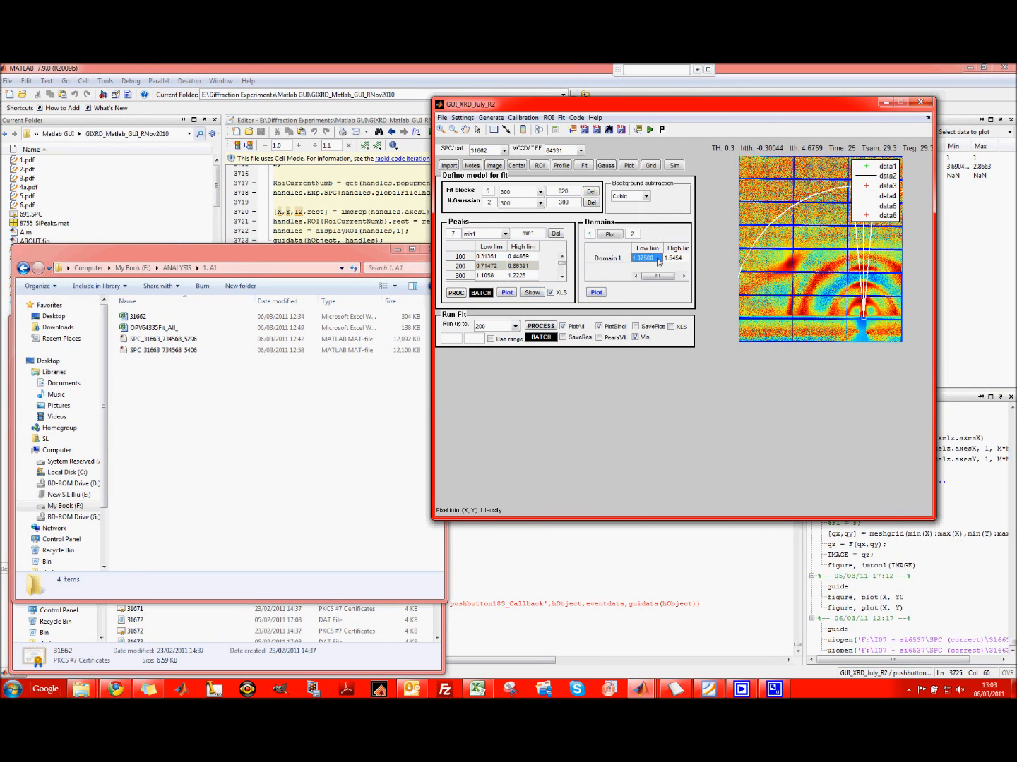
pyautogui.click(605, 236)
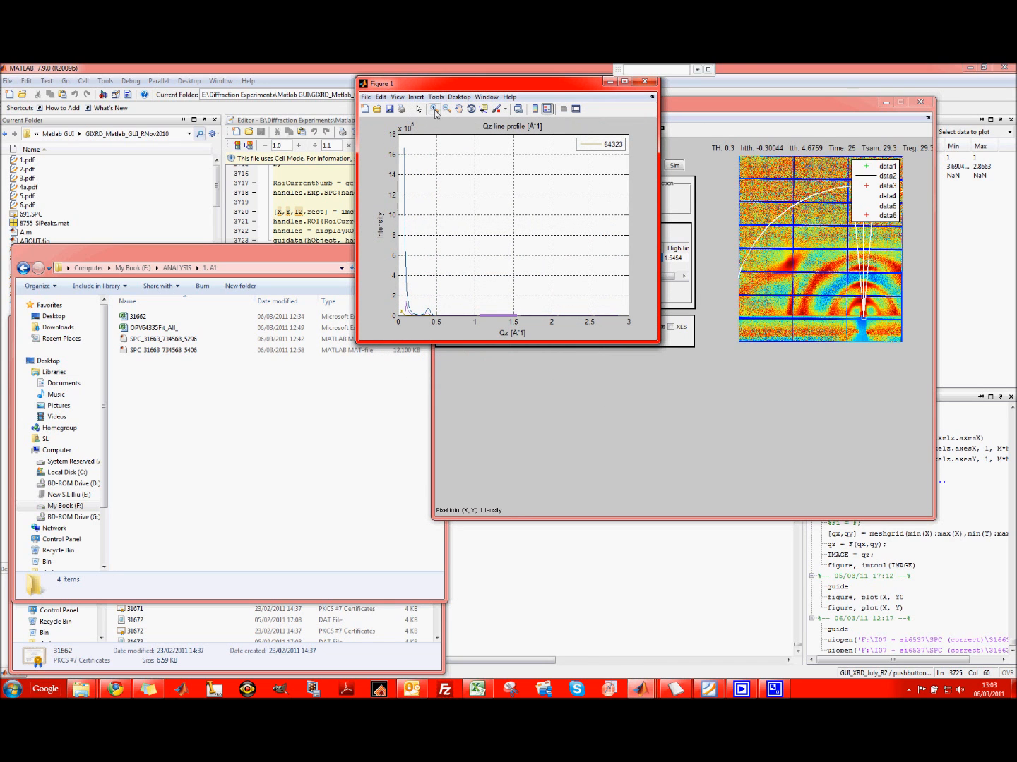
pyautogui.moveTo(468, 309); pyautogui.dragTo(533, 322)
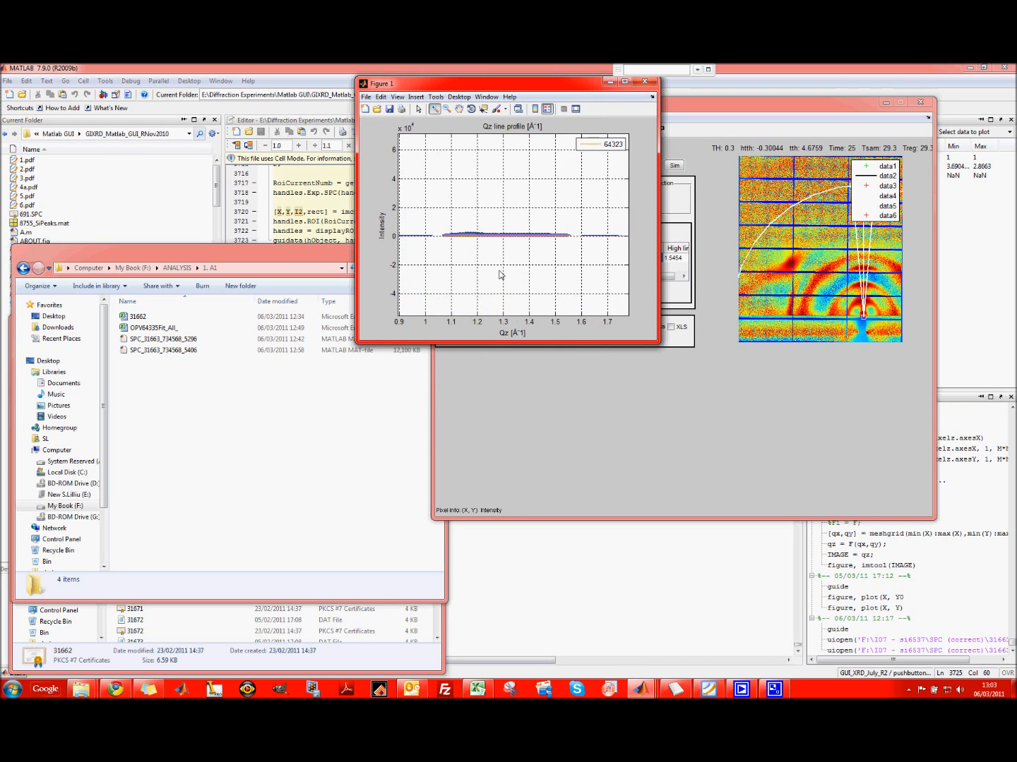
pyautogui.moveTo(407, 224); pyautogui.dragTo(596, 240)
pyautogui.moveTo(413, 235); pyautogui.dragTo(649, 287)
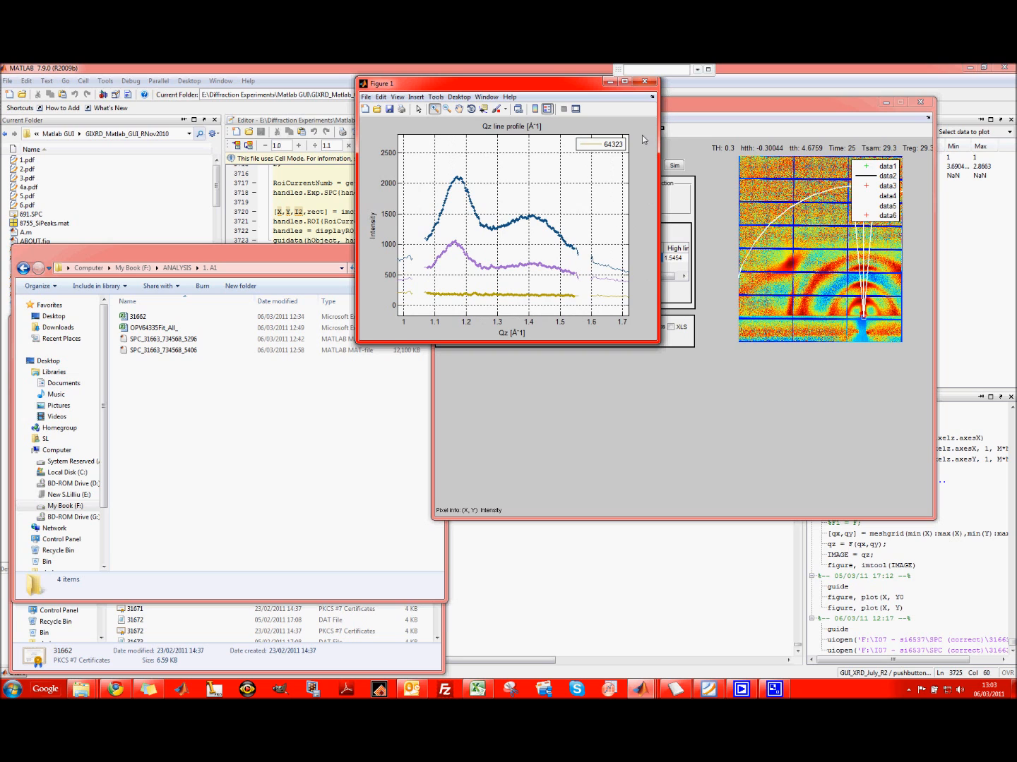
pyautogui.click(644, 81)
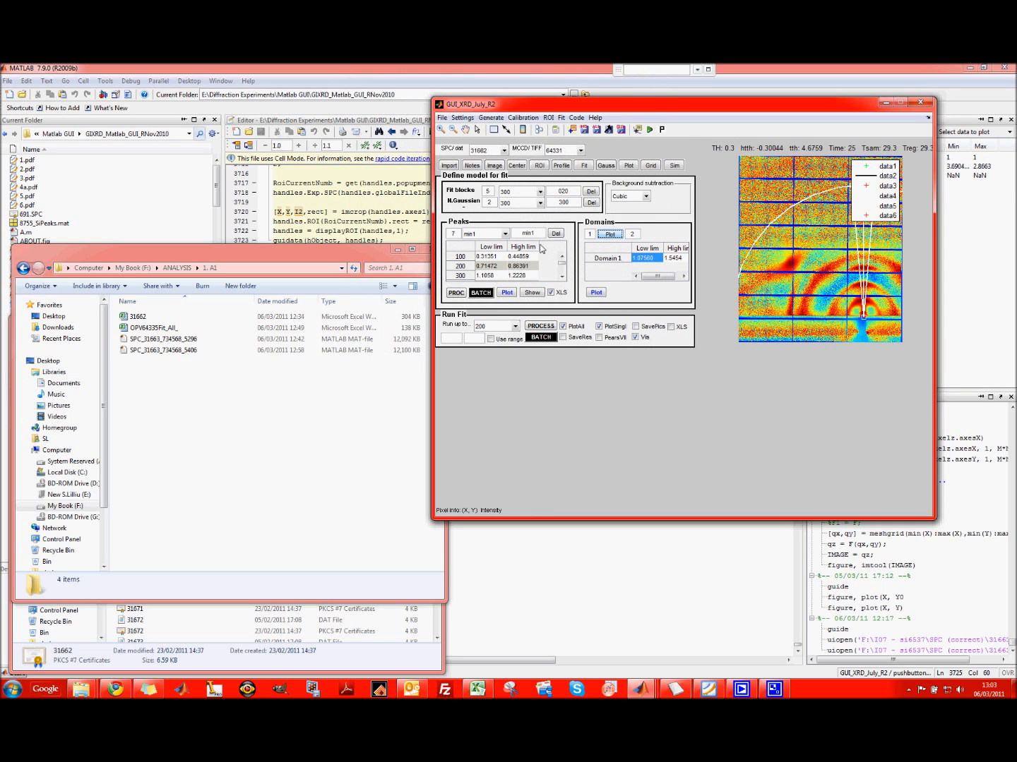
# Step: Set the fit to run up to the 300 block and open its Gaussian parameters
pyautogui.click(504, 327)
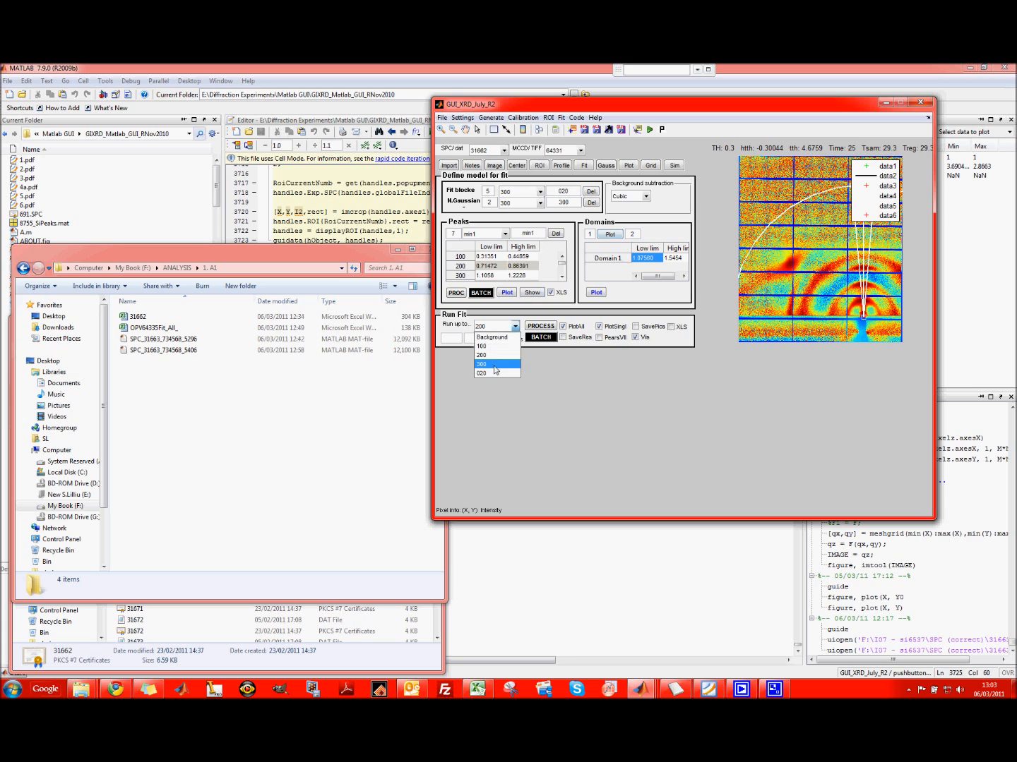
pyautogui.click(496, 369)
pyautogui.click(606, 165)
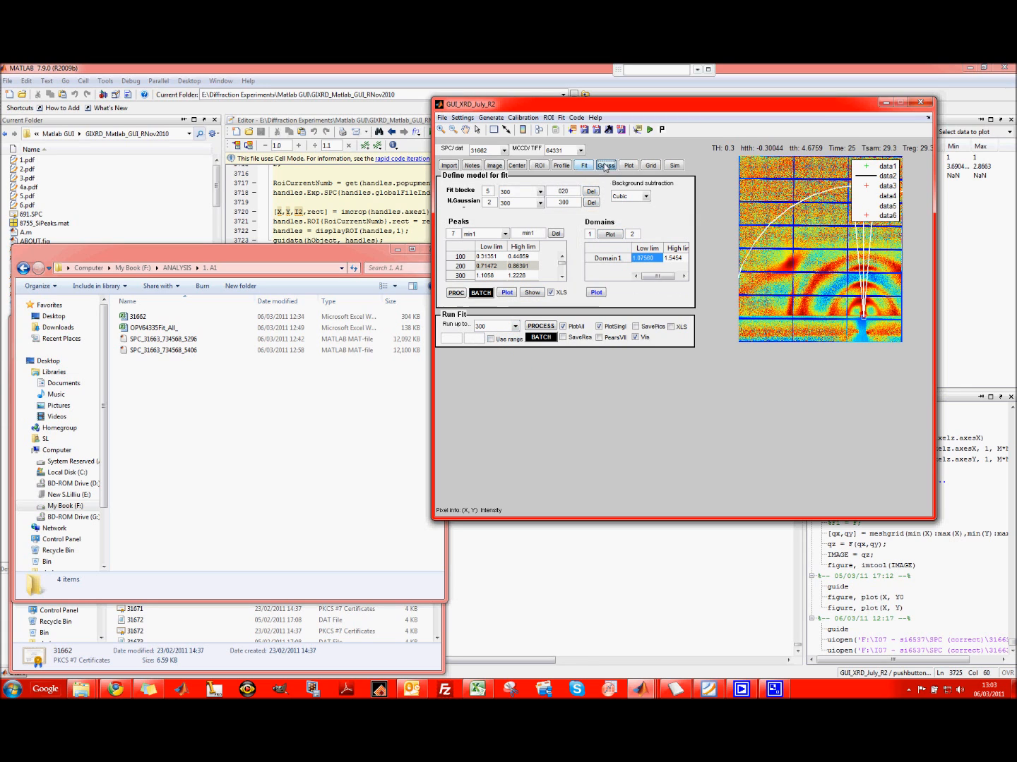
pyautogui.doubleClick(511, 198)
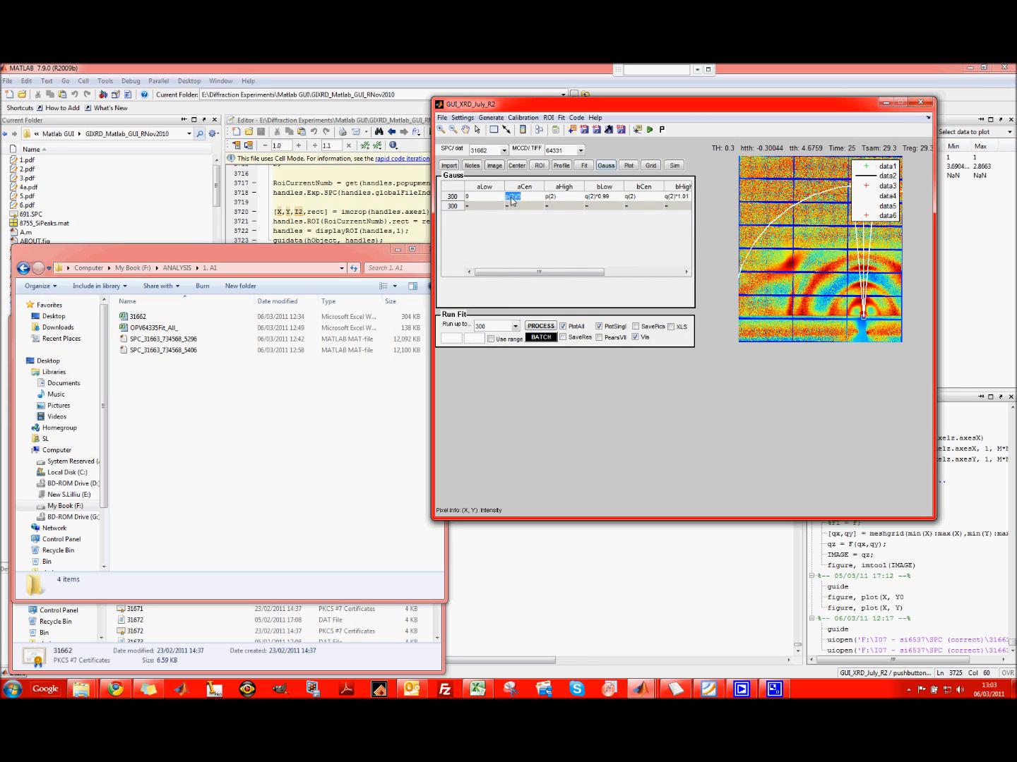
# Step: Set the 300 block's number of Gaussians to 4 and name the third and fourth ones PCBM
pyautogui.click(586, 165)
pyautogui.moveTo(485, 203); pyautogui.dragTo(511, 205)
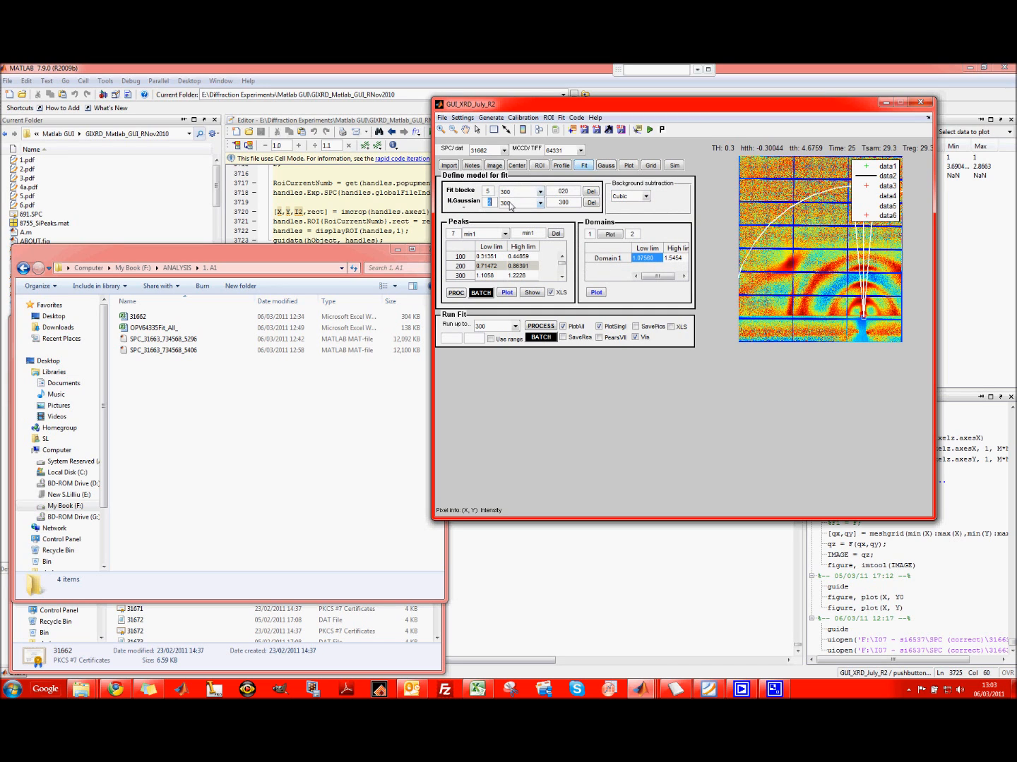
pyautogui.click(511, 206)
pyautogui.click(516, 233)
pyautogui.doubleClick(563, 202)
pyautogui.write('PCBM')
pyautogui.press('Return')
pyautogui.click(540, 203)
pyautogui.click(528, 241)
# Step: Enter = for aLow of the first PCBM Gaussian in the parameter table
pyautogui.click(606, 167)
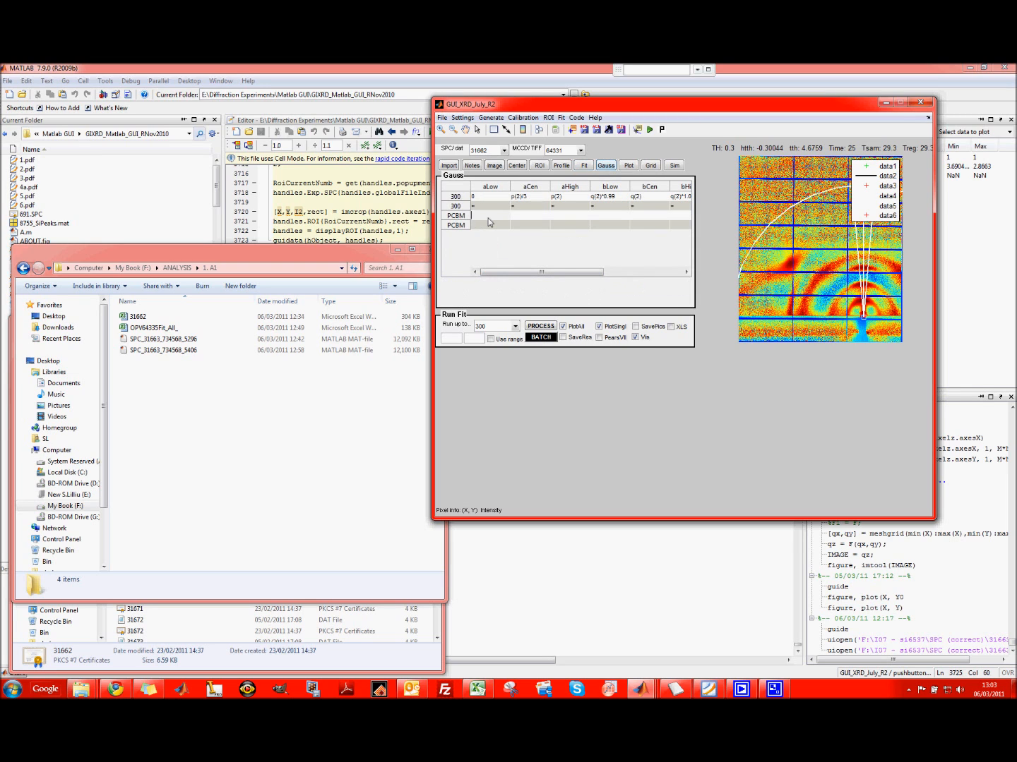
pyautogui.press('Tab')
pyautogui.write('=')
# Step: Change the first 300 Gaussian's aCen to p(3)/3, aHigh to p(3) and bLow to q(3)*0.99
pyautogui.click(557, 198)
pyautogui.write('3')
pyautogui.doubleClick(600, 198)
pyautogui.write('3')
# Step: Change the first 300 Gaussian's bCen to q(3) and bHigh to q(3)*1.01
pyautogui.moveTo(558, 272); pyautogui.dragTo(603, 273)
pyautogui.click(559, 199)
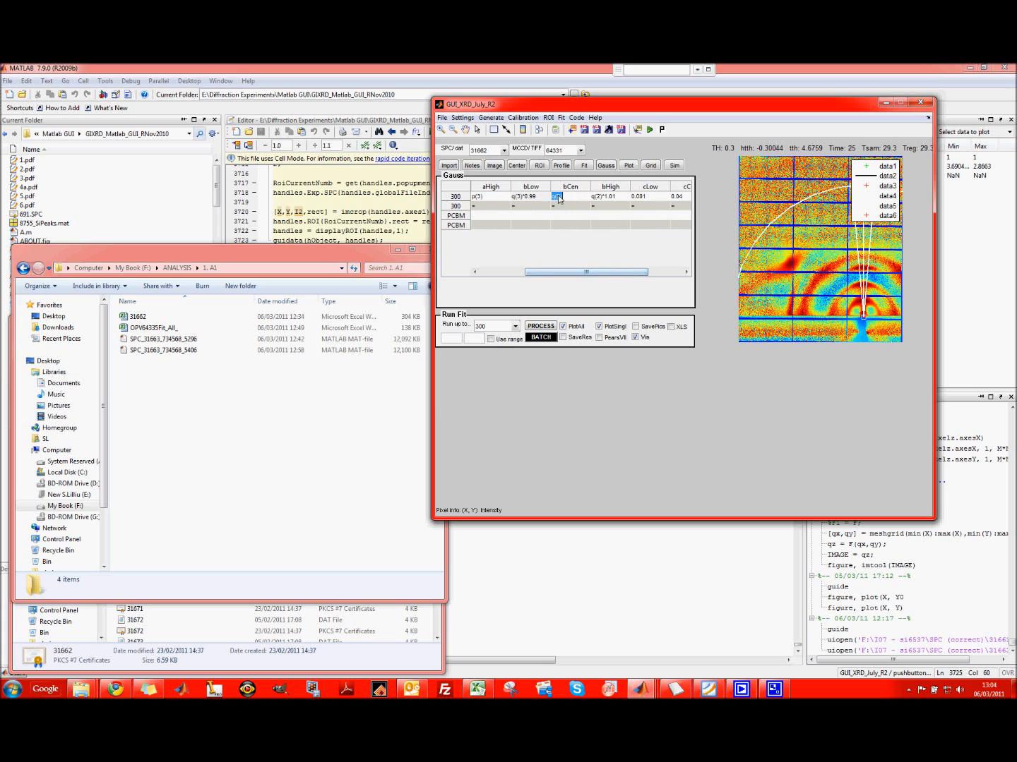
pyautogui.click(559, 197)
pyautogui.press('BackSpace')
pyautogui.write('3')
pyautogui.click(608, 197)
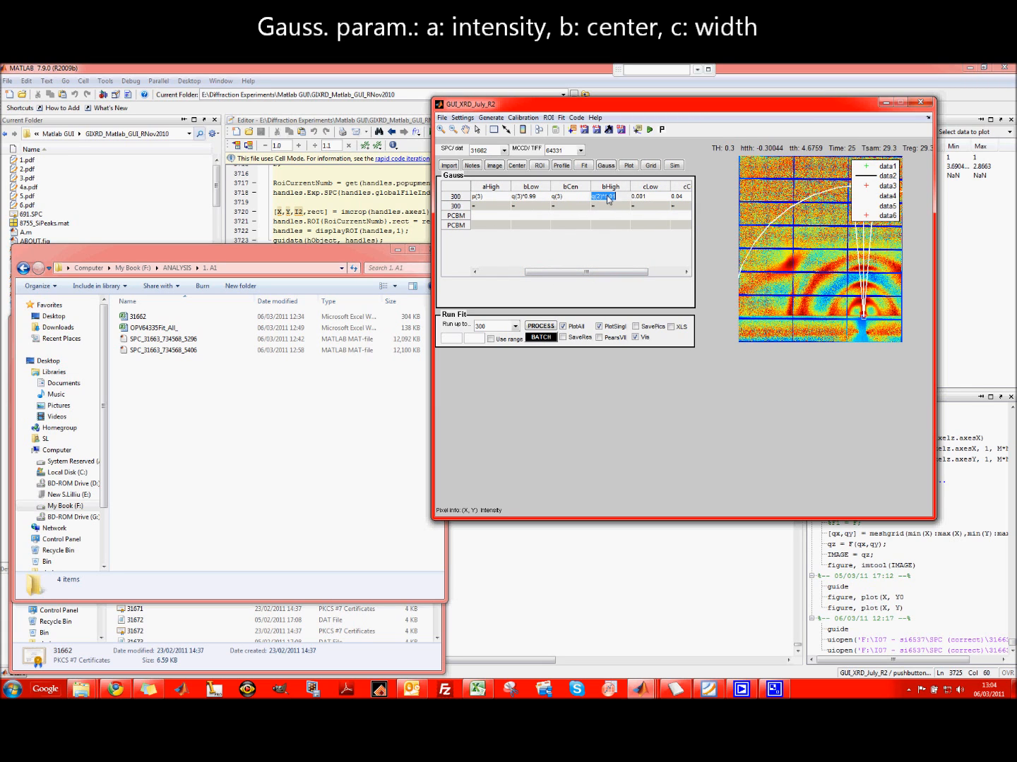
pyautogui.click(600, 197)
pyautogui.press('BackSpace')
pyautogui.write('3')
# Step: Set the first PCBM Gaussian's aCen to p(4)/3 and aHigh to p(4)
pyautogui.moveTo(614, 270); pyautogui.dragTo(569, 252)
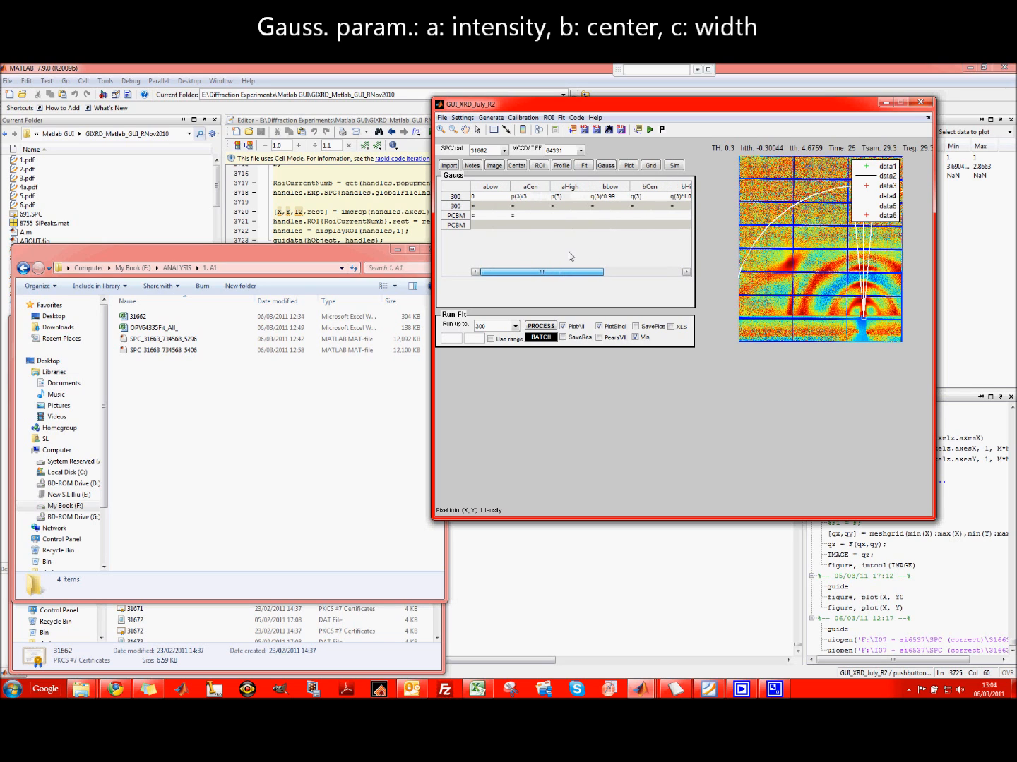
pyautogui.doubleClick(524, 217)
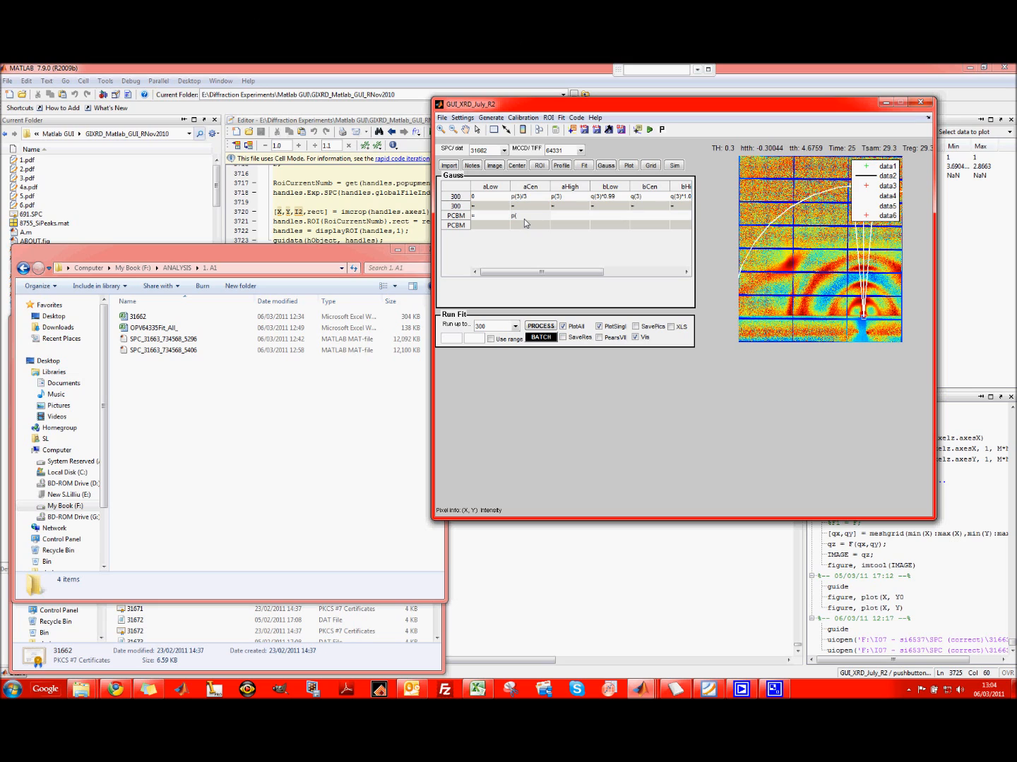
pyautogui.write('p(4)/3')
pyautogui.press('Tab')
pyautogui.write('p(4)')
pyautogui.press('Tab')
# Step: Set the first PCBM Gaussian's bLow to q(4)*0.99, bCen to q(4) and bHigh to q(4)*1.01
pyautogui.write('q(4)*0.99')
pyautogui.press('Tab')
pyautogui.write('q(4)')
pyautogui.press('Tab')
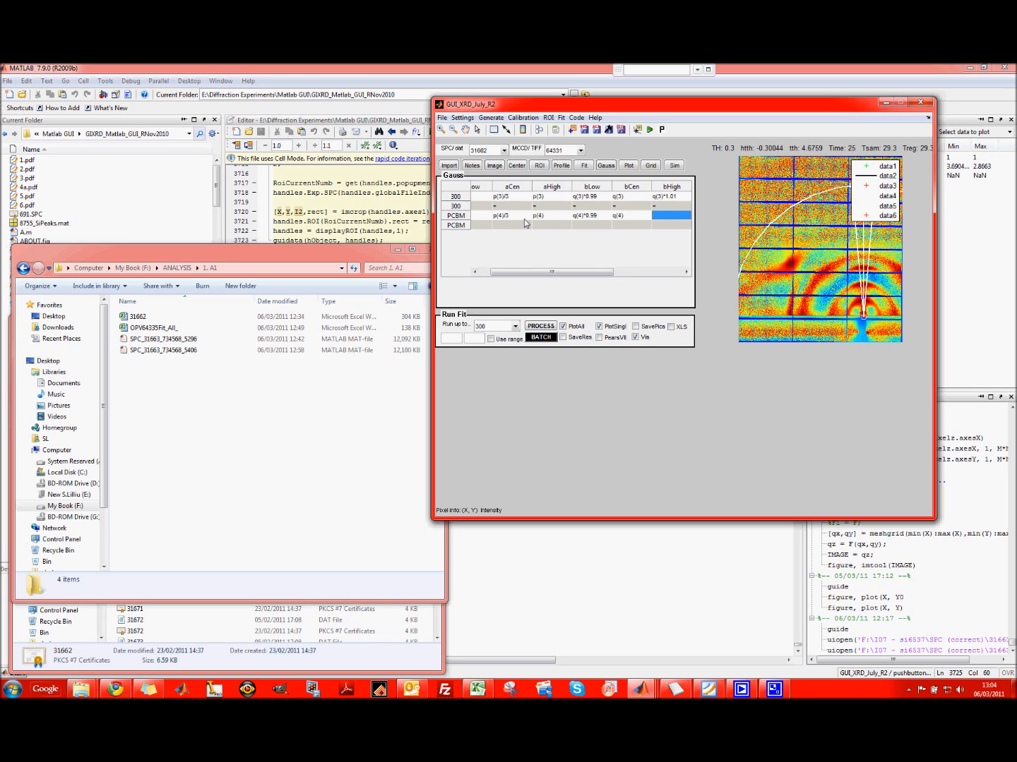
pyautogui.write('q(4)*1.01')
pyautogui.press('Tab')
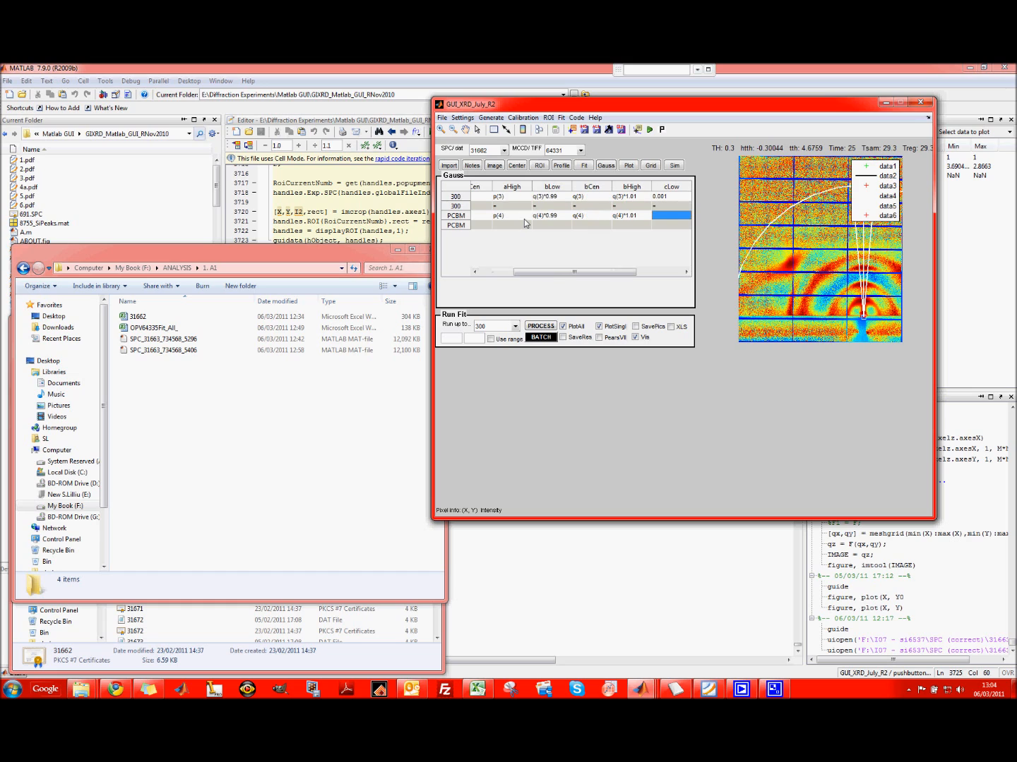
# Step: Set the first PCBM Gaussian's width limits: cLow 0.08, cCen 0.1 and cHigh 1
pyautogui.write('0.08')
pyautogui.press('Tab')
pyautogui.write('0.1')
pyautogui.press('Tab')
pyautogui.write('1')
pyautogui.press('Return')
pyautogui.press('Left')
pyautogui.press('Left')
pyautogui.press('Left')
pyautogui.press('Up')
pyautogui.press('Right')
pyautogui.write('0.0')
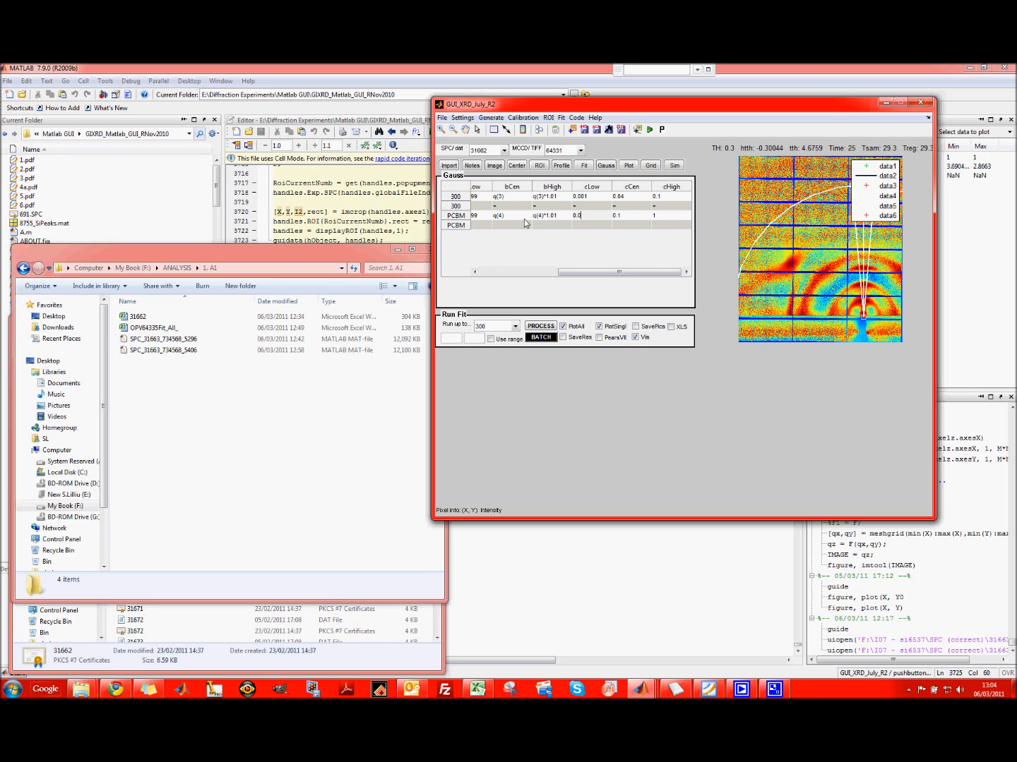
pyautogui.write('8')
# Step: Enter = for every parameter of the second PCBM Gaussian, from aLow to cHigh
pyautogui.moveTo(594, 271); pyautogui.dragTo(490, 280)
pyautogui.click(483, 226)
pyautogui.write('=')
pyautogui.press('Tab')
pyautogui.write('=')
pyautogui.press('Tab')
pyautogui.write('=')
pyautogui.press('Tab')
pyautogui.press('Tab')
pyautogui.write('=')
pyautogui.press('Tab')
pyautogui.write('=')
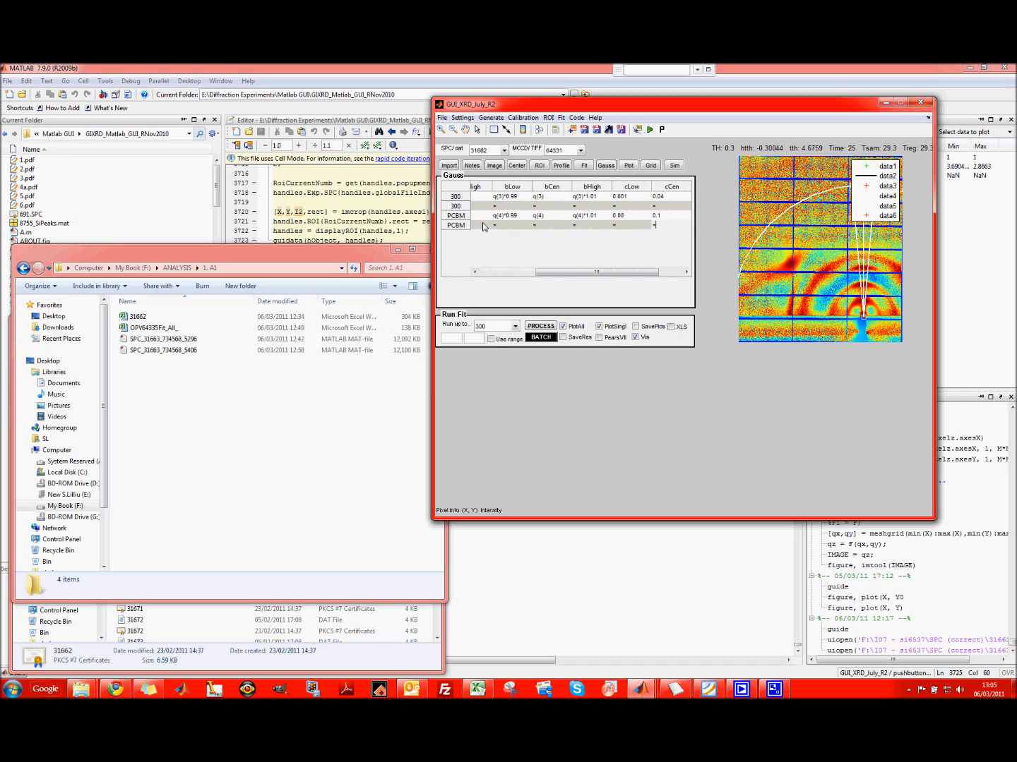
pyautogui.press('Tab')
pyautogui.write('=')
pyautogui.press('Return')
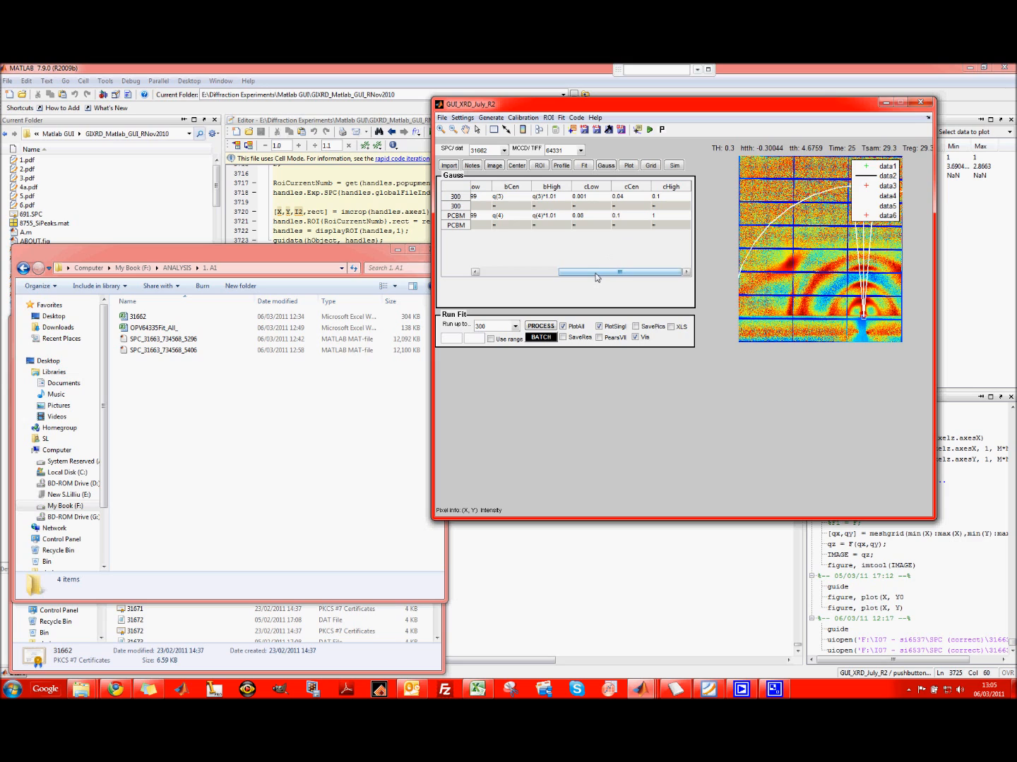
# Step: Run the fit for the current image up to the 300 block
pyautogui.click(585, 167)
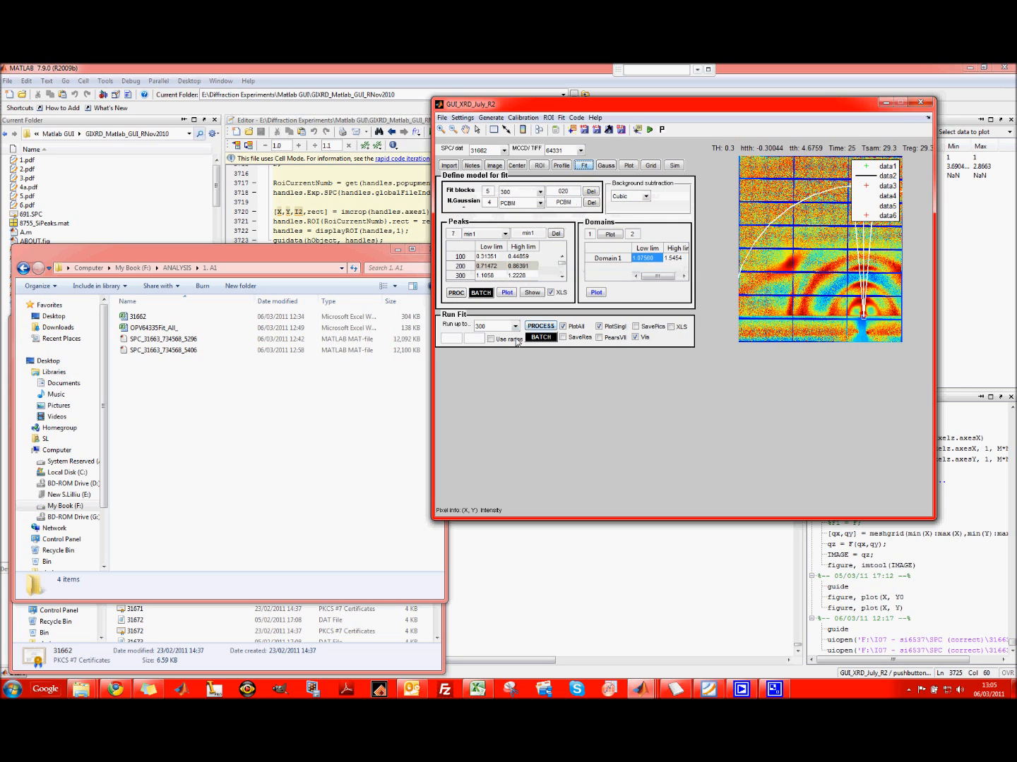
pyautogui.click(493, 327)
pyautogui.click(494, 327)
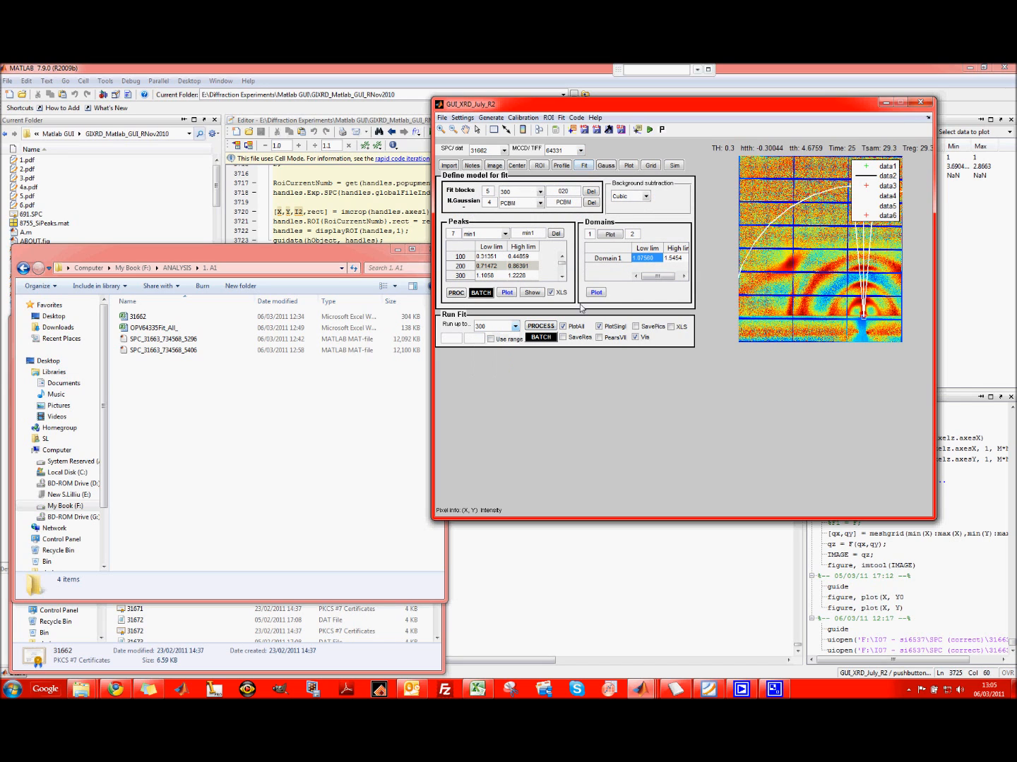
pyautogui.click(537, 327)
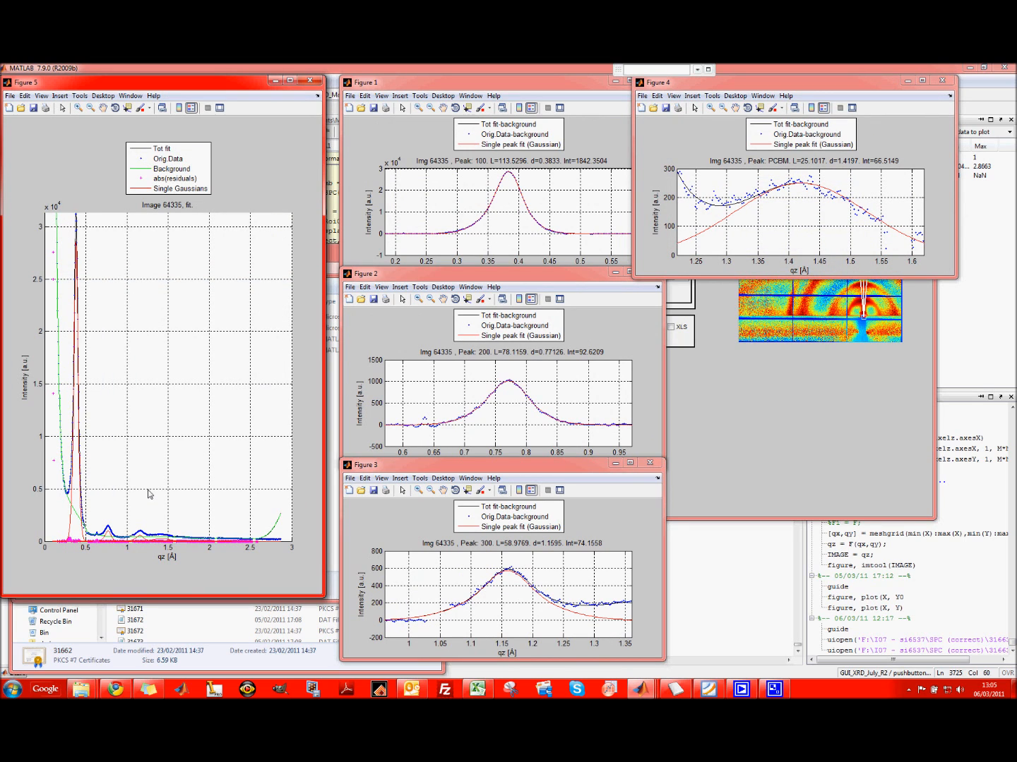
# Step: Inspect the total fit of image 64335 around the 300 and PCBM peaks
pyautogui.click(79, 107)
pyautogui.moveTo(115, 524); pyautogui.dragTo(201, 561)
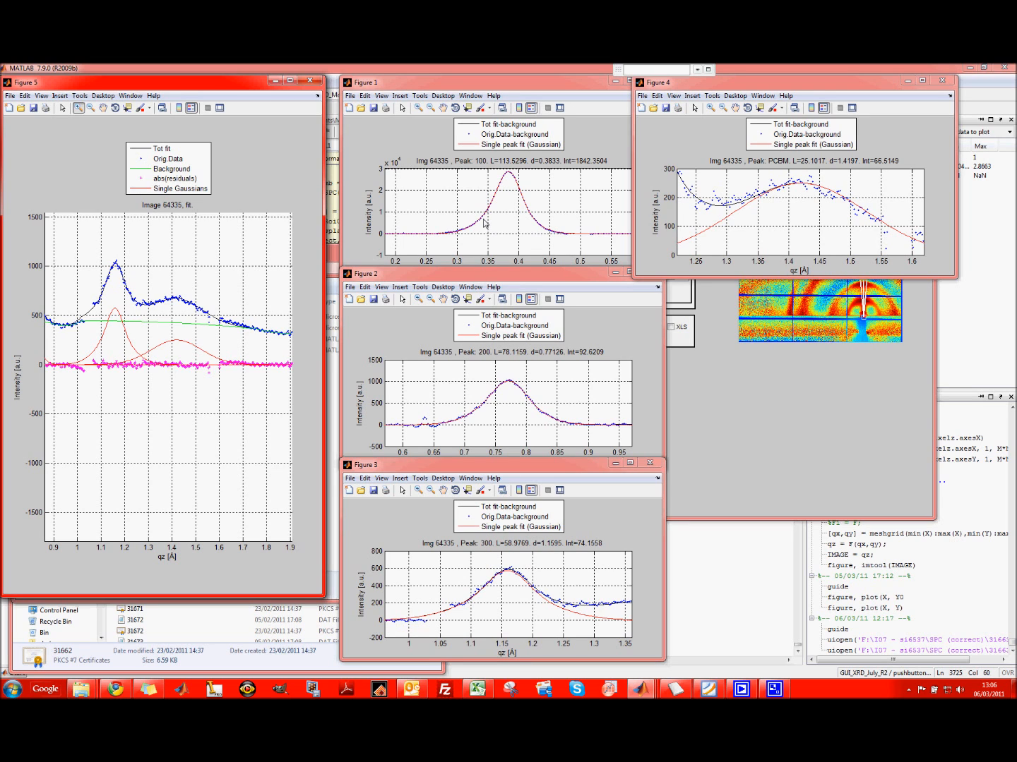
# Step: Close the fit figures and rerun the current image's fit up to the 300 block with XLS export enabled
pyautogui.click(308, 82)
pyautogui.click(493, 327)
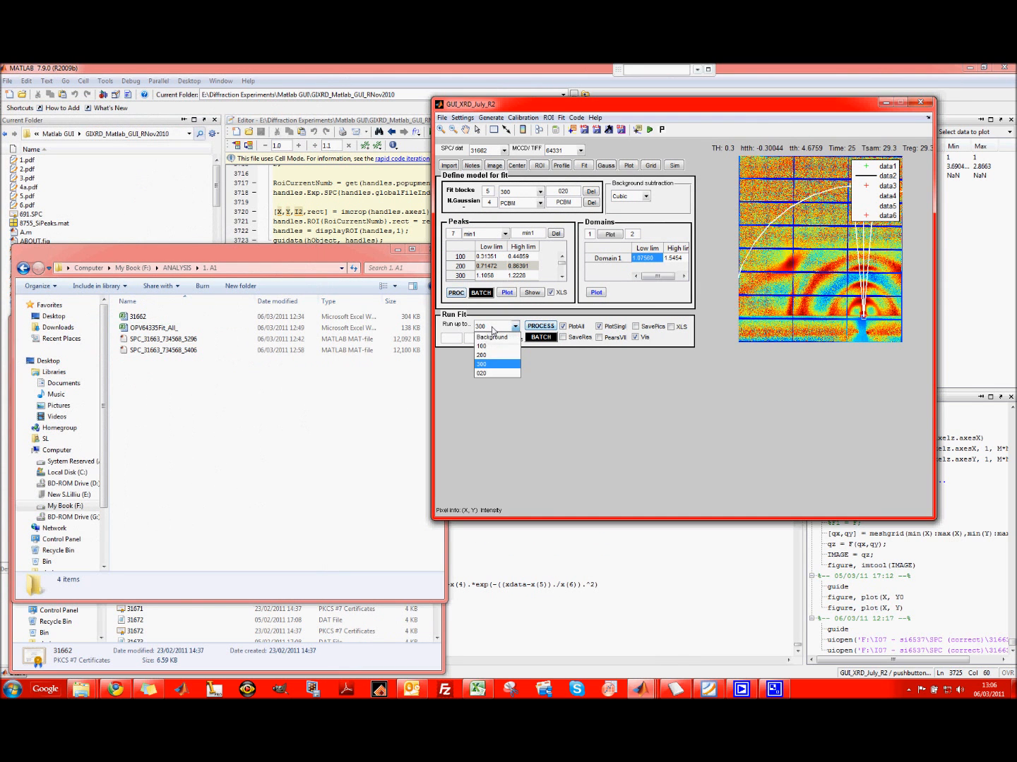
pyautogui.click(492, 327)
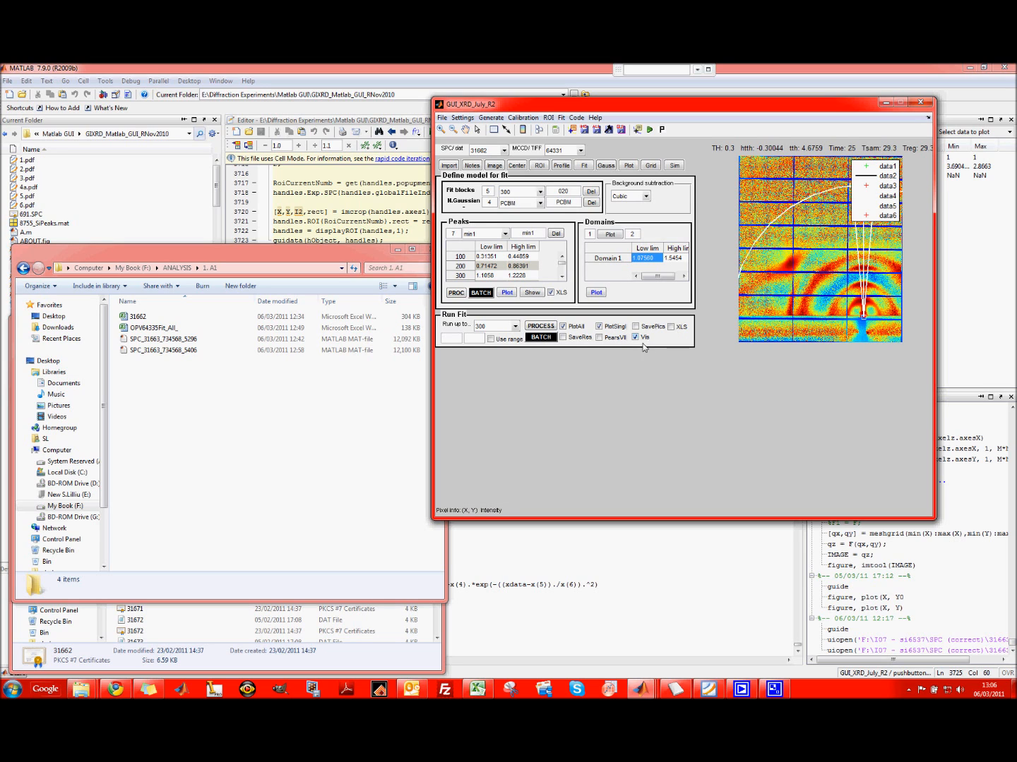
pyautogui.click(671, 326)
pyautogui.click(538, 327)
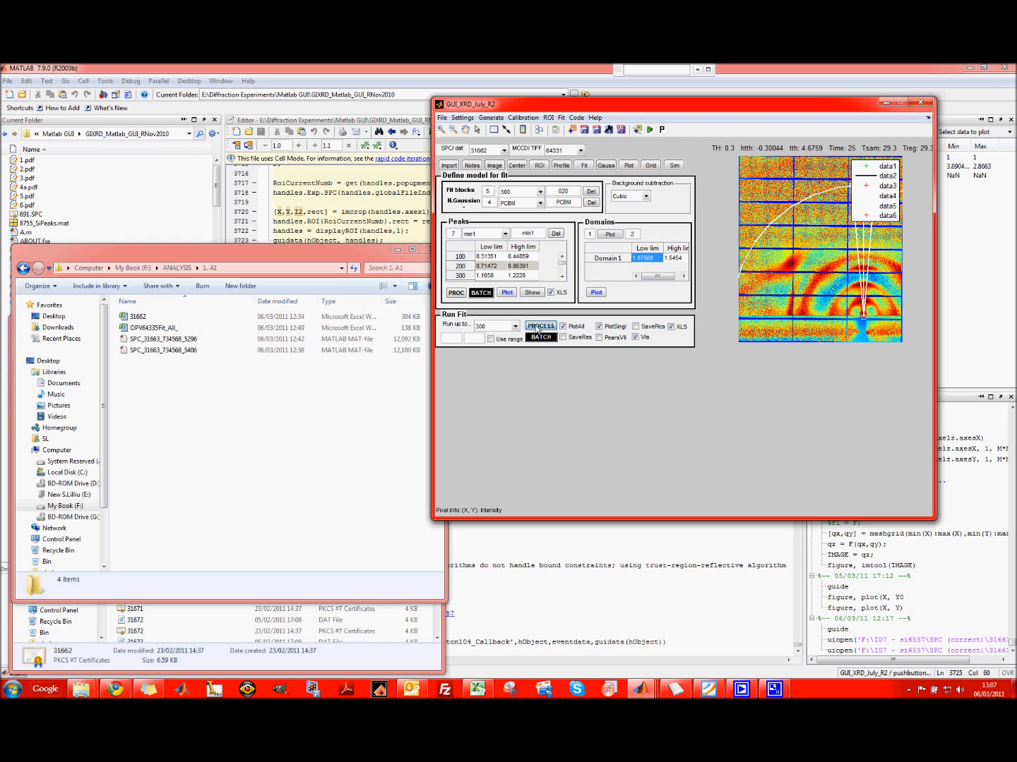
# Step: Open the exported OPV64335Fit_All_ workbook in Excel and examine the data, fit, background and Fit1 to Fit4 columns
pyautogui.doubleClick(152, 328)
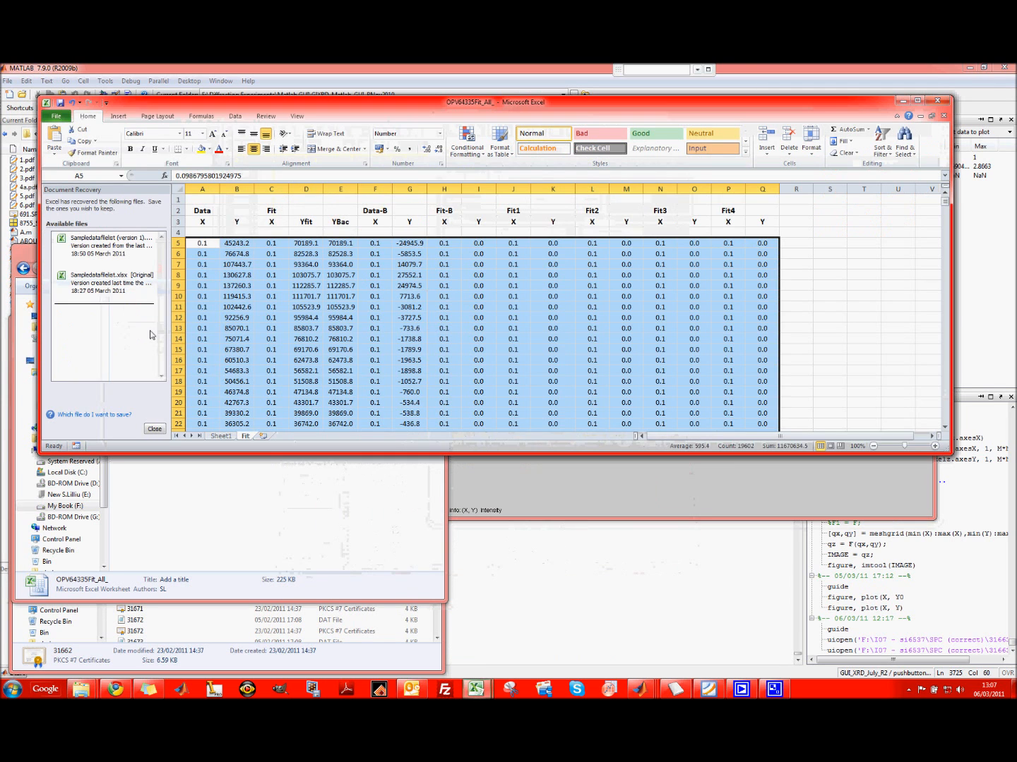
pyautogui.click(315, 271)
pyautogui.click(237, 189)
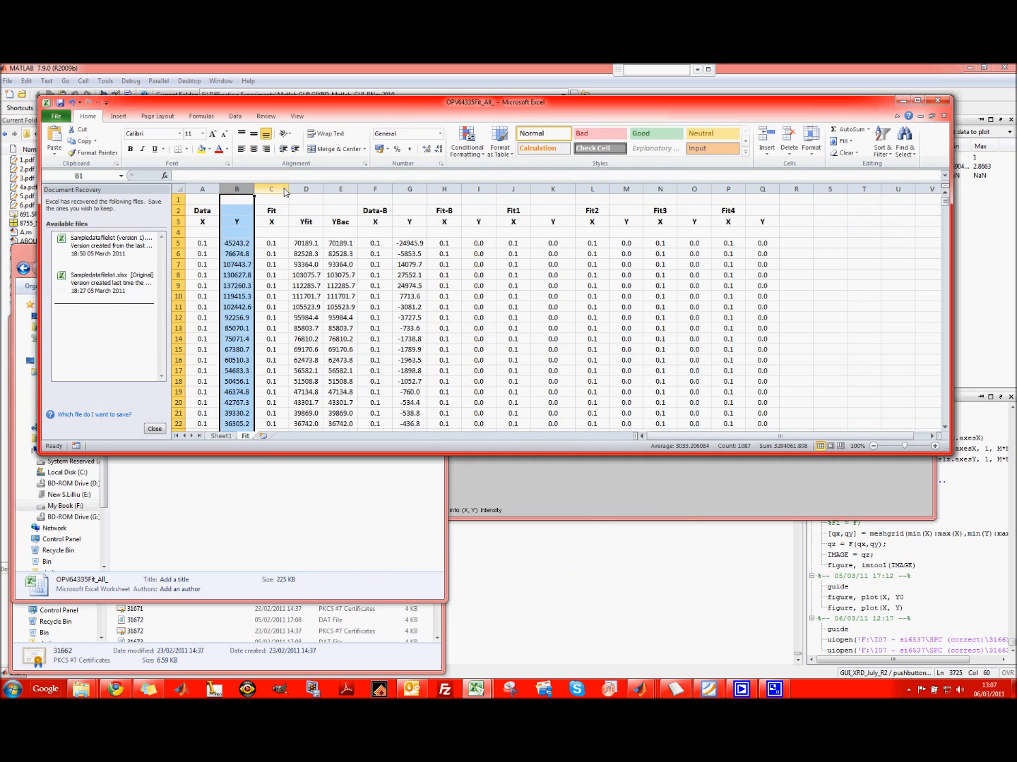
pyautogui.click(306, 190)
pyautogui.click(340, 189)
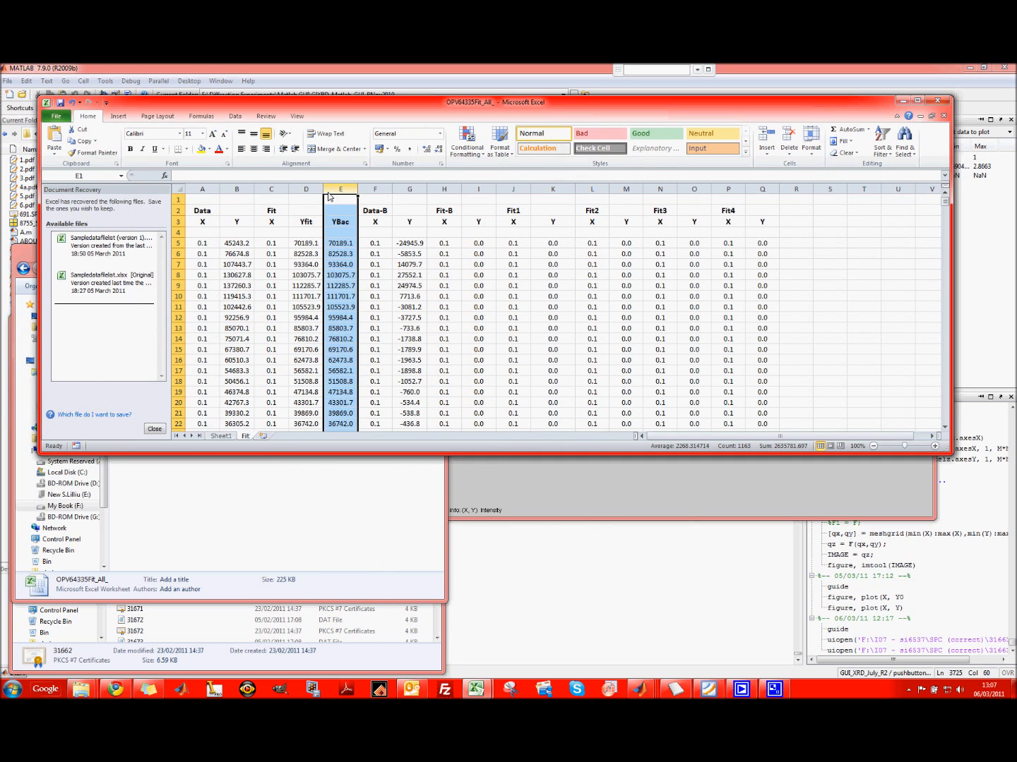
pyautogui.click(410, 192)
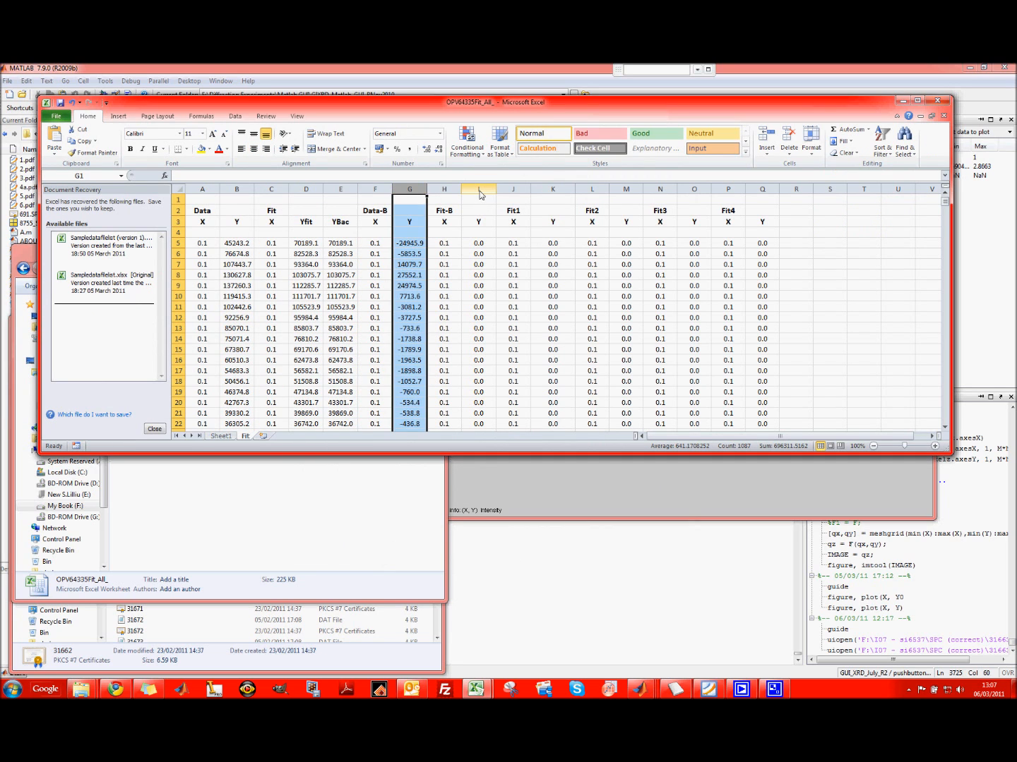
pyautogui.click(479, 189)
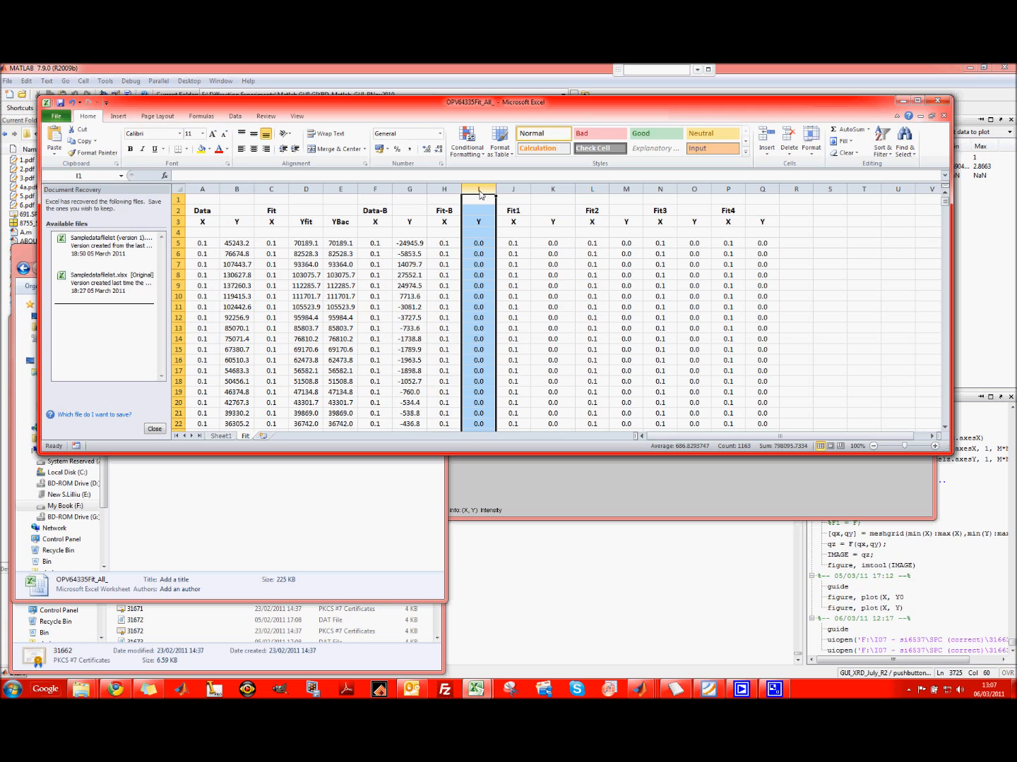
pyautogui.click(544, 189)
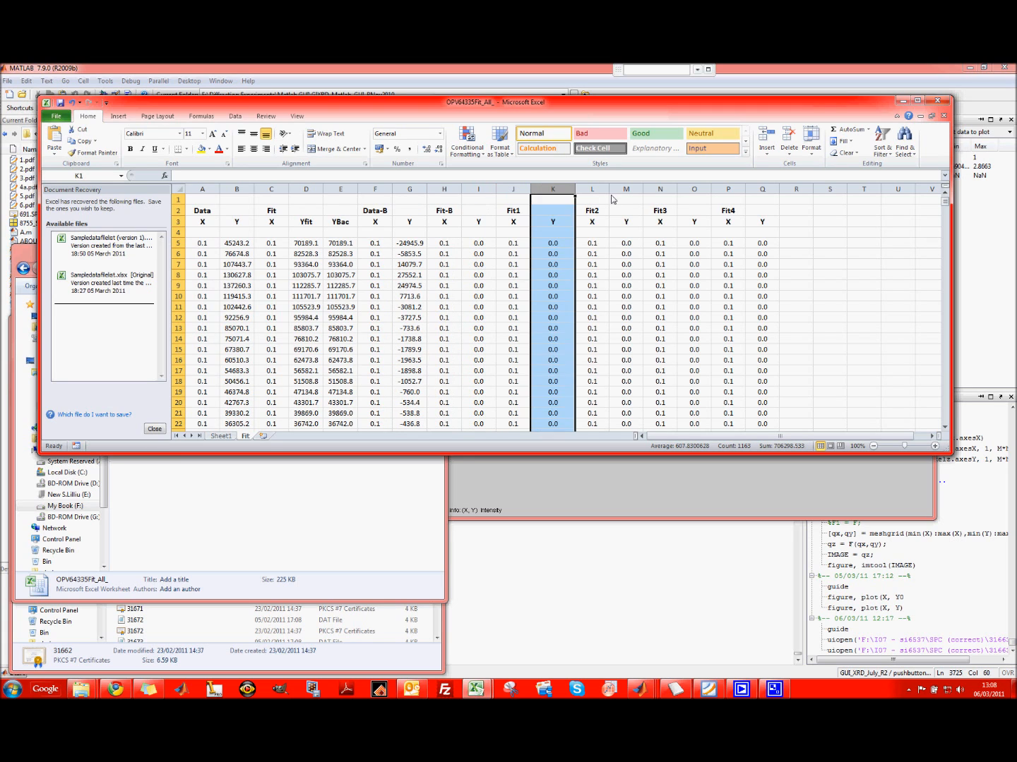
pyautogui.click(625, 189)
pyautogui.click(689, 192)
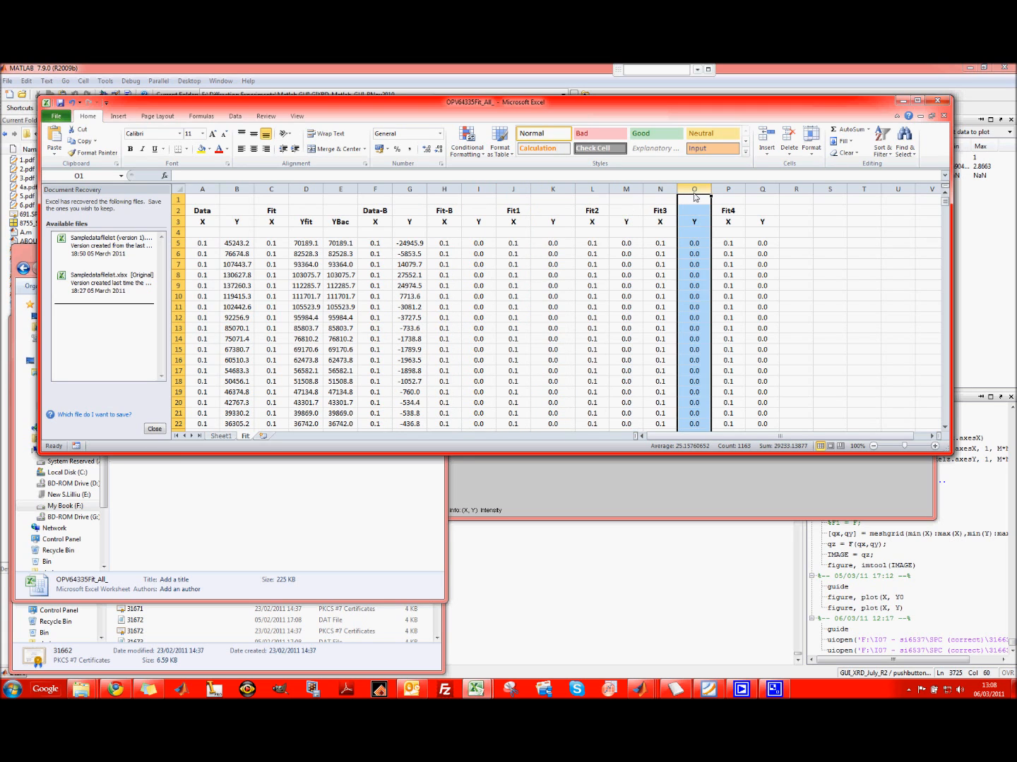
pyautogui.click(755, 190)
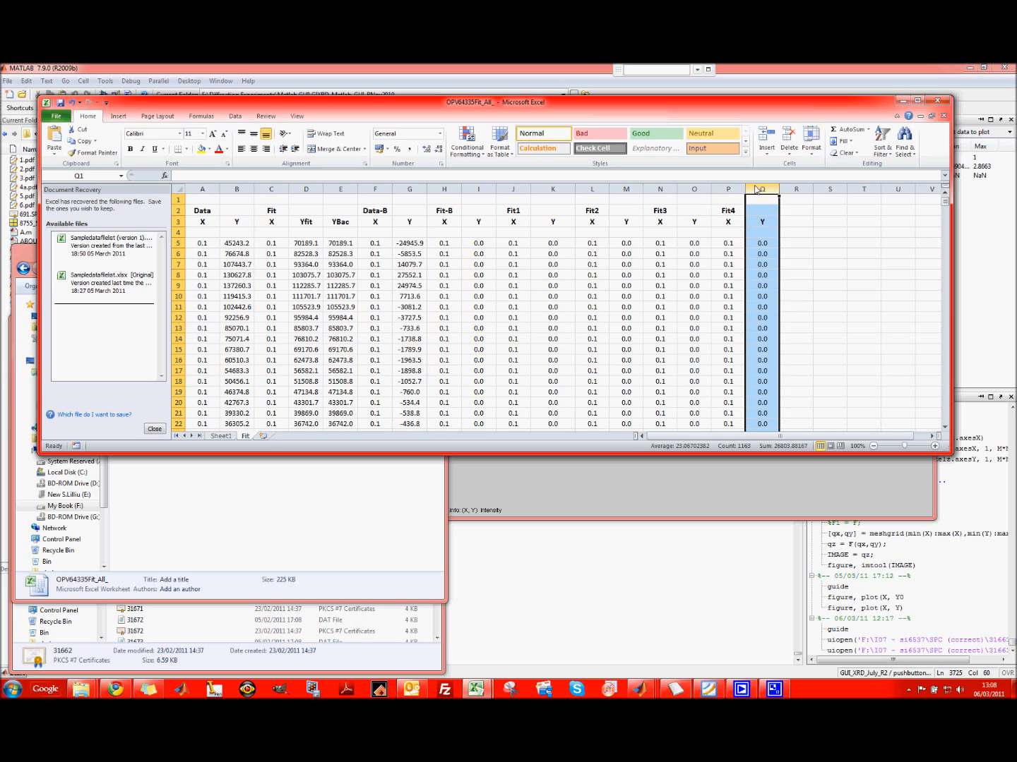
pyautogui.click(728, 213)
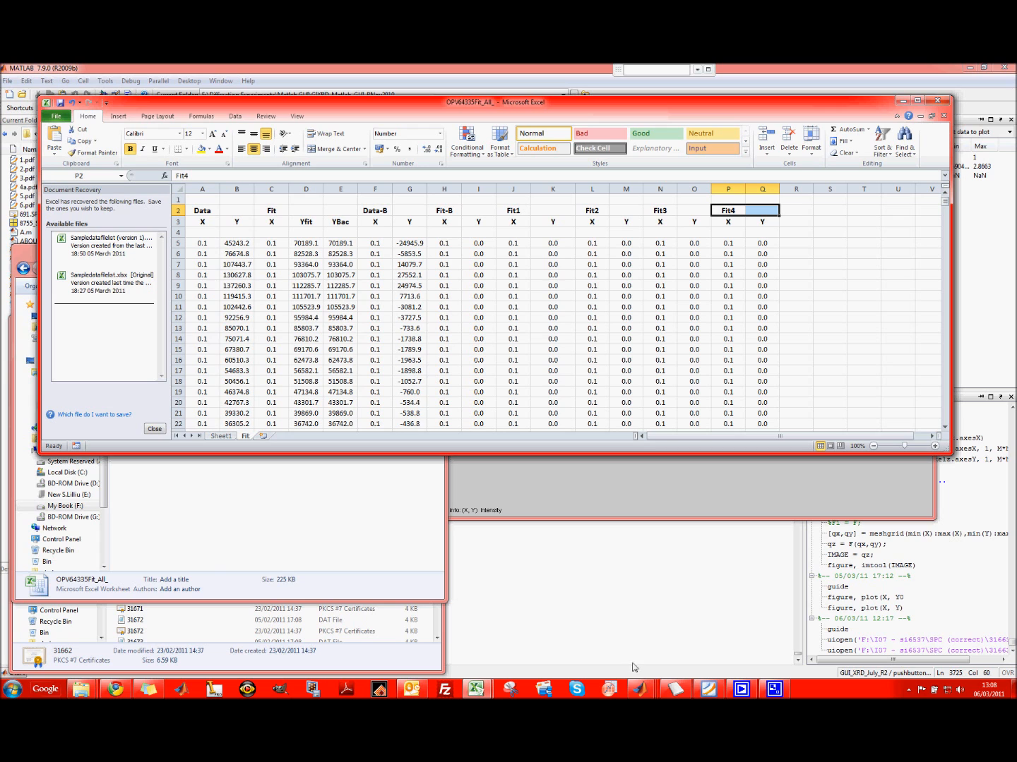
# Step: Switch to OriginPro and delete the empty Sheet1 from the imported OPV64335Fit_All_ workbook
pyautogui.click(621, 695)
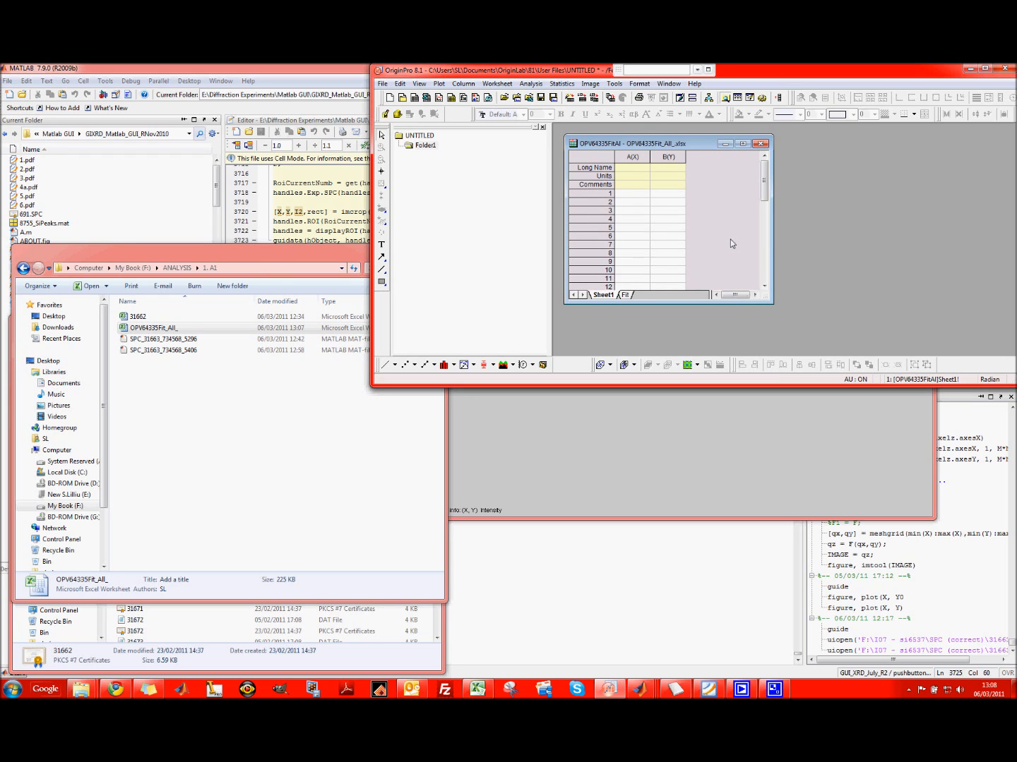
pyautogui.rightClick(609, 296)
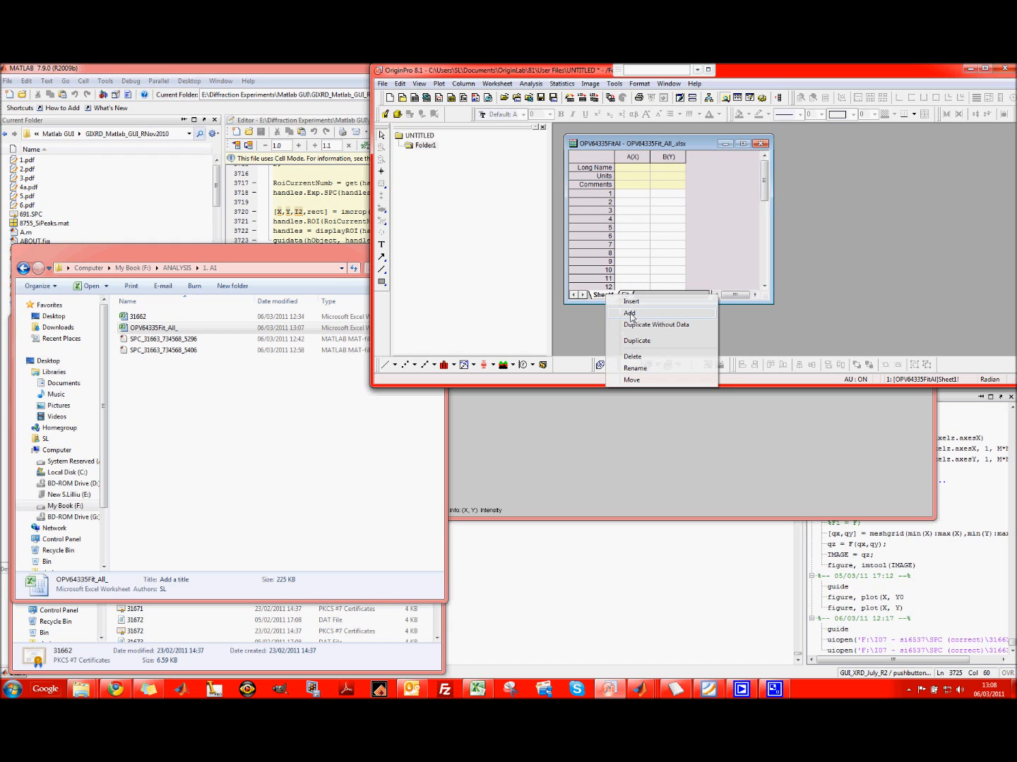
pyautogui.click(641, 359)
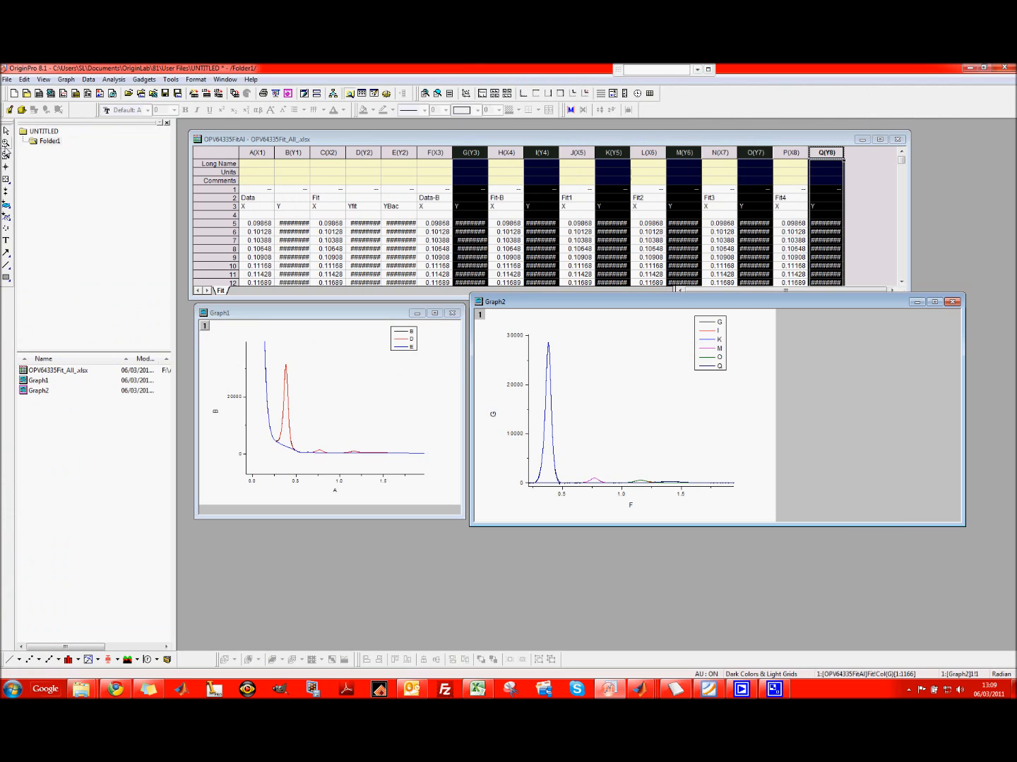
# Step: Examine the smaller 200, 300 and PCBM peaks in Graph2 at a larger scale
pyautogui.click(6, 150)
pyautogui.moveTo(569, 468); pyautogui.dragTo(715, 497)
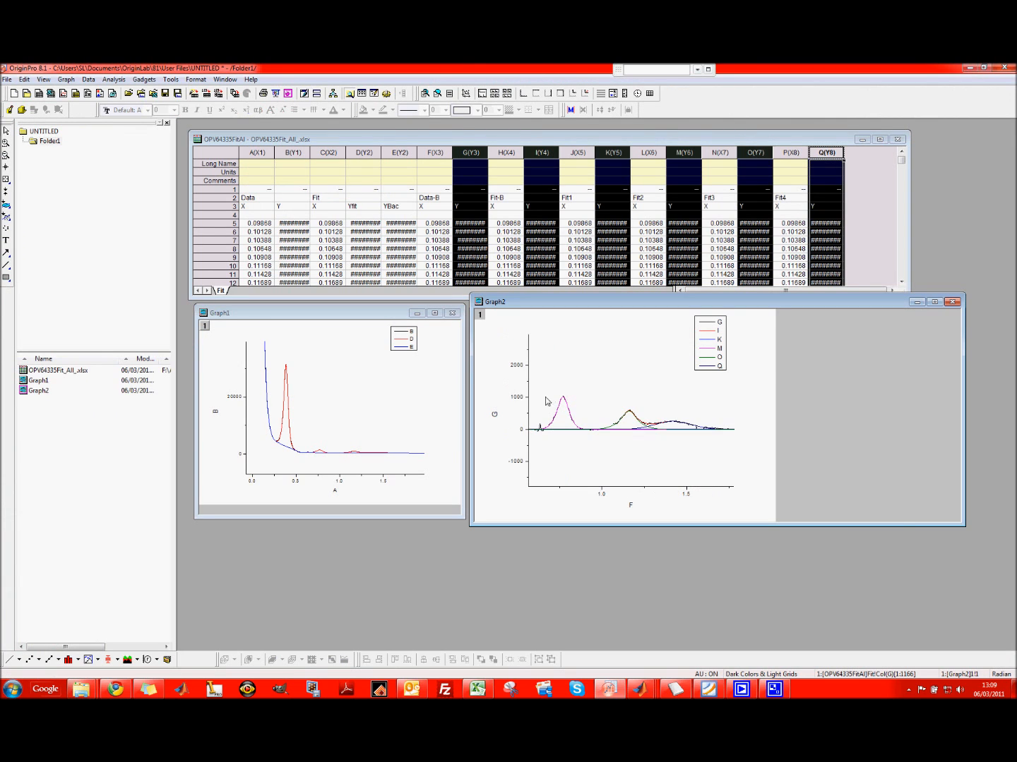
pyautogui.click(6, 150)
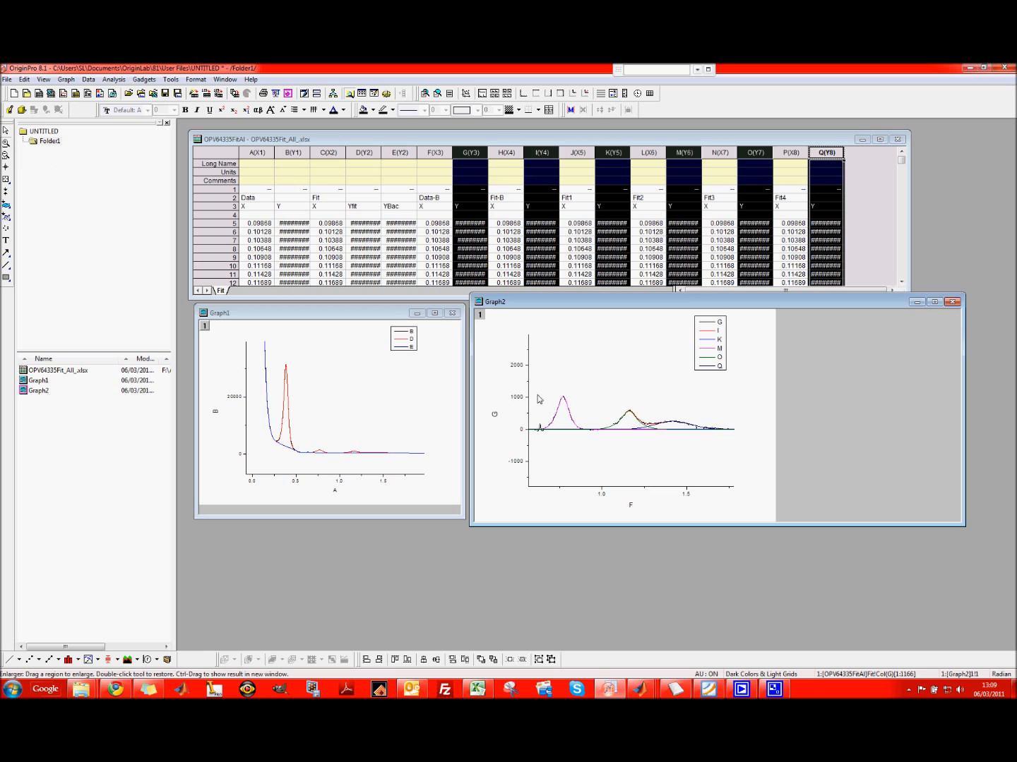
pyautogui.moveTo(536, 391); pyautogui.dragTo(740, 435)
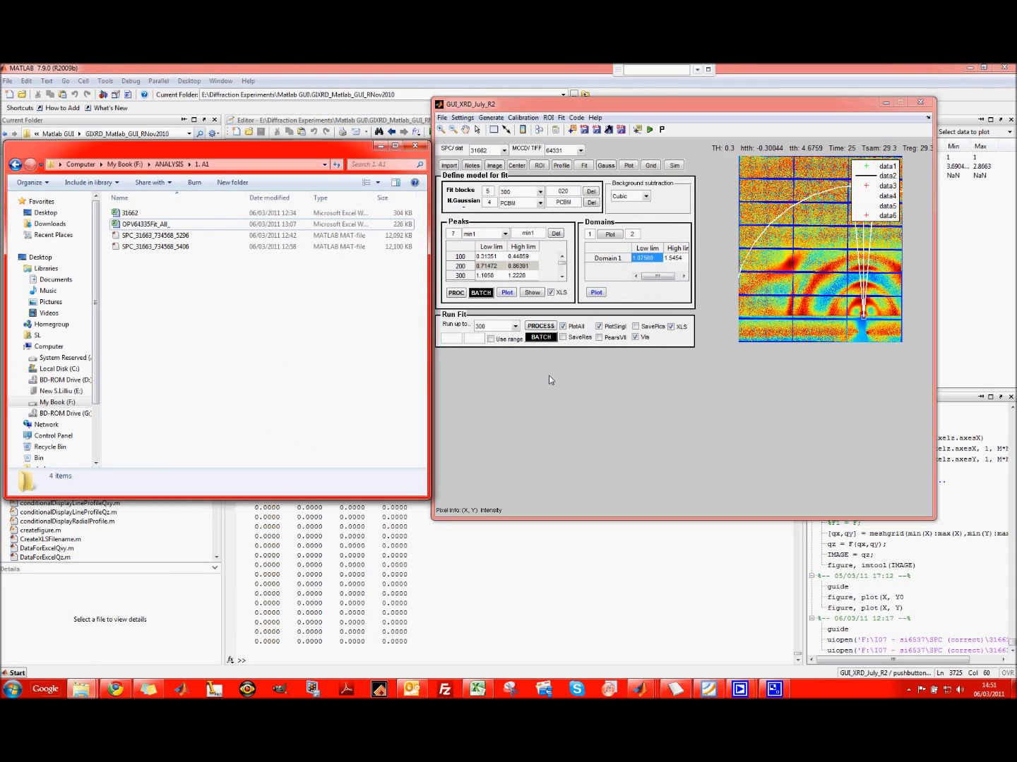
# Step: Run the batch fit up to the 300 block with SaveRes and SavePics enabled and XLS disabled
pyautogui.click(570, 336)
pyautogui.click(643, 327)
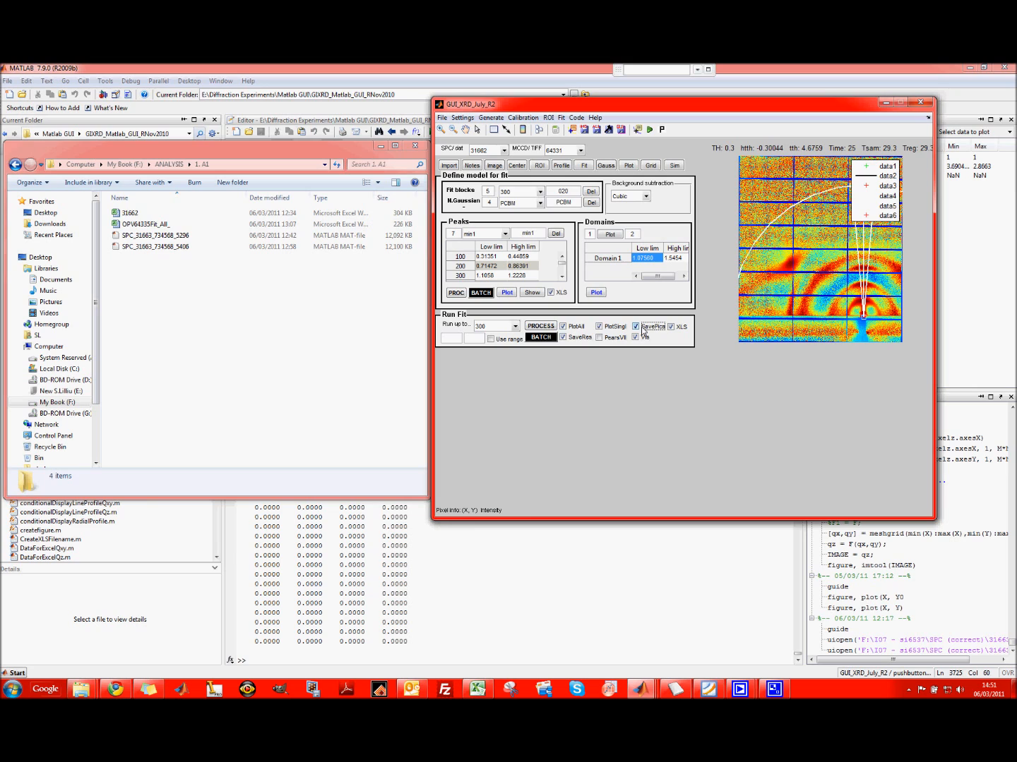
pyautogui.click(556, 154)
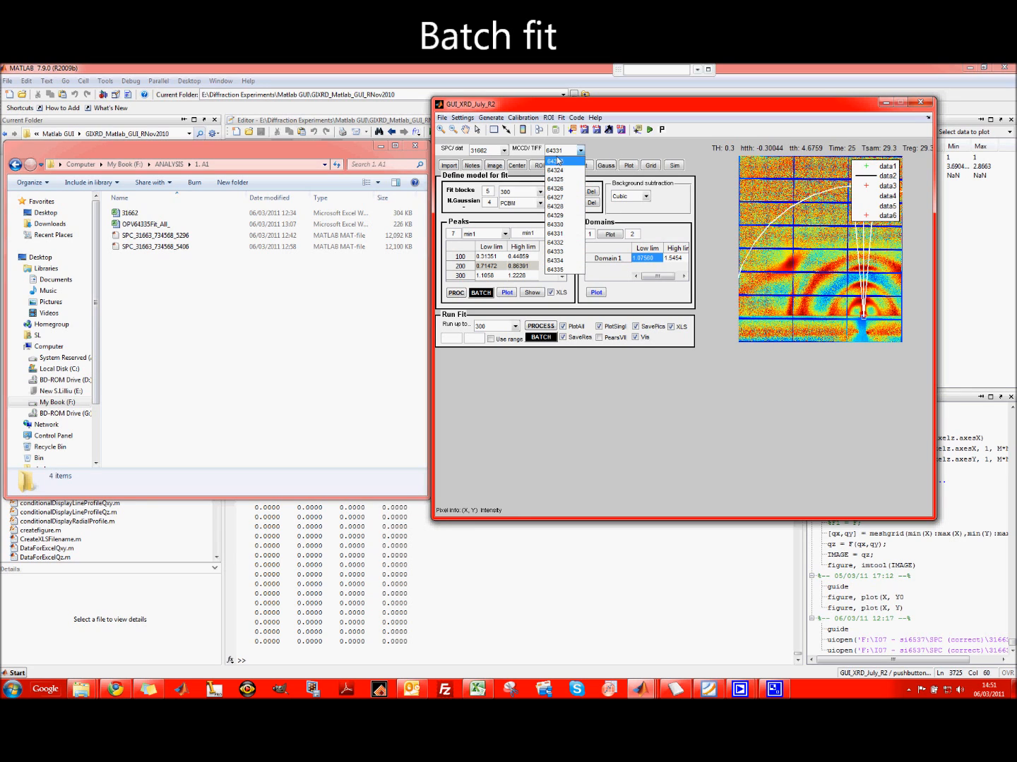
pyautogui.click(611, 151)
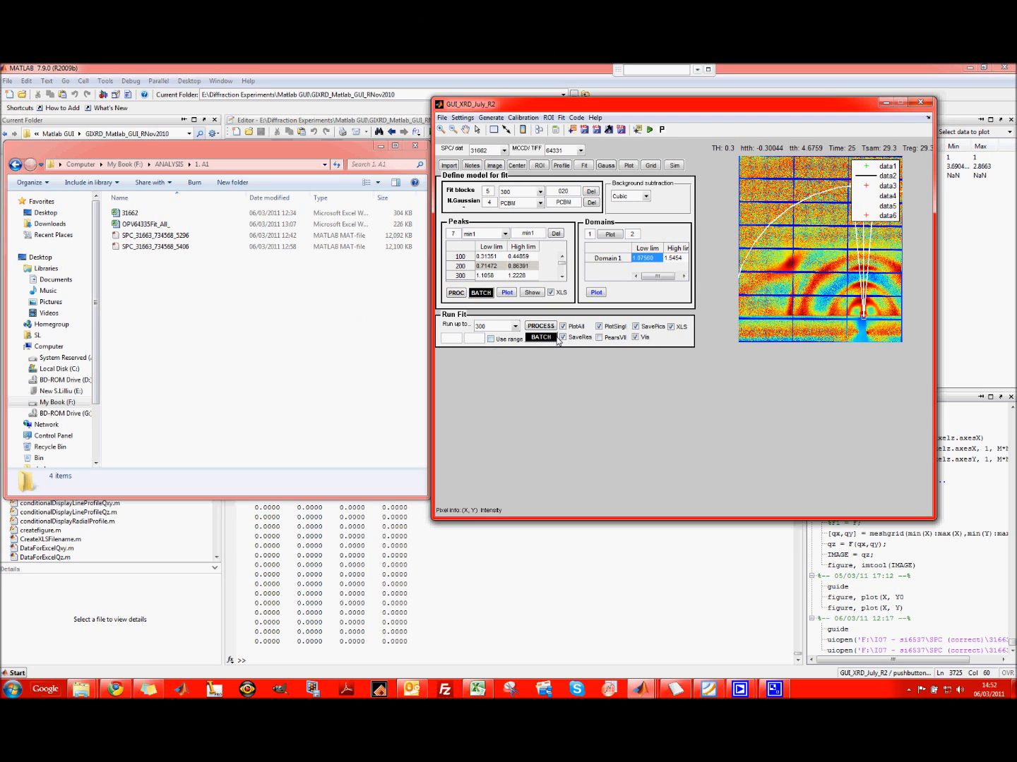
pyautogui.click(673, 329)
pyautogui.click(542, 337)
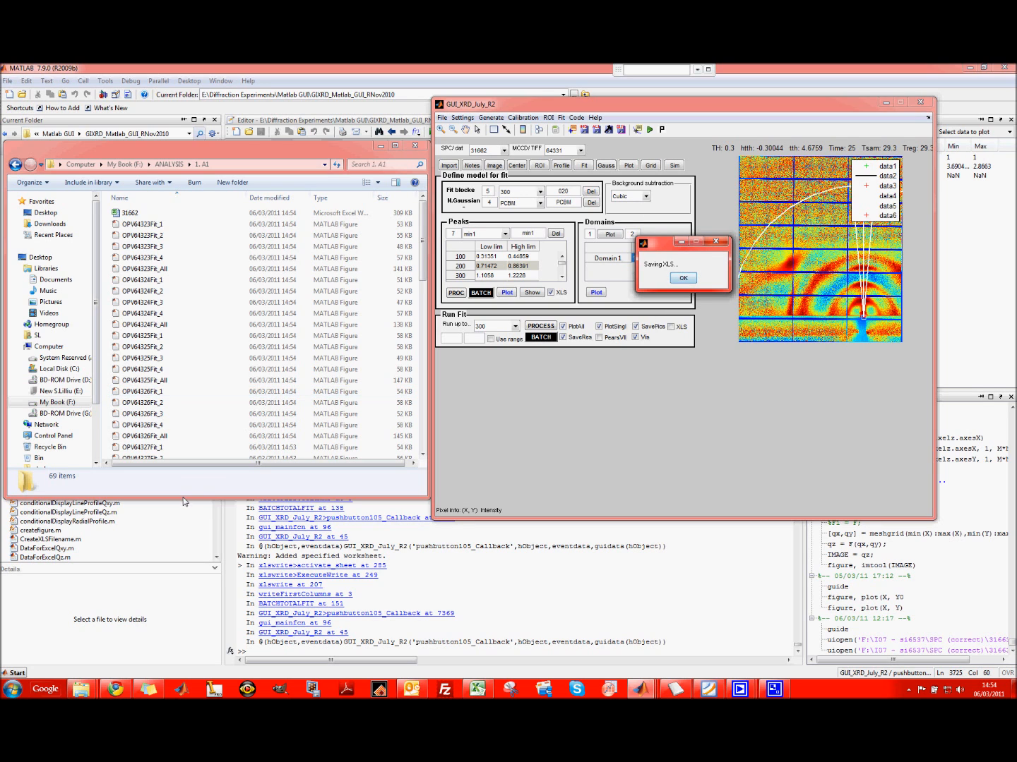
# Step: Check the batch output files in the 1. A1 folder, viewing the saved figures OPV64323Fit_1 and OPV64323Fit_All
pyautogui.moveTo(184, 500); pyautogui.dragTo(170, 645)
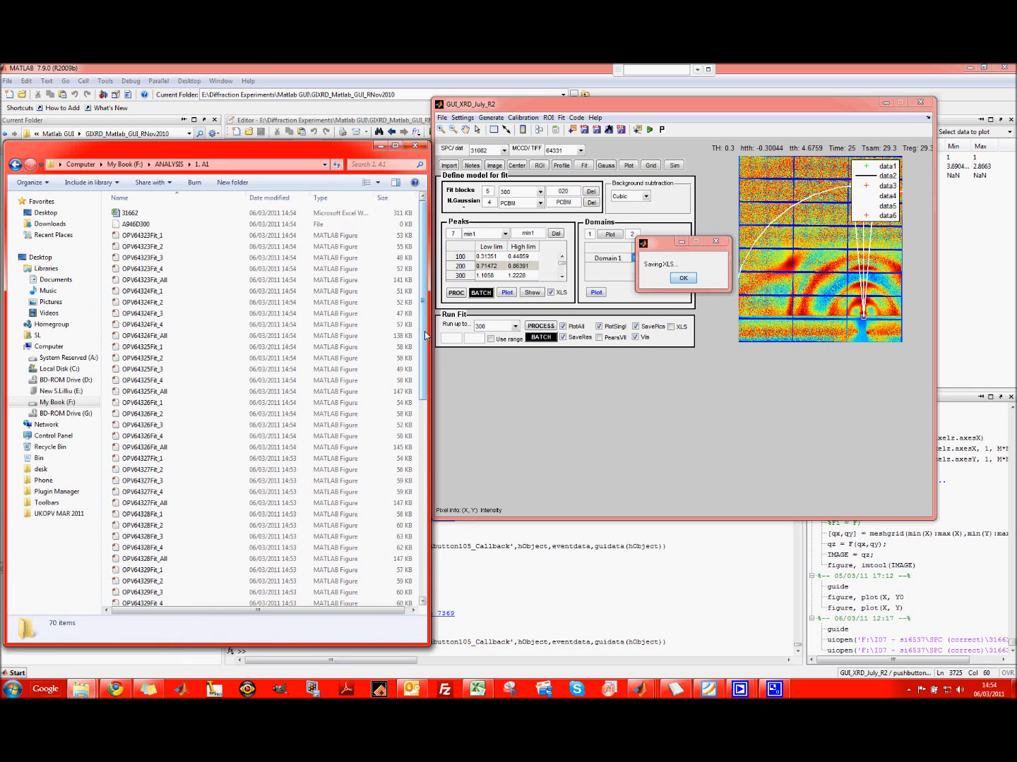
pyautogui.moveTo(425, 335); pyautogui.dragTo(418, 303)
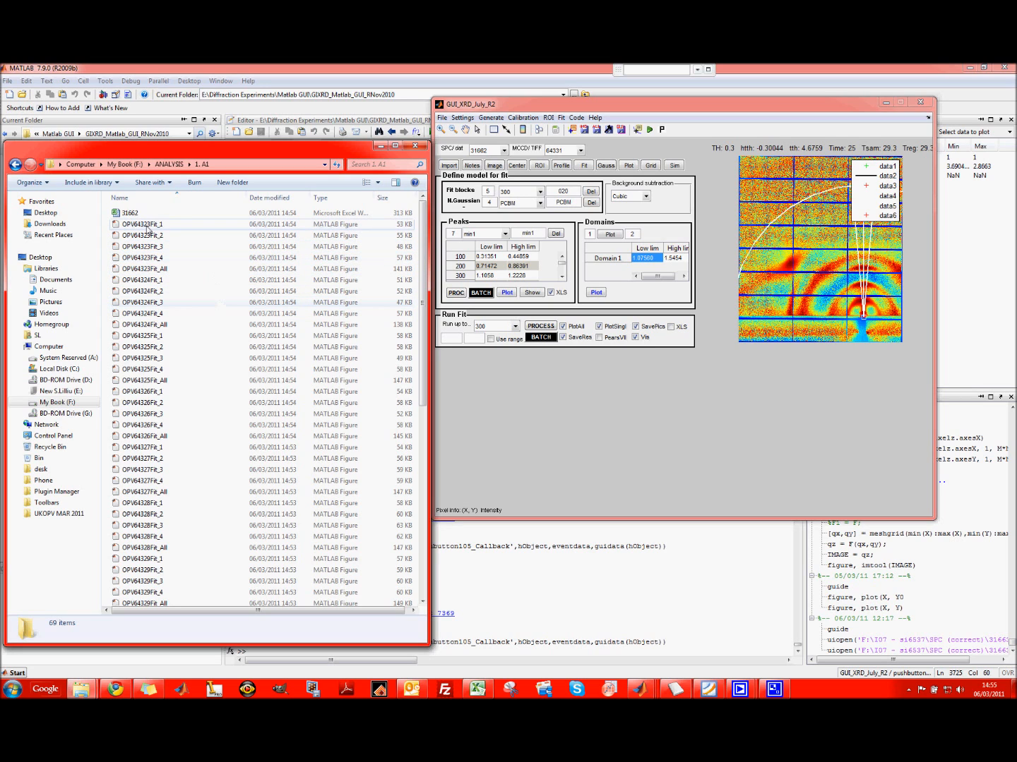
pyautogui.doubleClick(149, 224)
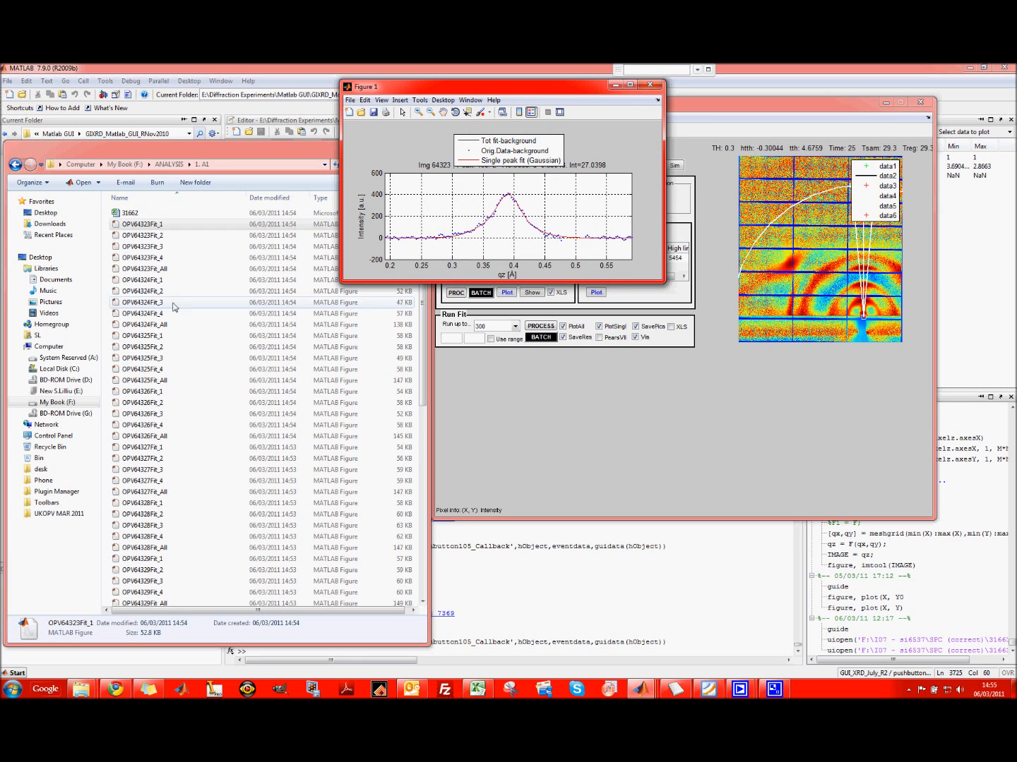
pyautogui.doubleClick(148, 269)
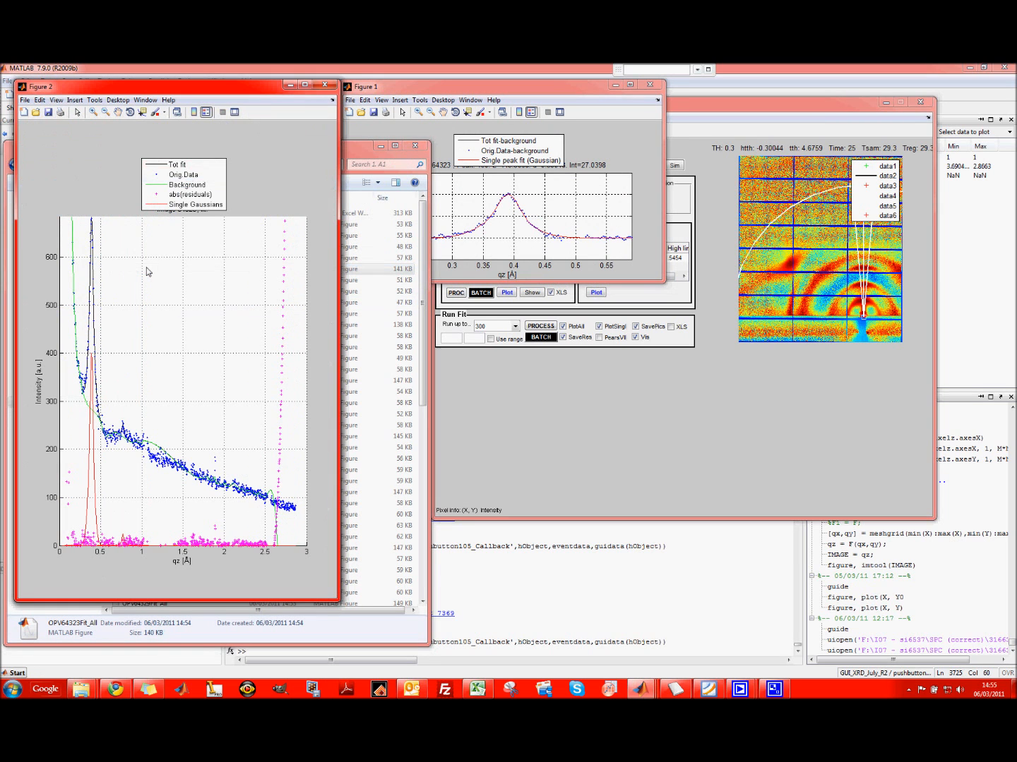
pyautogui.click(326, 87)
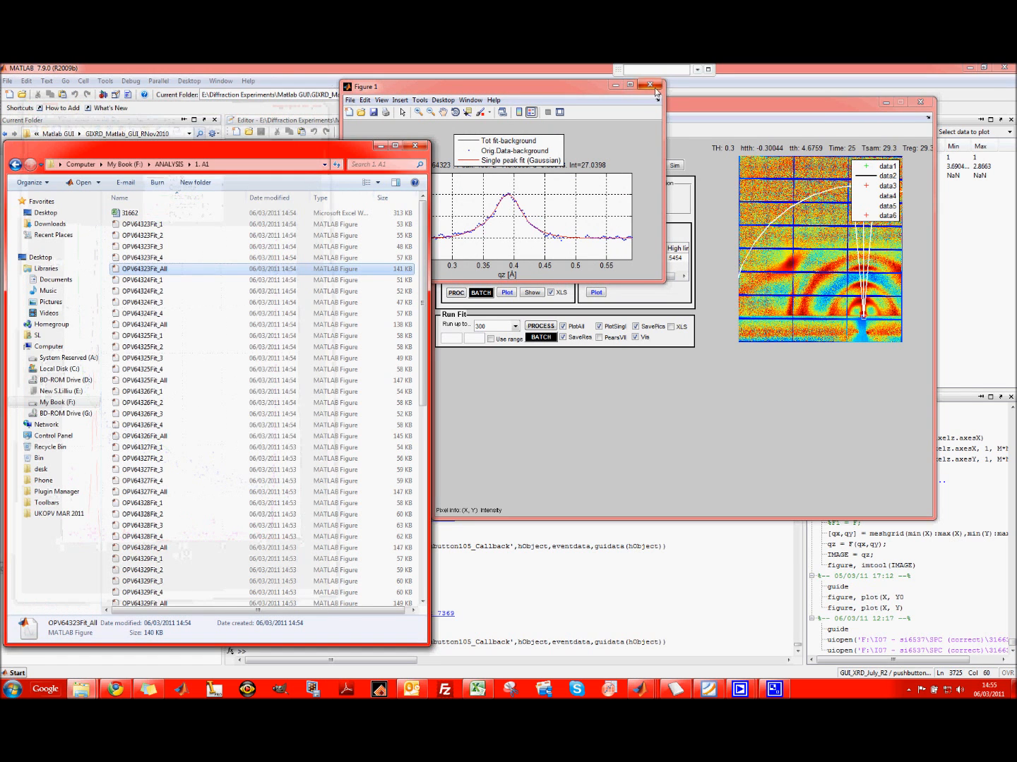
pyautogui.click(650, 84)
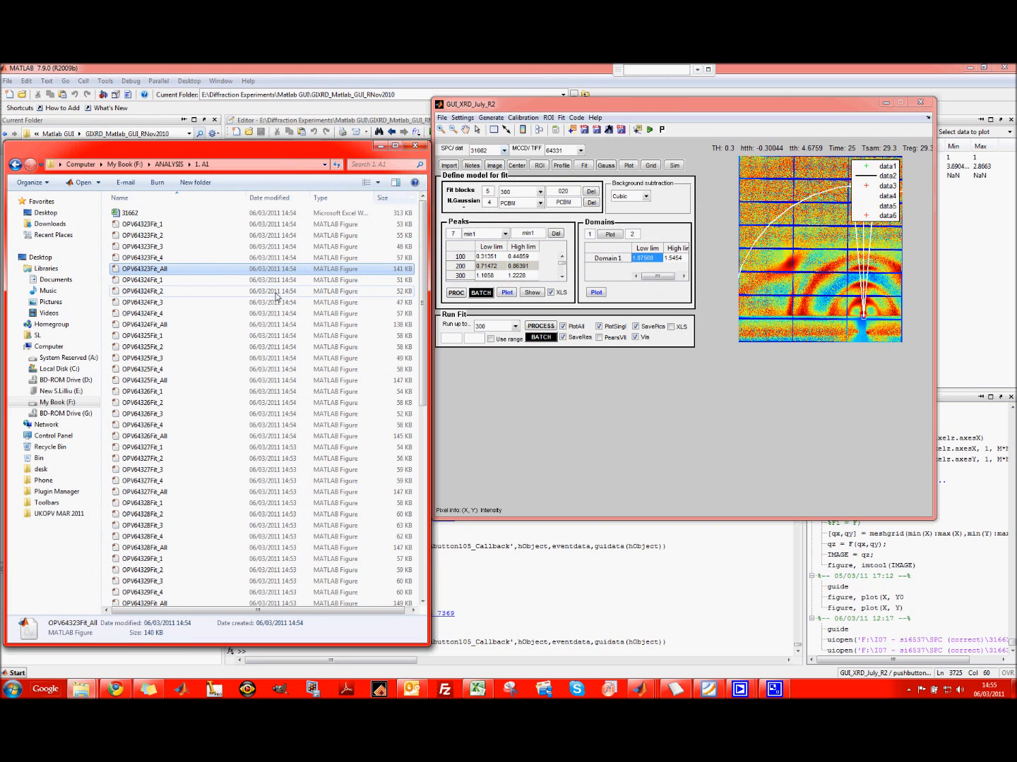
pyautogui.click(135, 215)
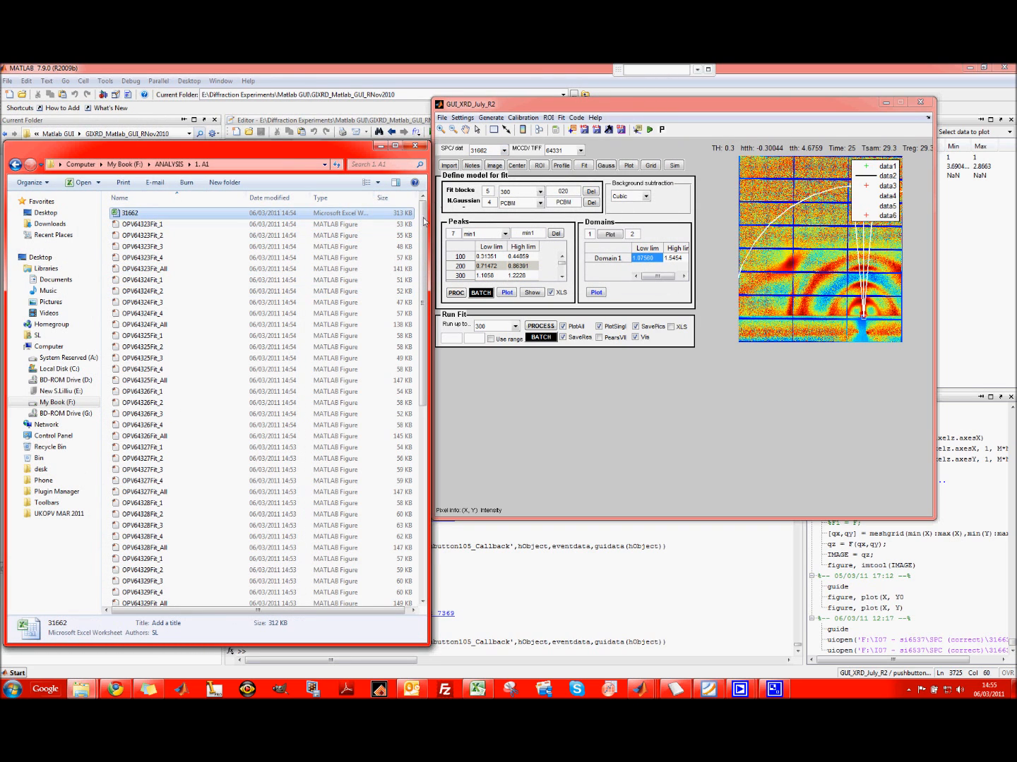
# Step: Save the workspace and delete the older workspace files SPC_31663_734568_5296 and SPC_31663_734568_5406 from the 1. A1 folder
pyautogui.click(449, 120)
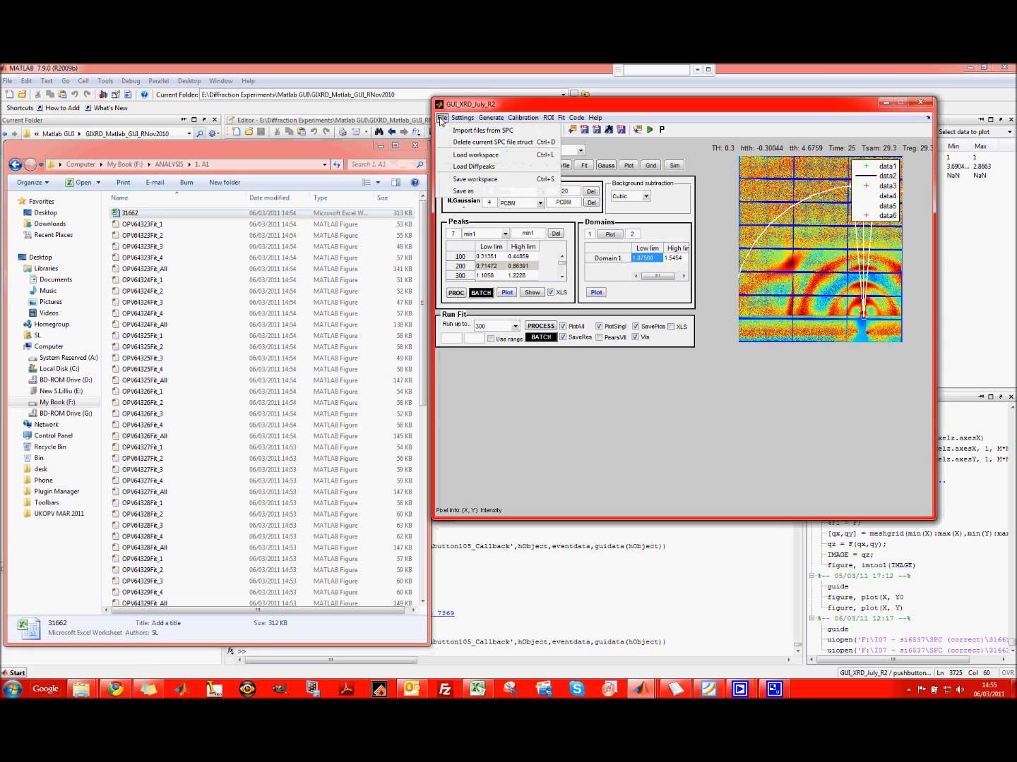
pyautogui.click(460, 181)
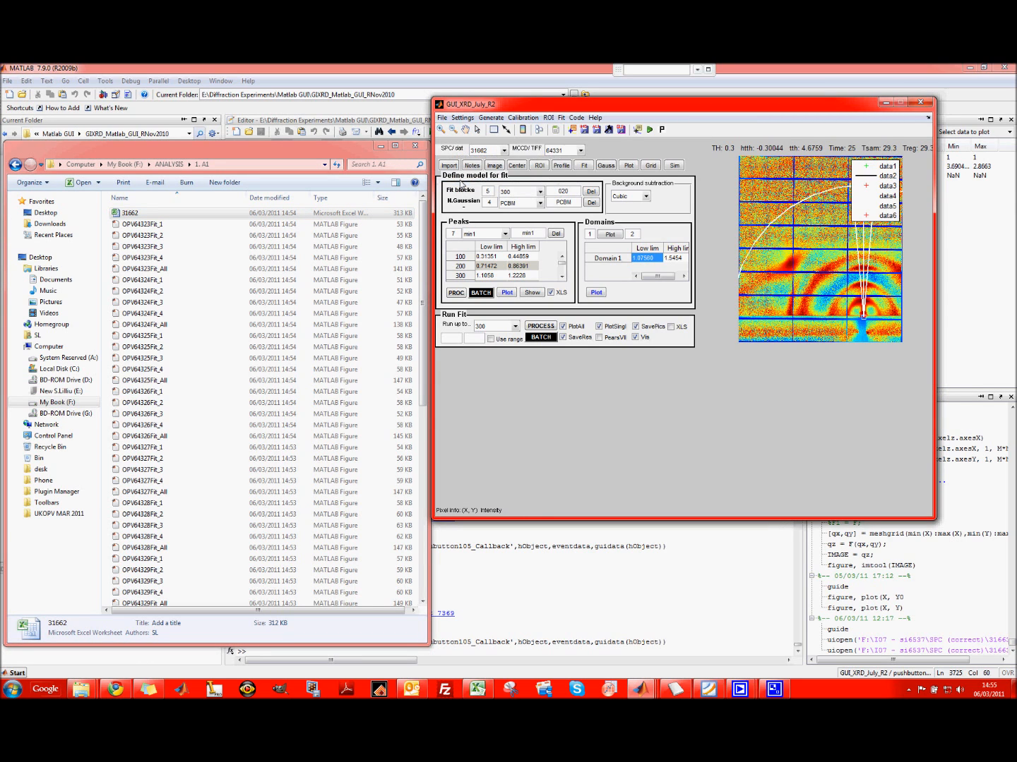
pyautogui.moveTo(422, 228); pyautogui.dragTo(413, 448)
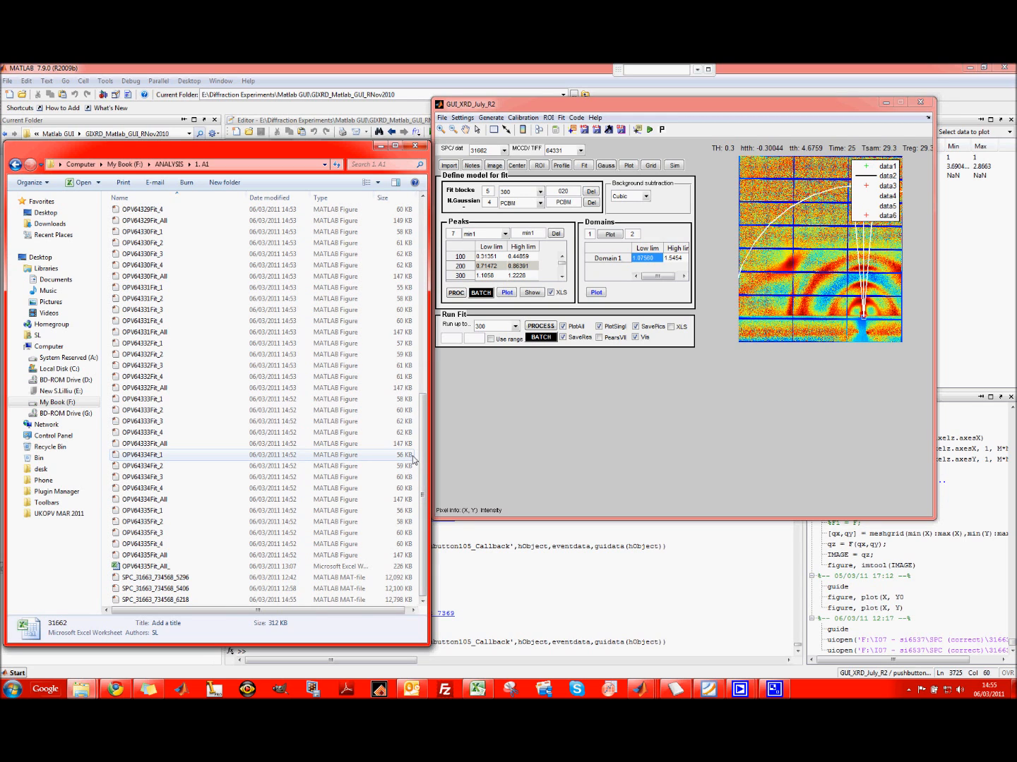
pyautogui.click(197, 581)
pyautogui.keyDown('shift'); pyautogui.click(186, 589); pyautogui.keyUp('shift')
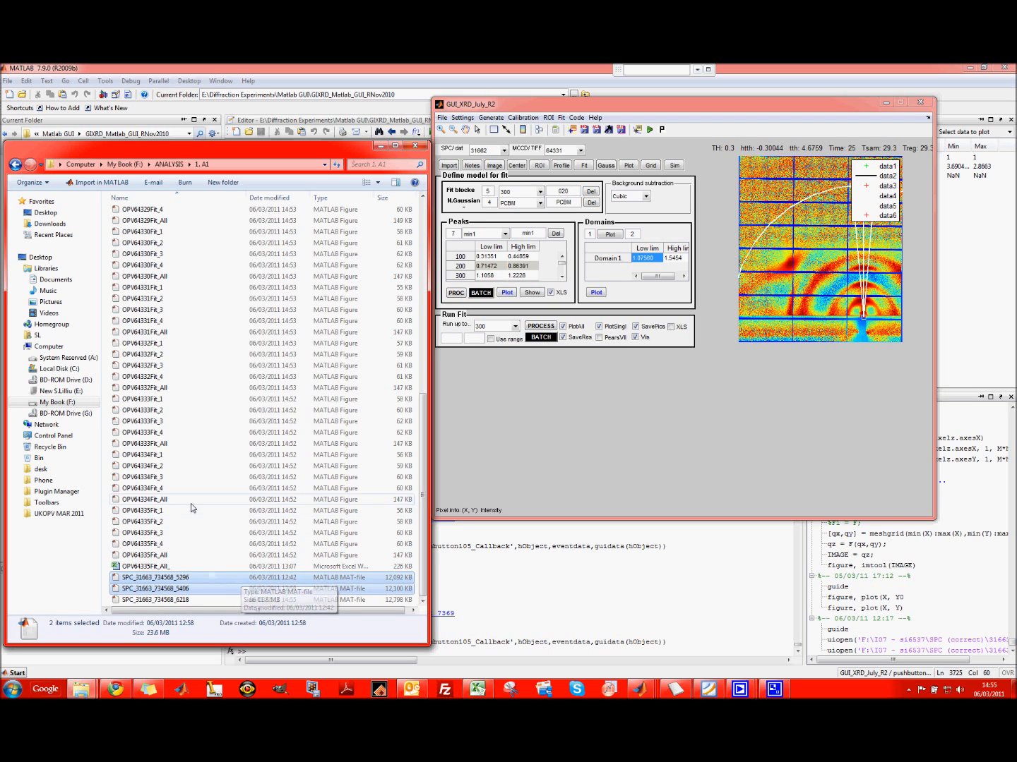
pyautogui.press('Delete')
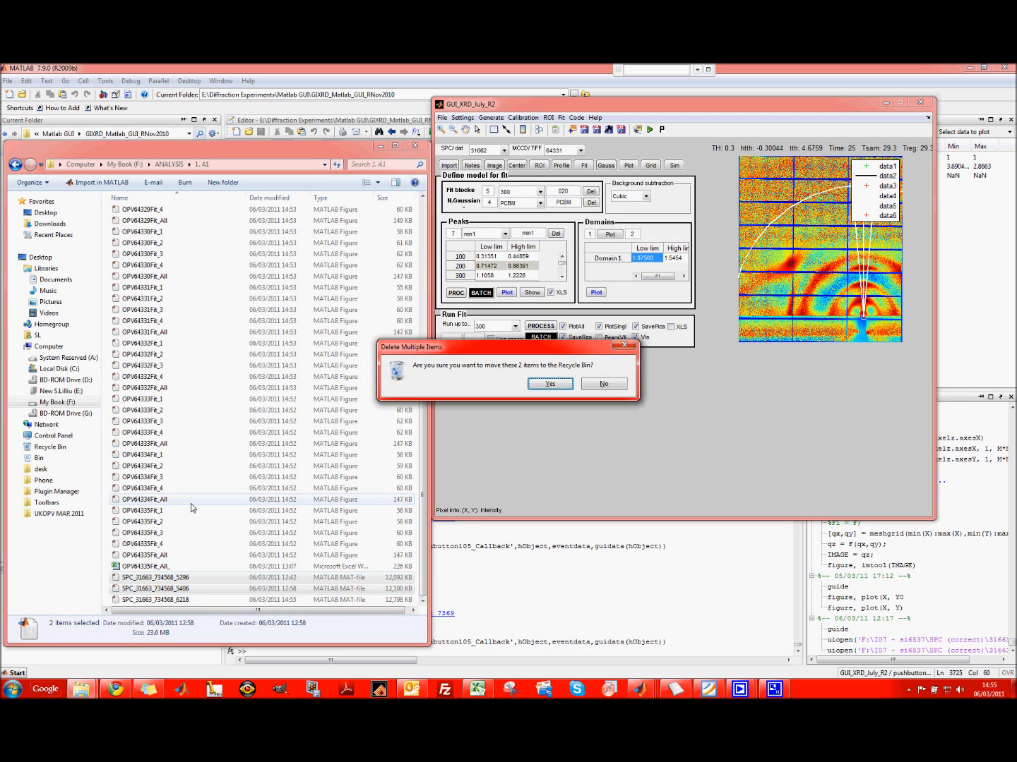
pyautogui.press('Return')
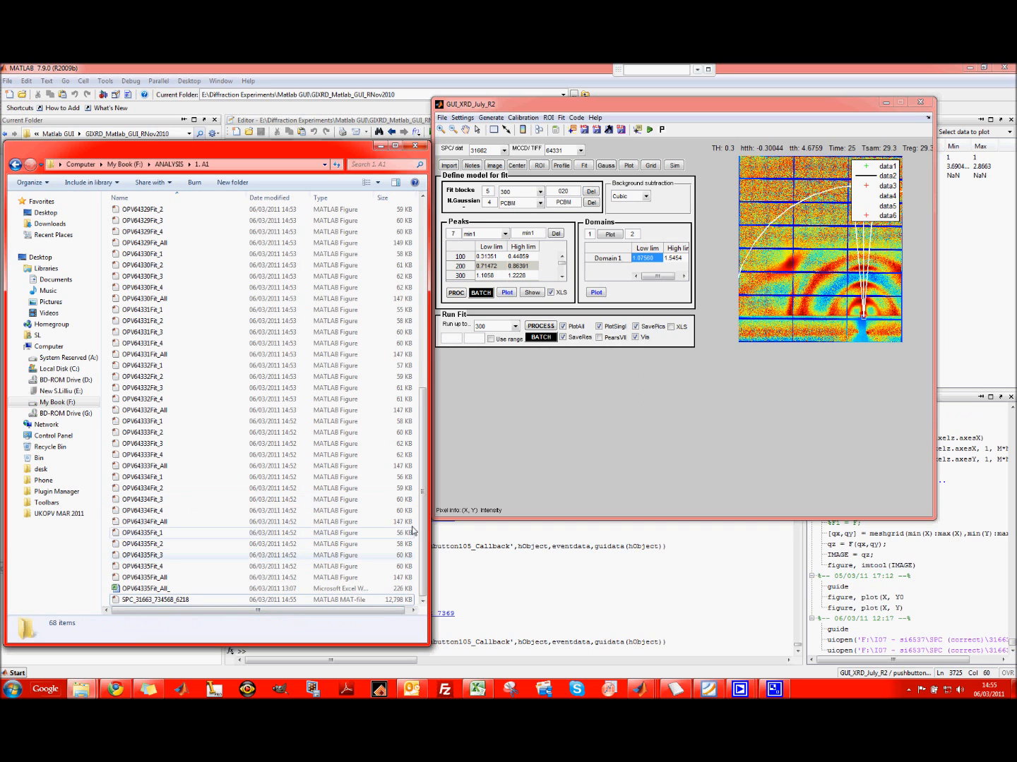
# Step: Open the 31662 workbook from the 1. A1 folder in Excel and view its LineProfilesQZ and Fit sheets
pyautogui.moveTo(422, 487); pyautogui.dragTo(424, 211)
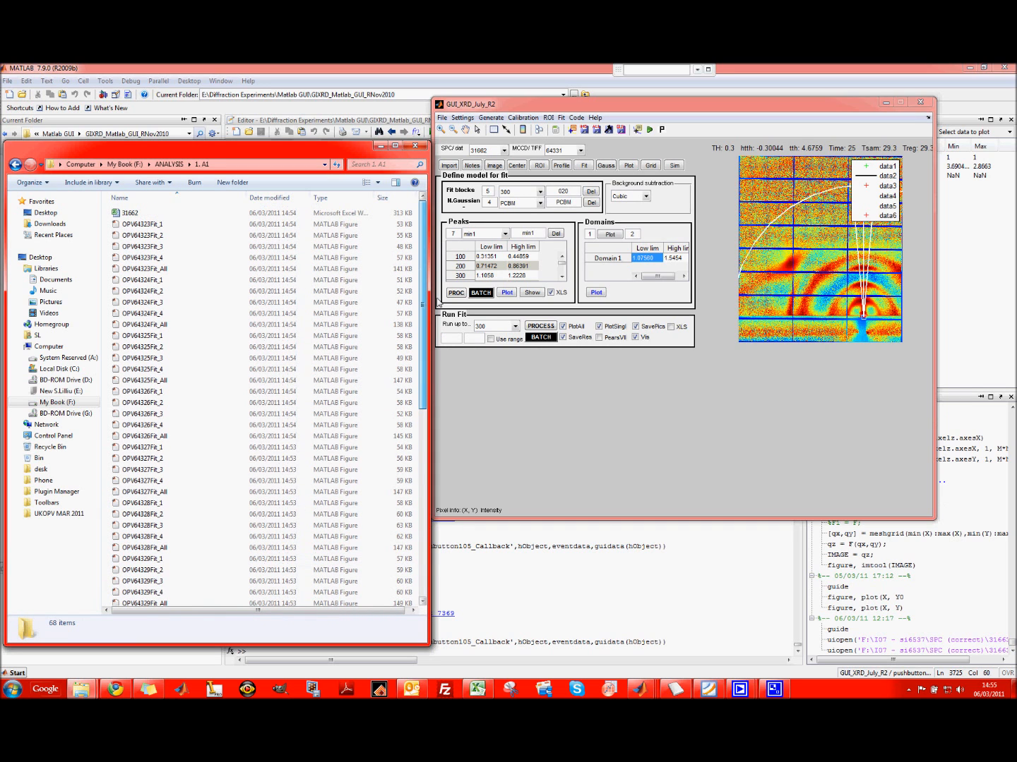
pyautogui.doubleClick(127, 212)
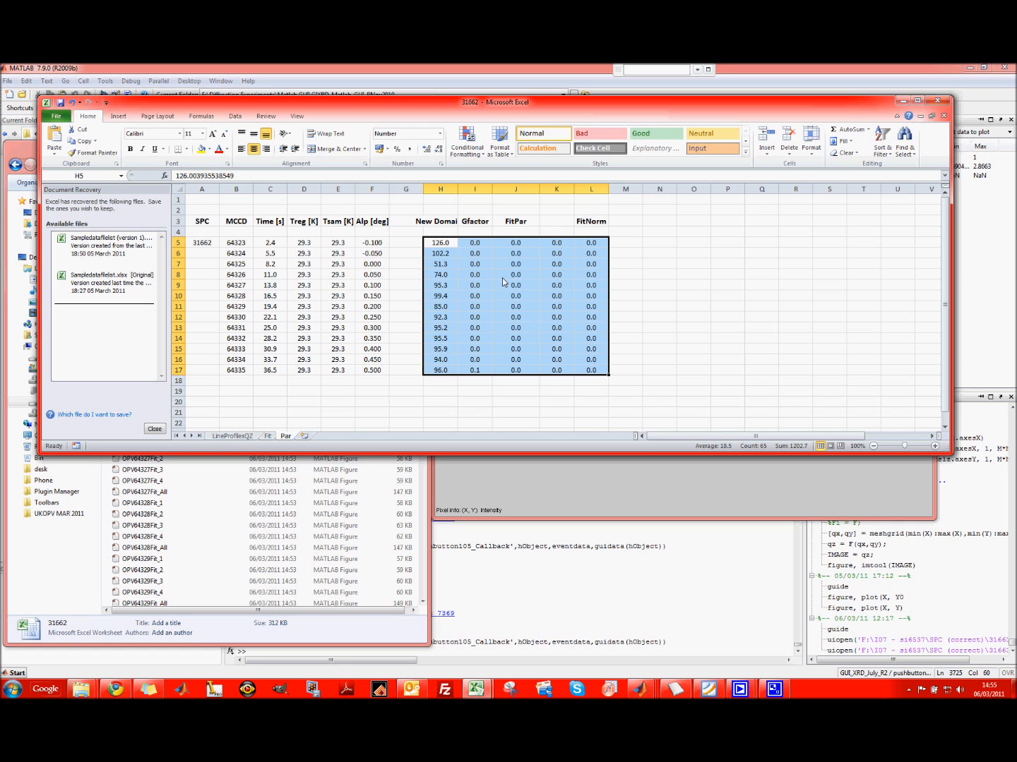
pyautogui.click(233, 437)
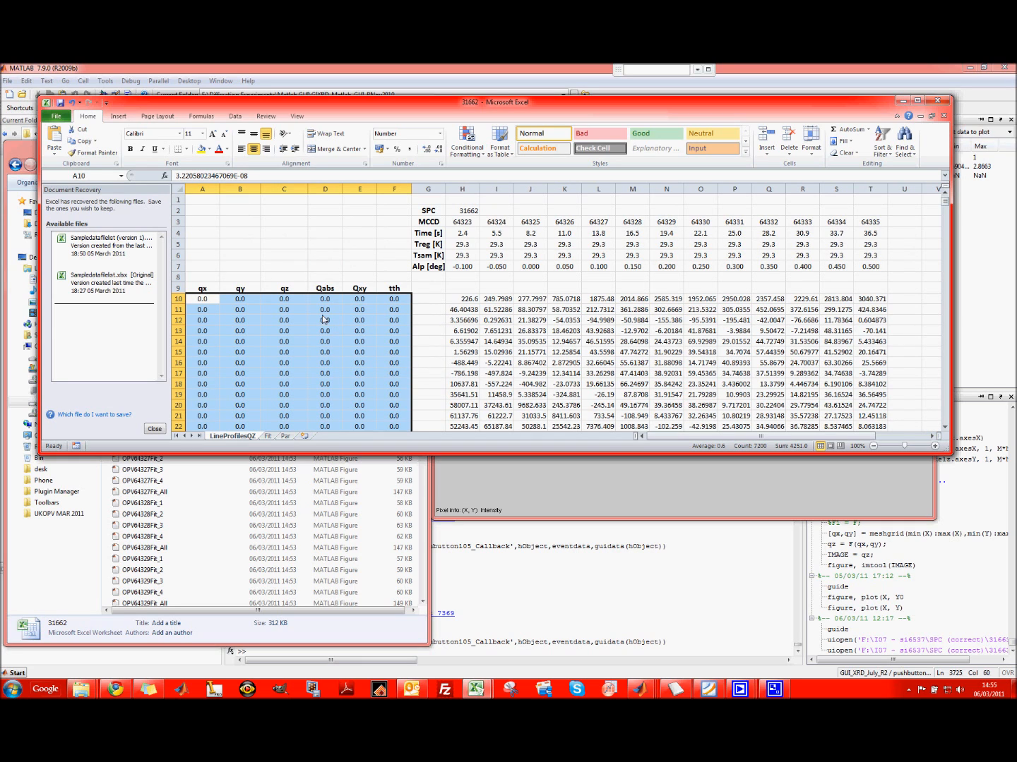
pyautogui.click(267, 437)
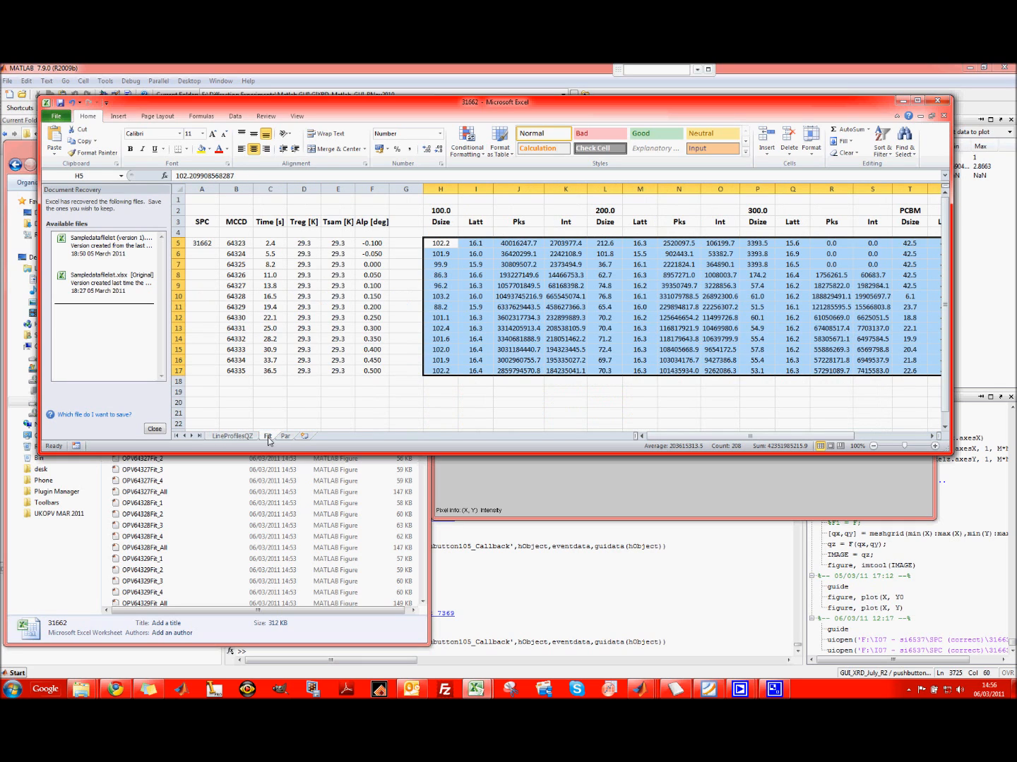
pyautogui.click(154, 429)
pyautogui.click(343, 262)
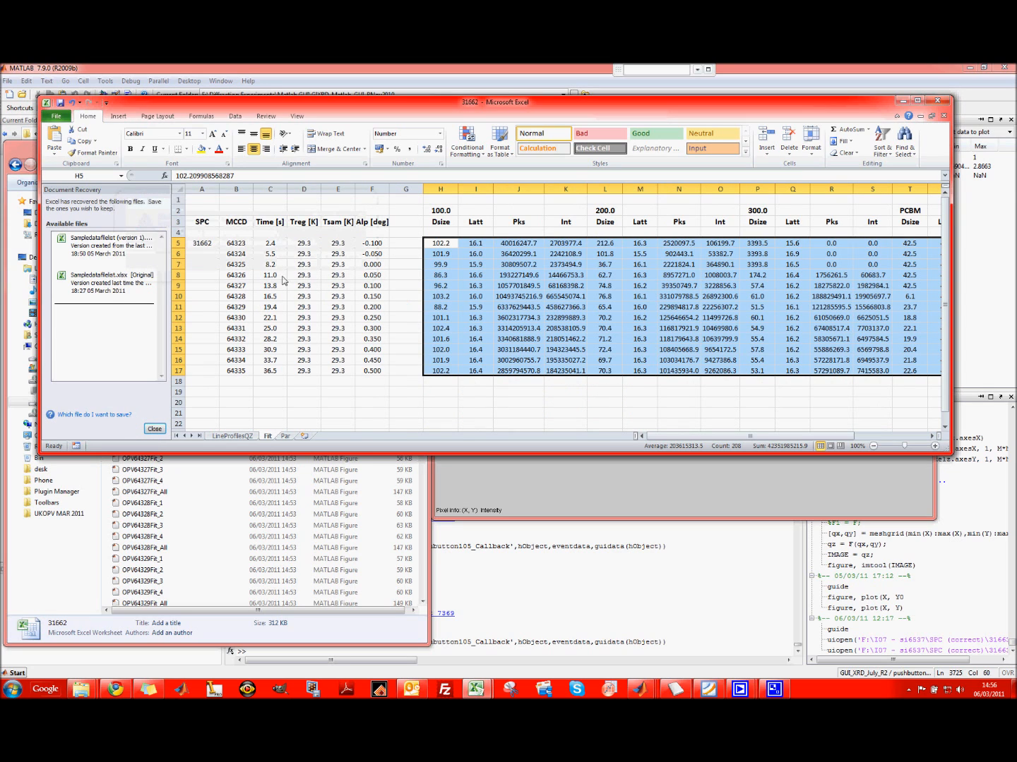
# Step: Review the MCCD, Time, Tsam and Alp columns of the Fit sheet
pyautogui.moveTo(240, 244); pyautogui.dragTo(238, 375)
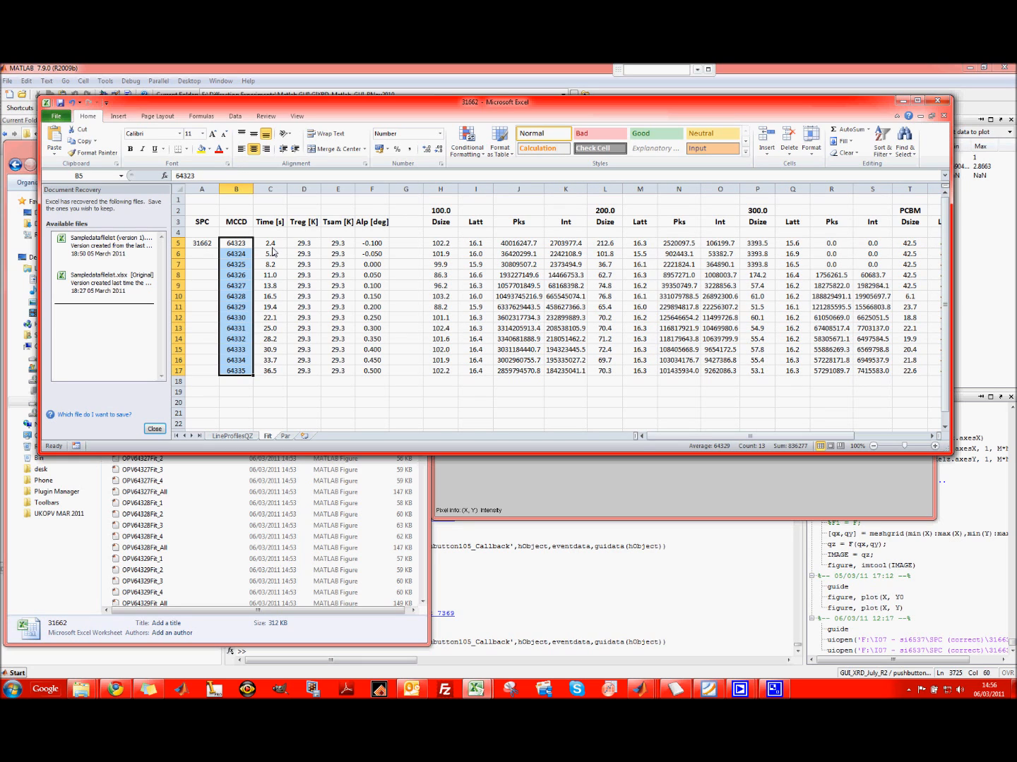
pyautogui.moveTo(270, 243); pyautogui.dragTo(271, 372)
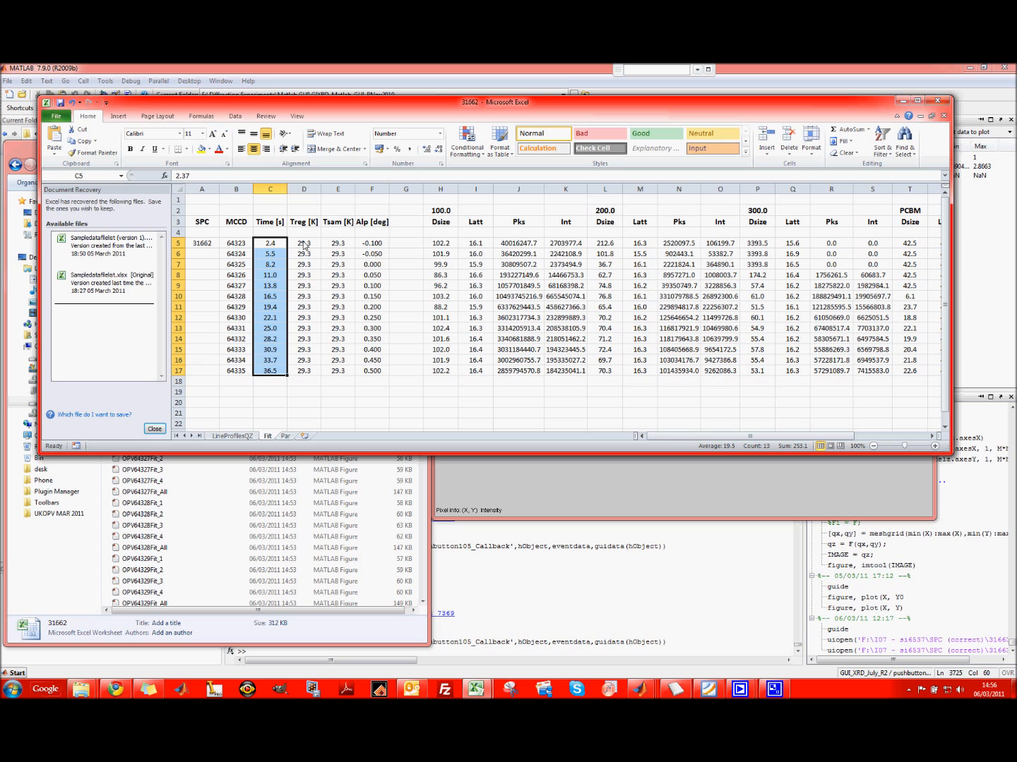
pyautogui.moveTo(338, 243); pyautogui.dragTo(339, 373)
pyautogui.moveTo(373, 244); pyautogui.dragTo(376, 364)
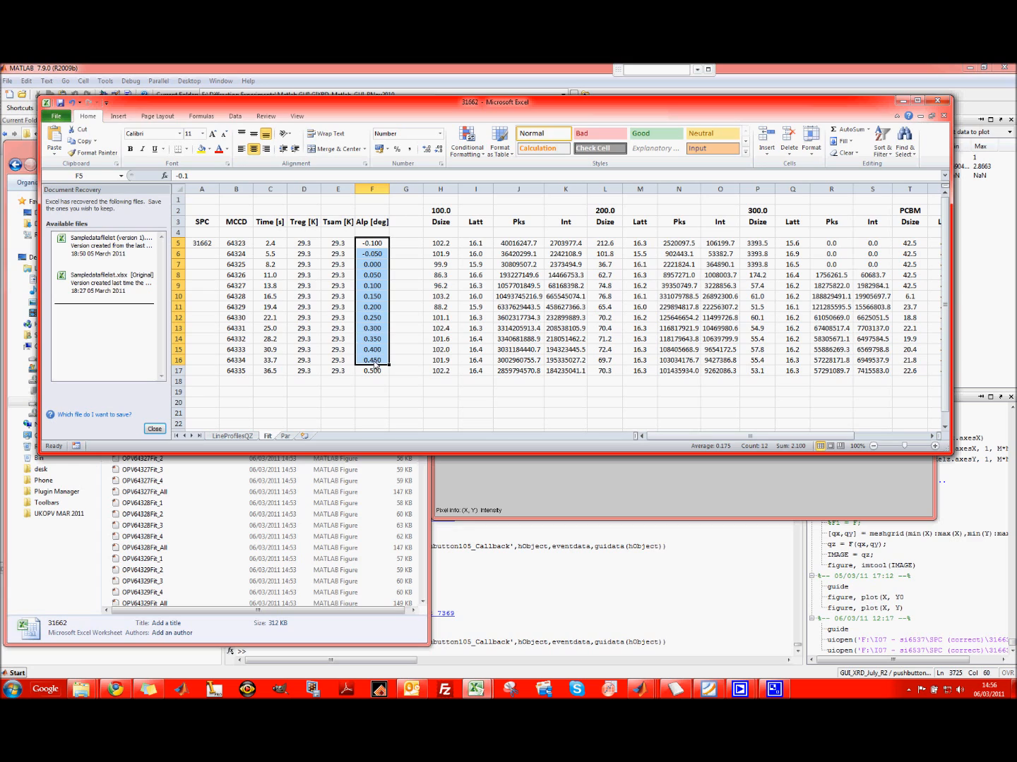
# Step: Examine the Dsize, Latt, Pks and Int columns of the 100 peak in the Fit sheet
pyautogui.click(442, 190)
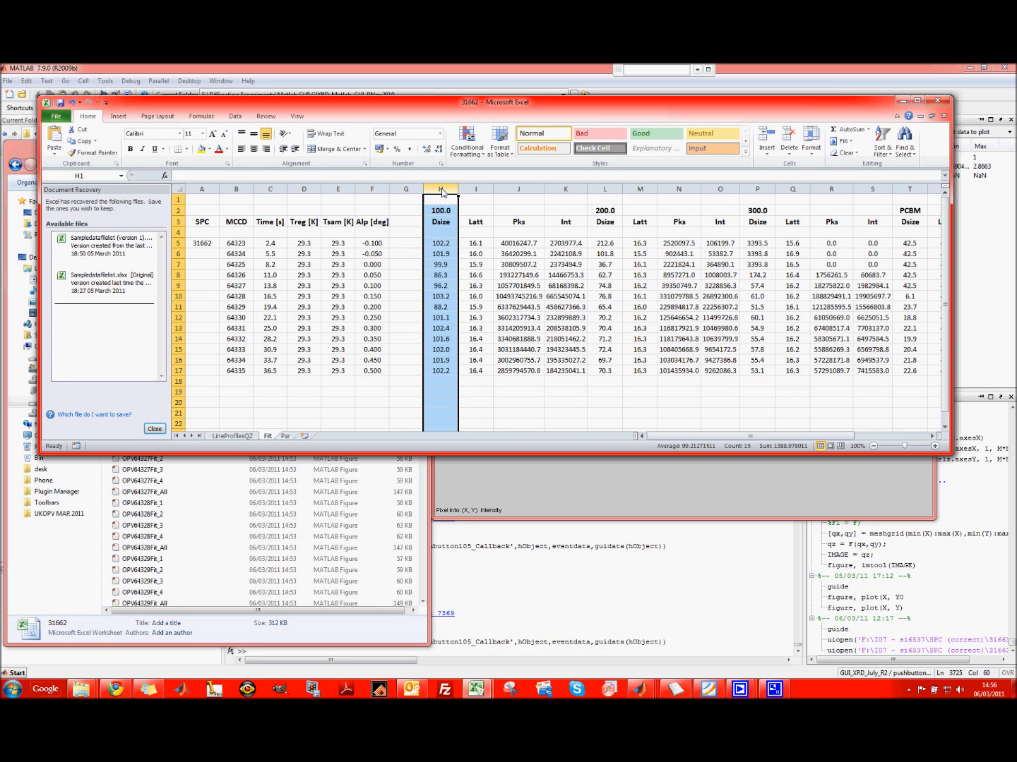
pyautogui.click(480, 191)
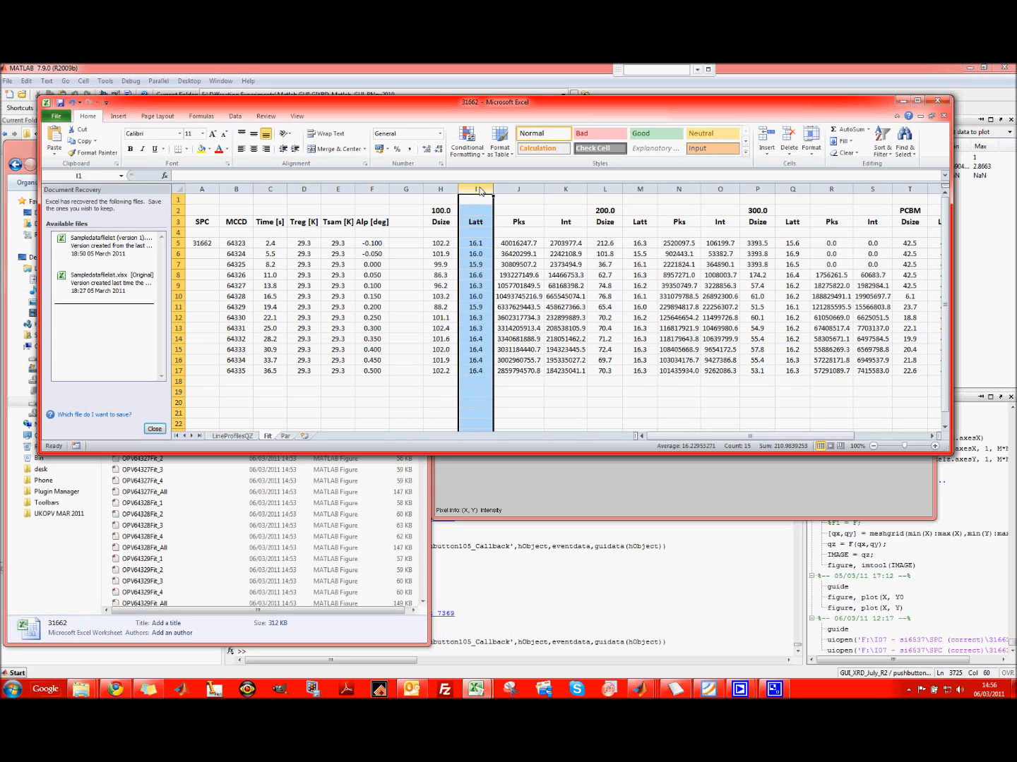
pyautogui.click(523, 191)
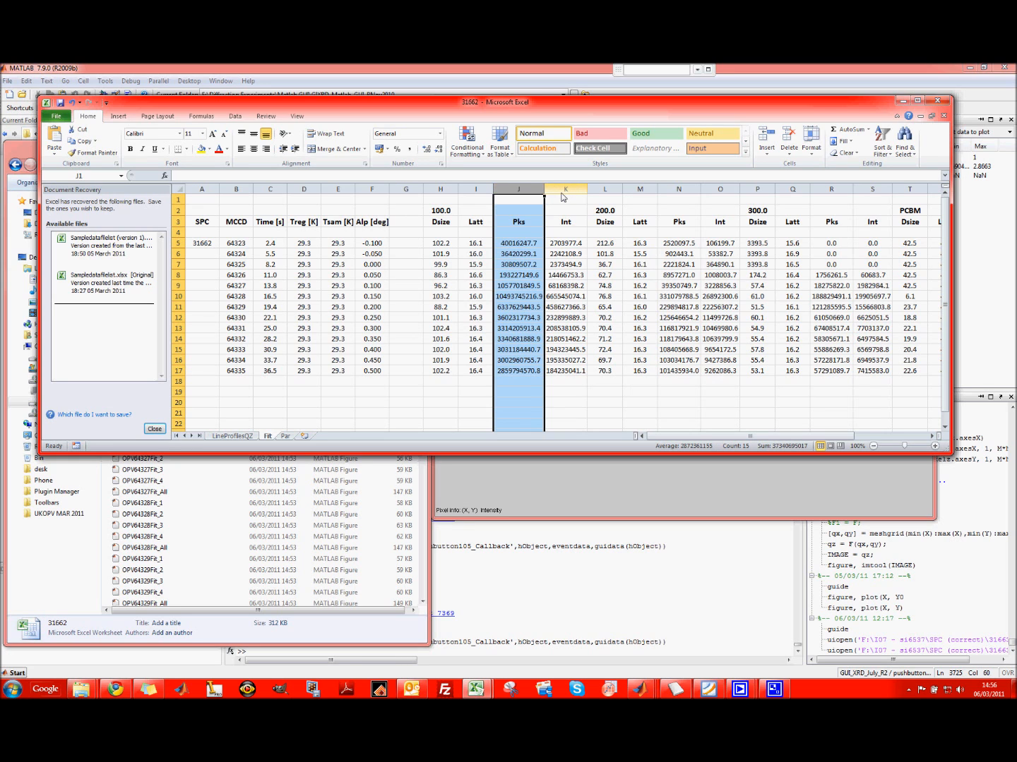
pyautogui.click(562, 192)
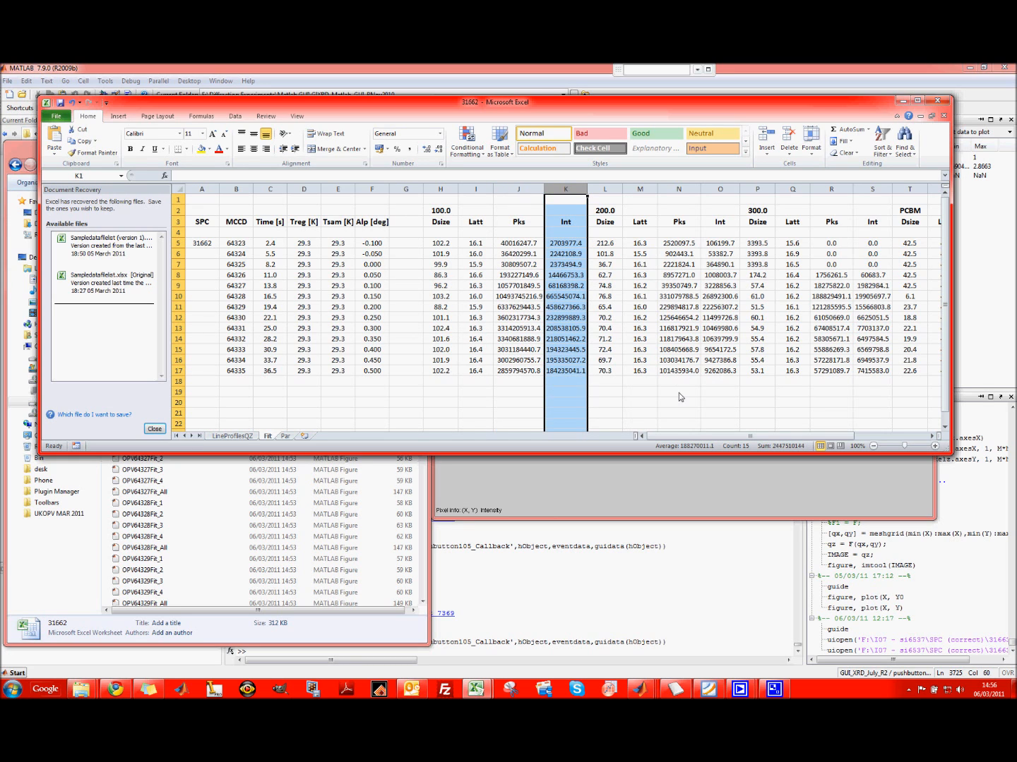
pyautogui.moveTo(642, 435)
pyautogui.mouseDown()
pyautogui.moveTo(747, 449)
pyautogui.moveTo(642, 441)
pyautogui.mouseUp()
# Step: Autofit column H on the Par sheet so the full New Domains heading is readable
pyautogui.click(286, 437)
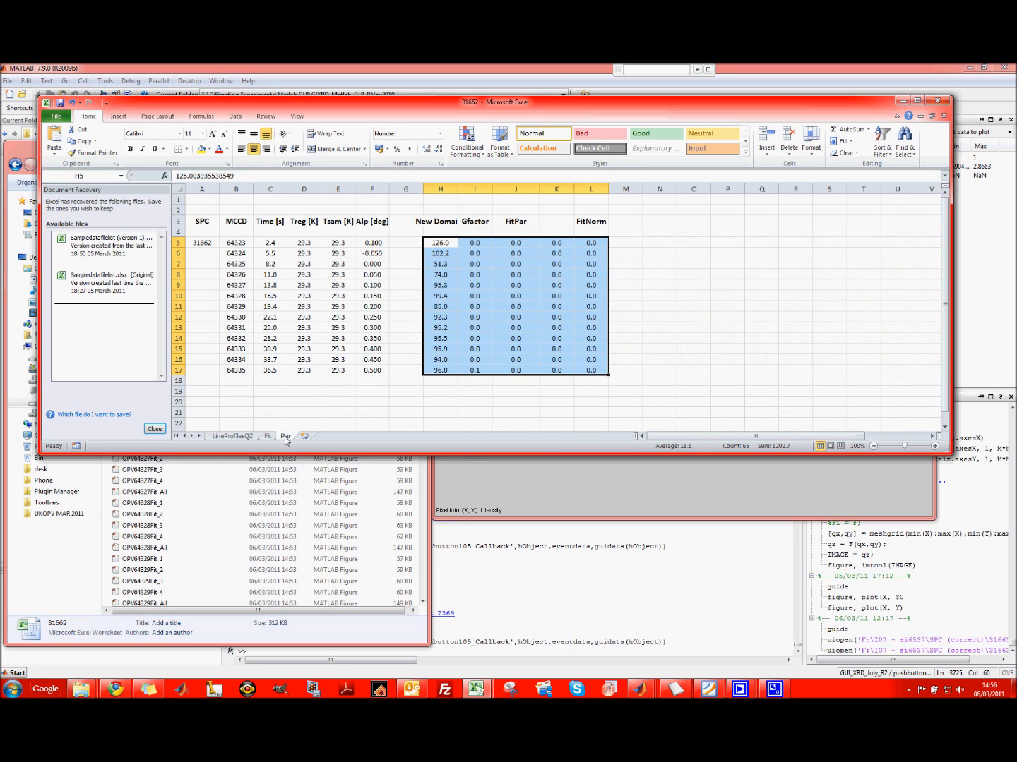
pyautogui.click(416, 414)
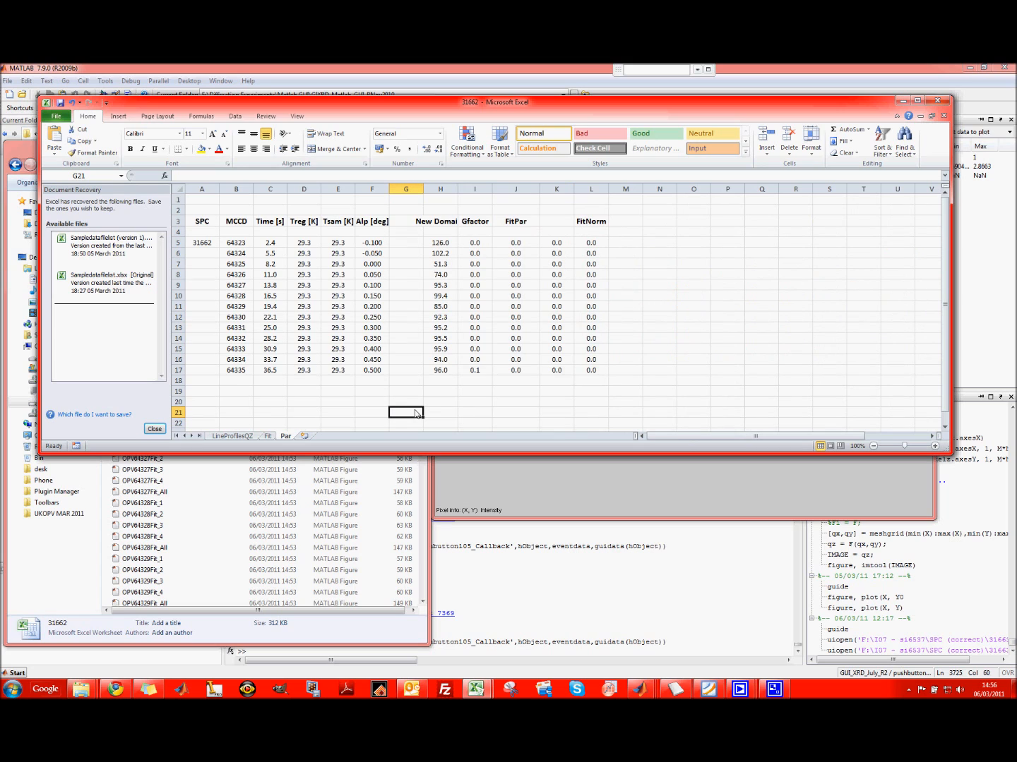
pyautogui.doubleClick(458, 189)
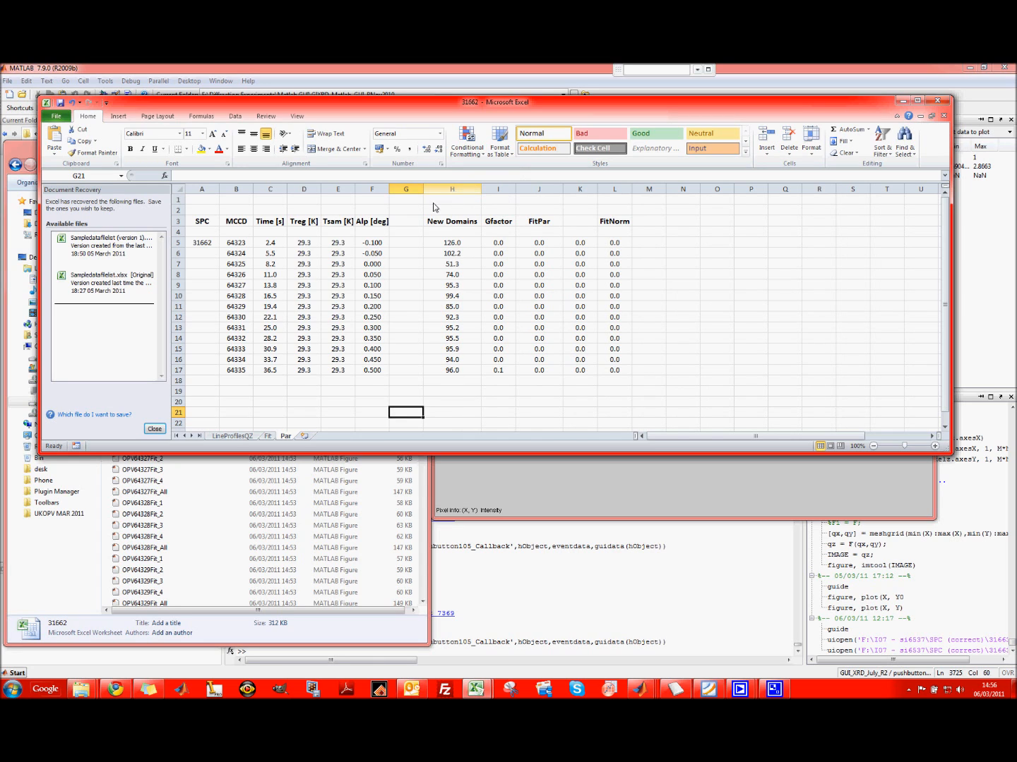
# Step: Compare the Dsize and Latt columns of the 100, 200 and 300 peaks in the Fit sheet
pyautogui.click(268, 436)
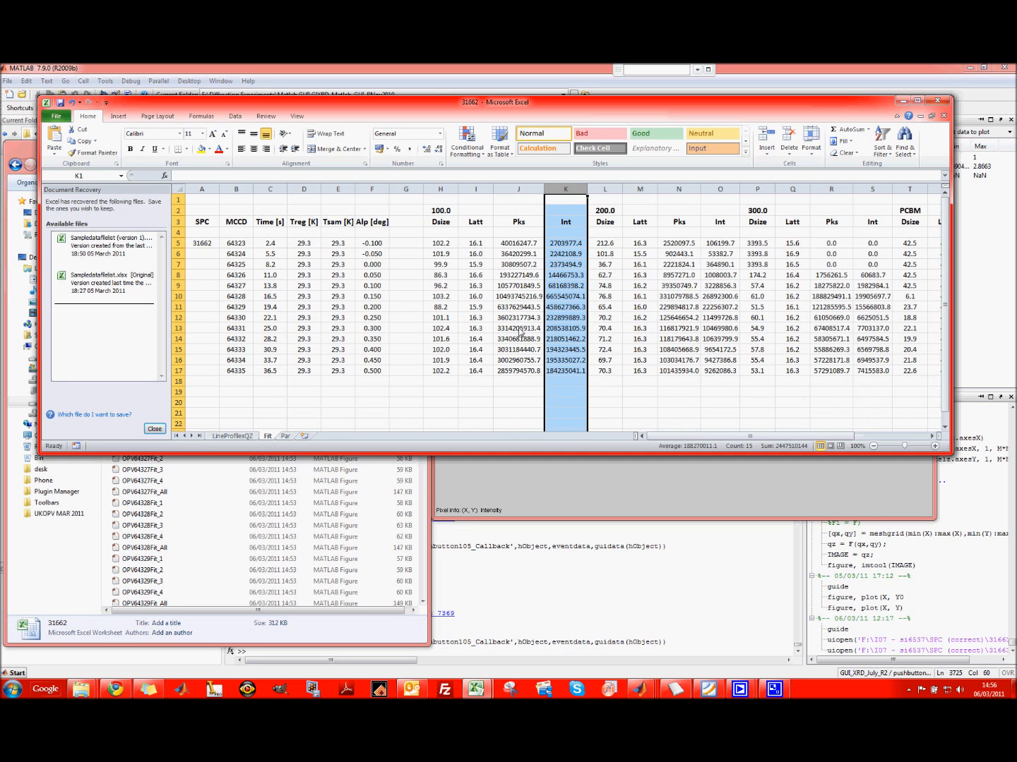
pyautogui.click(444, 247)
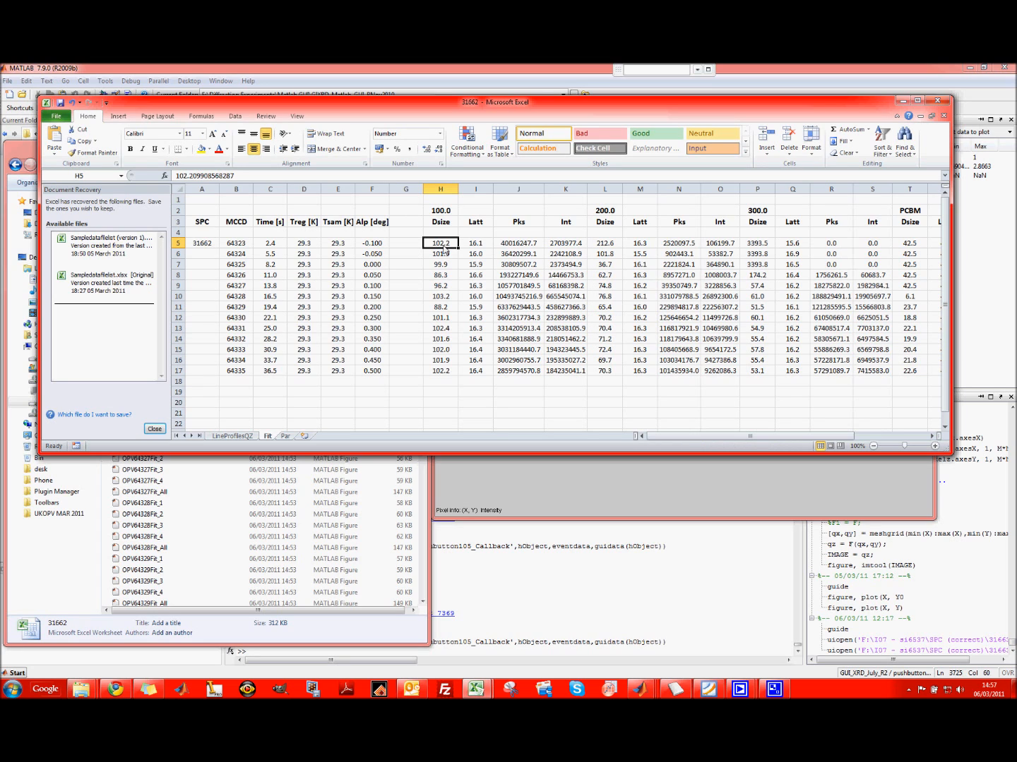
pyautogui.moveTo(442, 191); pyautogui.dragTo(476, 190)
pyautogui.moveTo(602, 191); pyautogui.dragTo(633, 192)
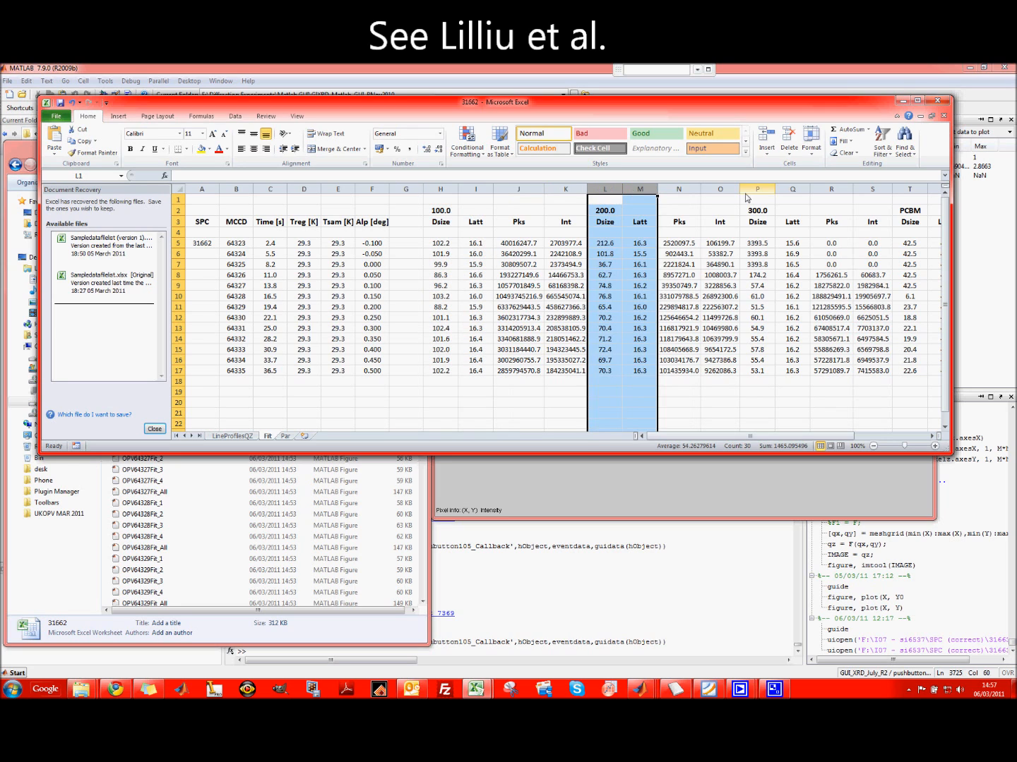
pyautogui.moveTo(750, 192); pyautogui.dragTo(792, 192)
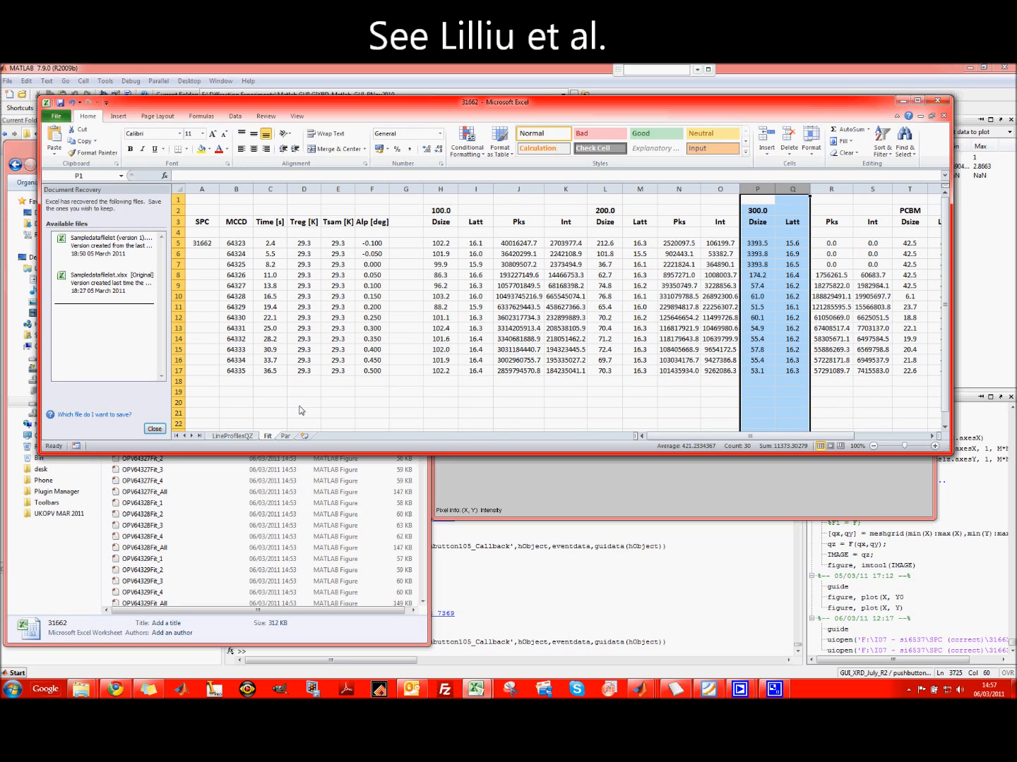
# Step: Examine the New Domains and Gfactor columns on the Par sheet
pyautogui.click(286, 436)
pyautogui.click(454, 191)
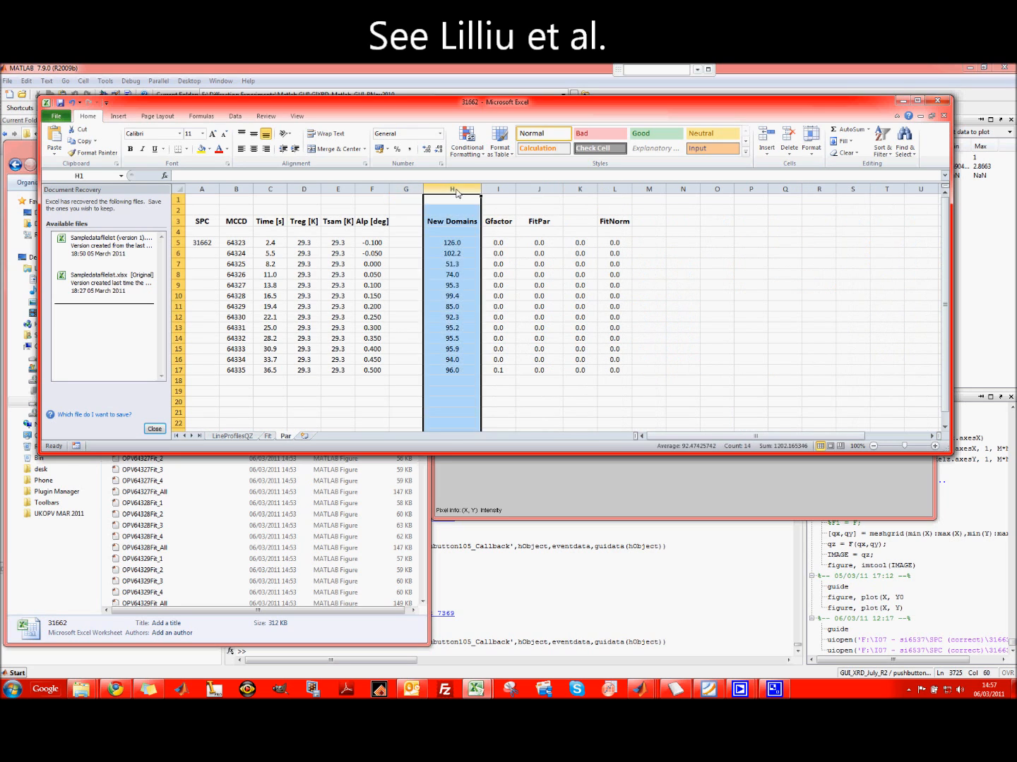
pyautogui.click(501, 194)
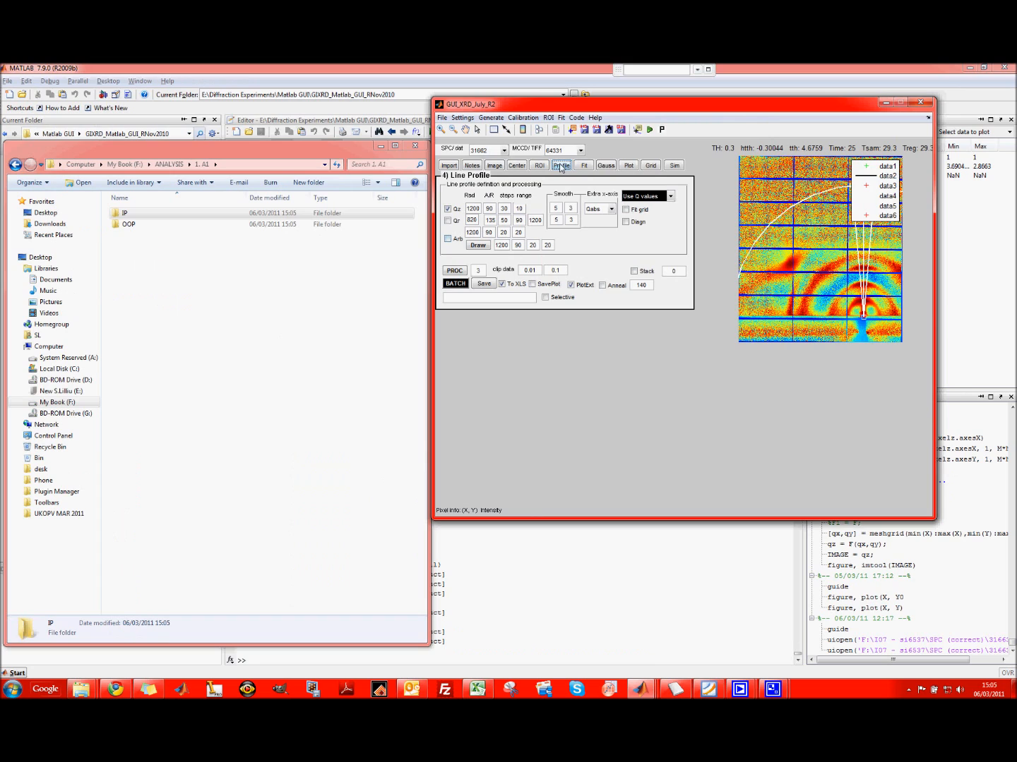
# Step: Set the Qz line profile angle to 170 for in-plane profiles and inspect the sector near the beam centre
pyautogui.click(561, 166)
pyautogui.doubleClick(487, 208)
pyautogui.write('170')
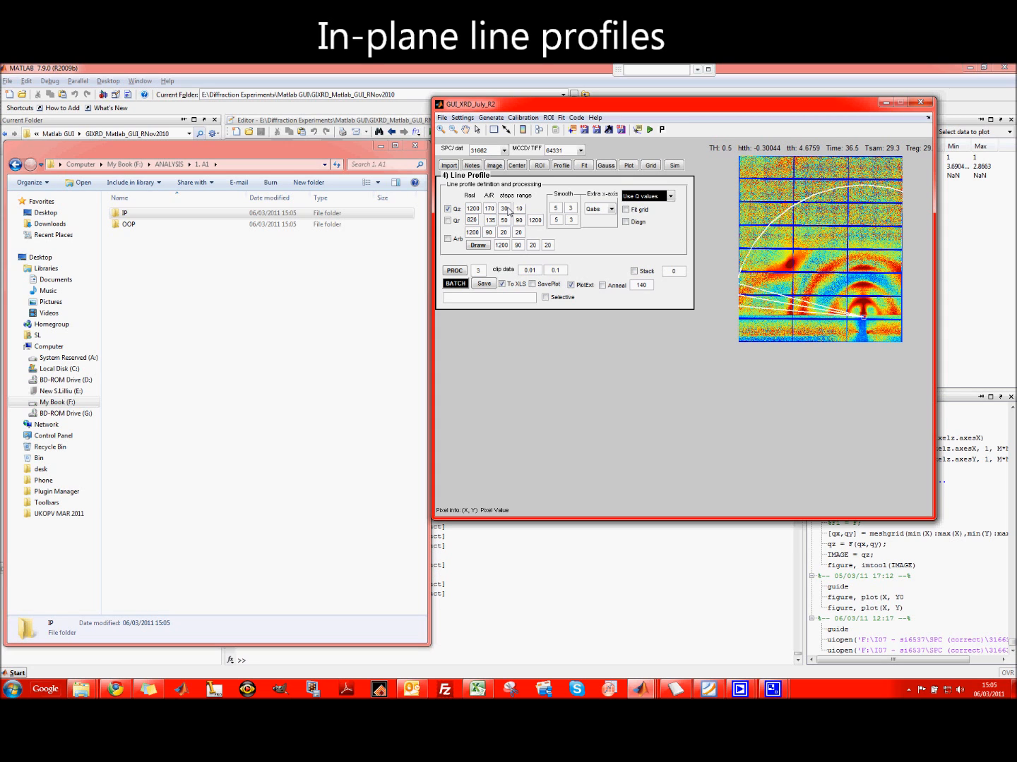
pyautogui.click(441, 129)
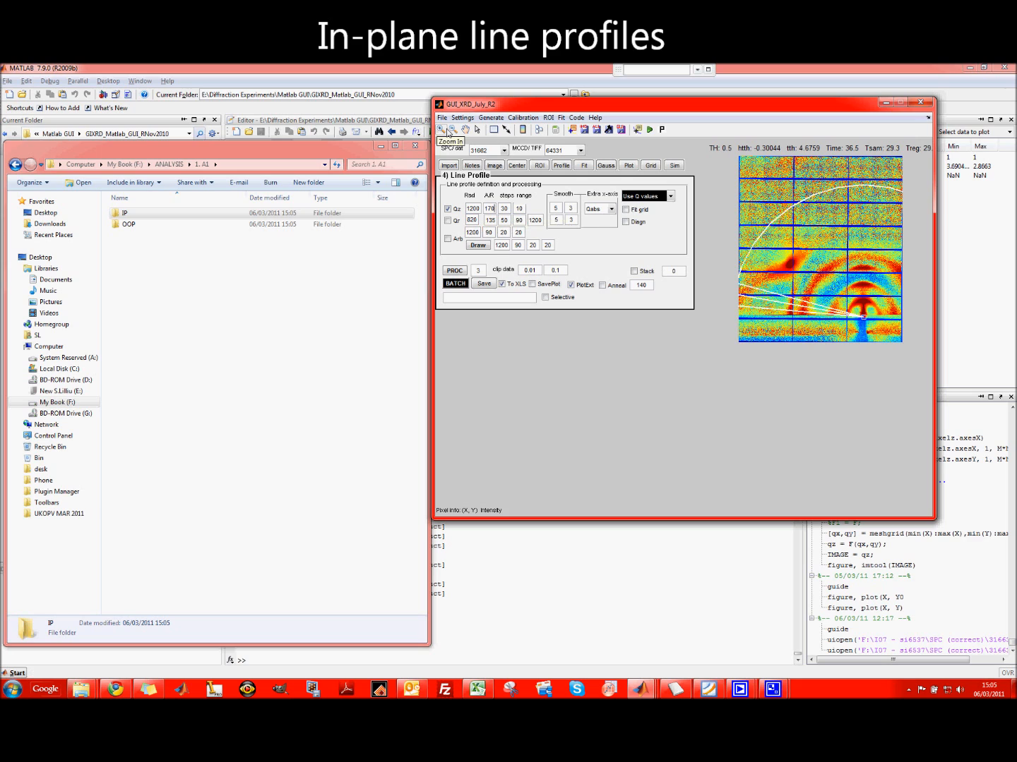
pyautogui.click(858, 324)
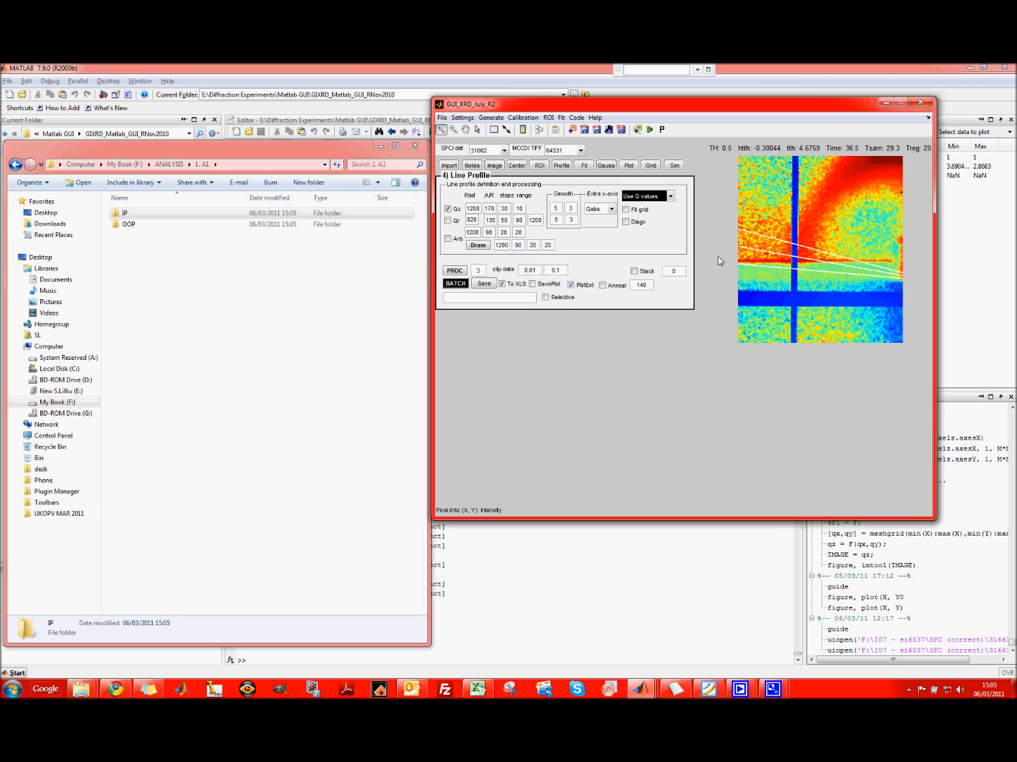
# Step: View images 64326 and 64329, and inspect the in-plane sector close up on 64329
pyautogui.click(560, 151)
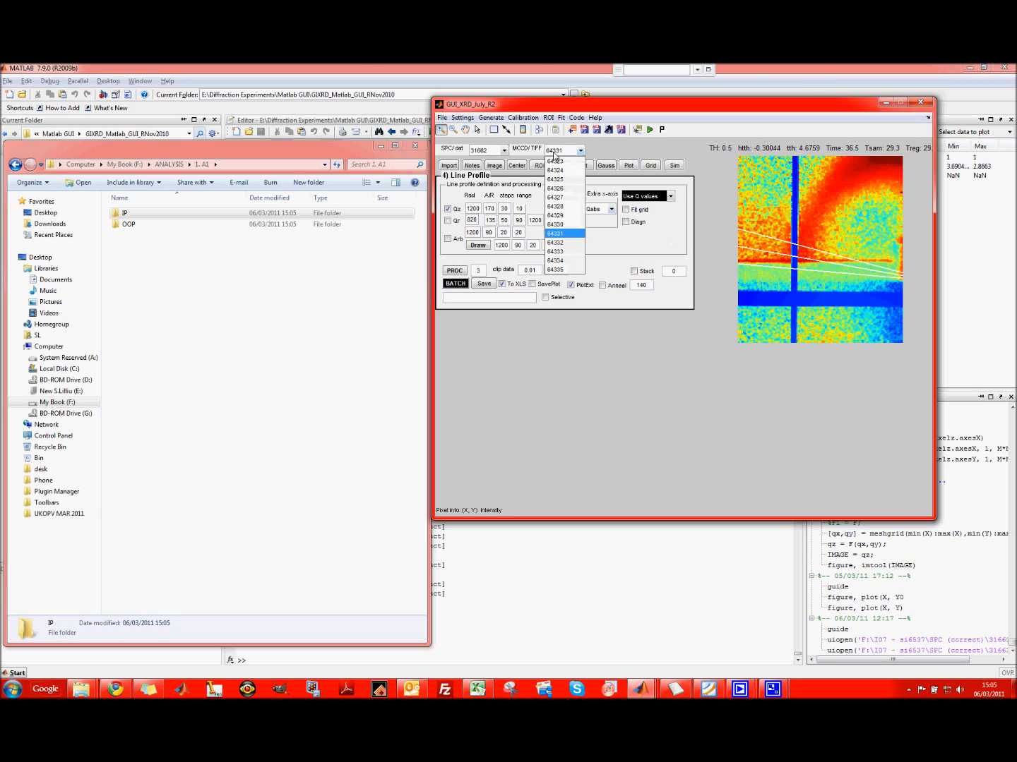
pyautogui.click(558, 189)
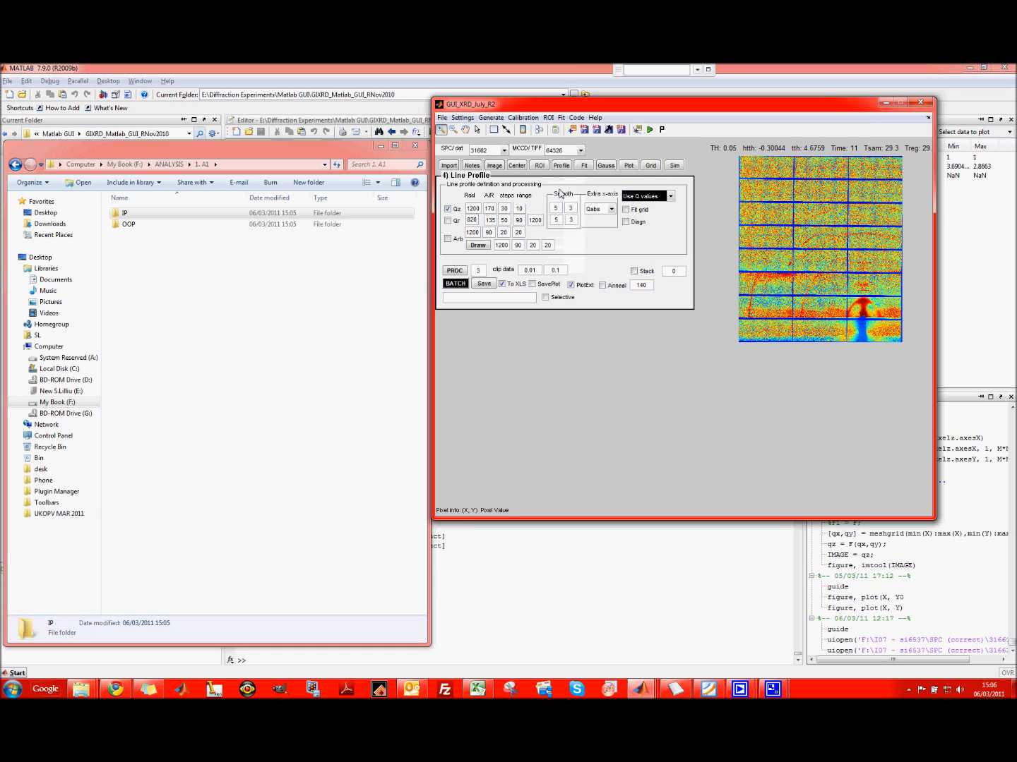
pyautogui.click(567, 152)
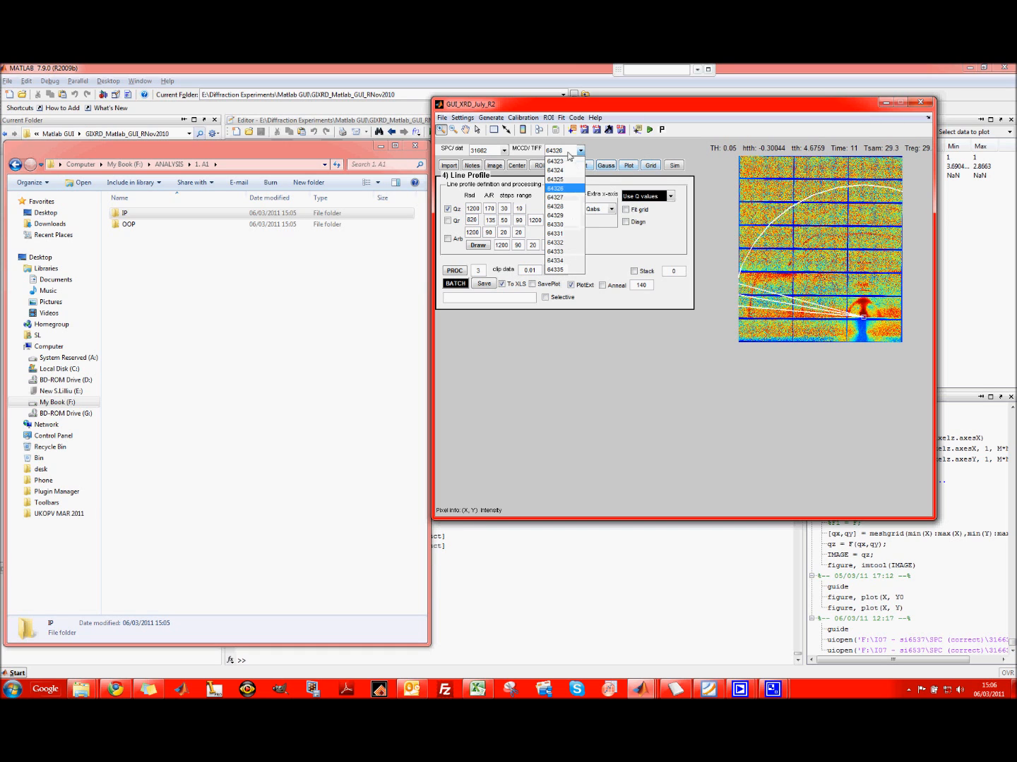
pyautogui.click(568, 213)
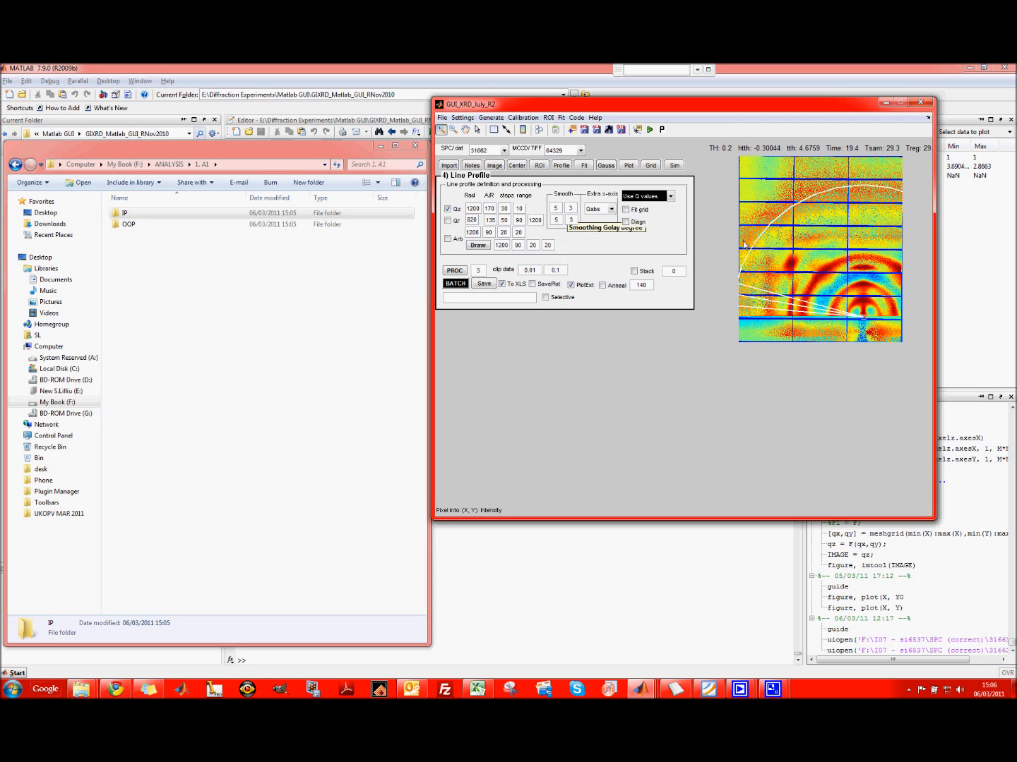
pyautogui.moveTo(867, 288); pyautogui.dragTo(747, 322)
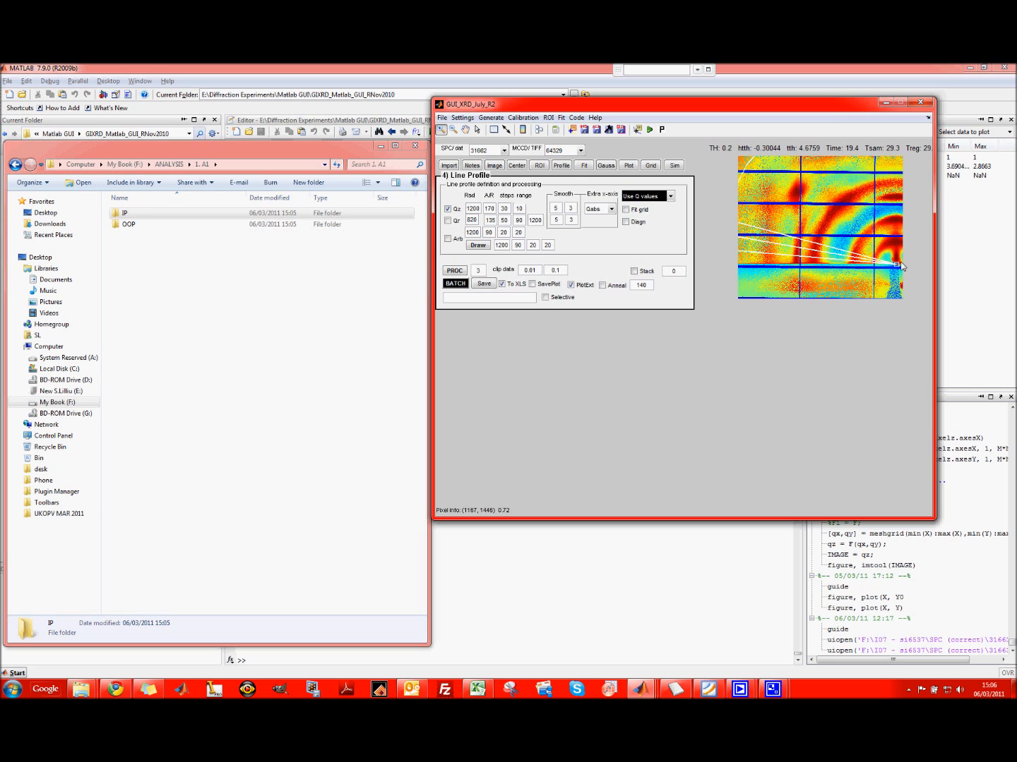
pyautogui.click(863, 272)
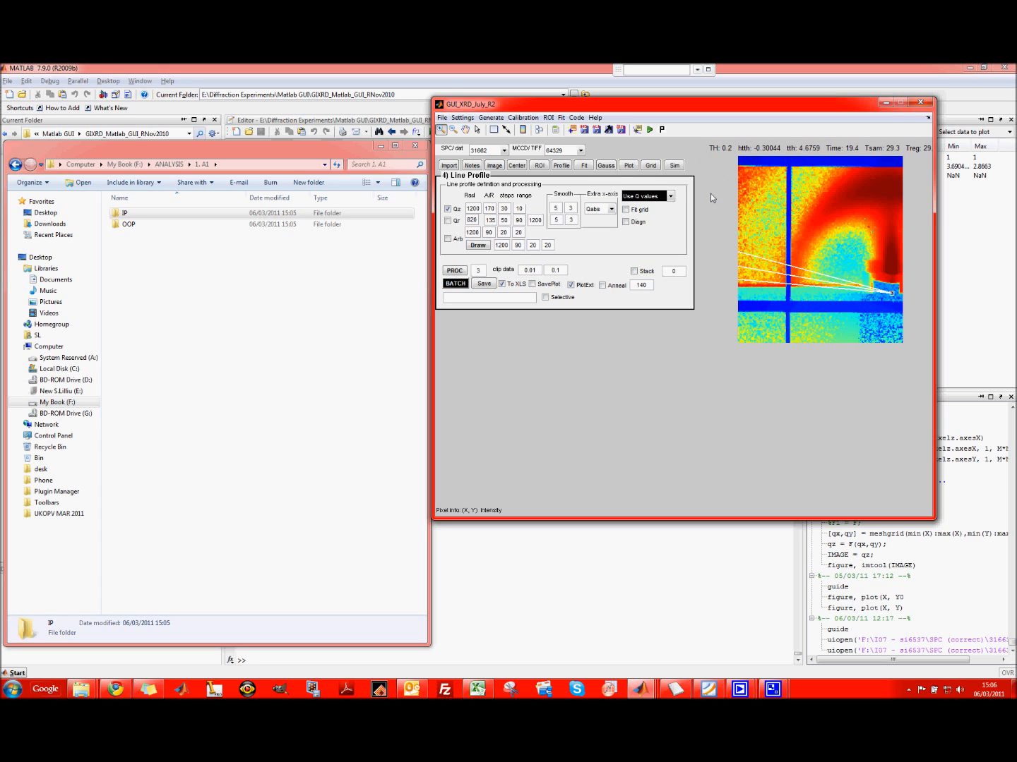
# Step: Switch to image 64330, inspect its in-plane sector and batch-process the line profiles with XLS export
pyautogui.click(561, 152)
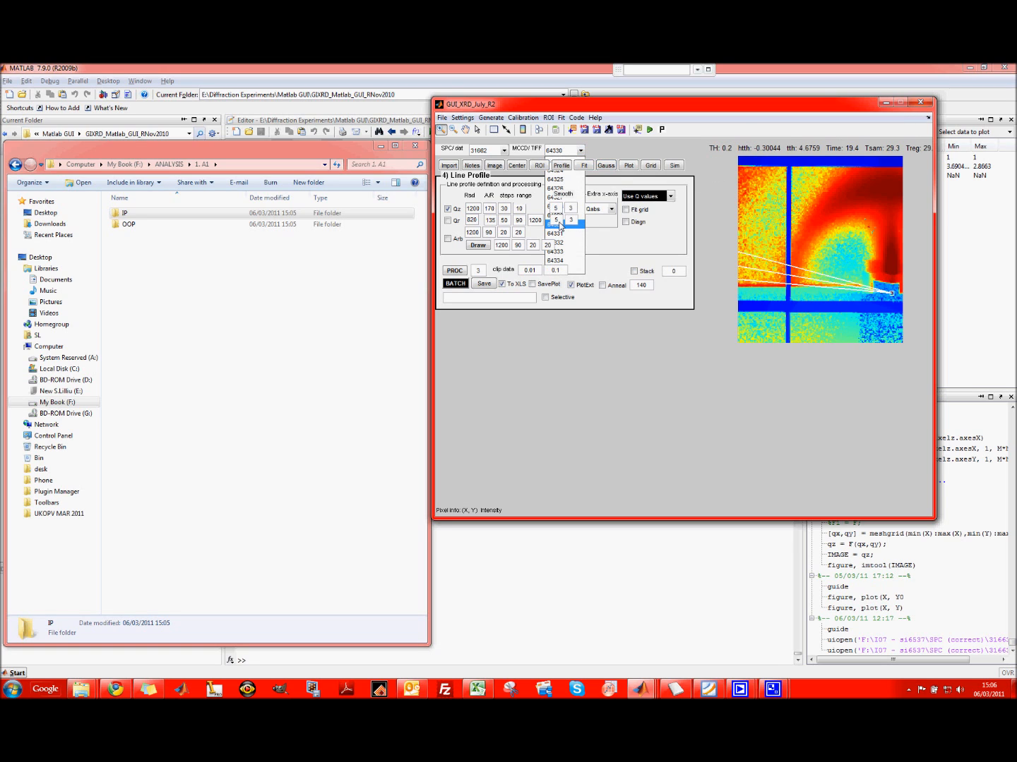
pyautogui.click(560, 225)
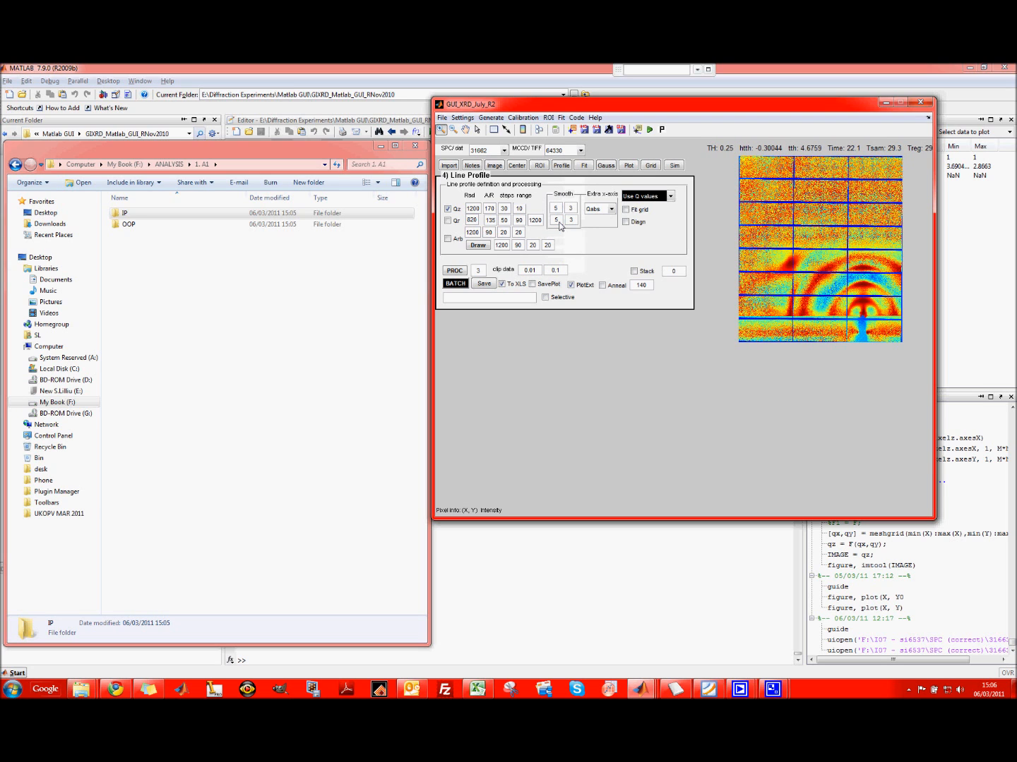
pyautogui.click(772, 321)
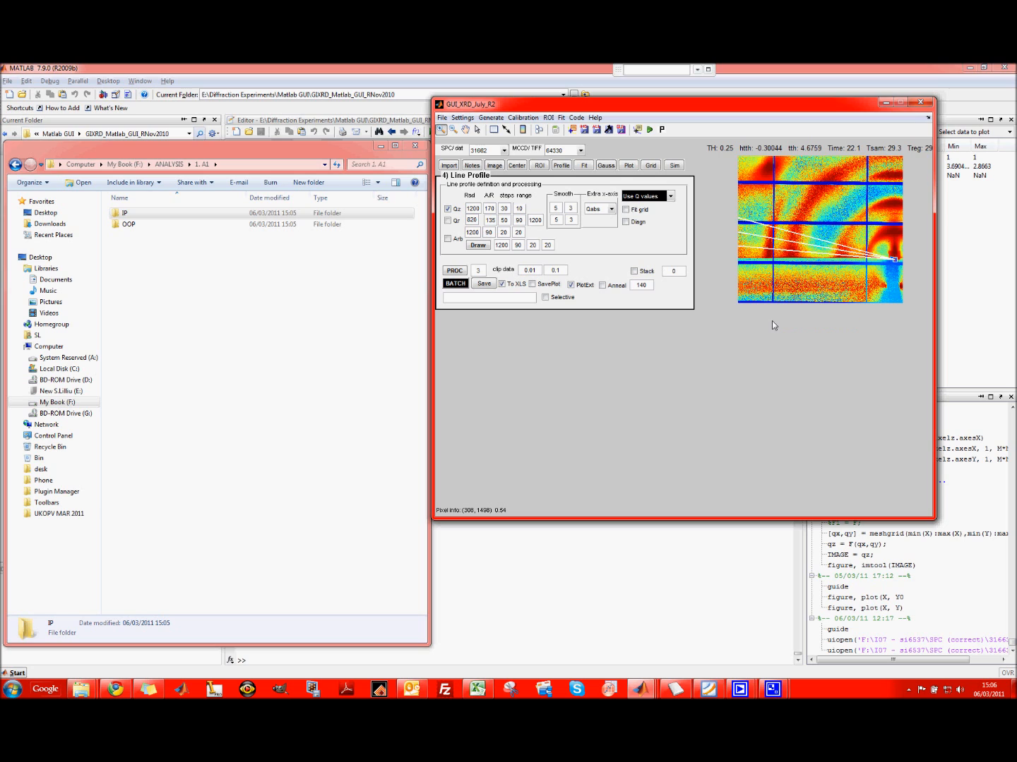
pyautogui.click(837, 265)
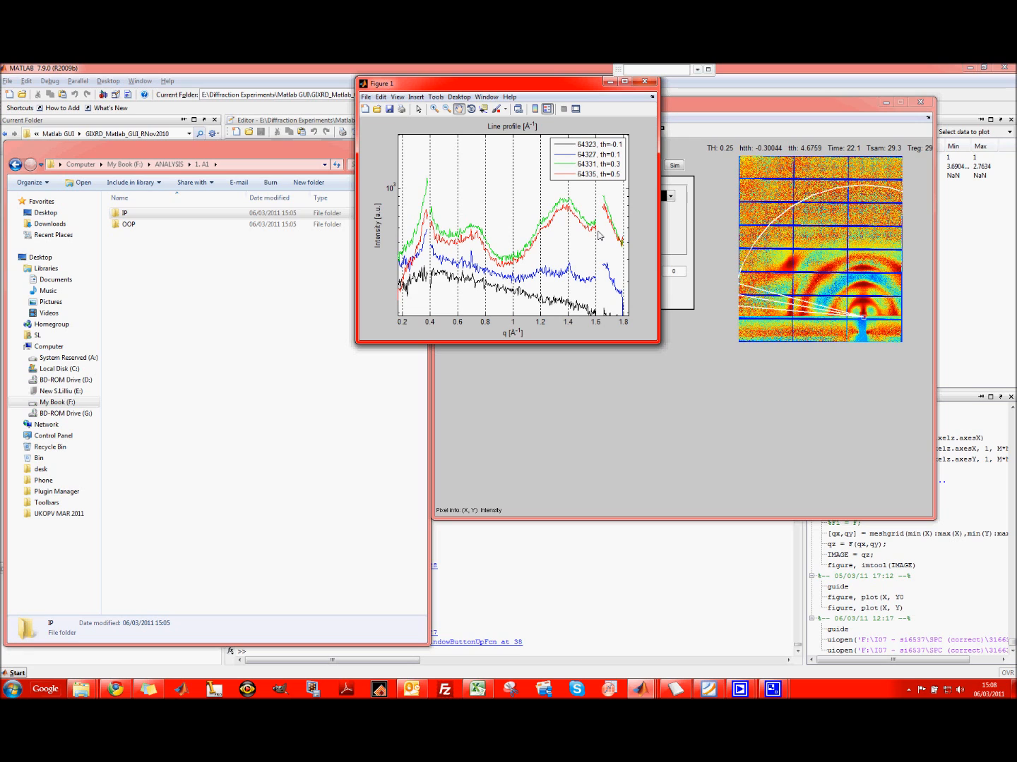
pyautogui.click(454, 285)
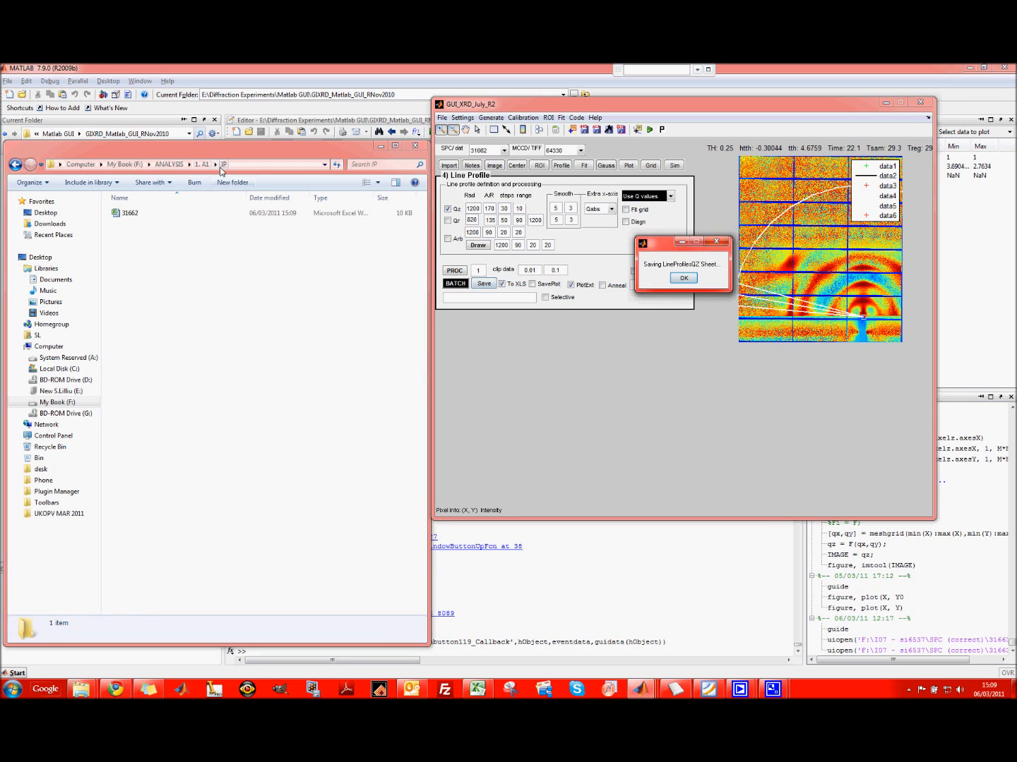
# Step: Browse the OOP and IP result folders under 1. A1 to check the exported 31662 workbook
pyautogui.click(16, 166)
pyautogui.click(128, 224)
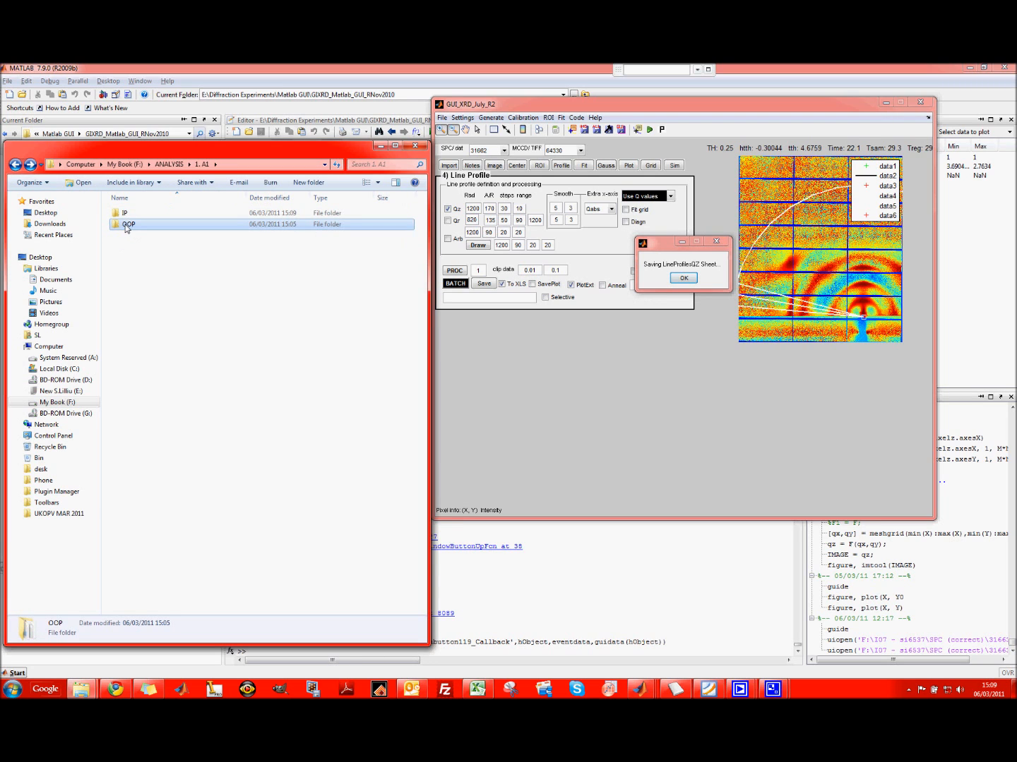
pyautogui.doubleClick(129, 225)
pyautogui.press('BackSpace')
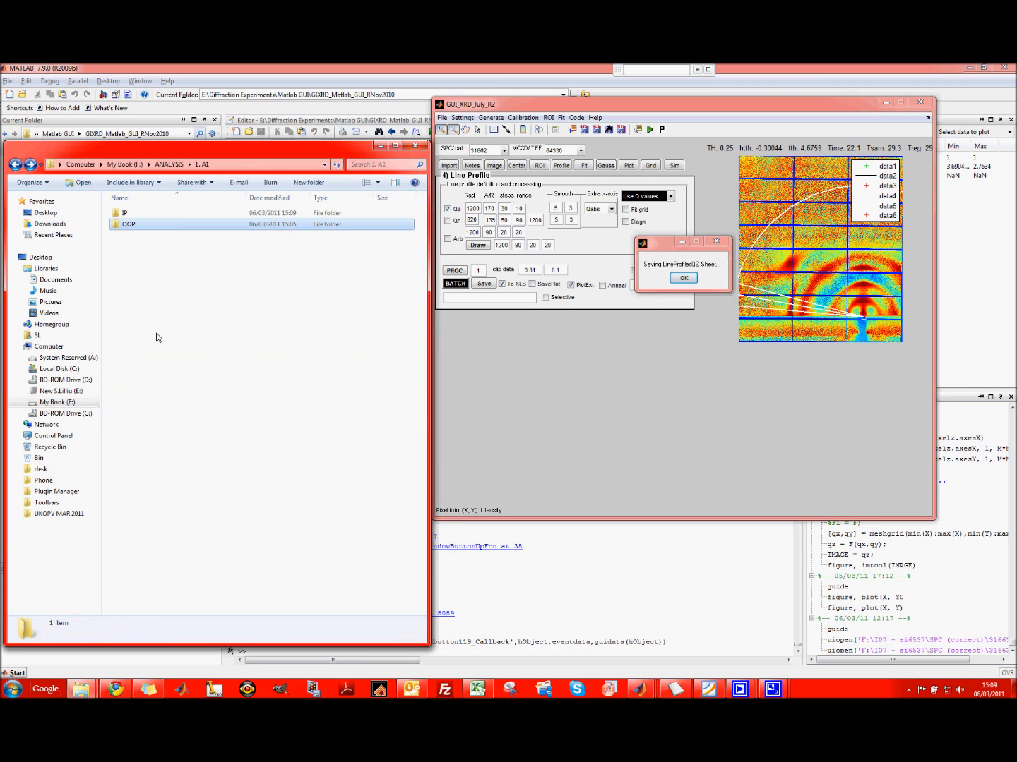
pyautogui.doubleClick(126, 212)
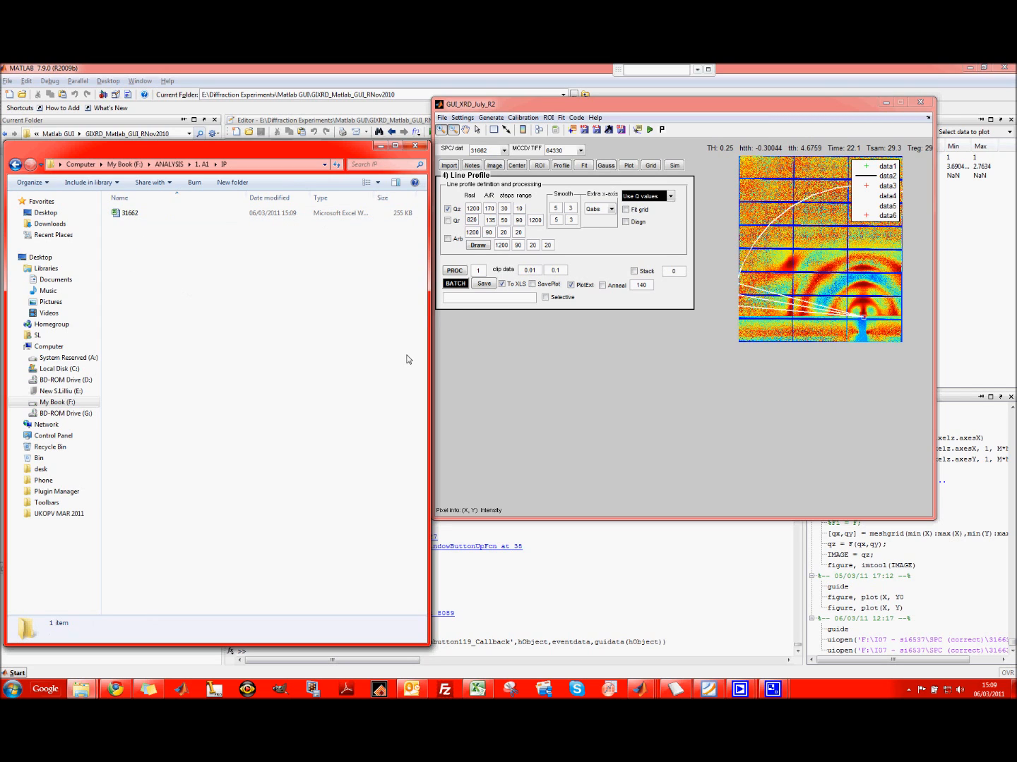
# Step: Save the current fit settings as a MAT-file in the 1. A1 folder under ANALYSIS
pyautogui.click(584, 166)
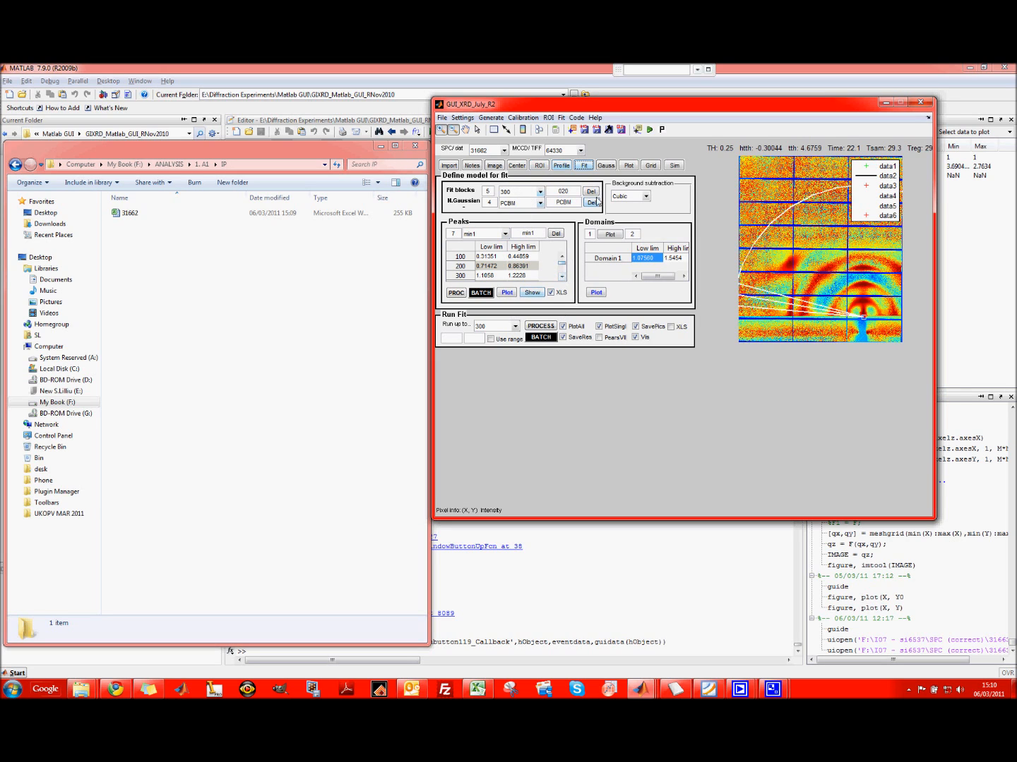
pyautogui.click(562, 117)
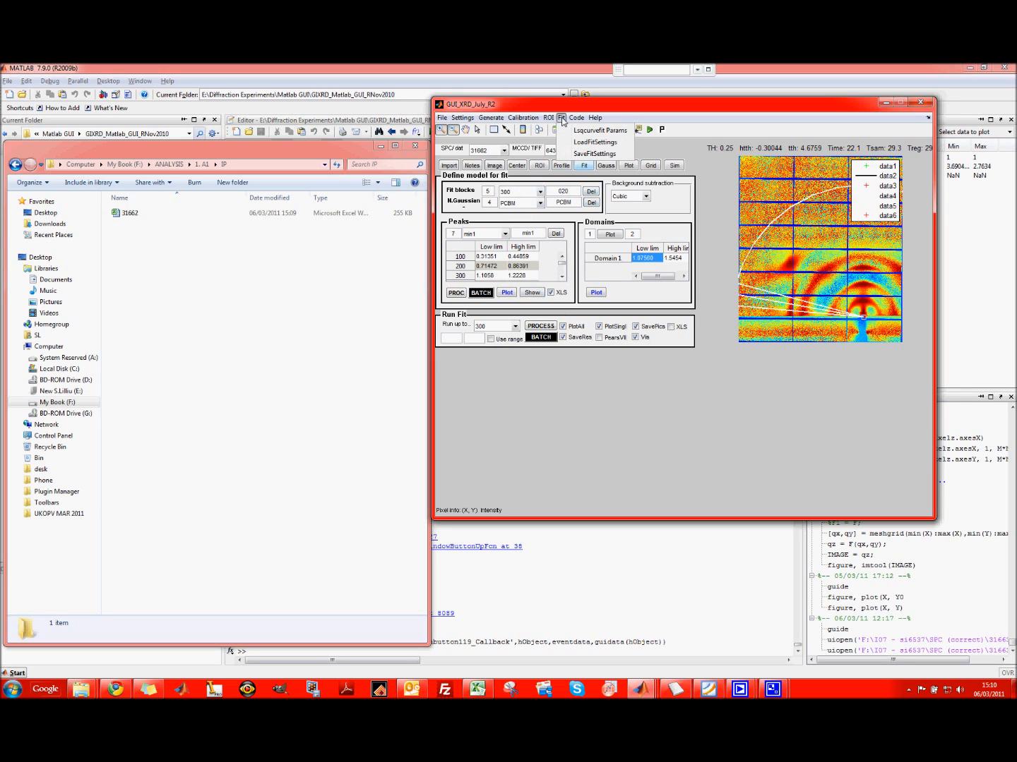
pyautogui.click(591, 154)
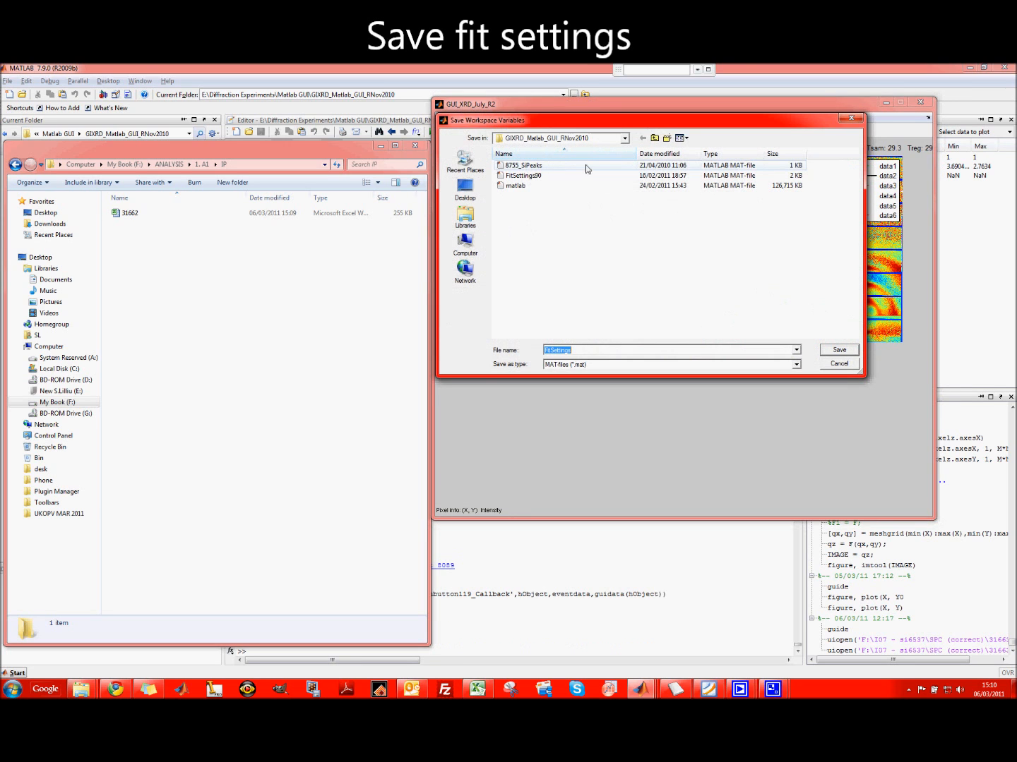
pyautogui.click(466, 246)
pyautogui.doubleClick(570, 195)
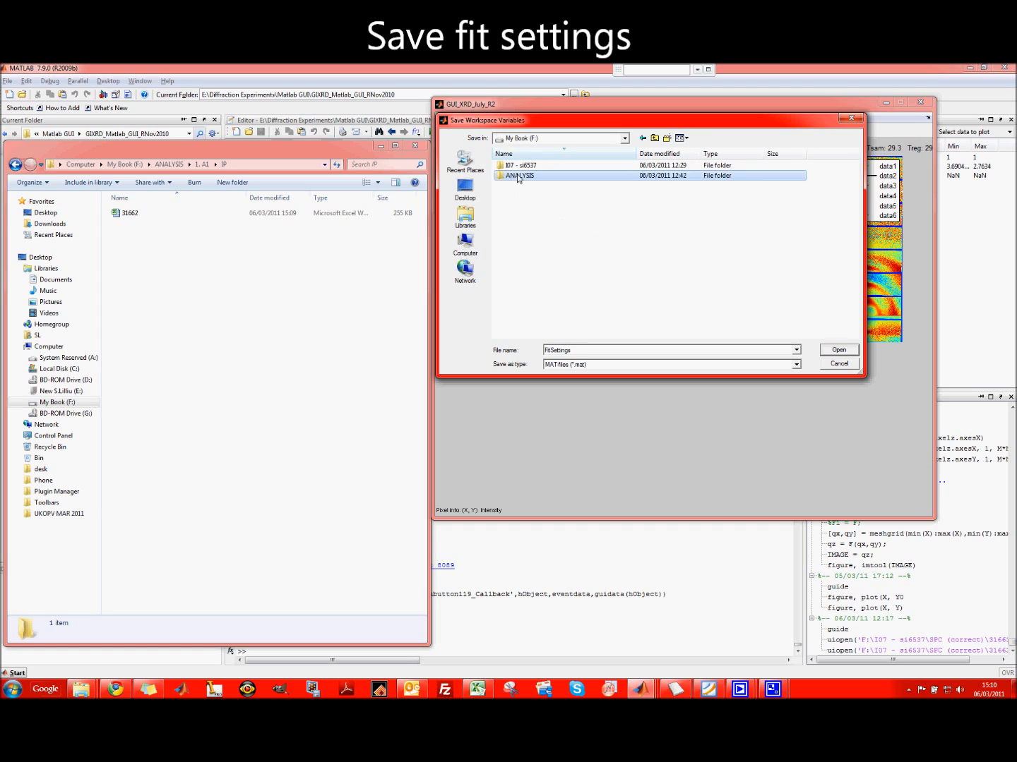
pyautogui.doubleClick(516, 175)
pyautogui.doubleClick(516, 166)
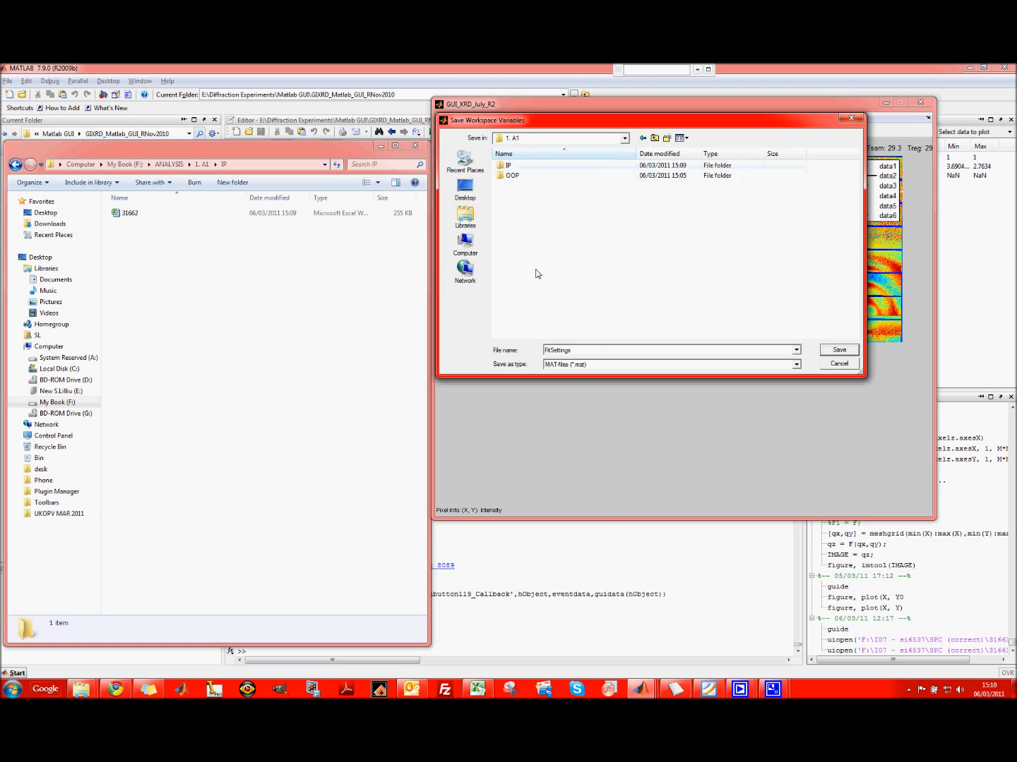
pyautogui.click(589, 352)
pyautogui.click(593, 353)
pyautogui.press('Return')
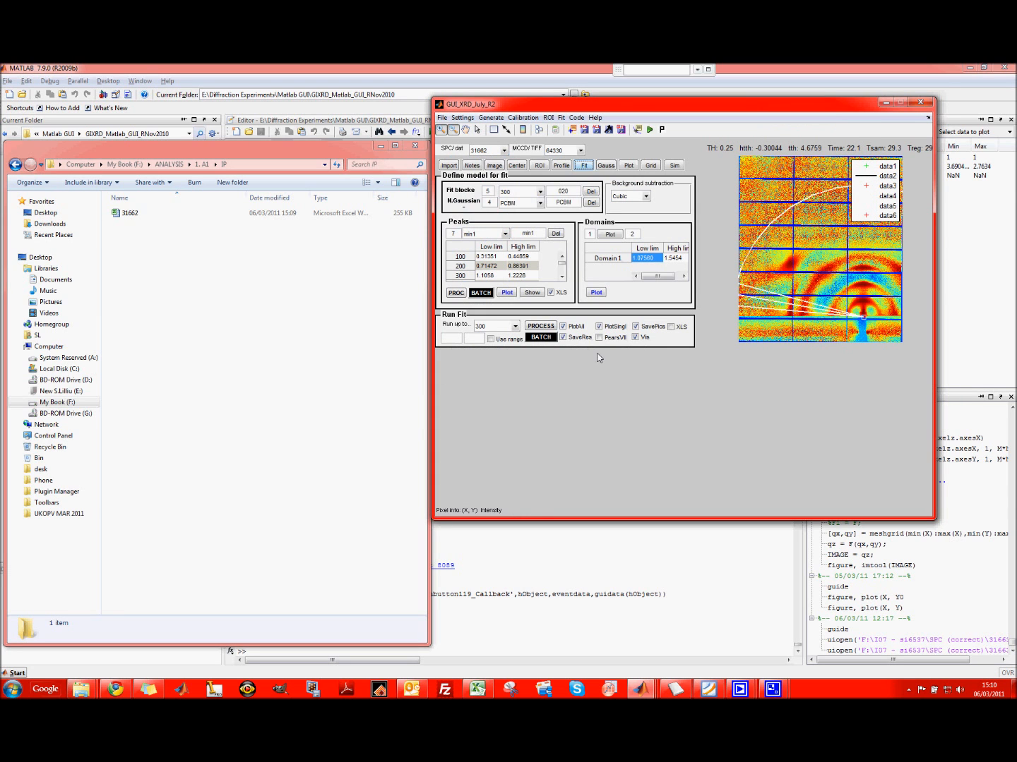
pyautogui.click(561, 118)
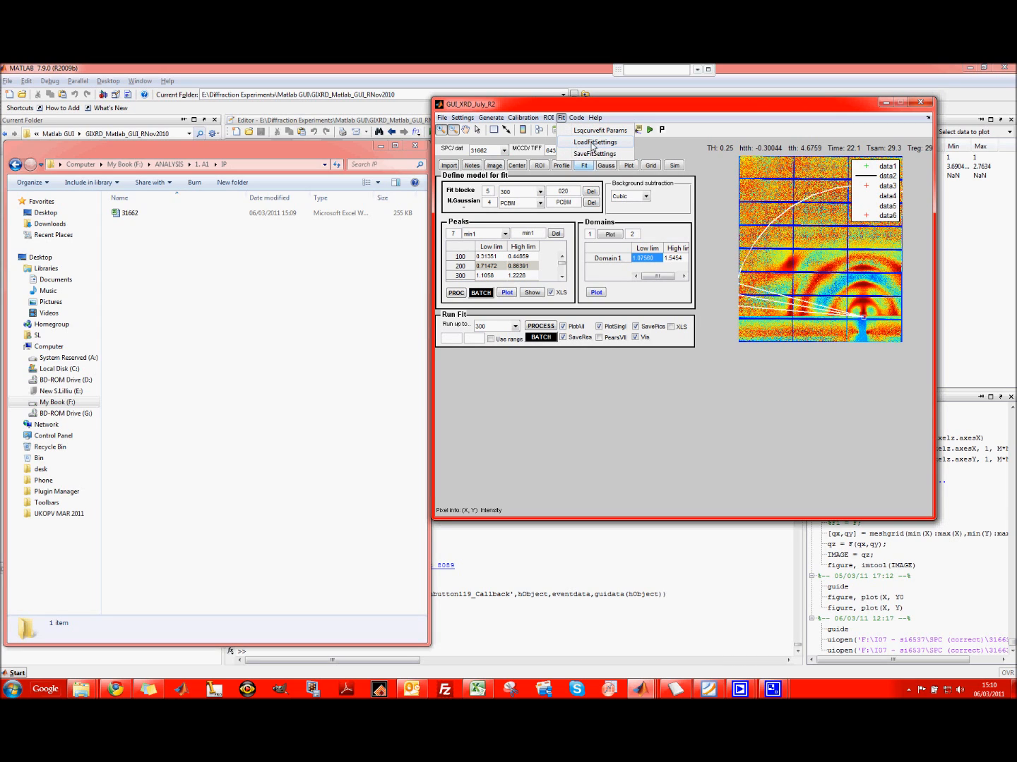
pyautogui.click(656, 148)
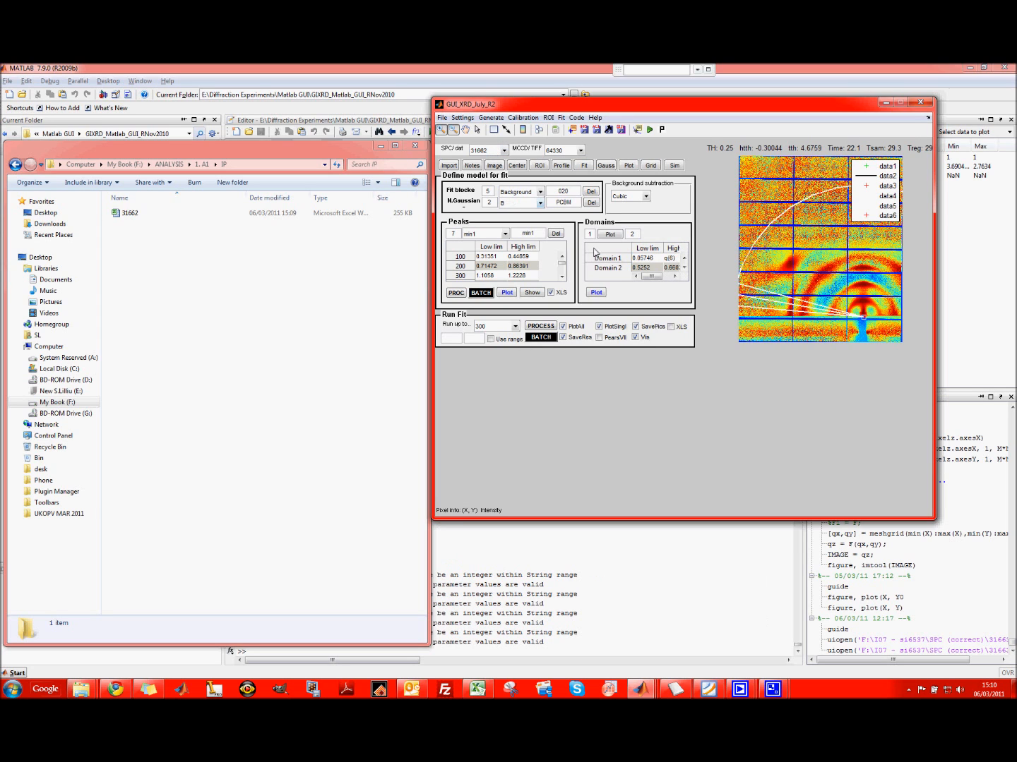
# Step: Plot the line profiles, inspect their low-q region and redefine the Background block's fit domains
pyautogui.click(610, 234)
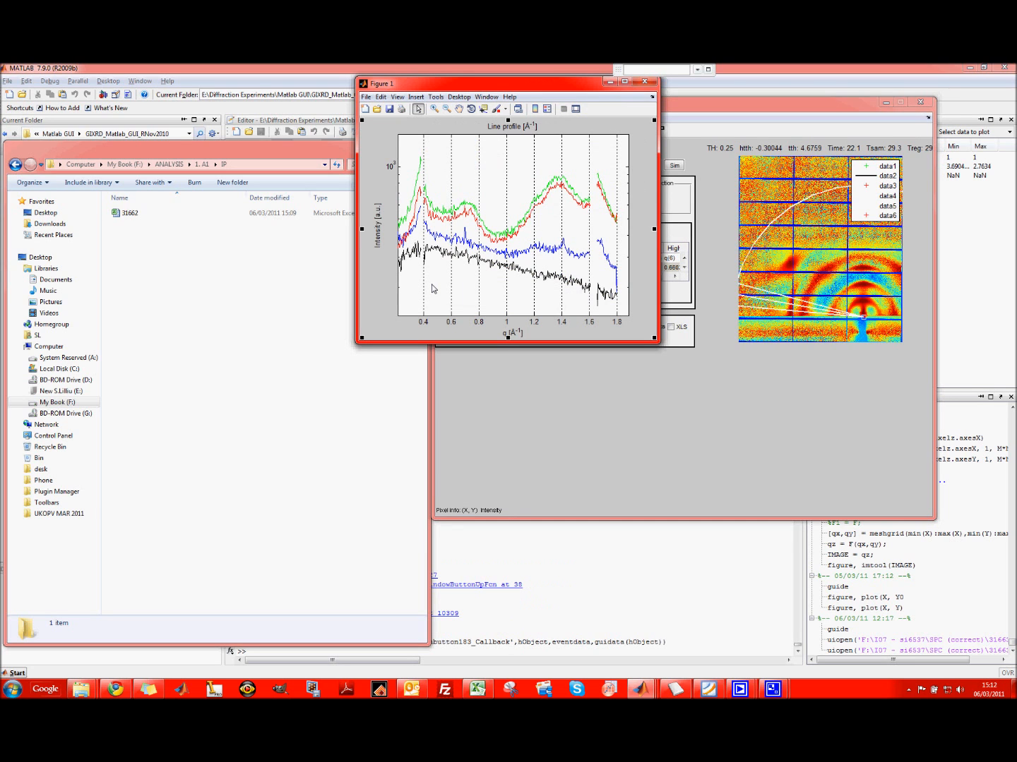
pyautogui.click(459, 108)
pyautogui.moveTo(453, 191); pyautogui.dragTo(519, 191)
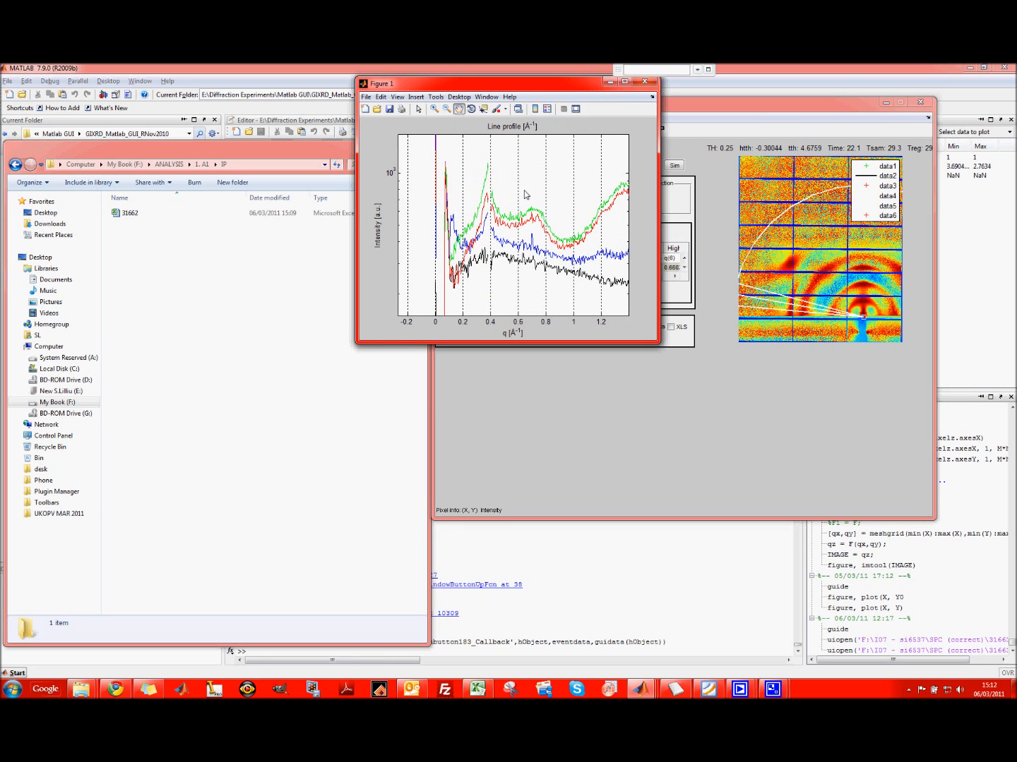
pyautogui.rightClick(507, 170)
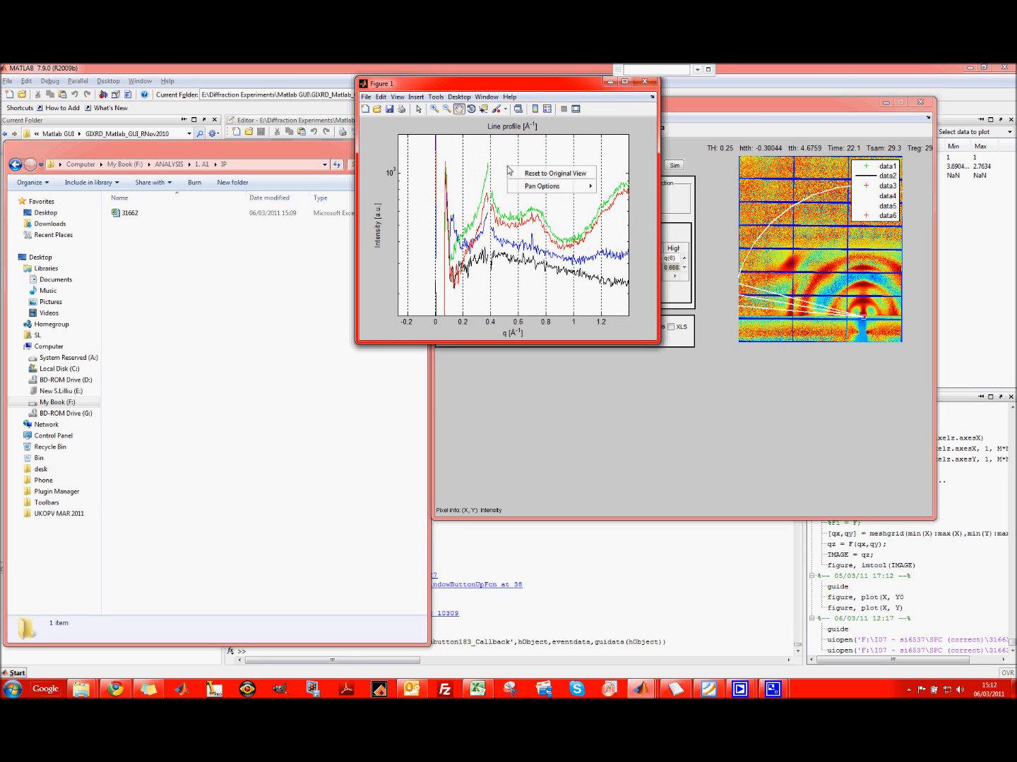
pyautogui.click(459, 107)
pyautogui.click(418, 109)
pyautogui.rightClick(459, 182)
pyautogui.click(470, 187)
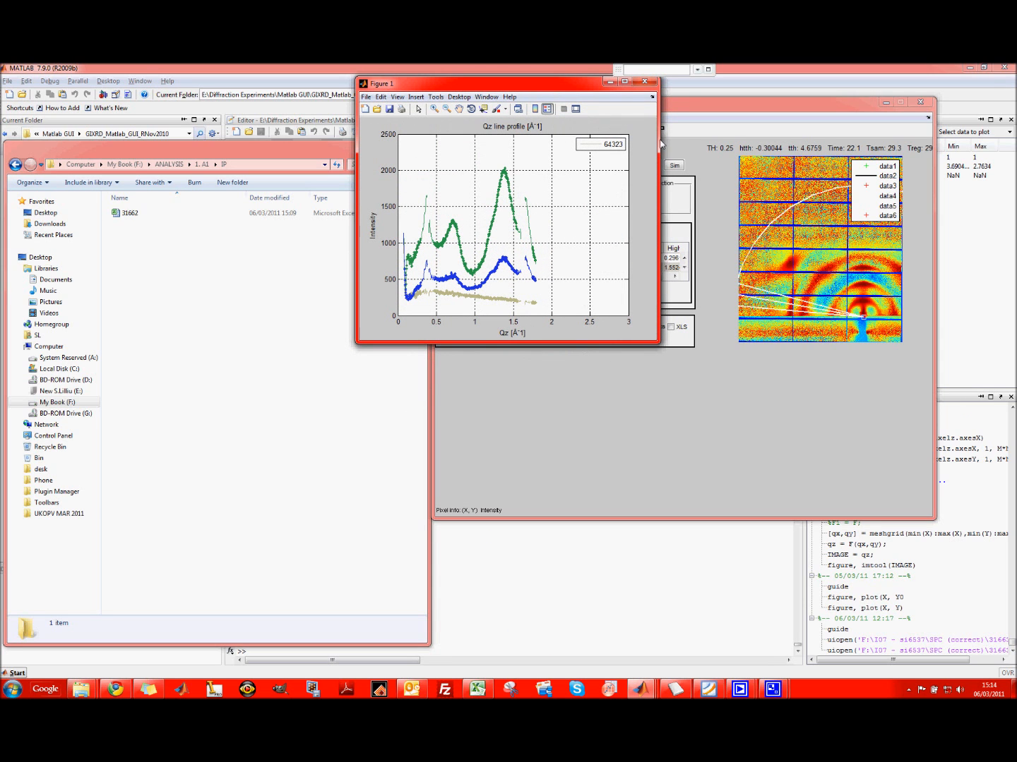
pyautogui.click(651, 84)
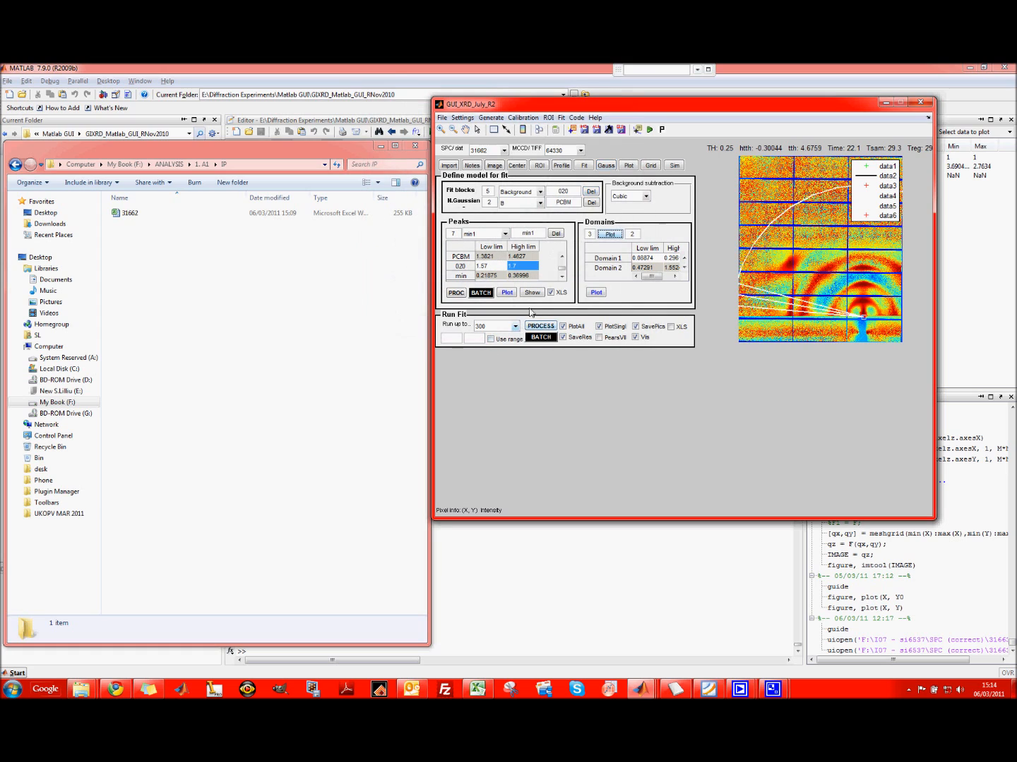
# Step: Run the fit up to Background with saving of results and pictures turned off, and view the fitted plot
pyautogui.click(516, 326)
pyautogui.click(516, 326)
pyautogui.click(563, 337)
pyautogui.click(649, 329)
pyautogui.click(517, 327)
pyautogui.click(503, 339)
pyautogui.click(535, 327)
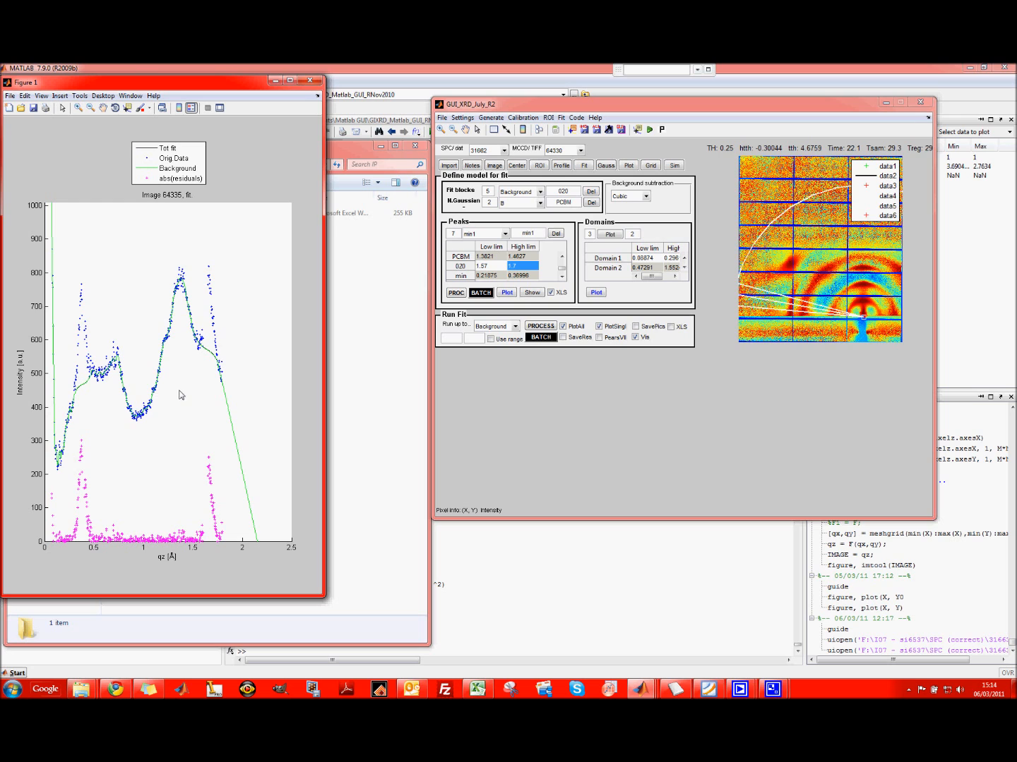
pyautogui.click(309, 80)
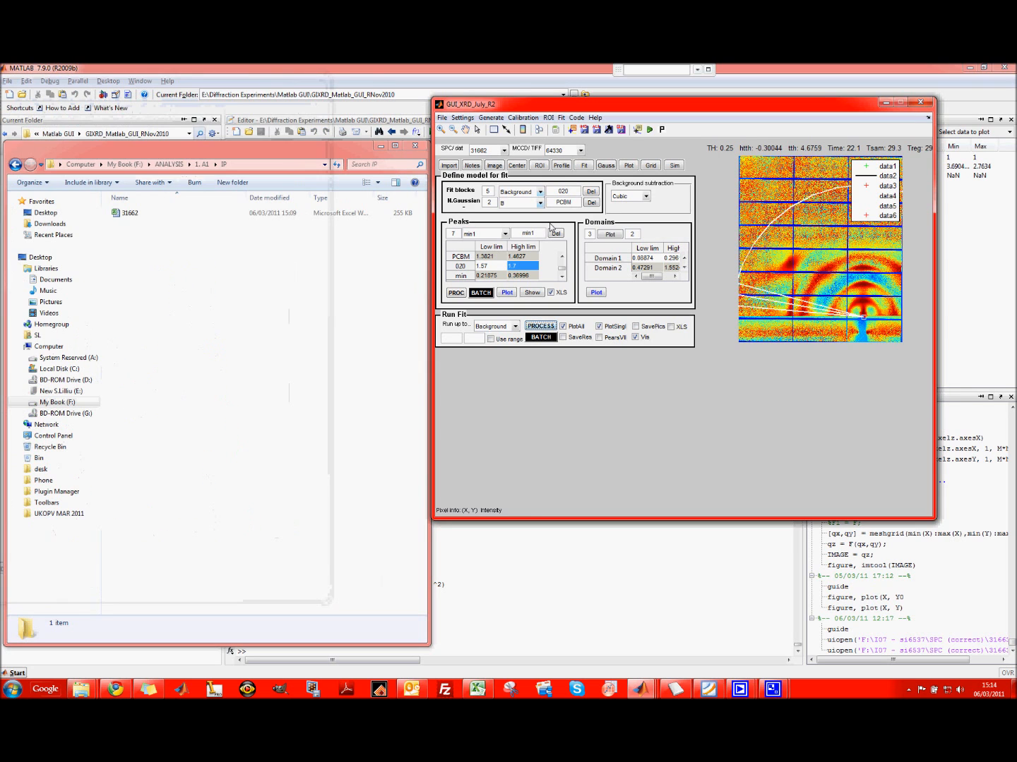
# Step: Try to reduce the number of fit blocks to 3
pyautogui.click(516, 192)
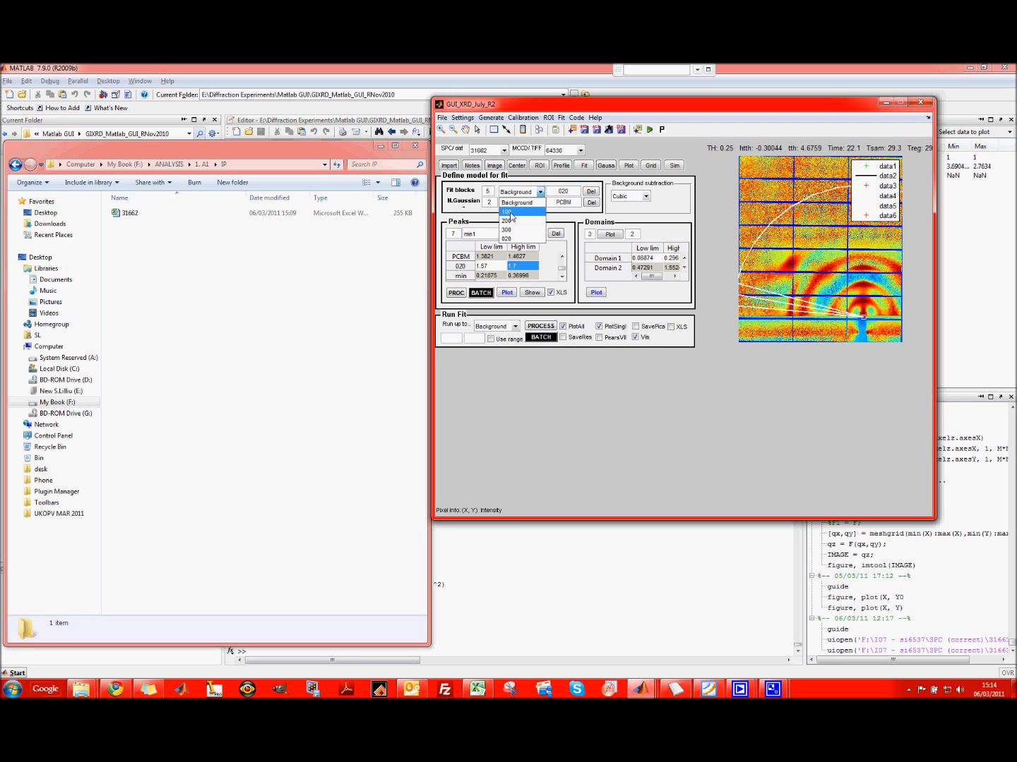
pyautogui.click(512, 221)
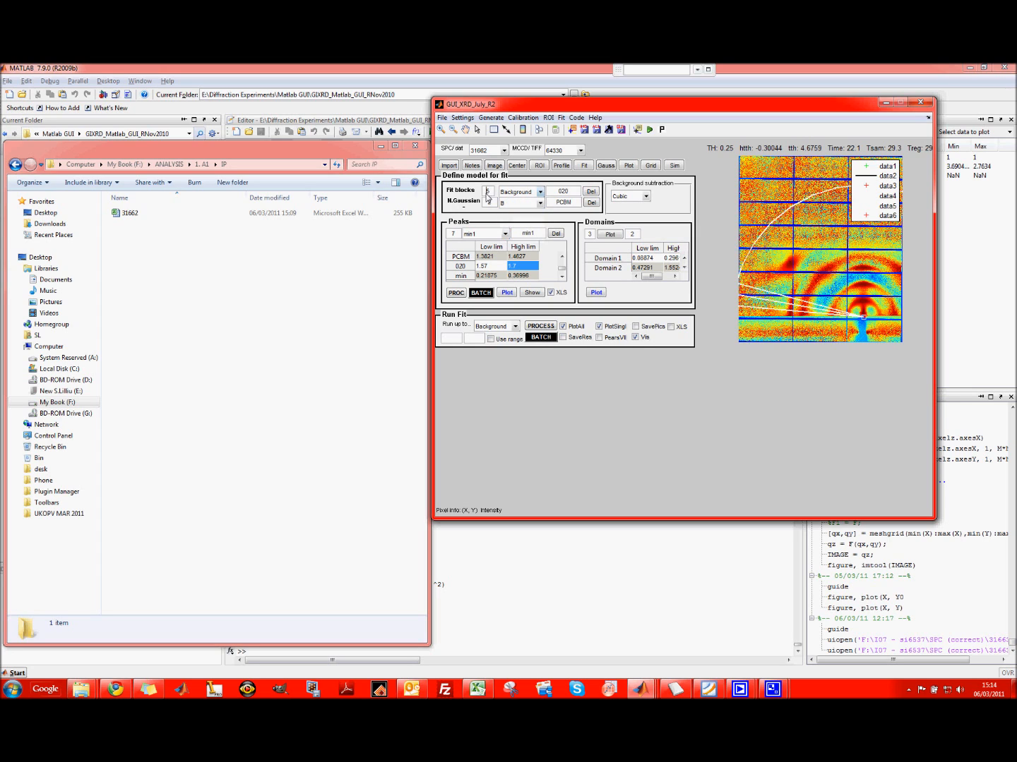
pyautogui.write('3')
pyautogui.press('Return')
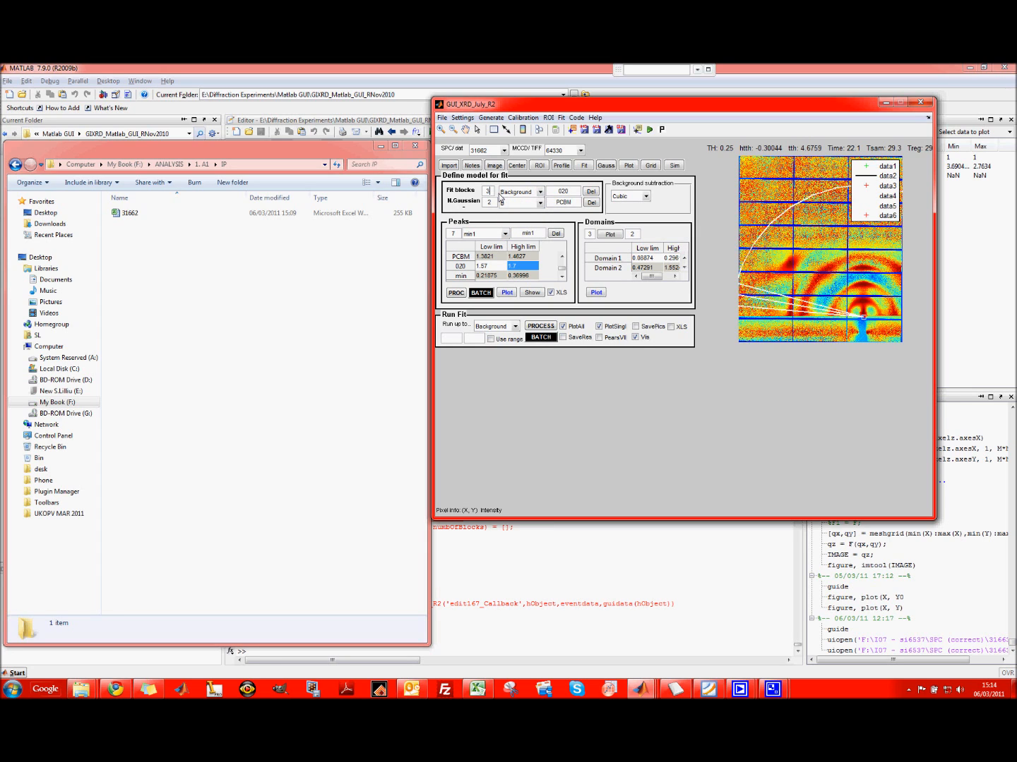
pyautogui.click(511, 196)
pyautogui.click(512, 195)
pyautogui.moveTo(492, 191); pyautogui.dragTo(472, 193)
# Step: Delete the 020 and 300 fit blocks from the fit model
pyautogui.click(510, 195)
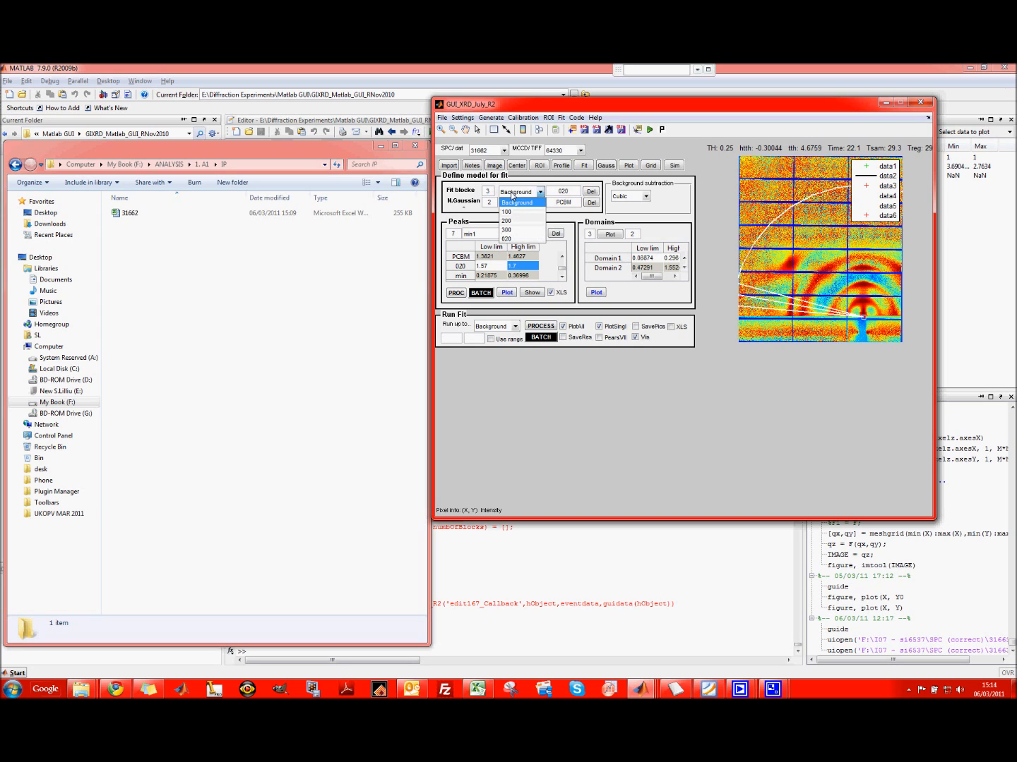
pyautogui.click(519, 240)
pyautogui.click(591, 191)
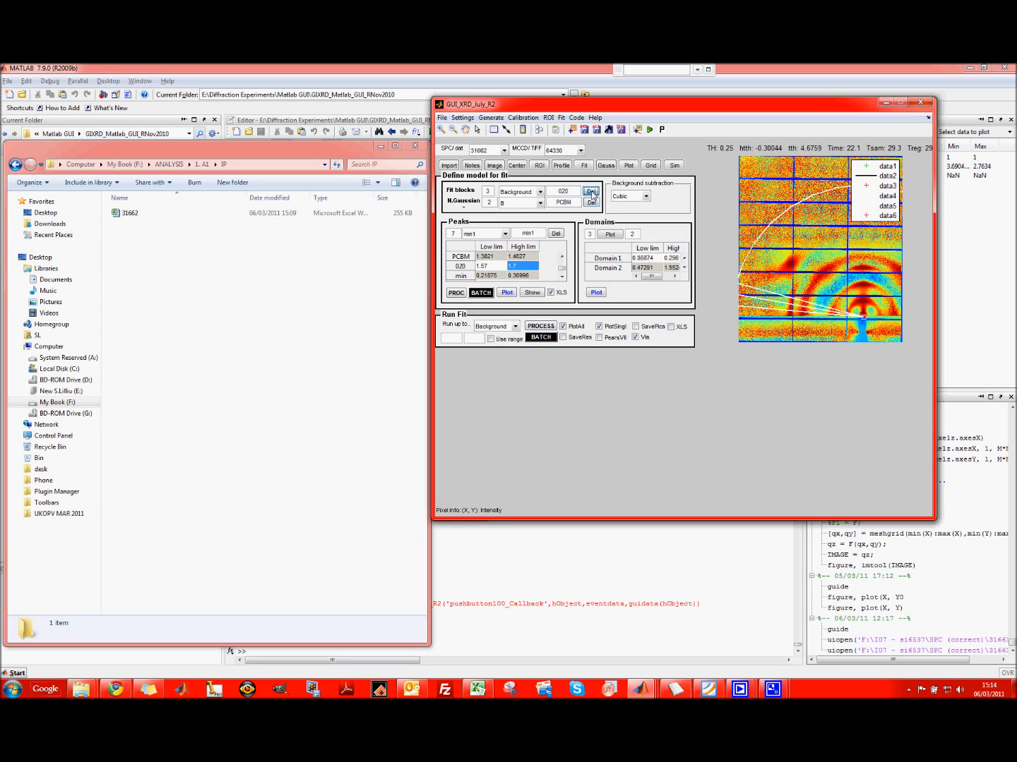
pyautogui.click(538, 192)
pyautogui.click(531, 230)
pyautogui.click(591, 191)
# Step: Rename the 200 fit block and its Gaussians as 020
pyautogui.click(533, 193)
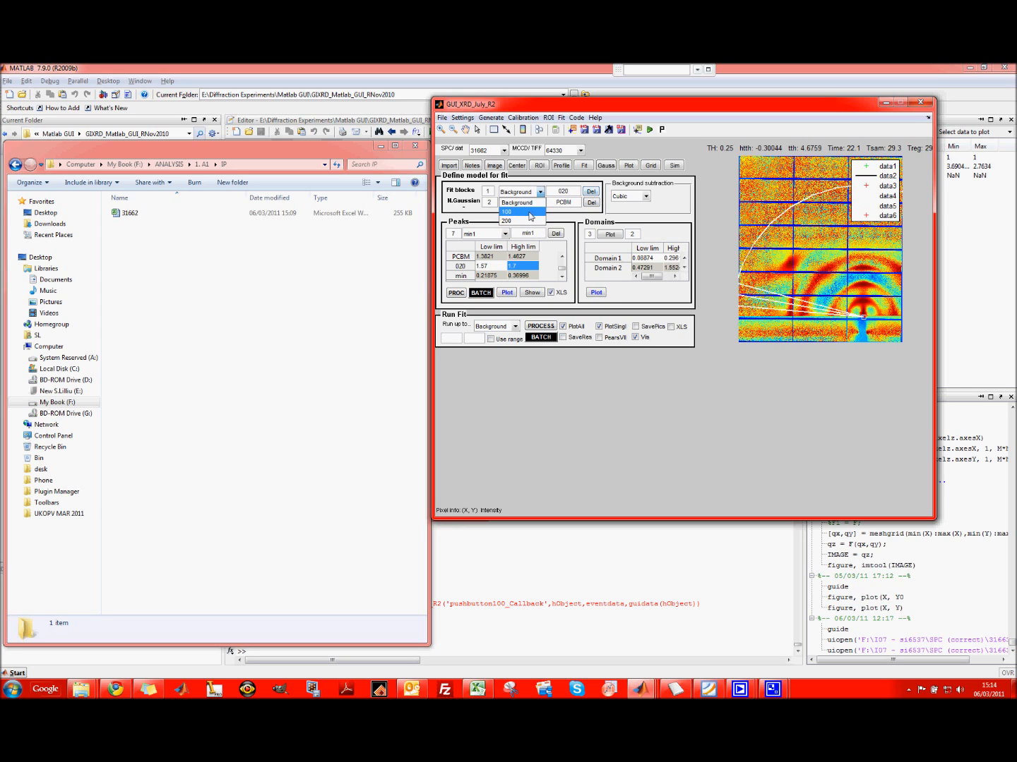
pyautogui.click(527, 220)
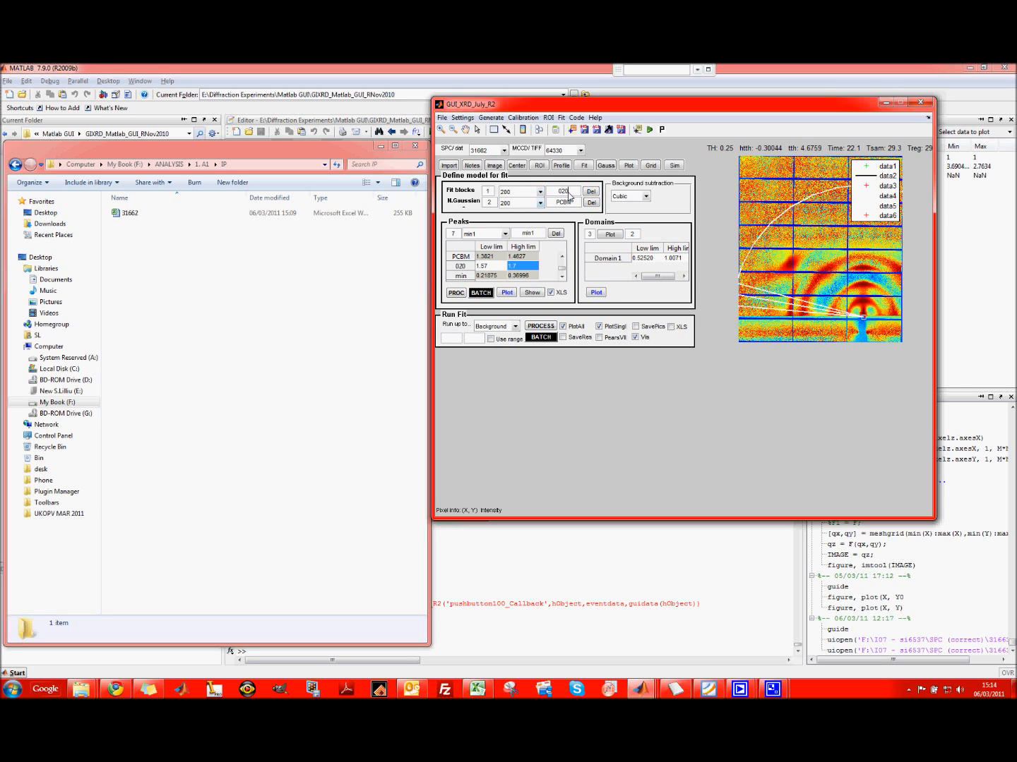
pyautogui.click(526, 202)
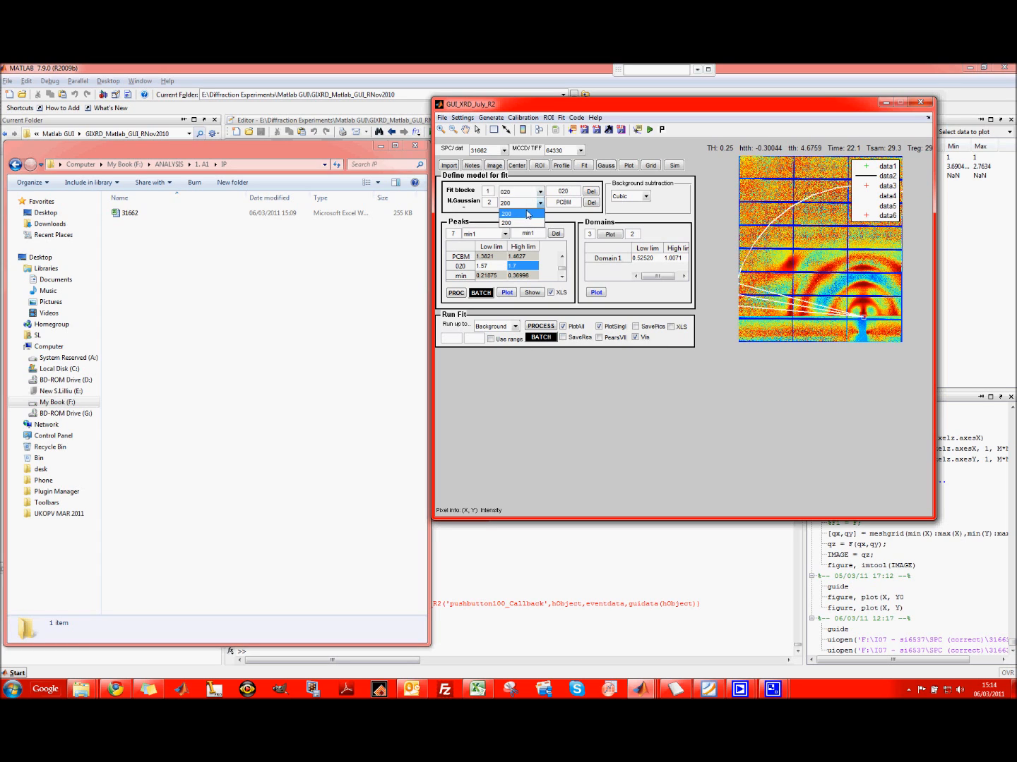
pyautogui.click(525, 212)
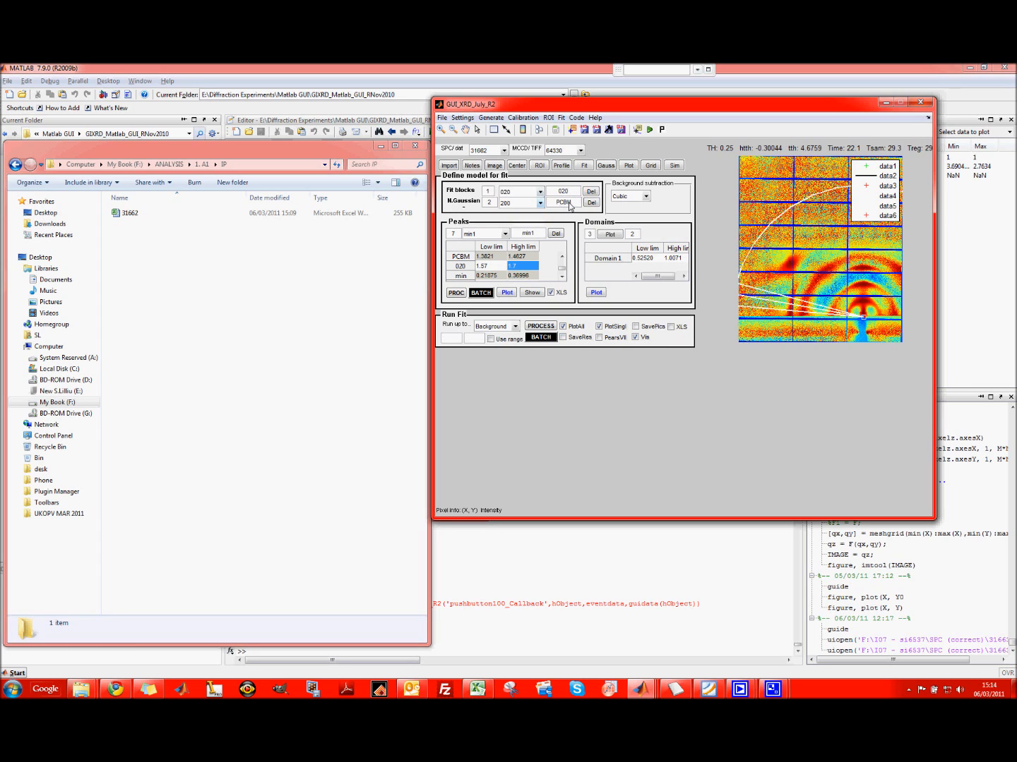
pyautogui.click(523, 204)
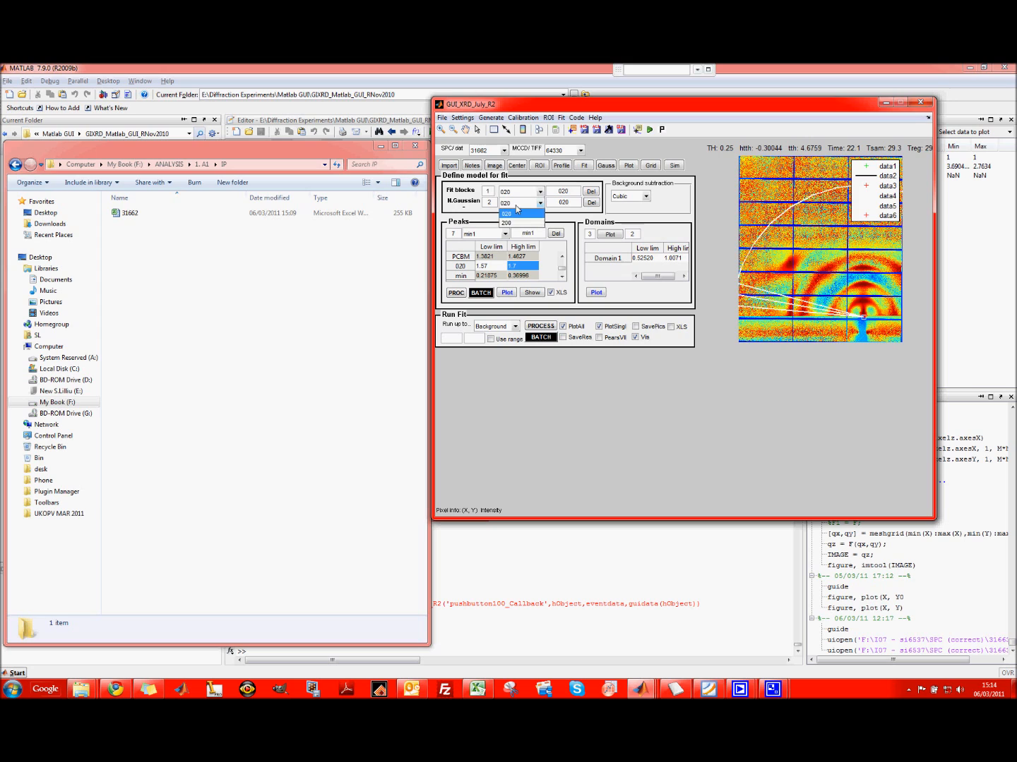
pyautogui.click(529, 221)
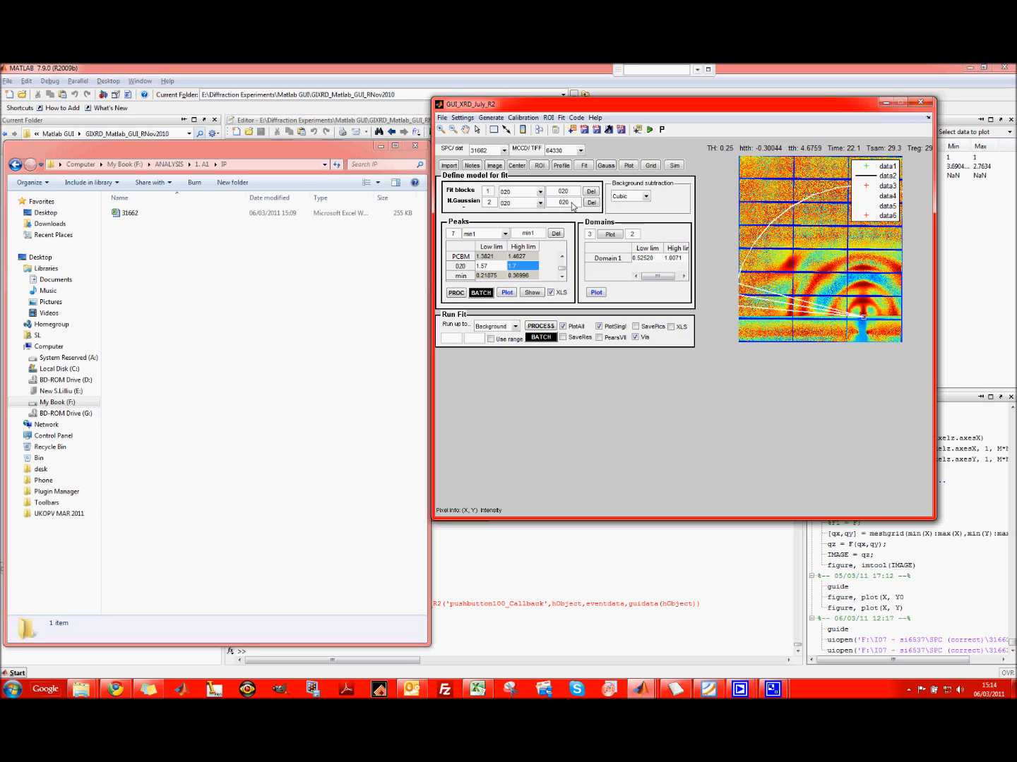
# Step: Select the 100 fit block and try to process the fit up to 100
pyautogui.click(517, 192)
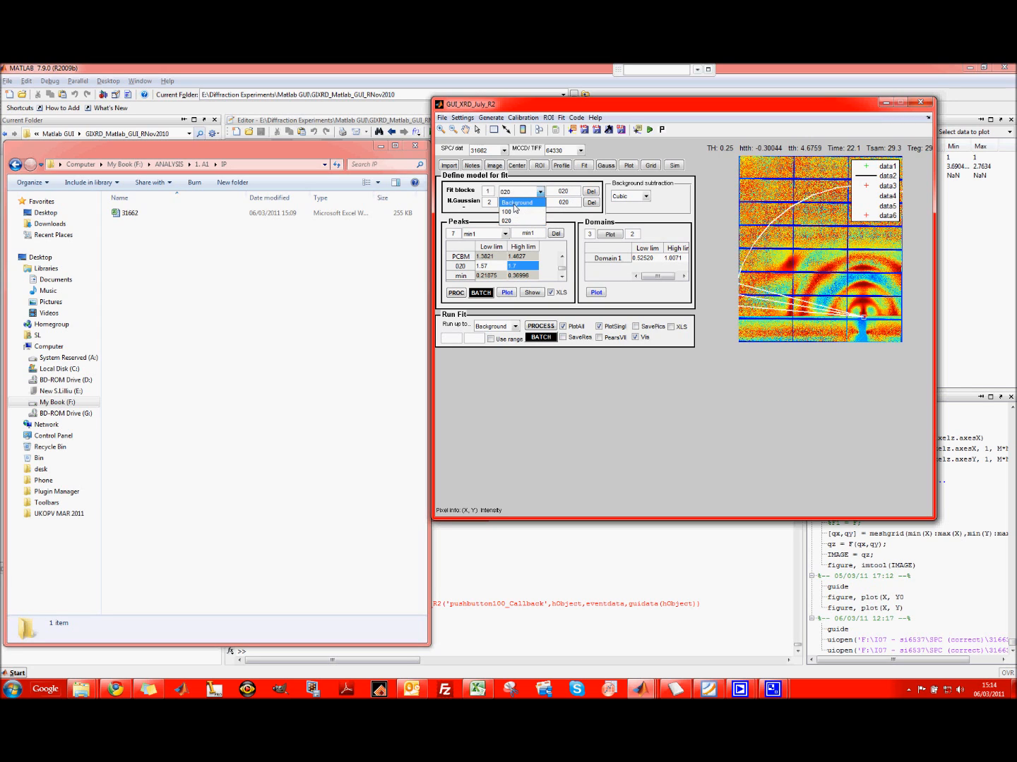
pyautogui.click(514, 211)
pyautogui.click(514, 192)
pyautogui.click(512, 212)
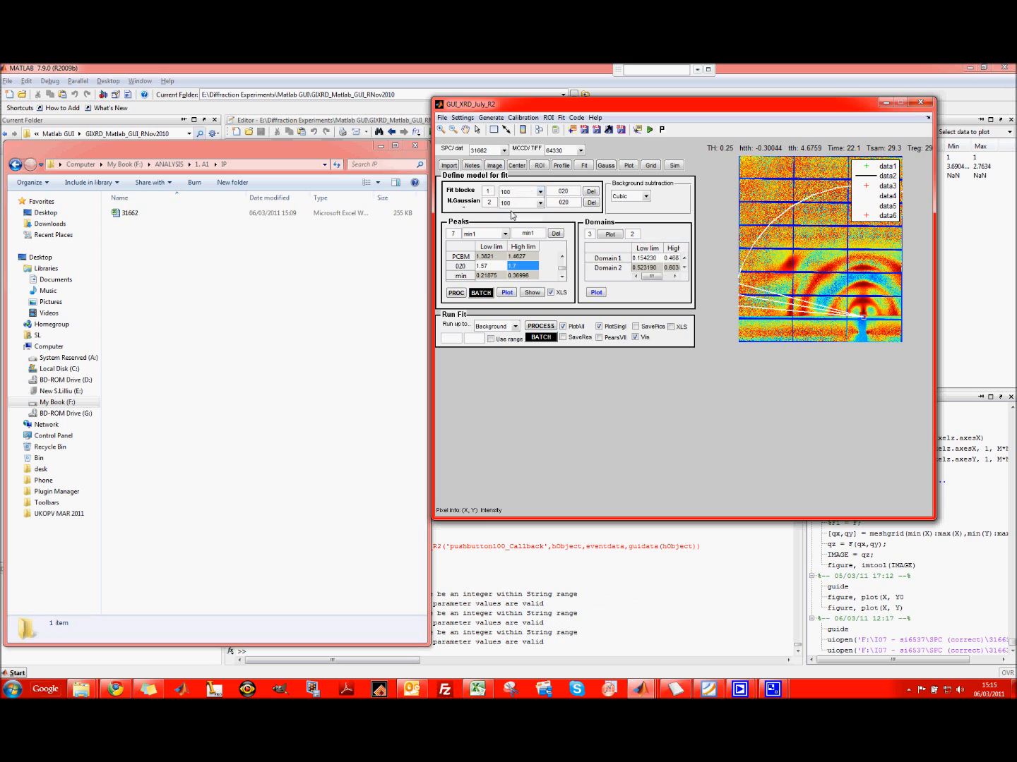
pyautogui.click(507, 327)
pyautogui.click(507, 345)
pyautogui.click(548, 328)
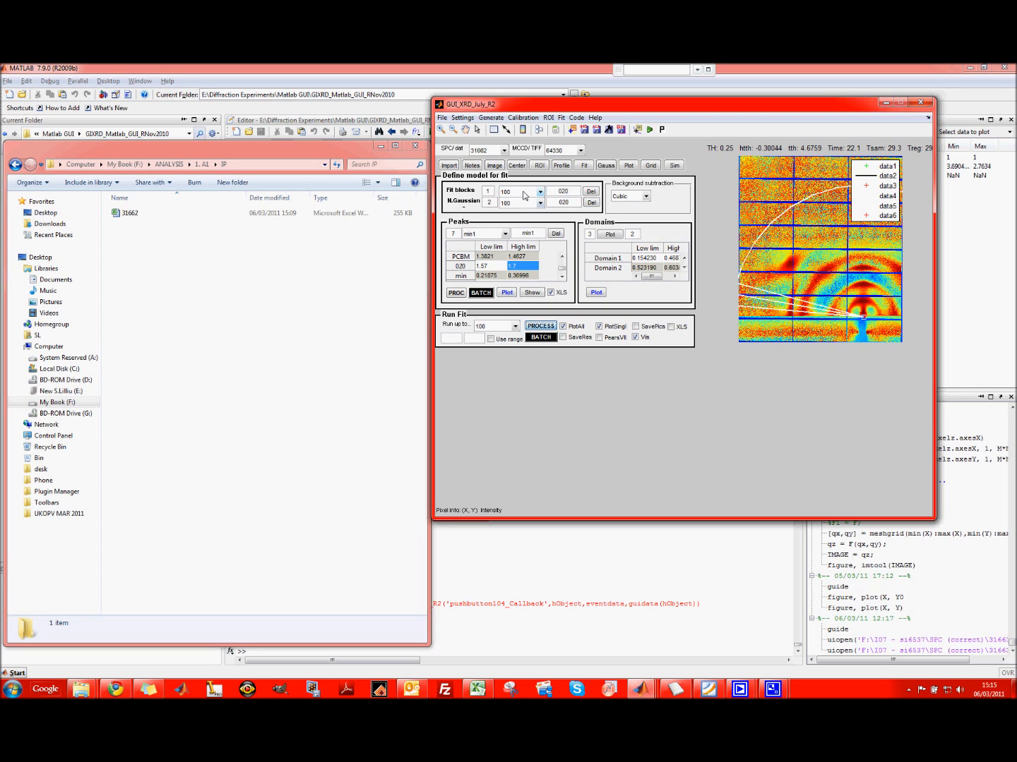
# Step: Plot the 100 block's domains over the Qz line profiles to check their extent
pyautogui.click(611, 235)
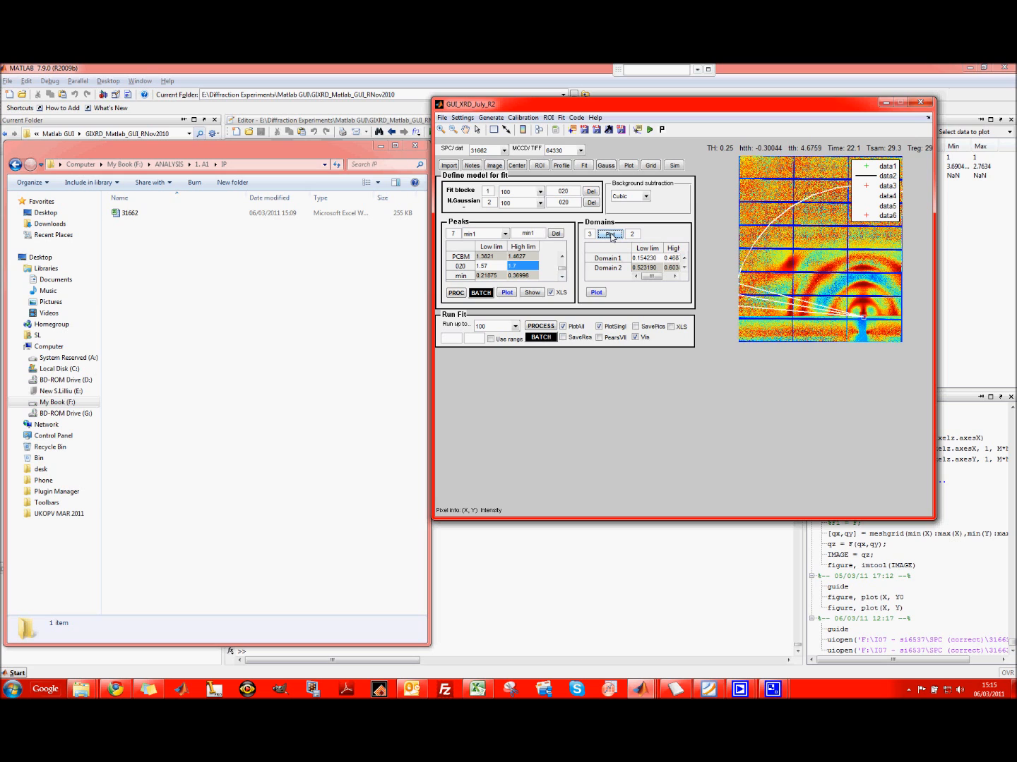
pyautogui.click(603, 234)
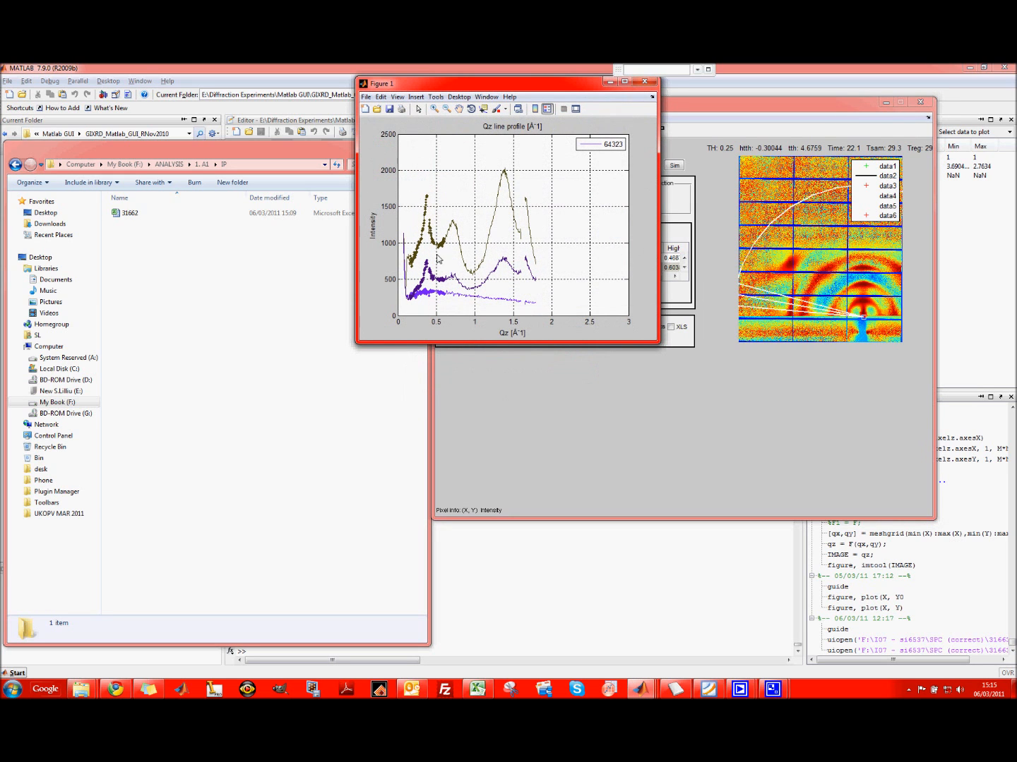
pyautogui.click(644, 81)
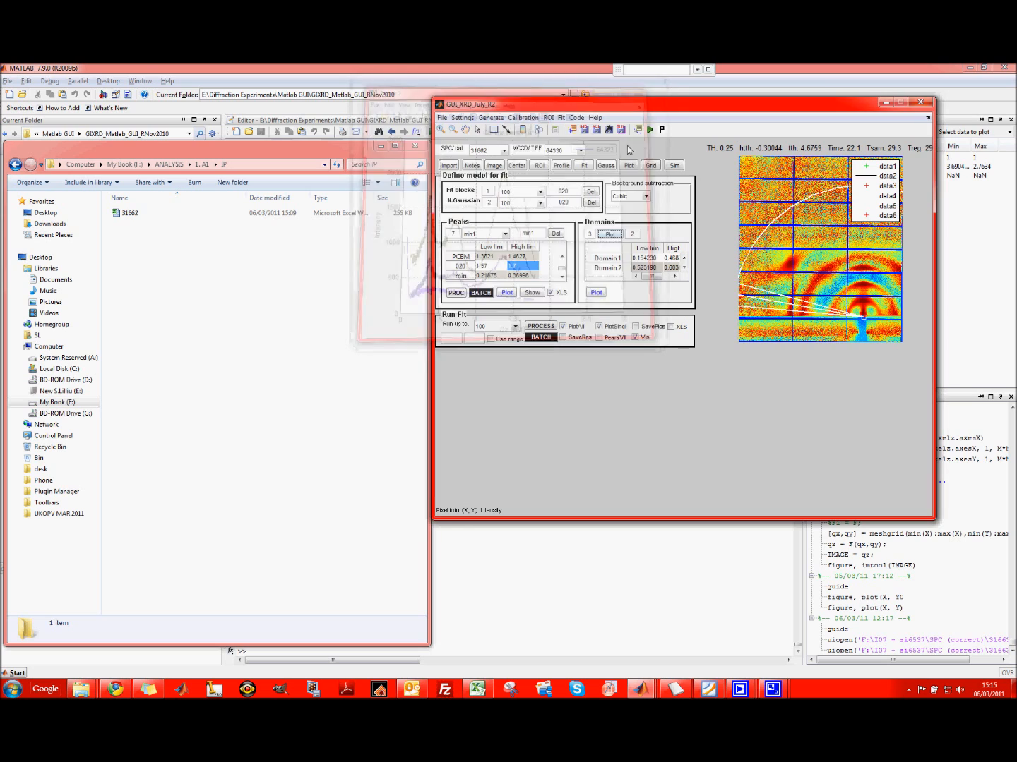
# Step: Show the line profiles for defining domains in a maximized figure, with the legend moved clear of the curves
pyautogui.click(596, 294)
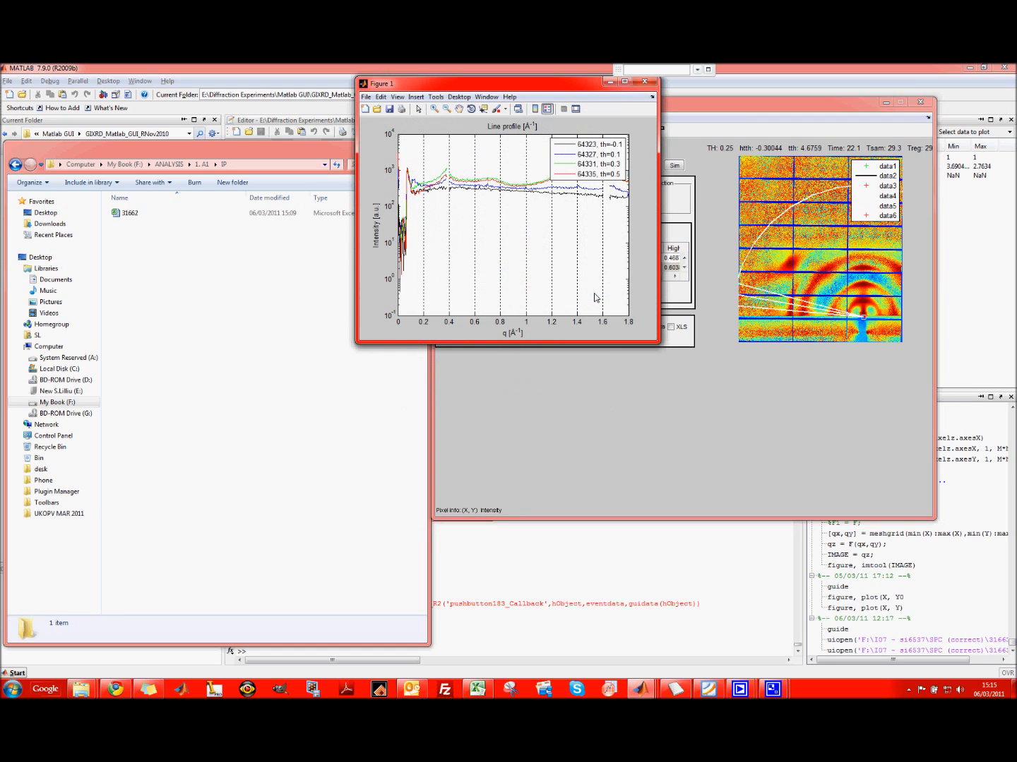
pyautogui.click(644, 82)
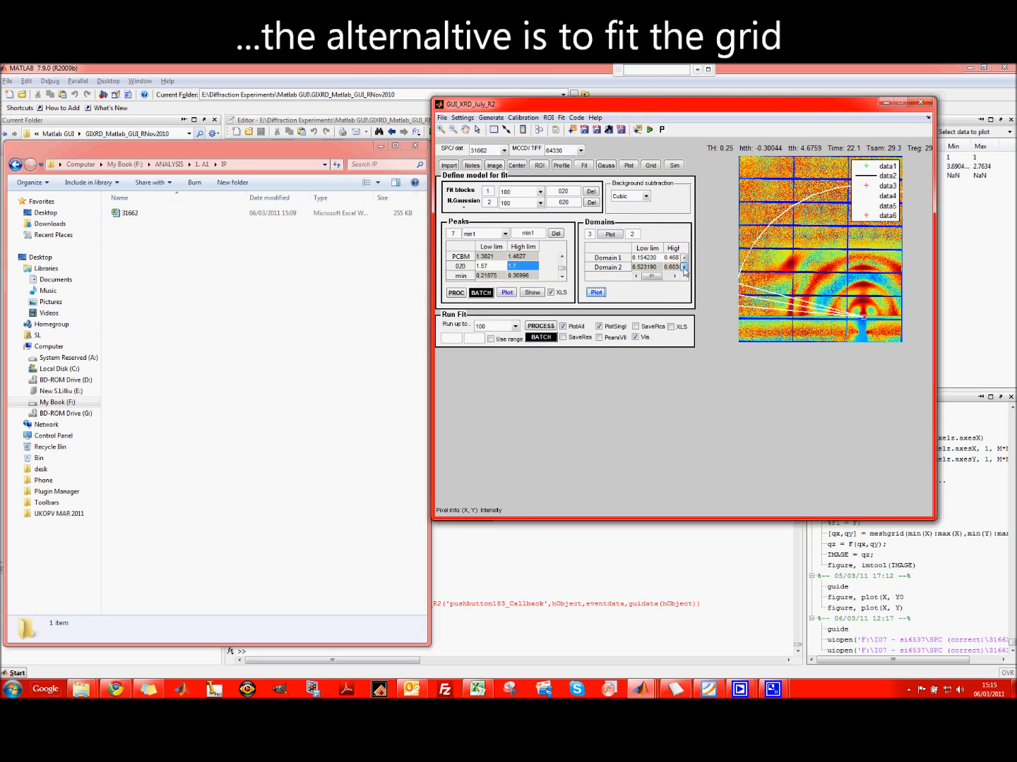
pyautogui.click(587, 235)
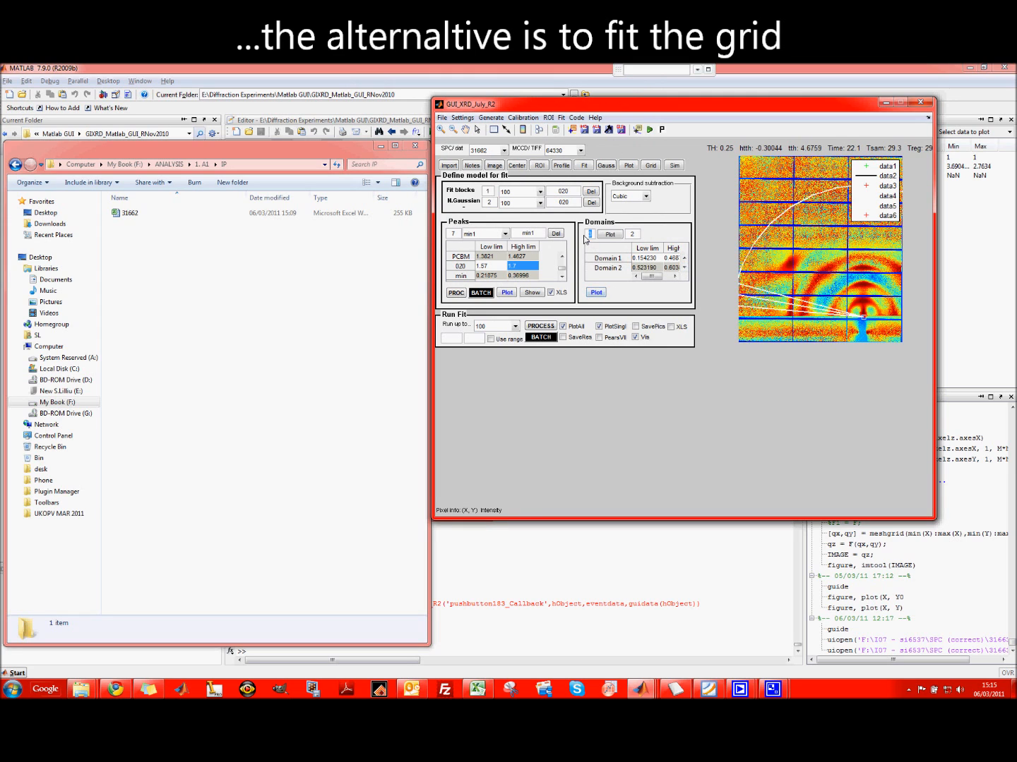
pyautogui.click(593, 294)
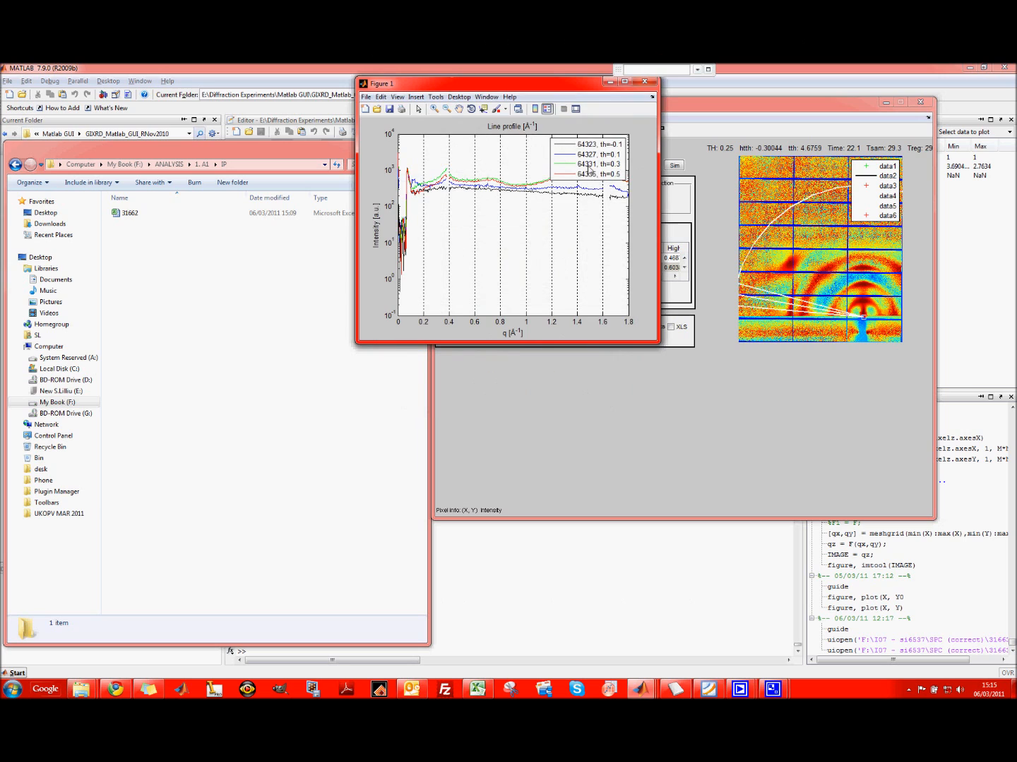
pyautogui.moveTo(601, 161); pyautogui.dragTo(595, 227)
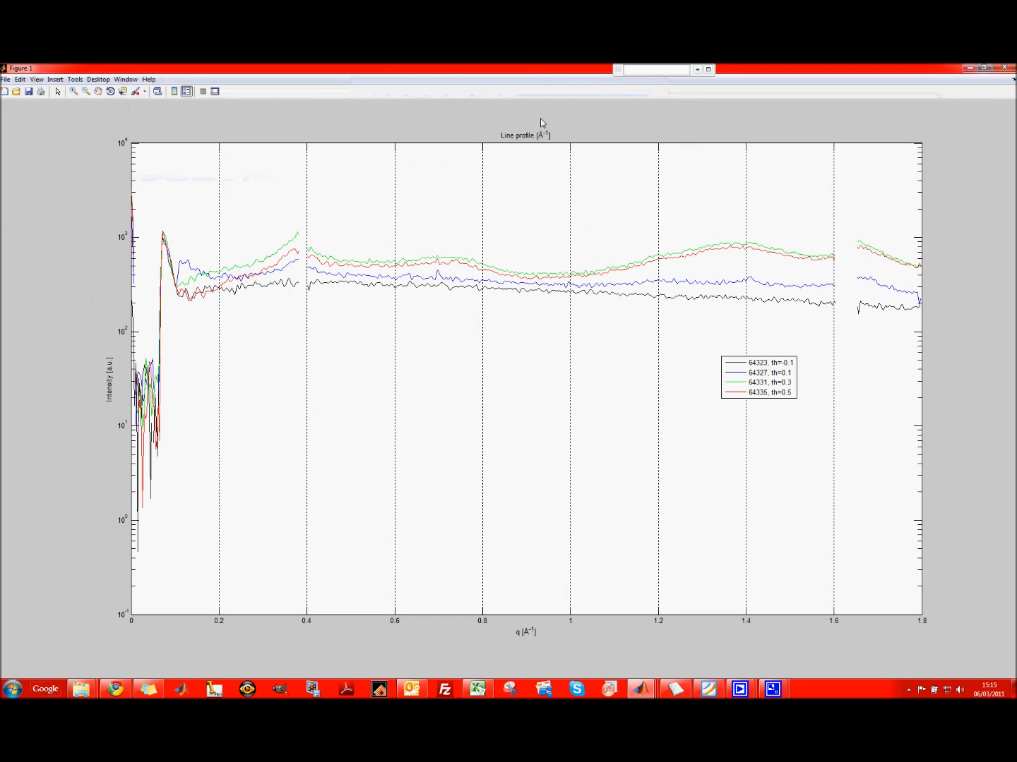
pyautogui.click(624, 81)
# Step: Mark the left and right limits of domain 1 at about q = 0.14 and 0.38 on the line profiles
pyautogui.rightClick(276, 329)
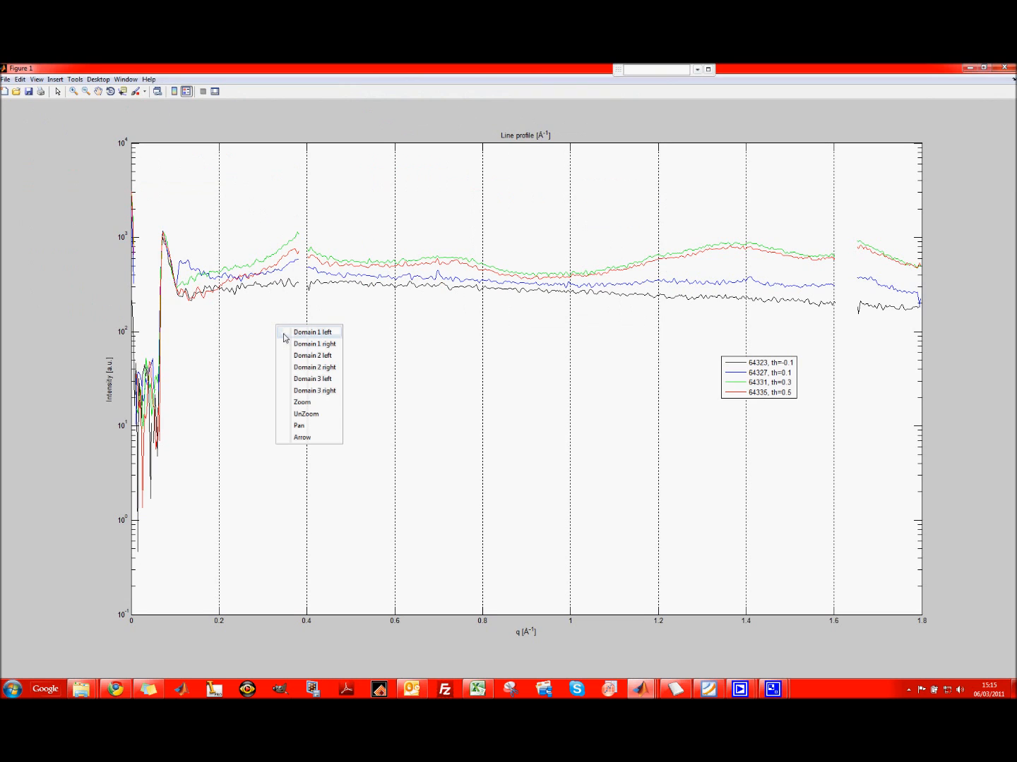
pyautogui.click(286, 332)
pyautogui.click(193, 329)
pyautogui.rightClick(273, 327)
pyautogui.click(286, 345)
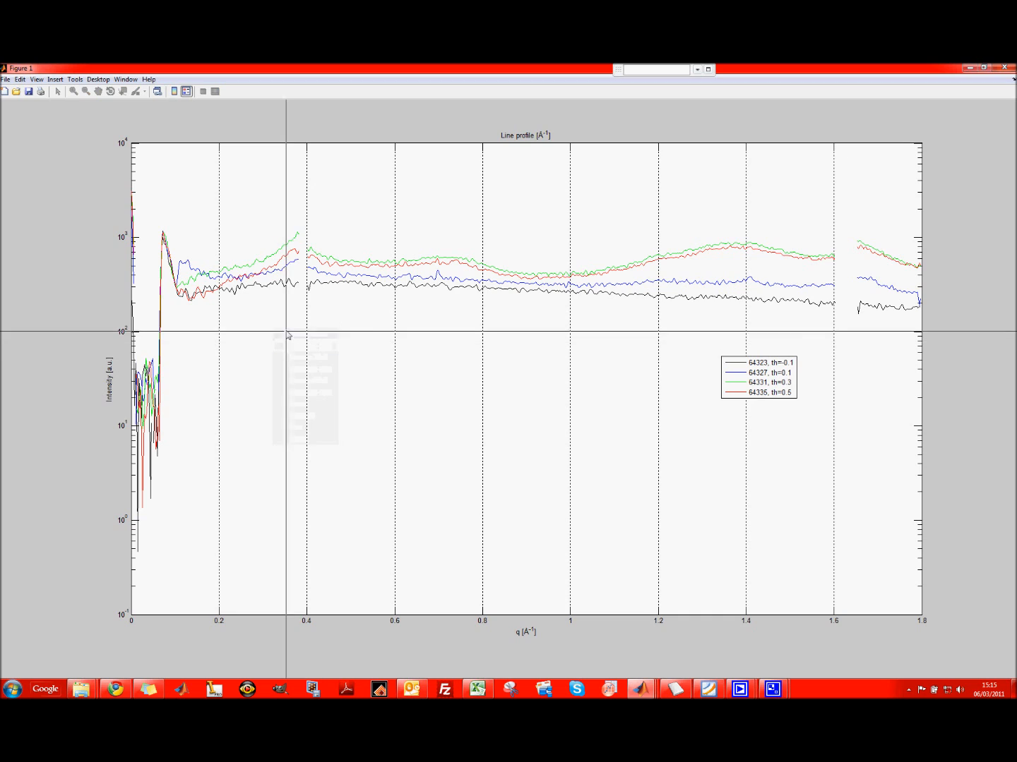
pyautogui.click(297, 331)
# Step: Mark the left and right limits of domain 2 at about q = 0.41 and 0.57, and close the figure
pyautogui.rightClick(355, 326)
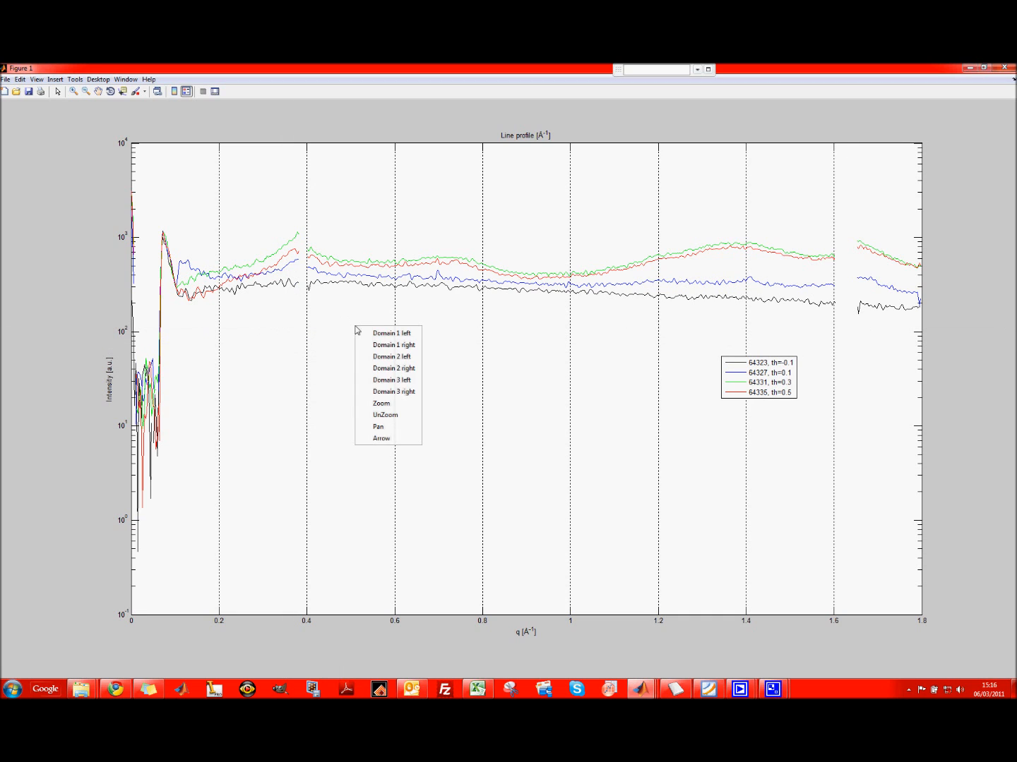
pyautogui.click(369, 352)
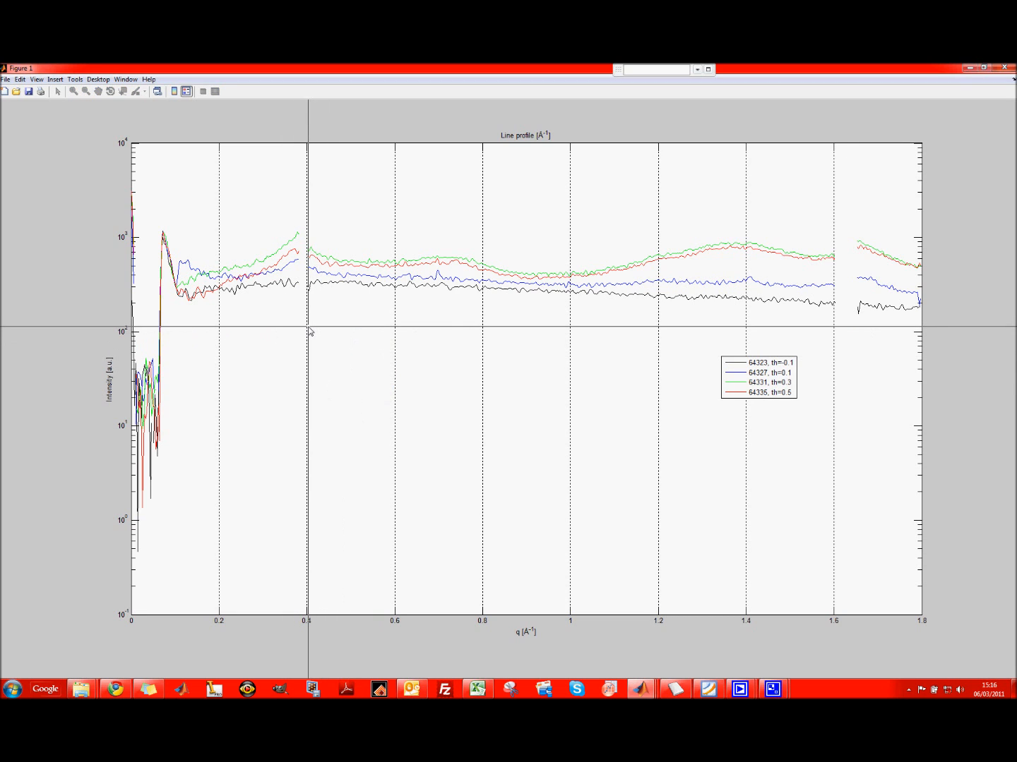
pyautogui.click(309, 329)
pyautogui.rightClick(361, 329)
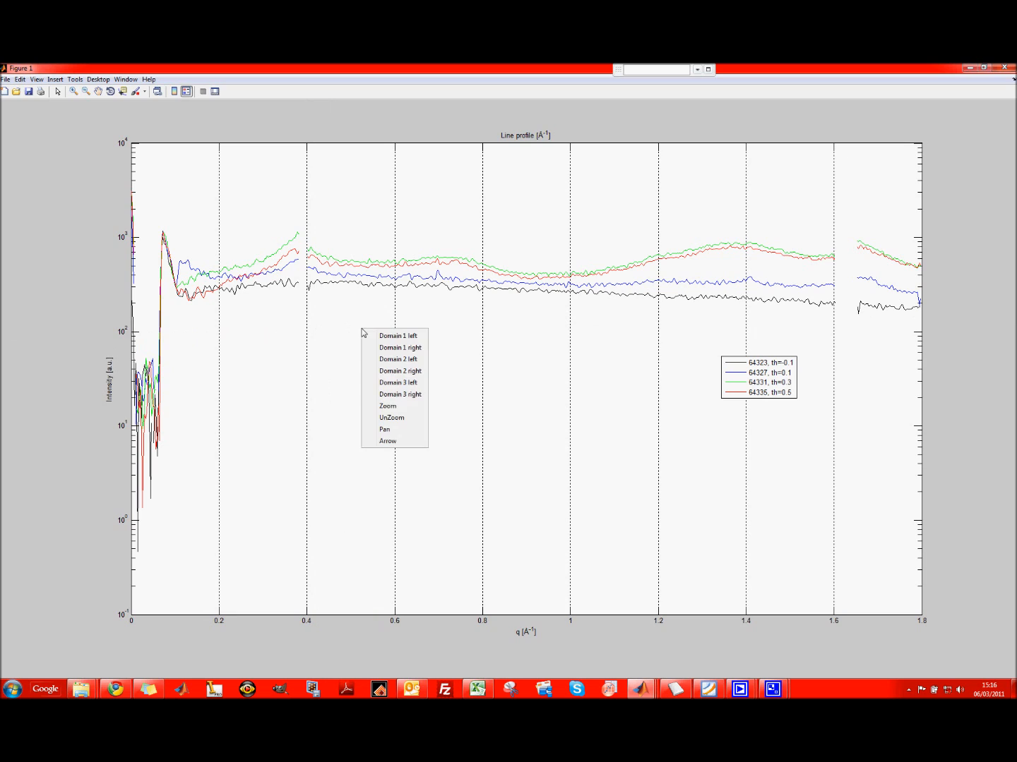
pyautogui.click(387, 370)
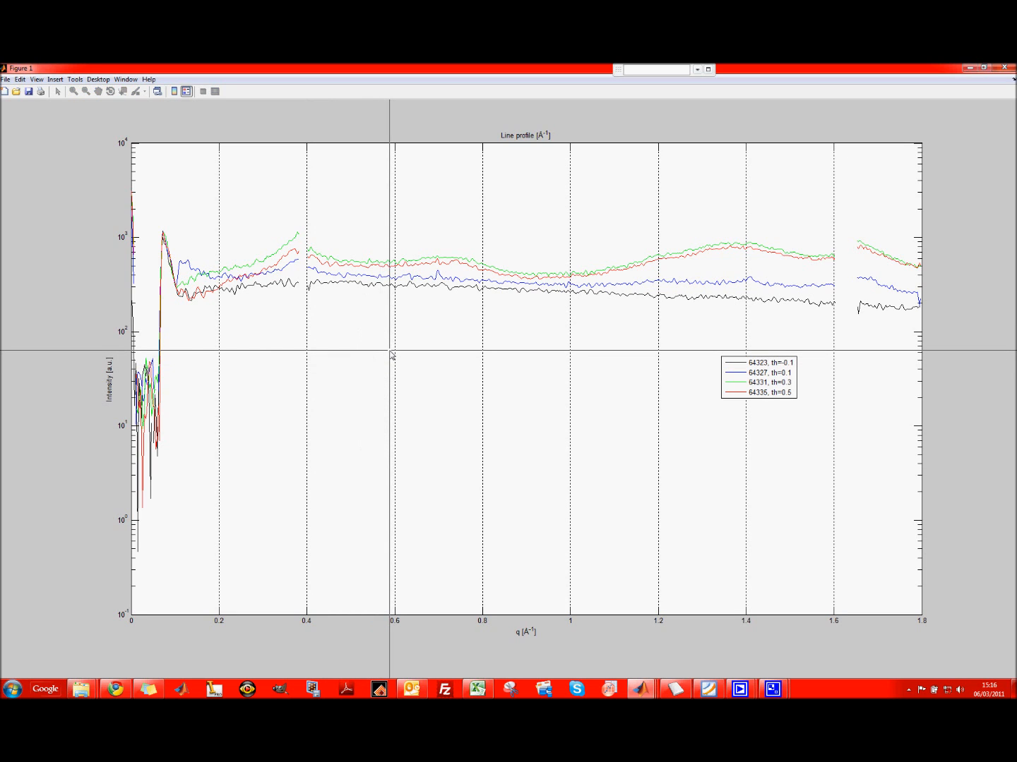
pyautogui.click(380, 352)
pyautogui.rightClick(540, 326)
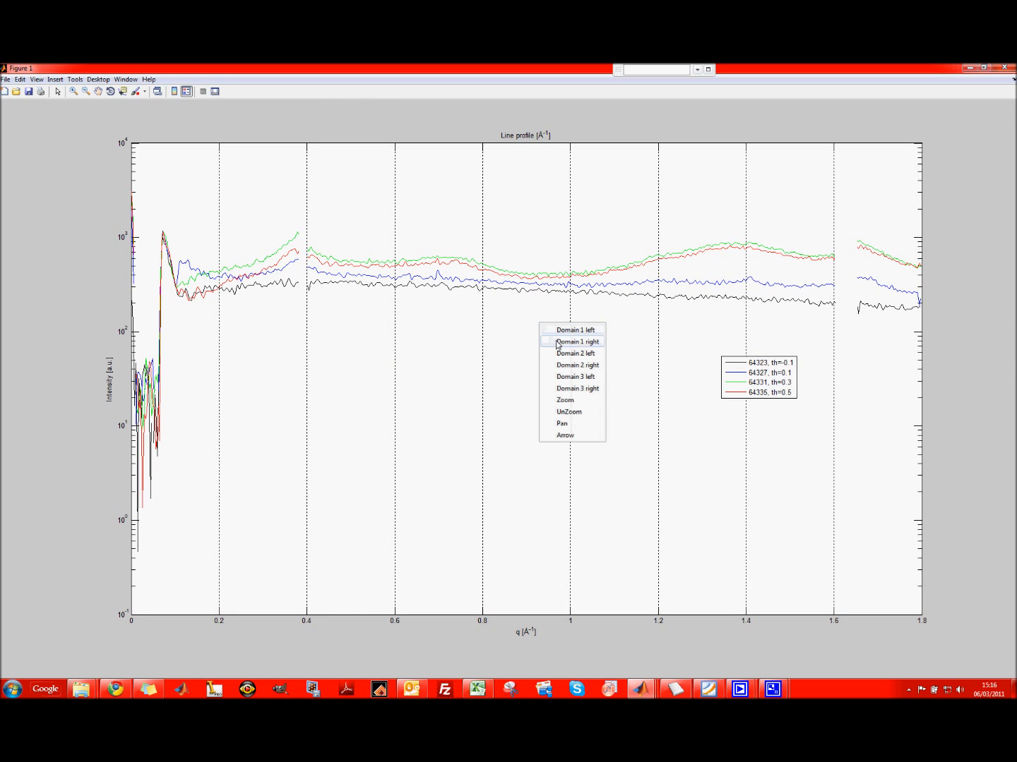
pyautogui.click(561, 336)
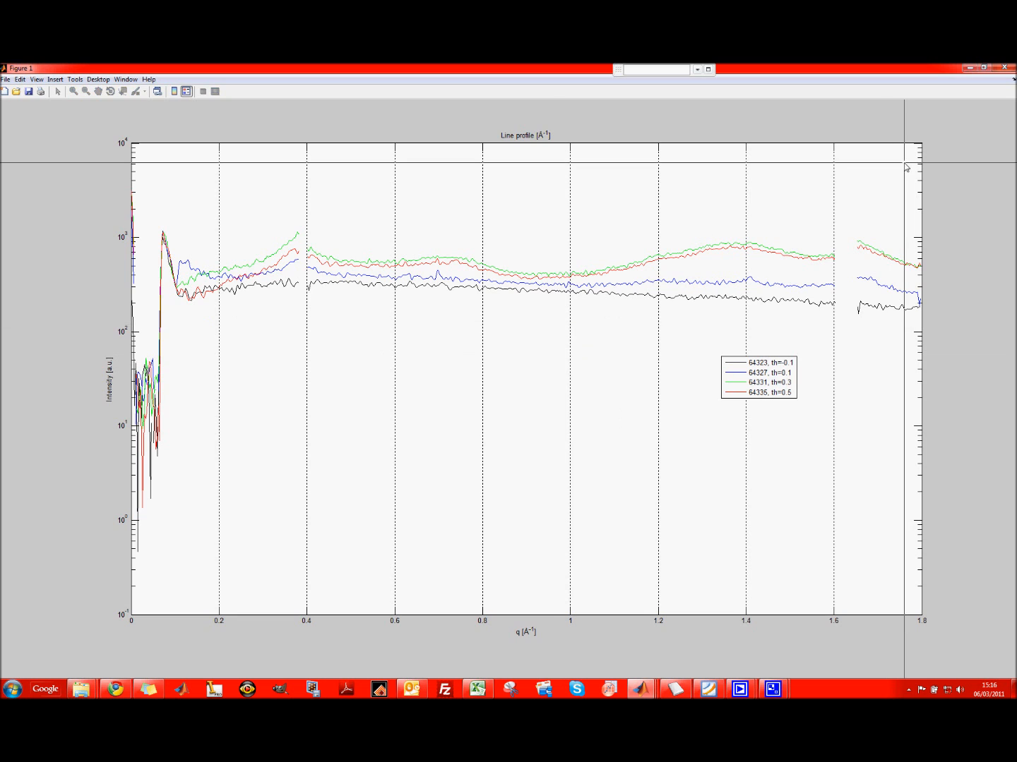
pyautogui.click(1003, 67)
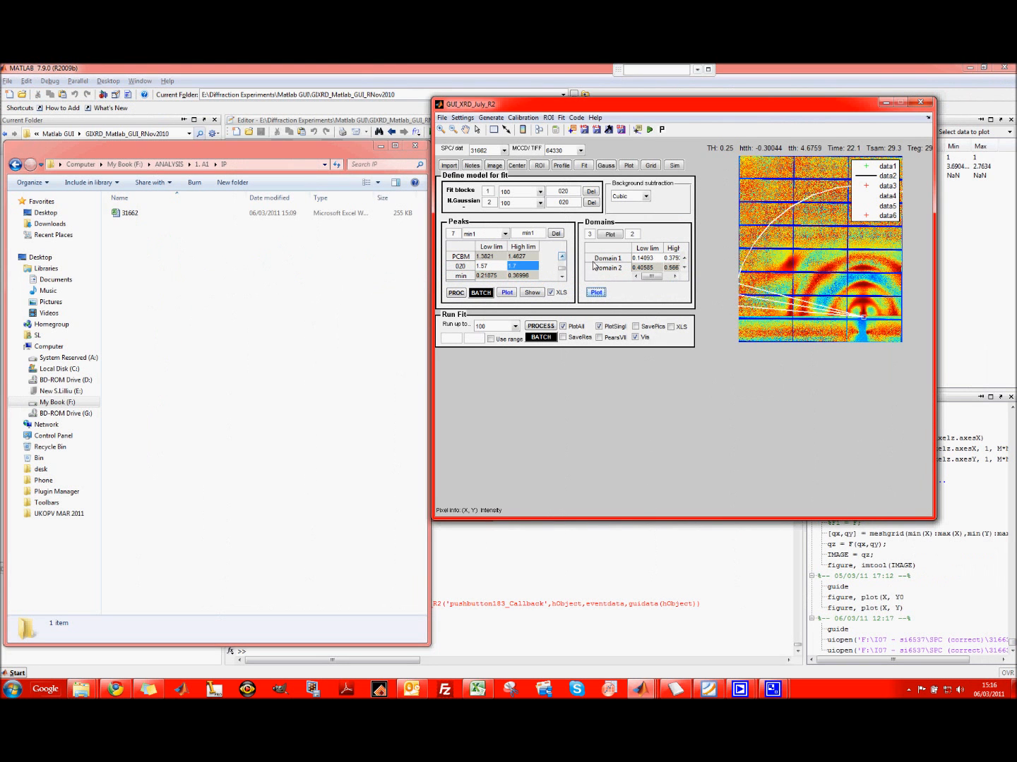
# Step: Set the 100 block's number of domains to 2 and plot the domains over the Qz line profiles
pyautogui.click(654, 258)
pyautogui.click(654, 259)
pyautogui.write('0')
pyautogui.press('Return')
pyautogui.moveTo(593, 233); pyautogui.dragTo(576, 232)
pyautogui.click(610, 234)
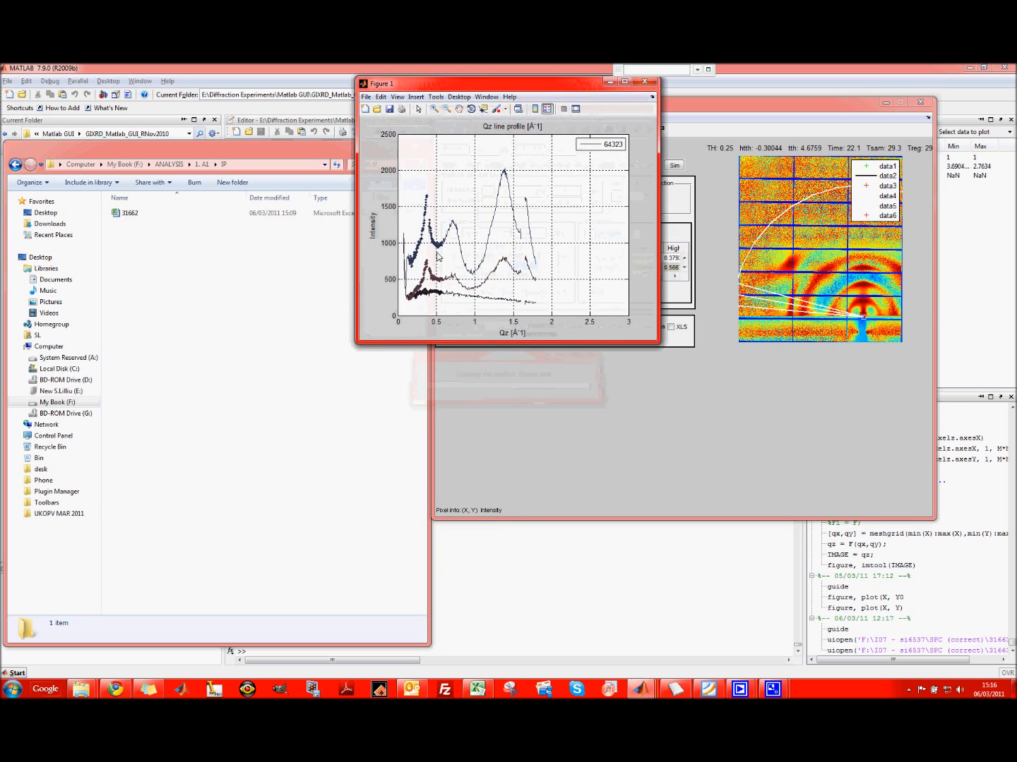
pyautogui.click(644, 82)
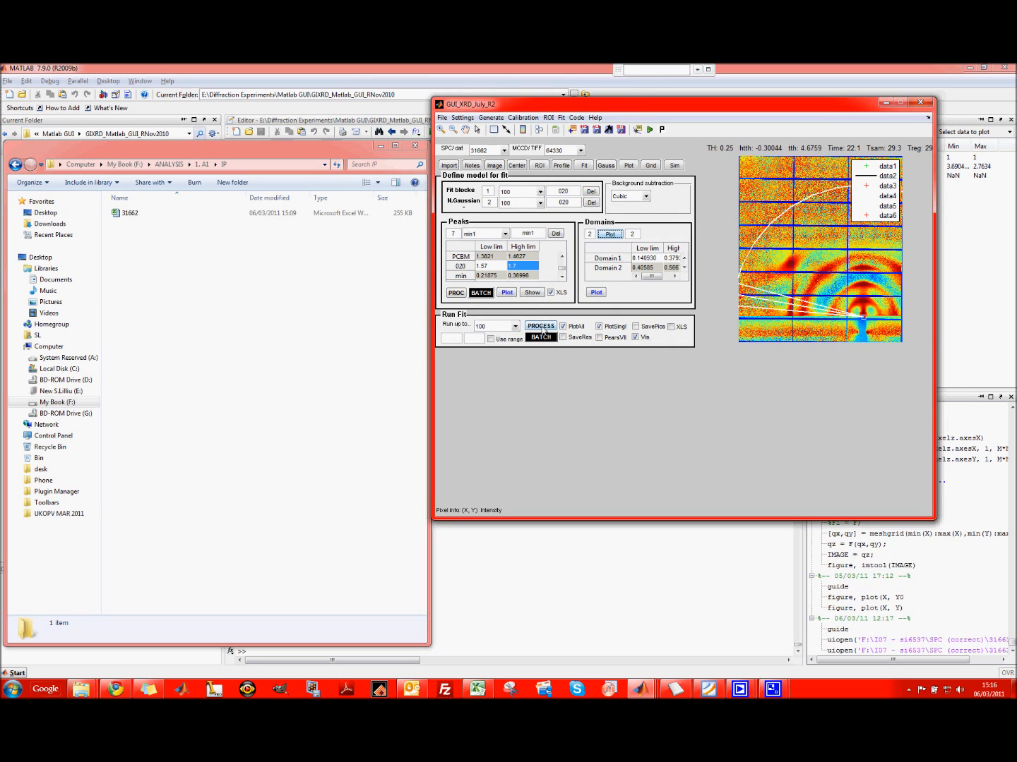
# Step: Process the fit up to block 100 and close the resulting fit figures
pyautogui.click(542, 327)
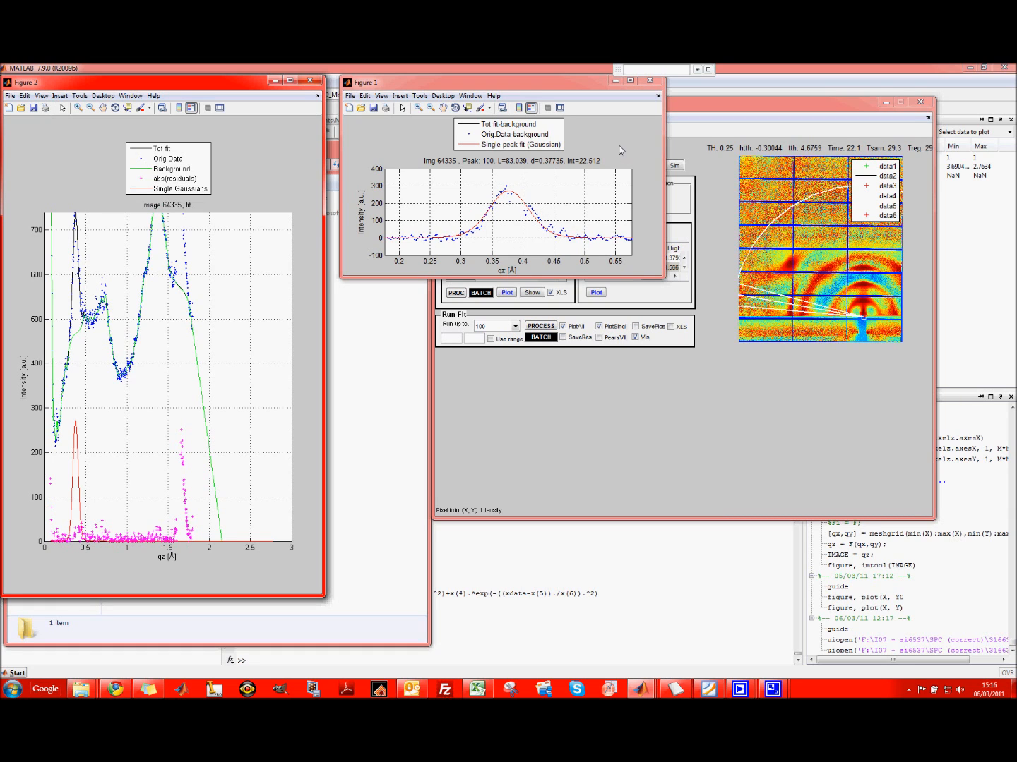
pyautogui.click(649, 80)
pyautogui.click(314, 82)
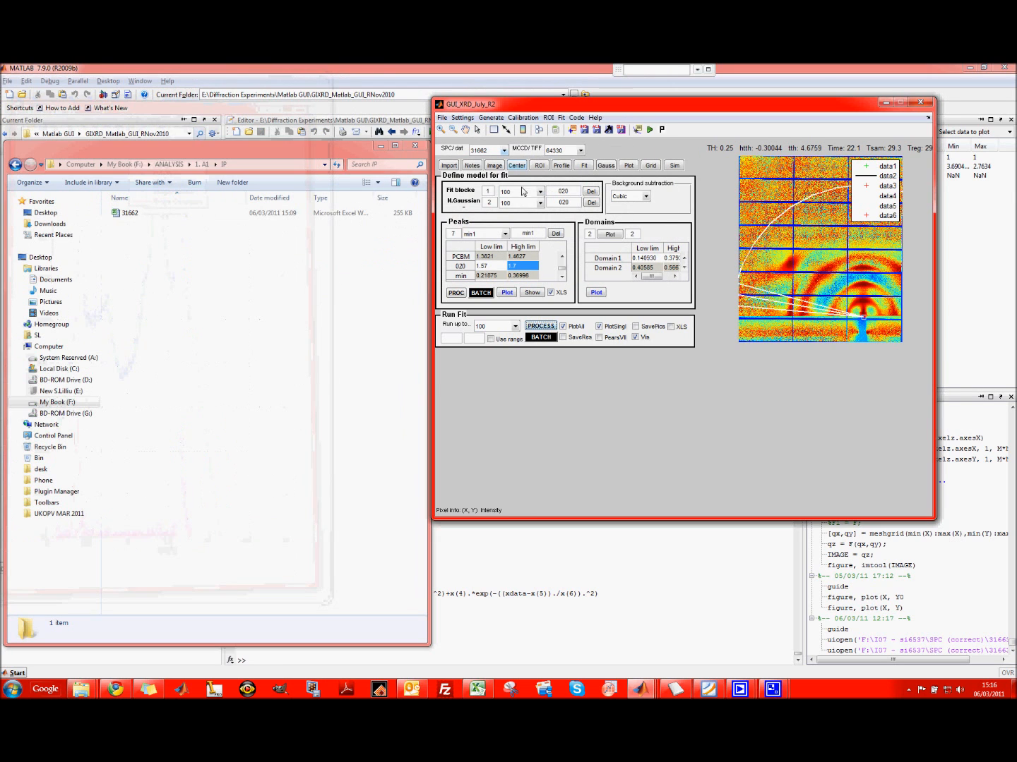
# Step: Select the 020 fit block and look up the 020 peak's place in the peaks table
pyautogui.click(539, 191)
pyautogui.click(519, 221)
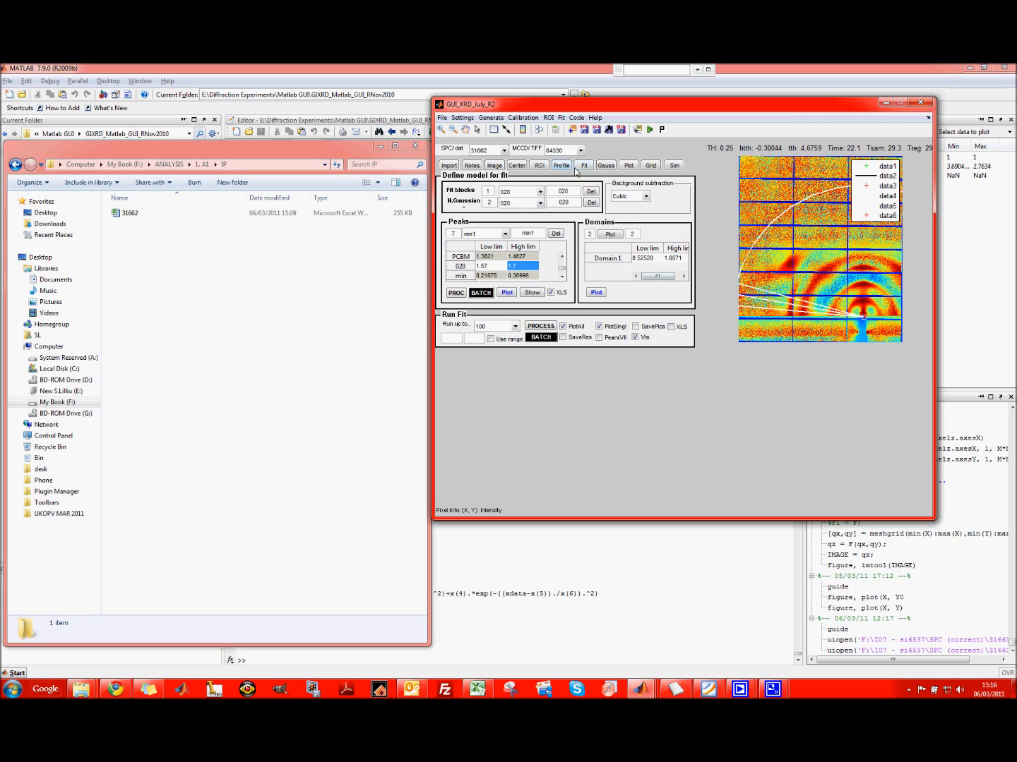
pyautogui.click(562, 276)
pyautogui.click(562, 277)
pyautogui.click(562, 278)
pyautogui.click(562, 278)
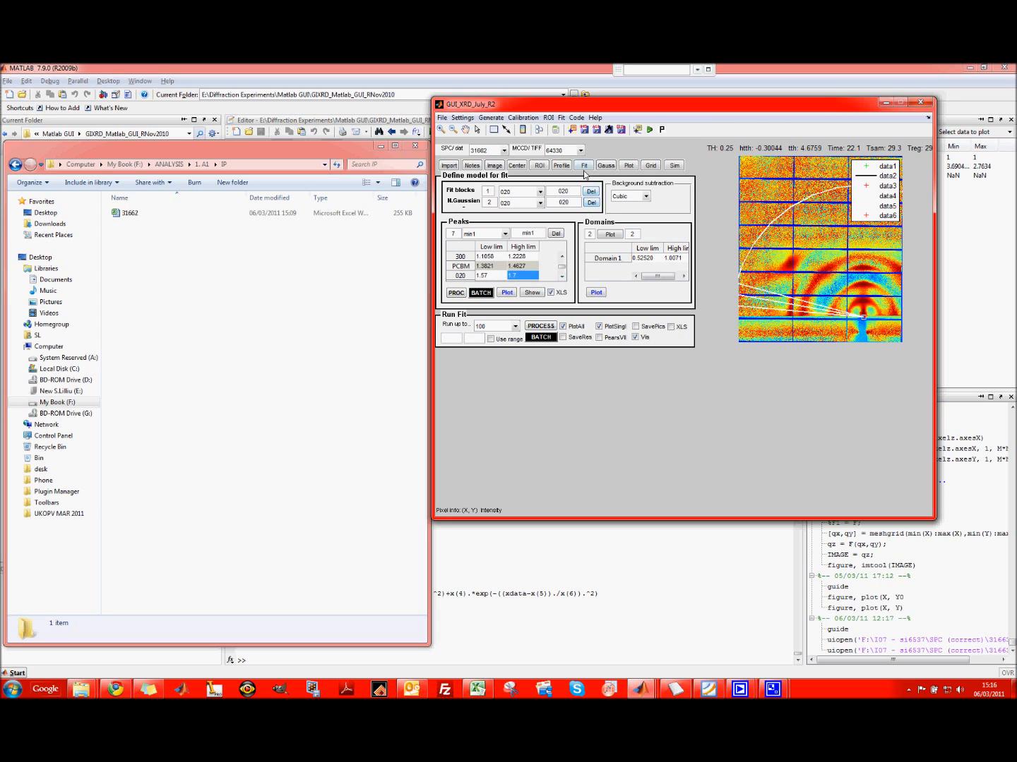
pyautogui.click(507, 188)
pyautogui.click(517, 221)
# Step: Change the 020 Gaussian's expressions to peak 5: aCen p(5)/3, aHigh p(5), bLow q(5)*0.99, bCen q(5), bHigh q(5)*1.01
pyautogui.click(605, 165)
pyautogui.moveTo(502, 271)
pyautogui.mouseDown()
pyautogui.moveTo(582, 270)
pyautogui.moveTo(509, 271)
pyautogui.mouseUp()
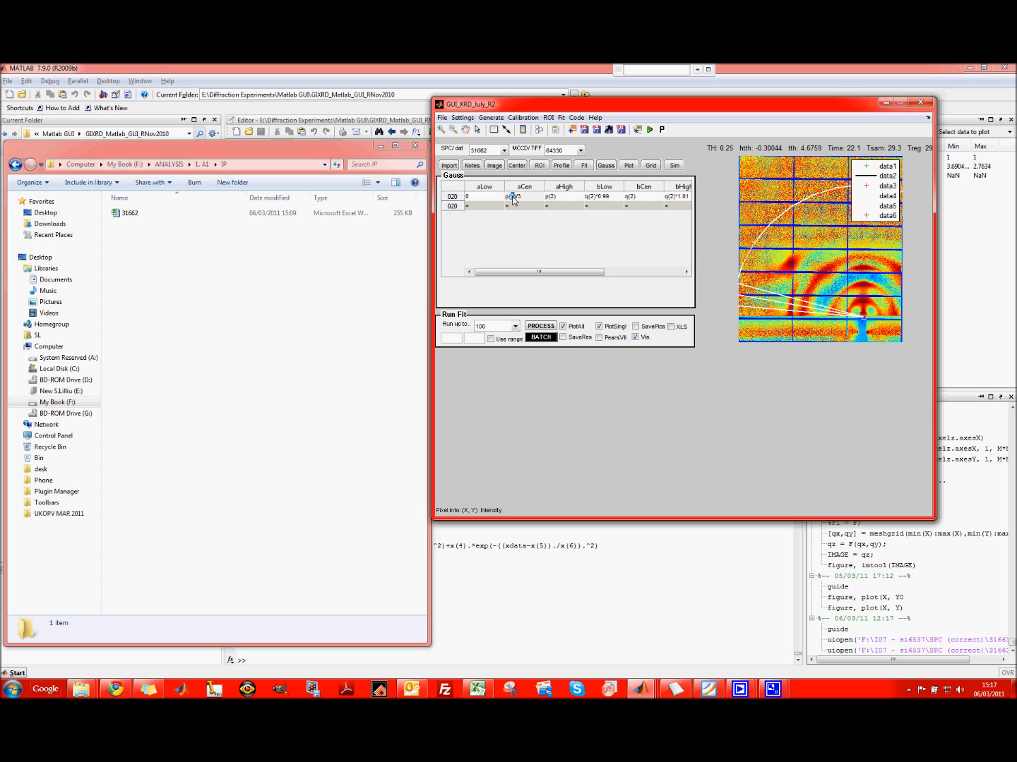
pyautogui.doubleClick(552, 198)
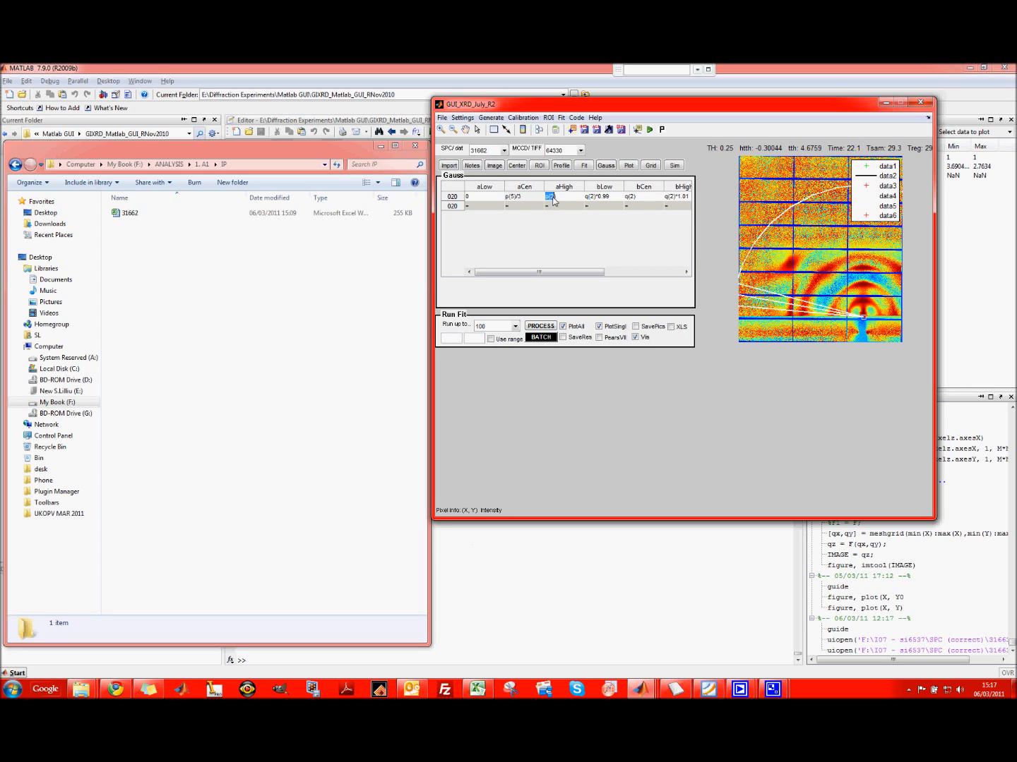
pyautogui.doubleClick(592, 197)
pyautogui.doubleClick(632, 199)
pyautogui.moveTo(600, 273); pyautogui.dragTo(645, 272)
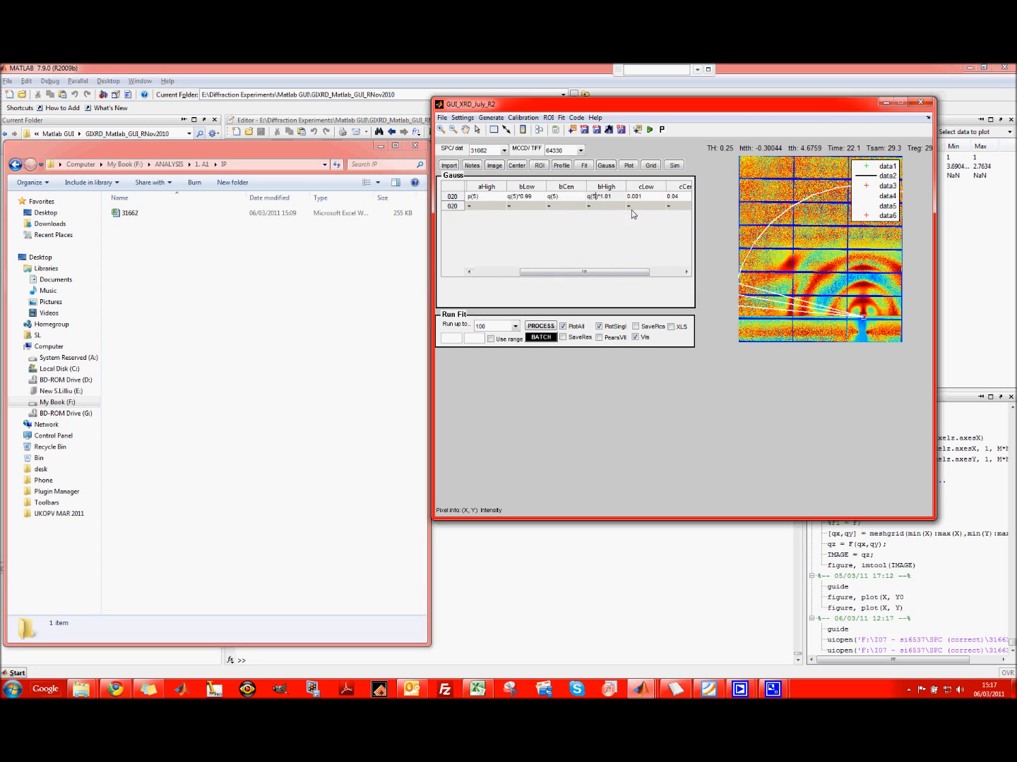
pyautogui.click(585, 166)
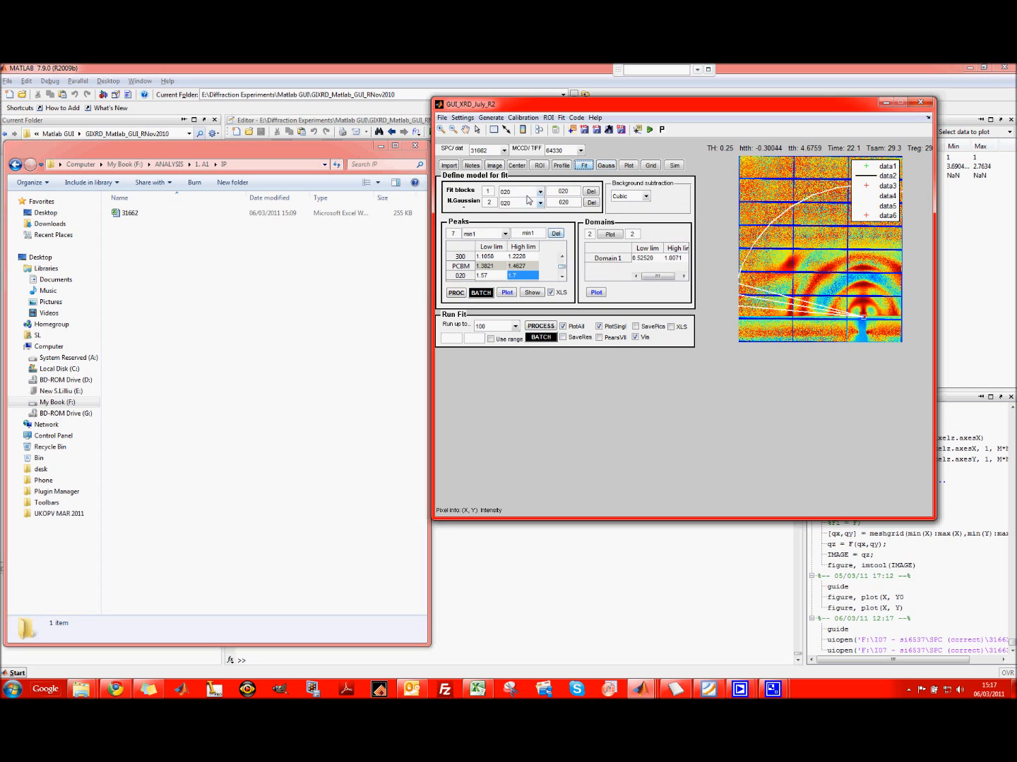
# Step: Set the 020 block's number of domains to 2 and show the line profiles in a maximized figure
pyautogui.click(611, 236)
pyautogui.click(591, 235)
pyautogui.write('2')
pyautogui.press('Return')
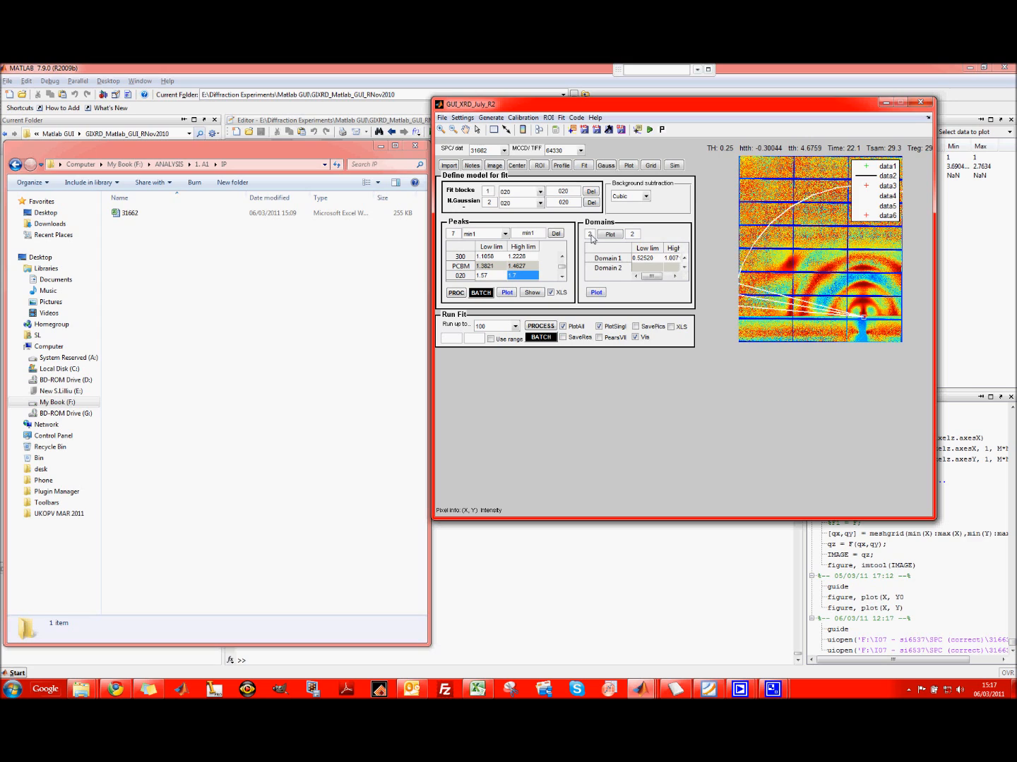
pyautogui.click(597, 293)
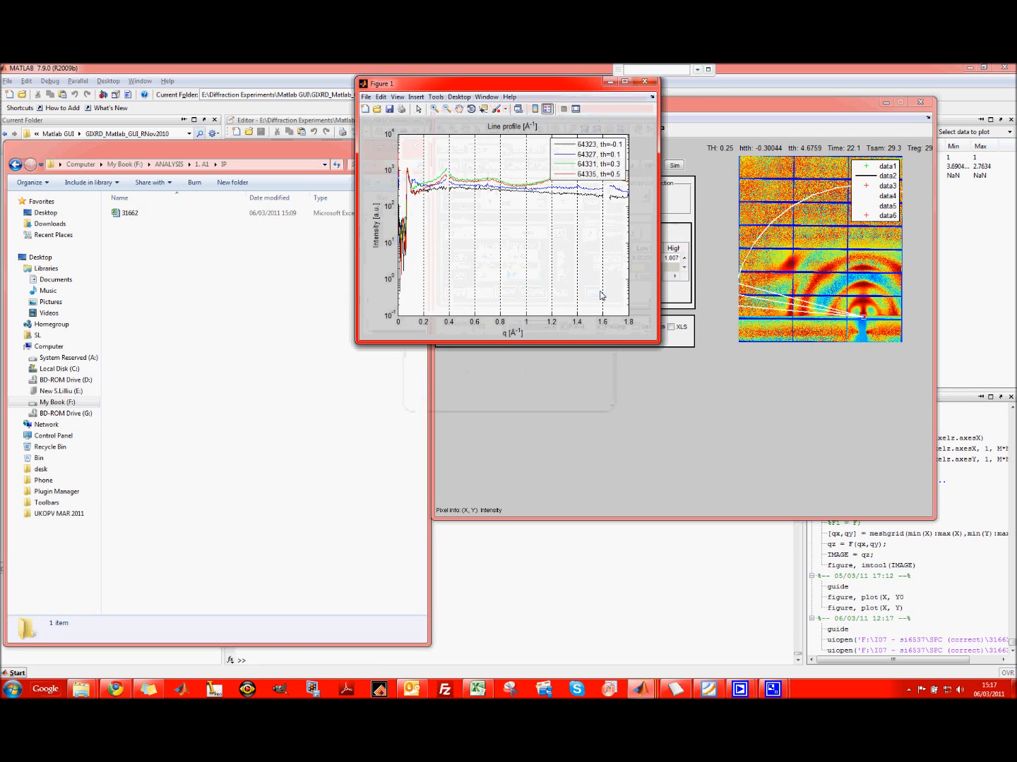
pyautogui.click(624, 83)
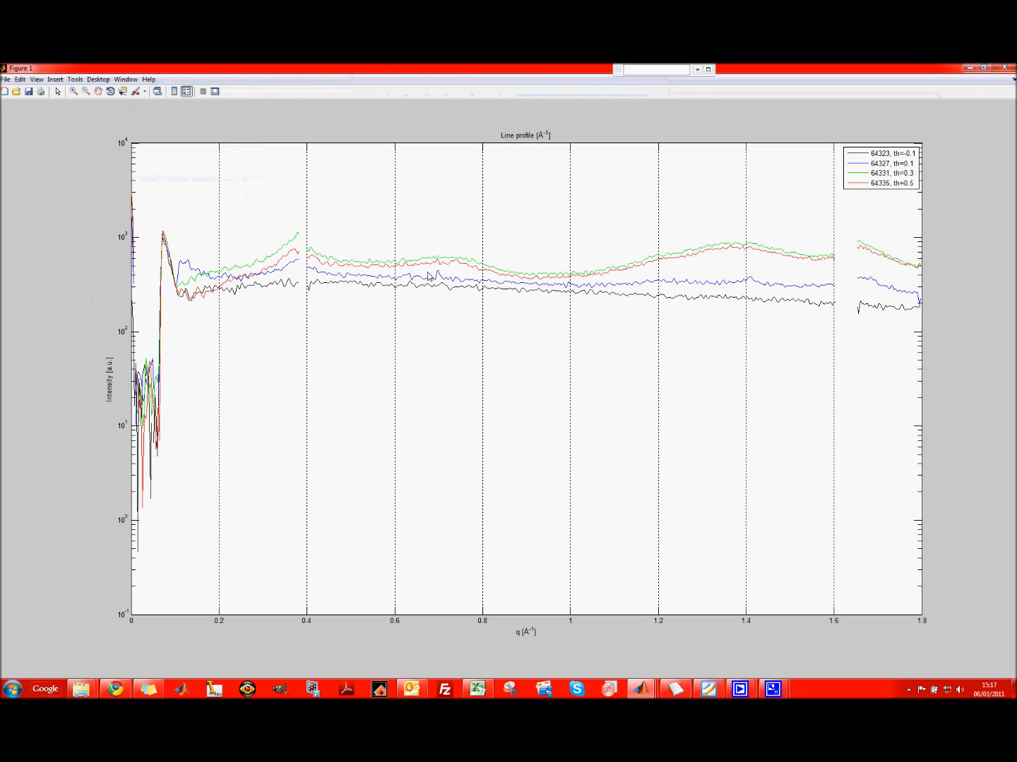
# Step: Mark both the left and right limits of domain 1 at about q = 1.6 on the line profiles
pyautogui.rightClick(404, 291)
pyautogui.click(420, 299)
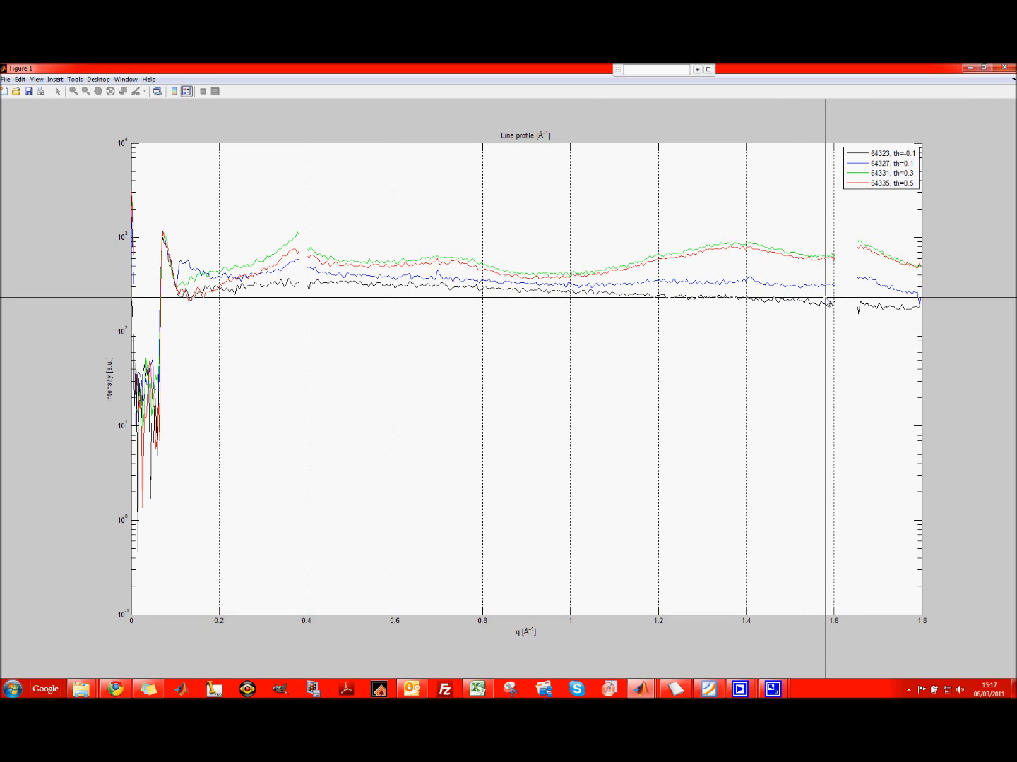
pyautogui.click(834, 298)
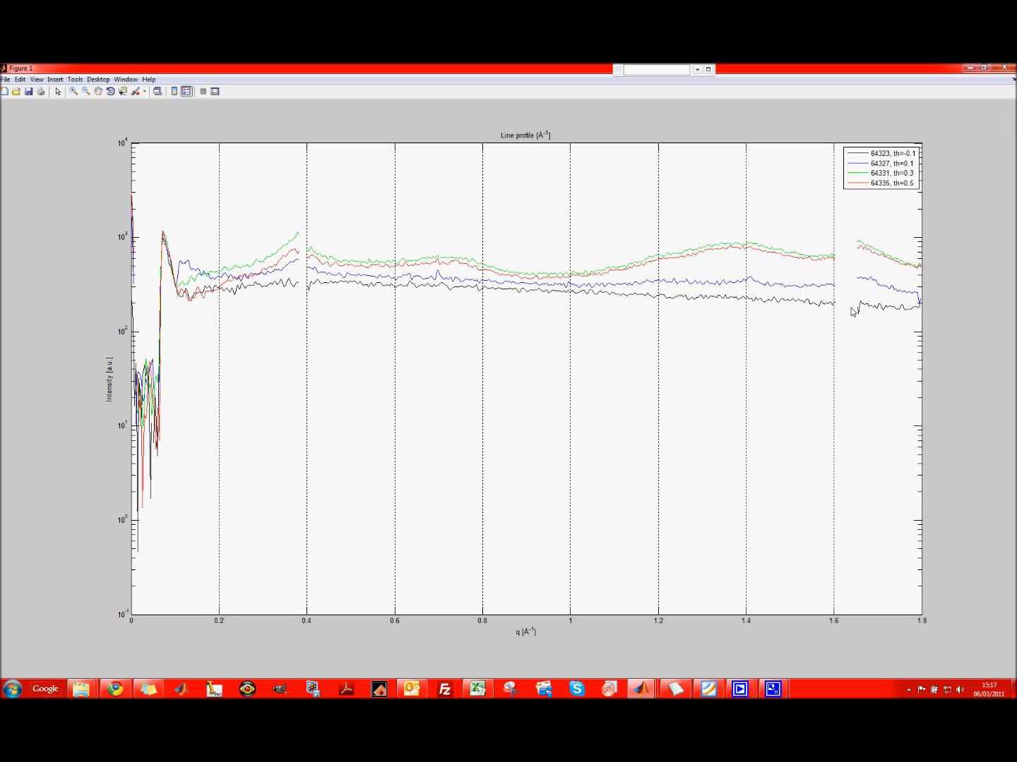
pyautogui.rightClick(851, 308)
pyautogui.click(862, 323)
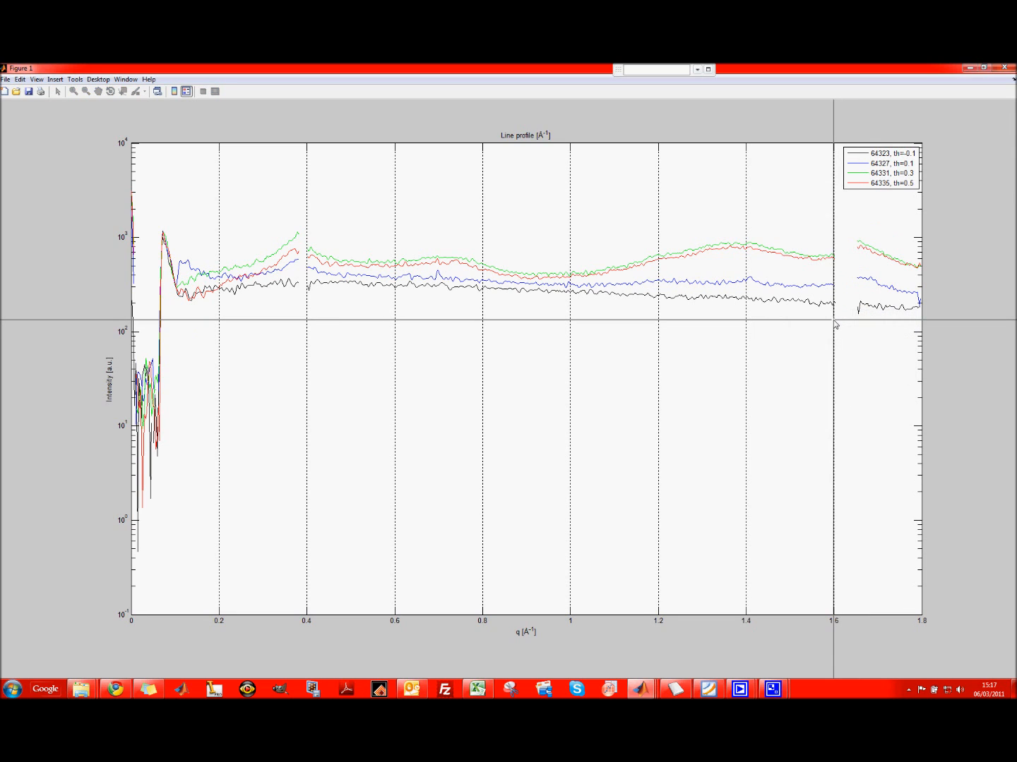
pyautogui.click(831, 319)
# Step: Mark the left and right limits of domain 2 at about q = 1.66 and 1.79 on the line profiles
pyautogui.rightClick(878, 346)
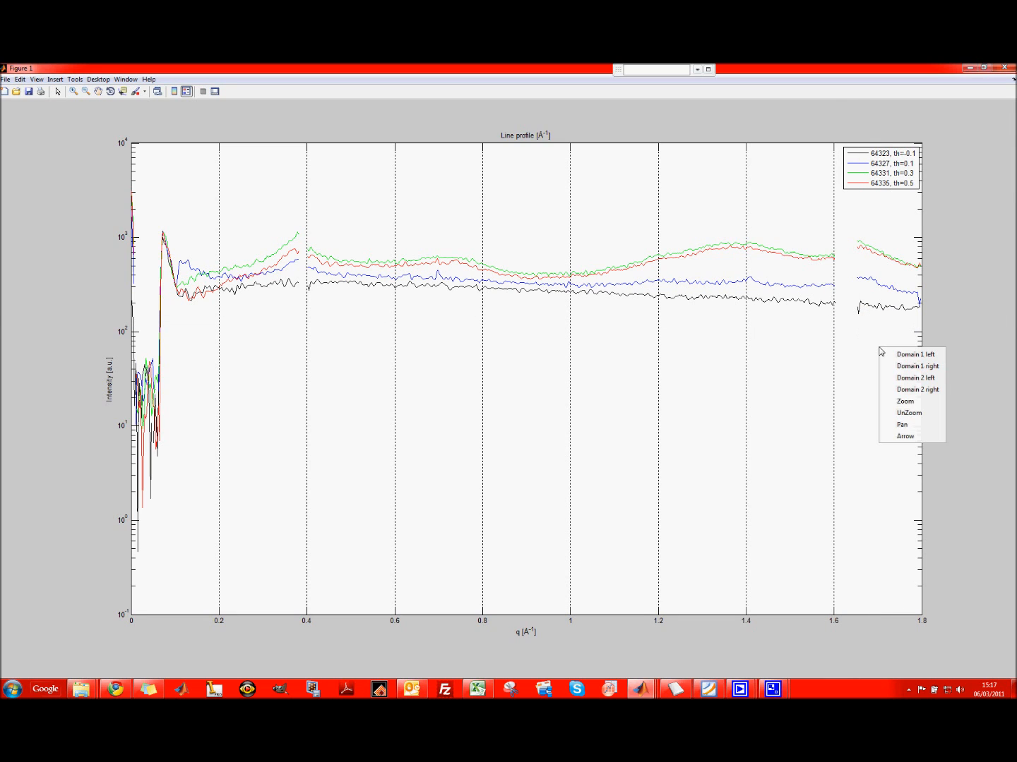
pyautogui.click(889, 377)
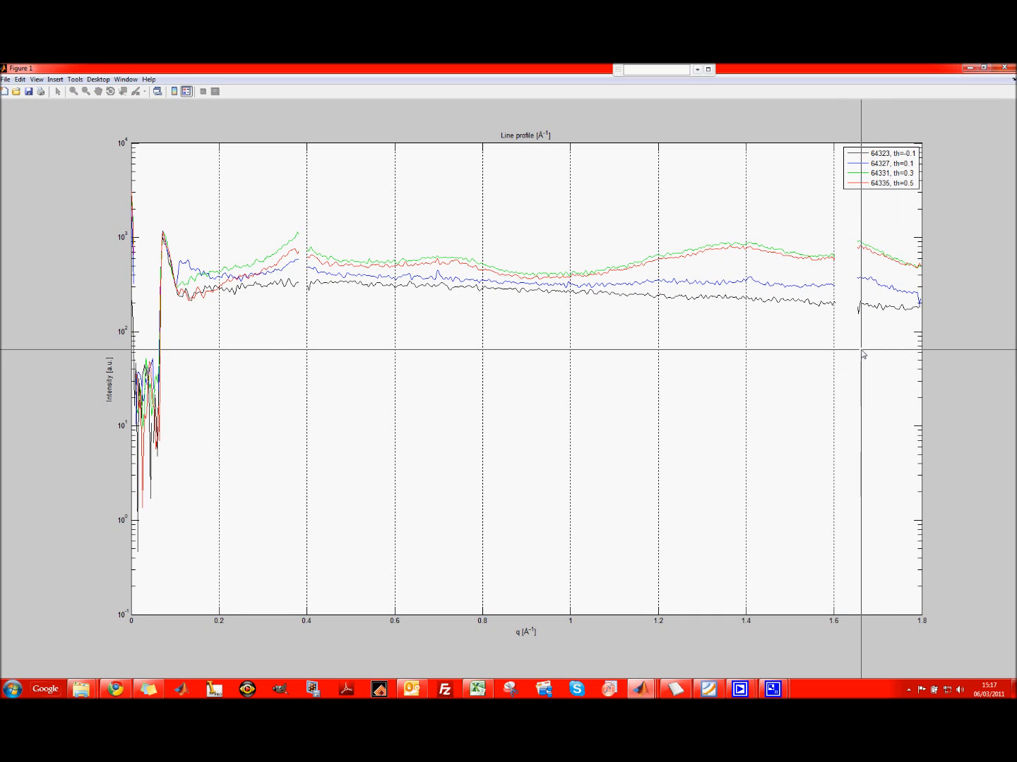
pyautogui.click(859, 349)
pyautogui.rightClick(885, 352)
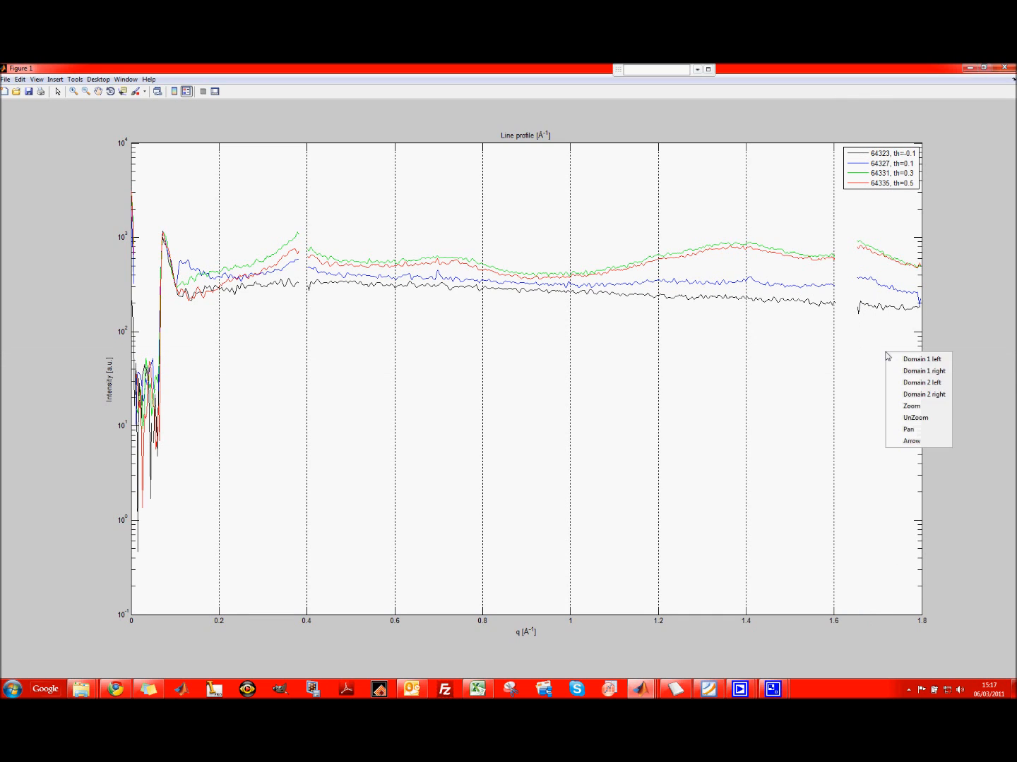
pyautogui.click(903, 394)
pyautogui.click(916, 368)
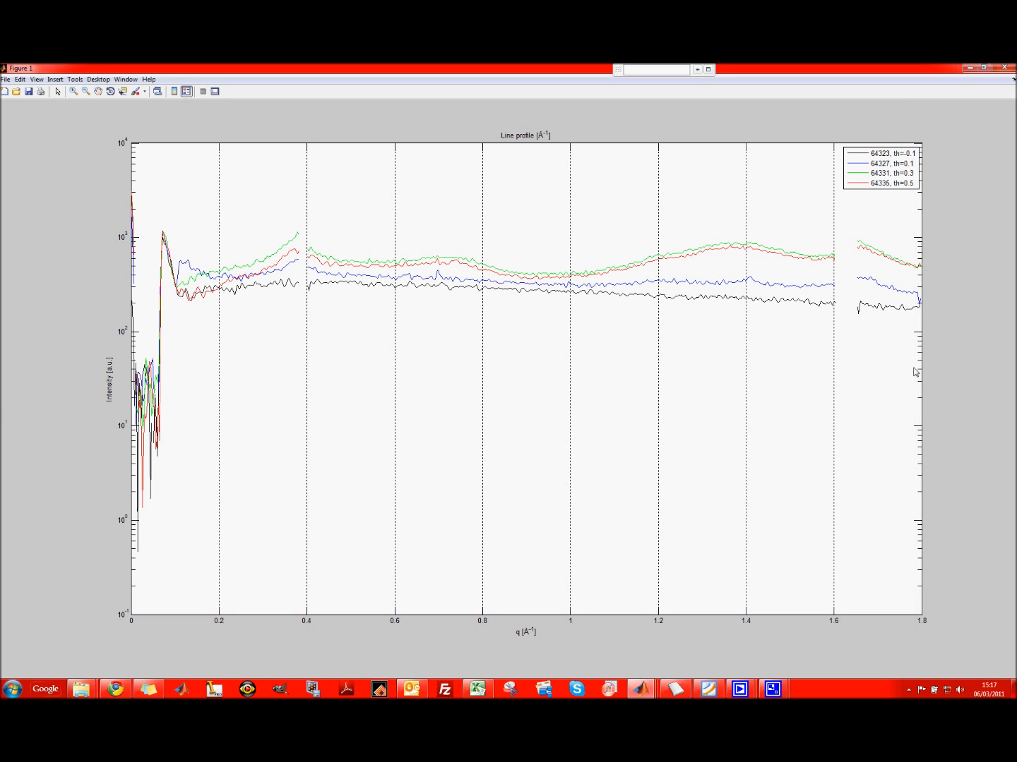
# Step: Finish marking the domain limits and close the line-profile figure
pyautogui.rightClick(870, 374)
pyautogui.click(874, 383)
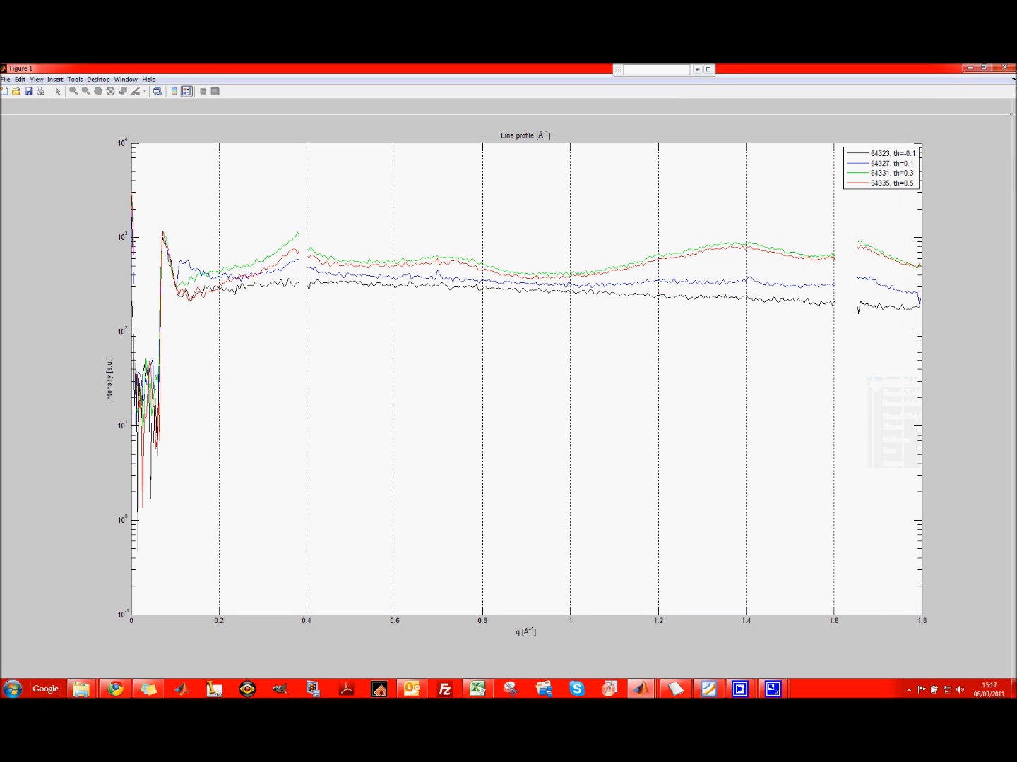
pyautogui.click(1004, 68)
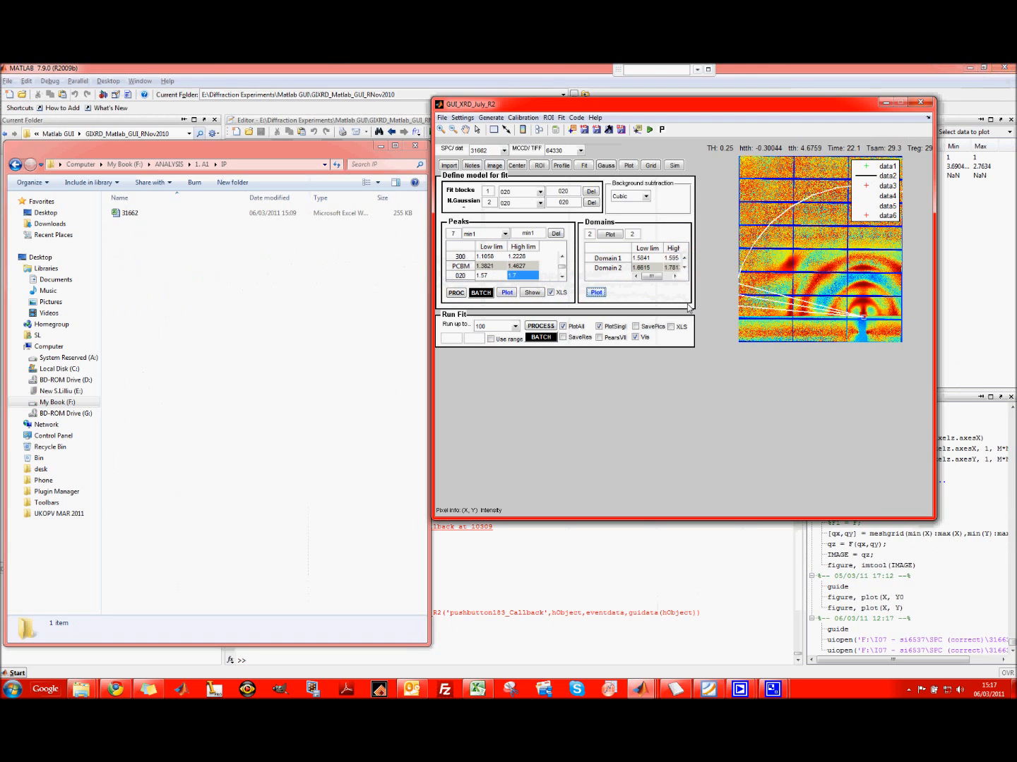
# Step: Process the fit for the current image up to block 020 and close the three fit figures
pyautogui.click(497, 327)
pyautogui.click(509, 338)
pyautogui.doubleClick(653, 260)
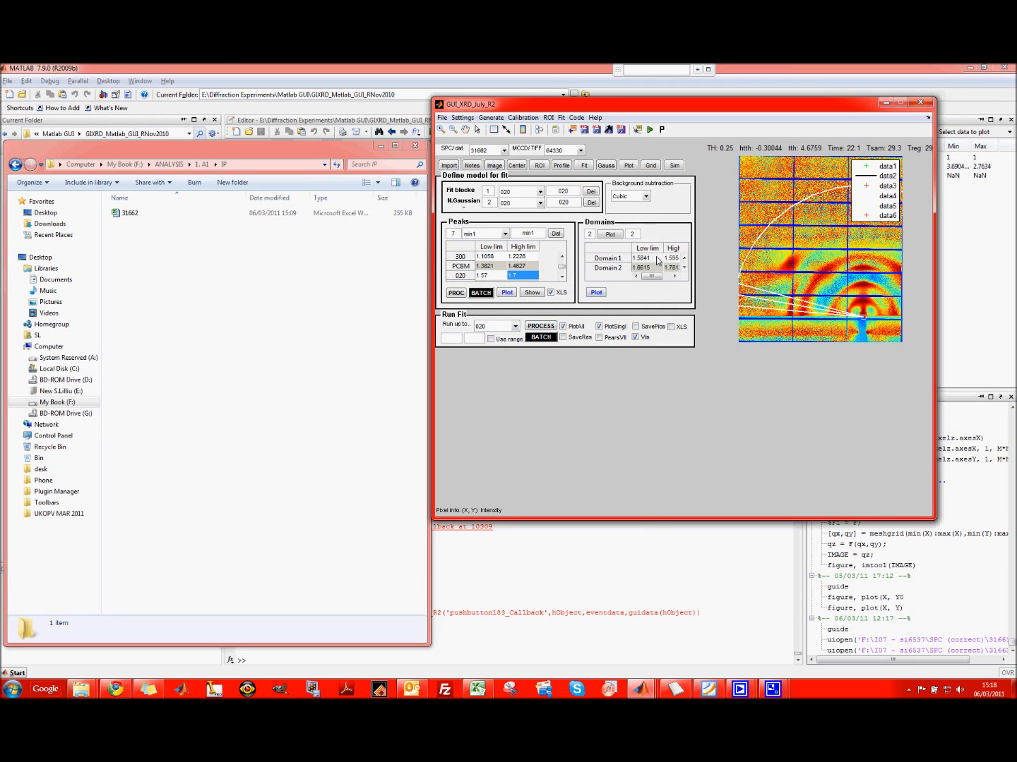
pyautogui.press('Return')
pyautogui.click(542, 326)
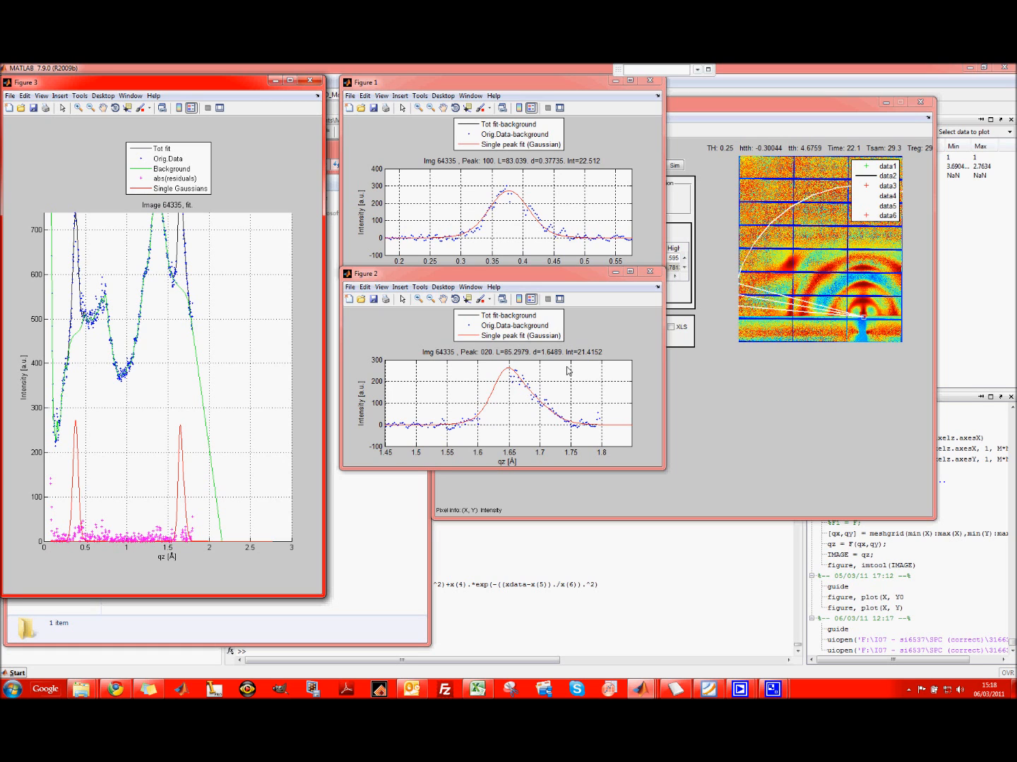
pyautogui.click(649, 275)
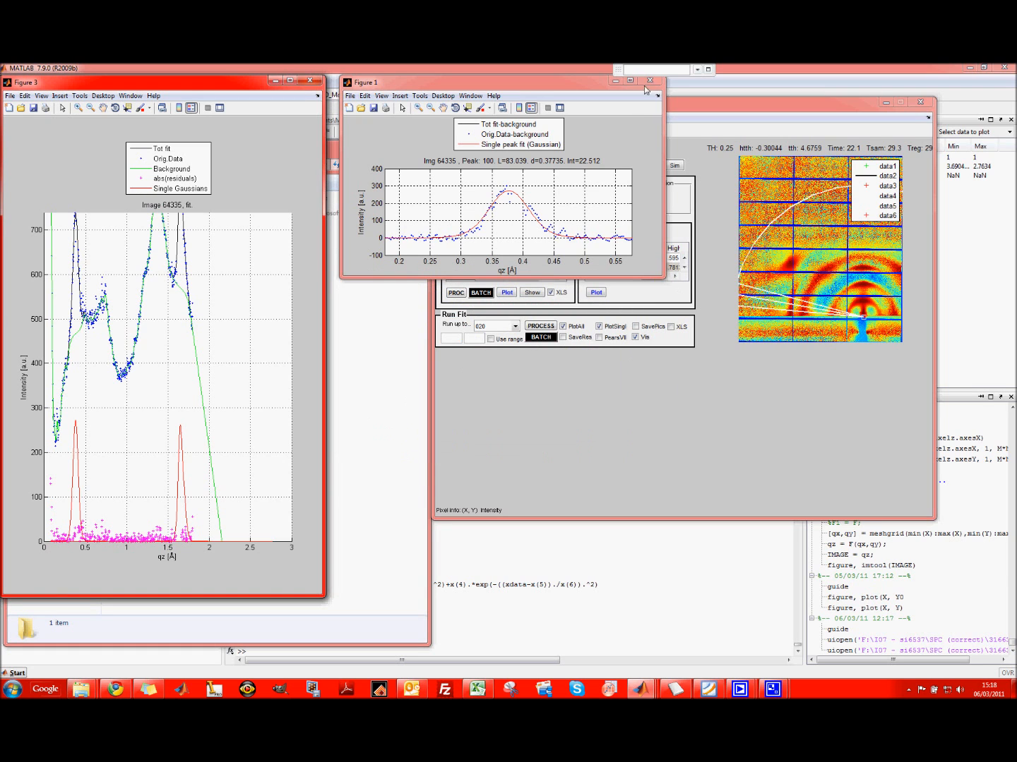
pyautogui.click(649, 80)
pyautogui.click(308, 82)
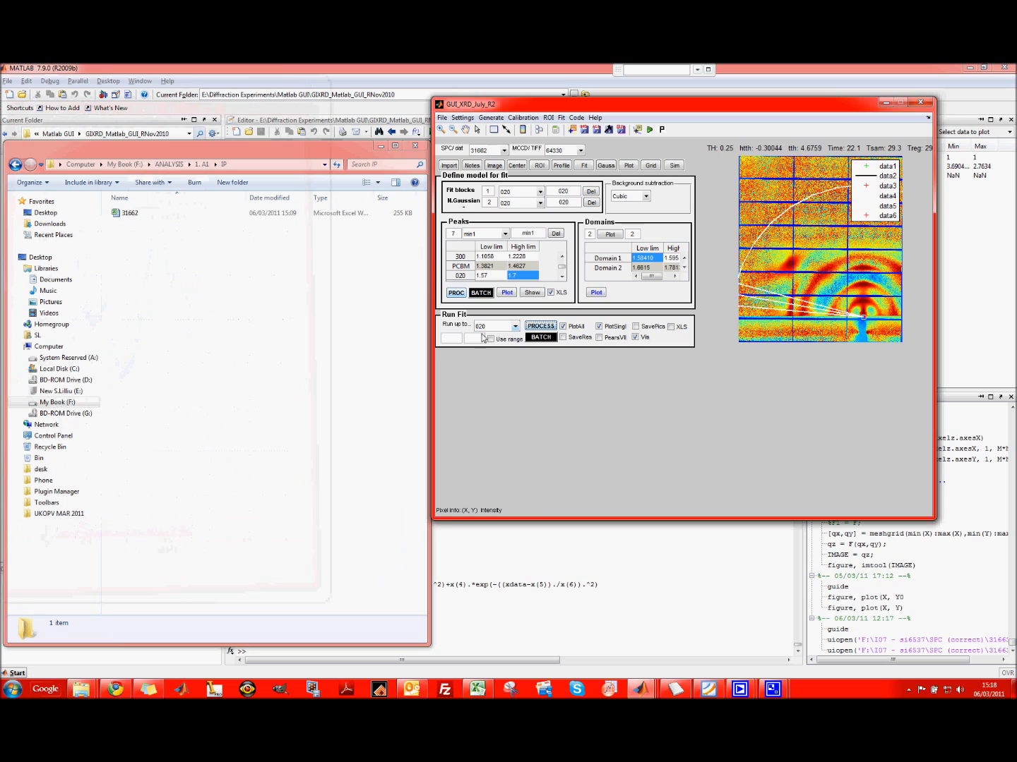
# Step: Enable saving of results, pictures and Excel output for the fit, and run it in batch up to block 020
pyautogui.click(568, 339)
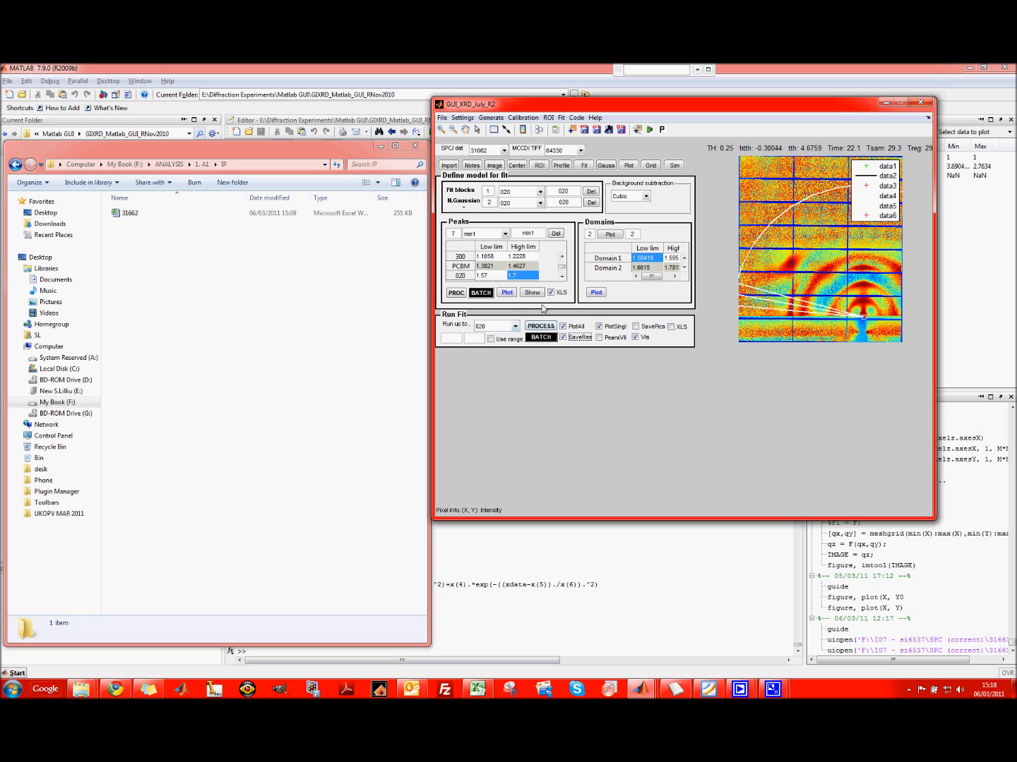
pyautogui.click(562, 153)
pyautogui.click(643, 326)
pyautogui.click(569, 153)
pyautogui.click(569, 152)
pyautogui.click(671, 327)
pyautogui.click(539, 338)
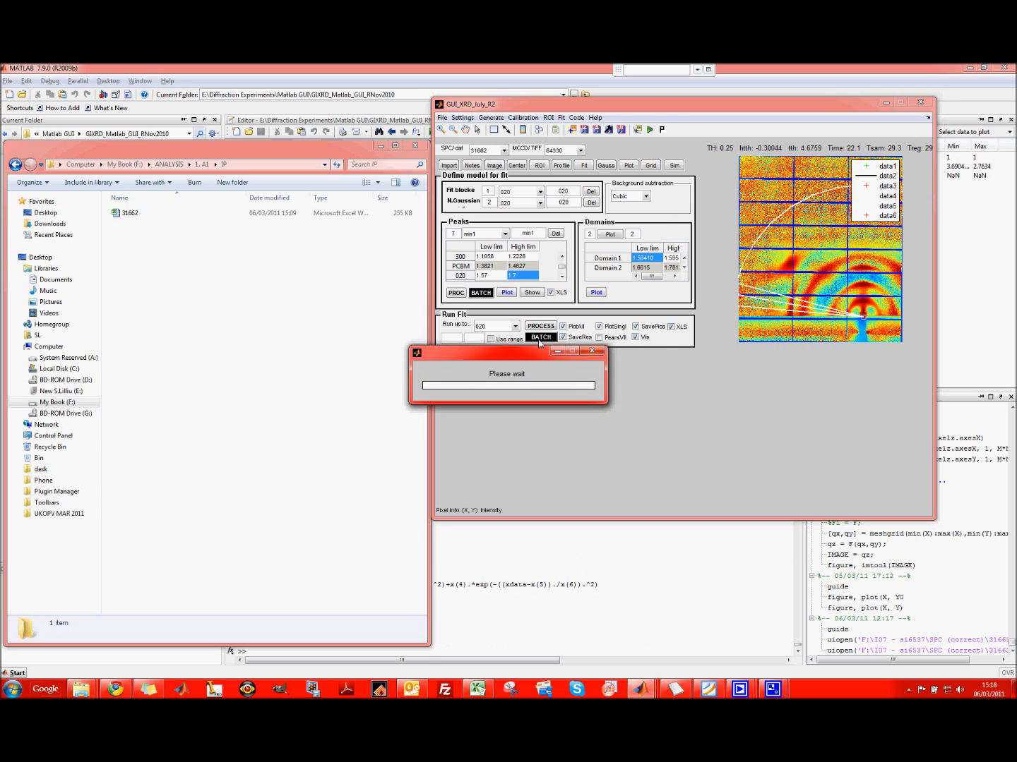
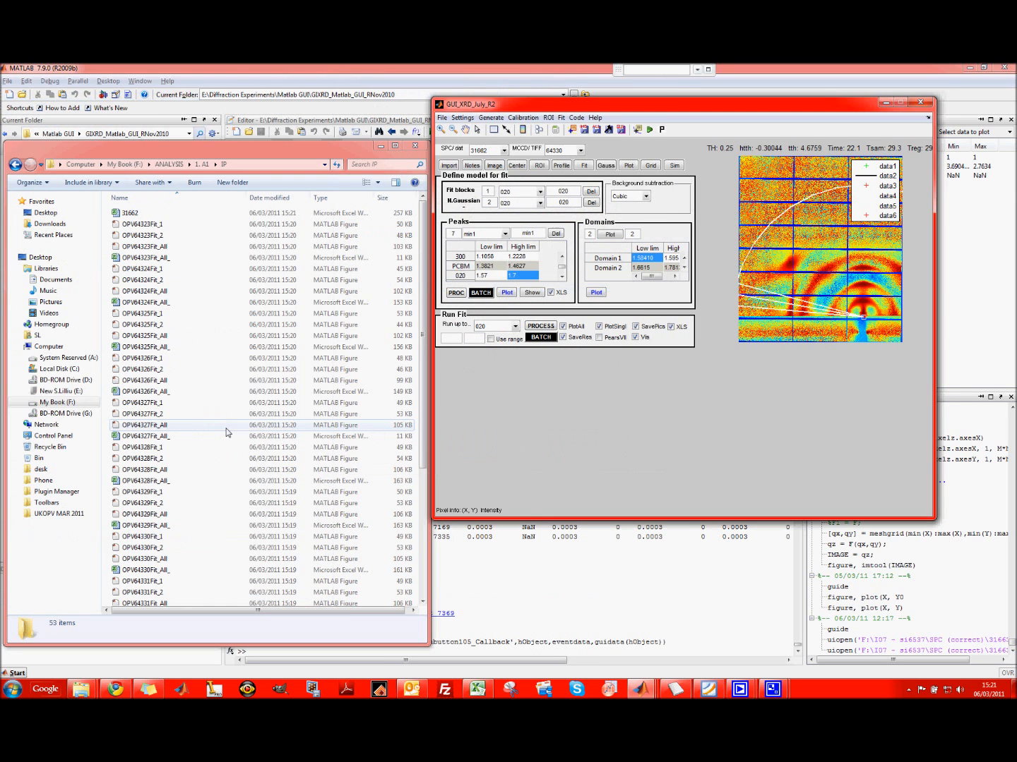
# Step: Open the OPV64323Fit_All_ workbook, review its Fit sheet columns, then close it and minimize the remaining Excel window
pyautogui.click(184, 313)
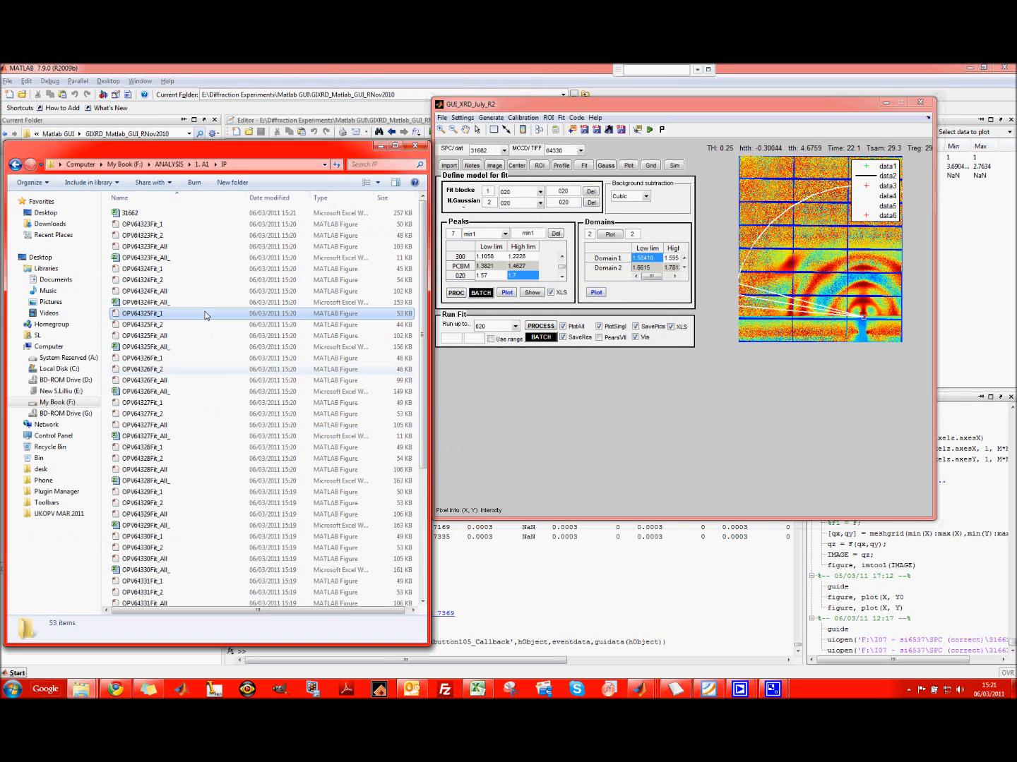
pyautogui.click(147, 259)
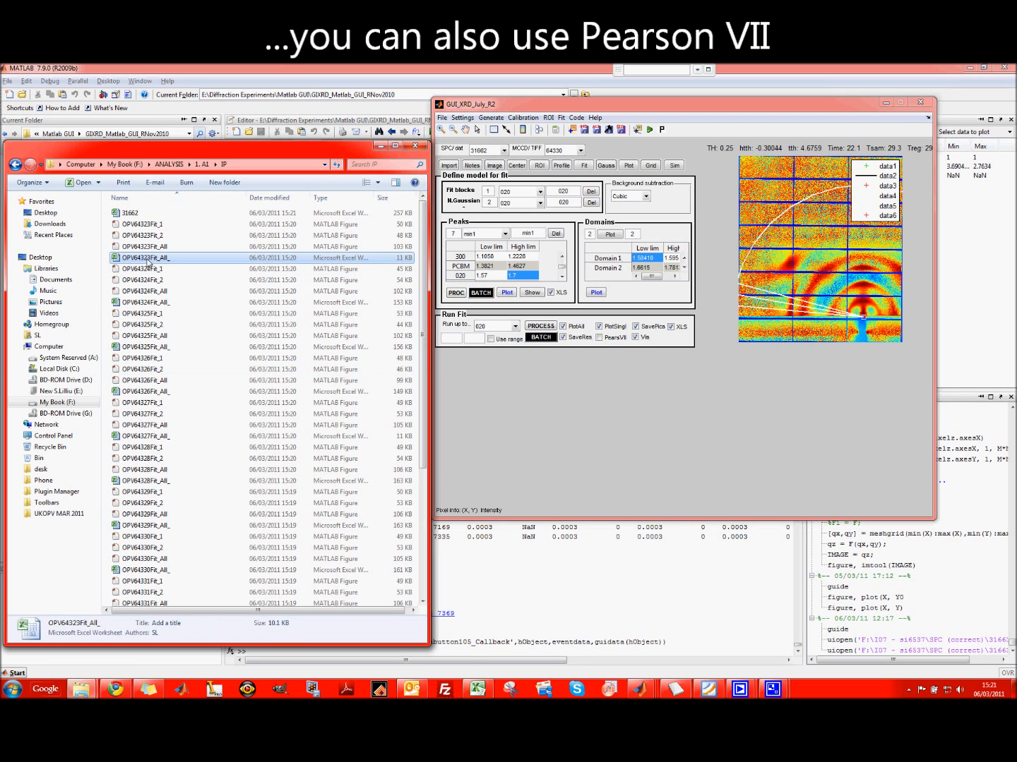
pyautogui.doubleClick(147, 258)
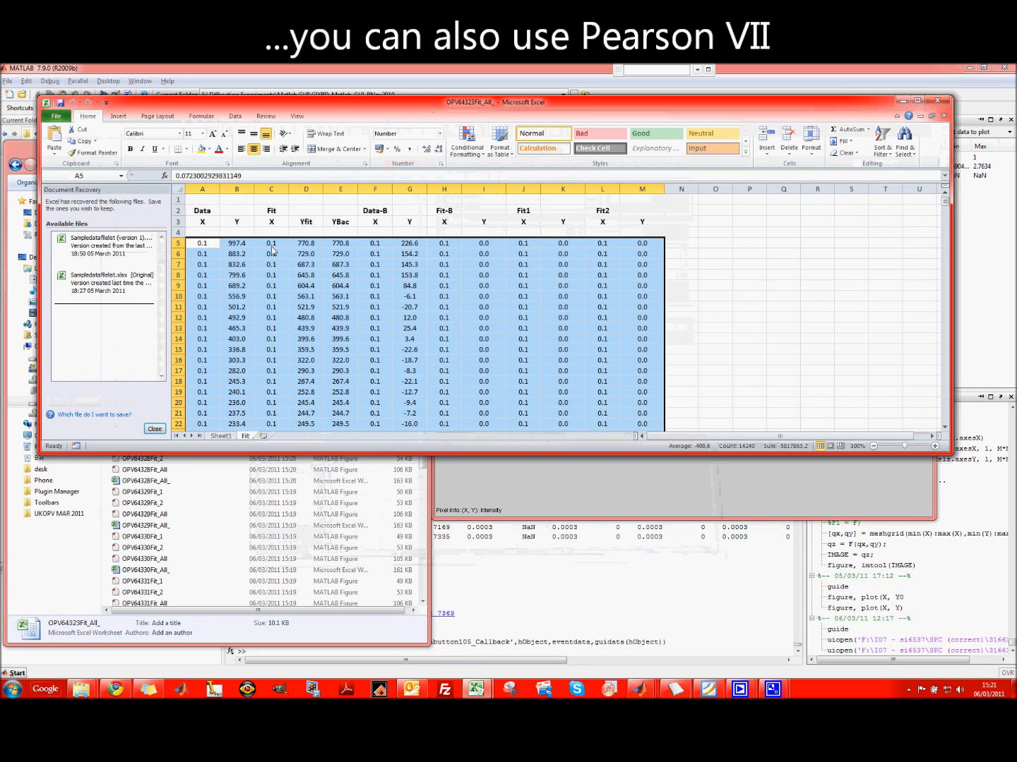
pyautogui.click(247, 244)
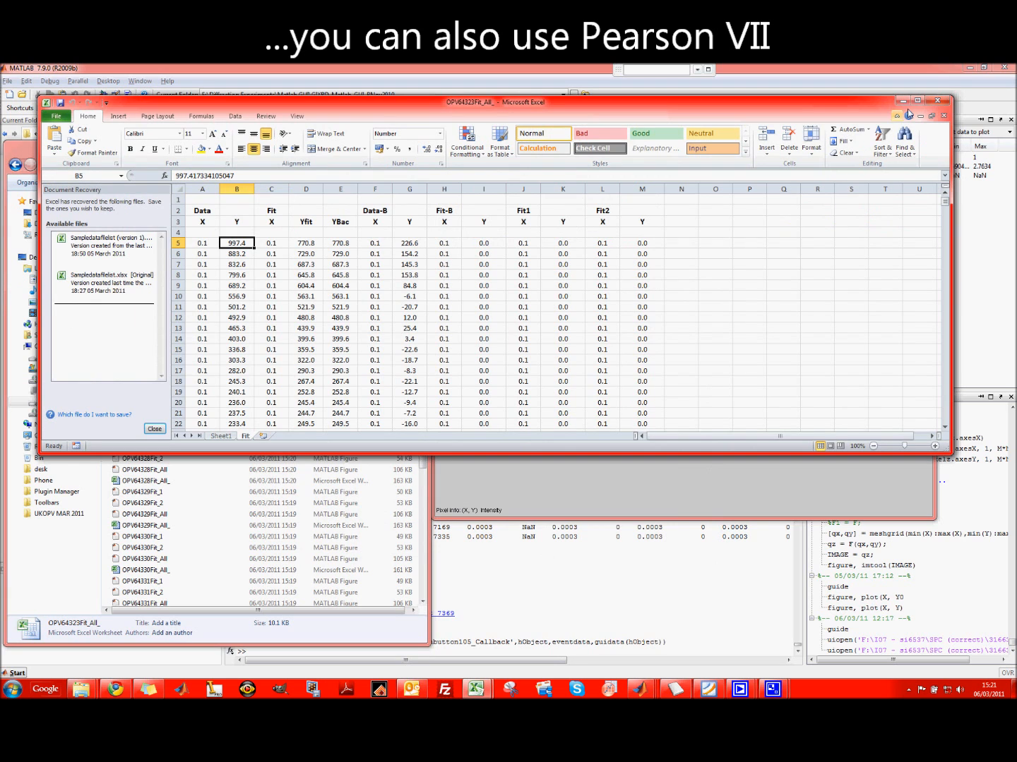
pyautogui.click(937, 100)
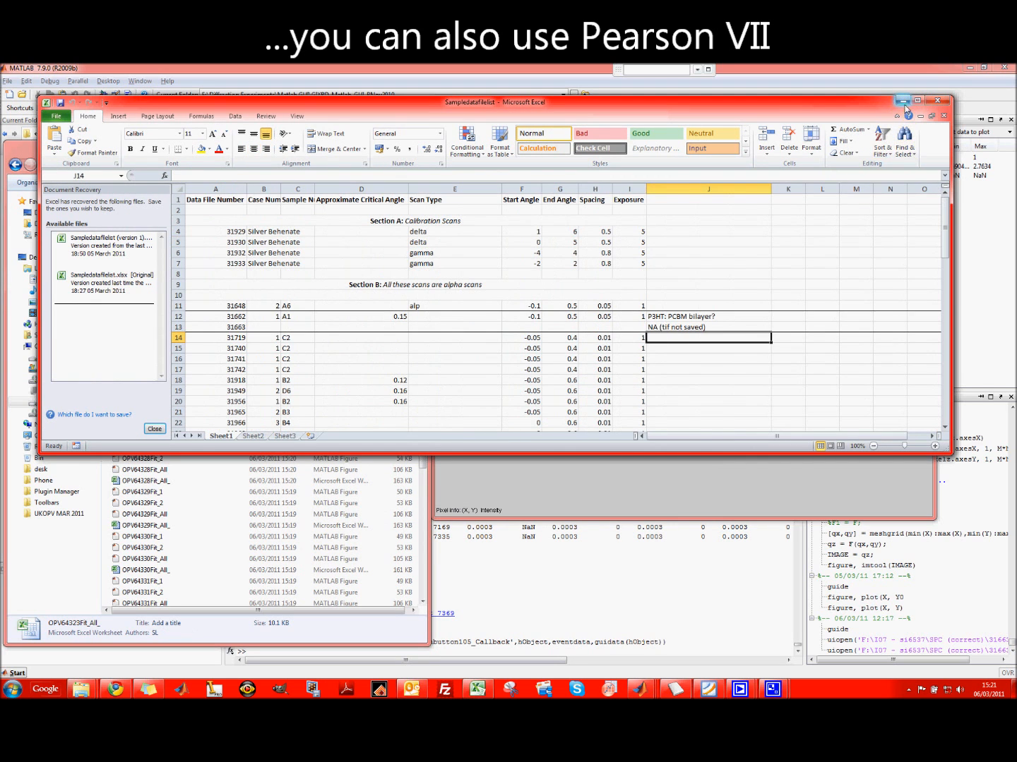
pyautogui.click(903, 102)
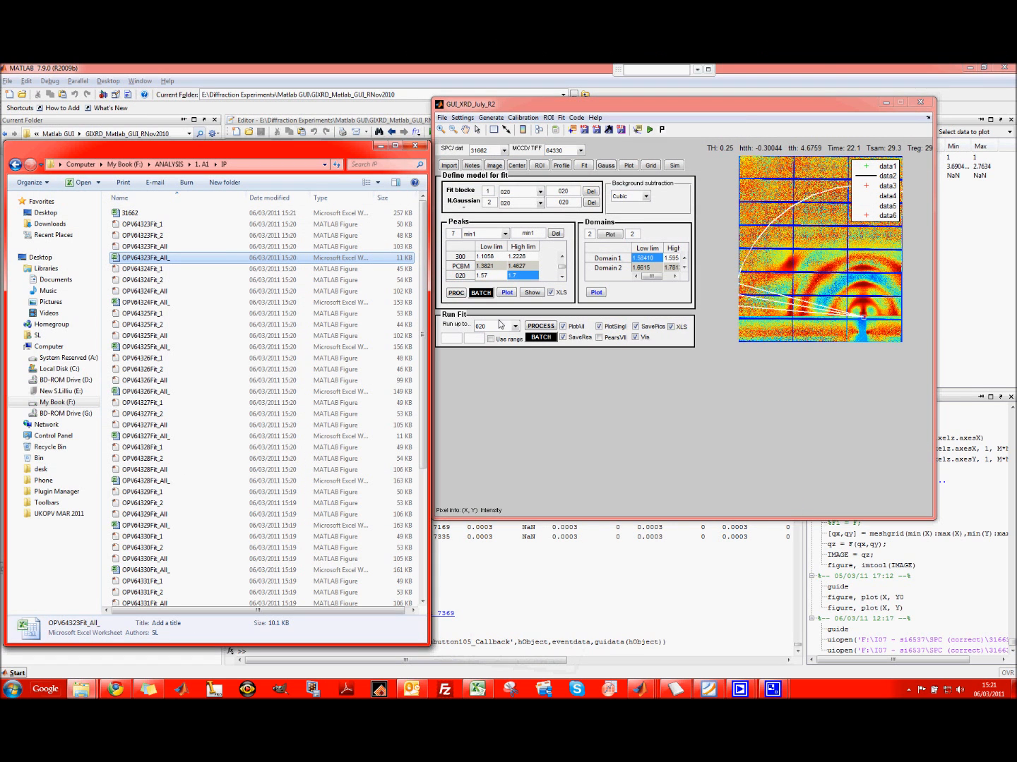
# Step: Open the 31662 workbook and examine the 100 and 020 result columns on the Fit sheet
pyautogui.click(163, 303)
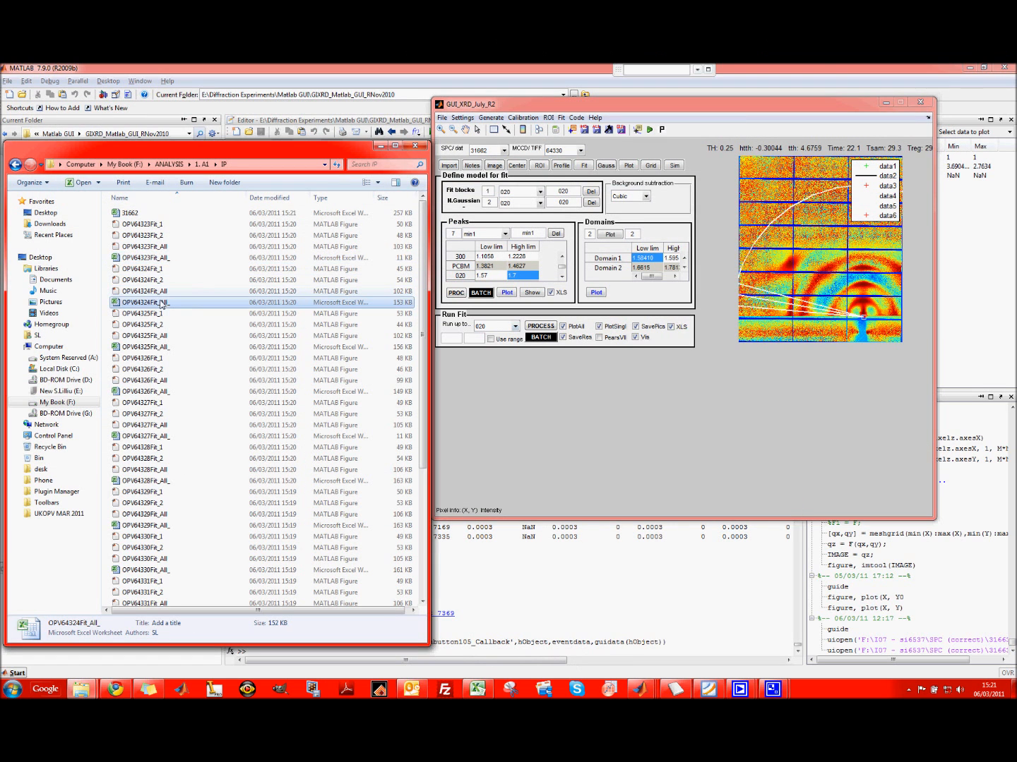
pyautogui.click(146, 225)
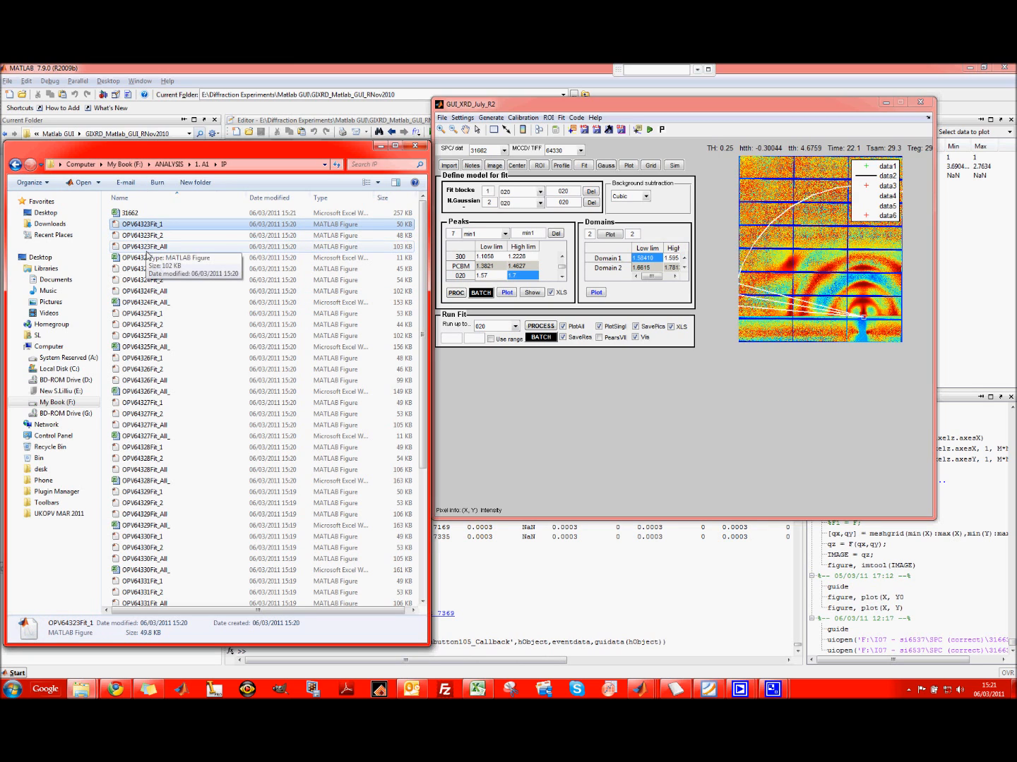
pyautogui.click(138, 259)
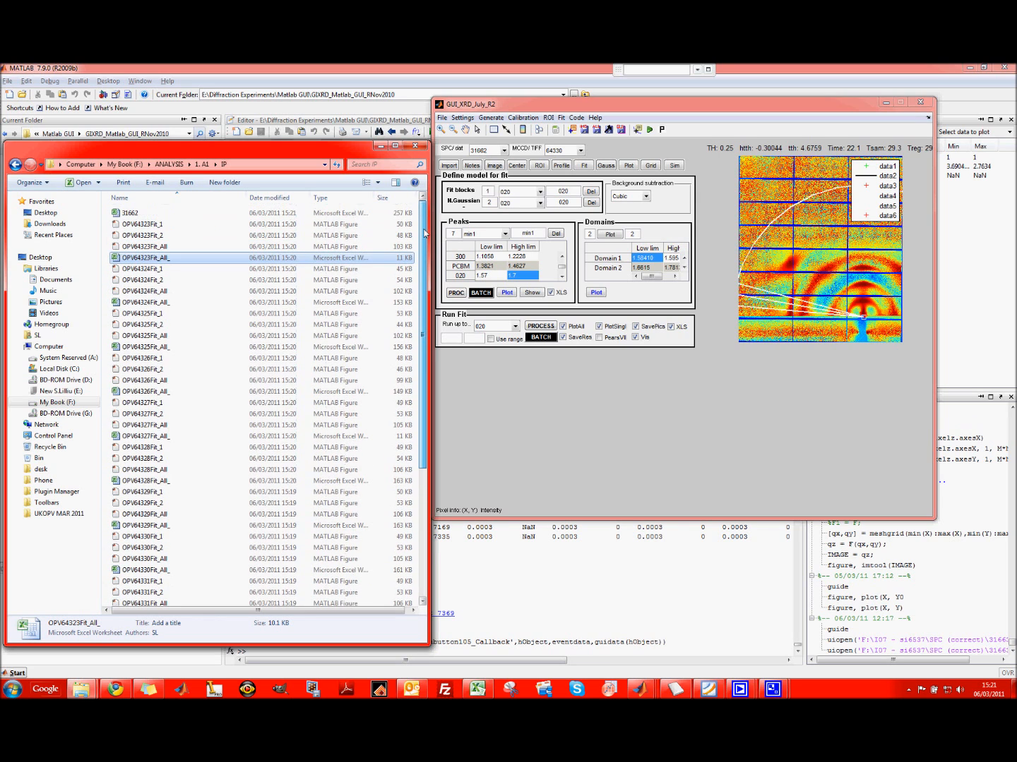
pyautogui.doubleClick(125, 213)
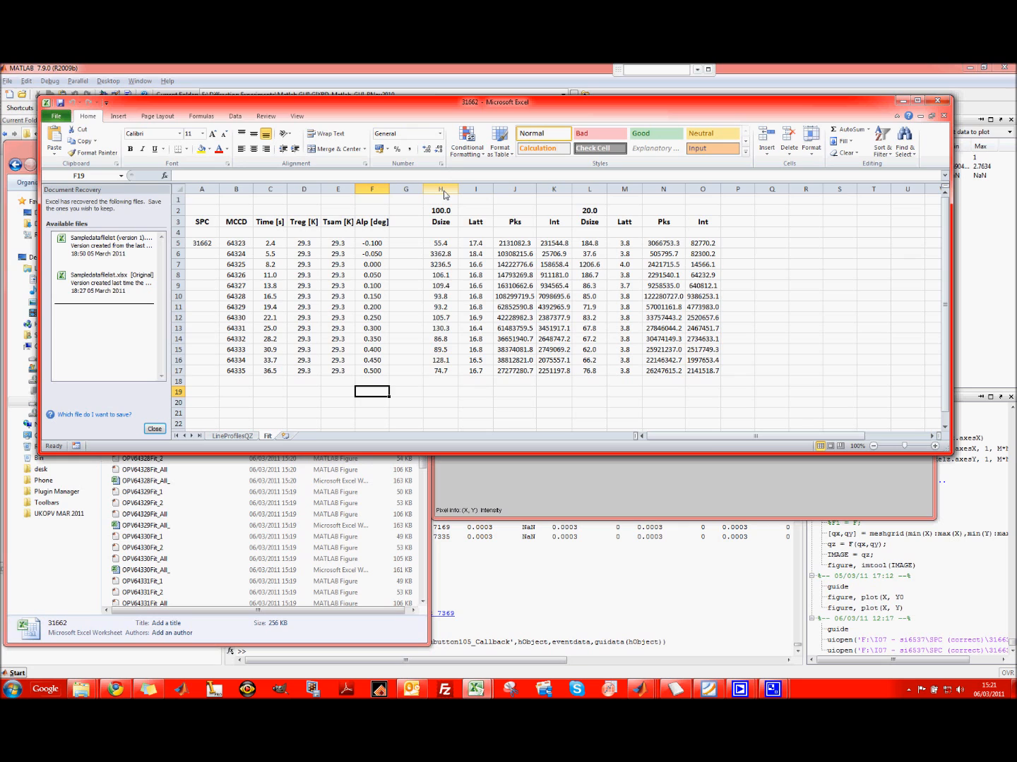
pyautogui.moveTo(444, 195); pyautogui.dragTo(556, 189)
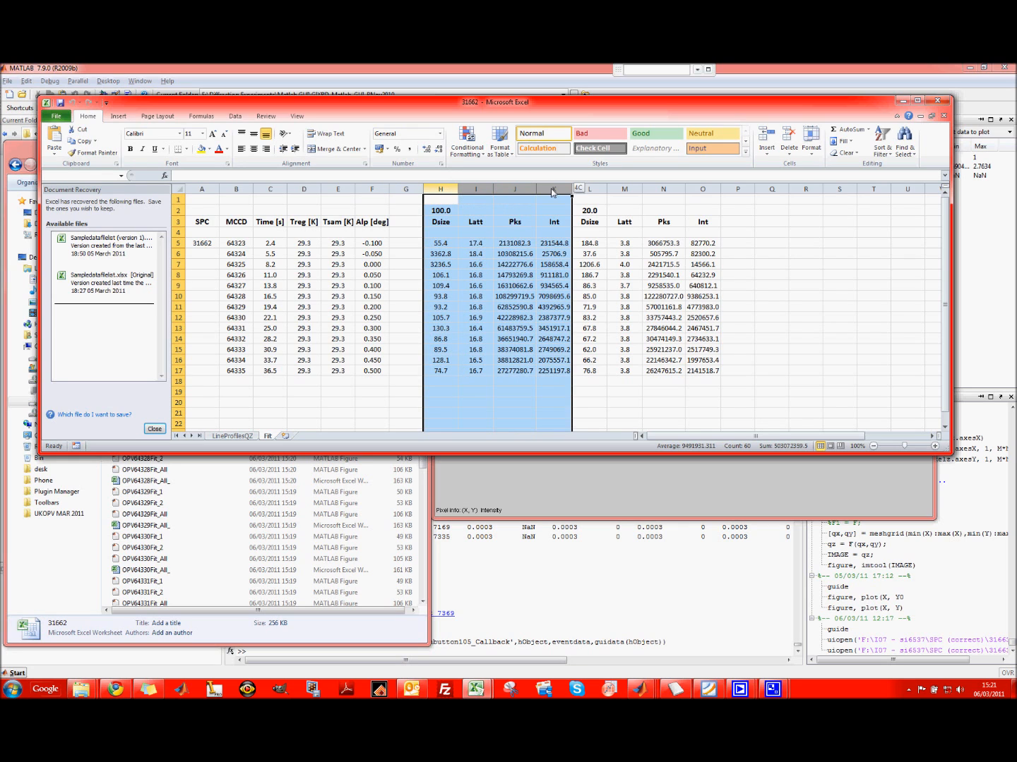
pyautogui.click(587, 190)
# Step: Change the second peak's heading in cell L2 of the Fit sheet to _020
pyautogui.click(586, 212)
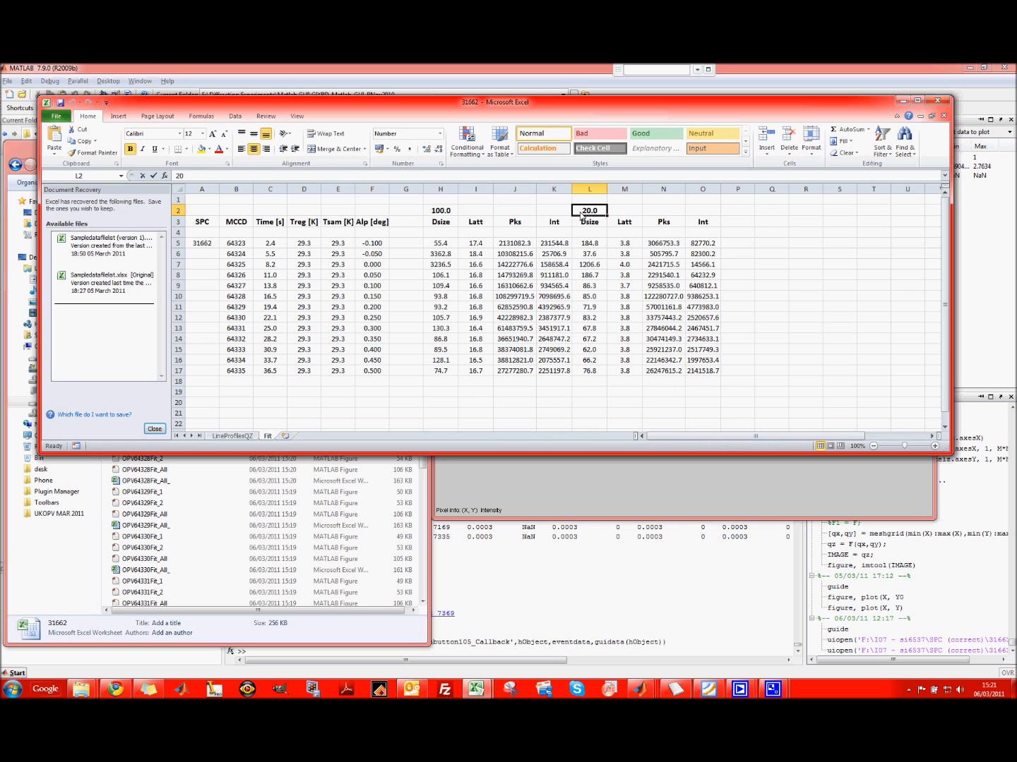
pyautogui.doubleClick(582, 211)
pyautogui.write('0')
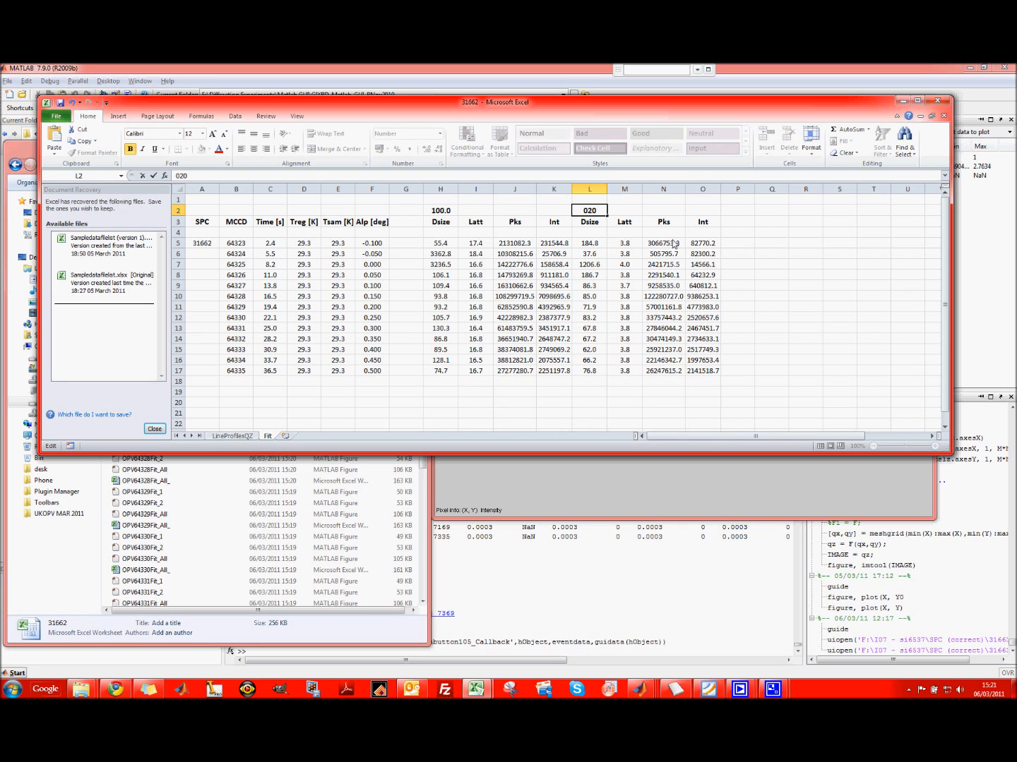
pyautogui.write('_')
pyautogui.press('Return')
pyautogui.click(527, 267)
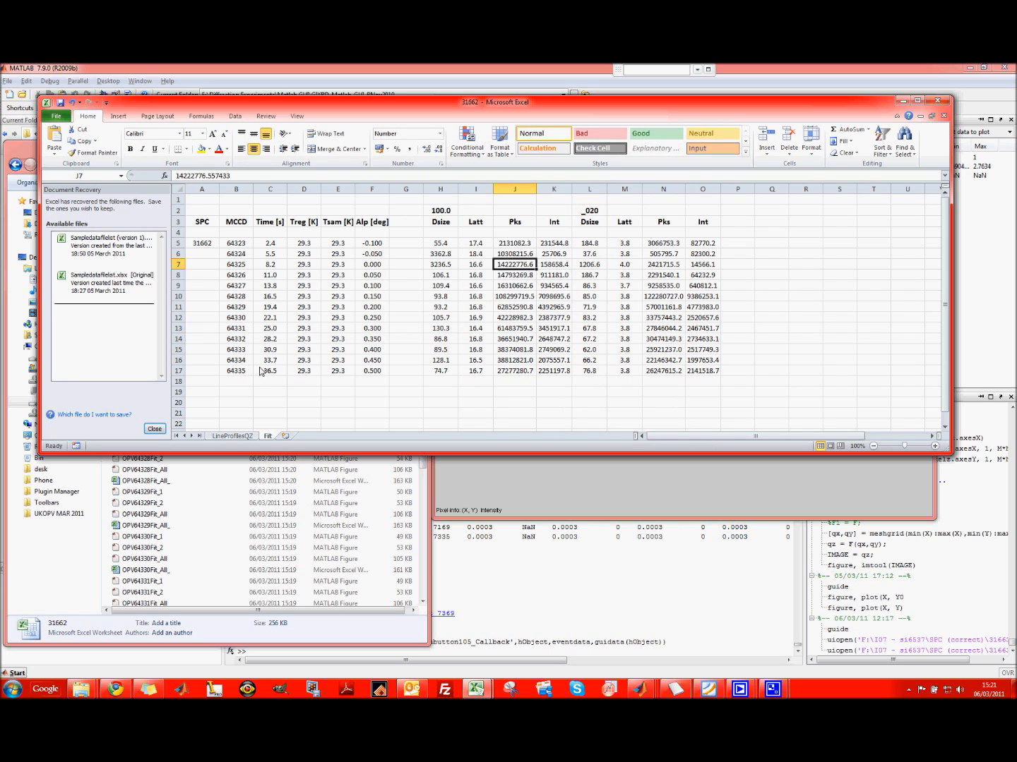
# Step: Review the Qabs column on the LineProfilesQZ sheet and close the 31662 workbook without saving
pyautogui.click(223, 437)
pyautogui.click(454, 343)
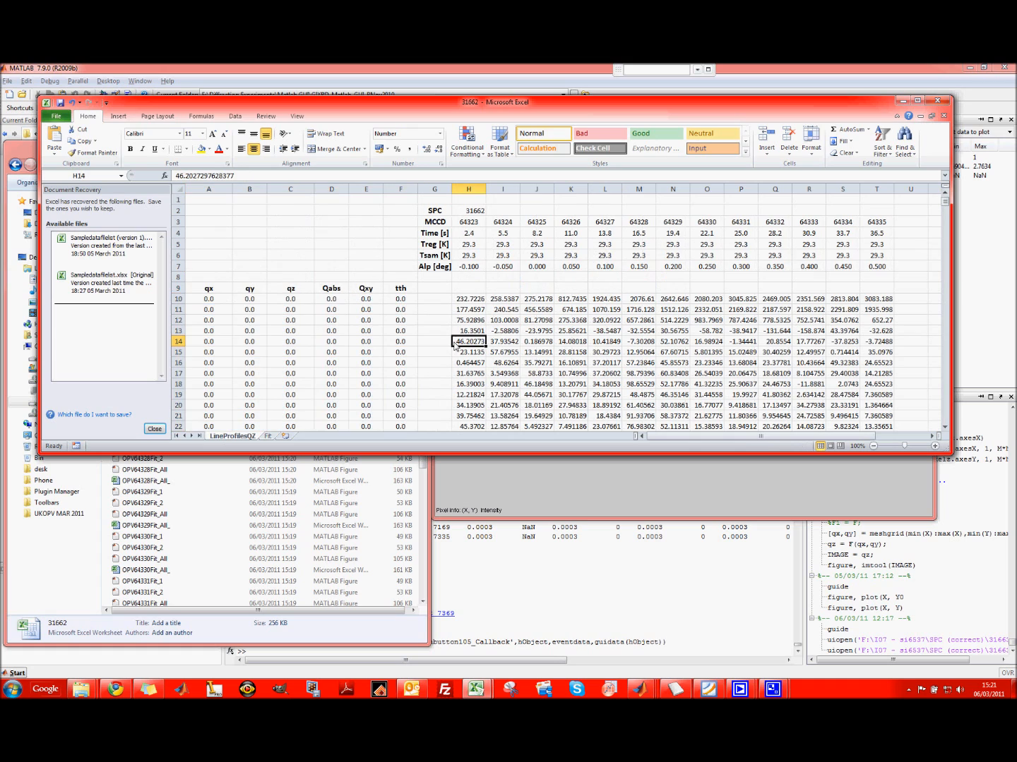
pyautogui.click(328, 190)
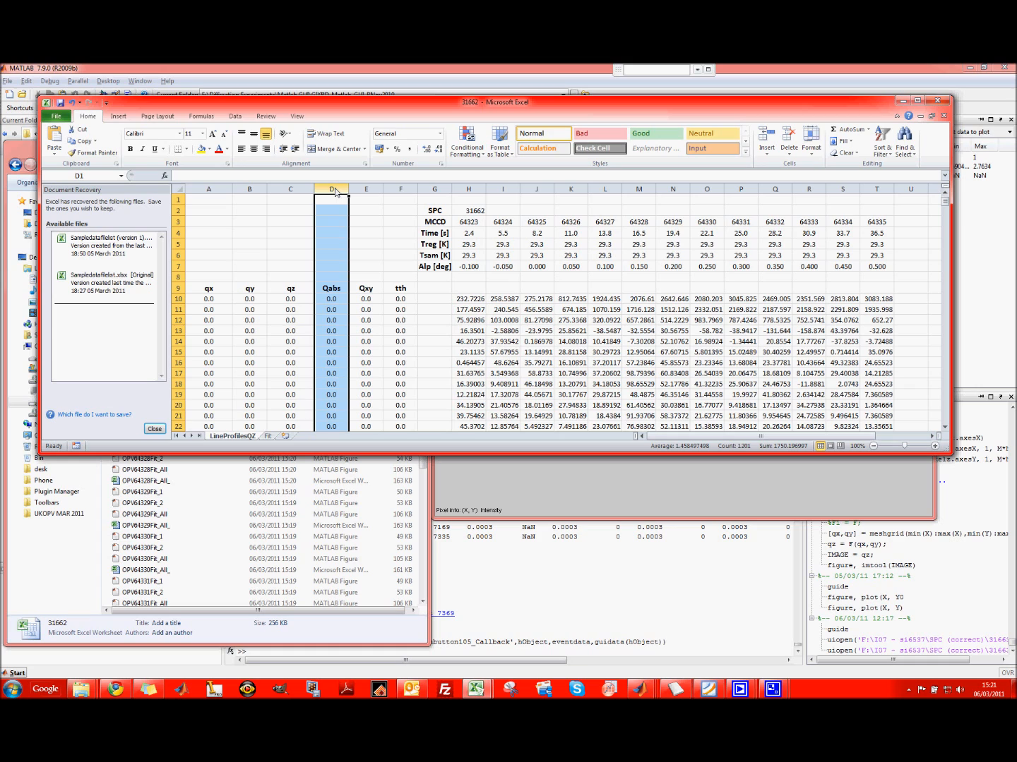
pyautogui.click(938, 102)
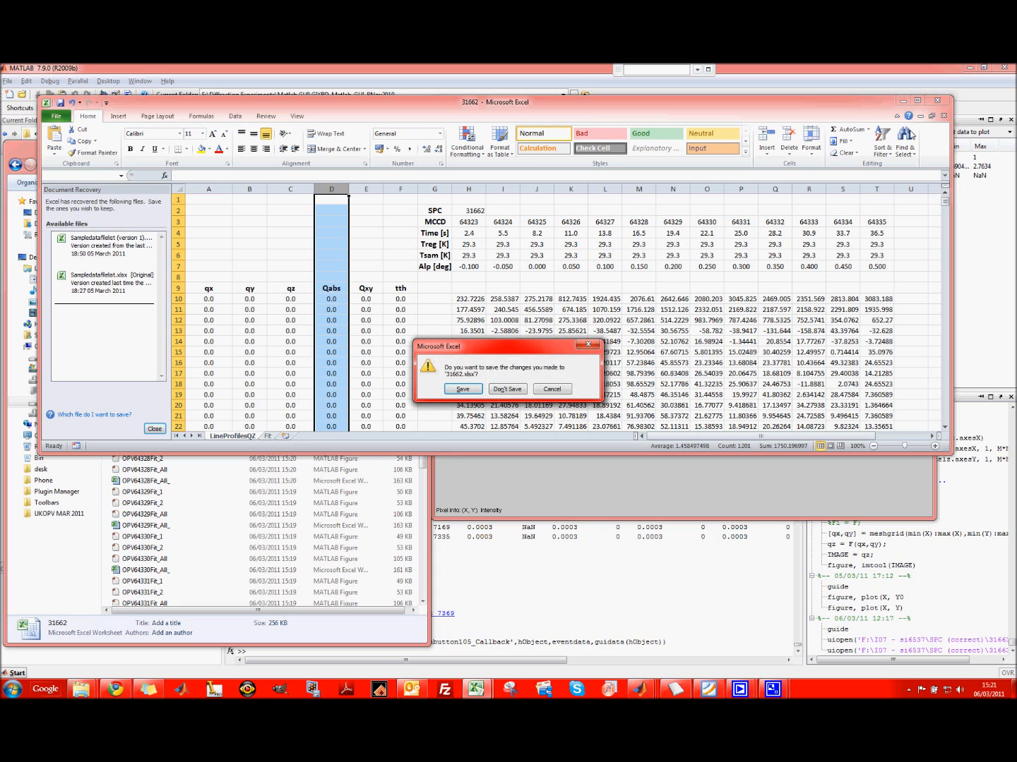
pyautogui.click(505, 389)
# Step: Save the GUI_XRD_July_R2 workspace and locate the new MAT-file in the IP folder
pyautogui.click(473, 459)
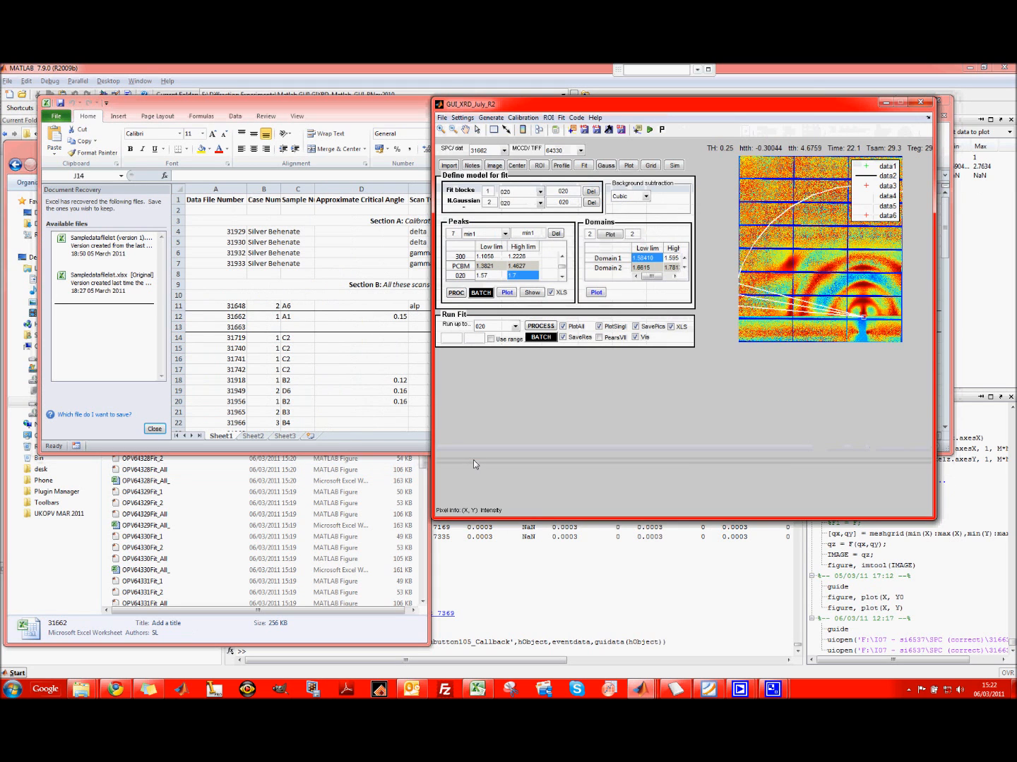
pyautogui.click(442, 117)
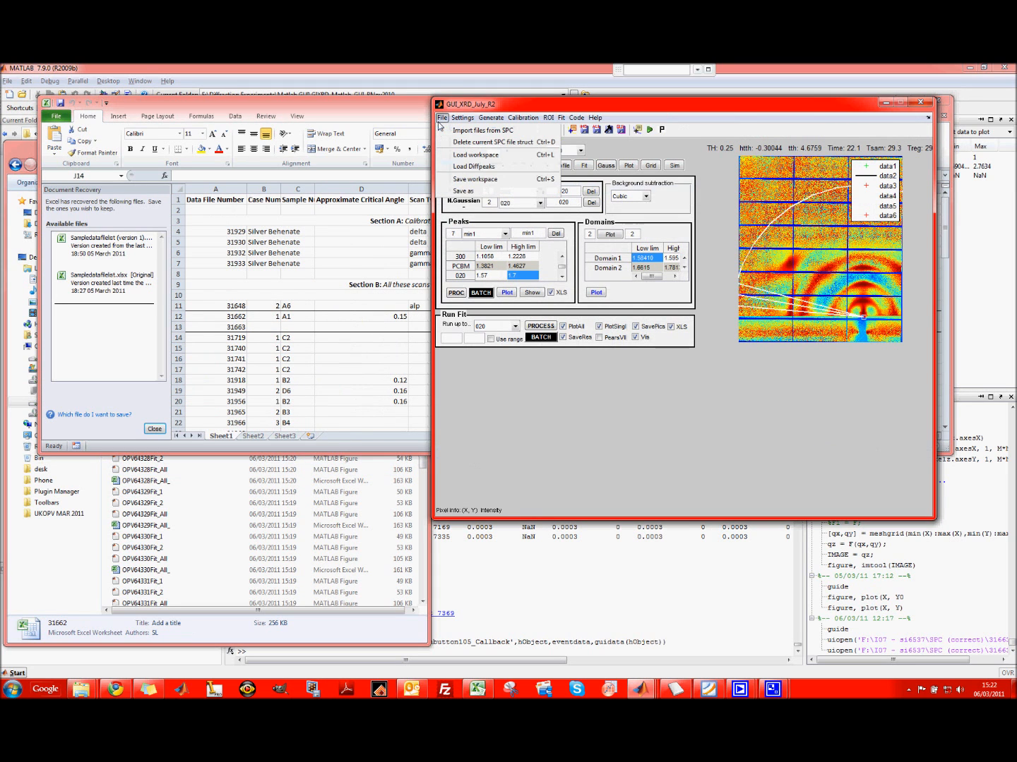
pyautogui.click(455, 180)
pyautogui.click(322, 503)
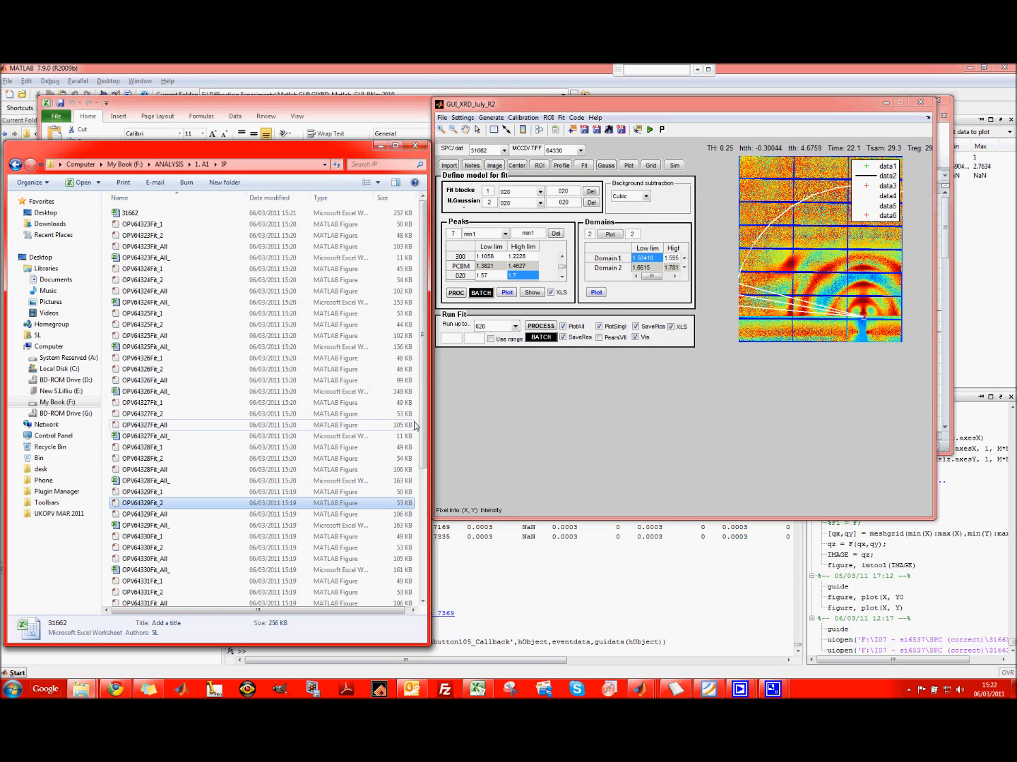
pyautogui.moveTo(425, 418); pyautogui.dragTo(426, 575)
pyautogui.click(233, 600)
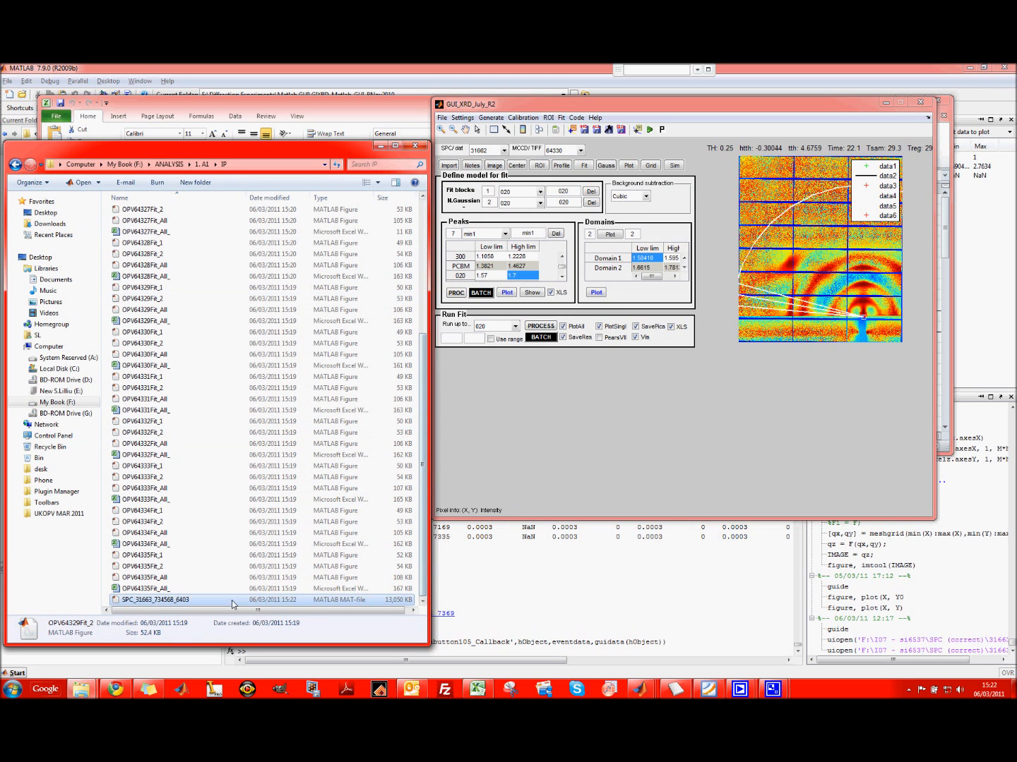
# Step: Start saving the fit settings and browse to the ANALYSIS > 1. A1 folder on the F: drive
pyautogui.click(555, 410)
pyautogui.click(577, 119)
pyautogui.moveTo(562, 122)
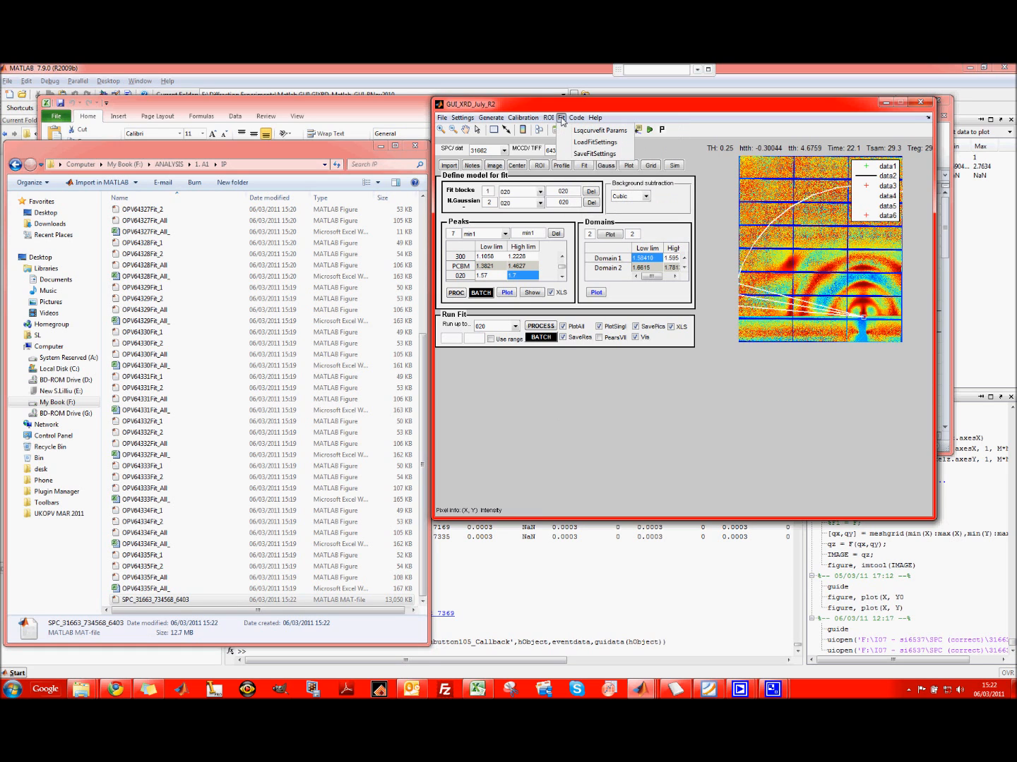
pyautogui.click(584, 154)
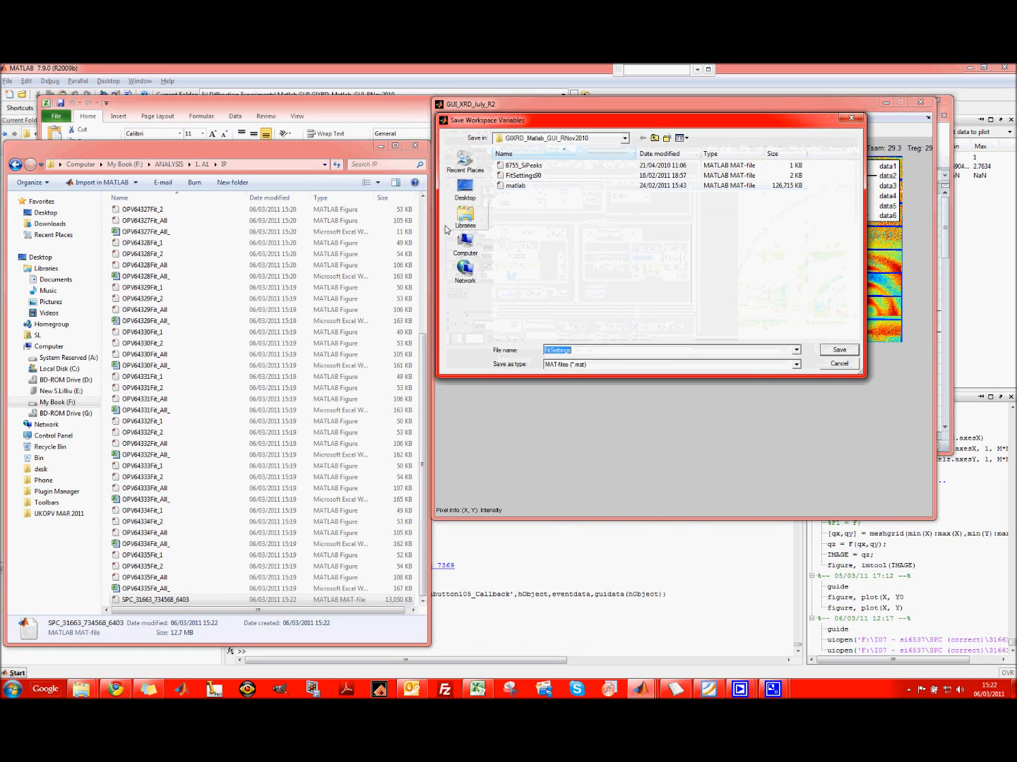
pyautogui.click(464, 245)
pyautogui.doubleClick(538, 203)
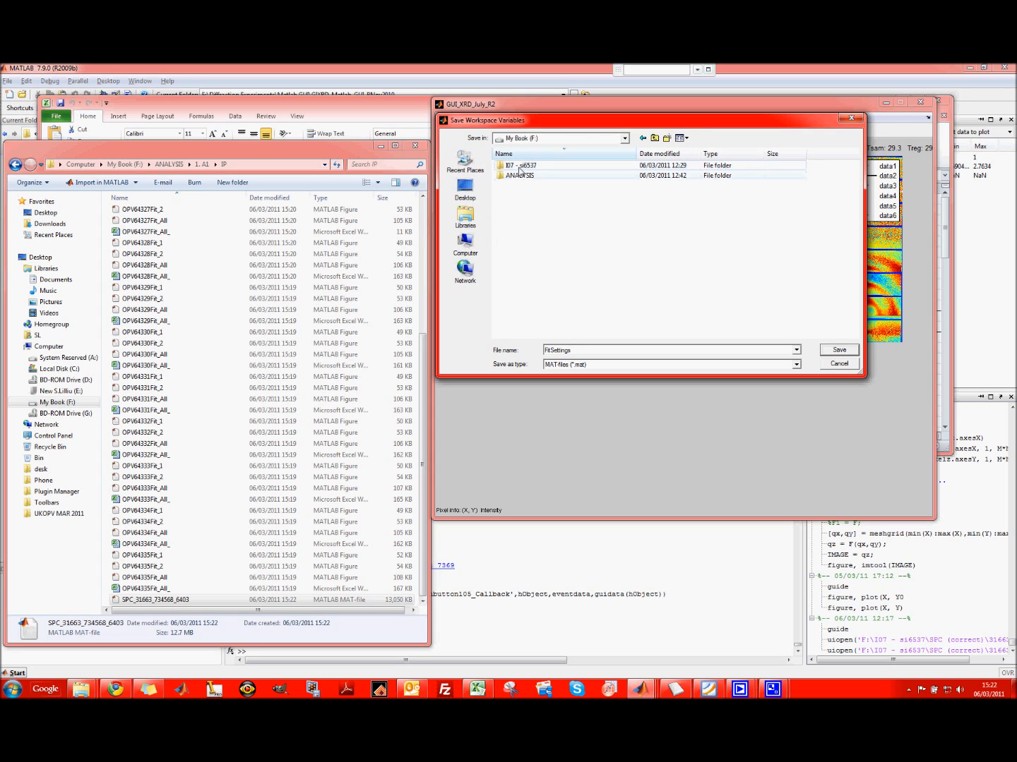
pyautogui.doubleClick(518, 174)
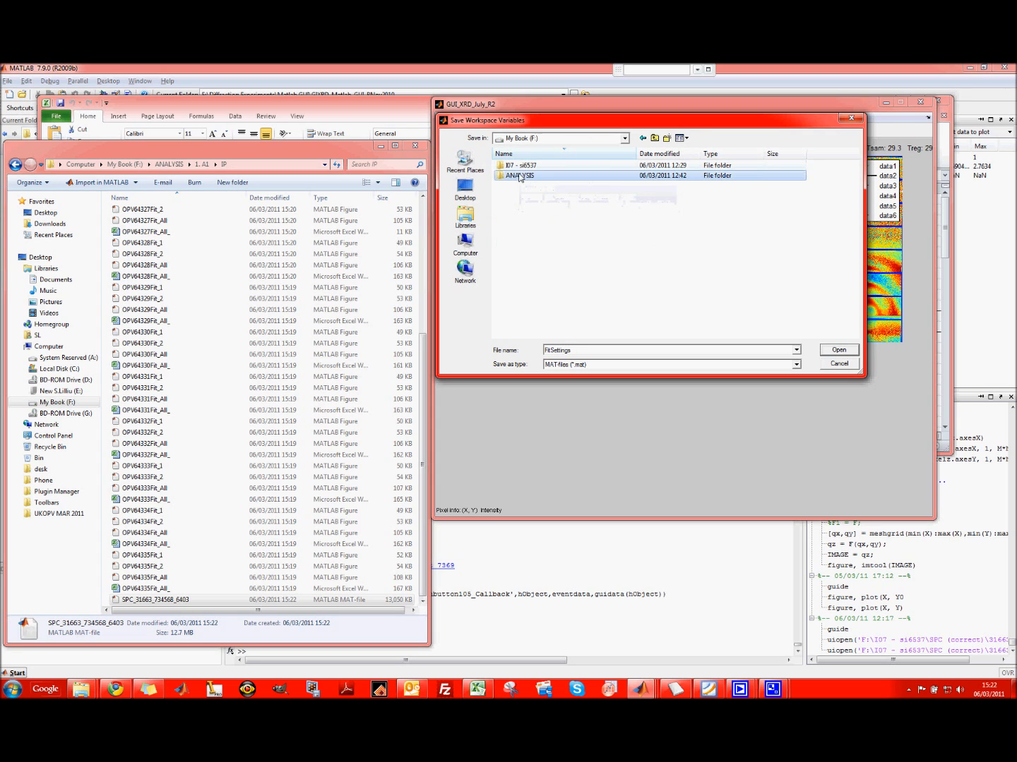
pyautogui.doubleClick(512, 166)
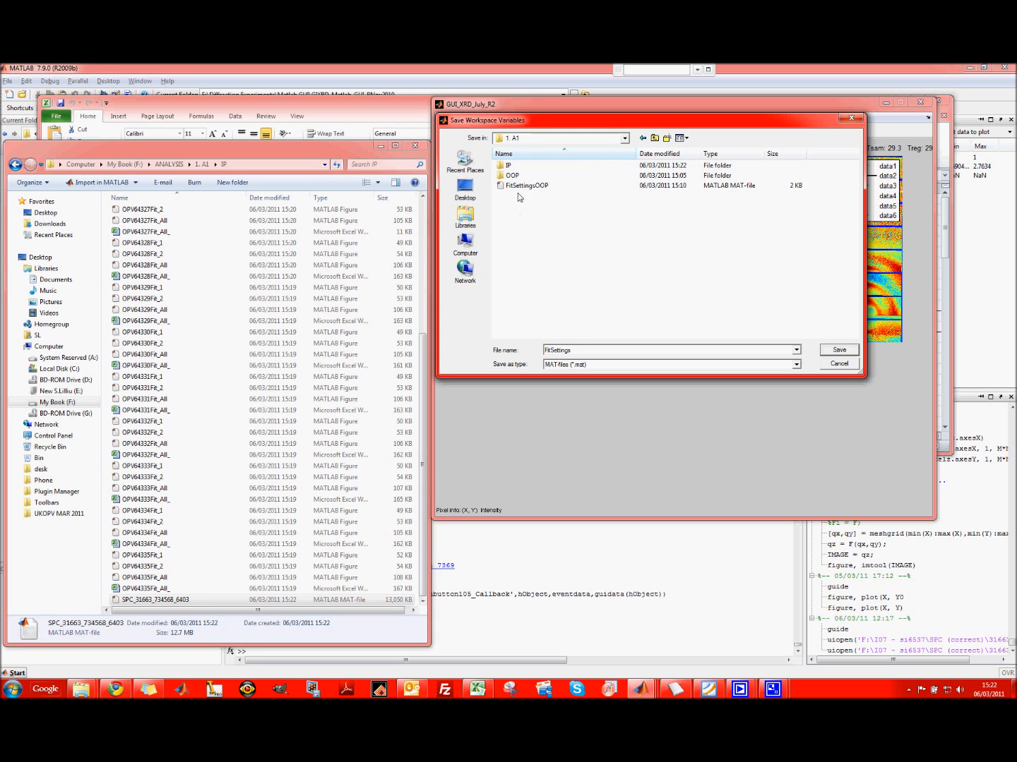
# Step: Save the fit settings as FitSettingsIP, basing the file name on the existing FitSettingsOOP file
pyautogui.click(524, 186)
pyautogui.doubleClick(573, 349)
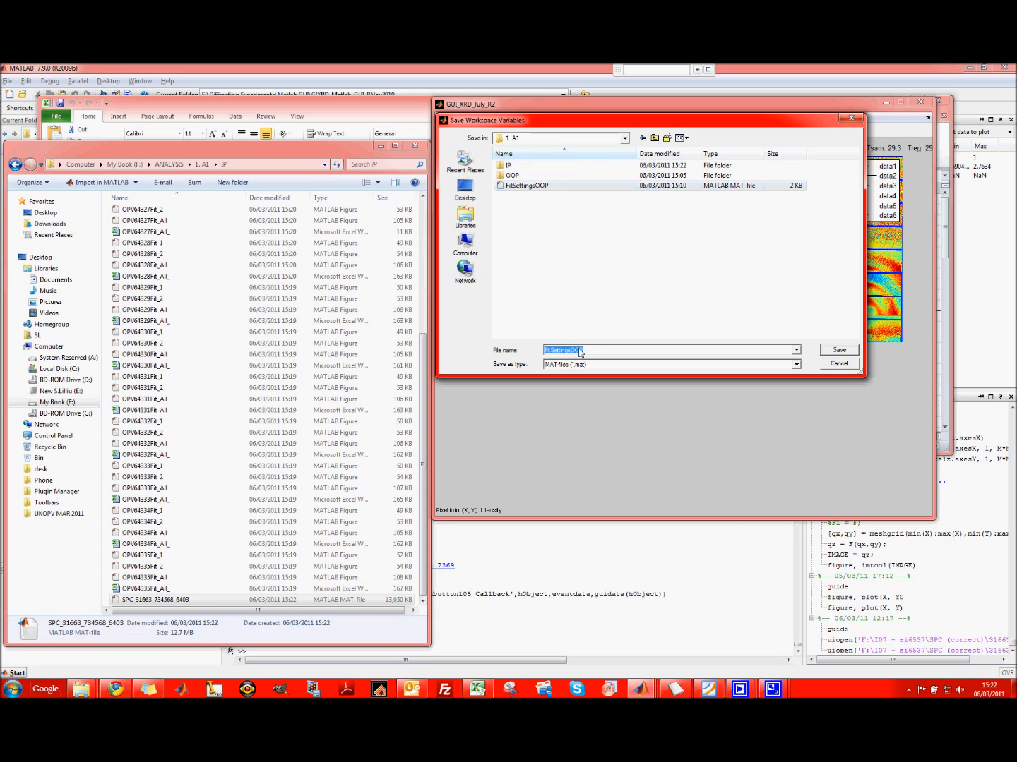
pyautogui.click(575, 350)
pyautogui.press('BackSpace')
pyautogui.press('BackSpace')
pyautogui.press('BackSpace')
pyautogui.write('IP')
pyautogui.click(838, 351)
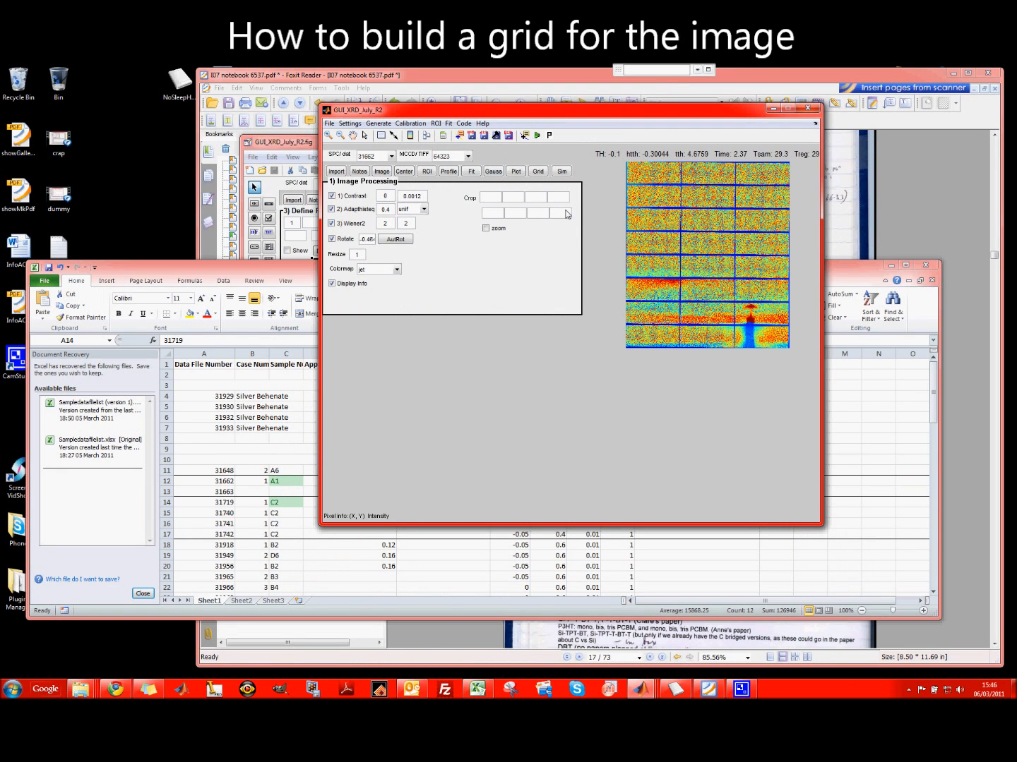
# Step: Generate a Q grid for the image with 0.4 spacing in x and y and turn its display on
pyautogui.click(540, 173)
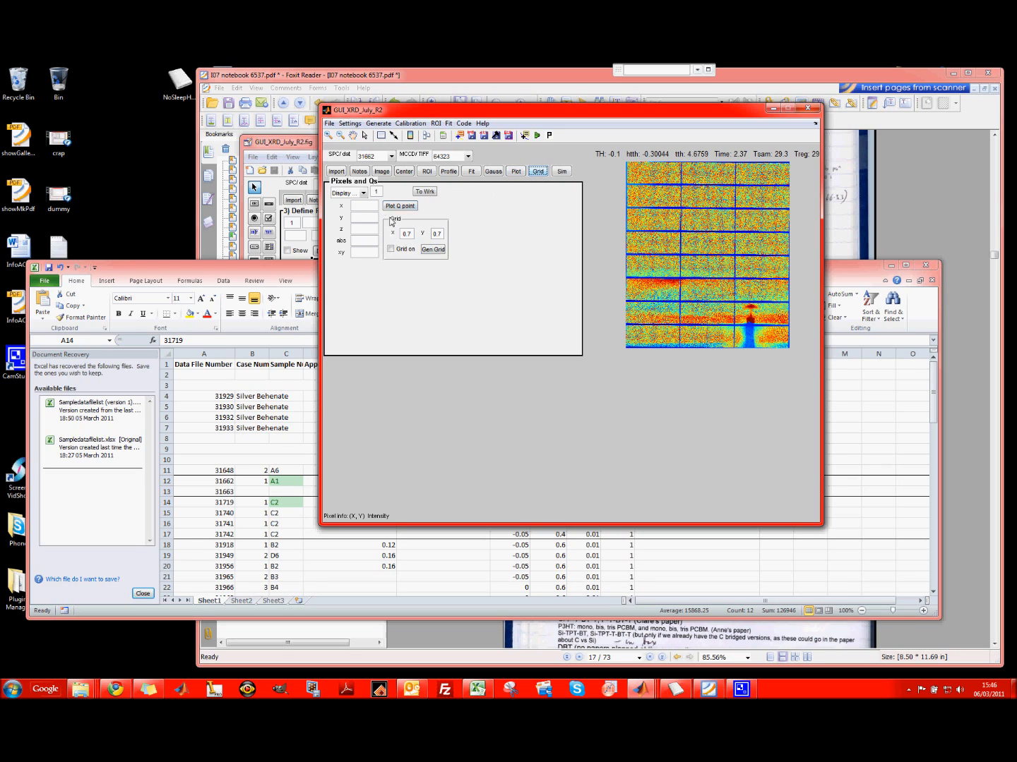
pyautogui.moveTo(408, 238); pyautogui.dragTo(419, 238)
pyautogui.write('4')
pyautogui.click(443, 240)
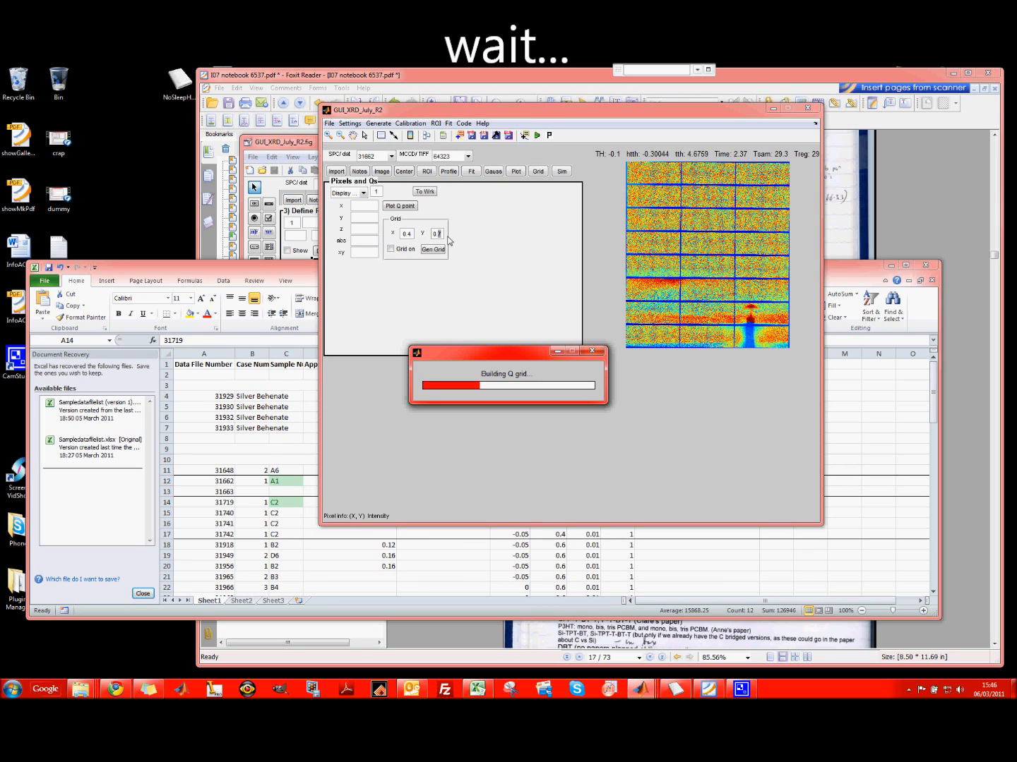
pyautogui.click(391, 249)
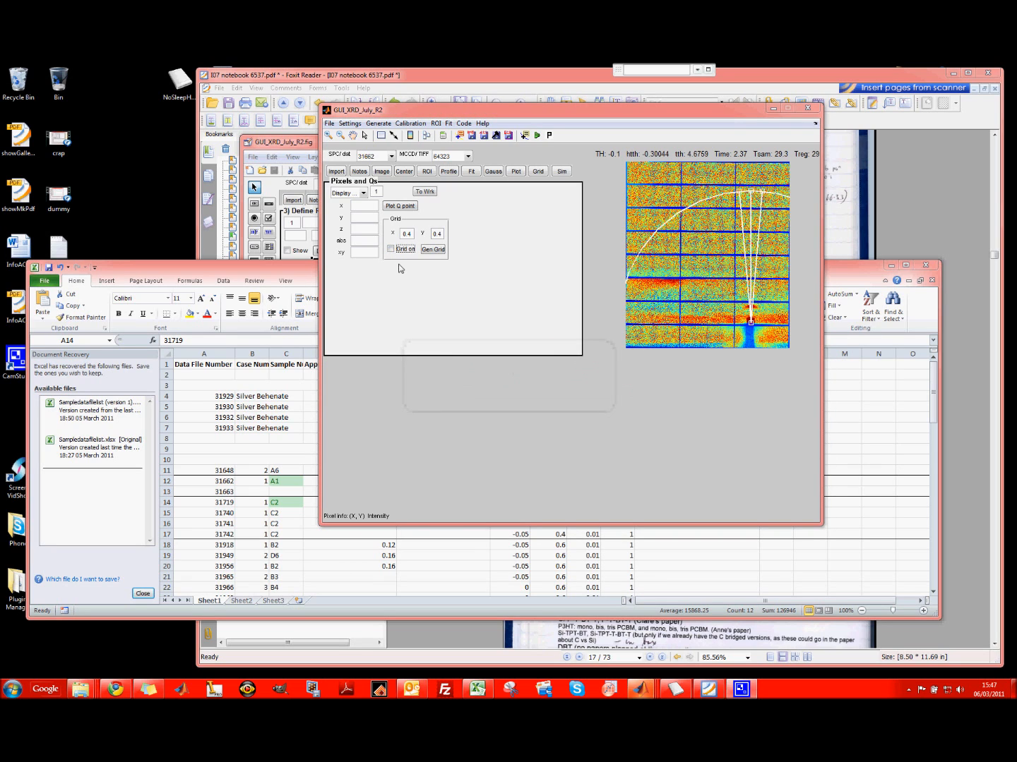
pyautogui.click(434, 252)
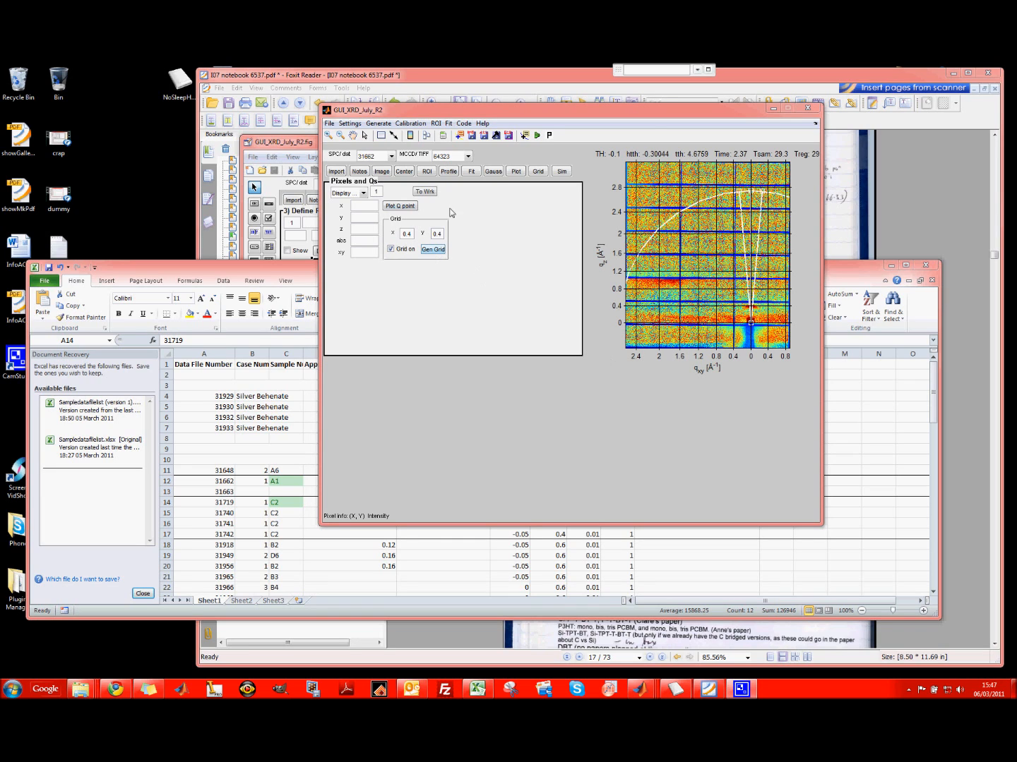
# Step: Display image 64328, save it as a single figure with q axes, and close the figure
pyautogui.click(459, 158)
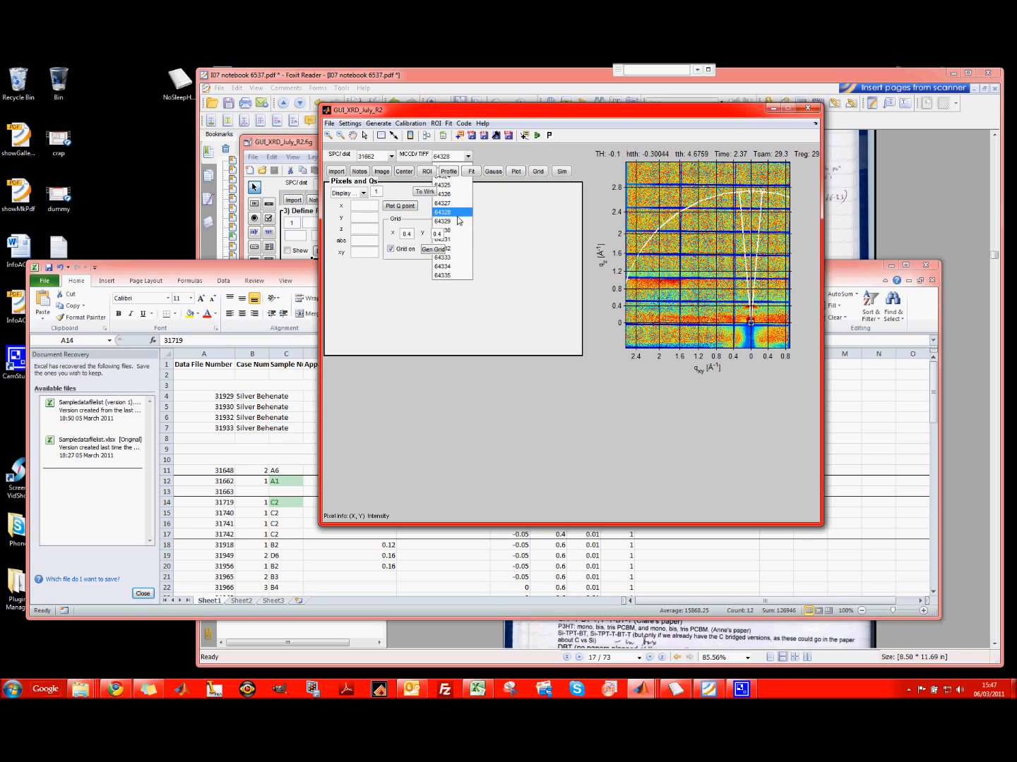
pyautogui.click(457, 215)
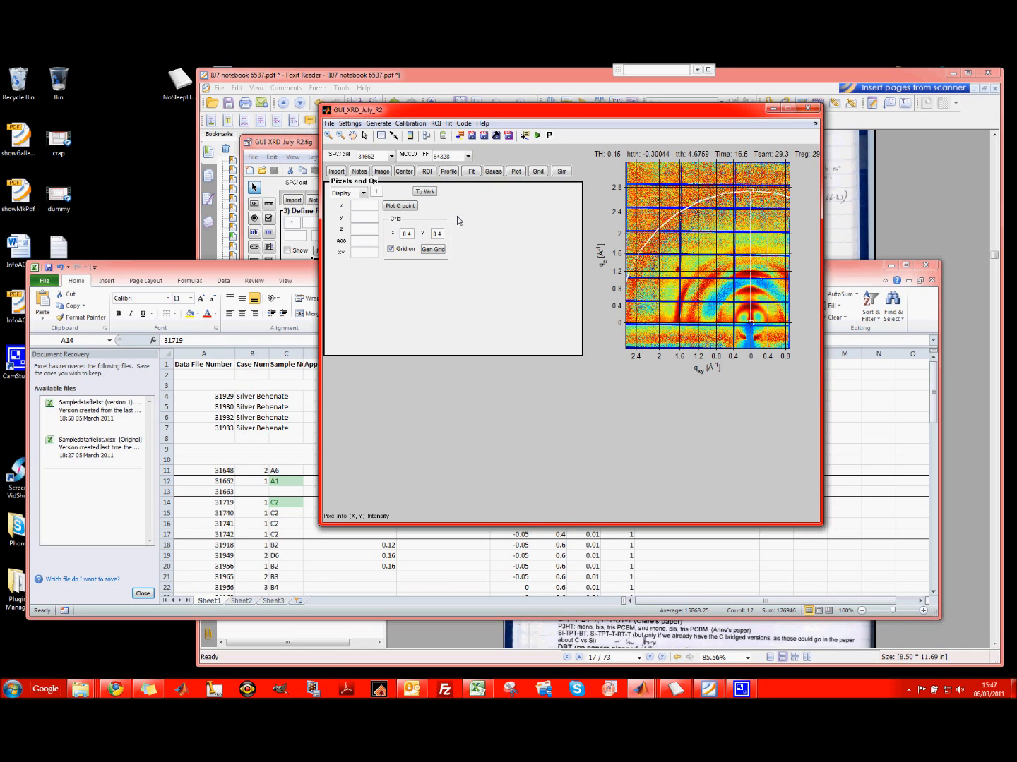
pyautogui.click(473, 139)
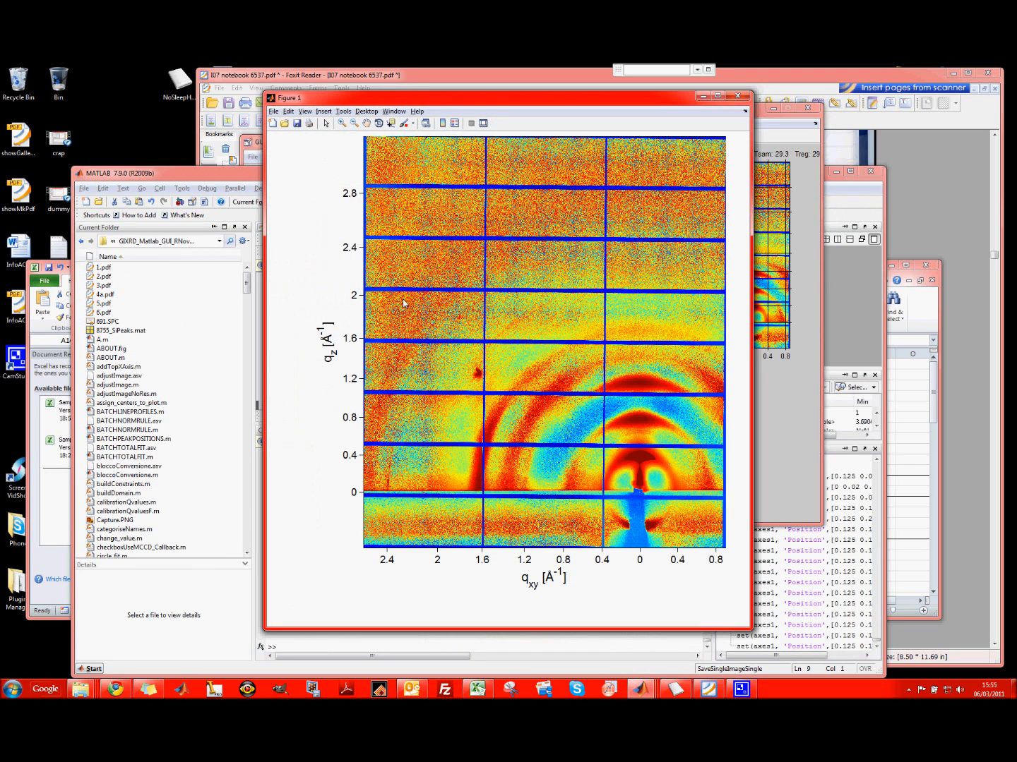
pyautogui.hotkey('alt', 'F4')
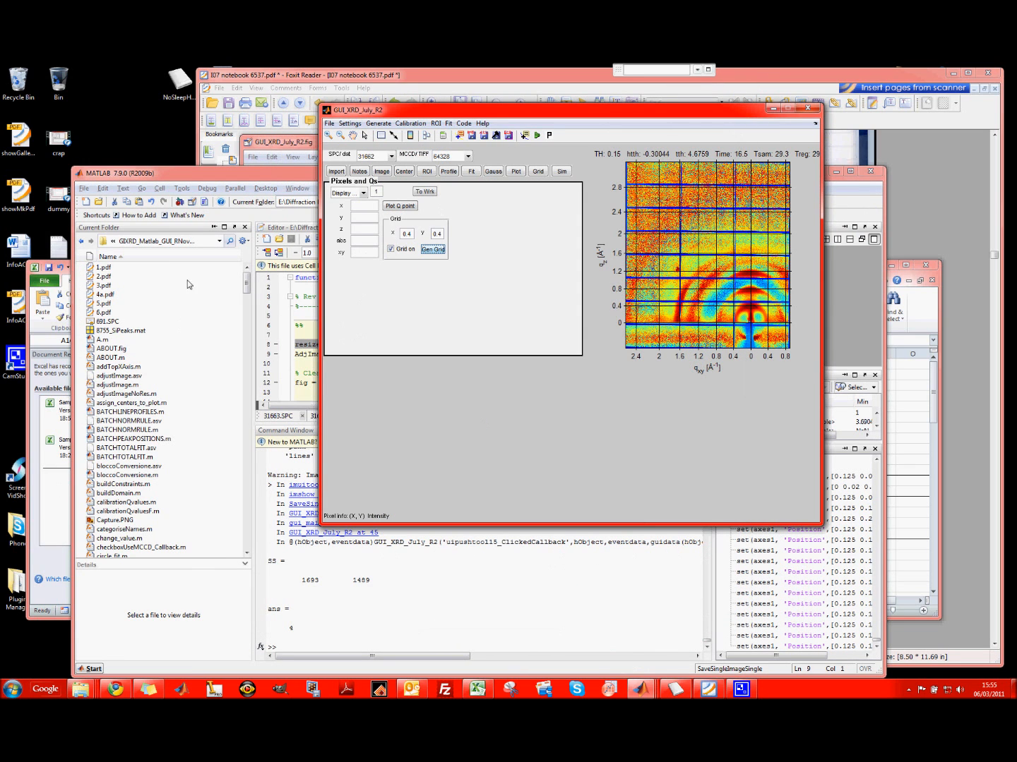
# Step: Delete the OPV64323 JPEG image from the 1. A1 folder
pyautogui.moveTo(80, 695)
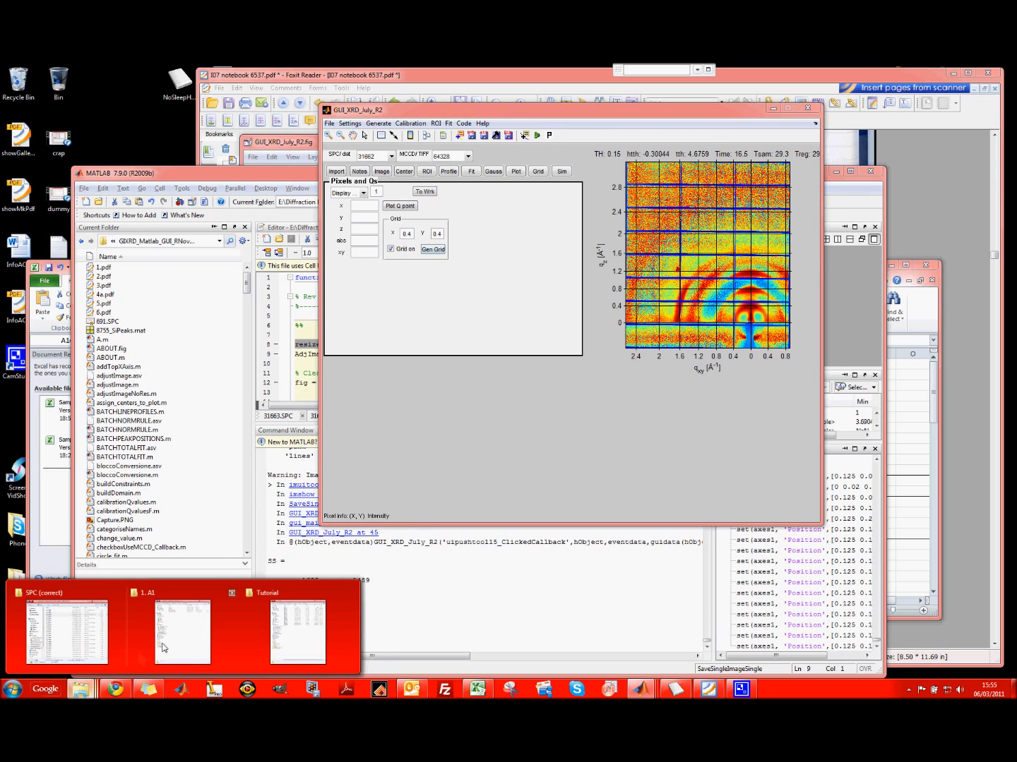
pyautogui.click(192, 639)
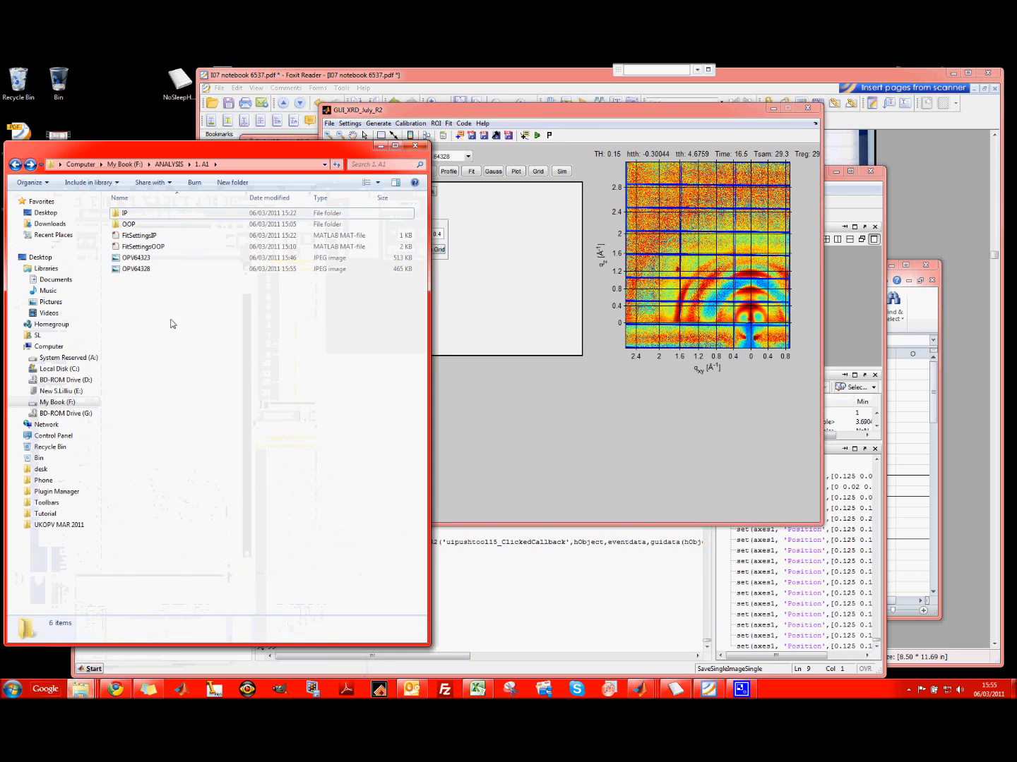
pyautogui.click(138, 259)
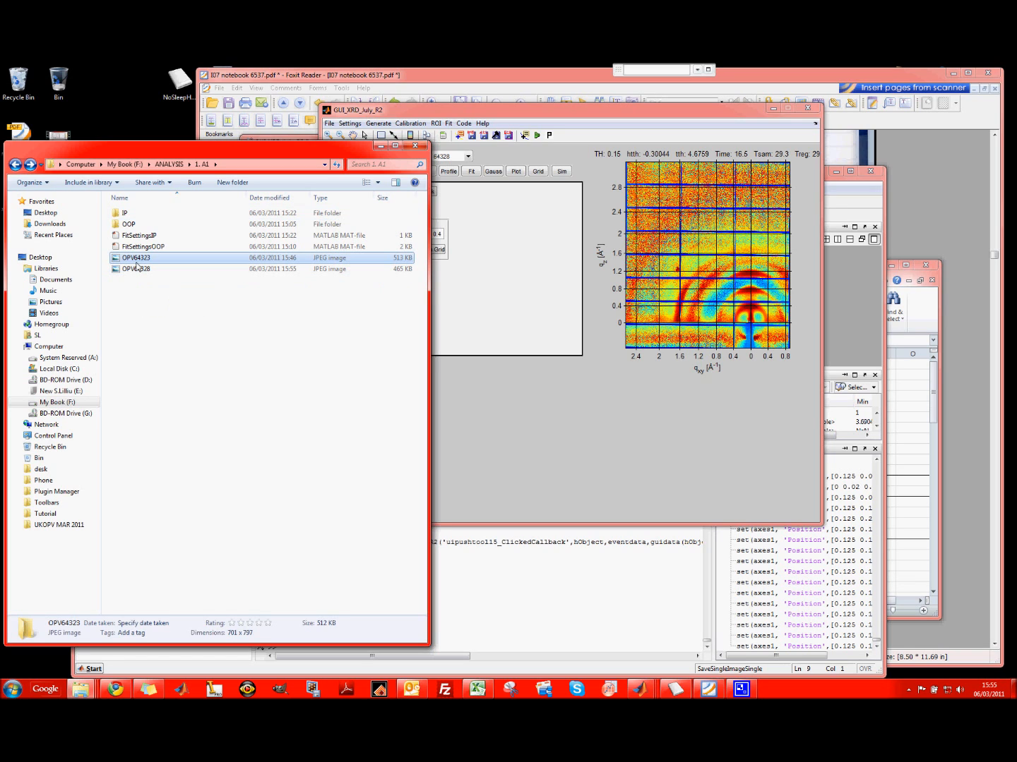
pyautogui.press('Delete')
pyautogui.press('Return')
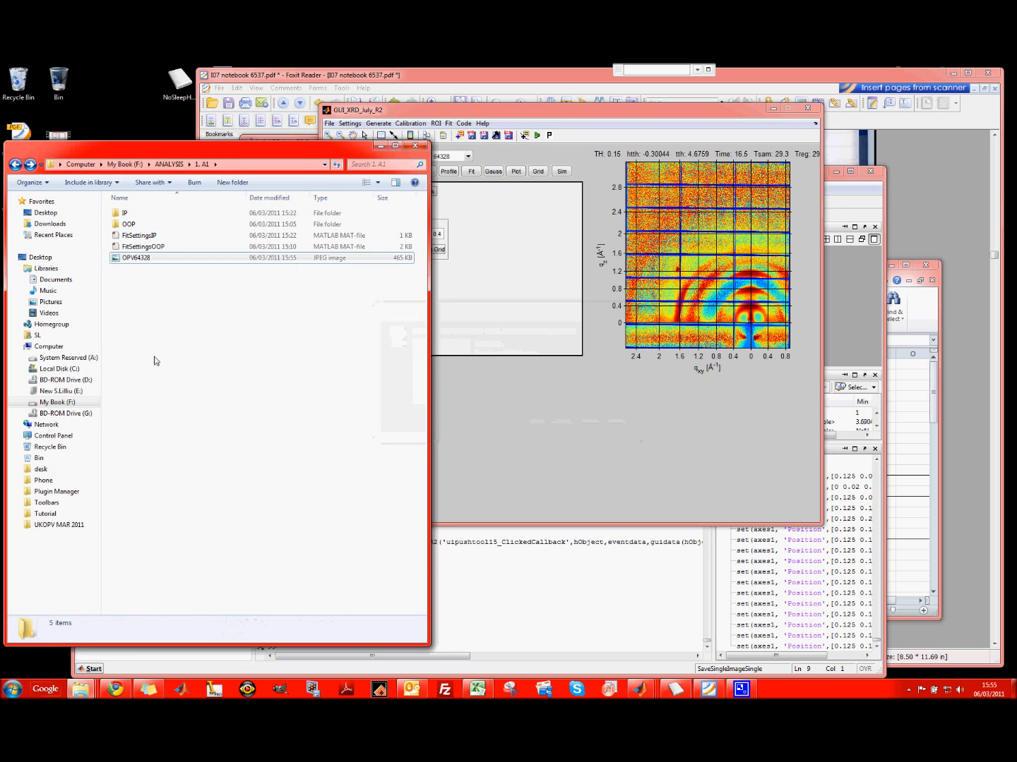
# Step: Open the saved OPV64328 image, examine its q axes and close the viewer
pyautogui.click(134, 262)
pyautogui.doubleClick(134, 262)
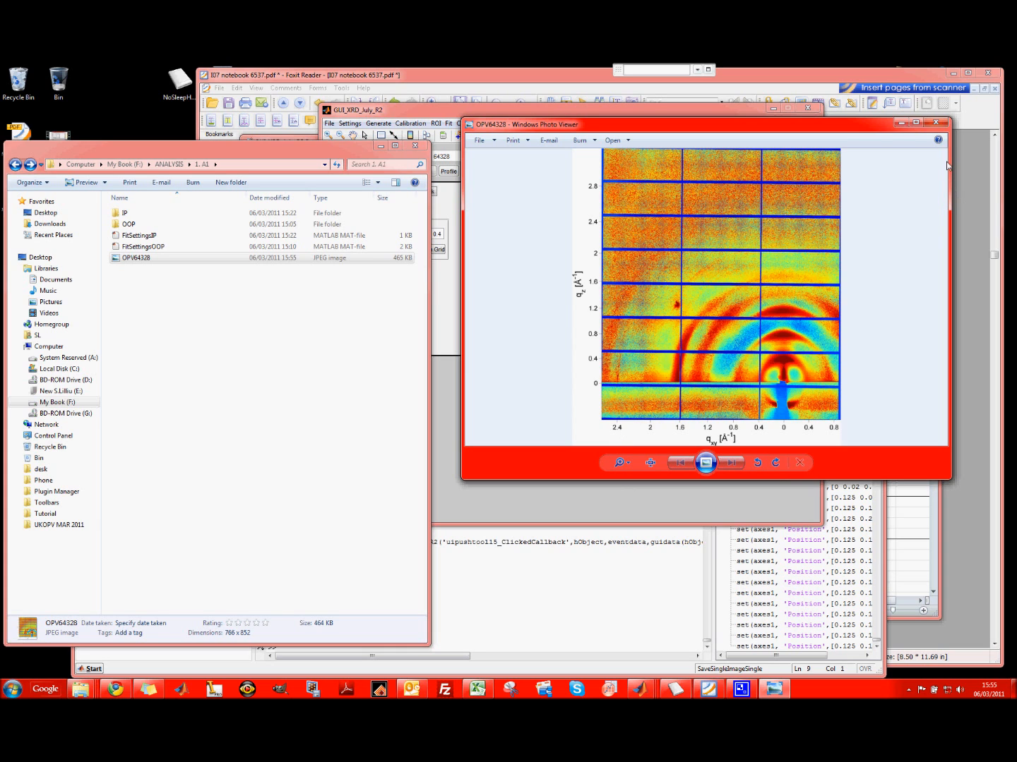
pyautogui.click(935, 123)
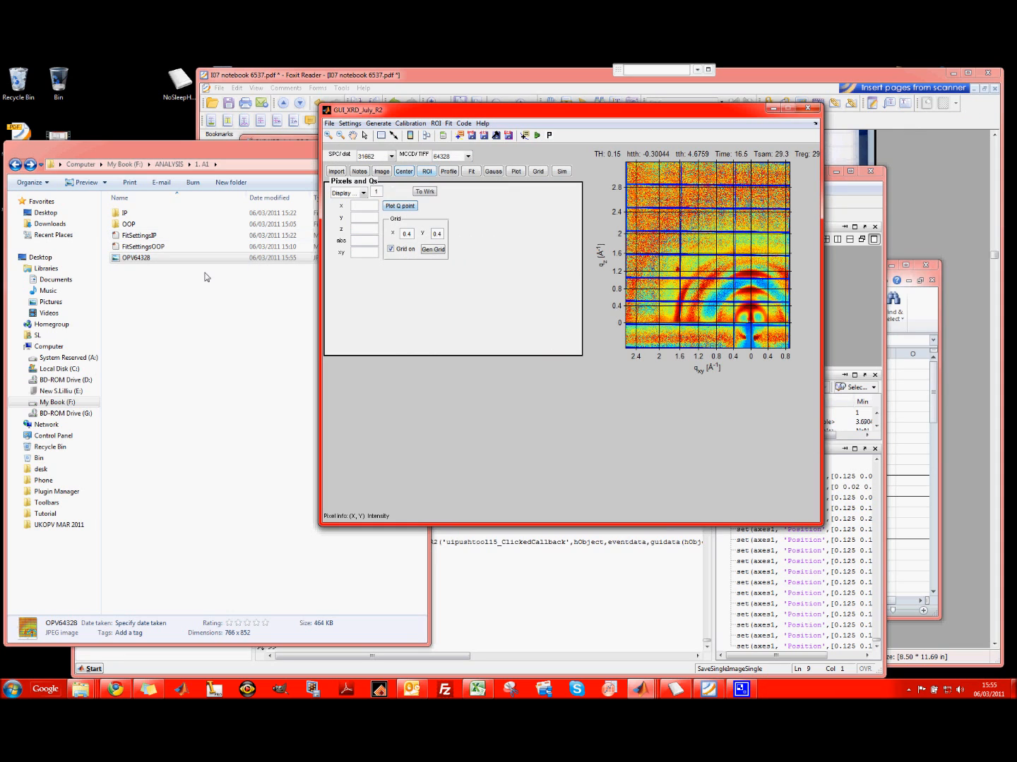
pyautogui.doubleClick(156, 259)
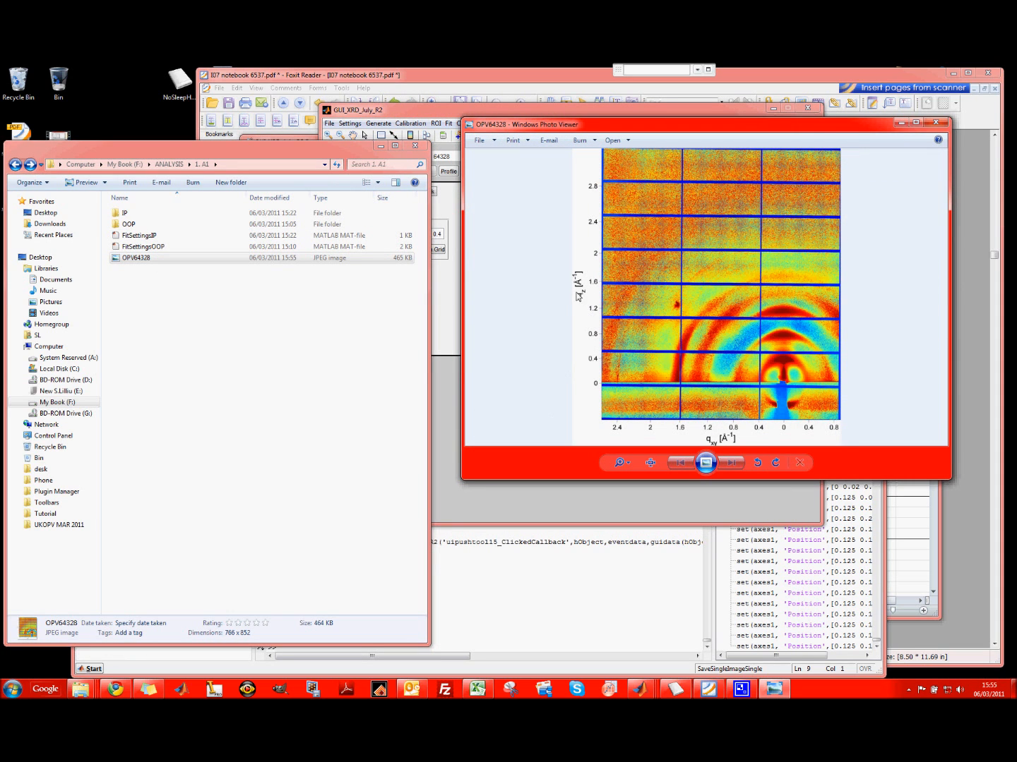
pyautogui.click(937, 124)
# Step: Open the SaveSingleImage code from GUI_XRD_July_R2 and examine its colormap cases
pyautogui.click(527, 234)
pyautogui.click(464, 124)
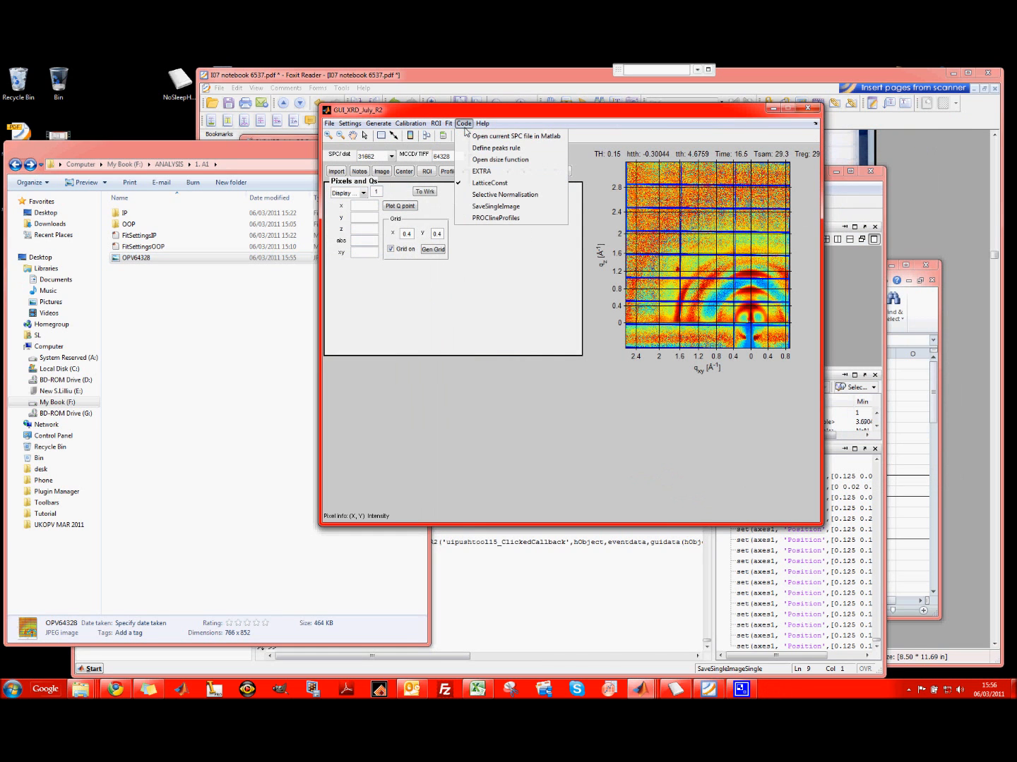
pyautogui.click(491, 208)
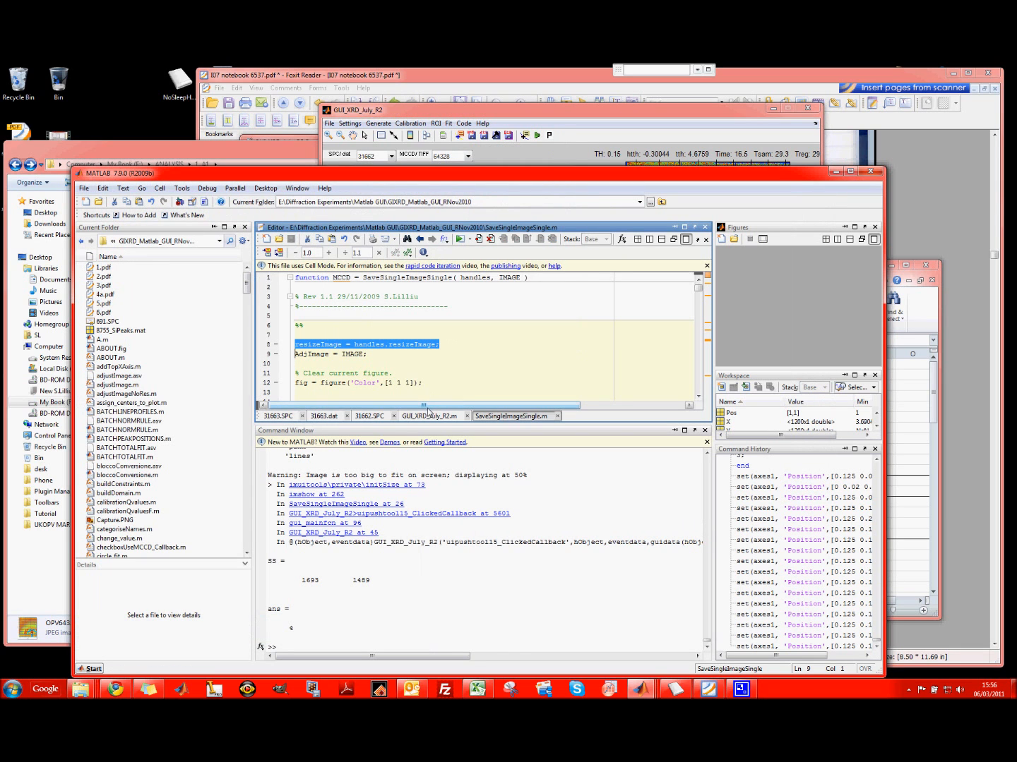
pyautogui.moveTo(427, 427); pyautogui.dragTo(427, 514)
pyautogui.moveTo(699, 302); pyautogui.dragTo(707, 328)
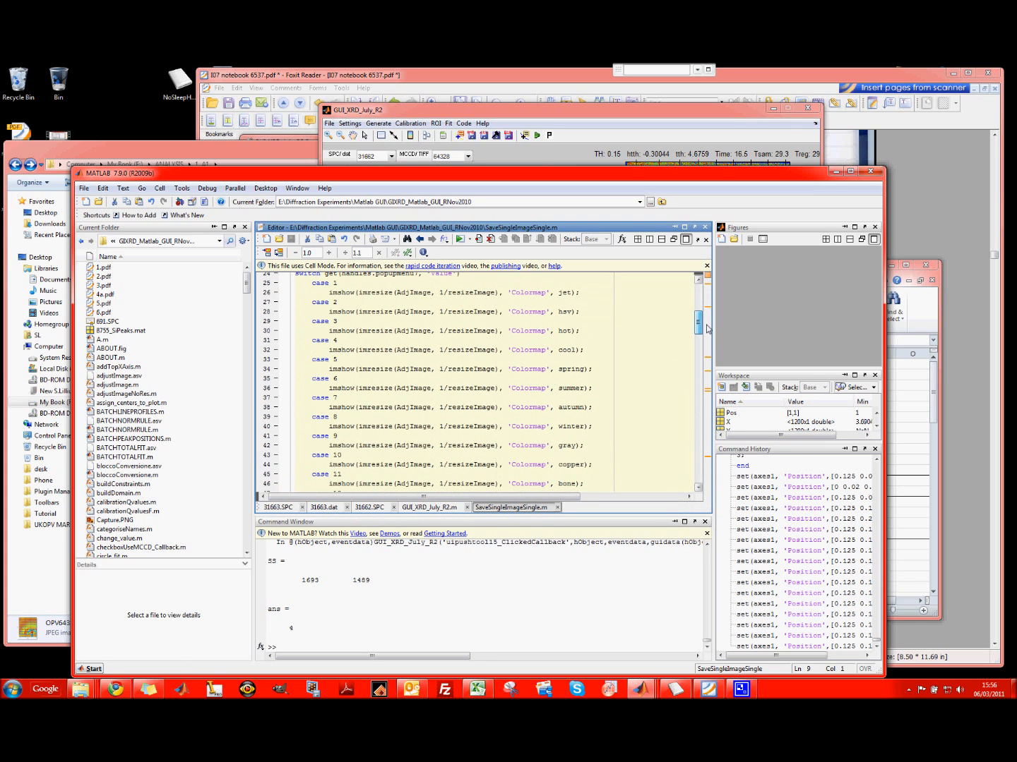
pyautogui.moveTo(477, 292); pyautogui.dragTo(589, 449)
pyautogui.click(621, 420)
# Step: Compare the colormap setting in the GUI's image processing options with the cases in the SaveSingleImage code
pyautogui.click(620, 109)
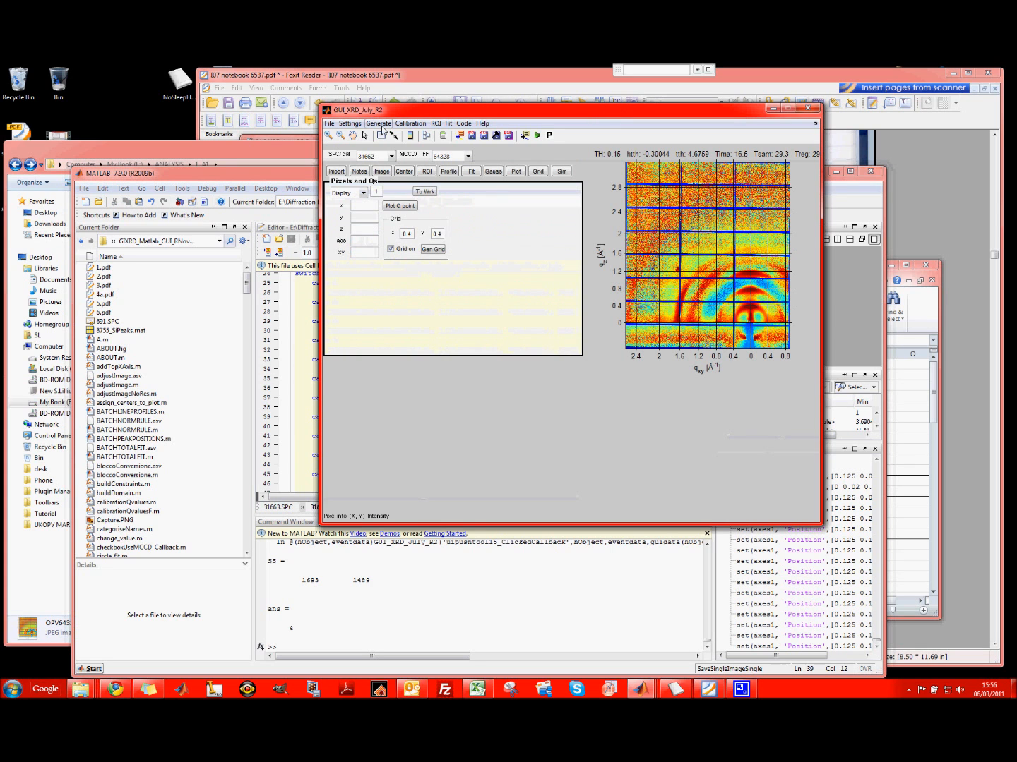
pyautogui.click(381, 171)
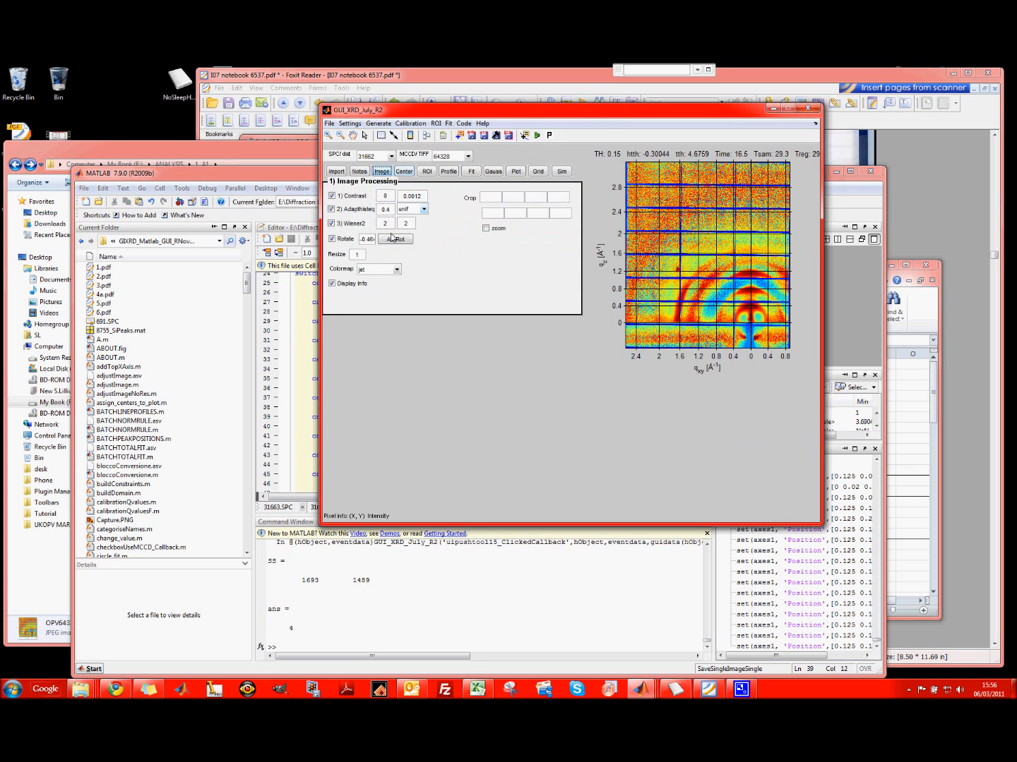
pyautogui.click(376, 271)
pyautogui.click(375, 273)
pyautogui.click(293, 325)
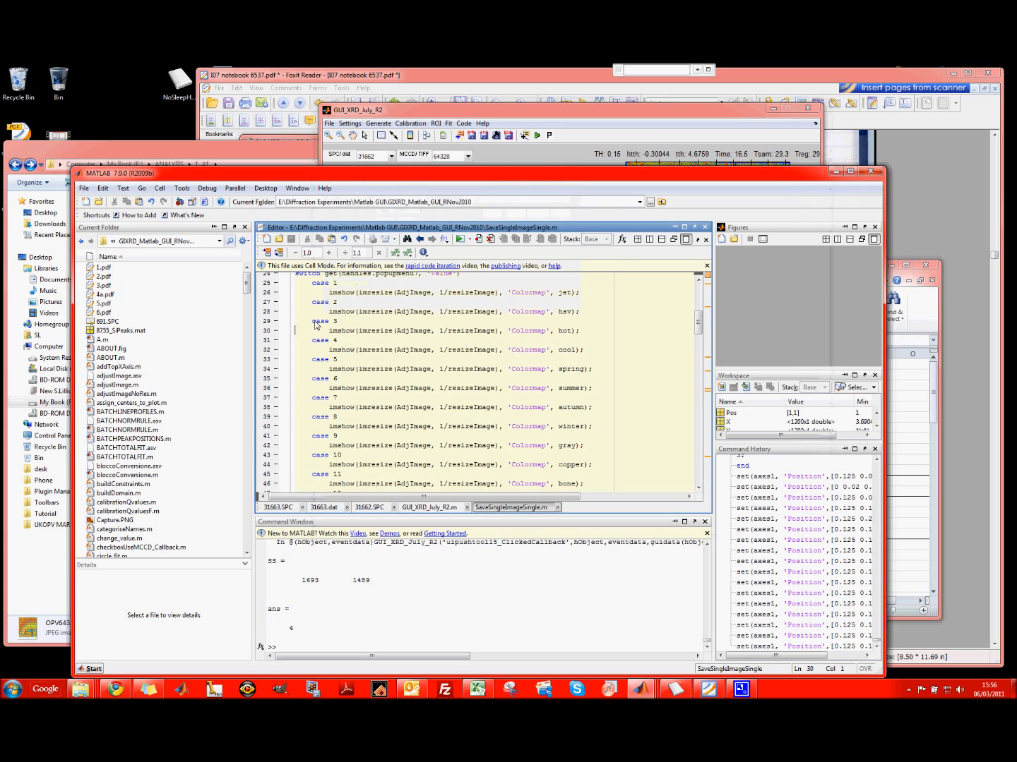
pyautogui.click(569, 142)
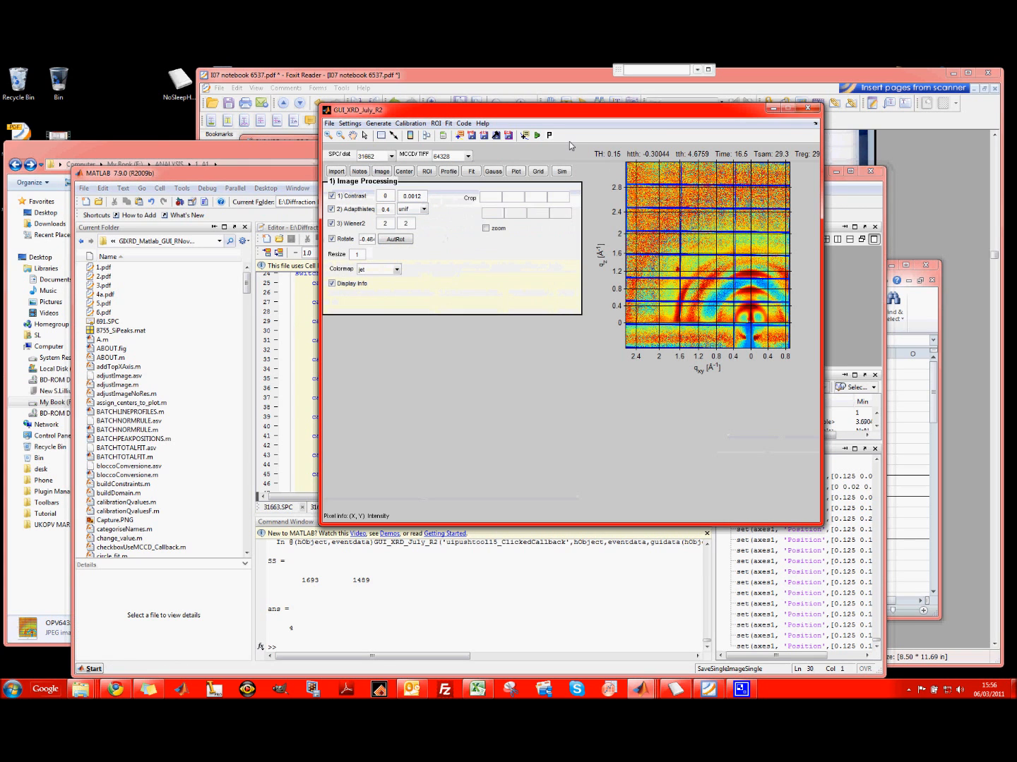
# Step: Set the image colormap to gray and save image 64328 as a single figure again
pyautogui.click(379, 273)
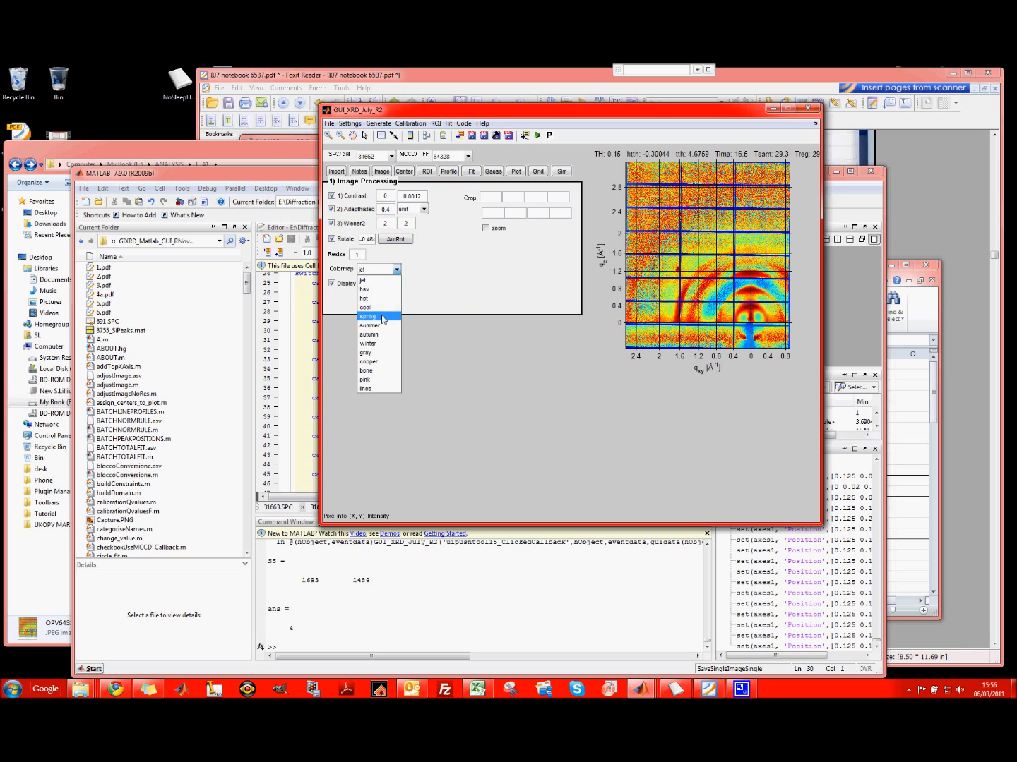
pyautogui.click(370, 353)
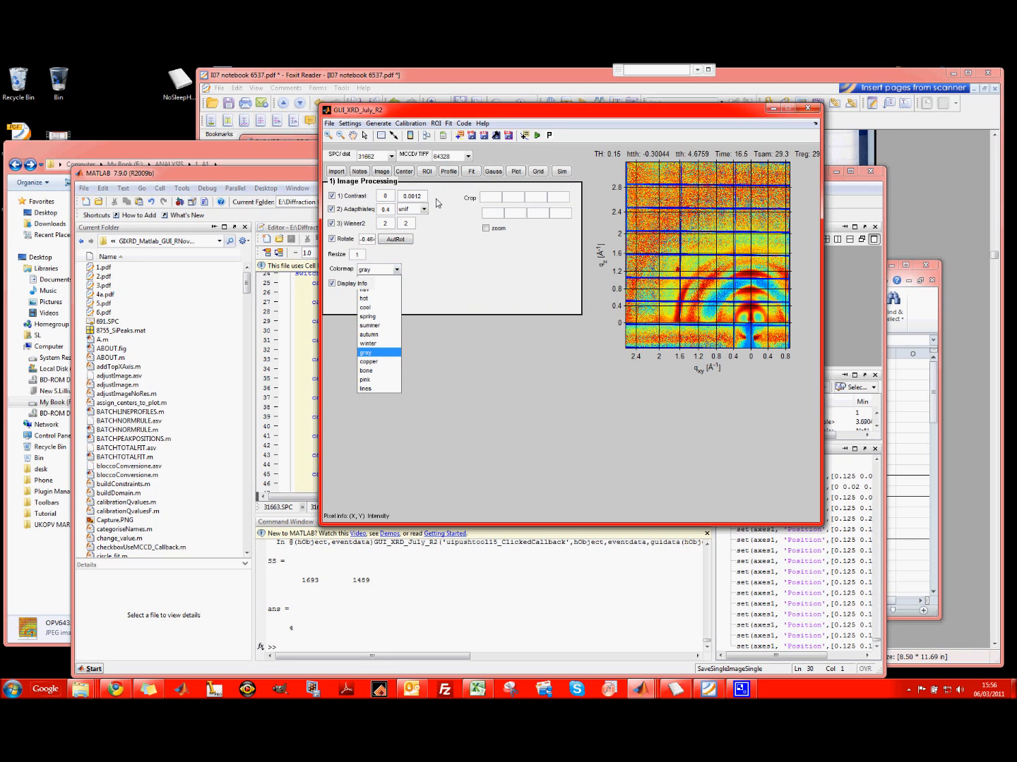
pyautogui.click(472, 137)
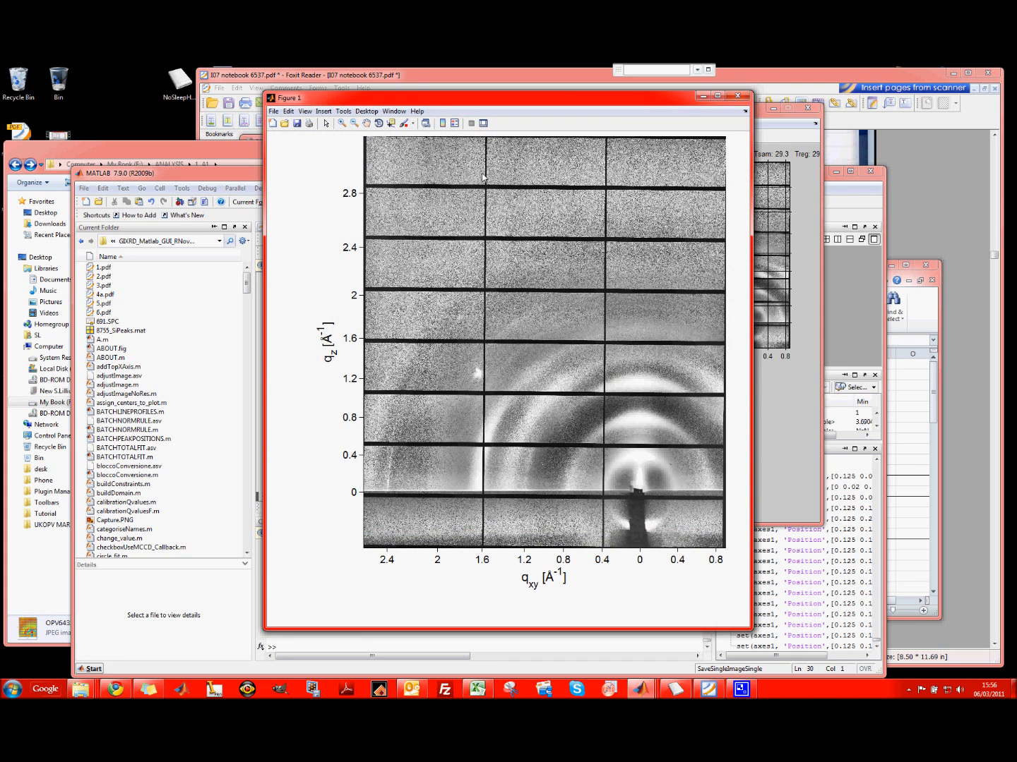
# Step: Set the image colormap to jet and bring the SaveSingleImage code back to the front
pyautogui.click(374, 270)
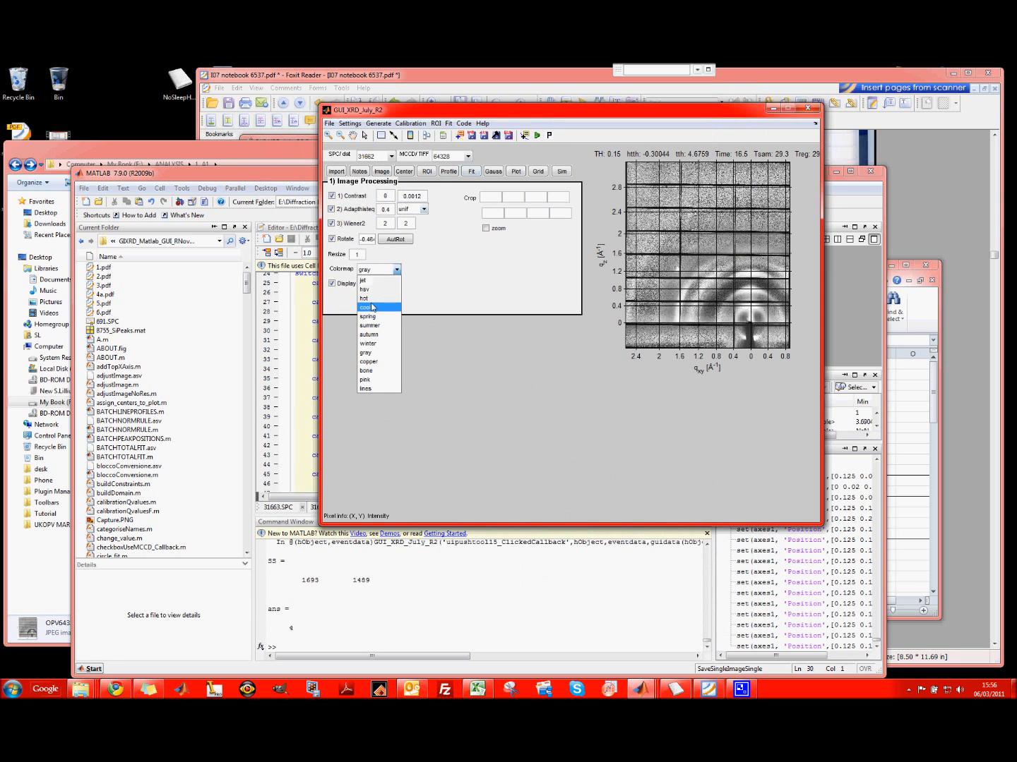
pyautogui.click(363, 280)
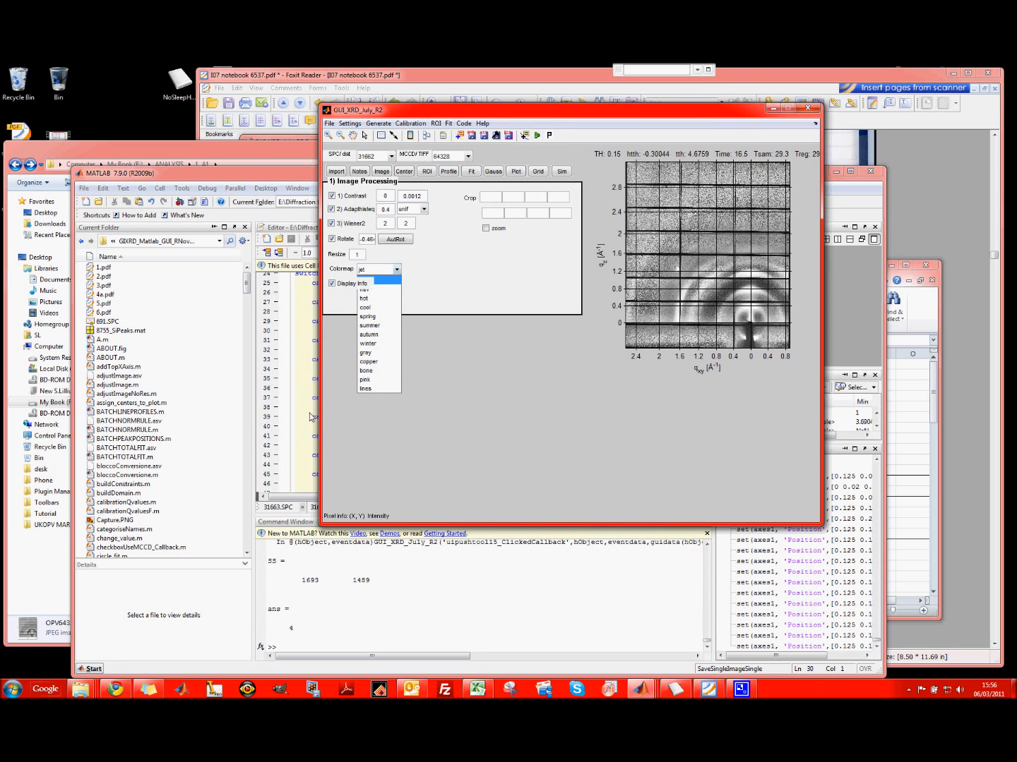
pyautogui.click(310, 416)
pyautogui.click(580, 604)
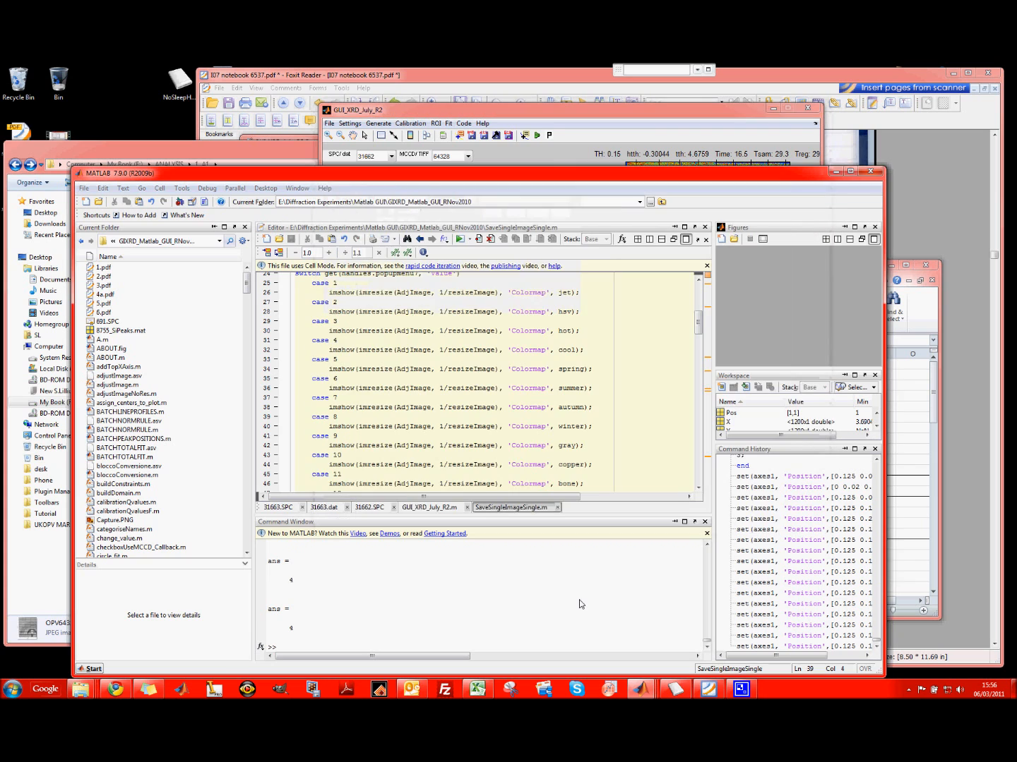
# Step: Examine the grid display, q_z and q_xy axis label and font size lines in the SaveSingleImage code against the GUI image
pyautogui.moveTo(695, 324); pyautogui.dragTo(699, 358)
pyautogui.click(332, 300)
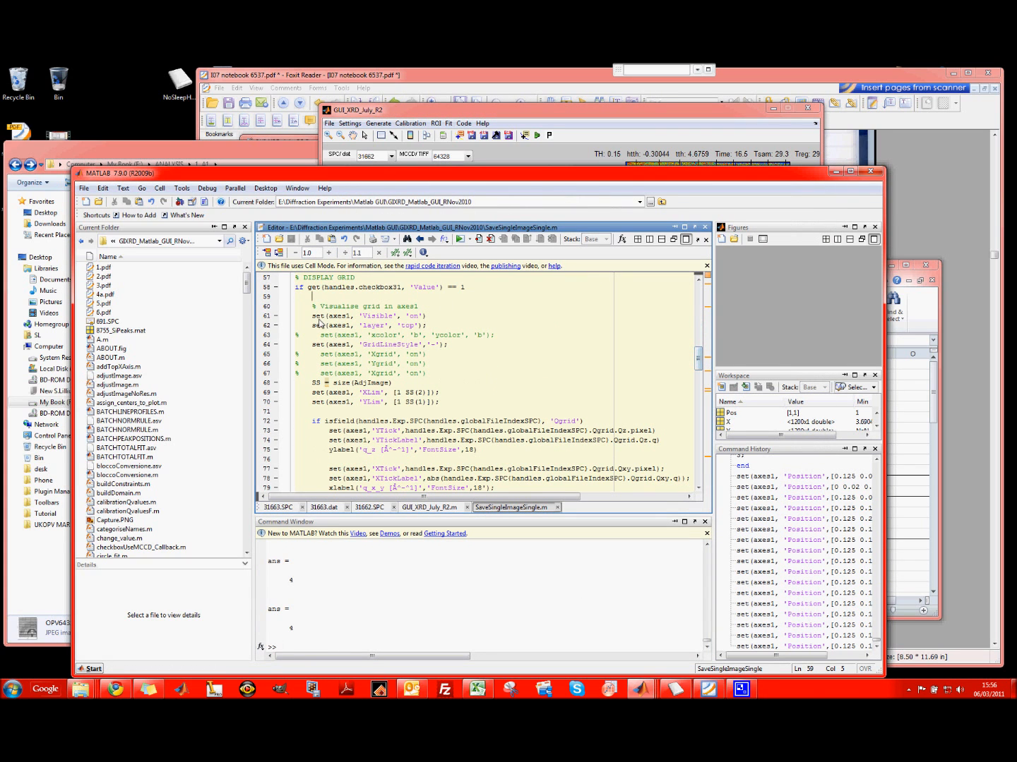
pyautogui.moveTo(312, 316); pyautogui.dragTo(427, 326)
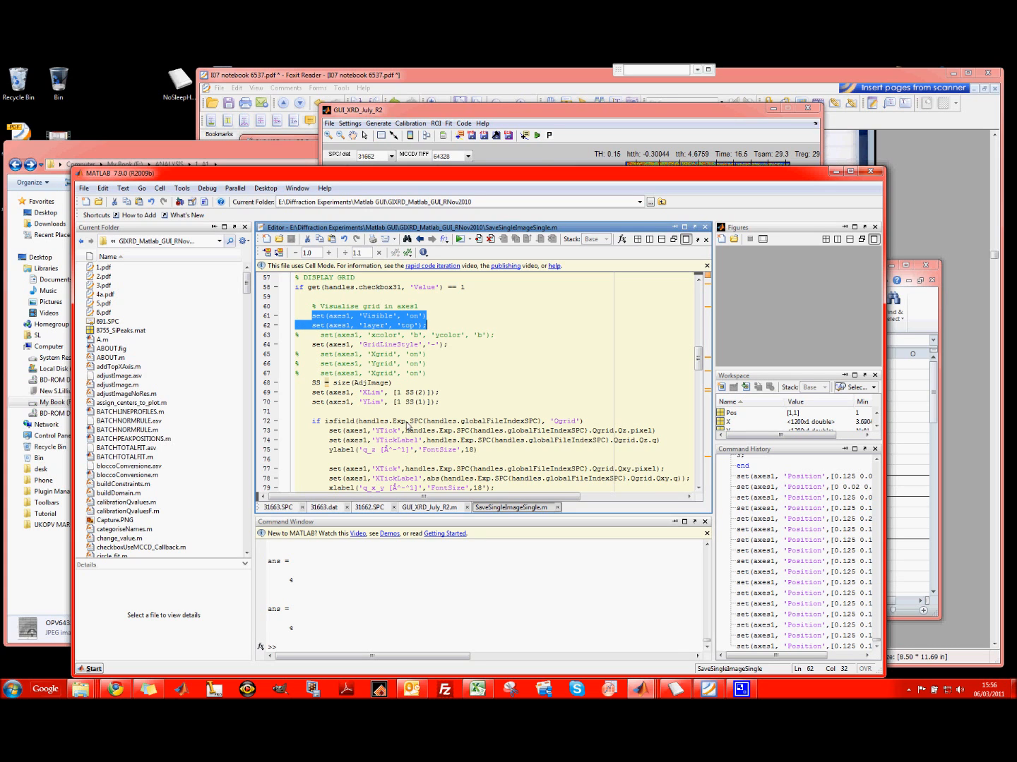
pyautogui.moveTo(698, 367); pyautogui.dragTo(698, 384)
pyautogui.moveTo(464, 312); pyautogui.dragTo(477, 314)
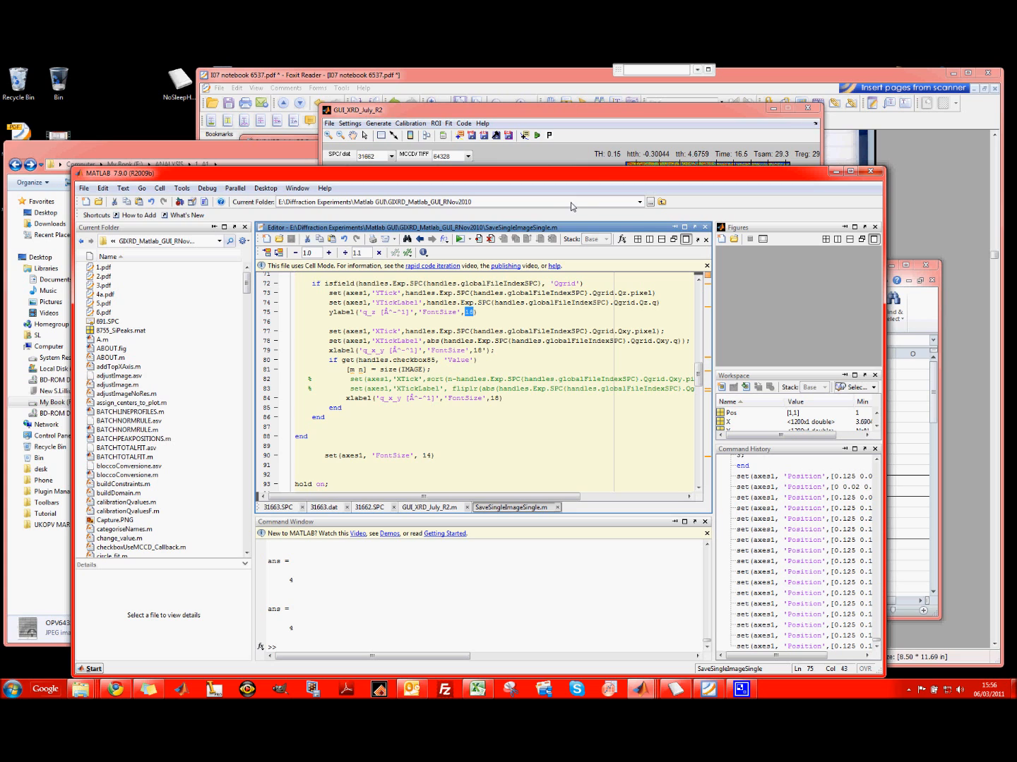
pyautogui.click(574, 158)
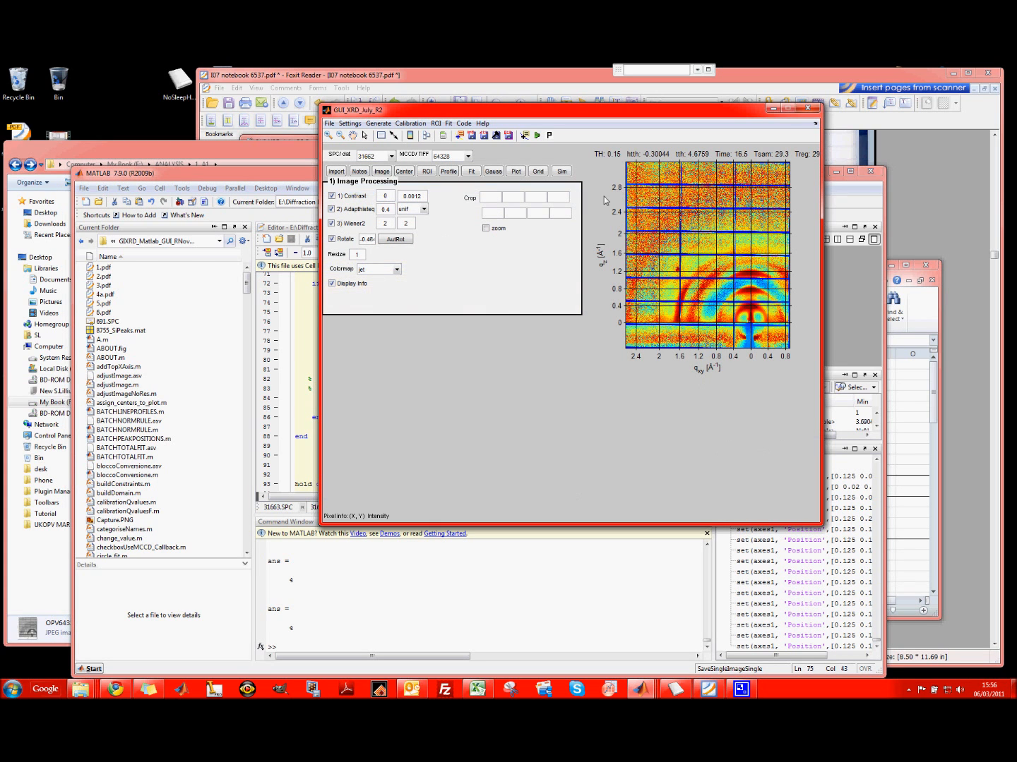
pyautogui.click(308, 370)
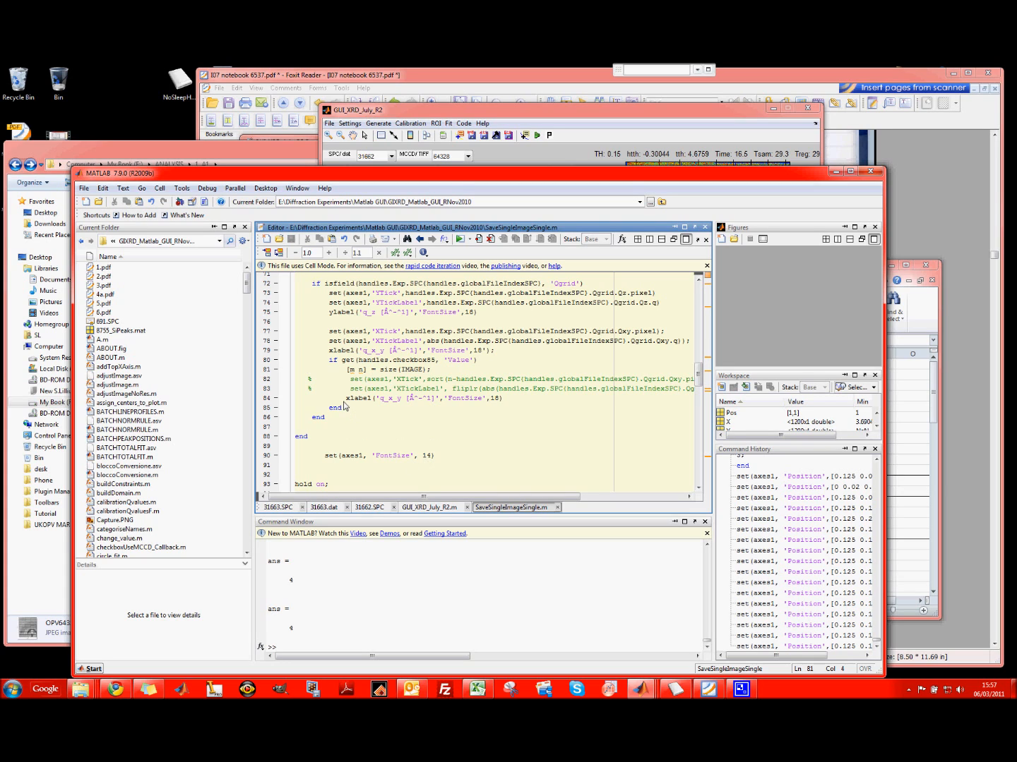
pyautogui.moveTo(329, 351); pyautogui.dragTo(504, 357)
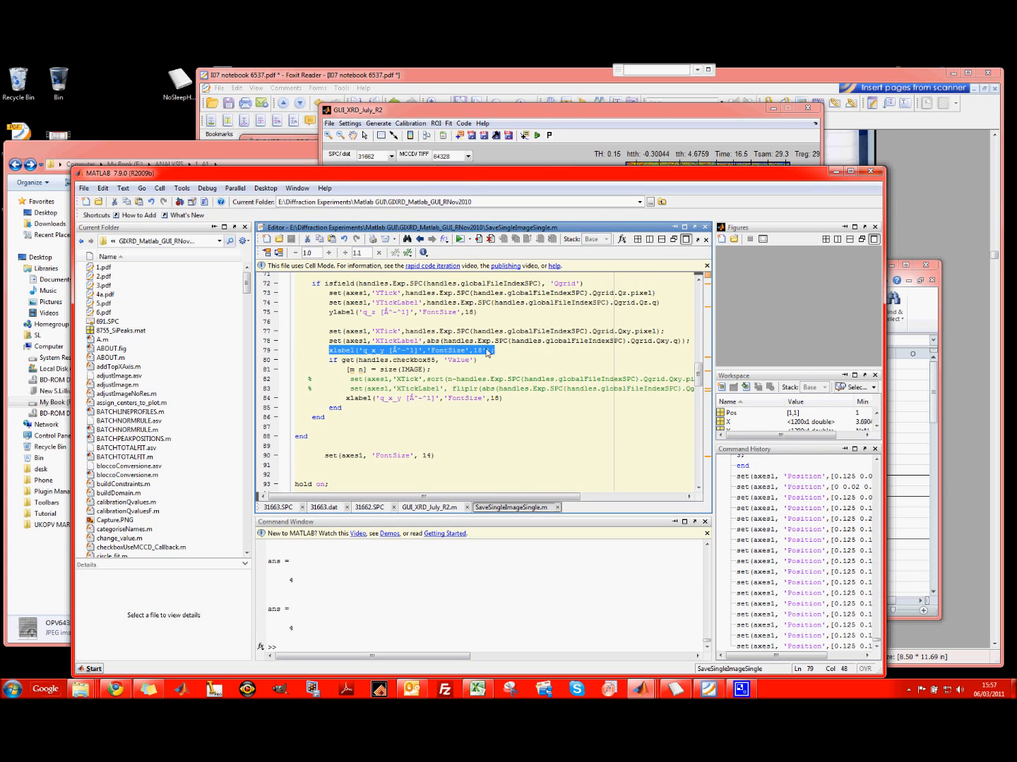
pyautogui.click(365, 314)
pyautogui.click(359, 398)
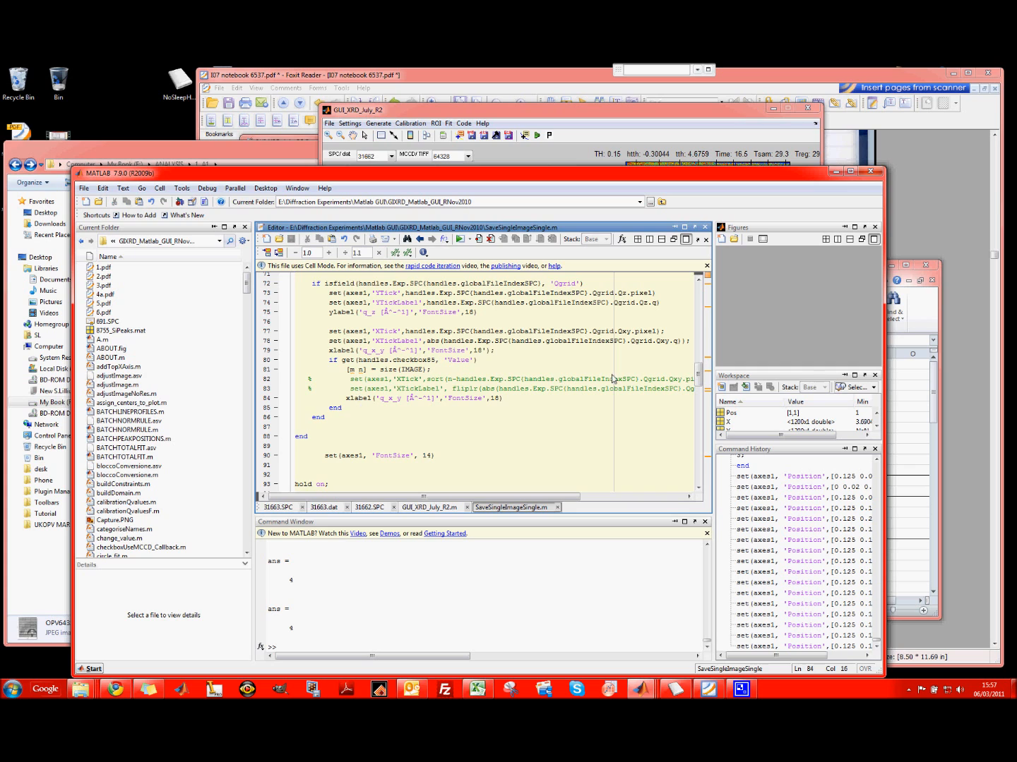
# Step: Examine the infoSPC block handling the Tsam, Time and Treg fields in the SaveSingleImage code
pyautogui.moveTo(698, 375); pyautogui.dragTo(698, 401)
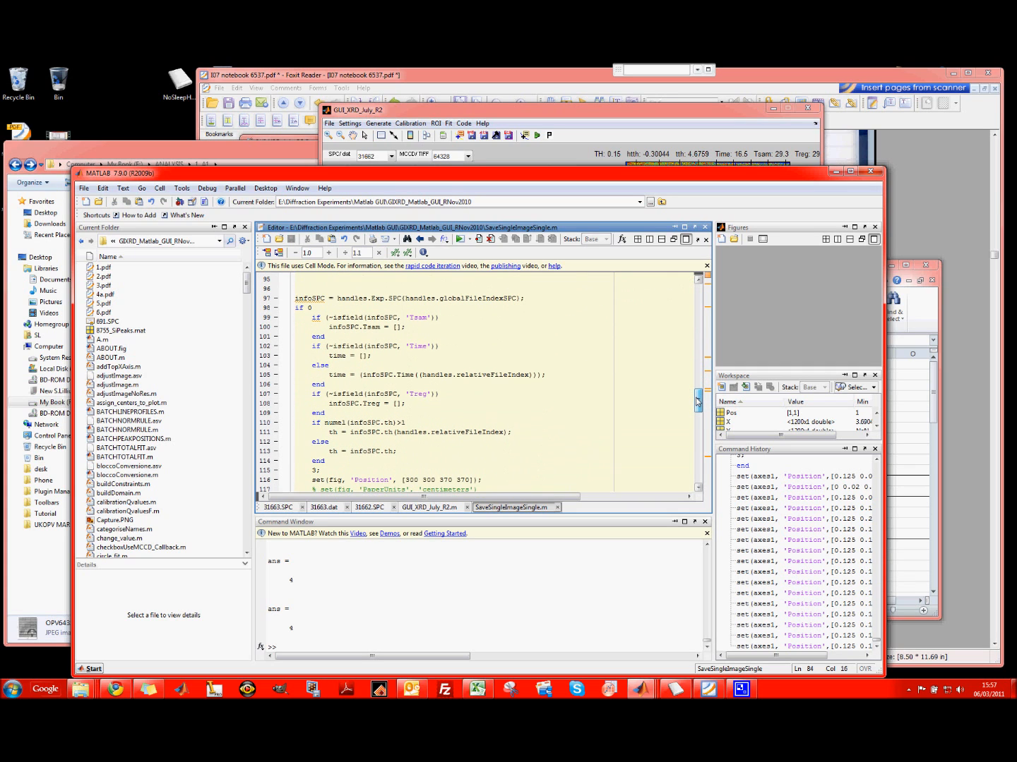
pyautogui.doubleClick(309, 309)
pyautogui.moveTo(406, 318); pyautogui.dragTo(432, 319)
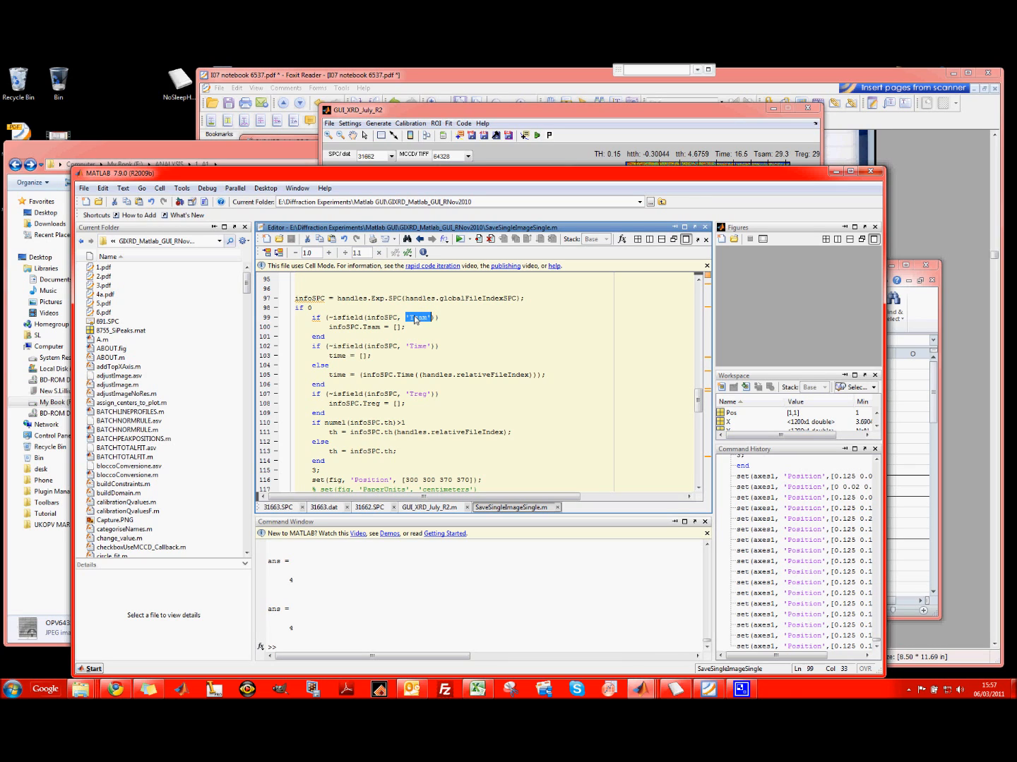
pyautogui.click(415, 347)
pyautogui.click(417, 387)
pyautogui.scroll(-5, 507, 368)
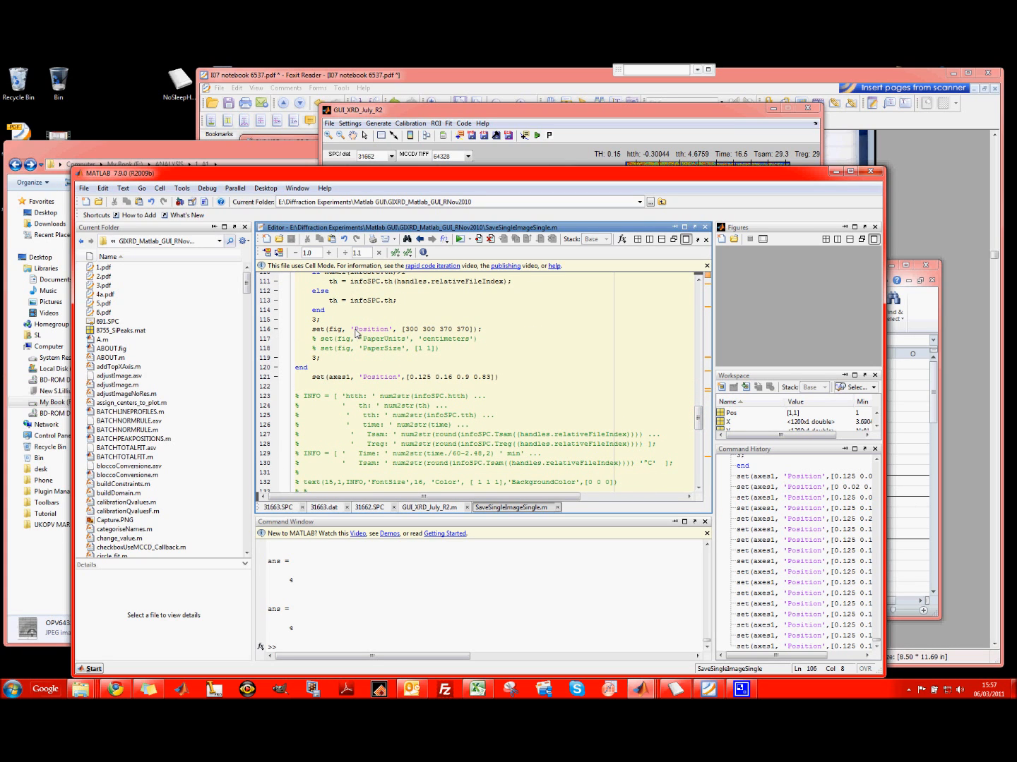
# Step: Examine the figure and axes Position values and the closing export_fig and delete commands in the SaveSingleImage code
pyautogui.click(349, 376)
pyautogui.moveTo(405, 329); pyautogui.dragTo(470, 331)
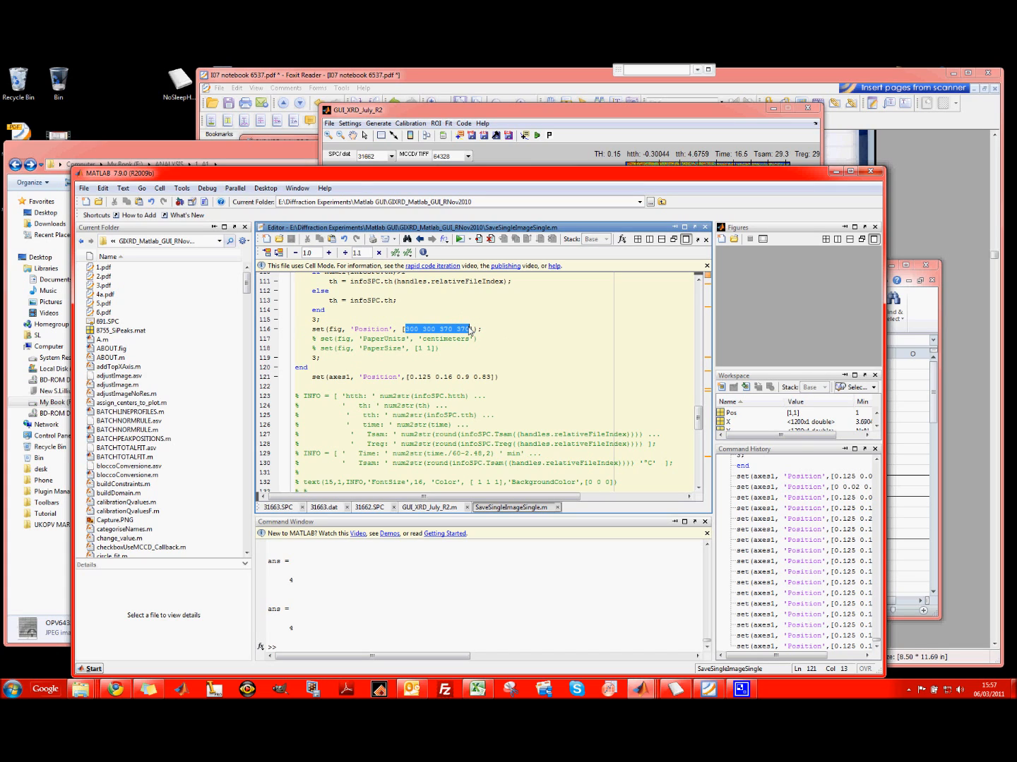
pyautogui.moveTo(408, 377); pyautogui.dragTo(493, 378)
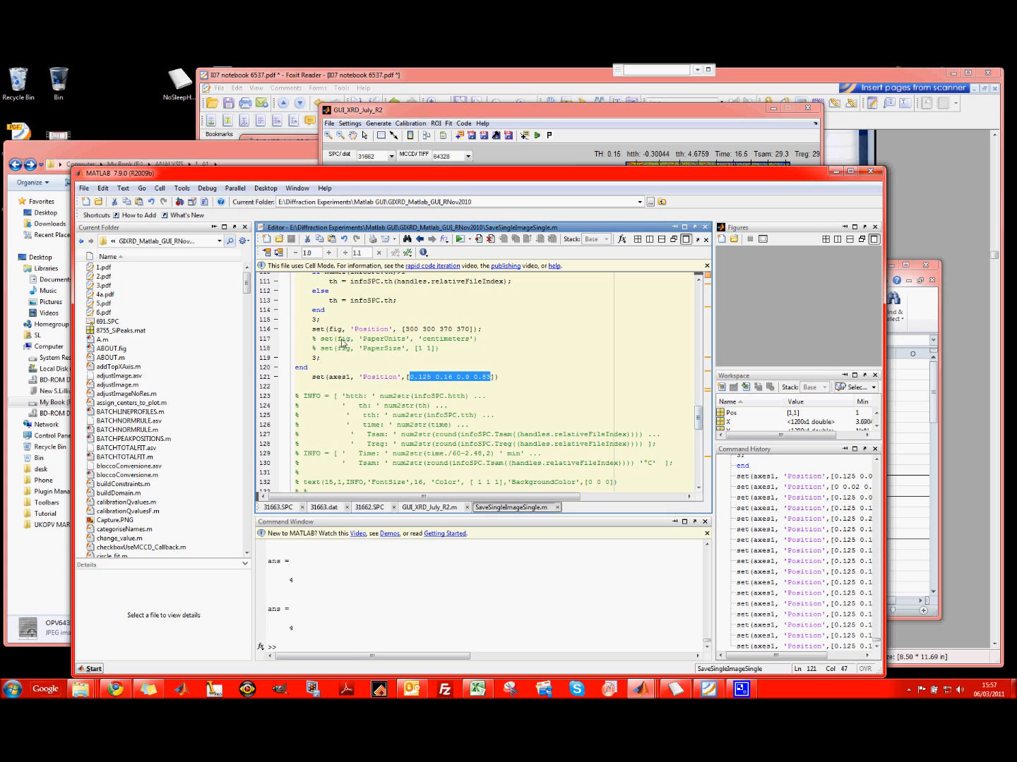
pyautogui.moveTo(702, 420); pyautogui.dragTo(704, 474)
pyautogui.click(288, 433)
pyautogui.moveTo(291, 449); pyautogui.dragTo(291, 469)
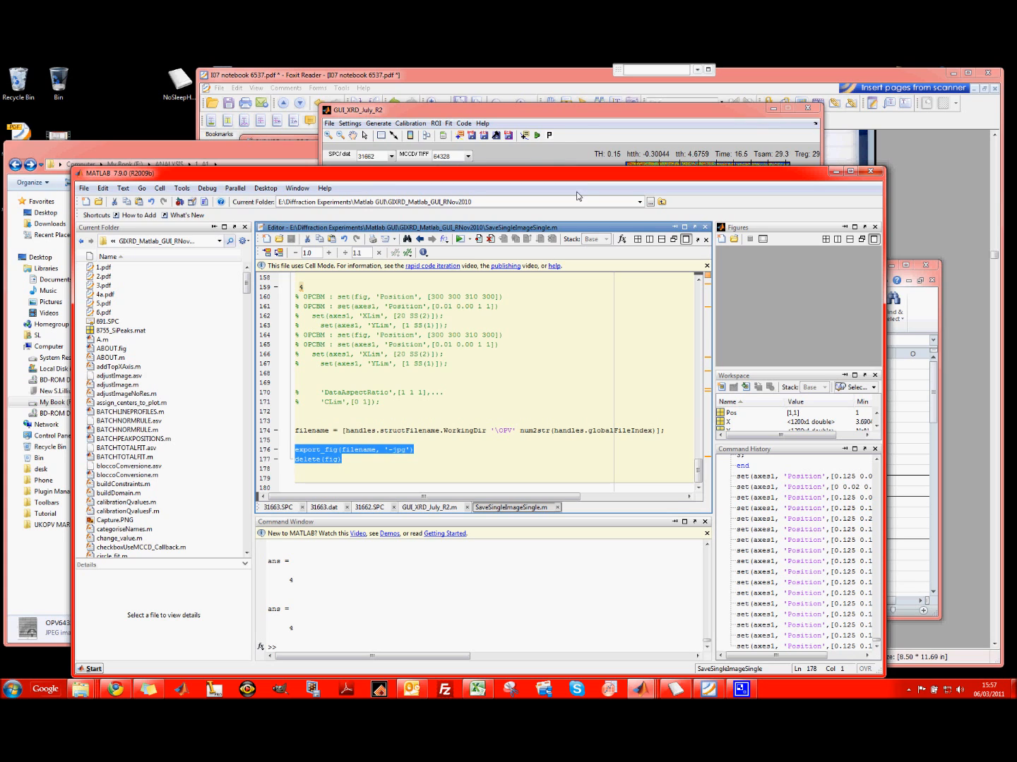
# Step: In GUI_XRD_July_R2, set the grid tools to Q values and extract them for a point on the outer diffraction ring
pyautogui.click(579, 138)
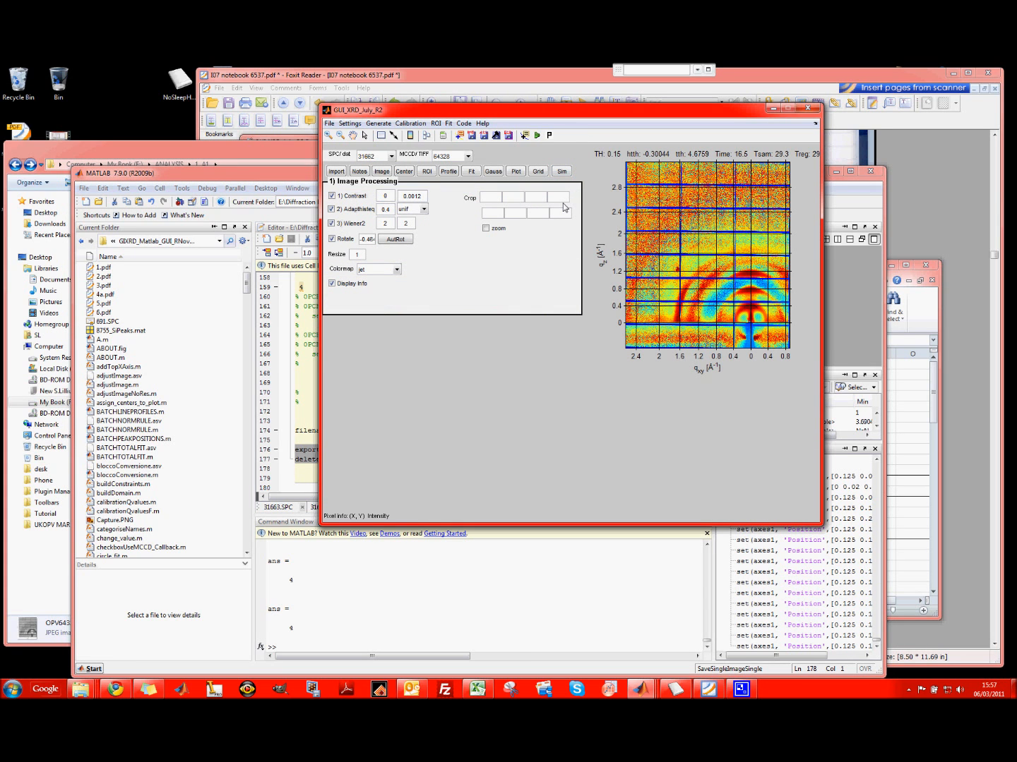
pyautogui.click(538, 171)
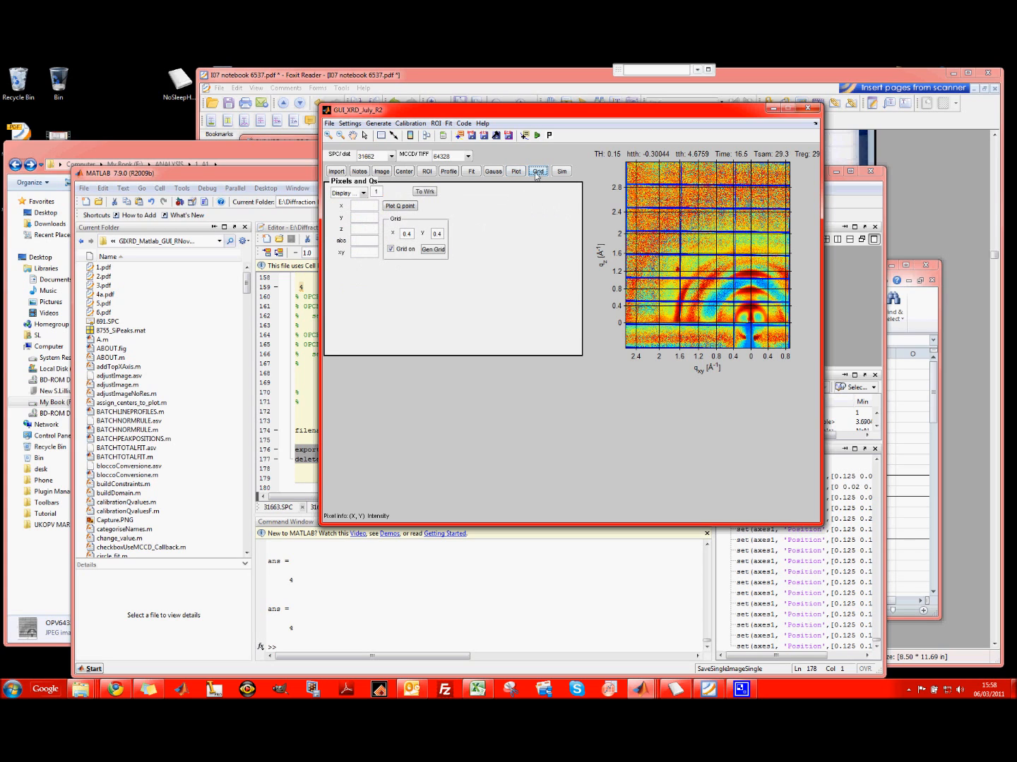
pyautogui.click(363, 193)
pyautogui.click(359, 214)
pyautogui.click(354, 195)
pyautogui.click(354, 195)
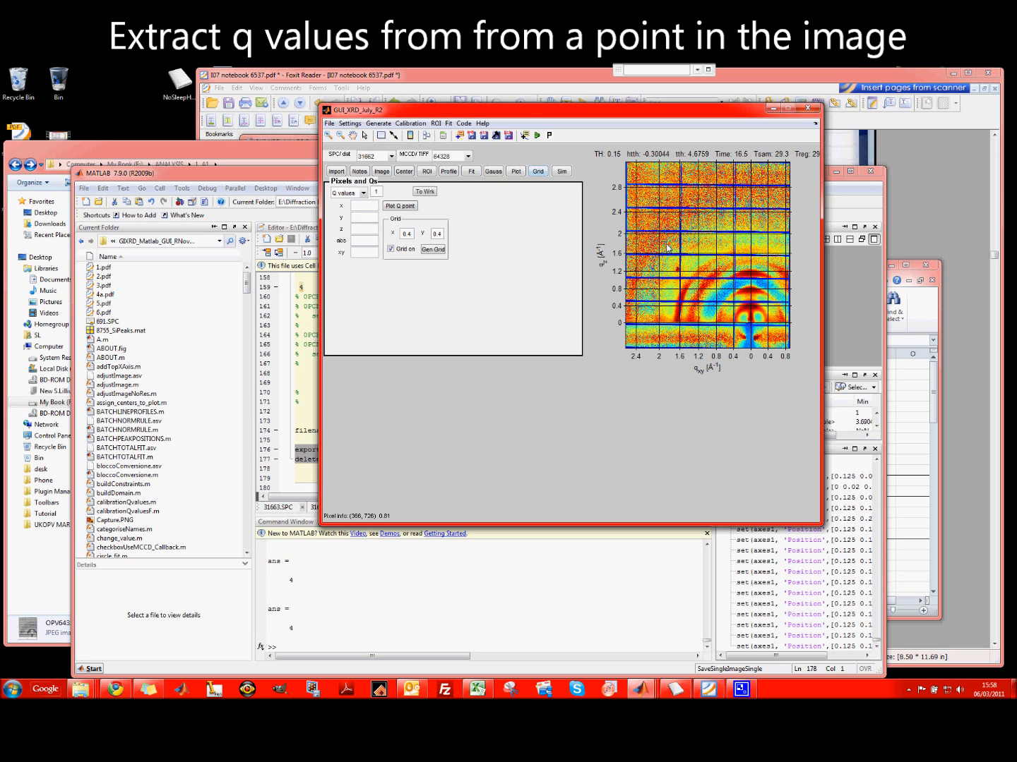
pyautogui.click(679, 274)
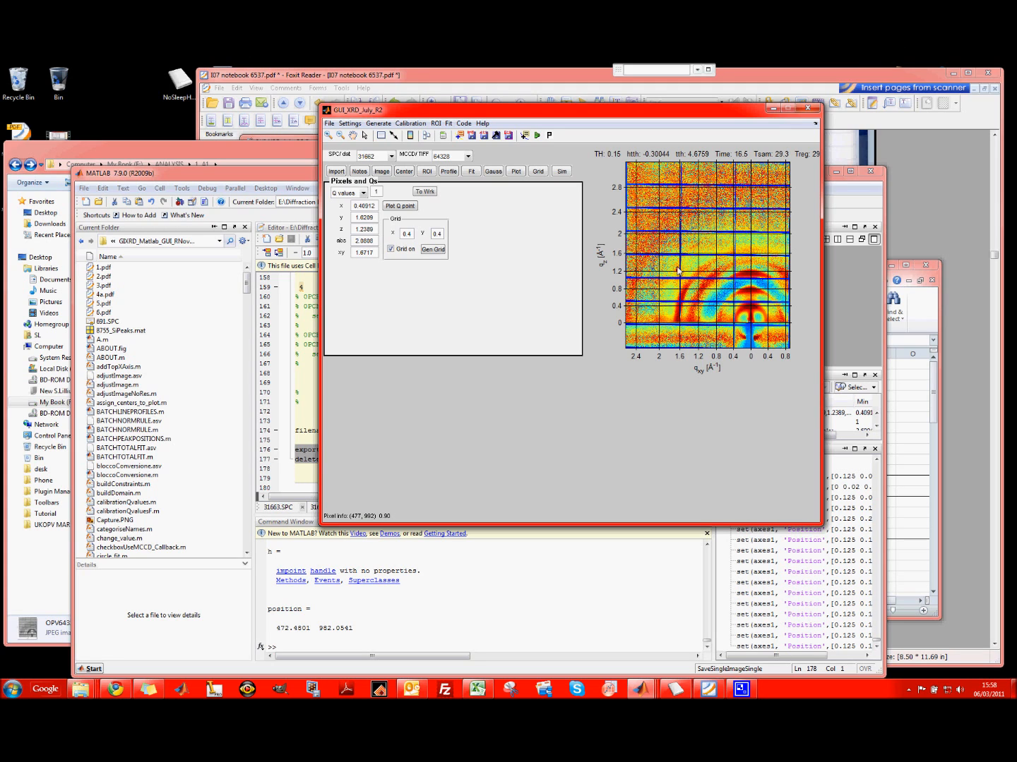
# Step: Inspect the extracted x, y, z, abs and xy Q values of the picked point
pyautogui.doubleClick(357, 205)
pyautogui.doubleClick(359, 218)
pyautogui.doubleClick(361, 230)
pyautogui.doubleClick(362, 241)
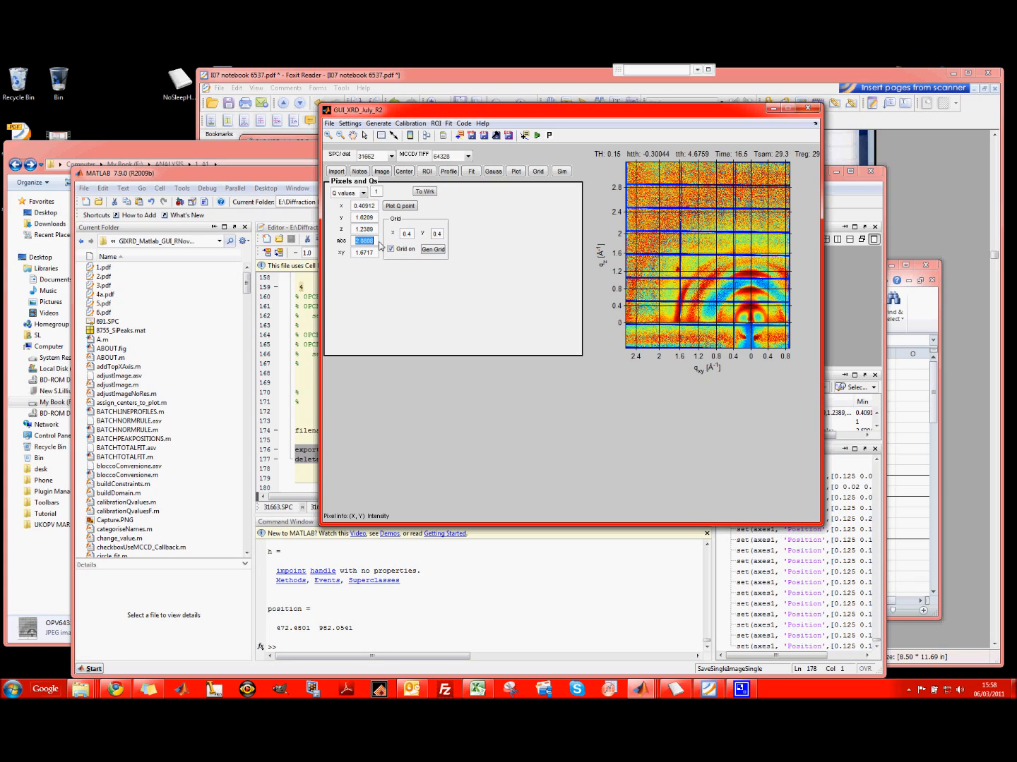
pyautogui.doubleClick(364, 252)
# Step: Plot the Q point on the image and extract Q values for a second point using point number 2
pyautogui.click(388, 210)
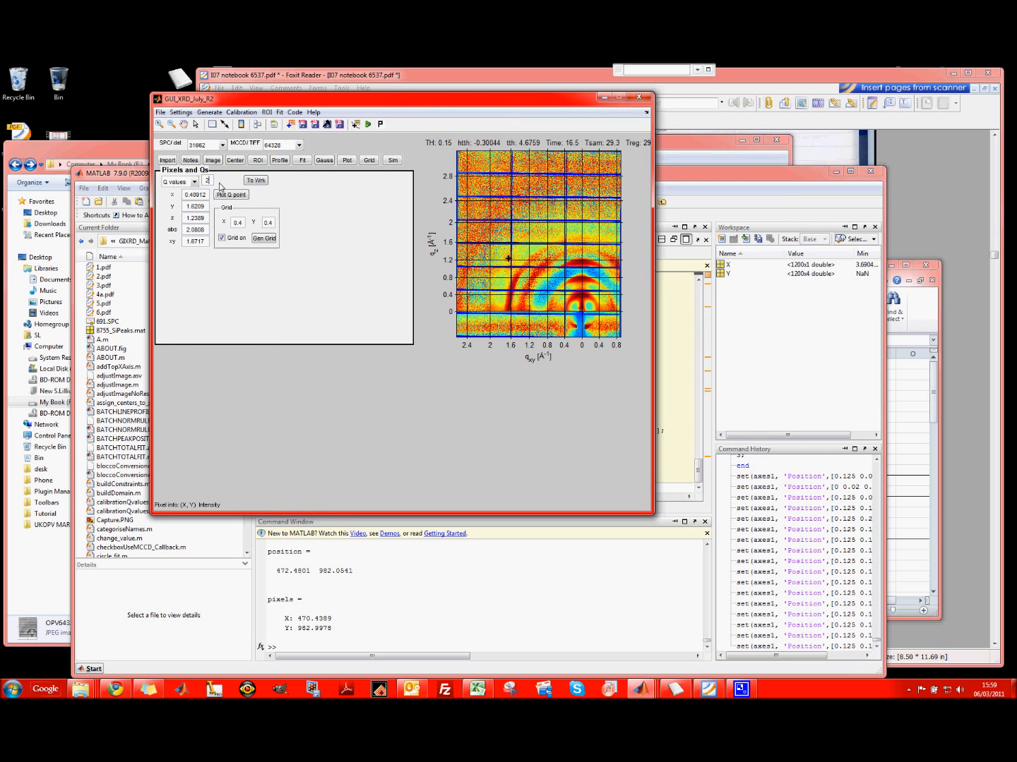
pyautogui.click(498, 236)
pyautogui.click(569, 236)
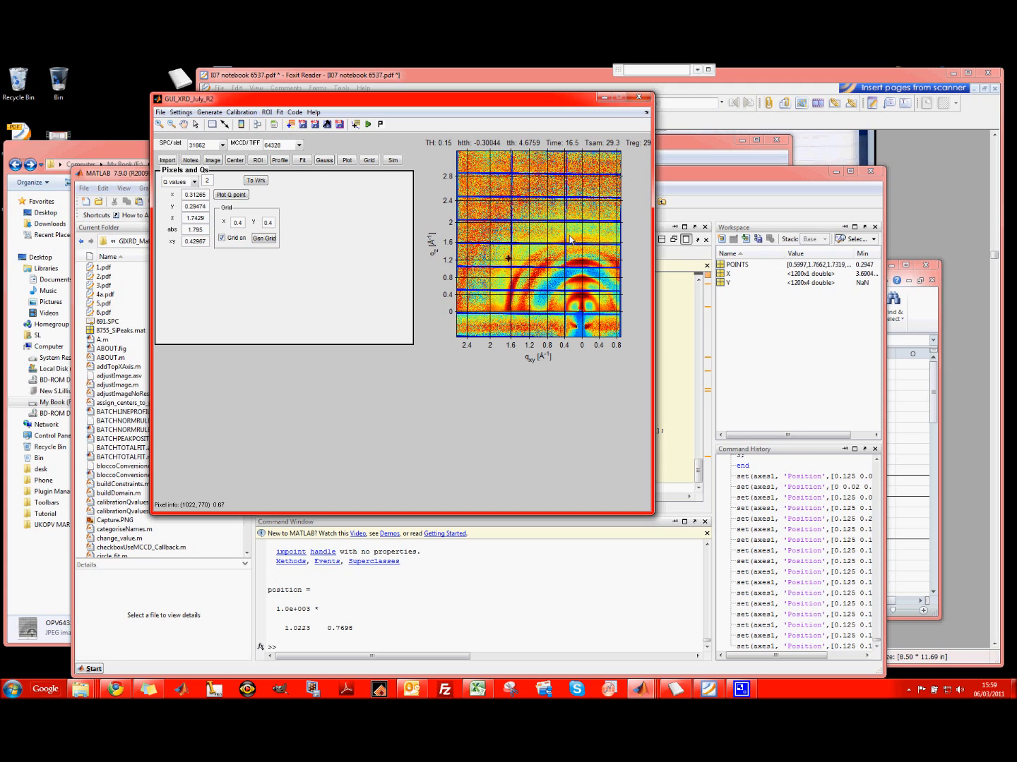
# Step: Open the POINTS variable from the MATLAB workspace and inspect its five columns of Q values
pyautogui.doubleClick(734, 266)
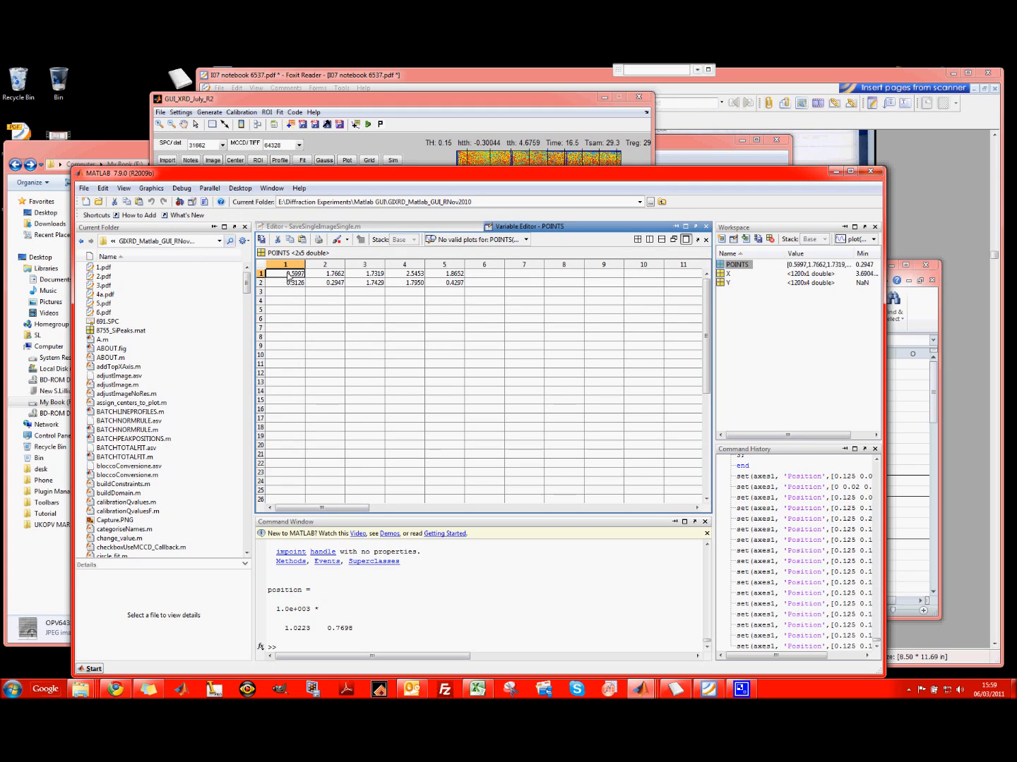
pyautogui.click(287, 265)
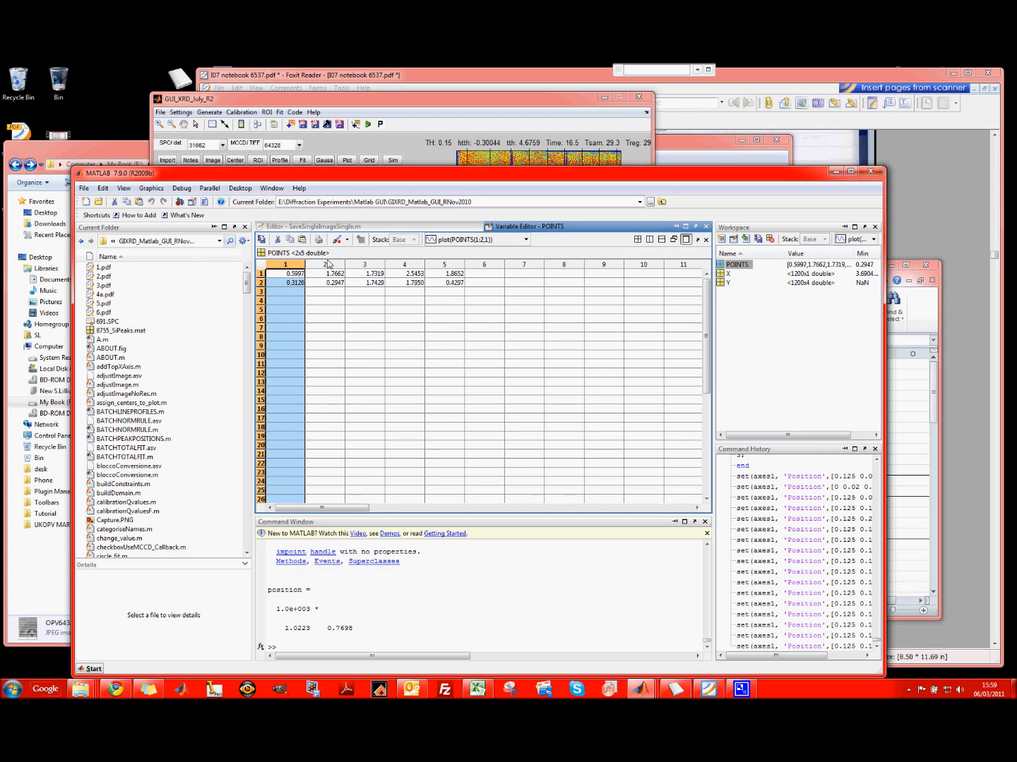
pyautogui.click(326, 265)
pyautogui.click(366, 266)
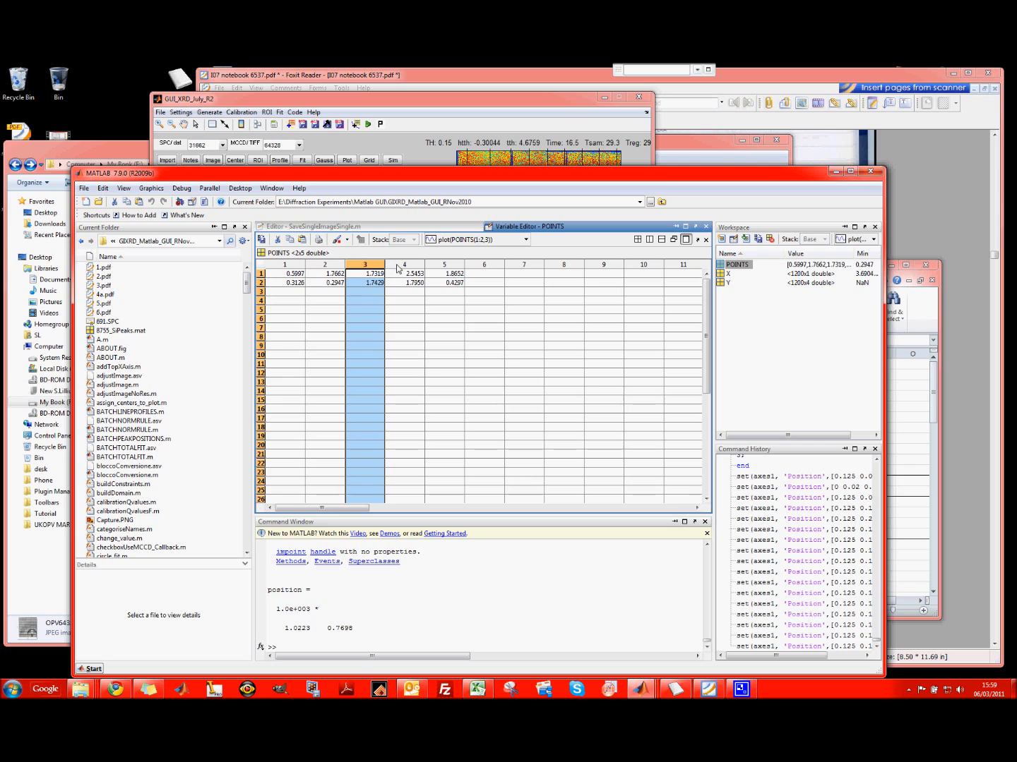
pyautogui.click(400, 267)
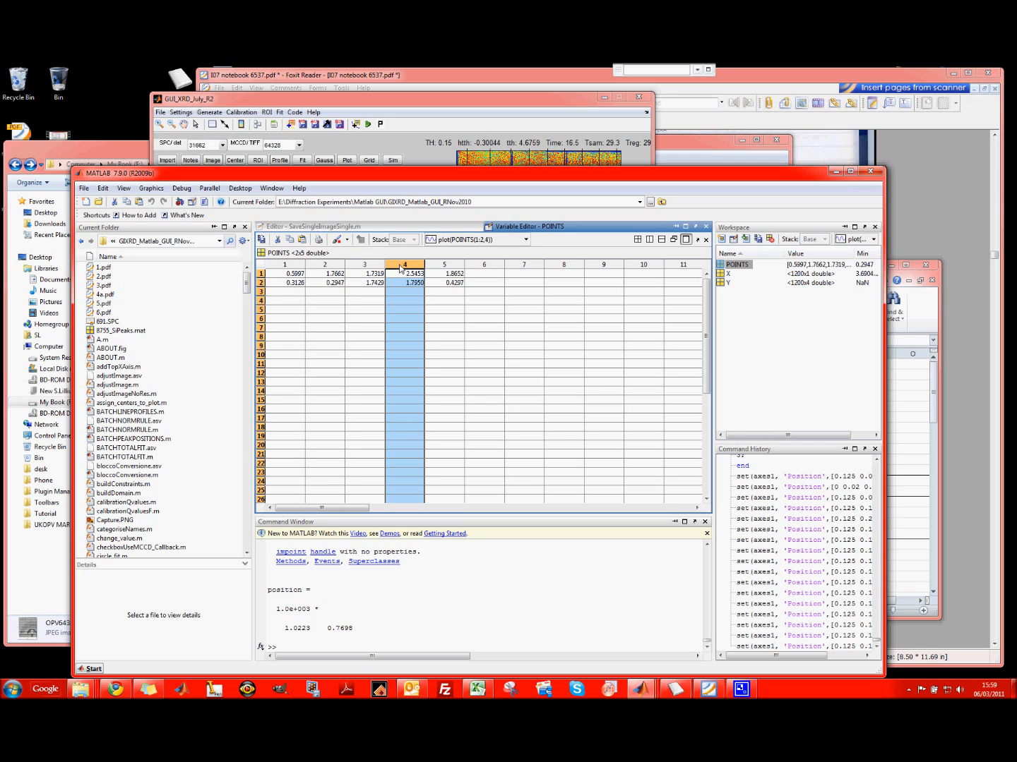
pyautogui.click(452, 267)
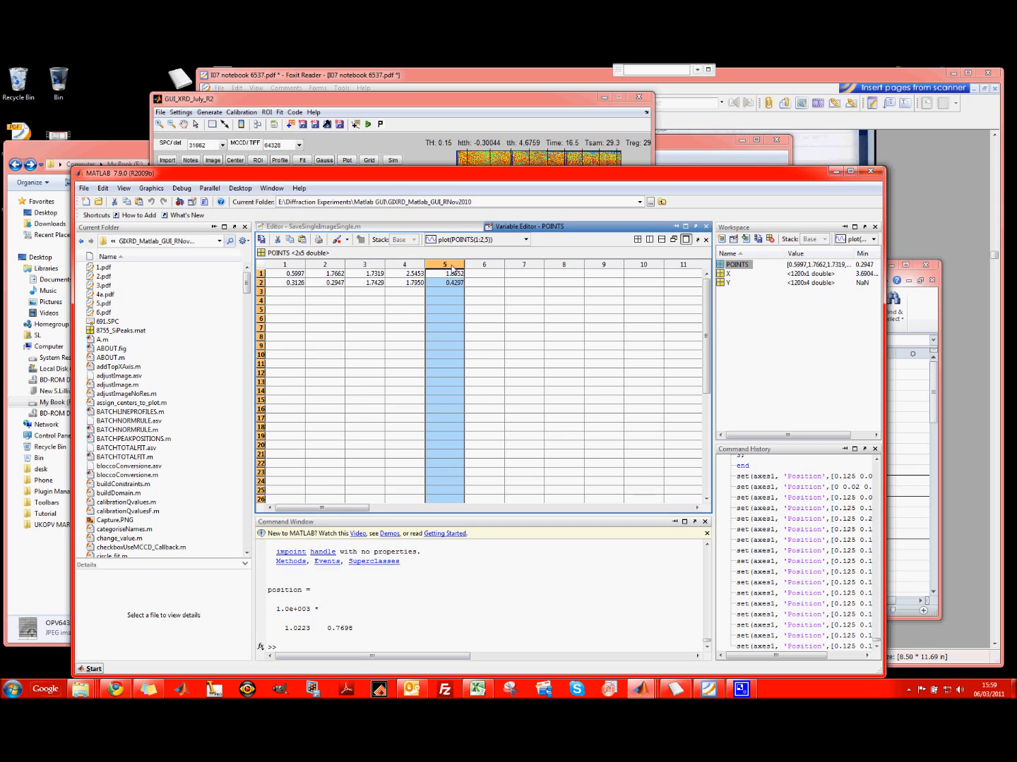
# Step: Save a screenshot of the GUI_XRD_July_R2 window for image 64328
pyautogui.click(423, 152)
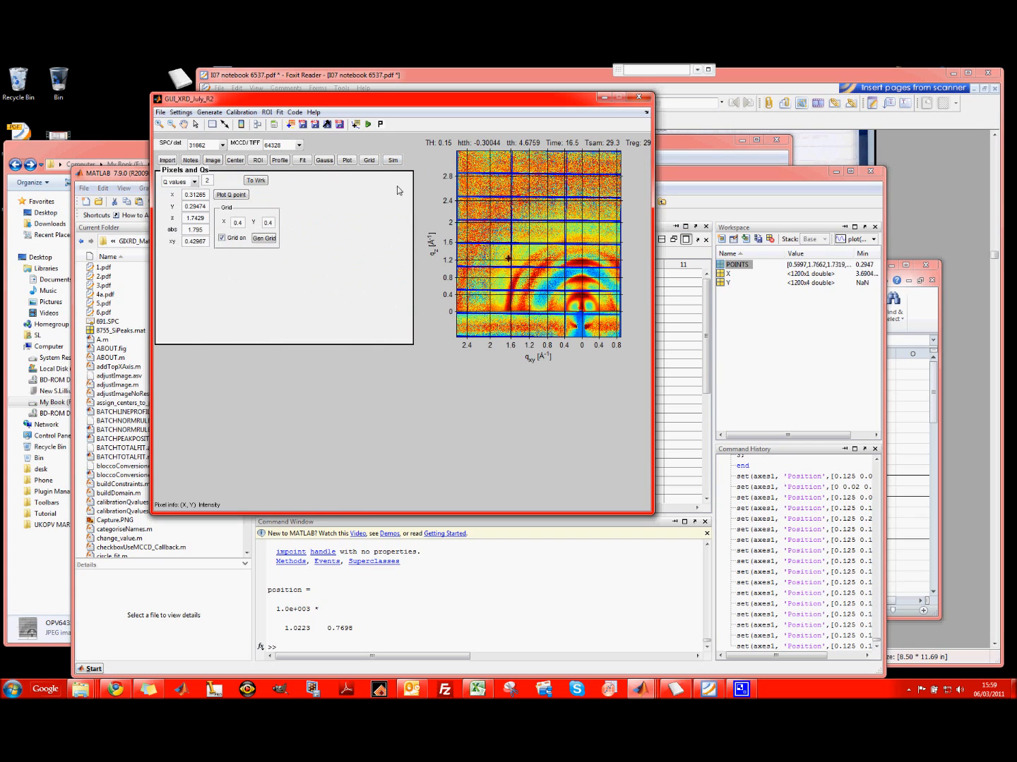
pyautogui.click(340, 126)
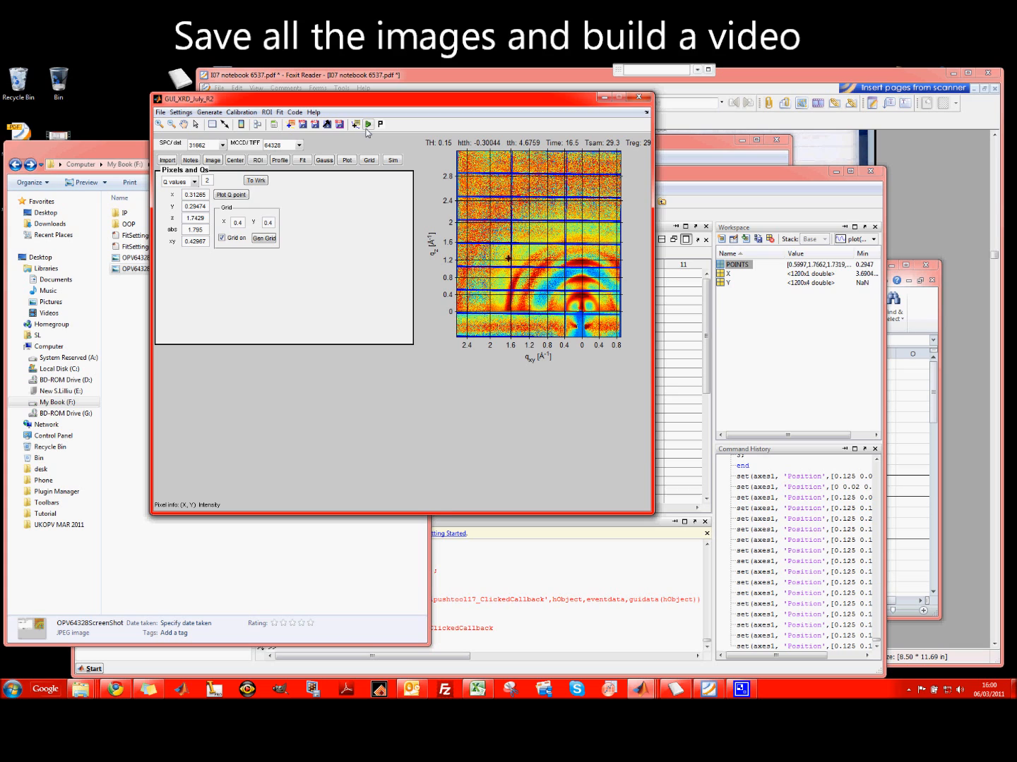
# Step: Delete OPV64328 and OPV64328ScreenShot from the 1. A1 folder, and save all images with a video from the GUI
pyautogui.moveTo(138, 289); pyautogui.dragTo(135, 262)
pyautogui.press('Delete')
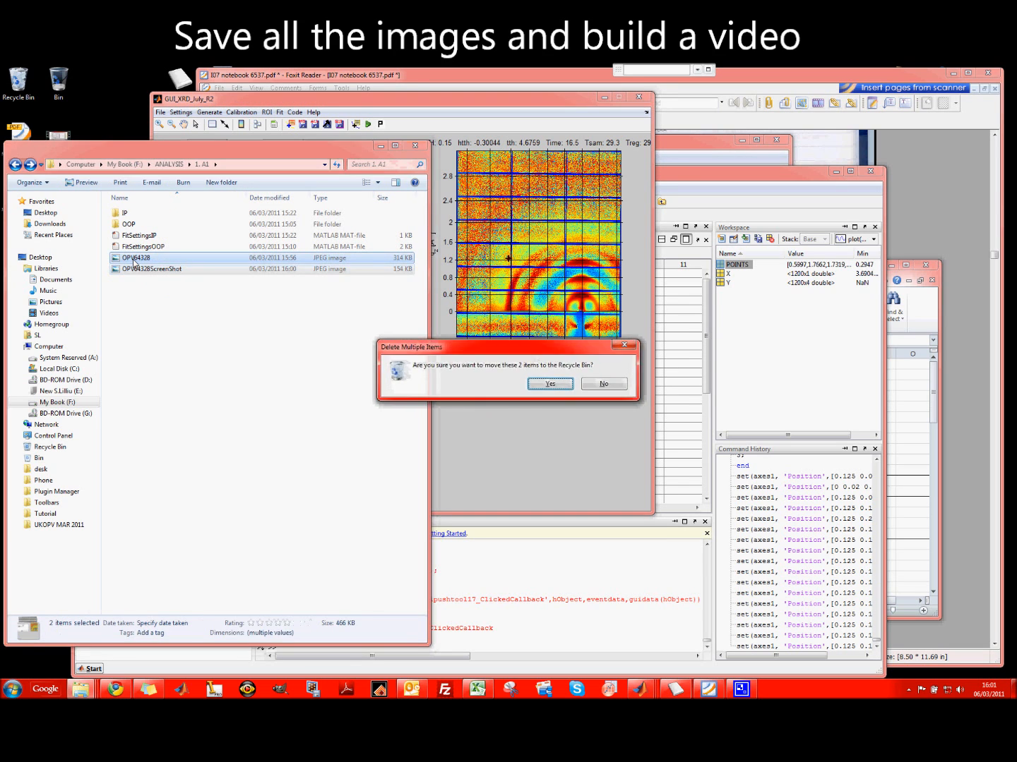
pyautogui.press('Return')
pyautogui.click(469, 394)
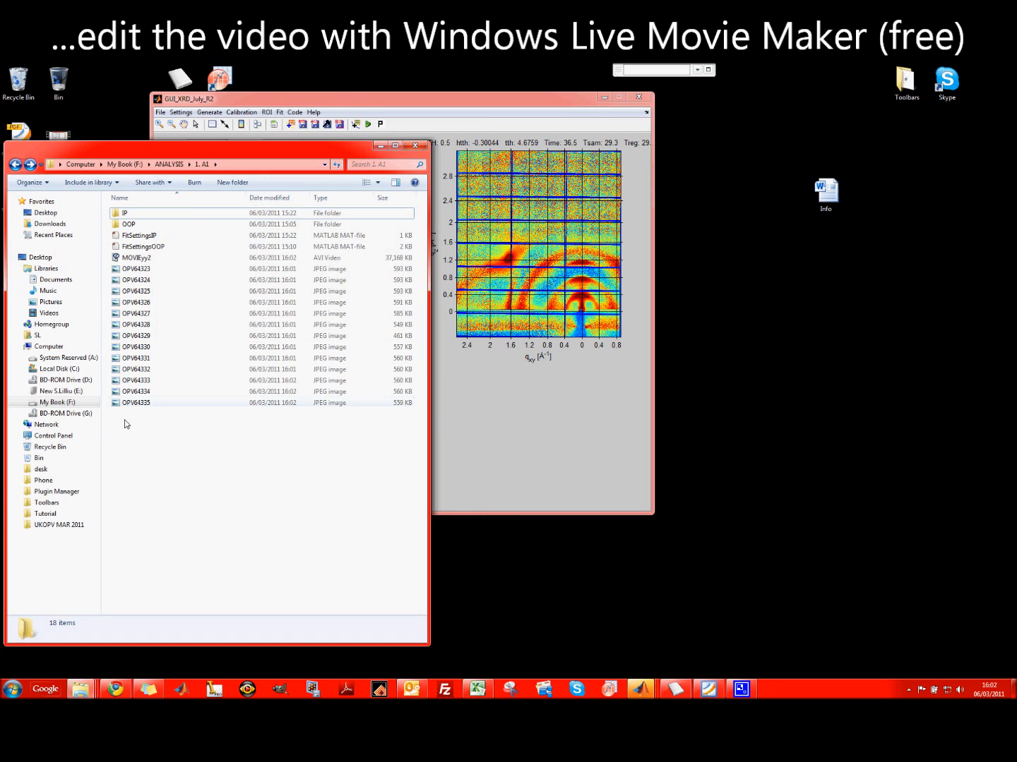
# Step: Review the exported images OPV64323 to OPV64335 in the 1. A1 folder, viewing OPV64323 in the photo viewer
pyautogui.moveTo(138, 430); pyautogui.dragTo(137, 269)
pyautogui.click(148, 434)
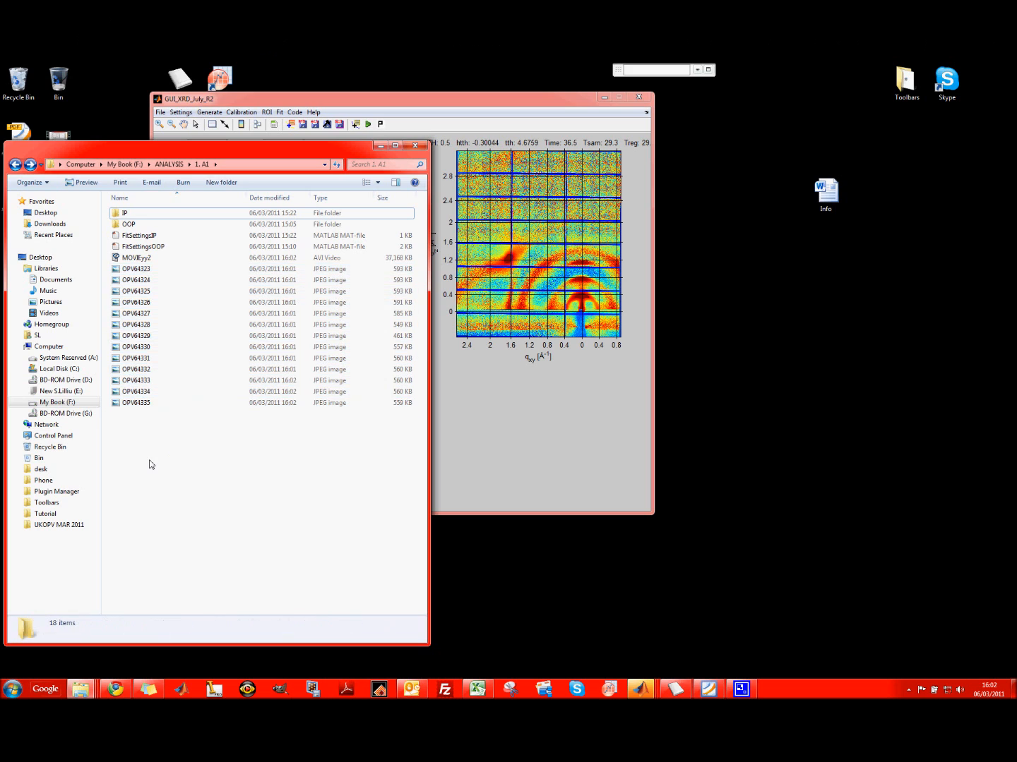
pyautogui.click(138, 272)
pyautogui.doubleClick(138, 274)
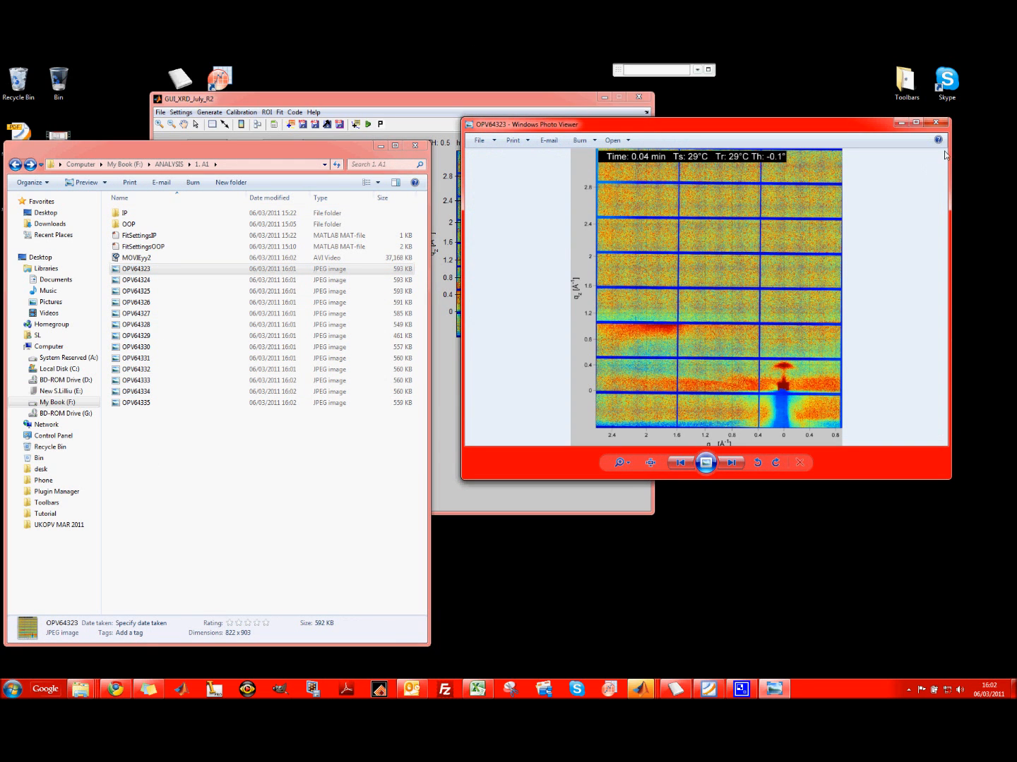
pyautogui.click(937, 127)
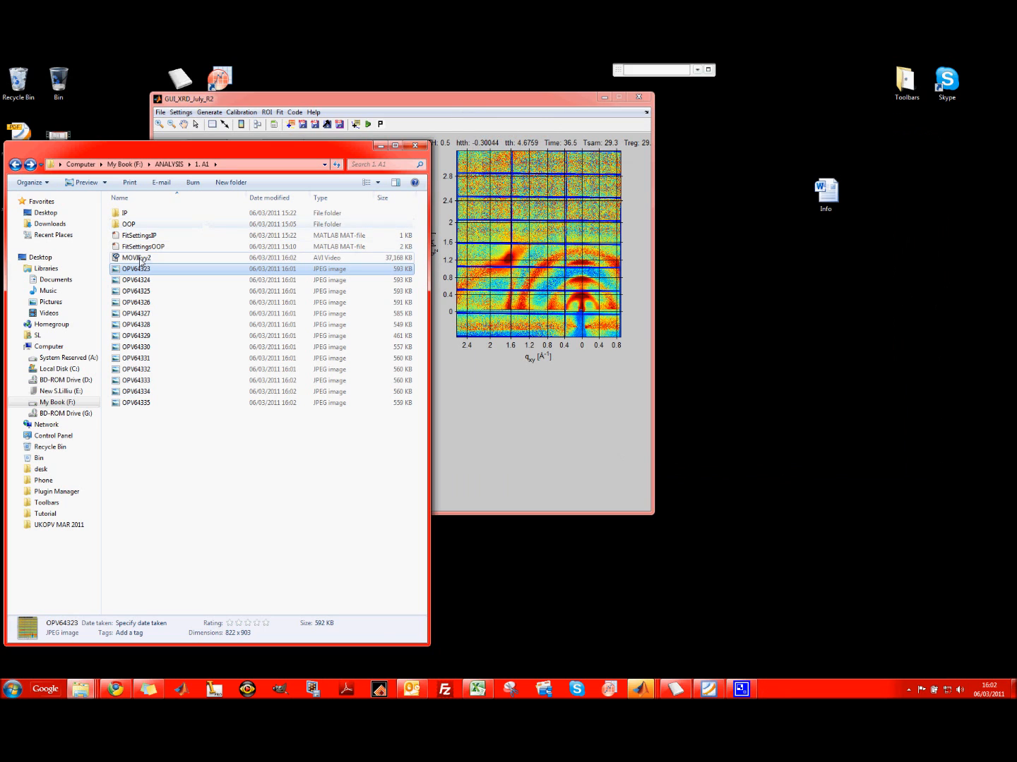